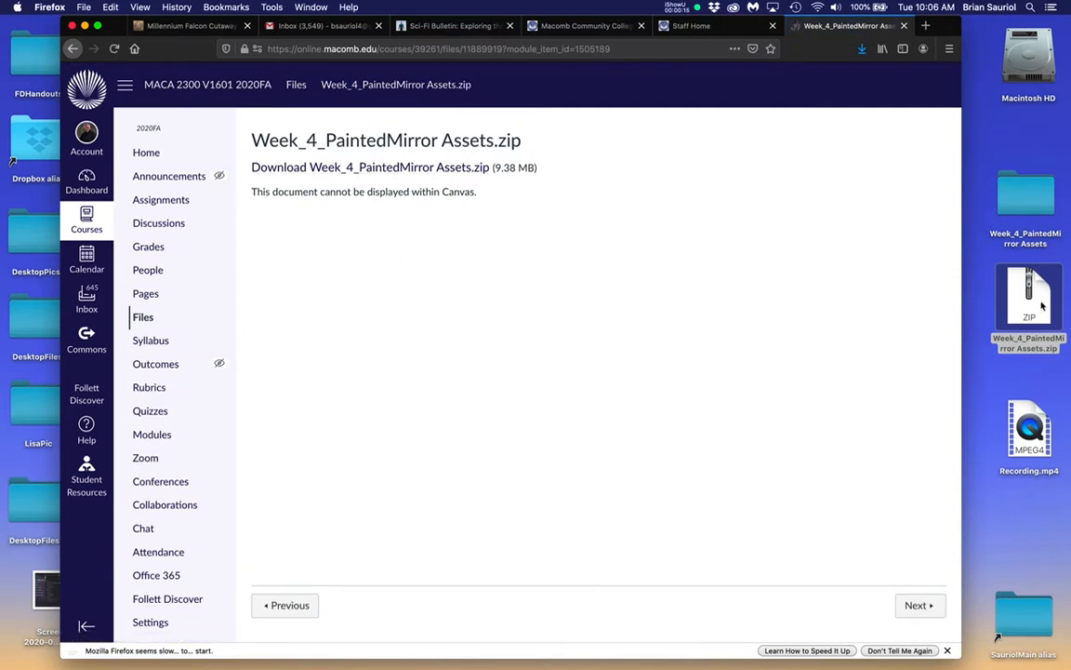
Open Student_Mirror.psd from the Week_4_PaintedMirror Assets folder on the desktop in Photoshop
{"action": "double_click", "coordinate": [1027, 204]}
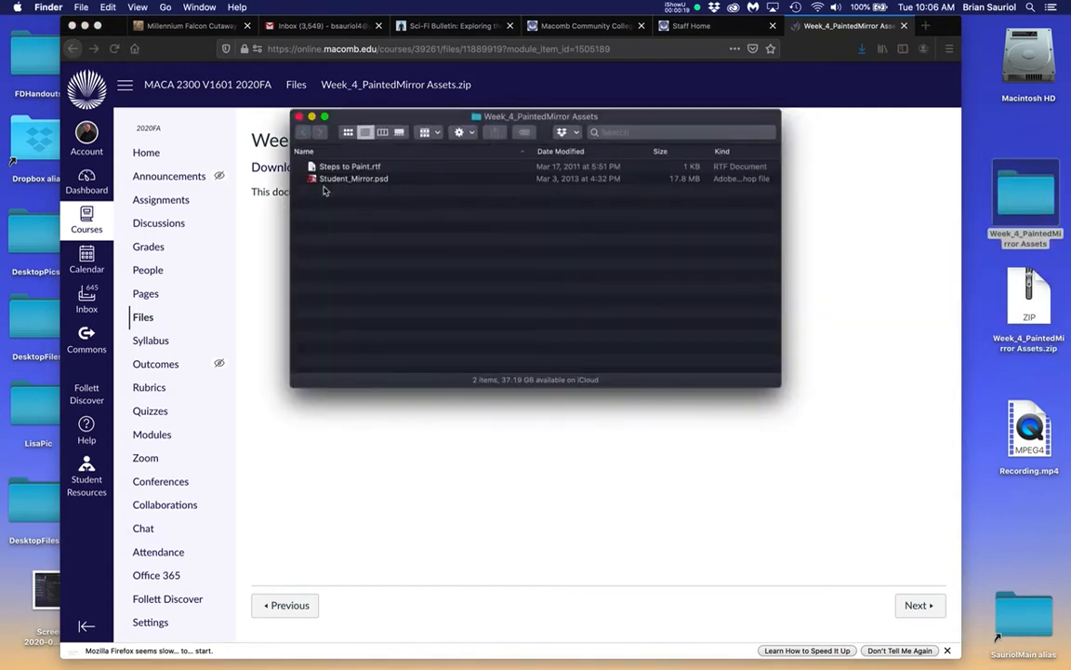
{"action": "left_click", "coordinate": [314, 179]}
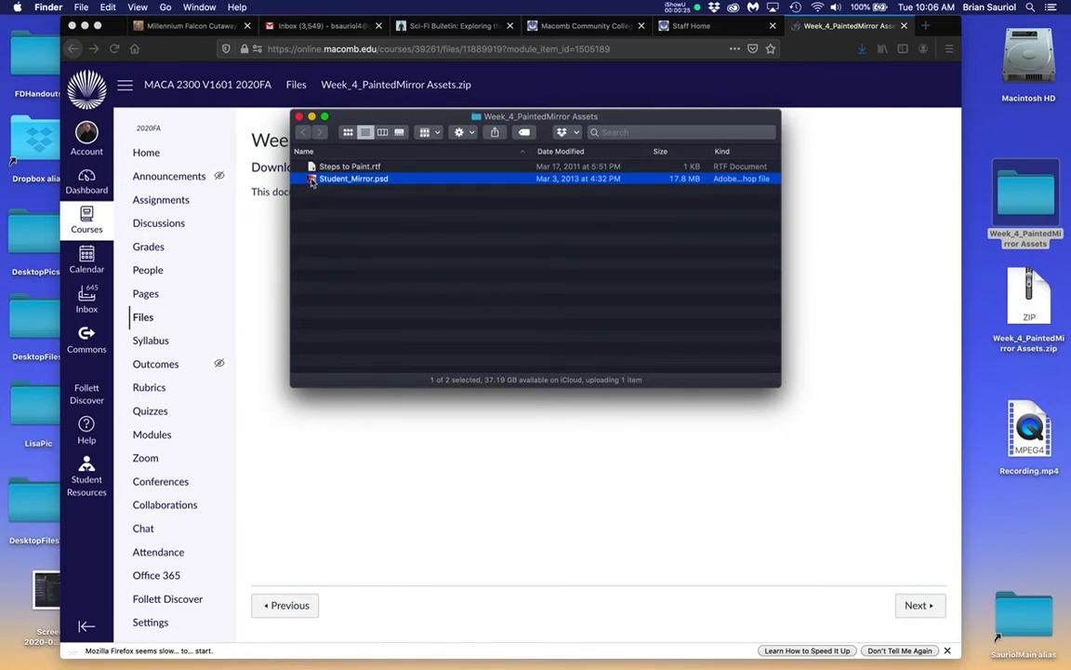
{"action": "double_click", "coordinate": [314, 179]}
Move the Layers panel slightly upward and make it narrower and taller beside the mirror artwork
{"action": "key", "text": "super+minus"}
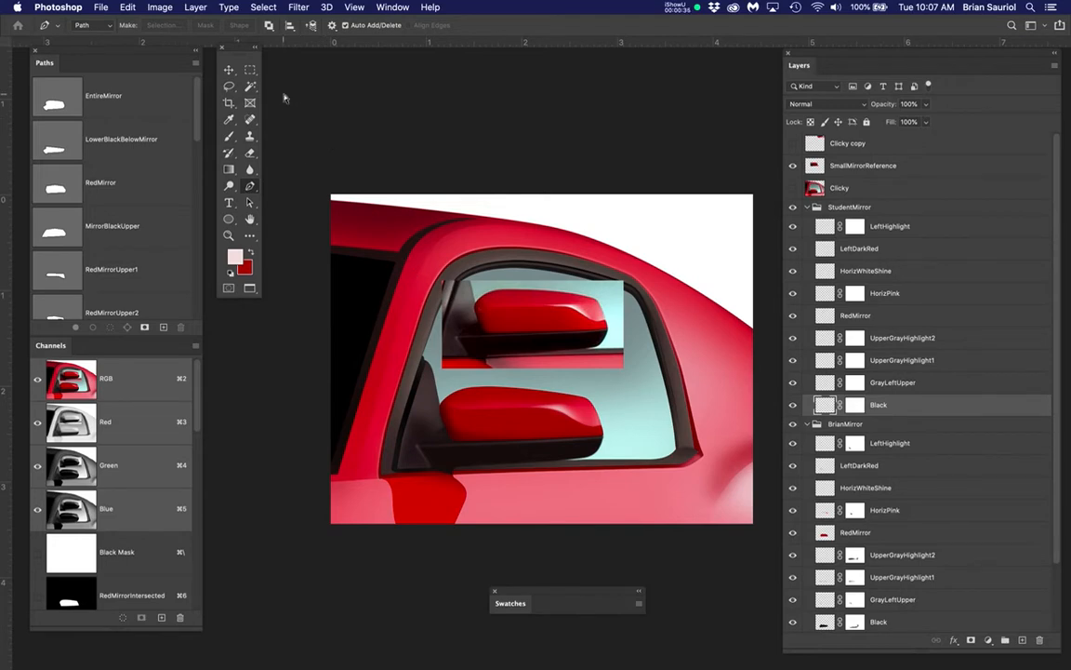
{"action": "key", "text": "super+plus"}
{"action": "key", "text": "super+w"}
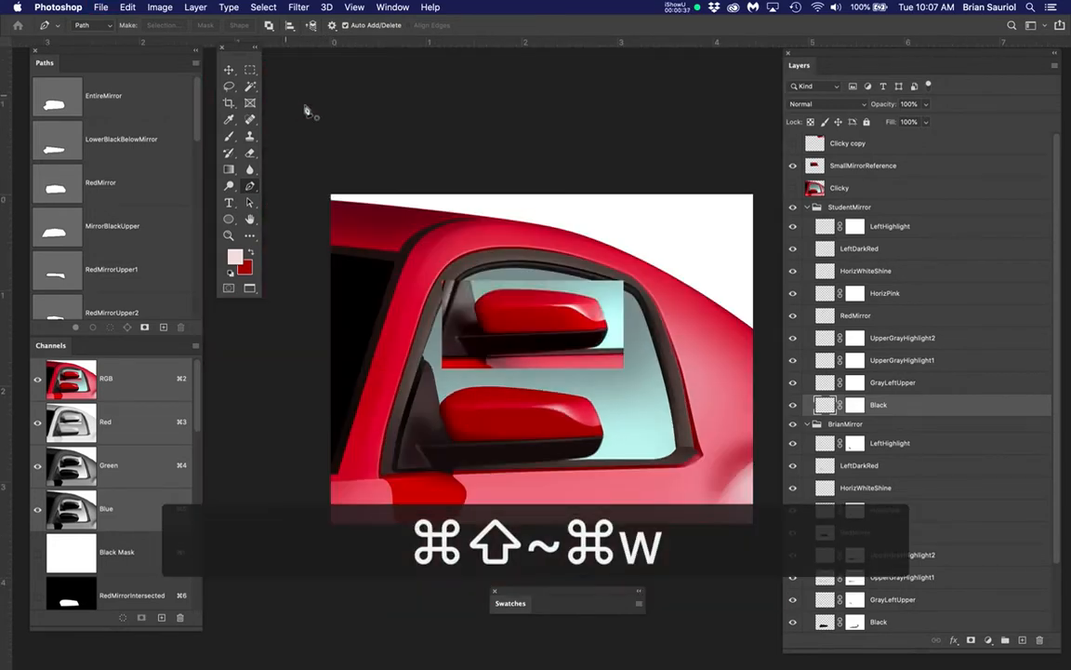
{"action": "scroll", "coordinate": [572, 326], "scroll_direction": "up", "scroll_amount": 5}
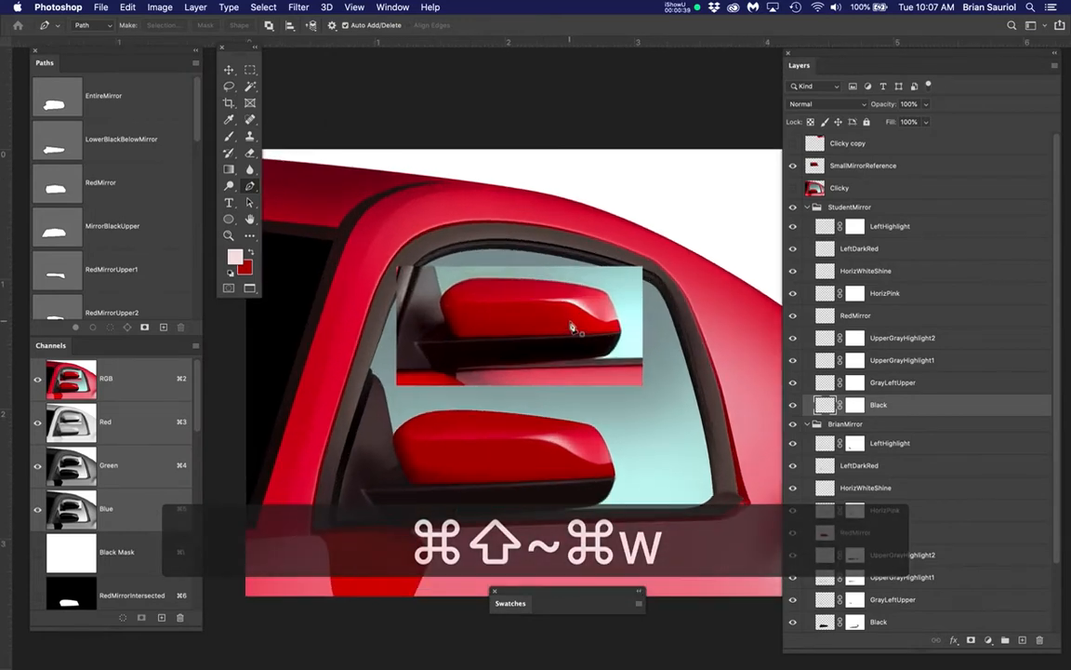
{"action": "scroll", "coordinate": [573, 326], "scroll_direction": "up", "scroll_amount": 2}
{"action": "key", "text": "space"}
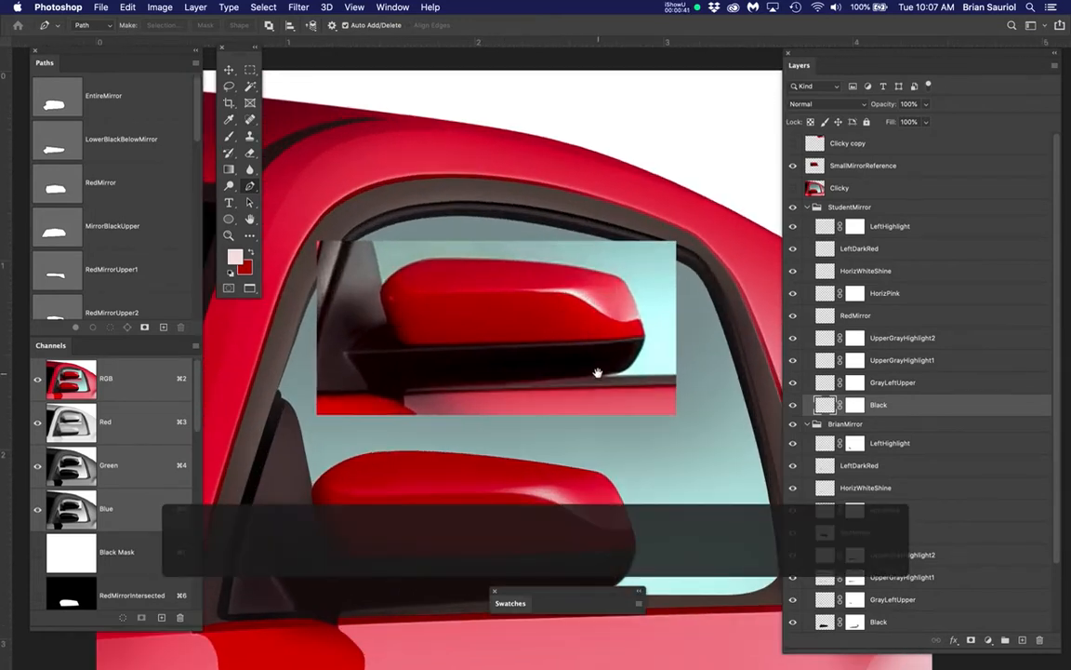
{"action": "left_click_drag", "start_coordinate": [597, 371], "coordinate": [608, 307]}
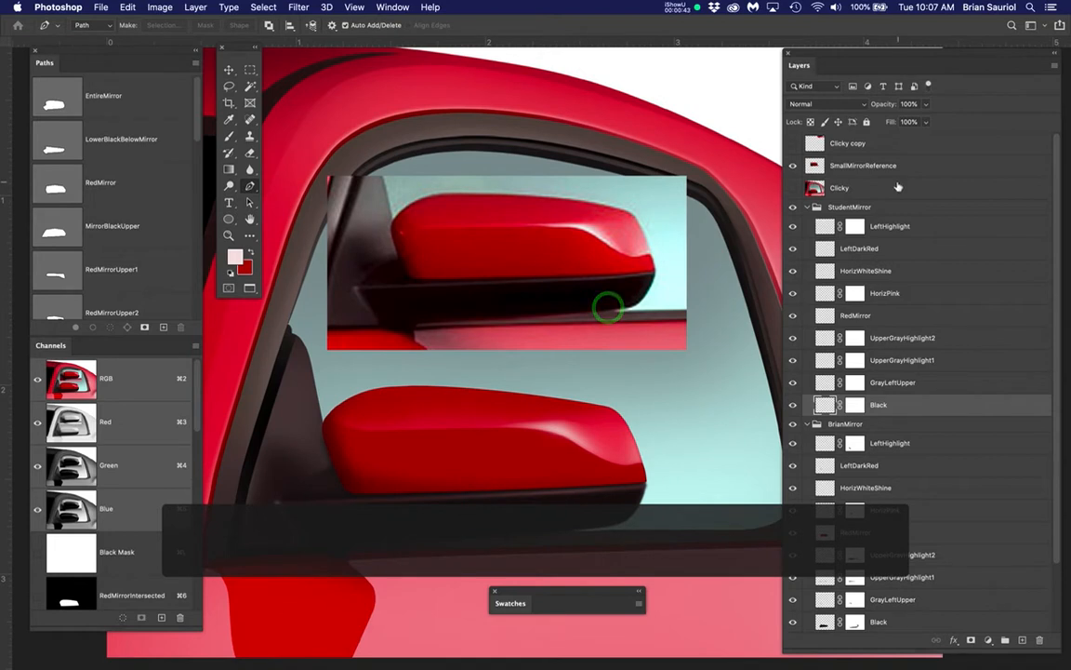
{"action": "left_click_drag", "start_coordinate": [895, 60], "coordinate": [893, 54]}
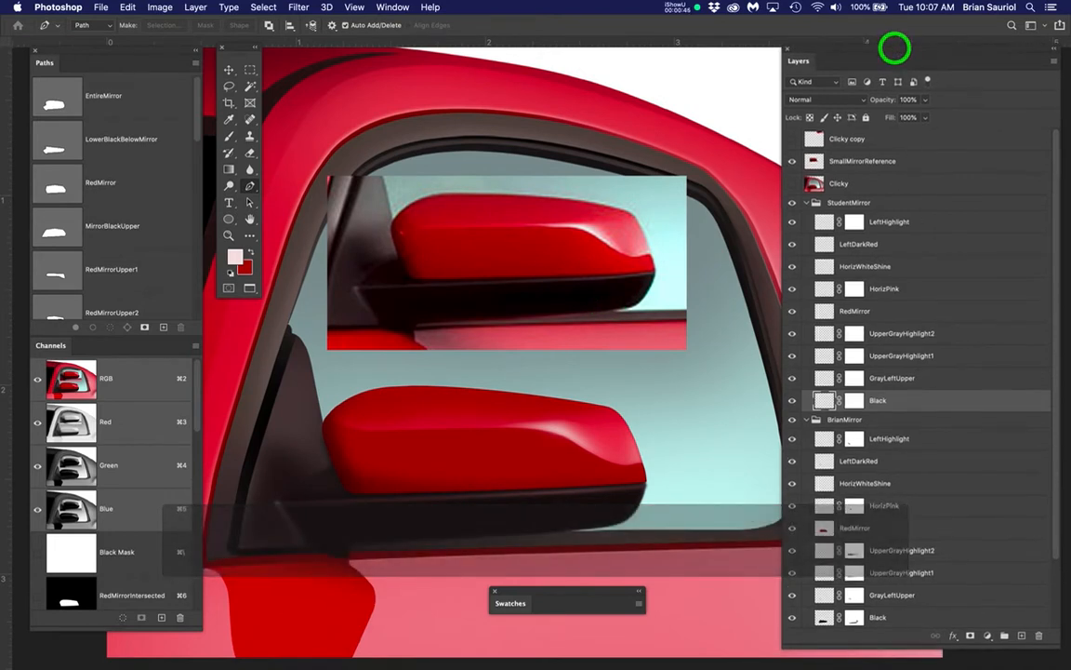
{"action": "left_click_drag", "start_coordinate": [1058, 646], "coordinate": [999, 658]}
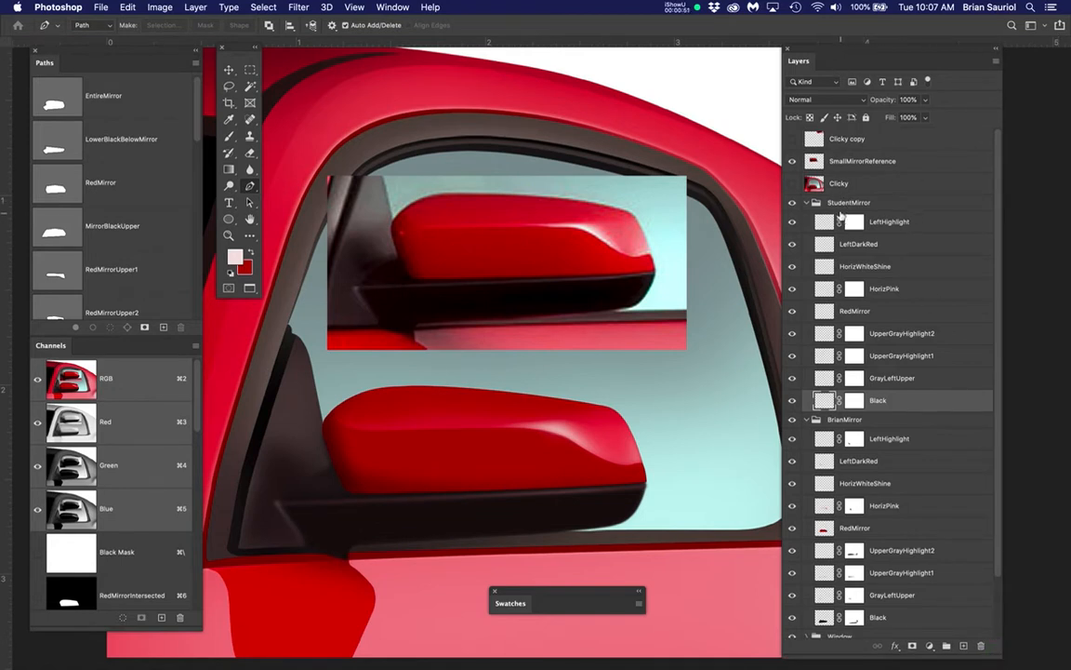
Hide the finished mirror's layer group below StudentMirror to view the car window without the painted mirror
{"action": "left_click", "coordinate": [884, 205]}
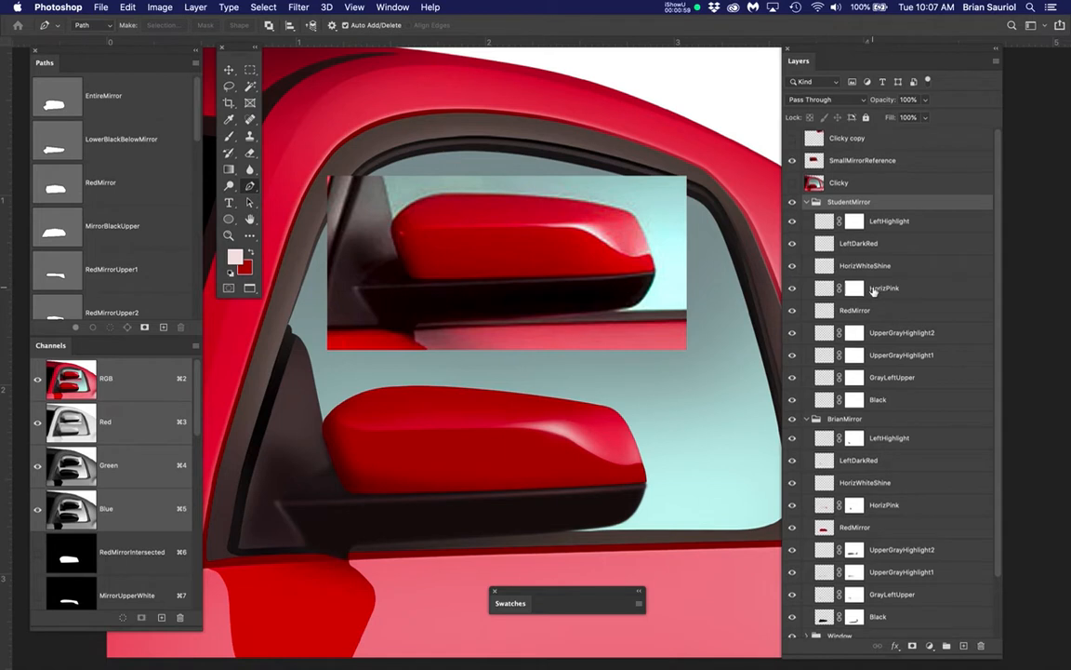
{"action": "scroll", "coordinate": [874, 290], "scroll_direction": "down", "scroll_amount": 3}
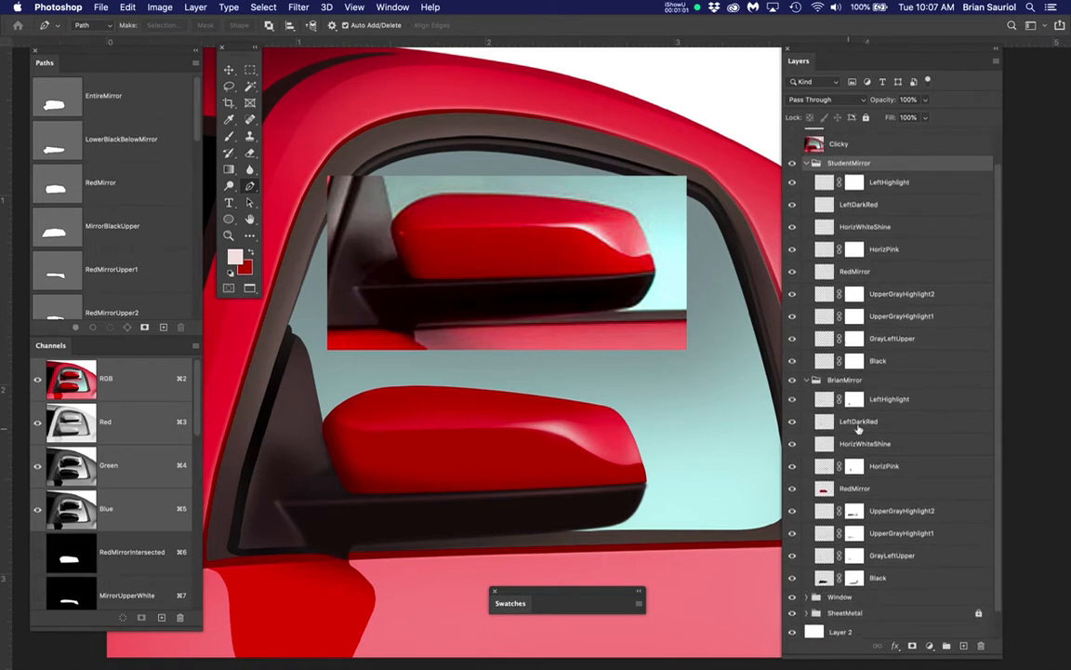
{"action": "left_click", "coordinate": [881, 380]}
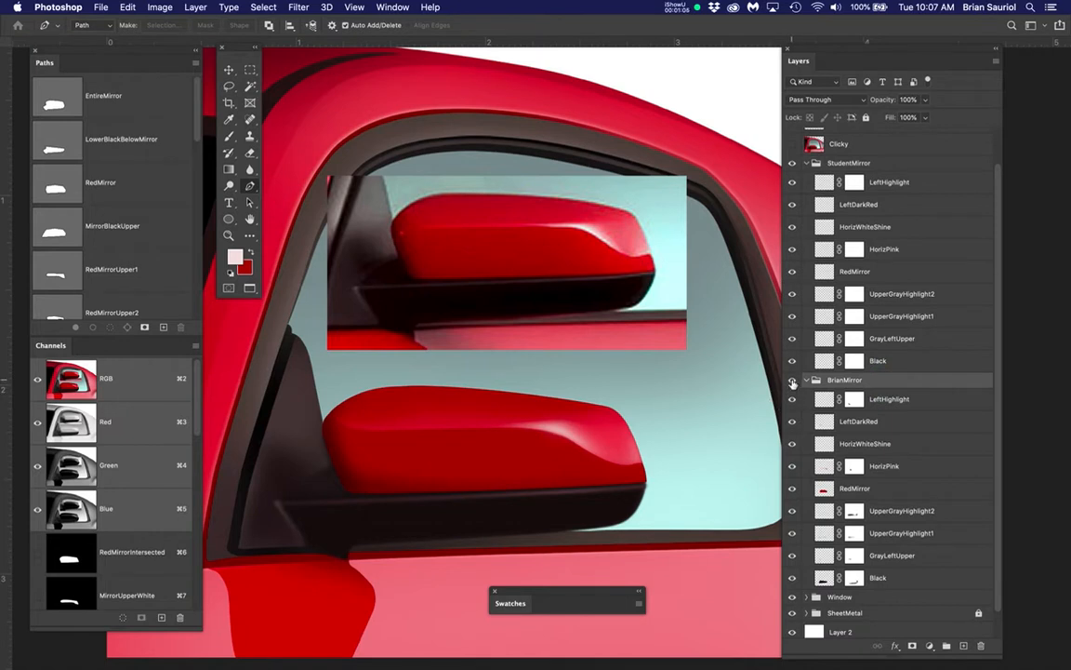
{"action": "left_click", "coordinate": [792, 381]}
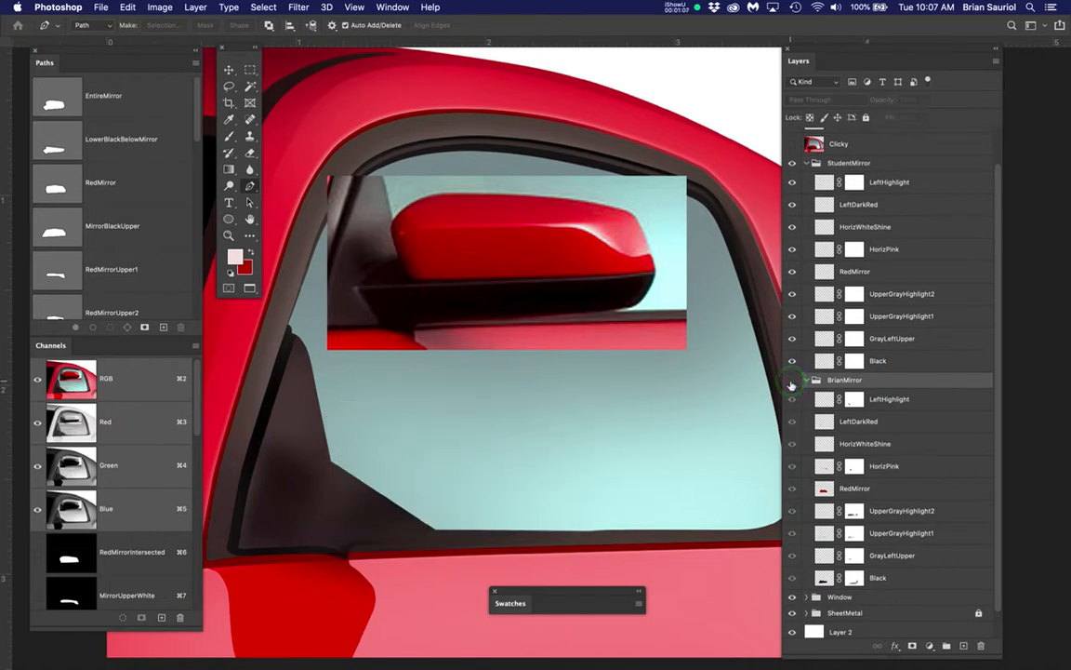
Compare the matching LeftHighlight, LeftDarkRed and Black layers in the finished mirror's group and the StudentMirror group
{"action": "left_click", "coordinate": [918, 400]}
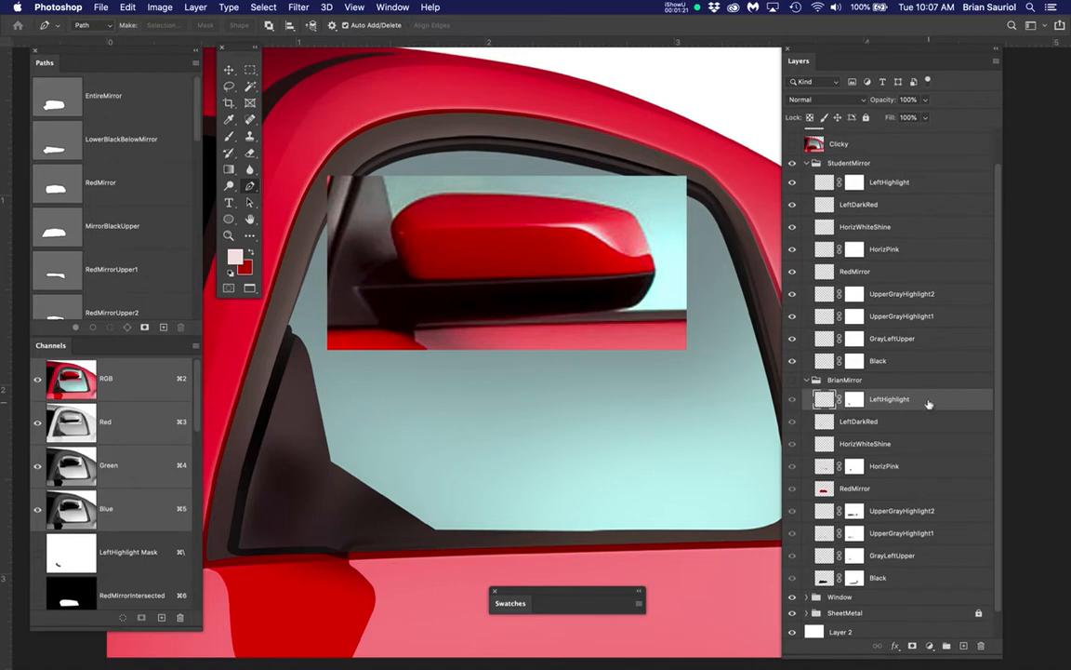
{"action": "left_click", "coordinate": [916, 181]}
{"action": "left_click", "coordinate": [899, 421]}
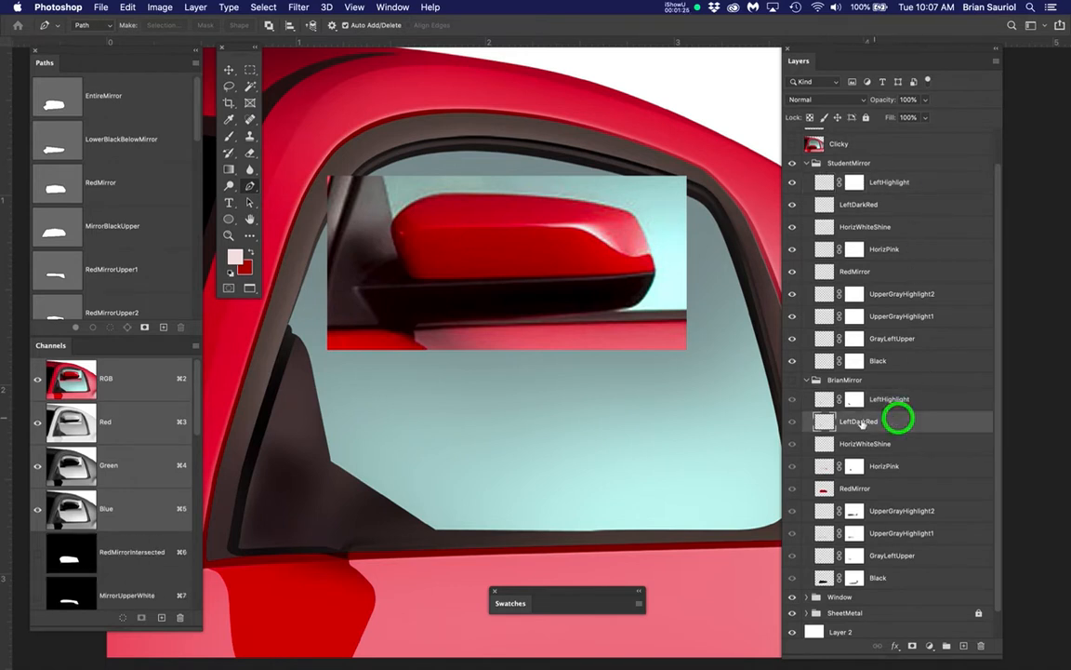
{"action": "left_click", "coordinate": [906, 207]}
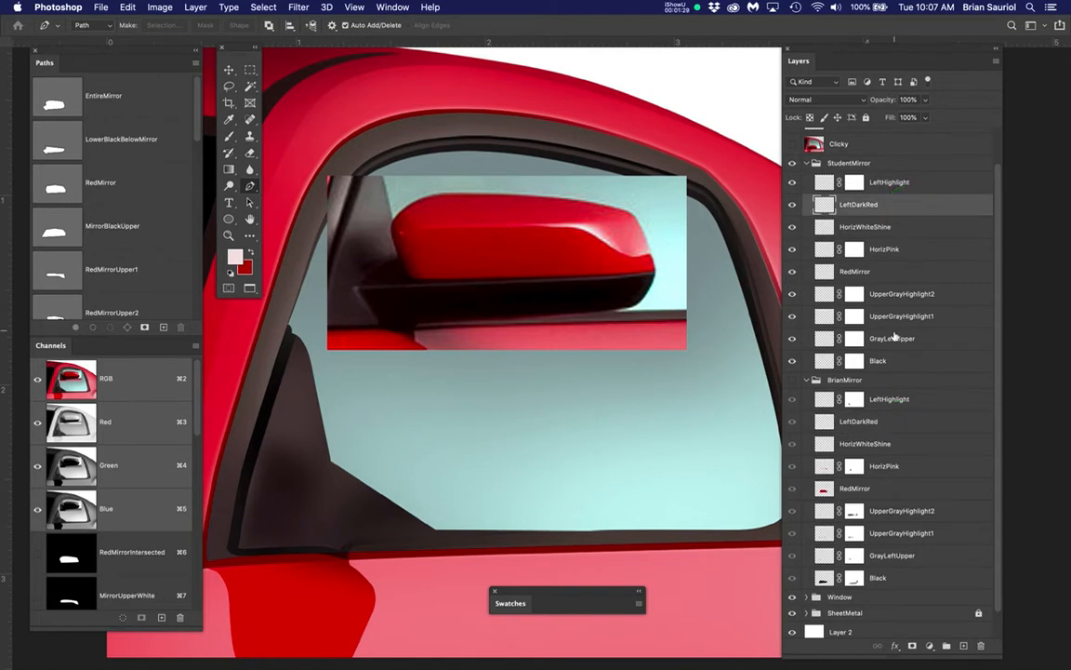
{"action": "left_click", "coordinate": [898, 362]}
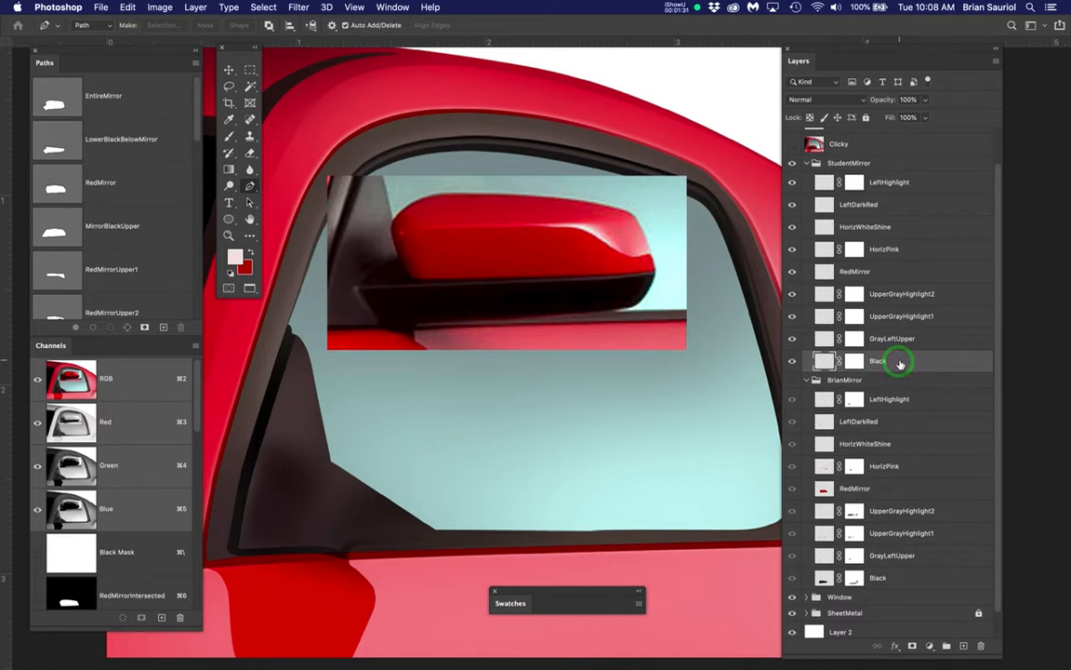
{"action": "left_click", "coordinate": [909, 579]}
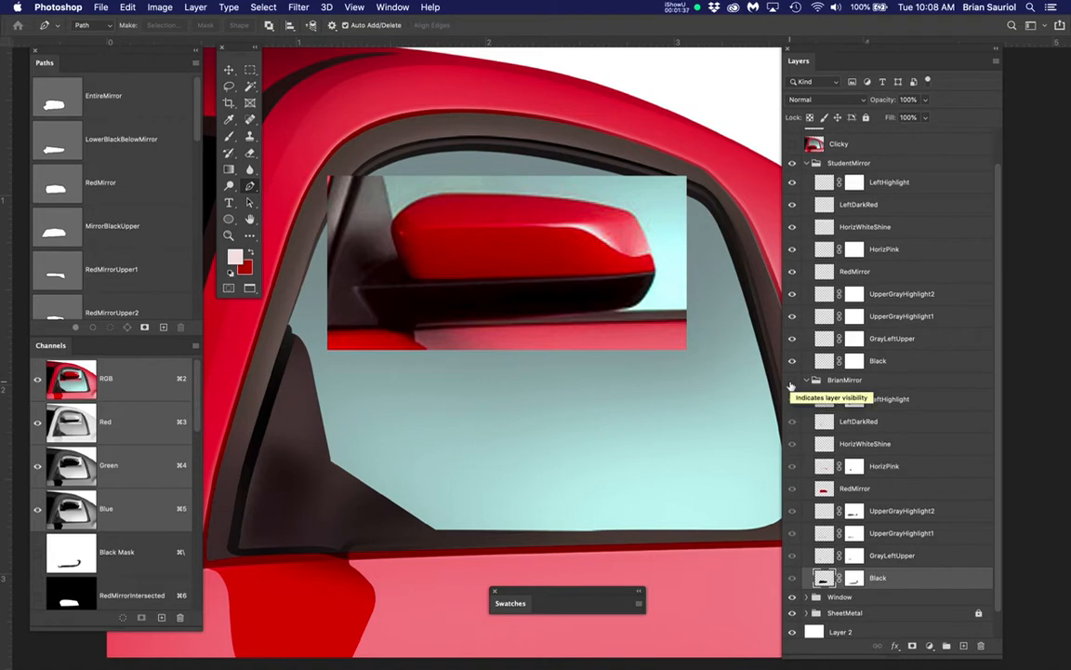
Show the finished mirror's group again and hide all of its layers except Black
{"action": "left_click", "coordinate": [791, 381]}
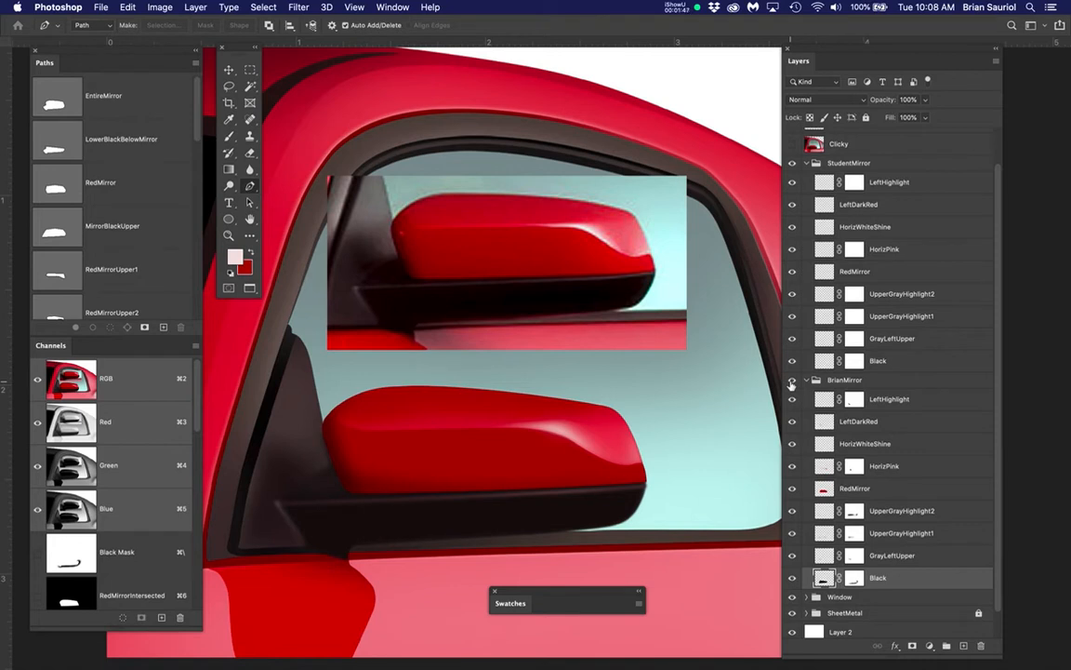
{"action": "left_click_drag", "start_coordinate": [792, 401], "coordinate": [792, 509]}
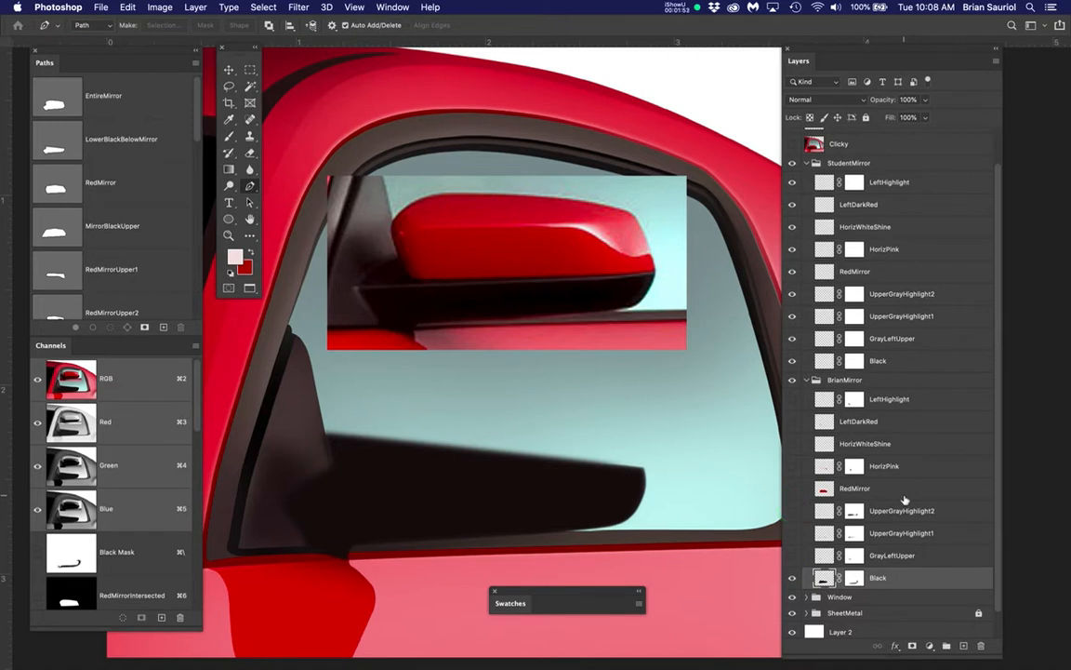
Set the layer thumbnails to the largest size in the Layers Panel Options
{"action": "left_click", "coordinate": [994, 59]}
{"action": "left_click", "coordinate": [850, 494]}
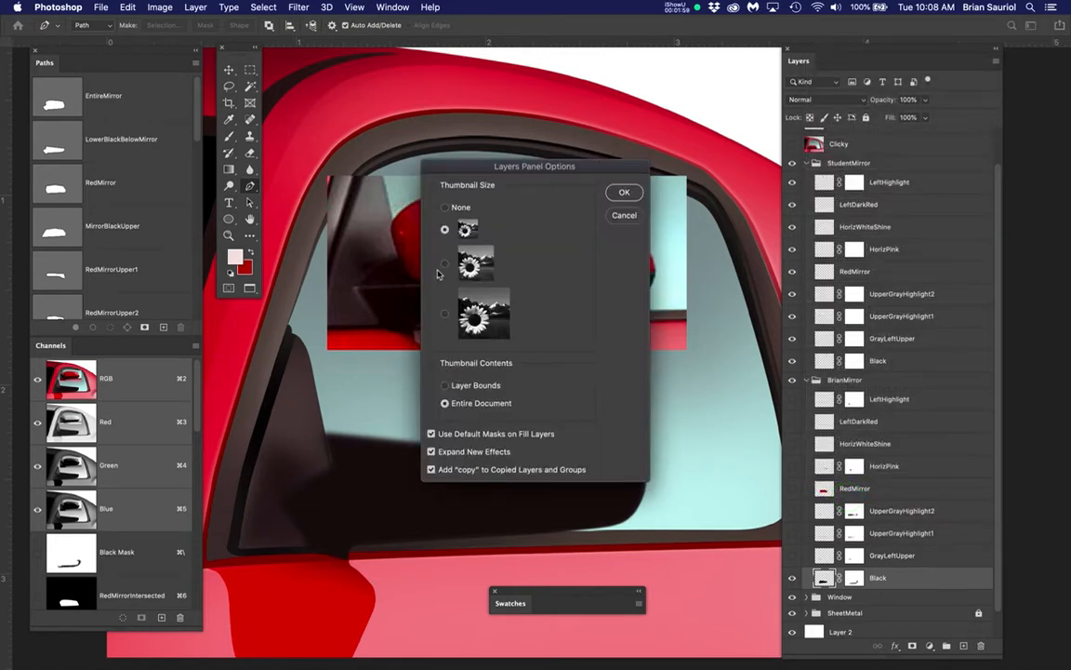
{"action": "left_click", "coordinate": [444, 314]}
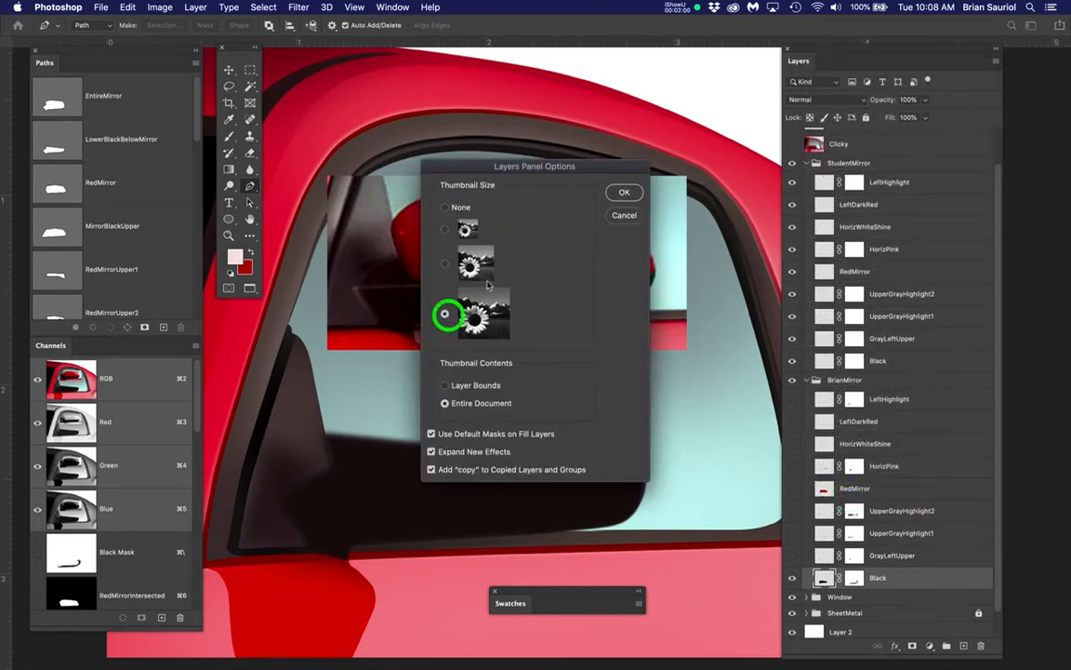
{"action": "left_click", "coordinate": [624, 192]}
Close the Swatches panel that covers the lower part of the canvas
{"action": "scroll", "coordinate": [884, 409], "scroll_direction": "down", "scroll_amount": 8}
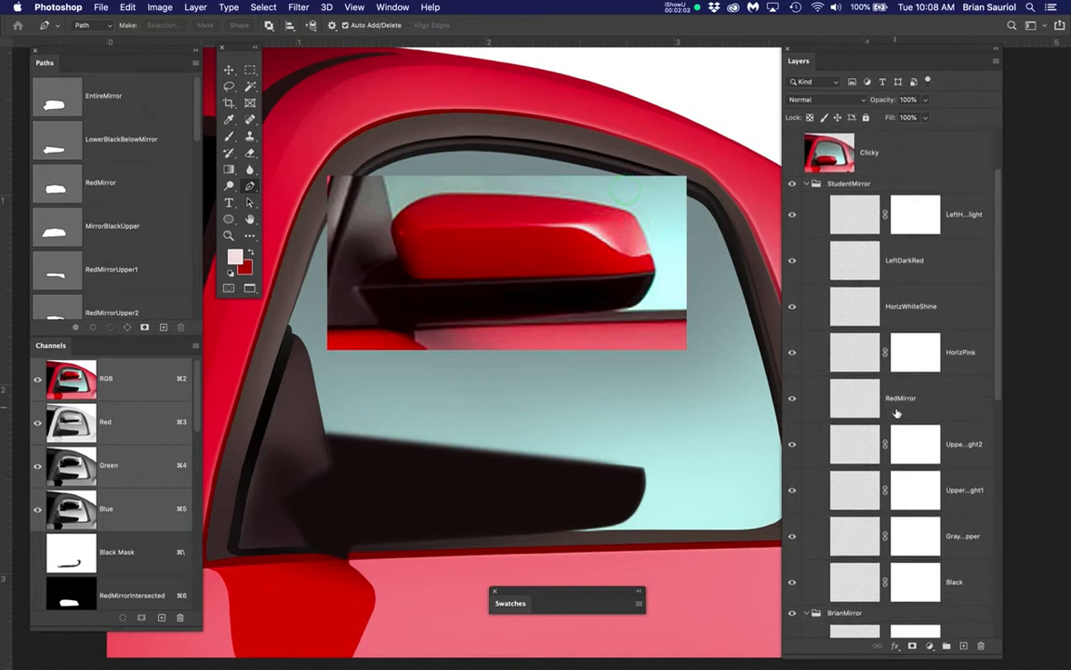
{"action": "scroll", "coordinate": [895, 417], "scroll_direction": "down", "scroll_amount": 4}
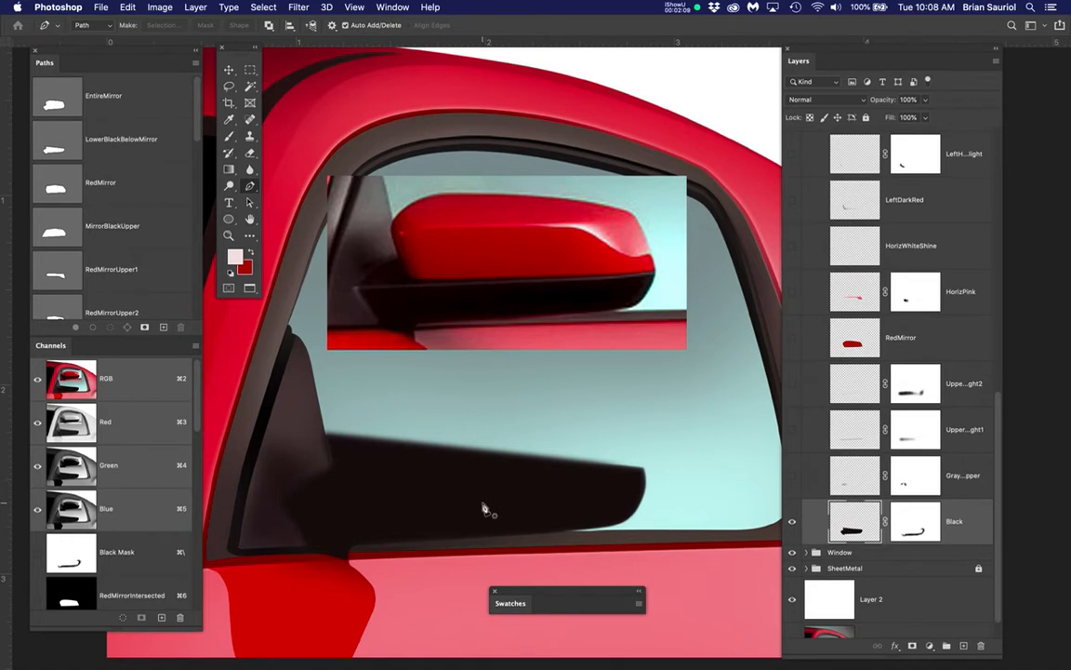
{"action": "scroll", "coordinate": [483, 507], "scroll_direction": "up", "scroll_amount": 3}
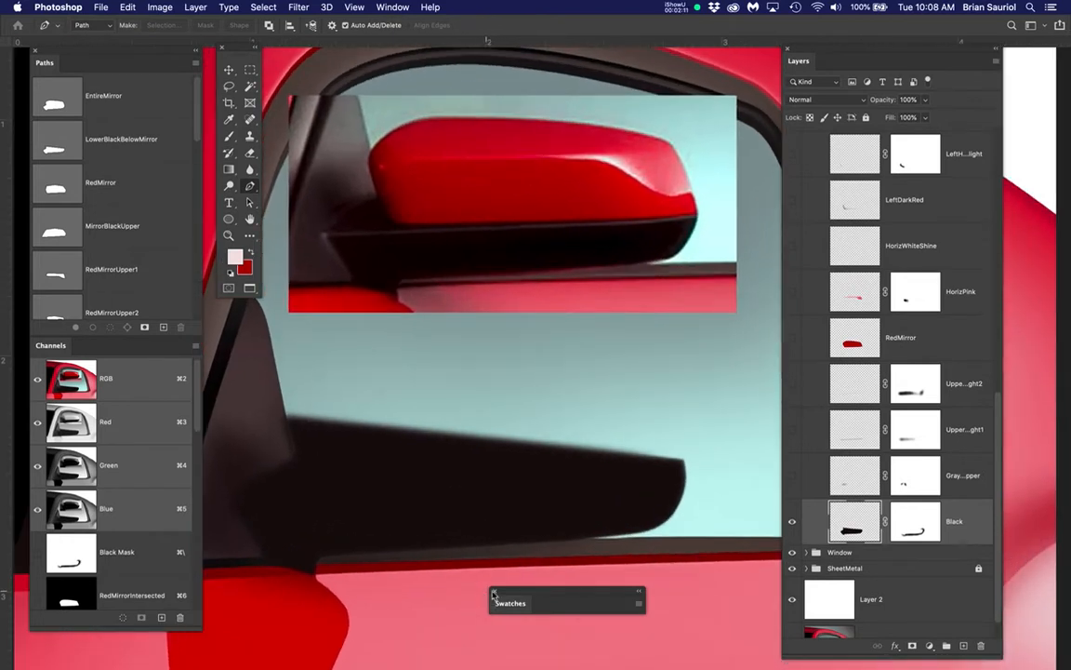
{"action": "left_click", "coordinate": [494, 593]}
Toggle the Black layer in the finished mirror's group off and on to examine its shape, leaving it hidden
{"action": "scroll", "coordinate": [443, 406], "scroll_direction": "down", "scroll_amount": 2}
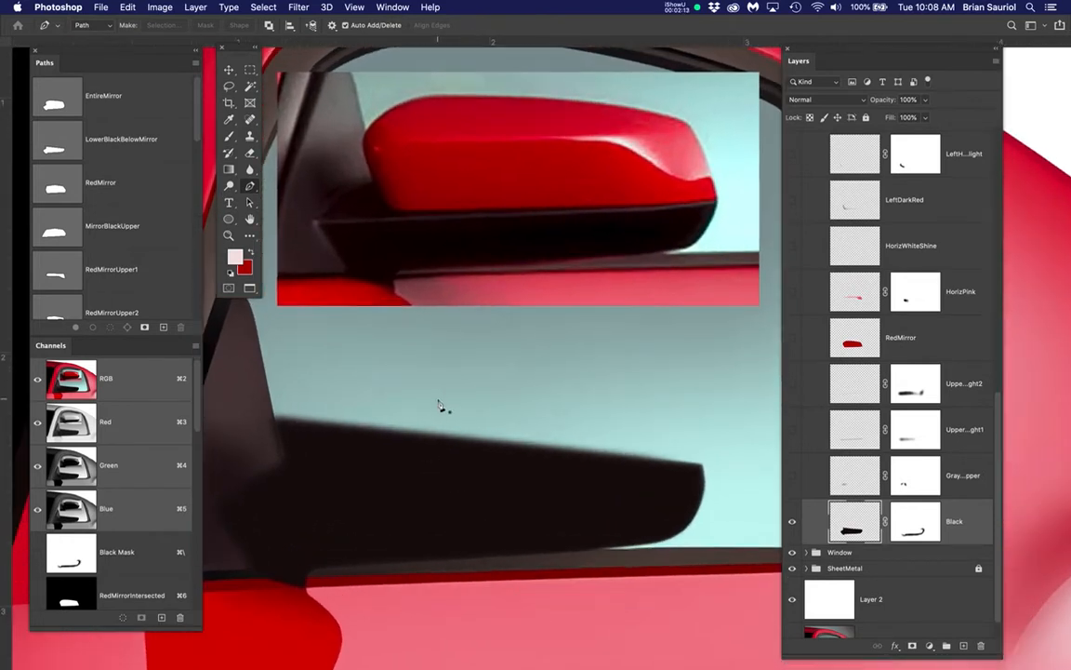
{"action": "scroll", "coordinate": [441, 408], "scroll_direction": "up", "scroll_amount": 2}
{"action": "left_click_drag", "start_coordinate": [517, 440], "coordinate": [582, 421]}
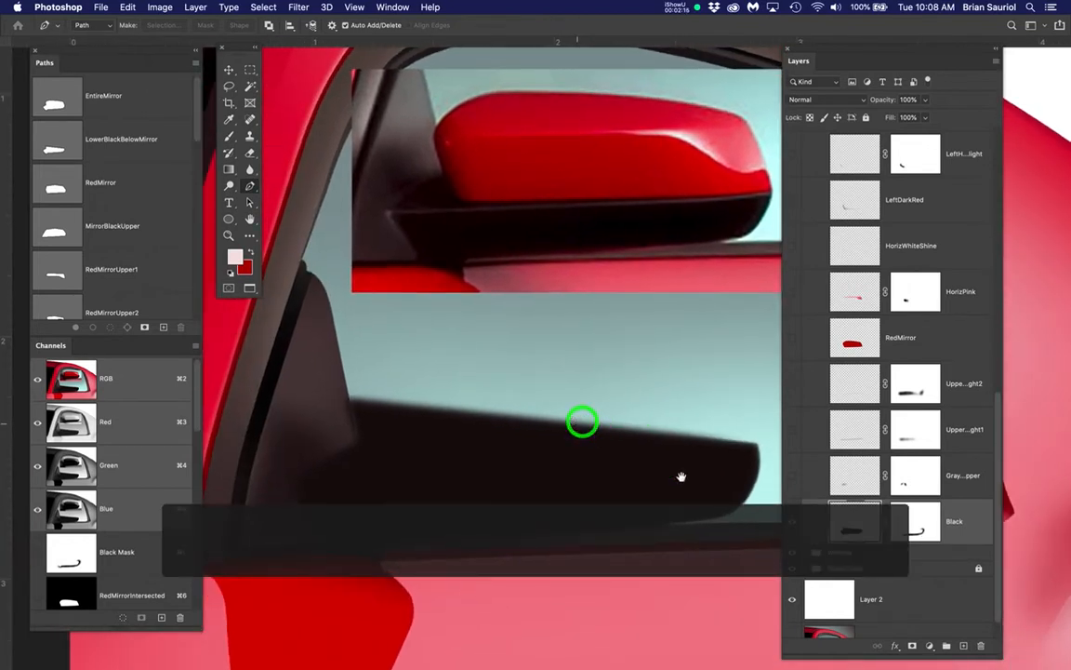
{"action": "left_click", "coordinate": [791, 521]}
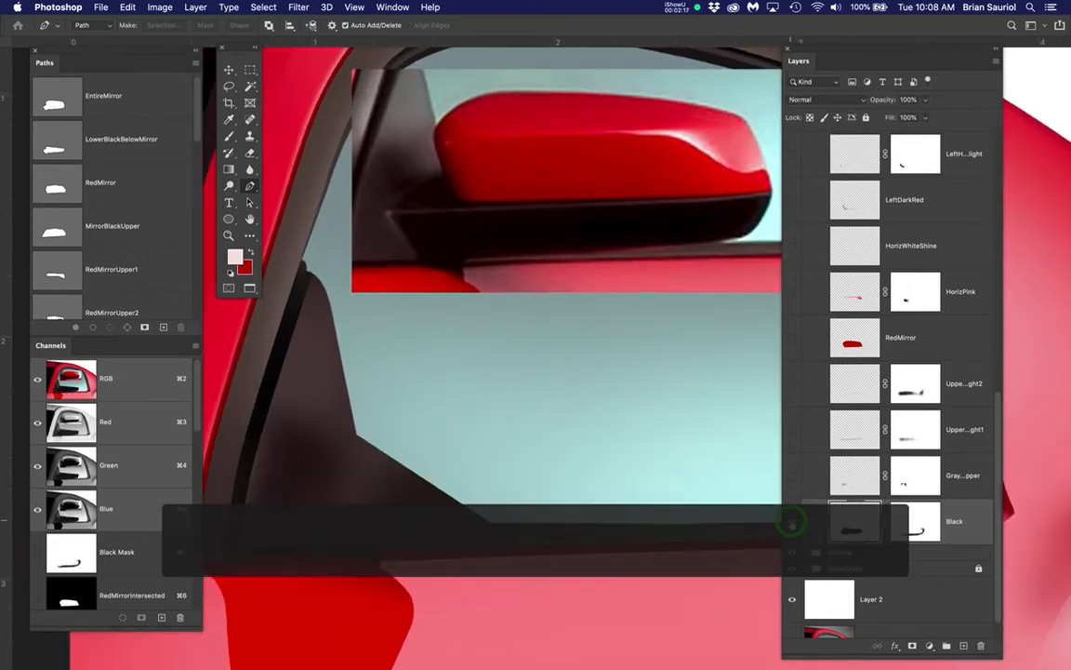
{"action": "left_click", "coordinate": [791, 521]}
{"action": "left_click", "coordinate": [792, 522]}
{"action": "left_click", "coordinate": [791, 522]}
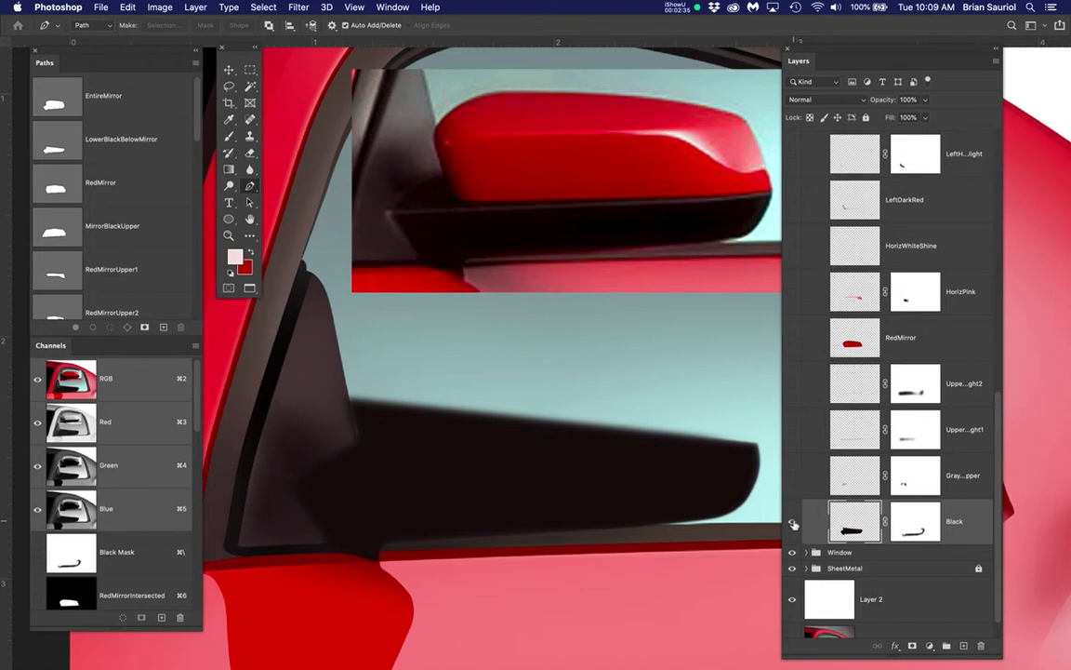
{"action": "left_click", "coordinate": [793, 522]}
Select the Black layer in the StudentMirror group
{"action": "scroll", "coordinate": [865, 400], "scroll_direction": "up", "scroll_amount": 5}
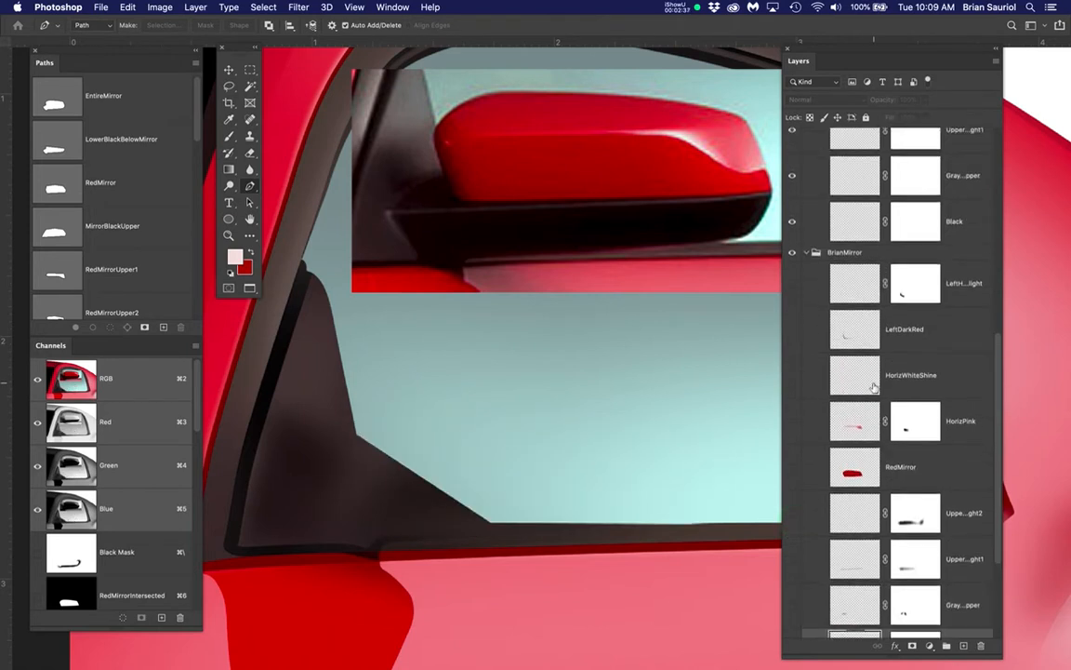
{"action": "scroll", "coordinate": [870, 381], "scroll_direction": "up", "scroll_amount": 4}
{"action": "left_click", "coordinate": [851, 369]}
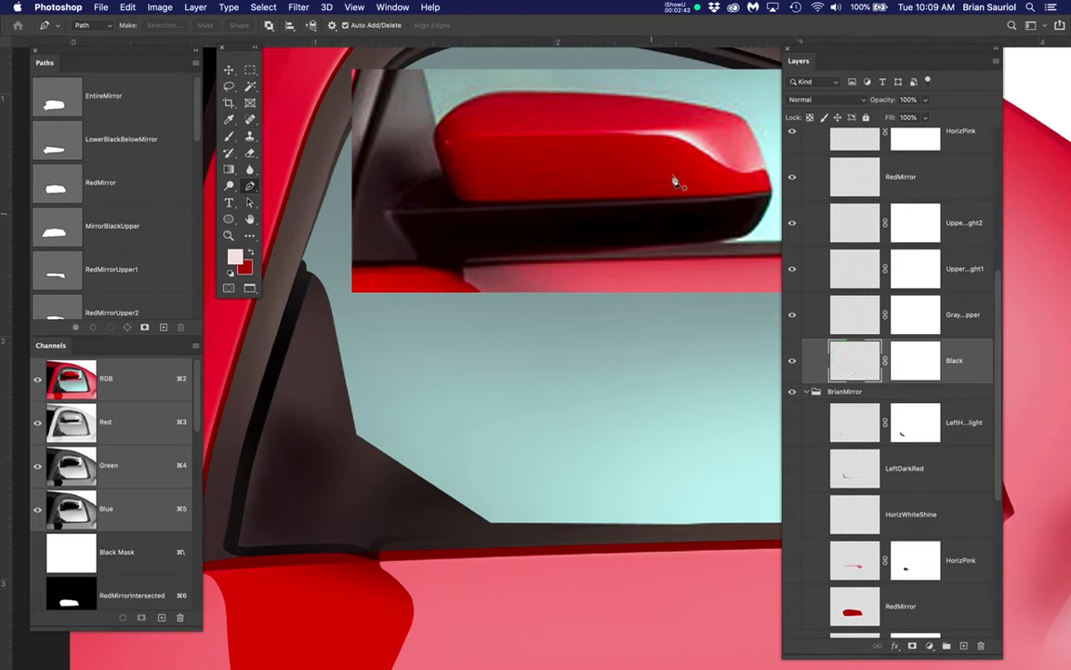
Toggle the SmallMirrorReference layer off and back on, and return to the StudentMirror group's Black layer
{"action": "scroll", "coordinate": [871, 224], "scroll_direction": "up", "scroll_amount": 8}
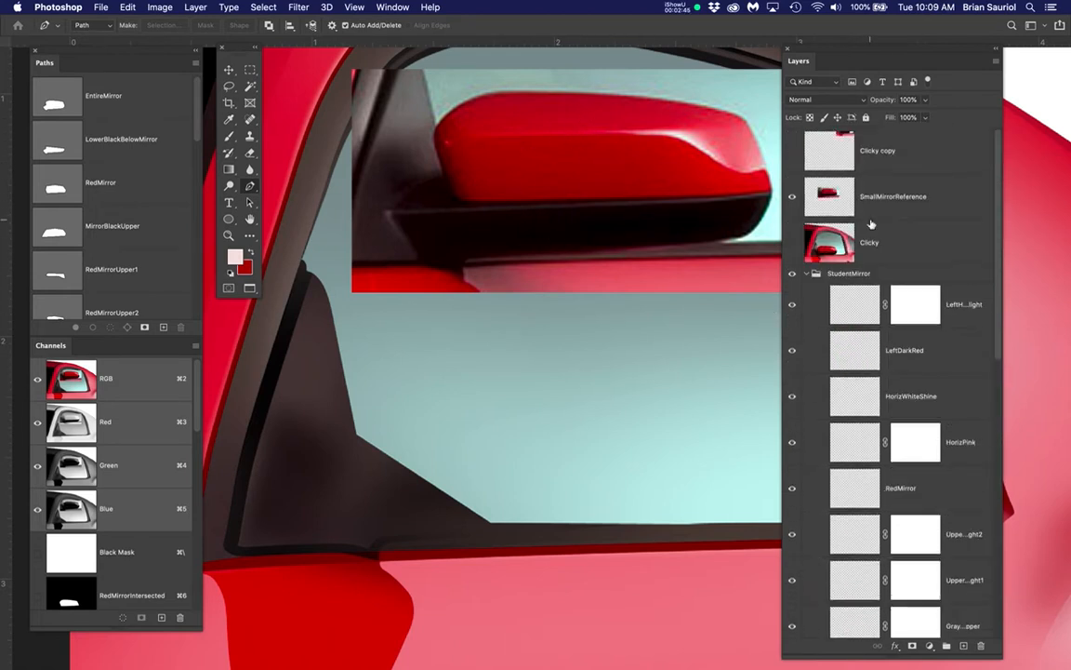
{"action": "left_click", "coordinate": [793, 194]}
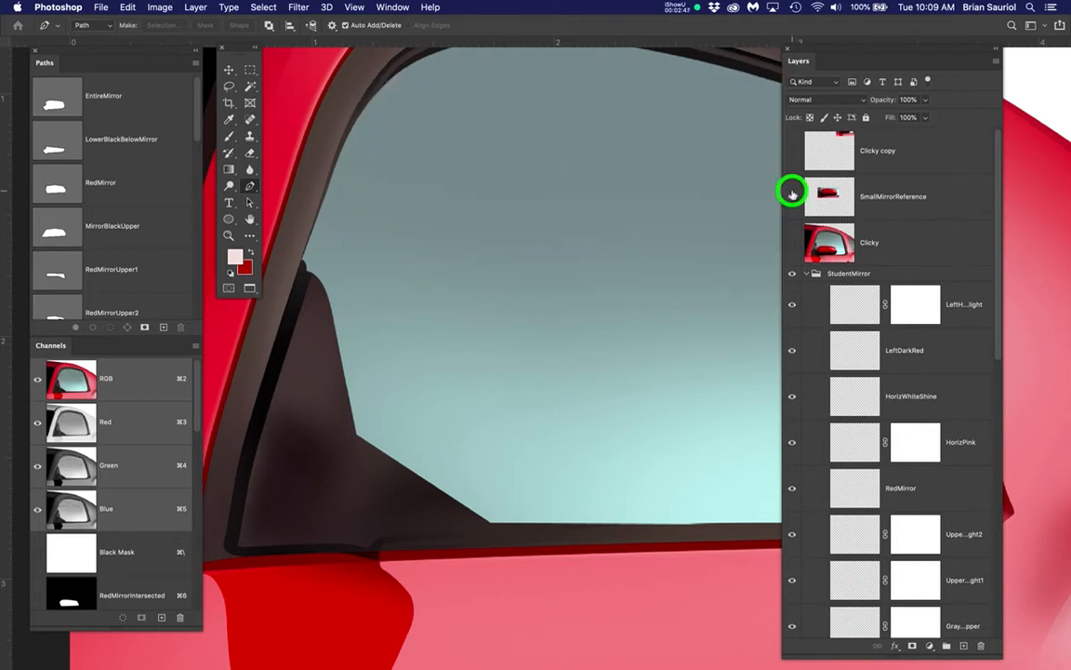
{"action": "left_click", "coordinate": [792, 194]}
{"action": "scroll", "coordinate": [835, 419], "scroll_direction": "down", "scroll_amount": 5}
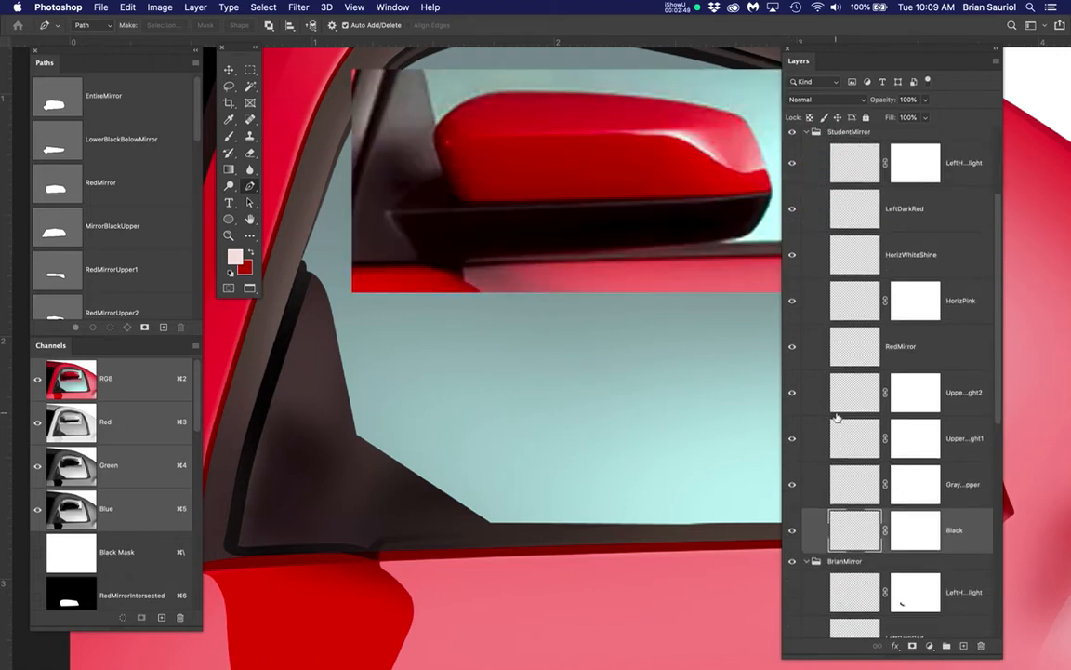
{"action": "left_click", "coordinate": [852, 465]}
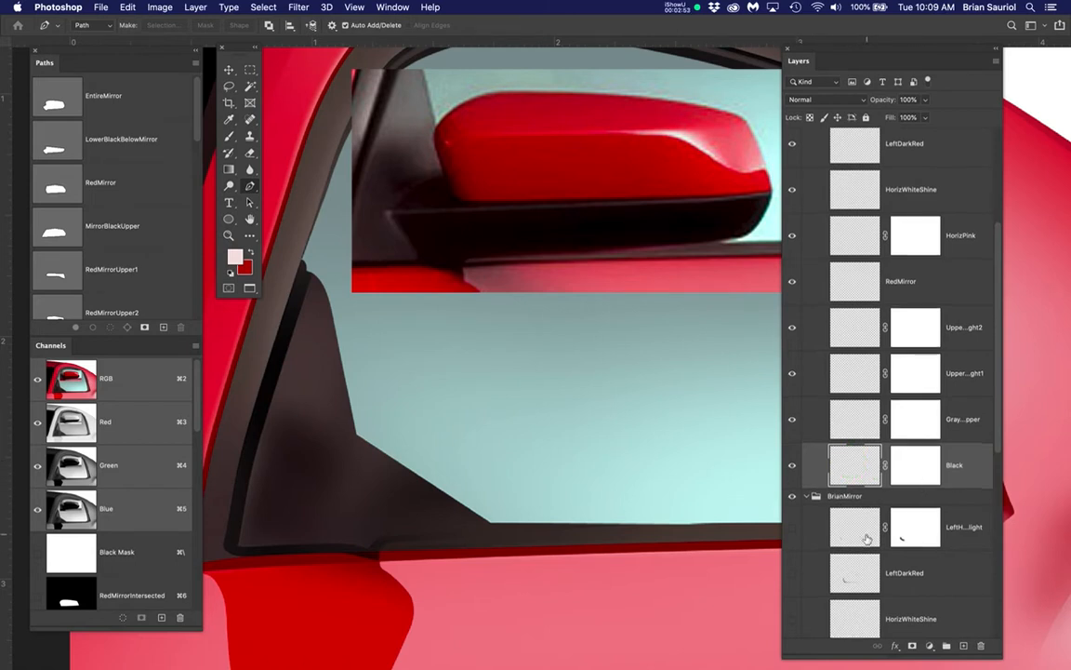
Show the Black layer in the BrianMirror group and move the Layers panel off the mirror to examine the black shape's edges
{"action": "scroll", "coordinate": [837, 502], "scroll_direction": "down", "scroll_amount": 10}
{"action": "left_click", "coordinate": [792, 490]}
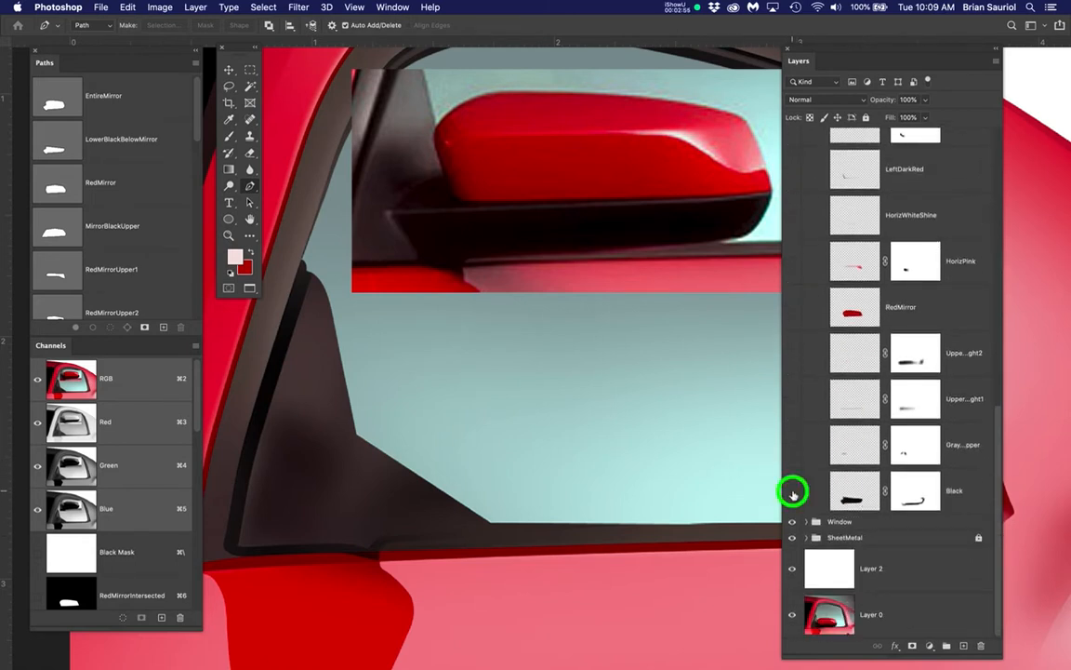
{"action": "scroll", "coordinate": [602, 526], "scroll_direction": "up", "scroll_amount": 2}
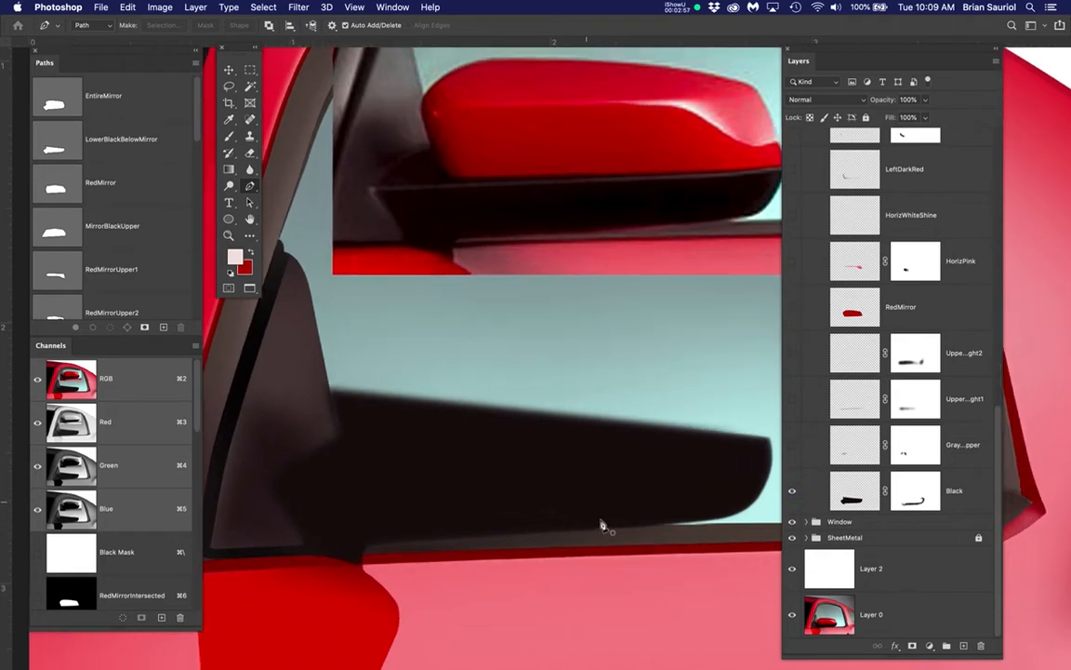
{"action": "left_click_drag", "start_coordinate": [872, 61], "coordinate": [940, 54]}
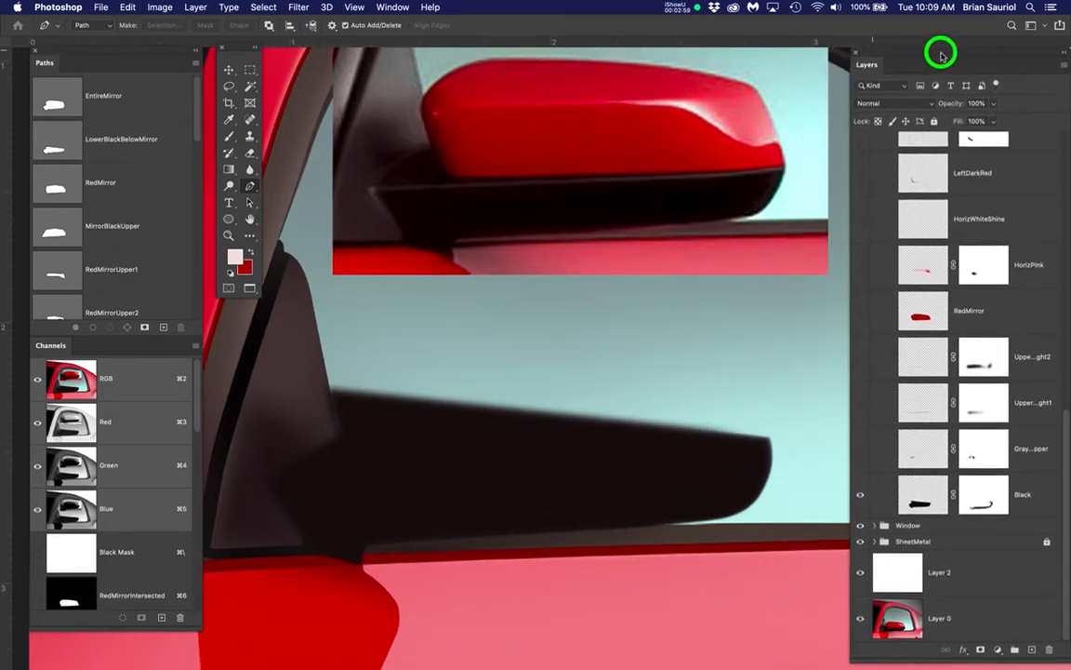
{"action": "left_click_drag", "start_coordinate": [707, 350], "coordinate": [703, 330]}
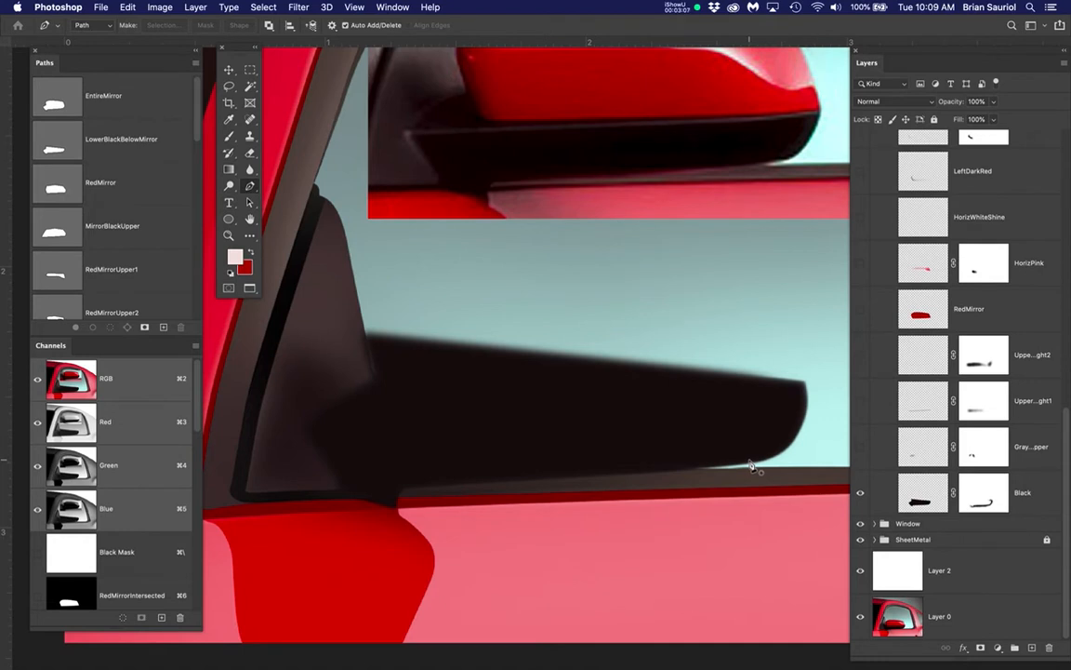
{"action": "scroll", "coordinate": [672, 440], "scroll_direction": "up", "scroll_amount": 3}
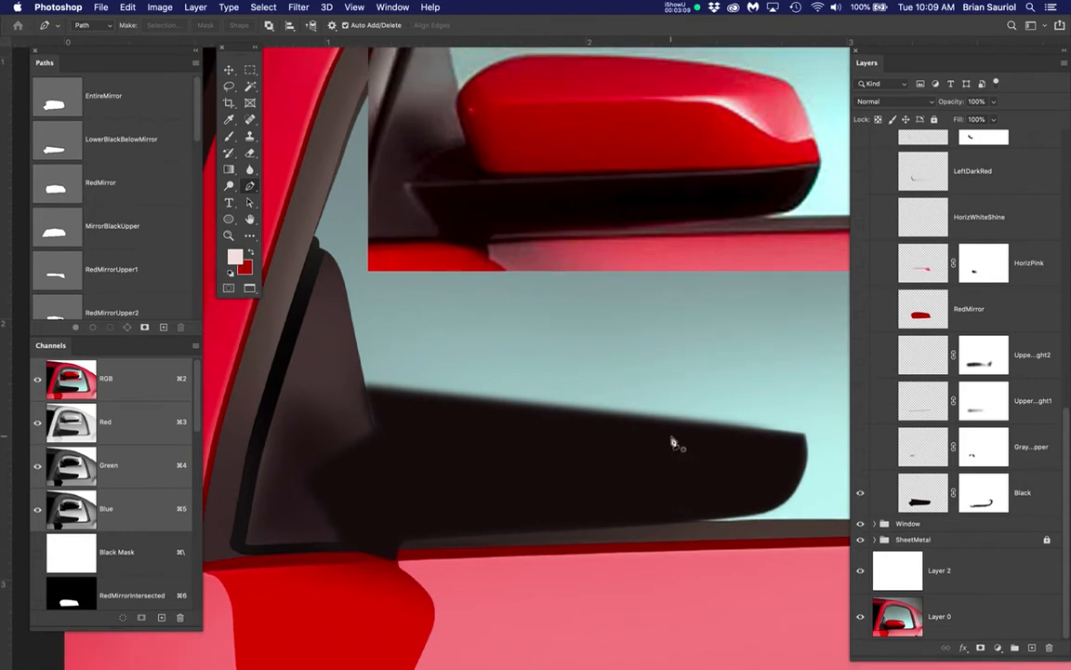
{"action": "scroll", "coordinate": [673, 441], "scroll_direction": "up", "scroll_amount": 2}
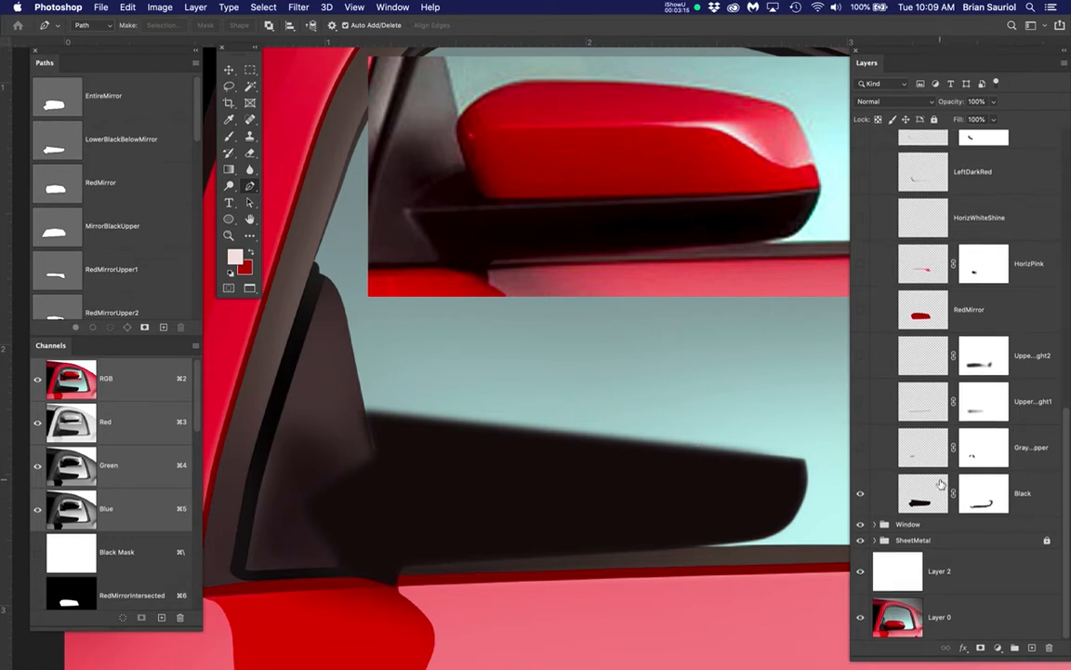
Hide the BrianMirror group's Black layer and return to the Black layer in the StudentMirror group
{"action": "scroll", "coordinate": [941, 485], "scroll_direction": "up", "scroll_amount": 6}
{"action": "scroll", "coordinate": [941, 485], "scroll_direction": "up", "scroll_amount": 4}
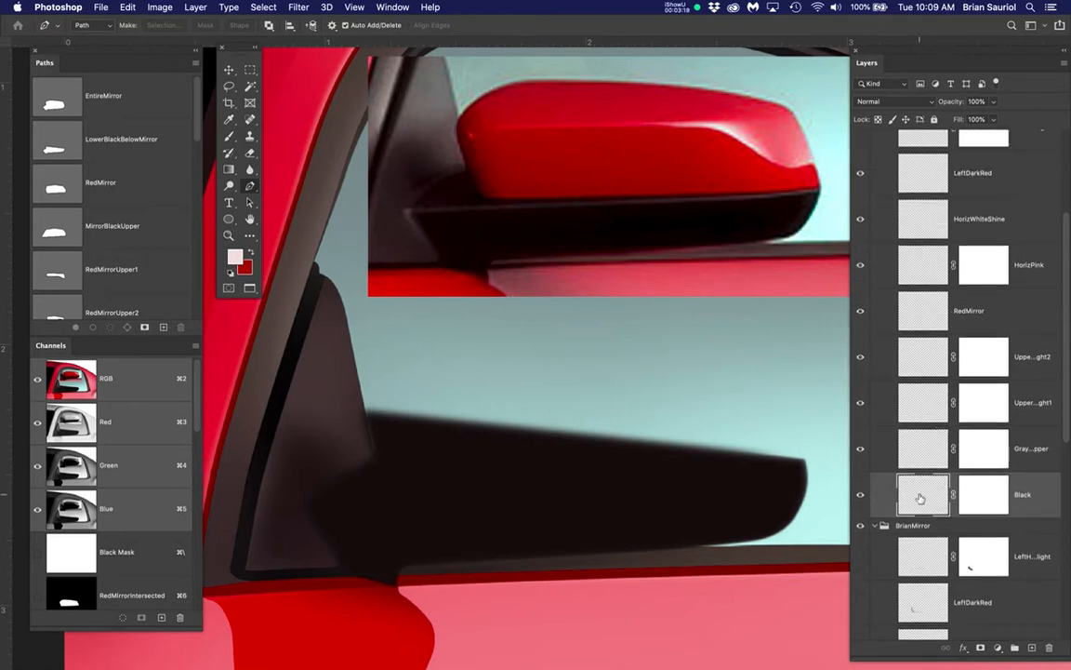
{"action": "scroll", "coordinate": [919, 498], "scroll_direction": "down", "scroll_amount": 10}
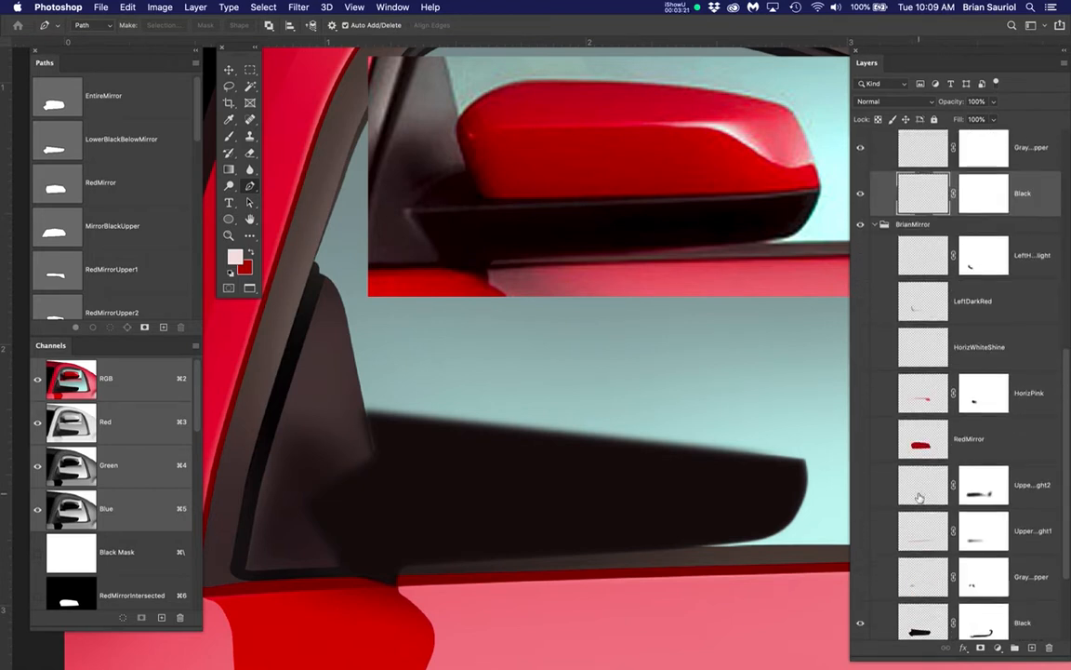
{"action": "left_click", "coordinate": [860, 492]}
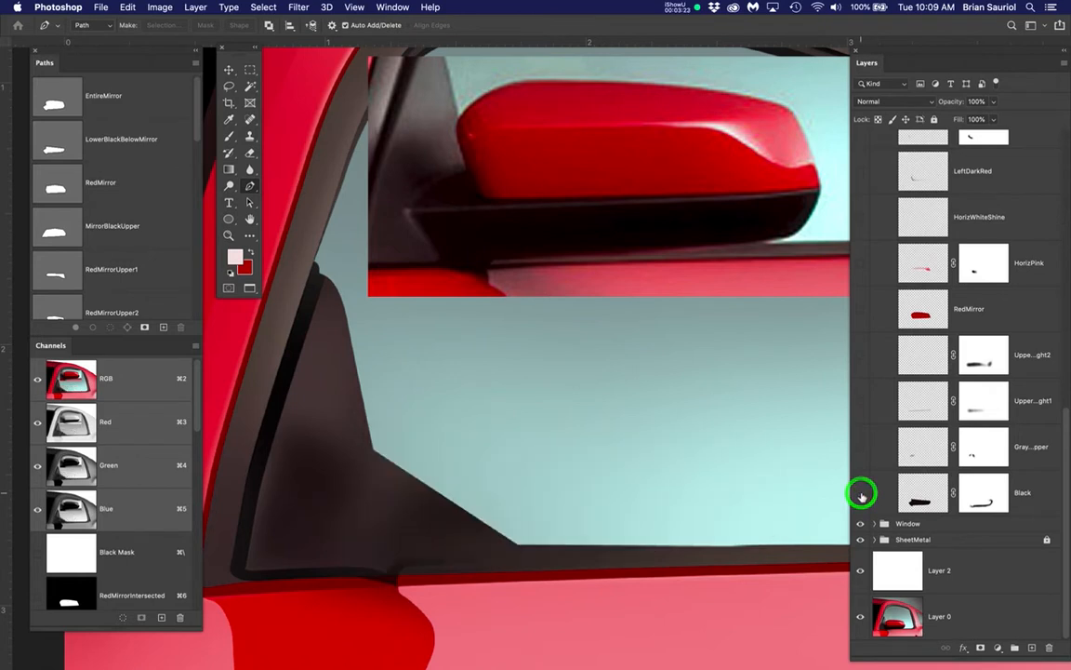
{"action": "scroll", "coordinate": [892, 489], "scroll_direction": "up", "scroll_amount": 5}
{"action": "left_click", "coordinate": [918, 325]}
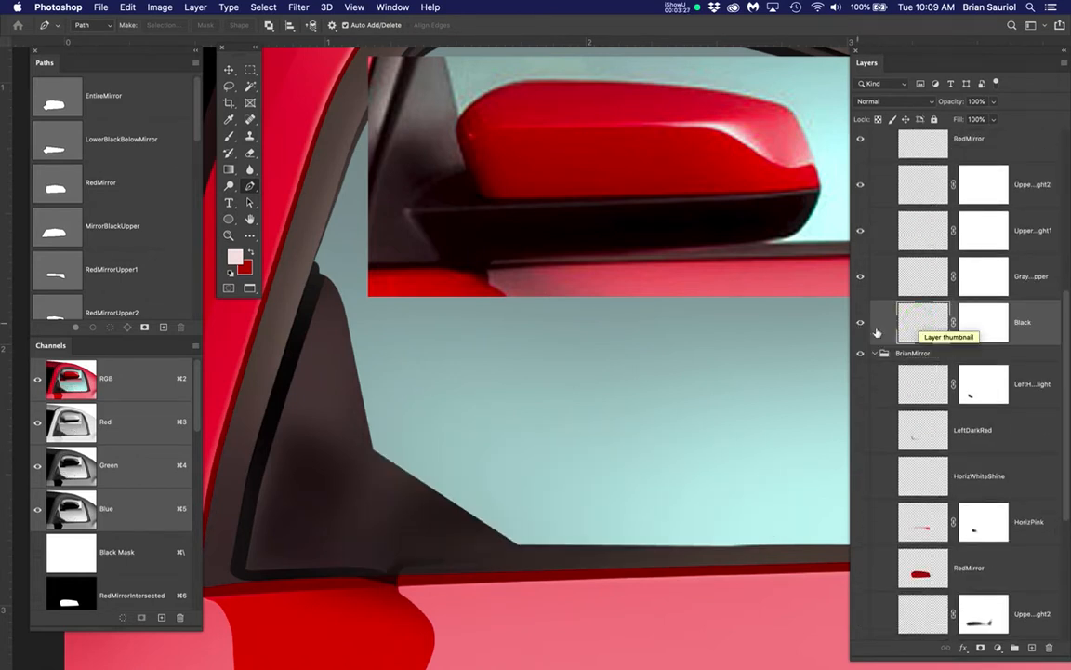
Display the LowerBlackBelowMirror path and toggle the Clicky layer to compare the outline with the photographed mirror, leaving that layer hidden
{"action": "left_click", "coordinate": [134, 142]}
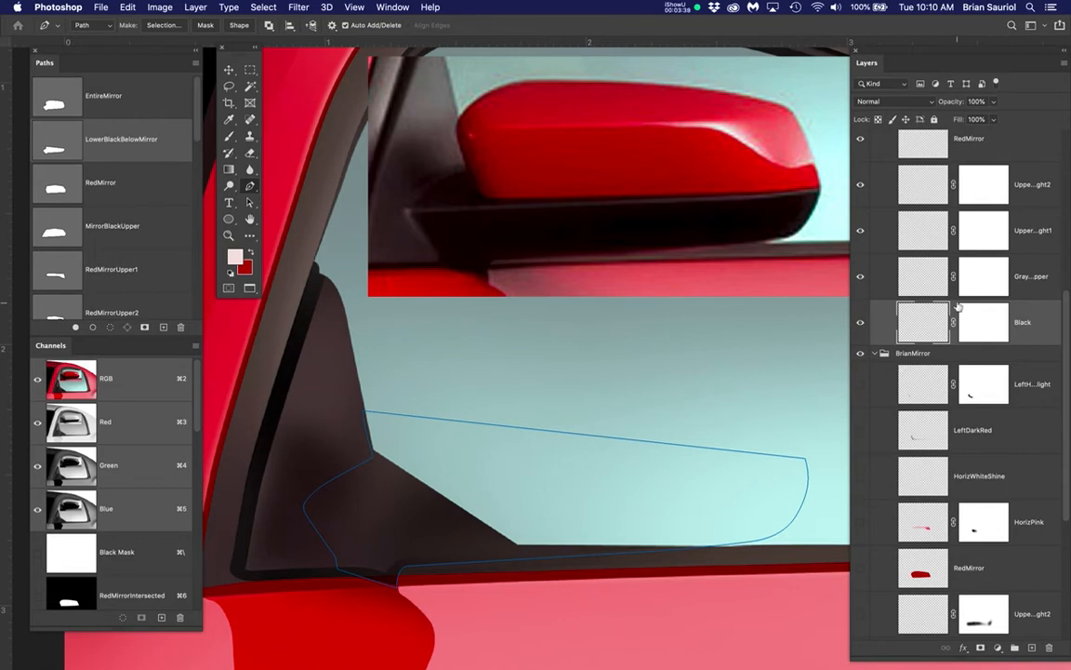
{"action": "scroll", "coordinate": [958, 307], "scroll_direction": "up", "scroll_amount": 5}
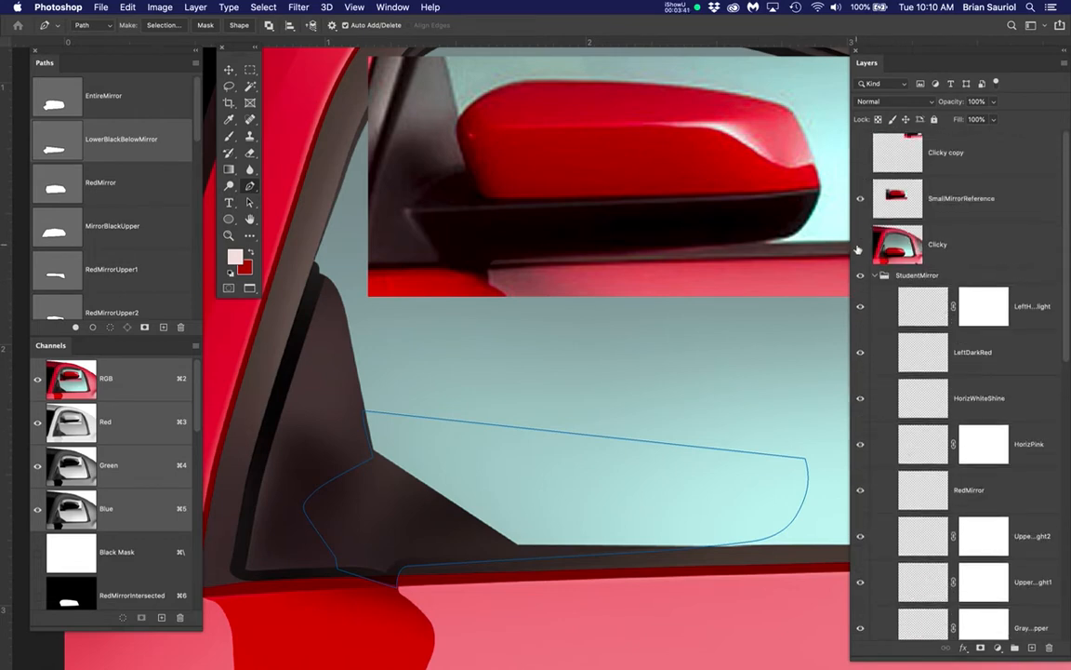
{"action": "left_click", "coordinate": [859, 248]}
{"action": "left_click", "coordinate": [858, 248]}
{"action": "left_click", "coordinate": [859, 247]}
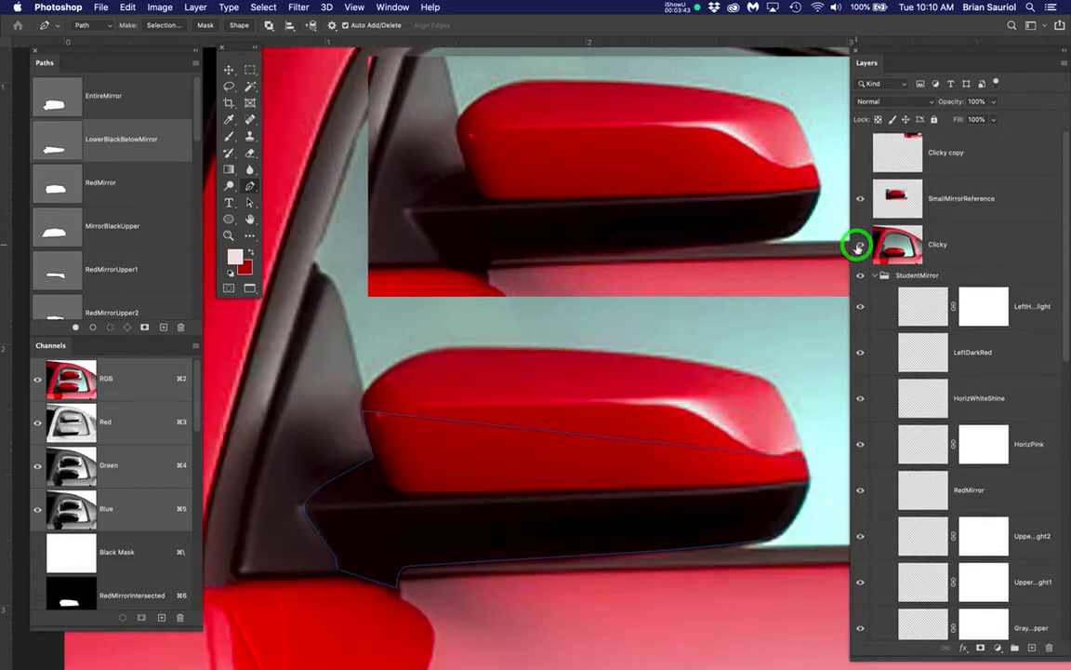
{"action": "left_click", "coordinate": [858, 248]}
{"action": "left_click", "coordinate": [858, 248]}
{"action": "left_click", "coordinate": [859, 247]}
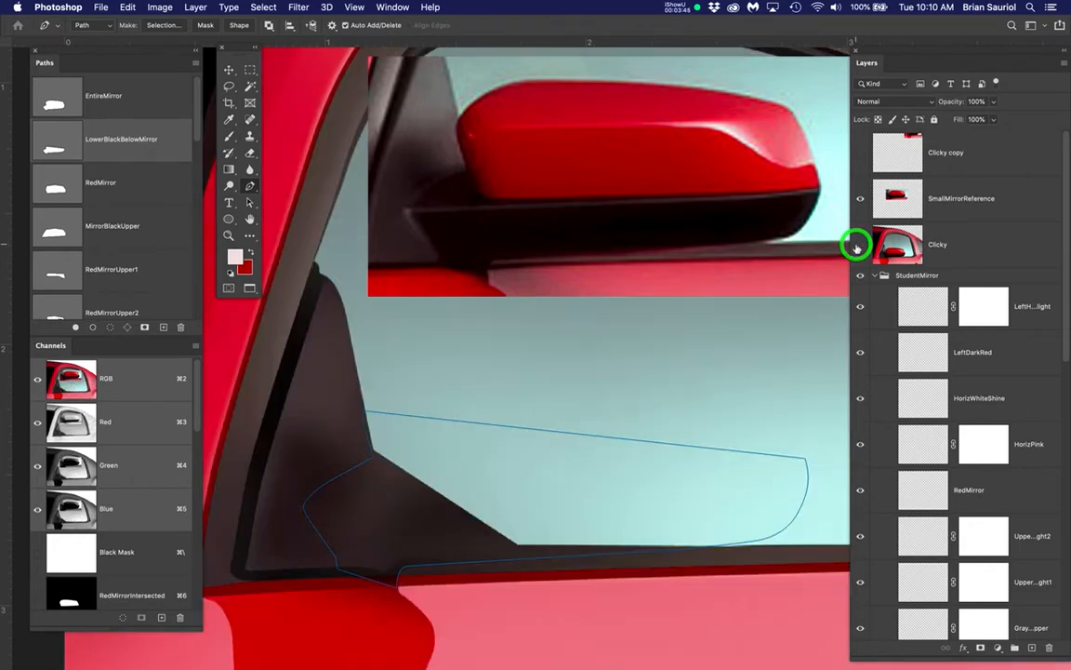
{"action": "left_click", "coordinate": [859, 246]}
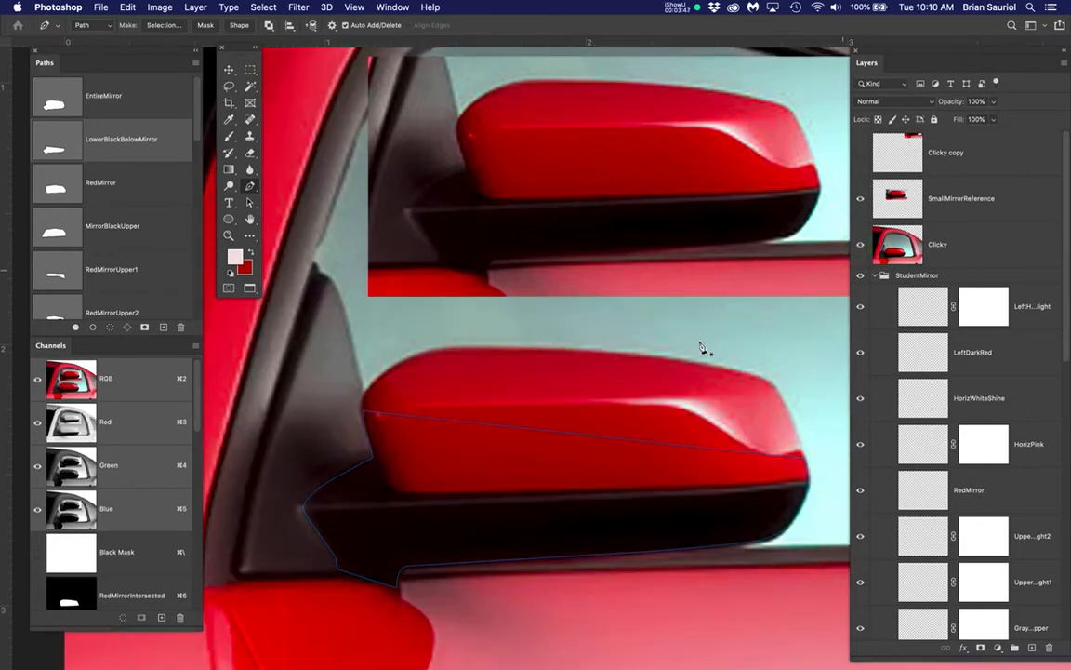
{"action": "left_click", "coordinate": [356, 412], "text": "super"}
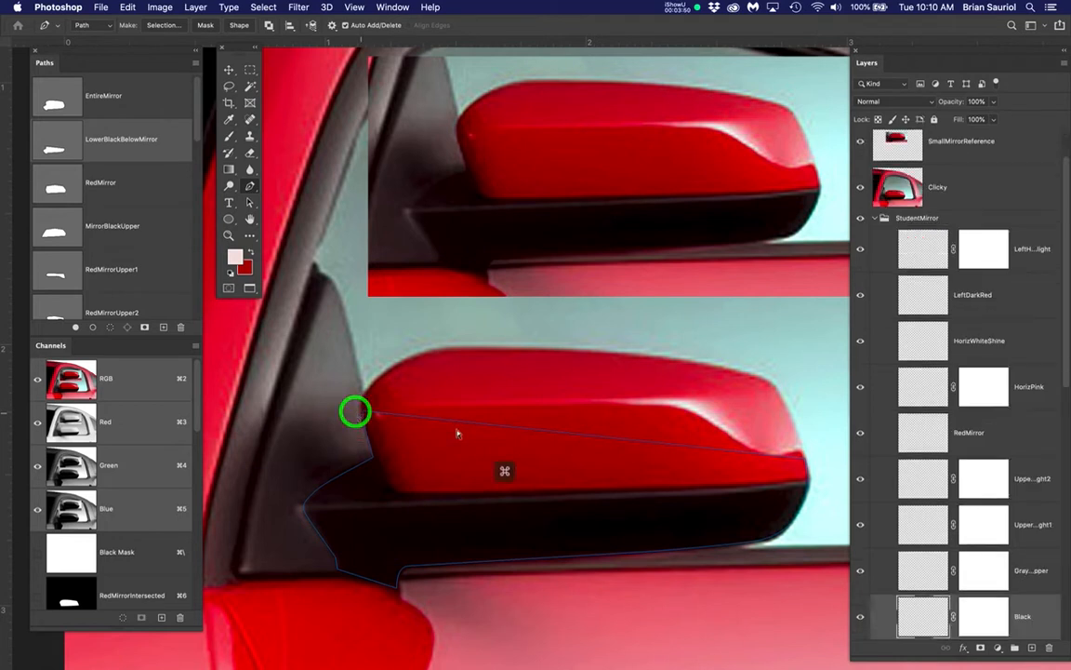
{"action": "left_click", "coordinate": [819, 466], "text": "super"}
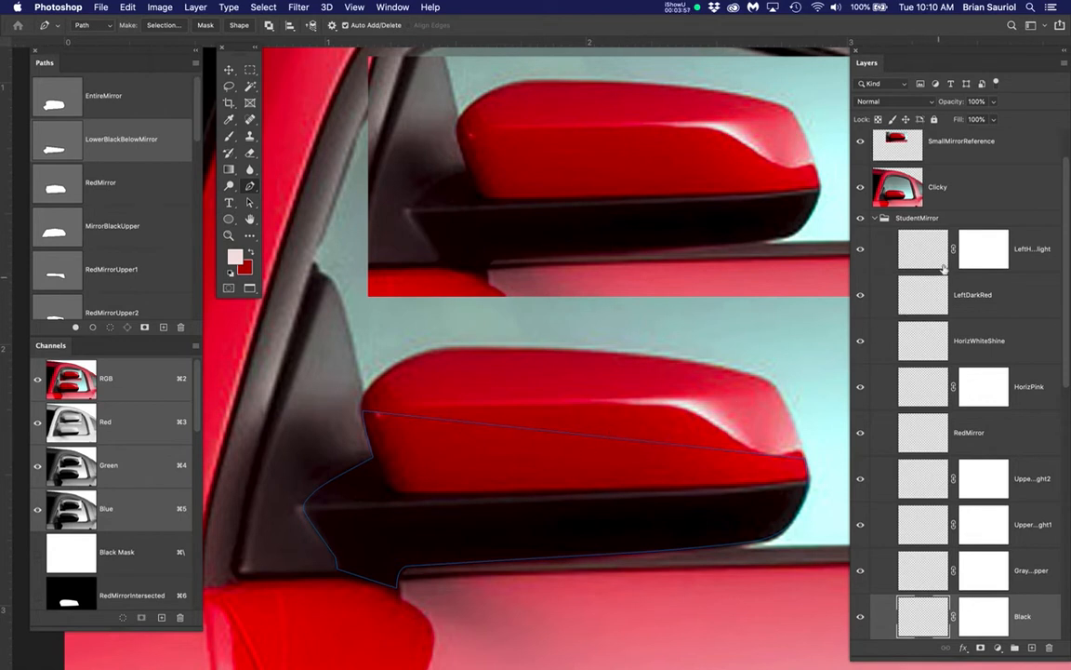
{"action": "left_click", "coordinate": [860, 187]}
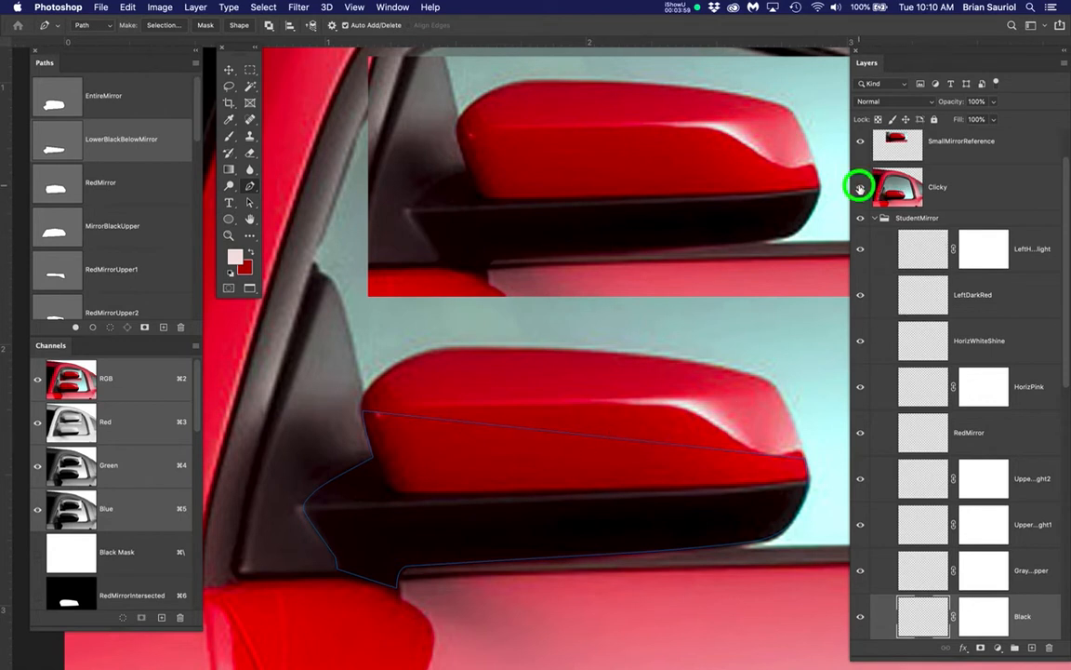
Load the LowerBlackBelowMirror path as a selection and fill it on the Black layer with black sampled from the reference mirror
{"action": "scroll", "coordinate": [670, 338], "scroll_direction": "down", "scroll_amount": 3}
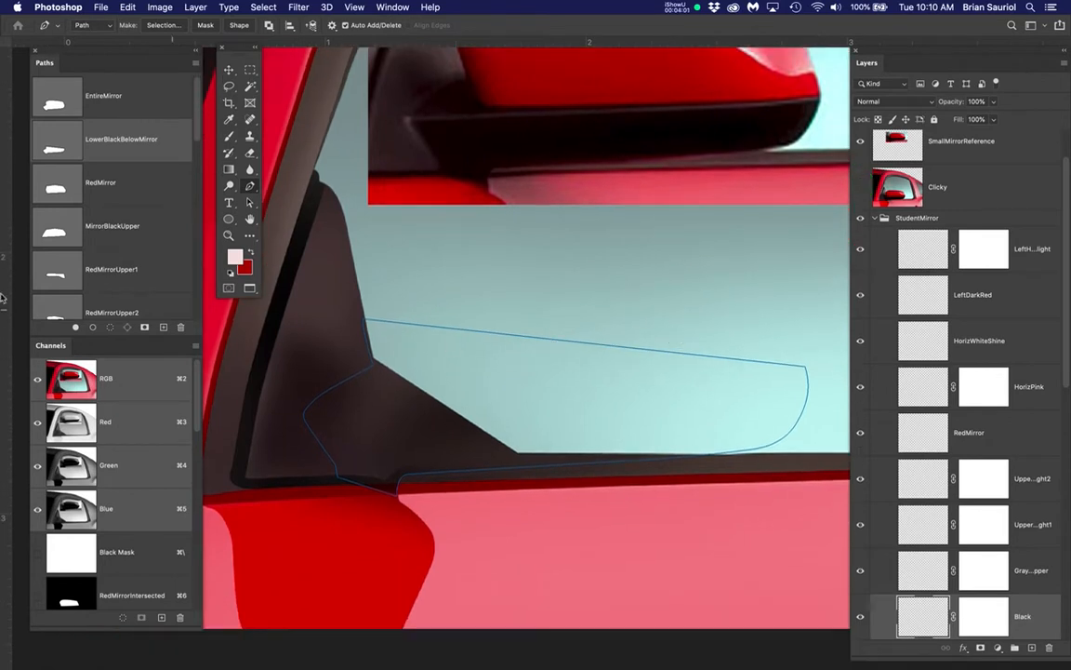
{"action": "left_click", "coordinate": [53, 149], "text": "super"}
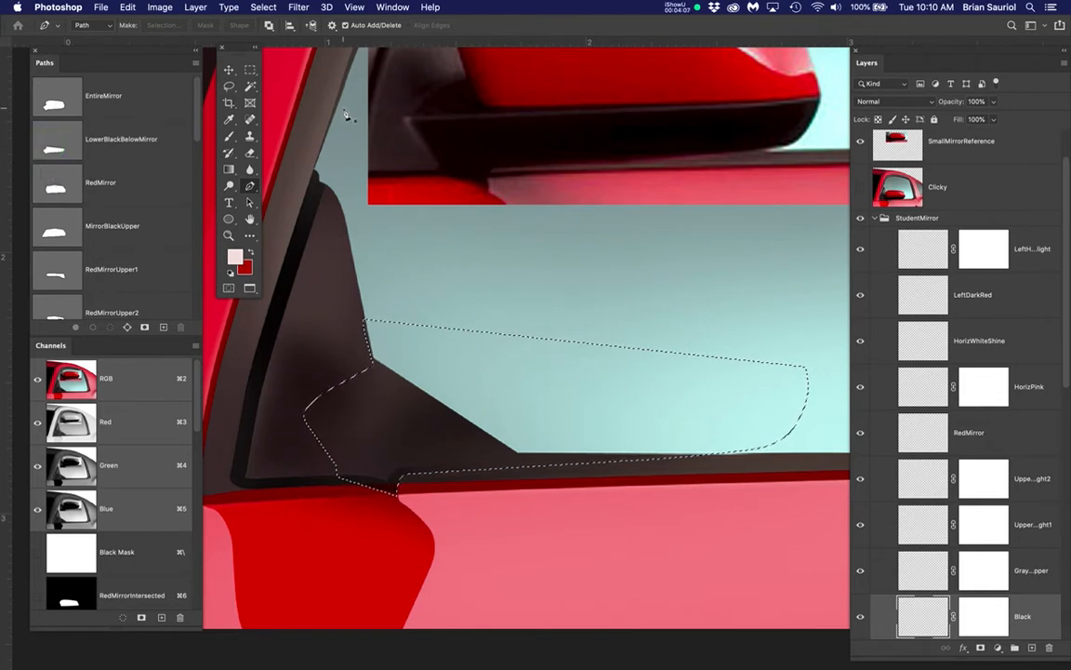
{"action": "key", "text": "b"}
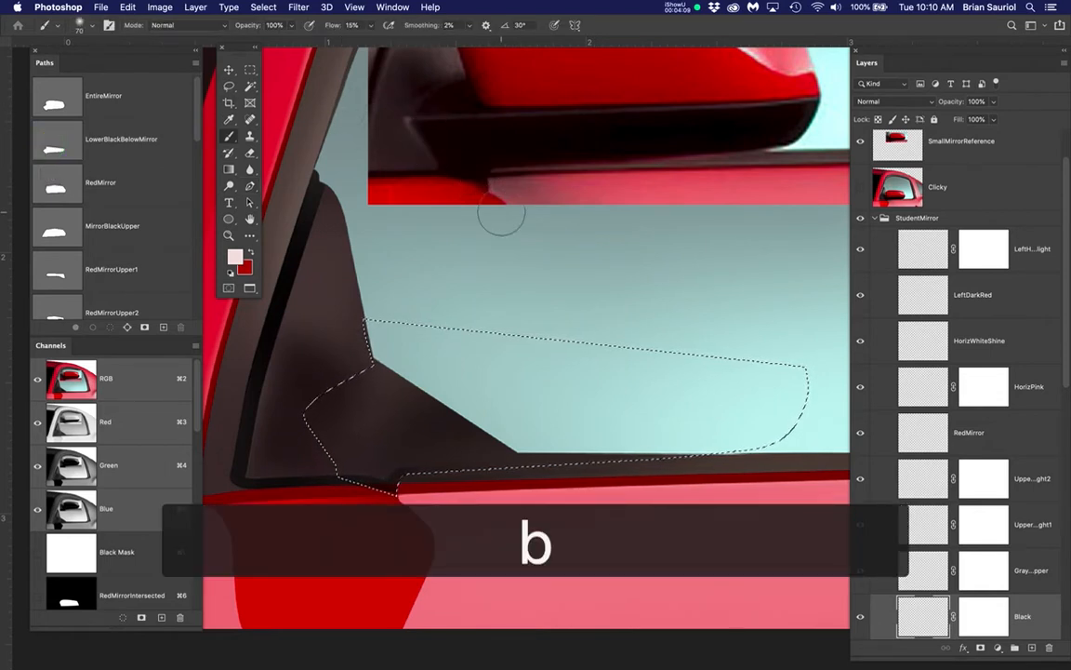
{"action": "left_click", "coordinate": [614, 137], "text": "alt"}
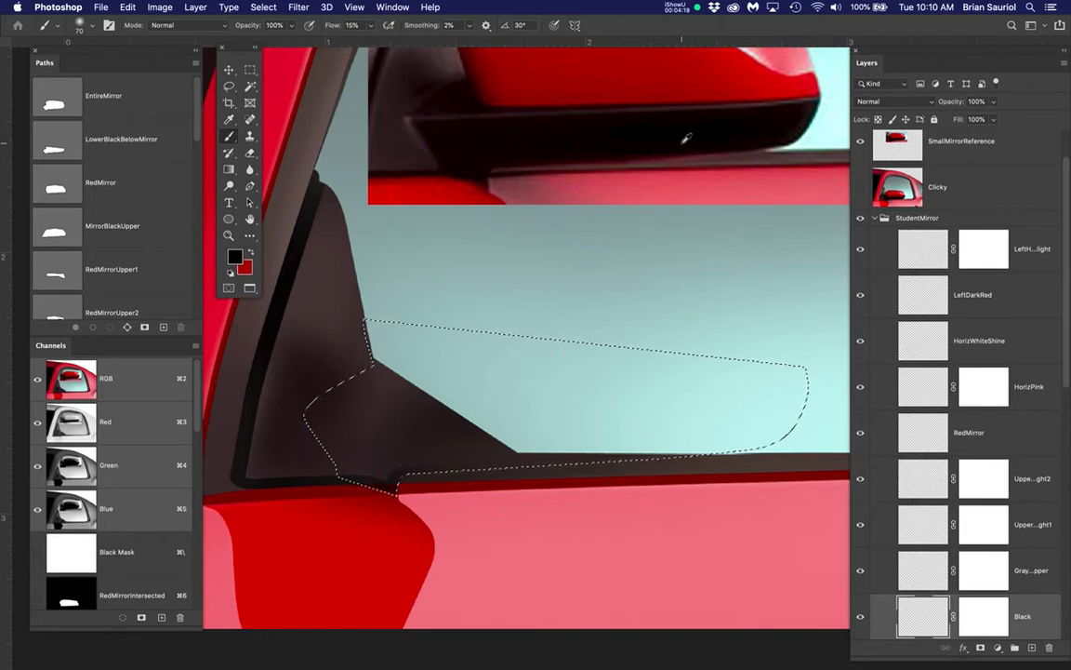
{"action": "key", "text": "alt+BackSpace"}
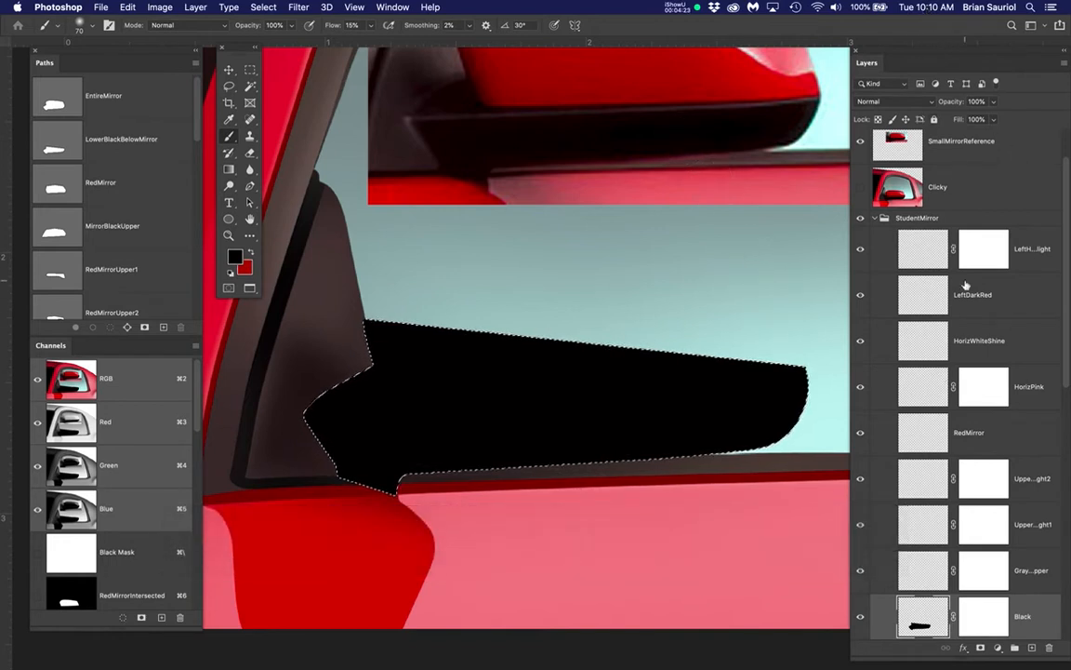
Toggle the StudentMirror group's Black layer off and on to check the fill, and clear the selection
{"action": "scroll", "coordinate": [965, 284], "scroll_direction": "down", "scroll_amount": 2}
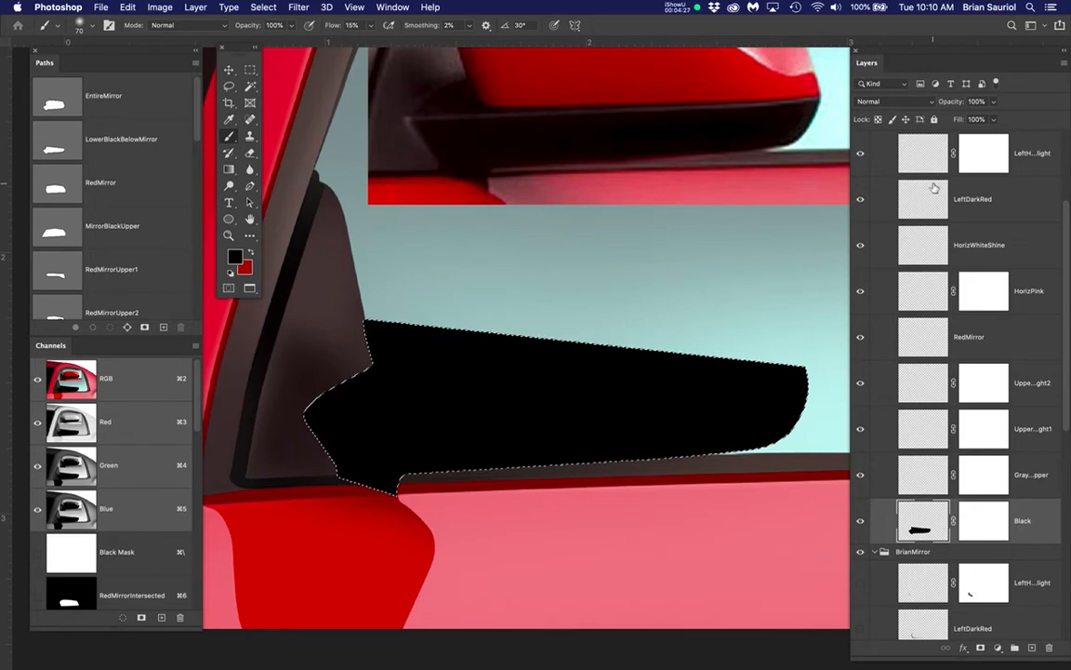
{"action": "left_click", "coordinate": [861, 520]}
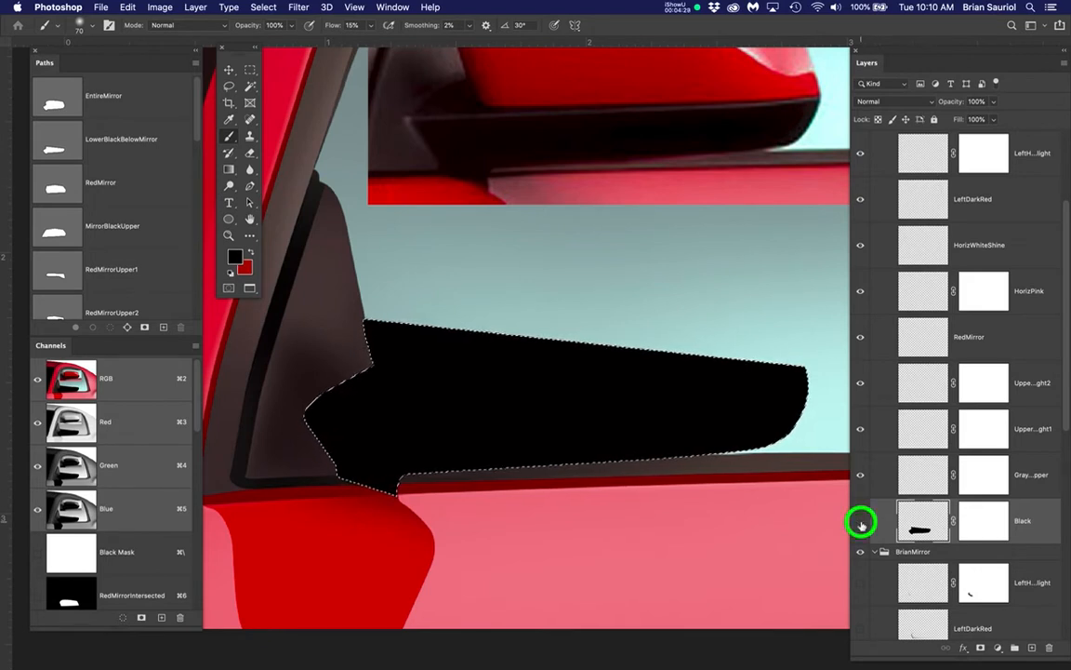
{"action": "left_click", "coordinate": [862, 520]}
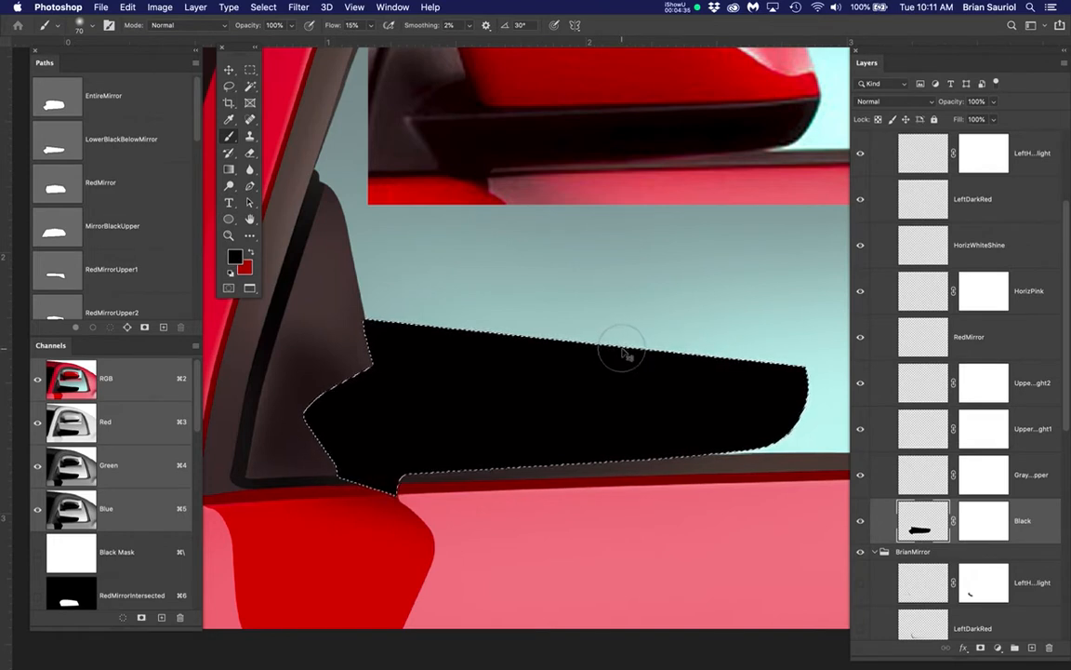
{"action": "key", "text": "super+d"}
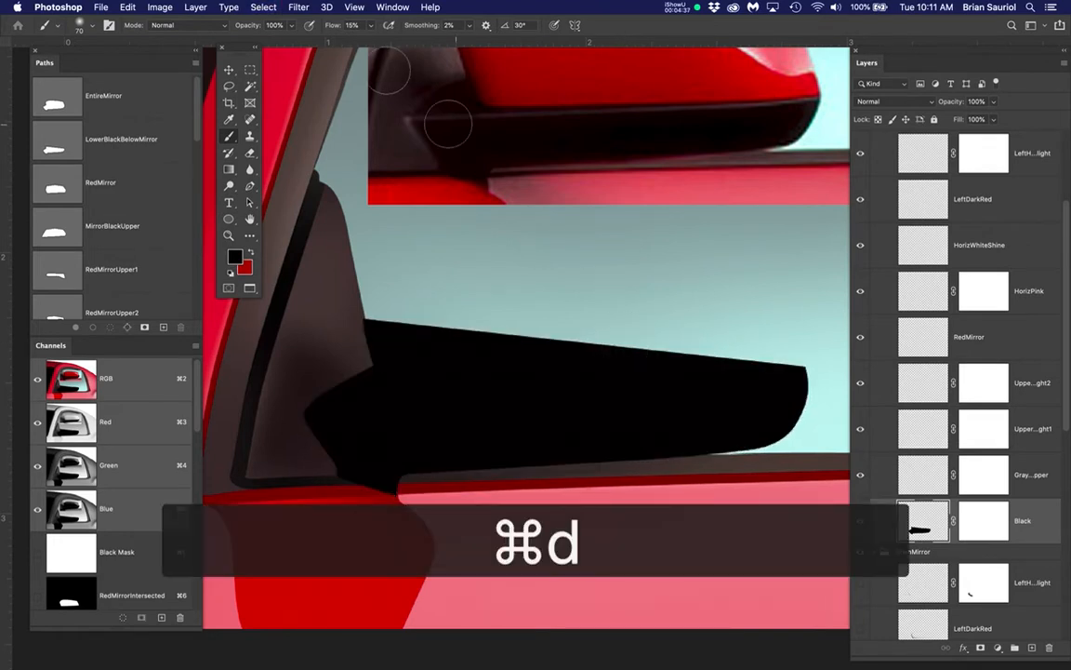
Soften the filled black shape with a Gaussian Blur of about 3.4 pixels radius and return to the Brush tool
{"action": "left_click", "coordinate": [297, 8]}
{"action": "mouse_move", "coordinate": [299, 160]}
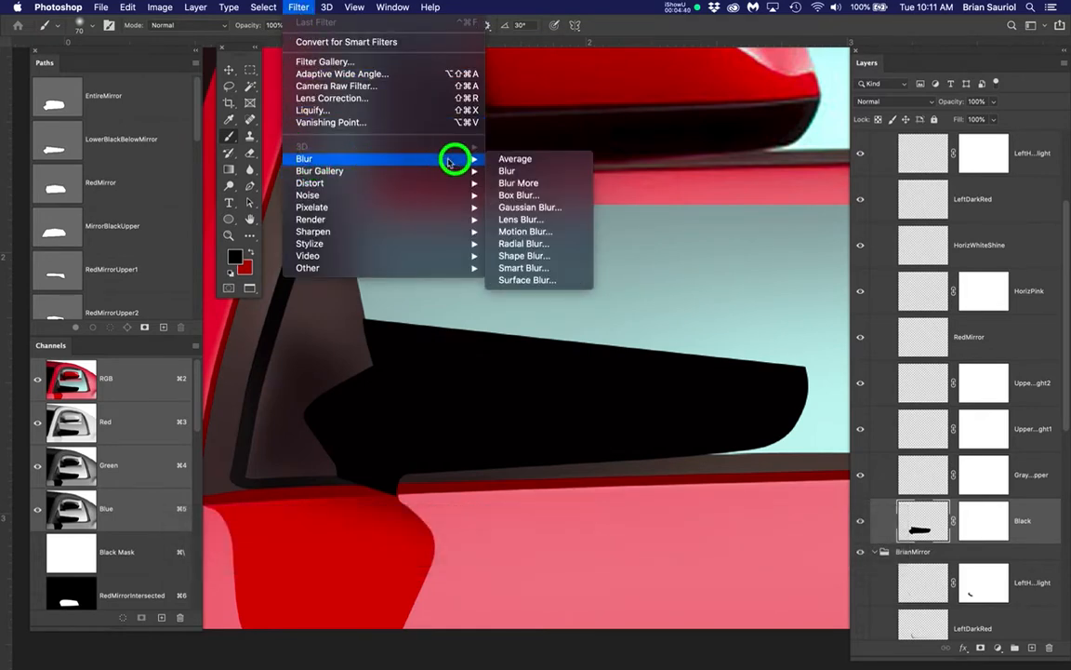
{"action": "left_click", "coordinate": [516, 206]}
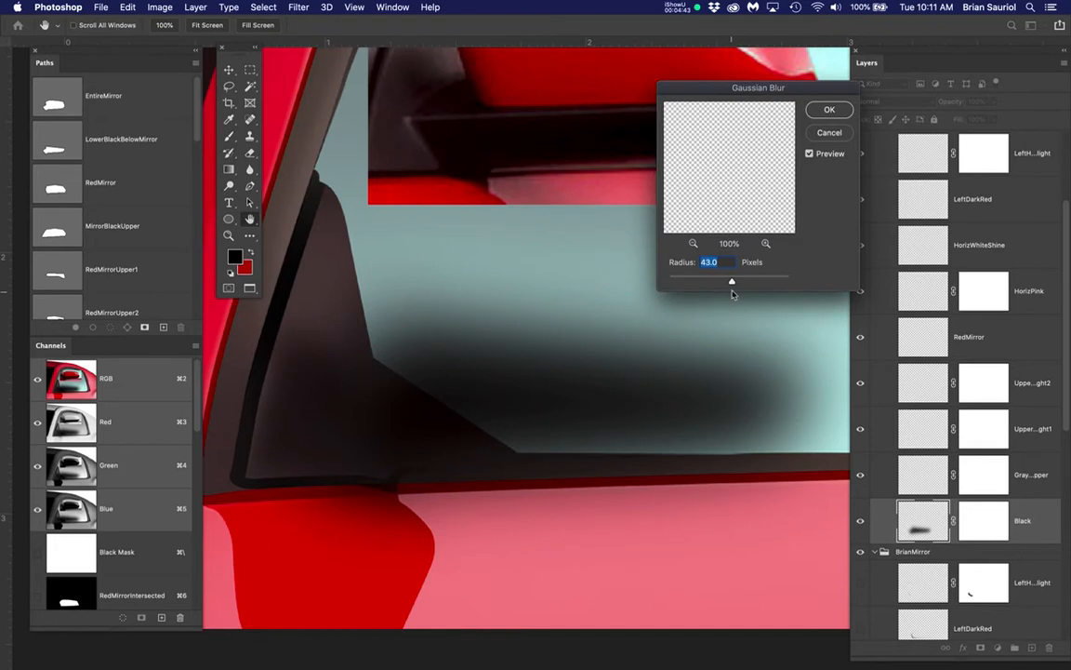
{"action": "left_click_drag", "start_coordinate": [732, 284], "coordinate": [690, 288]}
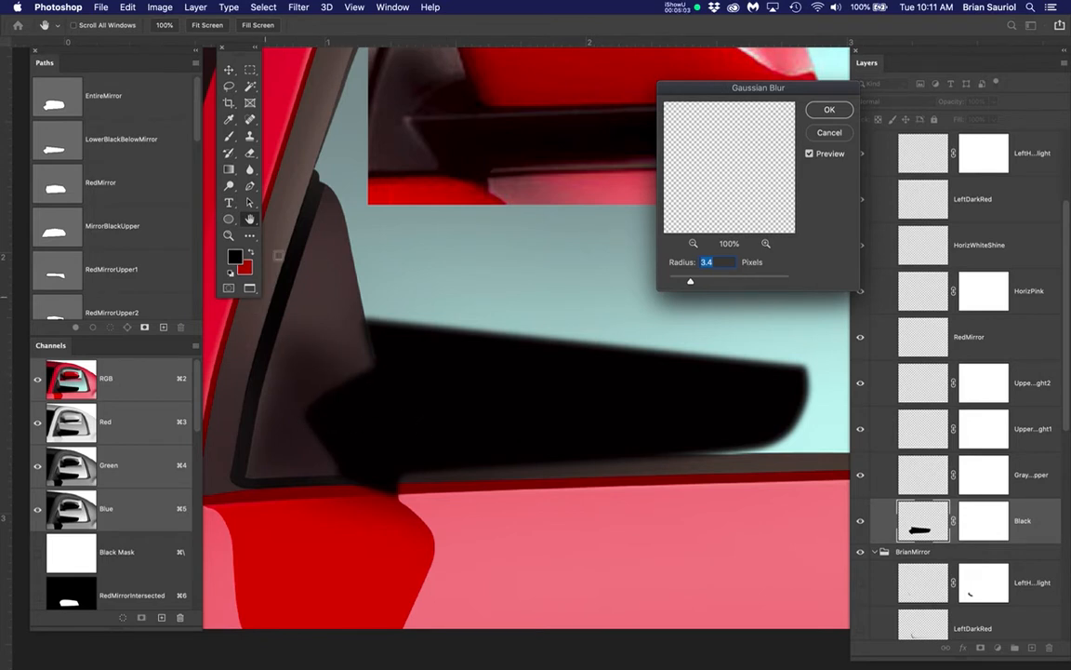
{"action": "left_click", "coordinate": [227, 67]}
{"action": "mouse_move", "coordinate": [691, 284]}
{"action": "left_mouse_down"}
{"action": "mouse_move", "coordinate": [701, 281]}
{"action": "mouse_move", "coordinate": [692, 282]}
{"action": "left_mouse_up"}
{"action": "left_click", "coordinate": [830, 109]}
{"action": "key", "text": "b"}
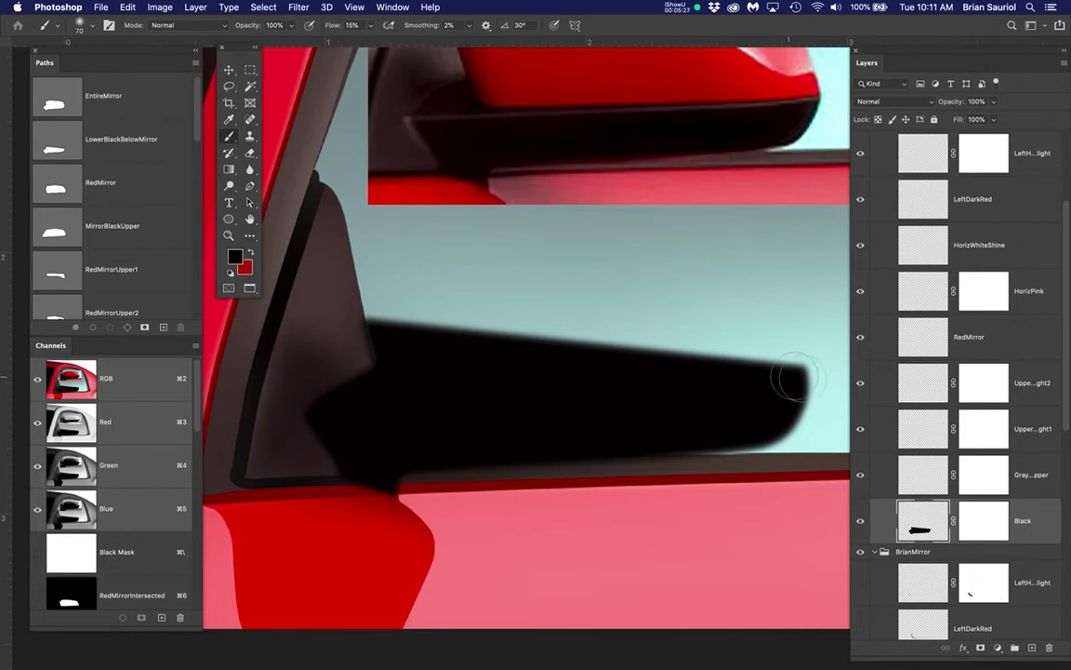
Hide the StudentMirror group's Black layer and show the BrianMirror group's Black layer to examine how its edges are sharpened and softened
{"action": "left_click", "coordinate": [861, 522]}
{"action": "scroll", "coordinate": [729, 458], "scroll_direction": "down", "scroll_amount": 5}
{"action": "scroll", "coordinate": [729, 459], "scroll_direction": "up", "scroll_amount": 5}
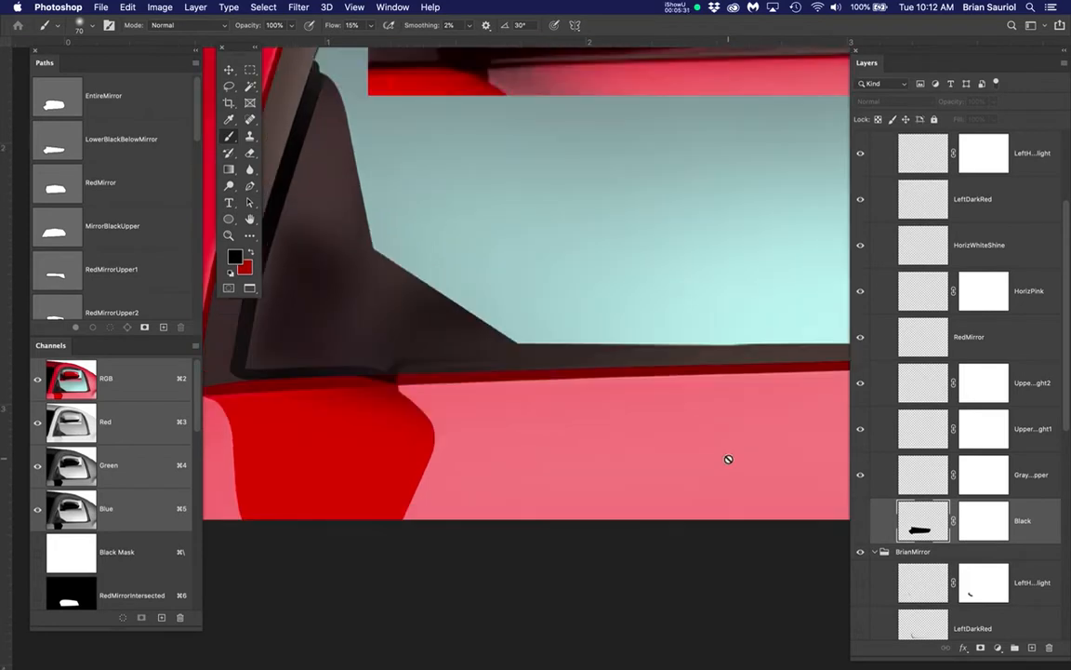
{"action": "scroll", "coordinate": [1010, 493], "scroll_direction": "down", "scroll_amount": 8}
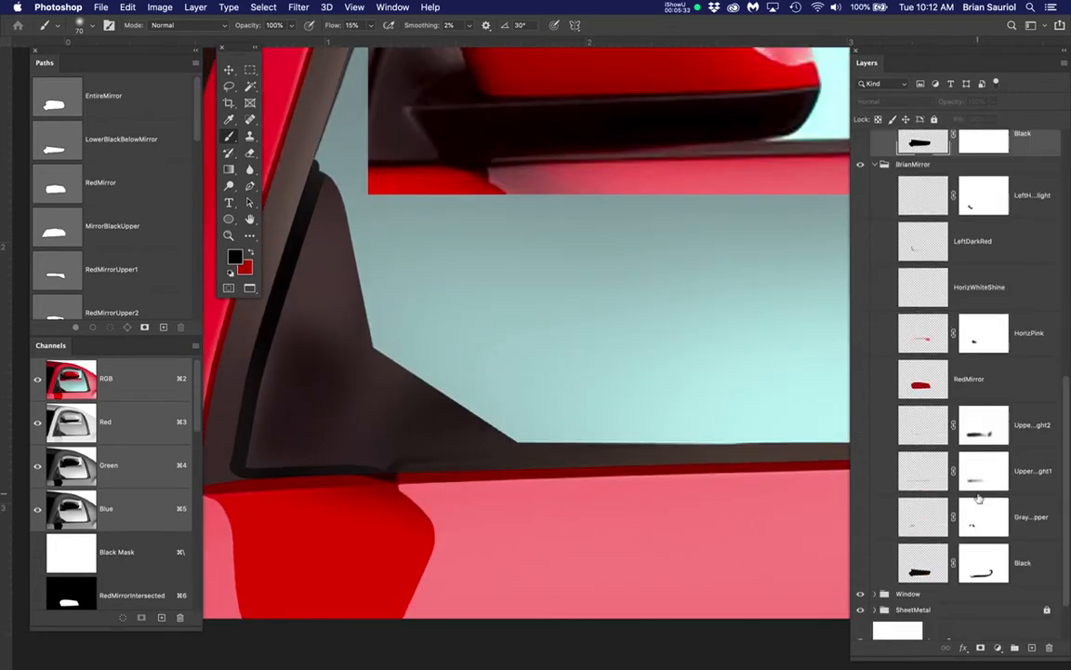
{"action": "left_click", "coordinate": [860, 494]}
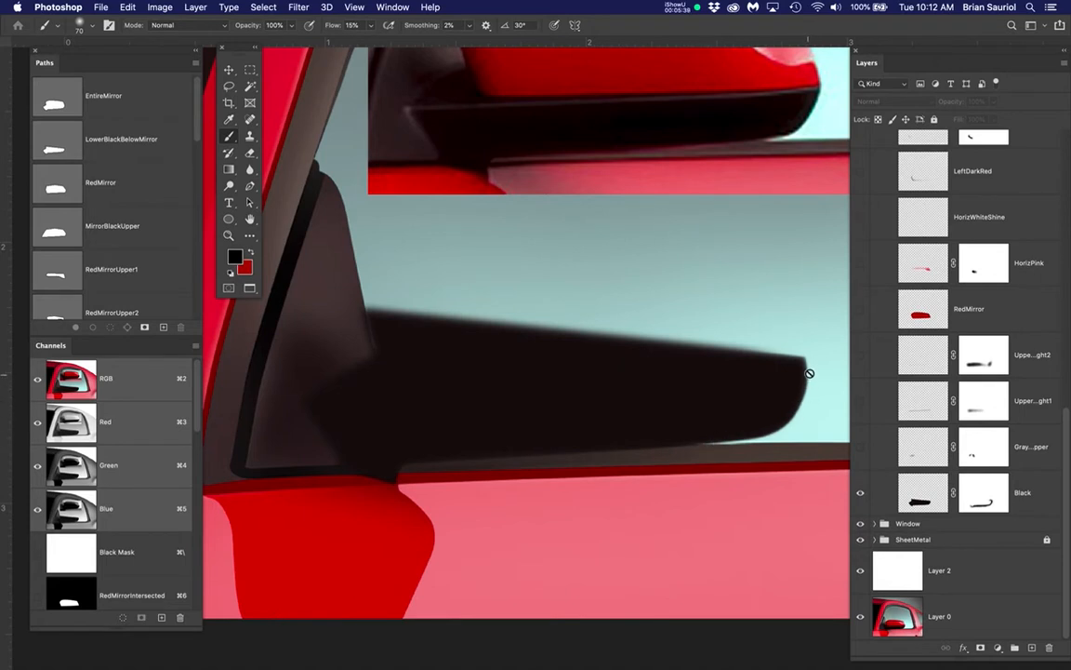
{"action": "scroll", "coordinate": [810, 397], "scroll_direction": "up", "scroll_amount": 3}
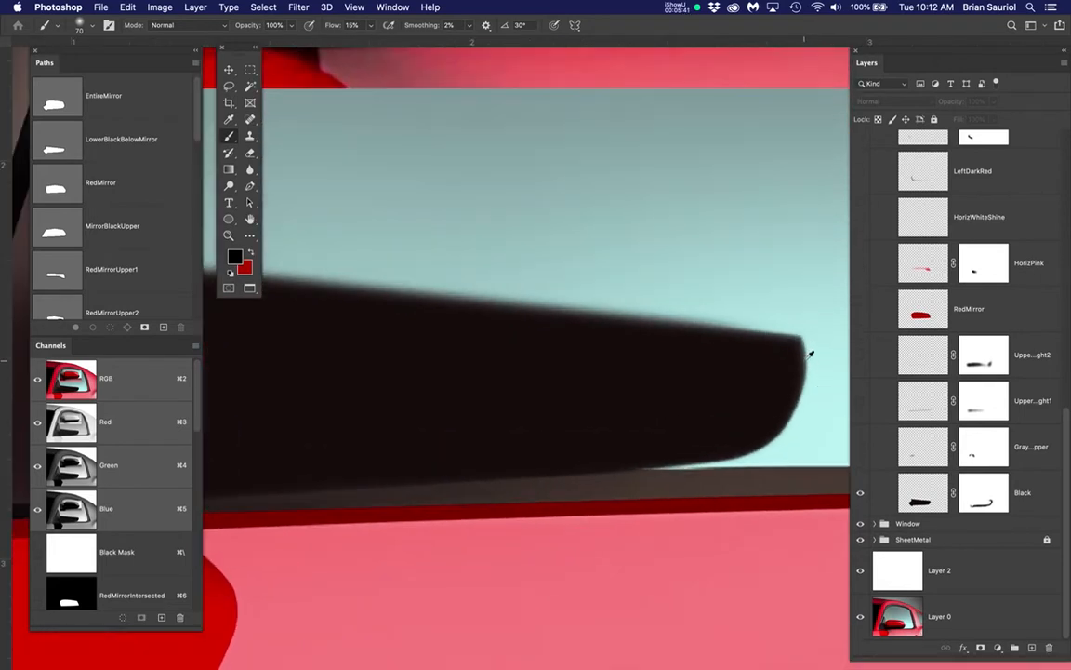
{"action": "scroll", "coordinate": [794, 425], "scroll_direction": "down", "scroll_amount": 3}
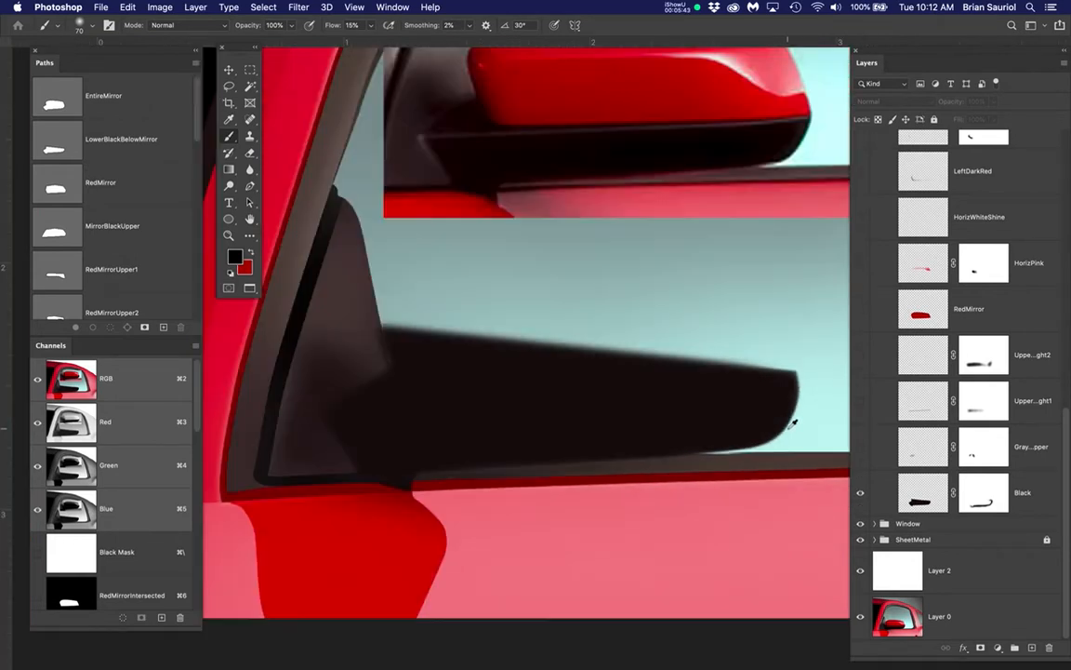
Hide the BrianMirror group's Black layer and show the StudentMirror group's Black layer to inspect the blurred shape's outer end
{"action": "left_click", "coordinate": [860, 494]}
{"action": "scroll", "coordinate": [860, 493], "scroll_direction": "up", "scroll_amount": 5}
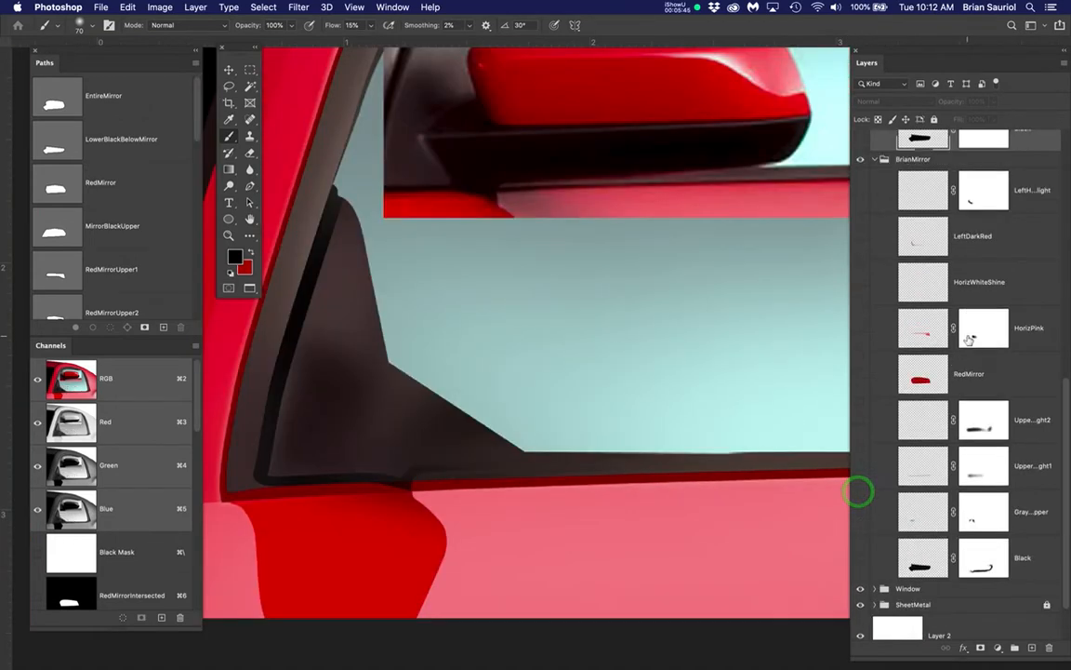
{"action": "left_click", "coordinate": [860, 264]}
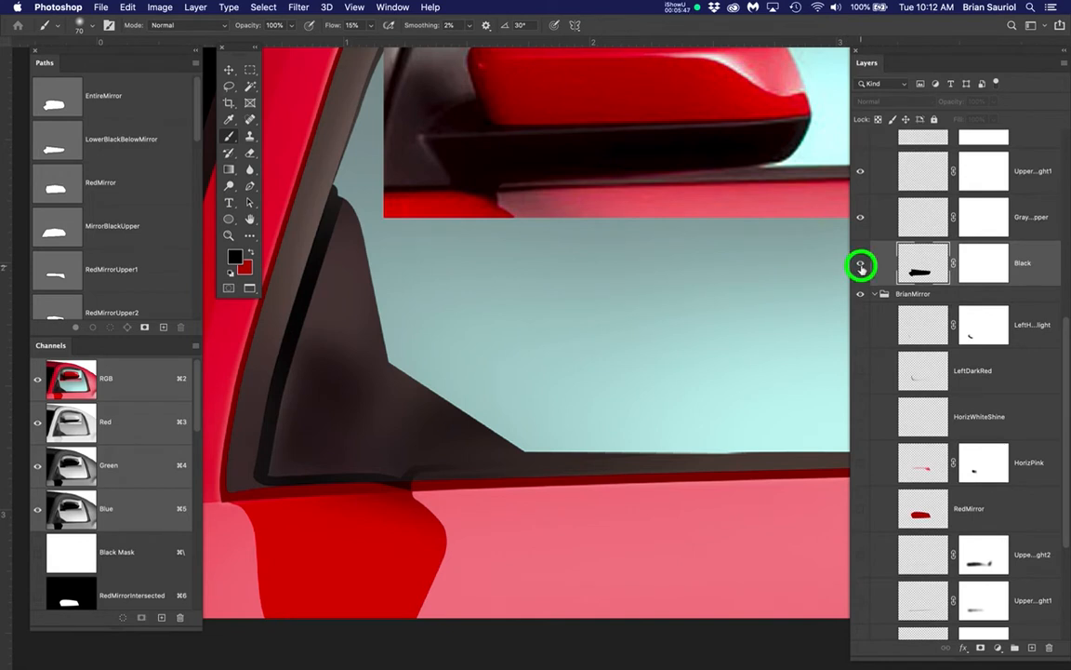
{"action": "scroll", "coordinate": [784, 412], "scroll_direction": "up", "scroll_amount": 2}
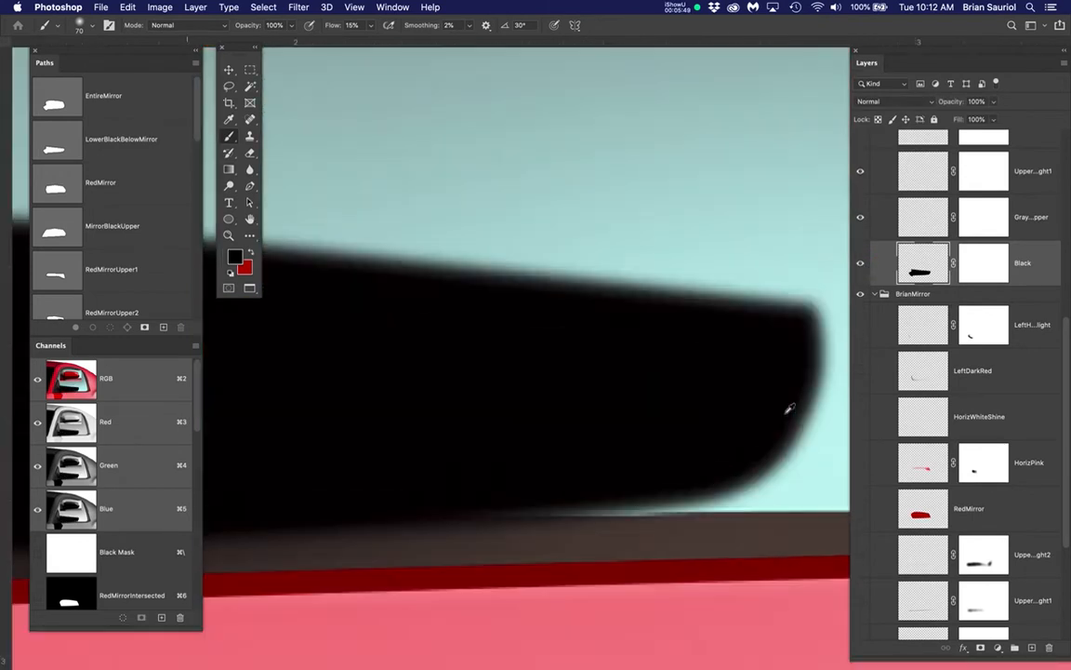
{"action": "scroll", "coordinate": [791, 407], "scroll_direction": "down", "scroll_amount": 1}
{"action": "scroll", "coordinate": [790, 407], "scroll_direction": "down", "scroll_amount": 1}
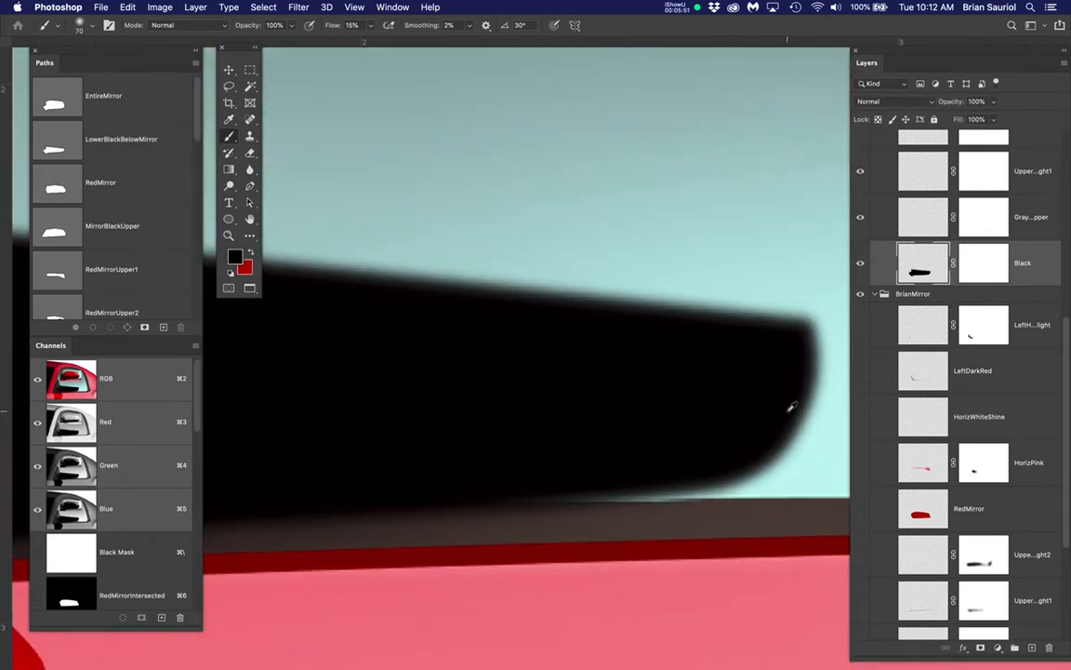
Load the LowerBlackBelowMirror path as a selection, invert it, and hide the selection edges
{"action": "left_click", "coordinate": [56, 146], "text": "super"}
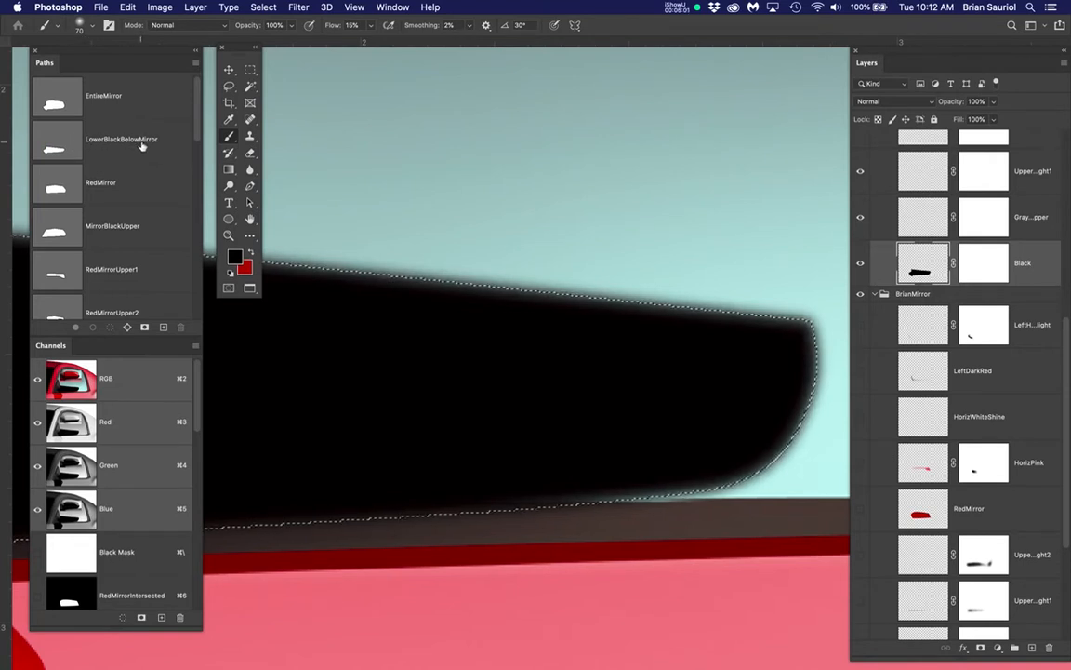
{"action": "left_click_drag", "start_coordinate": [263, 8], "coordinate": [275, 62]}
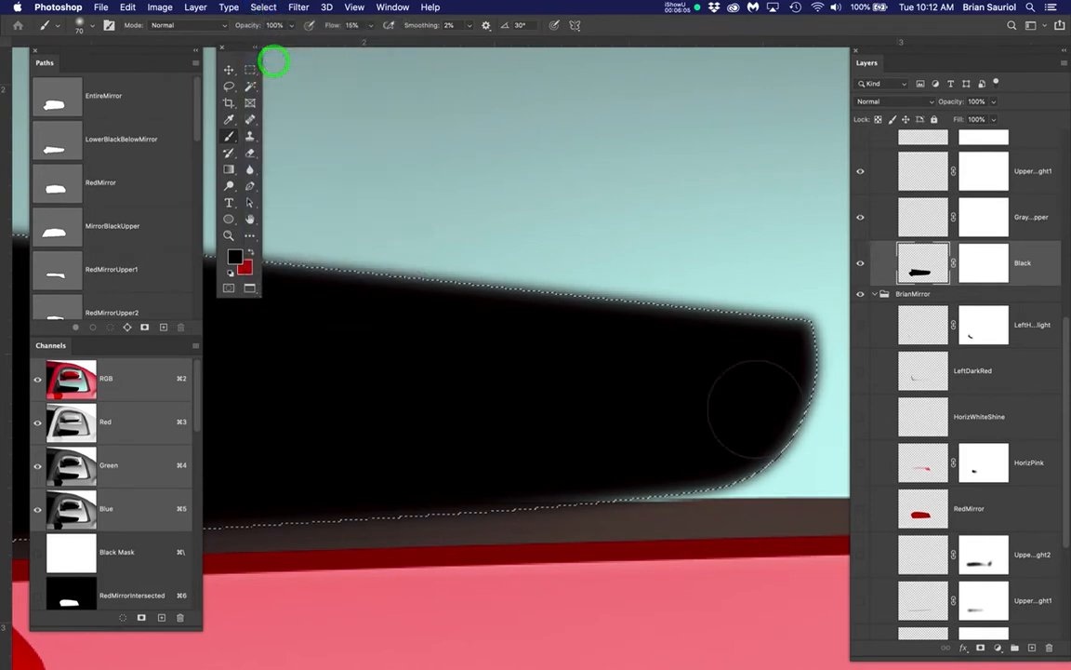
{"action": "left_click_drag", "start_coordinate": [737, 389], "coordinate": [658, 304]}
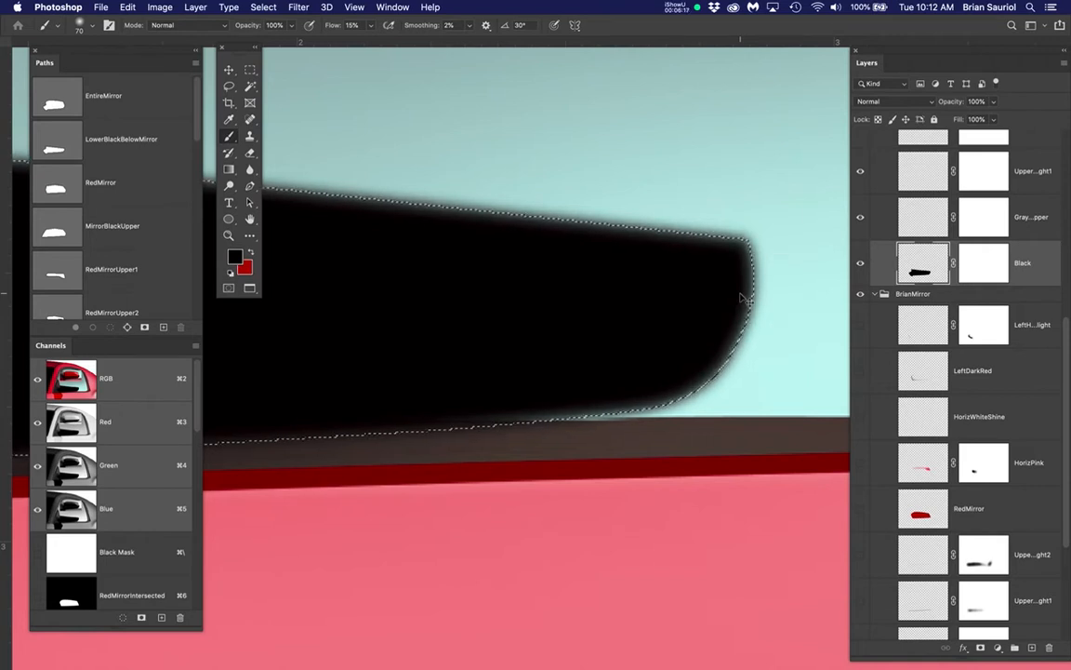
{"action": "key", "text": "super+h"}
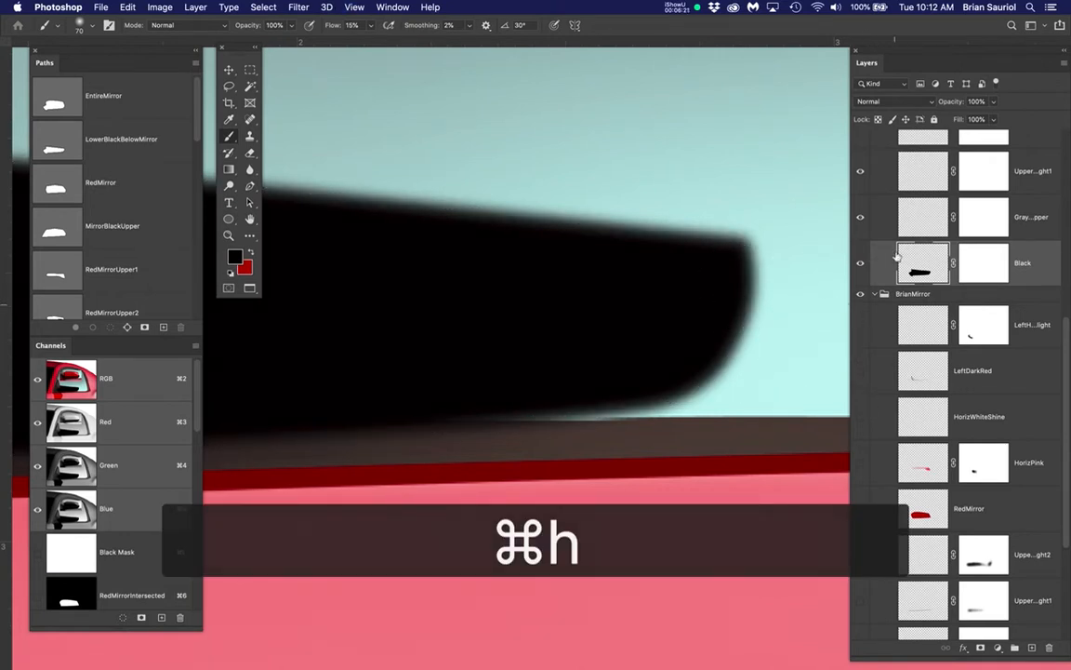
Target the StudentMirror Black layer's mask and set up a soft 70 px brush with 10% flow and 0% hardness
{"action": "left_click", "coordinate": [992, 267]}
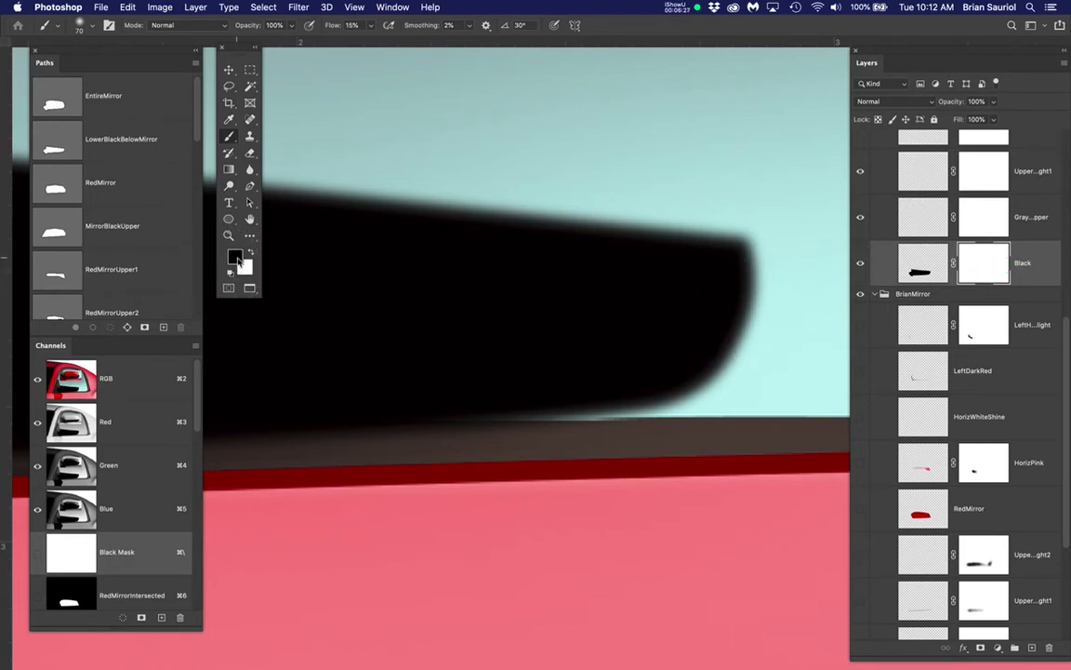
{"action": "left_click", "coordinate": [352, 25]}
{"action": "type", "text": "1"}
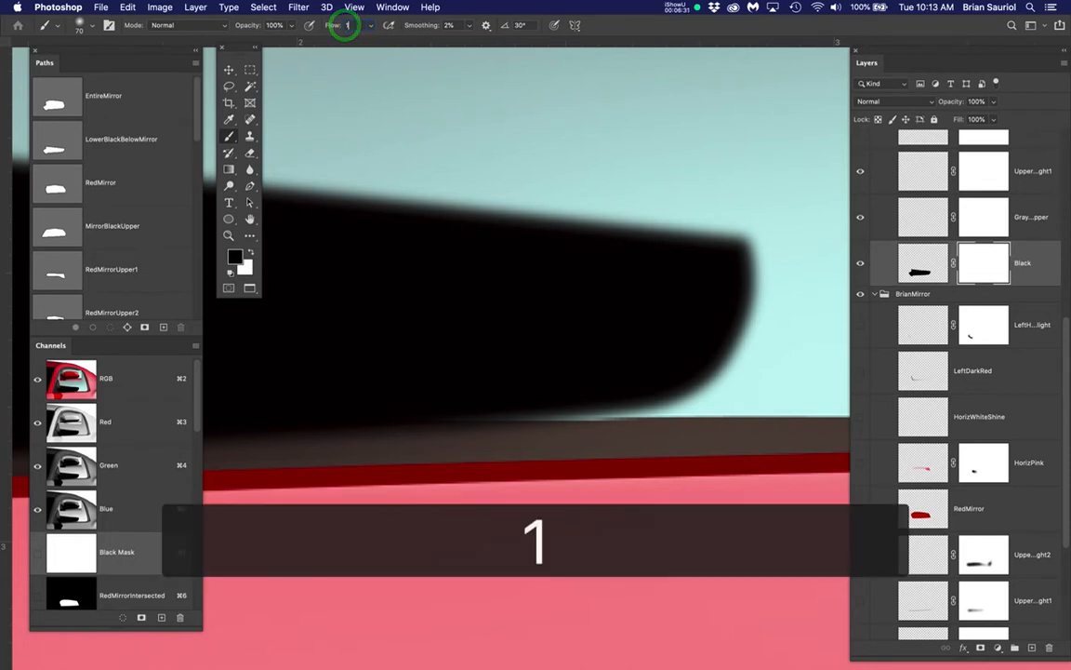
{"action": "type", "text": "0"}
{"action": "key", "text": "Return"}
{"action": "right_click", "coordinate": [628, 288]}
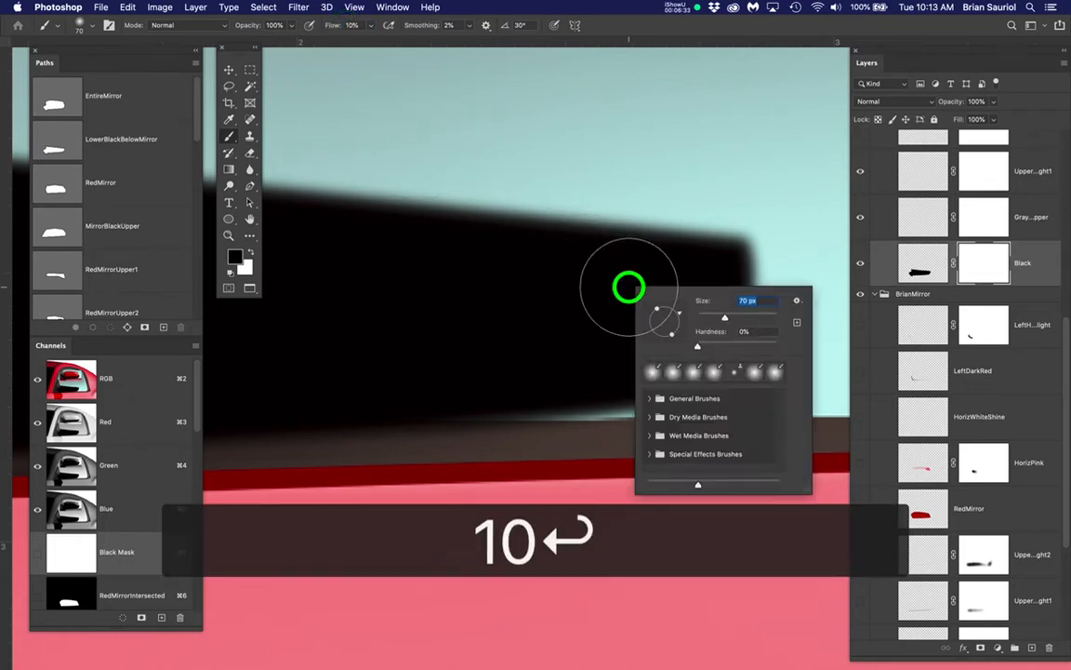
{"action": "left_click", "coordinate": [695, 347]}
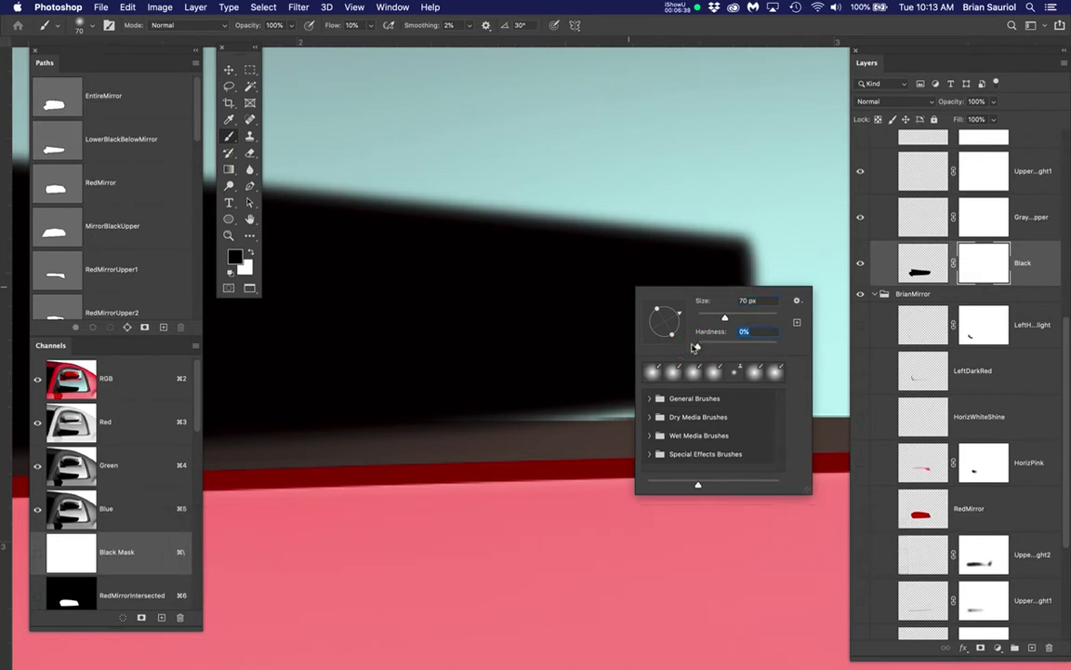
{"action": "key", "text": "Return"}
Paint black on the Black layer's mask around the mirror's outer end and along its lower edge to sharpen them
{"action": "mouse_move", "coordinate": [744, 246]}
{"action": "left_mouse_down"}
{"action": "mouse_move", "coordinate": [734, 316]}
{"action": "mouse_move", "coordinate": [677, 338]}
{"action": "mouse_move", "coordinate": [687, 369]}
{"action": "mouse_move", "coordinate": [537, 422]}
{"action": "mouse_move", "coordinate": [676, 368]}
{"action": "mouse_move", "coordinate": [758, 263]}
{"action": "mouse_move", "coordinate": [754, 285]}
{"action": "mouse_move", "coordinate": [670, 384]}
{"action": "mouse_move", "coordinate": [562, 408]}
{"action": "mouse_move", "coordinate": [660, 386]}
{"action": "mouse_move", "coordinate": [749, 254]}
{"action": "mouse_move", "coordinate": [693, 357]}
{"action": "mouse_move", "coordinate": [597, 403]}
{"action": "mouse_move", "coordinate": [562, 403]}
{"action": "mouse_move", "coordinate": [691, 358]}
{"action": "left_mouse_up"}
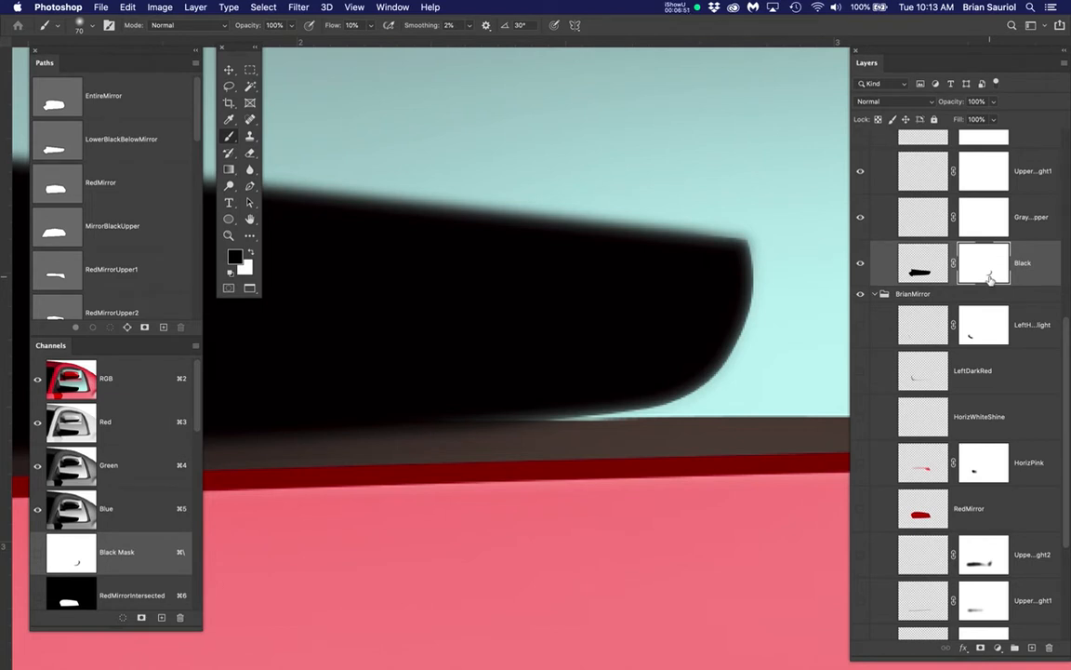
{"action": "mouse_move", "coordinate": [740, 275]}
{"action": "left_mouse_down"}
{"action": "mouse_move", "coordinate": [692, 379]}
{"action": "mouse_move", "coordinate": [545, 427]}
{"action": "mouse_move", "coordinate": [530, 413]}
{"action": "mouse_move", "coordinate": [548, 413]}
{"action": "mouse_move", "coordinate": [482, 420]}
{"action": "left_mouse_up"}
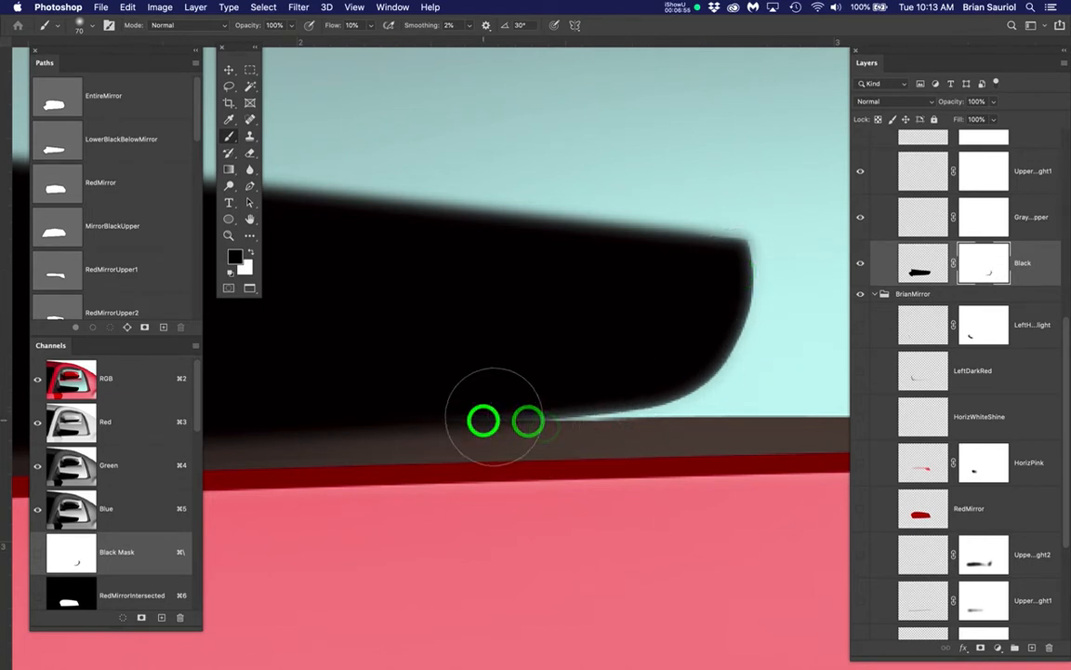
{"action": "left_click", "coordinate": [745, 332]}
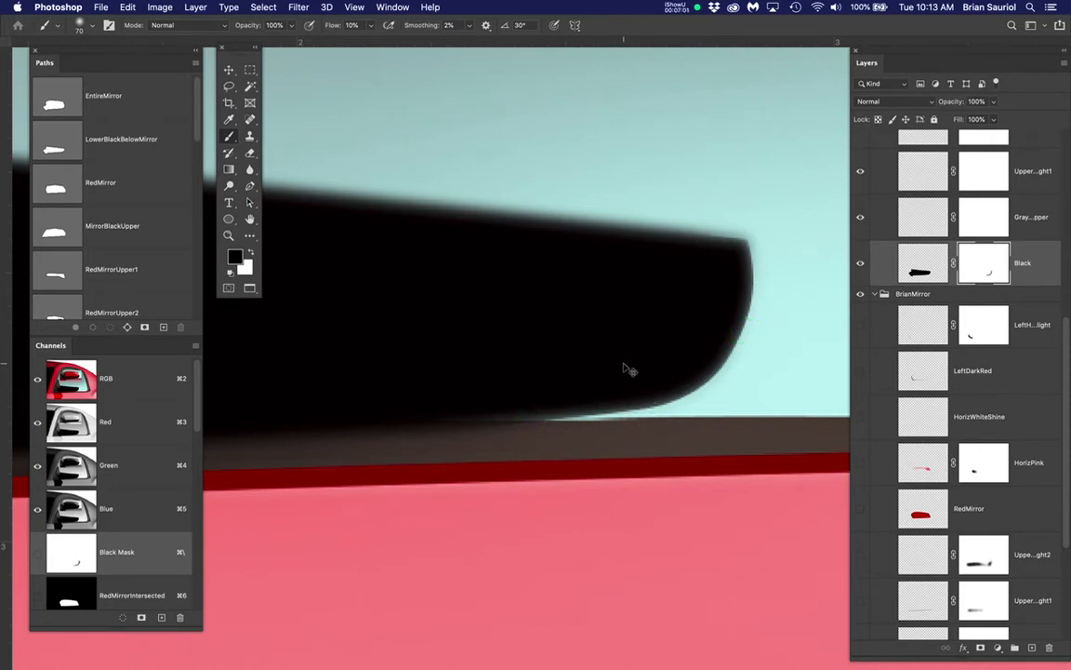
Save the document as a new PSD, replacing "Student" in Student_Mirror.psd with the student's own name and keeping Maximize Compatibility on
{"action": "key", "text": "super+shift+s"}
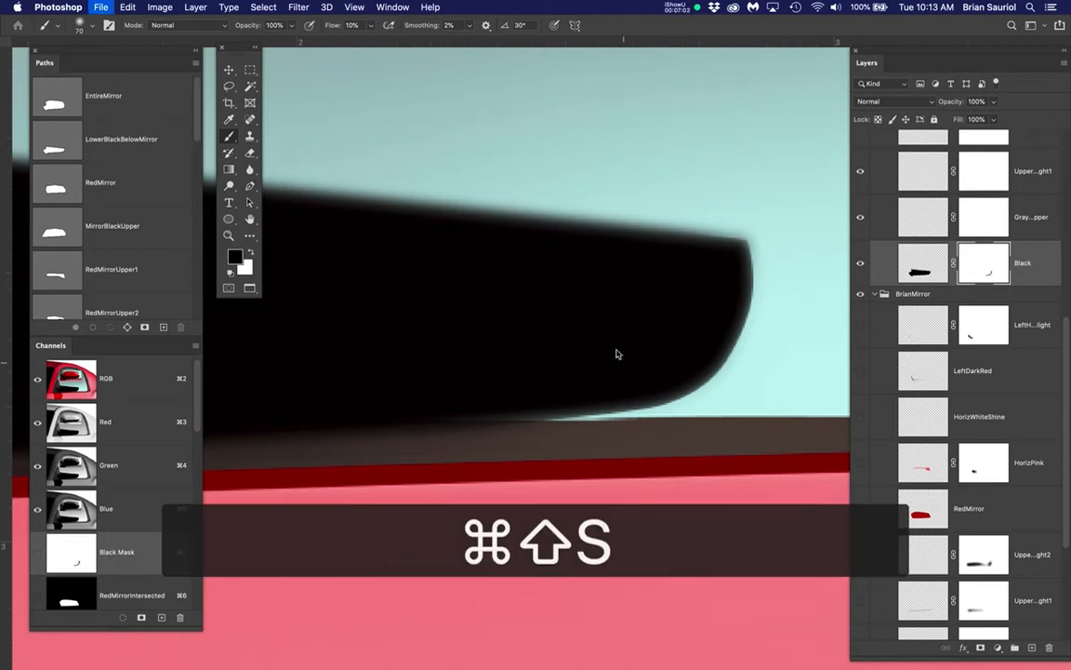
{"action": "left_click", "coordinate": [605, 458]}
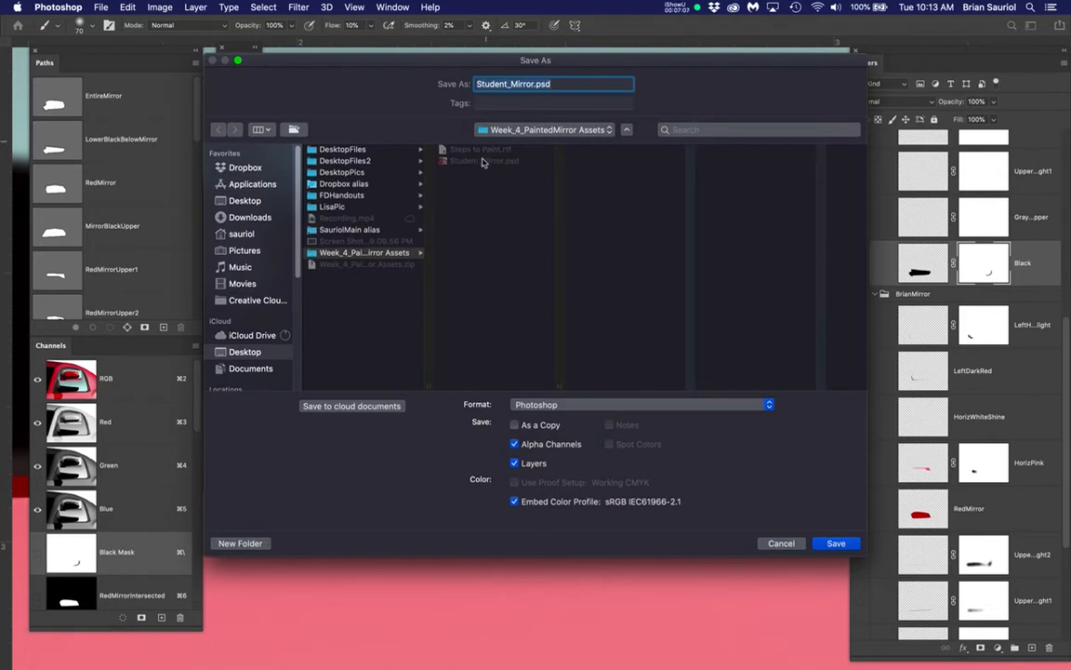
{"action": "left_click", "coordinate": [502, 83]}
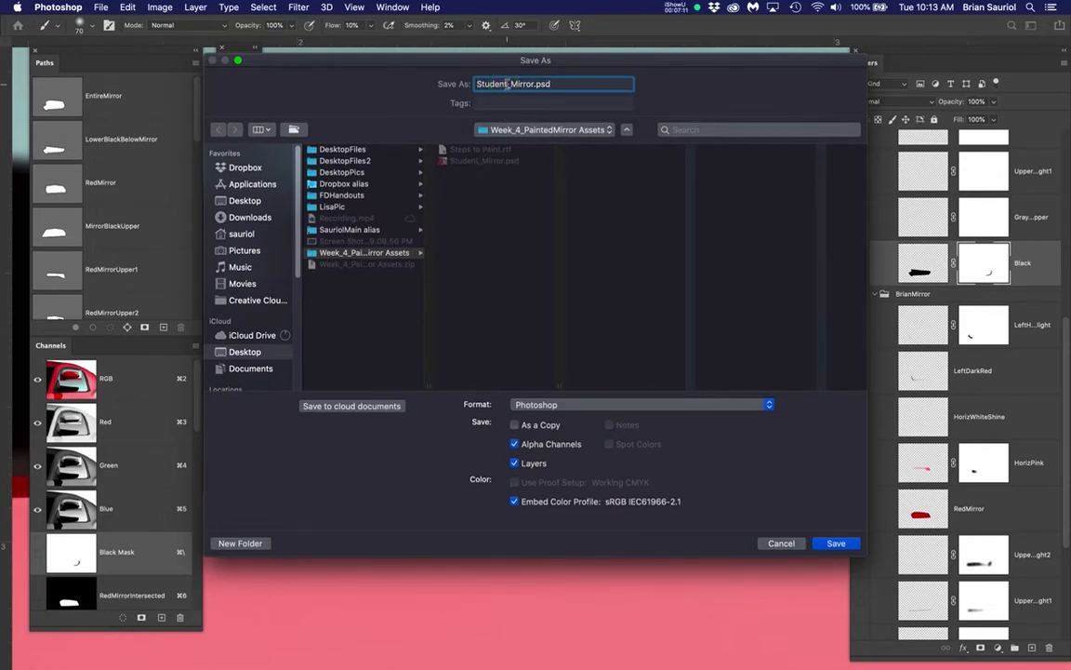
{"action": "left_click_drag", "start_coordinate": [507, 84], "coordinate": [457, 87]}
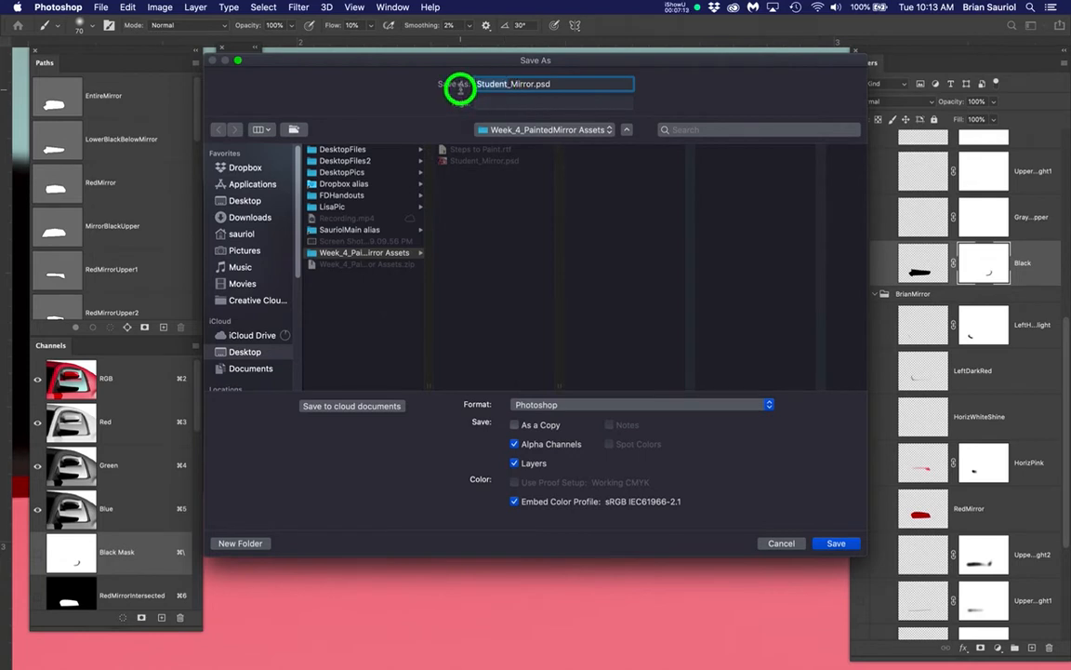
{"action": "key", "text": "BackSpace"}
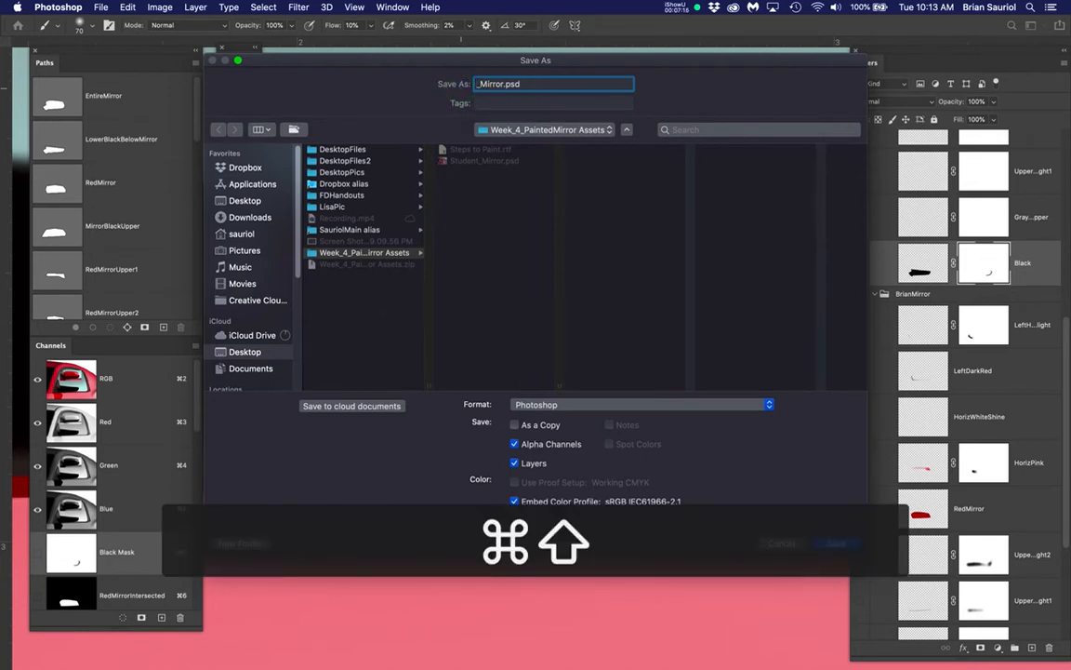
{"action": "type", "text": "Brian"}
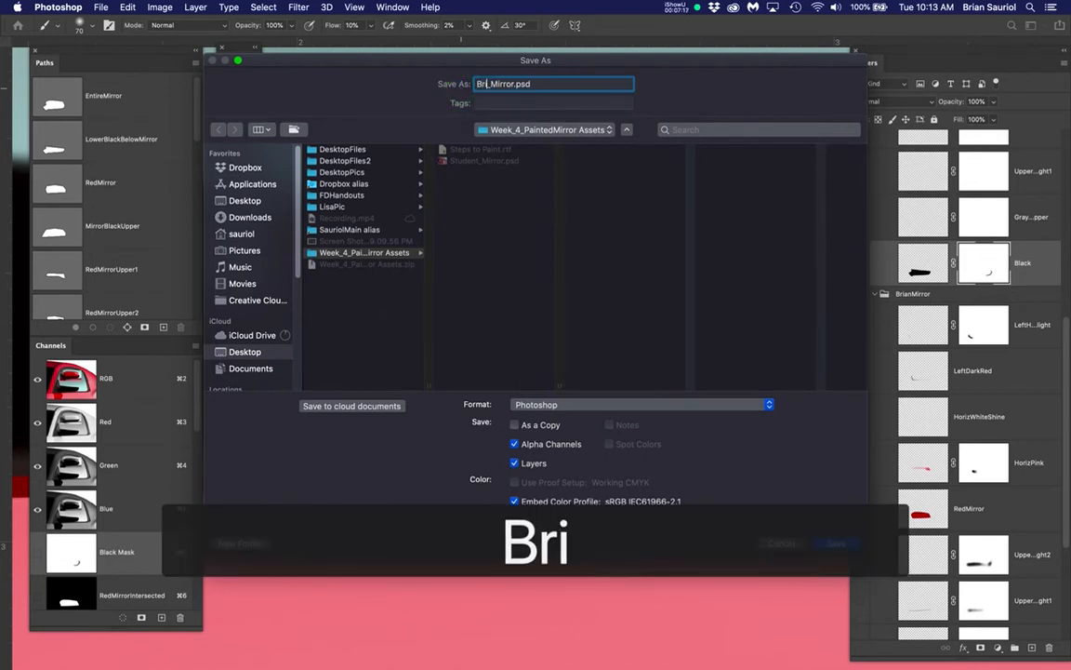
{"action": "type", "text": "S"}
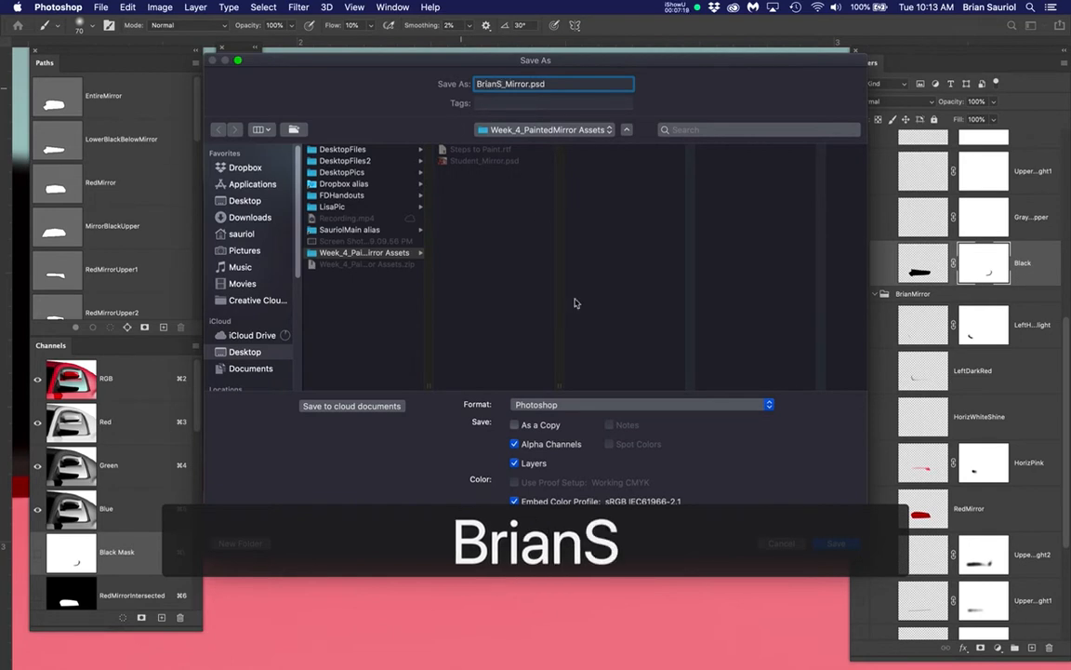
{"action": "left_click", "coordinate": [835, 543]}
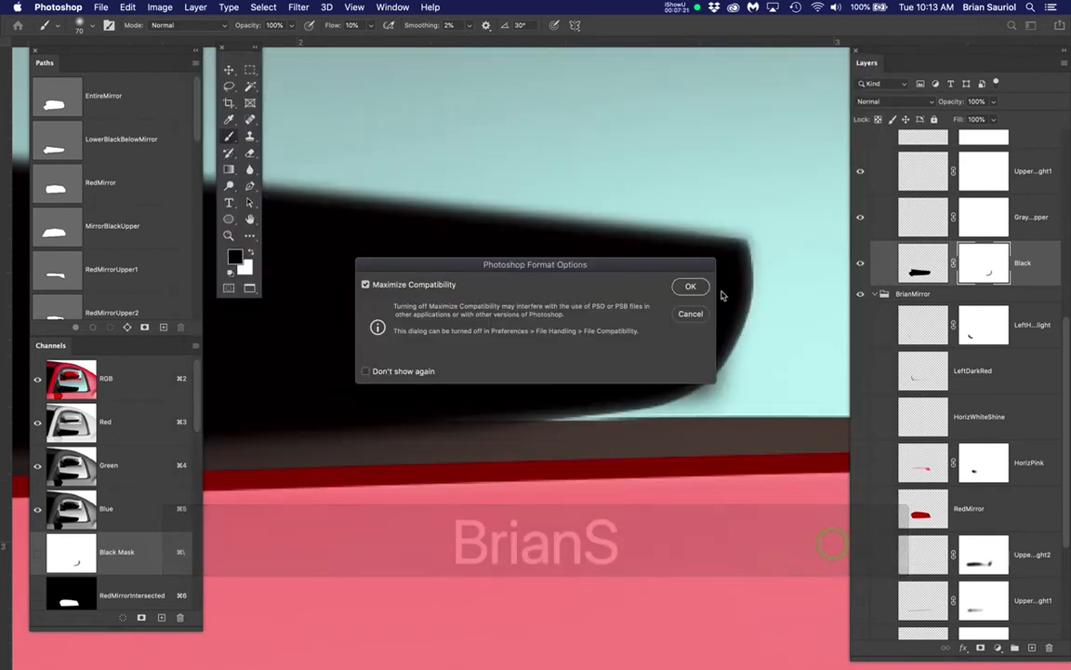
{"action": "left_click", "coordinate": [691, 287]}
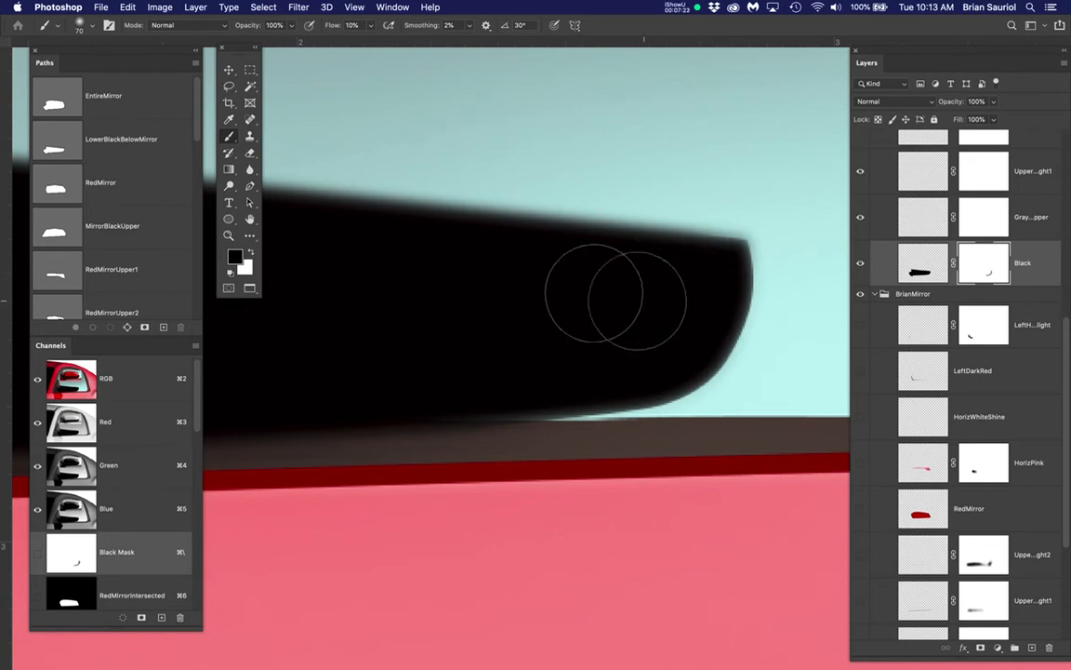
Examine the BrianMirror group's RedMirror shape by showing it without and then with the StudentMirror group's Black layer
{"action": "key", "text": "super+minus"}
{"action": "key", "text": "super+minus"}
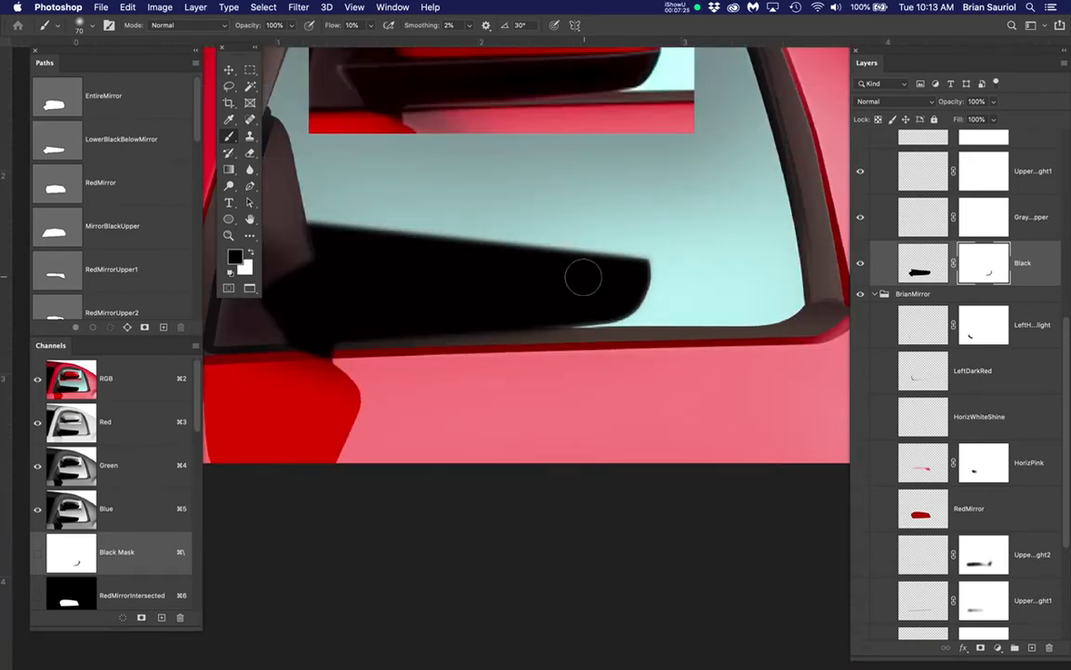
{"action": "left_click_drag", "start_coordinate": [581, 277], "coordinate": [628, 419]}
{"action": "scroll", "coordinate": [893, 307], "scroll_direction": "down", "scroll_amount": 2}
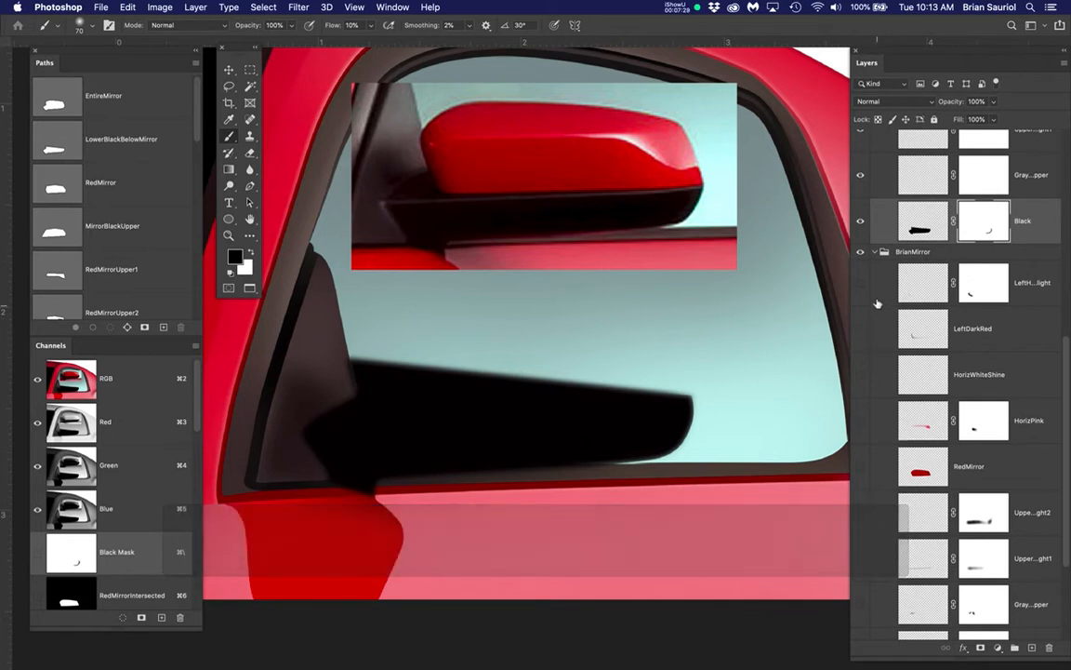
{"action": "left_click", "coordinate": [860, 221]}
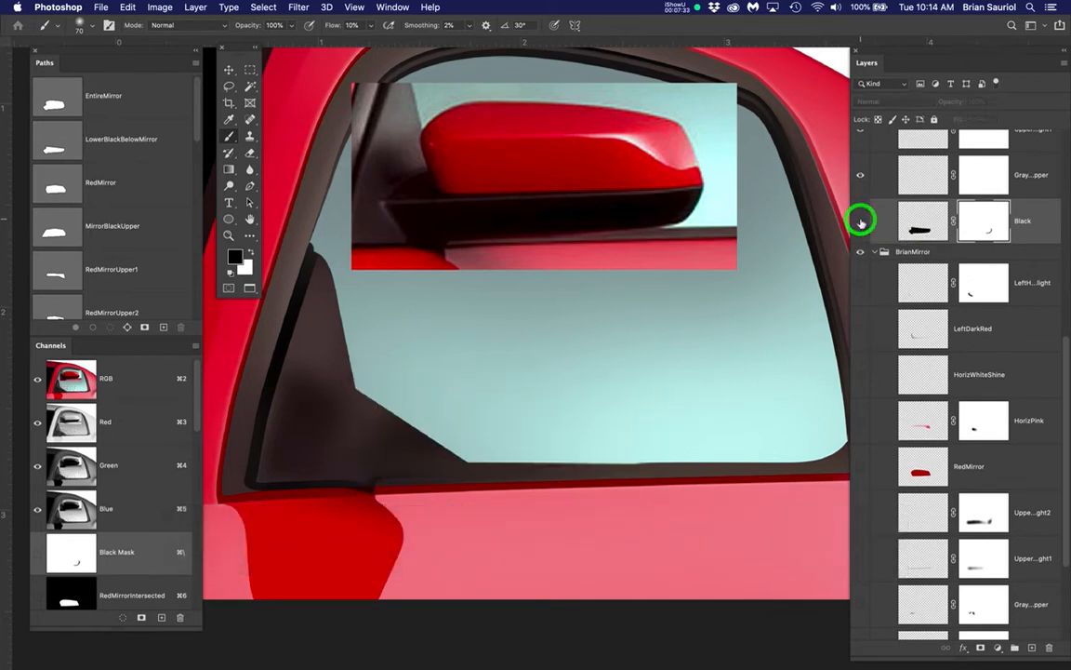
{"action": "left_click", "coordinate": [861, 467]}
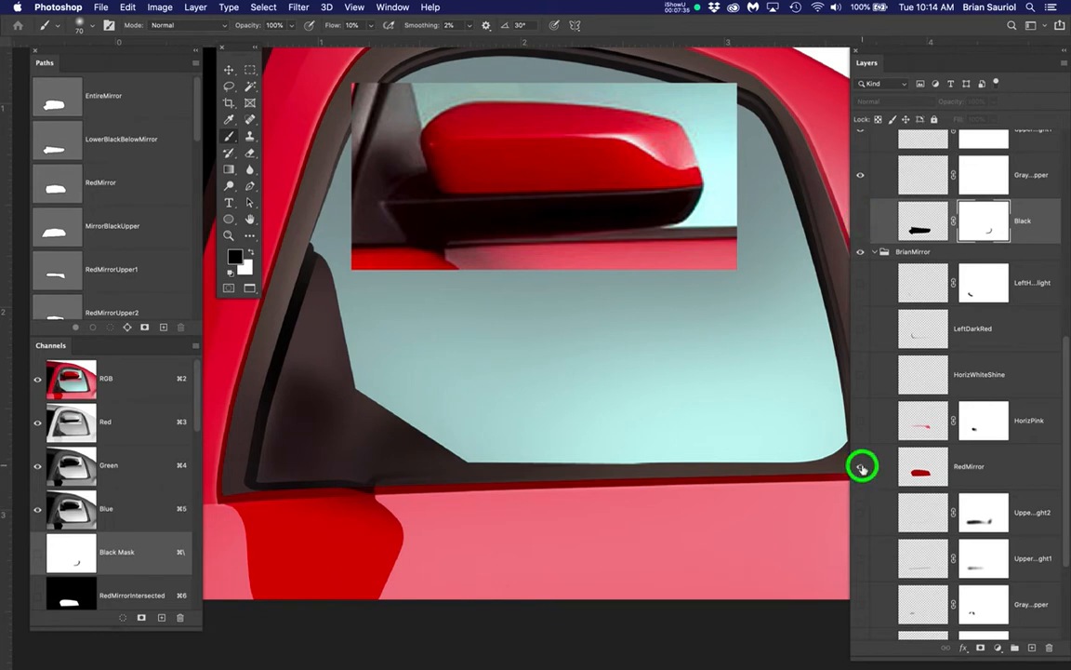
{"action": "scroll", "coordinate": [917, 436], "scroll_direction": "down", "scroll_amount": 1}
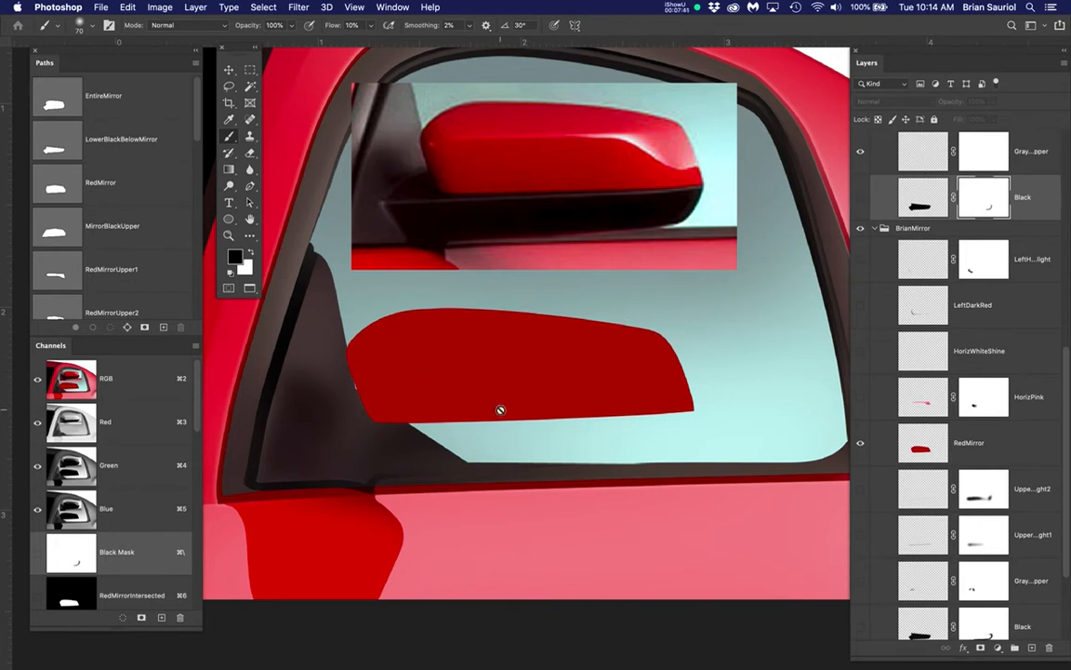
{"action": "left_click", "coordinate": [861, 198]}
{"action": "scroll", "coordinate": [954, 345], "scroll_direction": "up", "scroll_amount": 4}
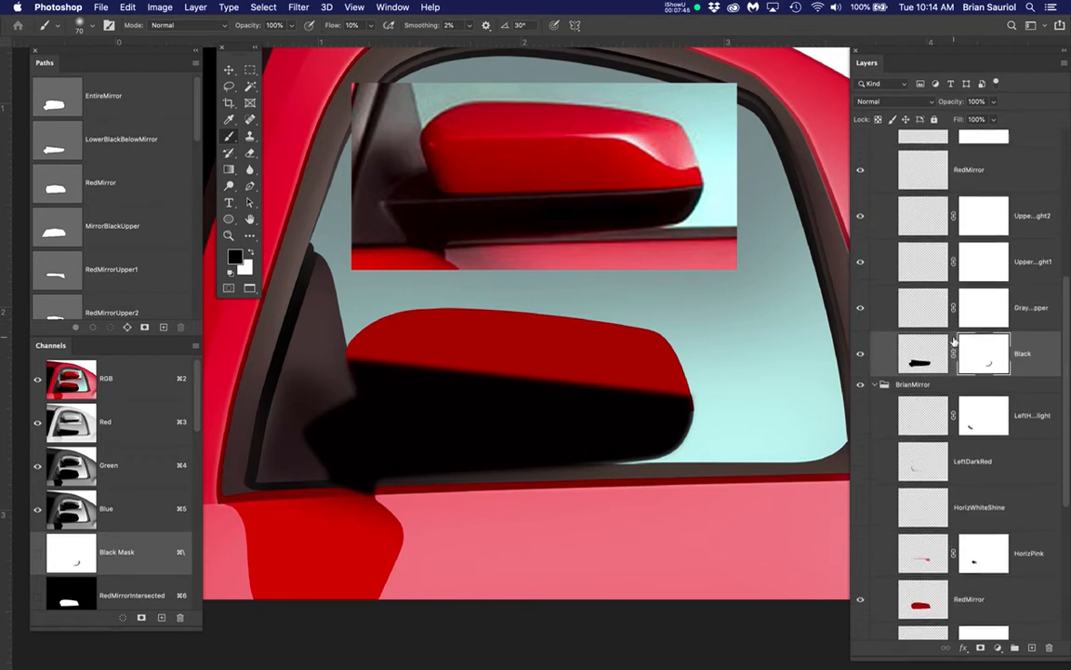
{"action": "scroll", "coordinate": [920, 271], "scroll_direction": "up", "scroll_amount": 3}
Select the StudentMirror group's RedMirror layer and hide the BrianMirror group's RedMirror layer
{"action": "left_click", "coordinate": [917, 291]}
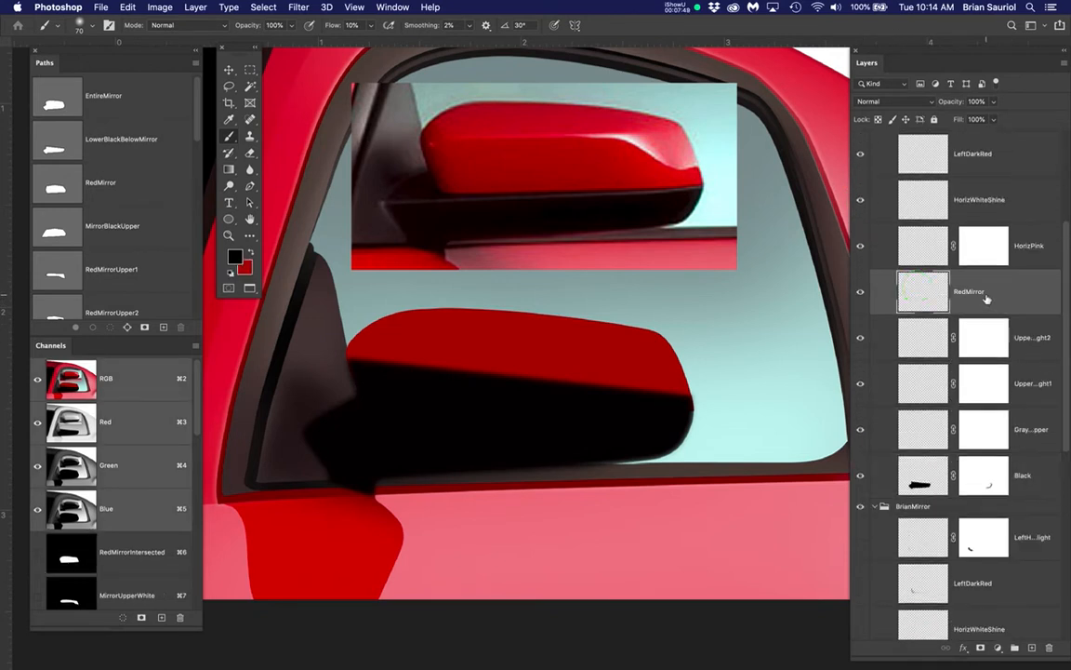
{"action": "scroll", "coordinate": [967, 372], "scroll_direction": "down", "scroll_amount": 4}
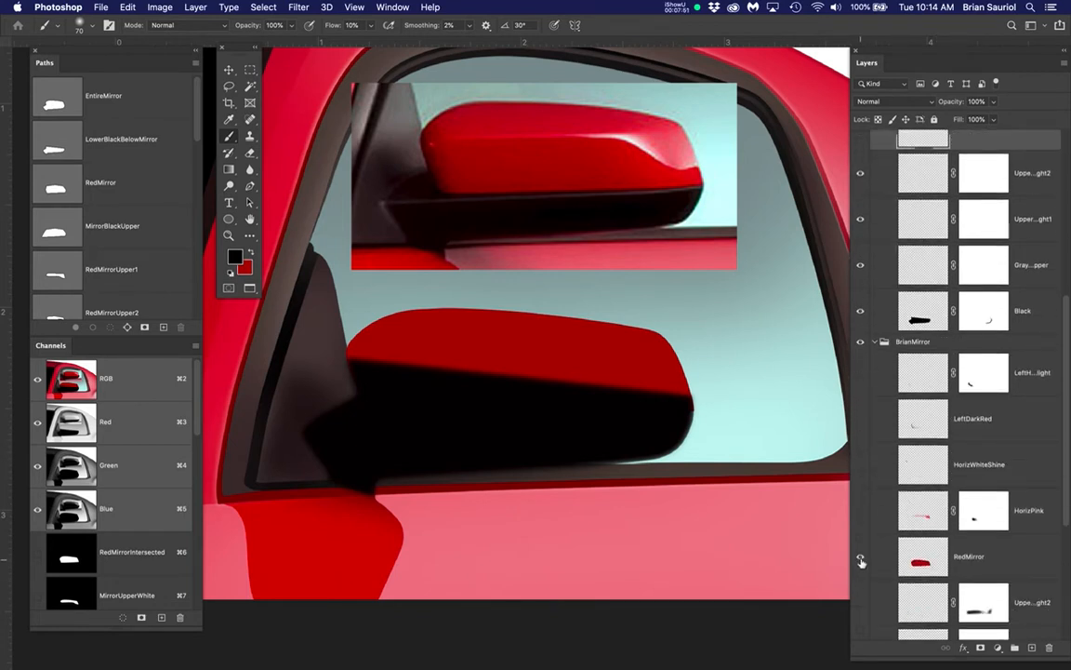
{"action": "left_click", "coordinate": [861, 559]}
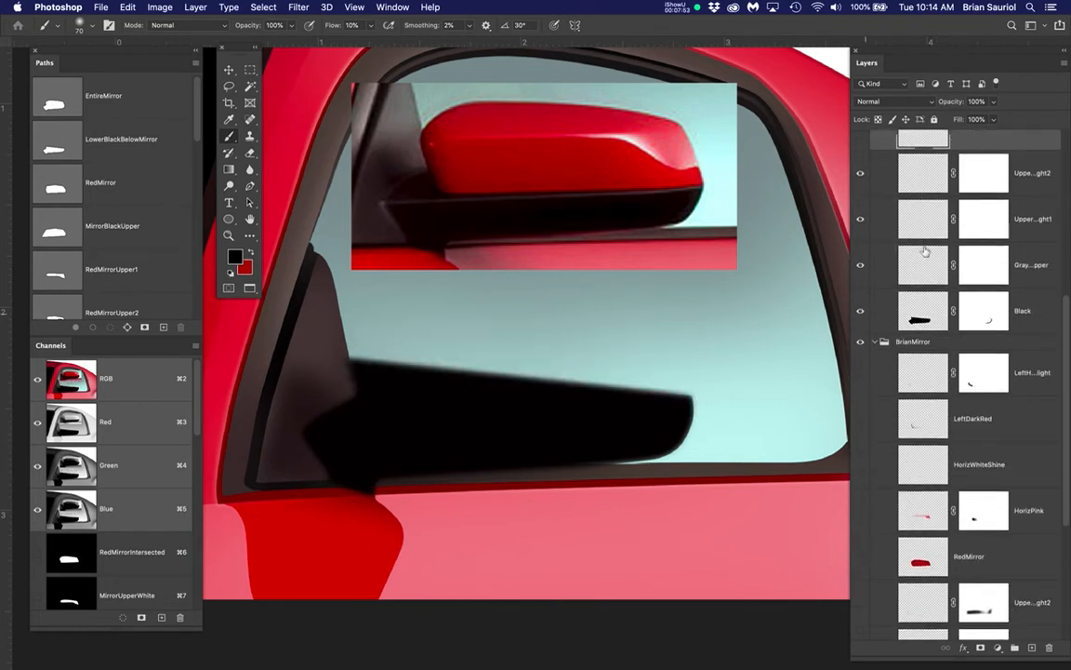
Examine the EntireMirror, LowerBlackBelowMirror and RedMirror paths against the black mirror base, ending with the RedMirror path displayed
{"action": "left_click_drag", "start_coordinate": [926, 251], "coordinate": [940, 298]}
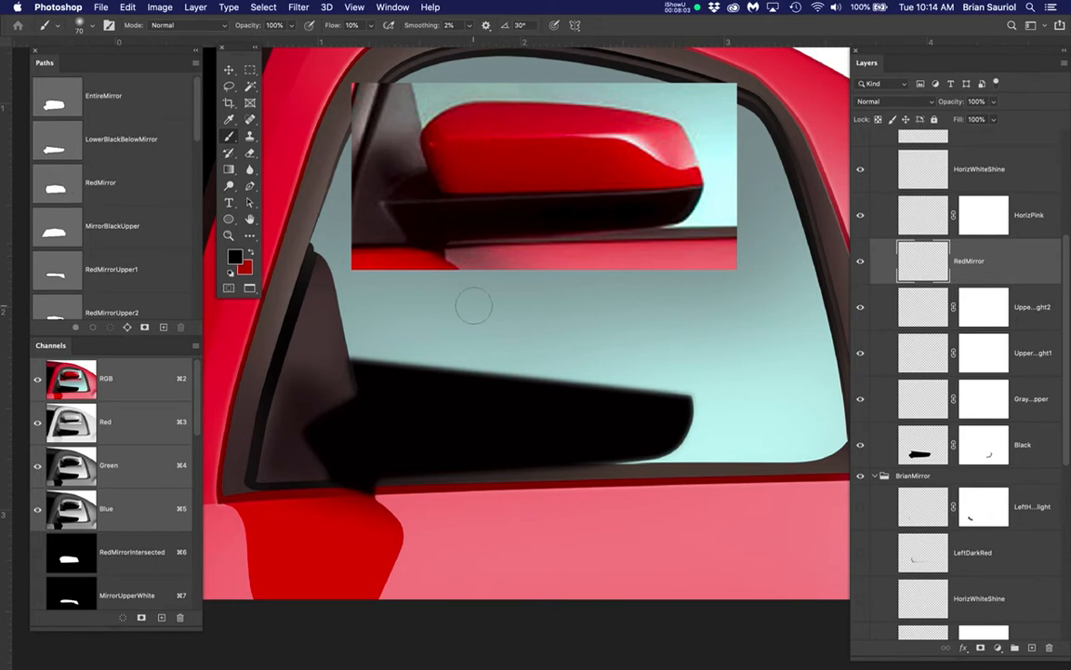
{"action": "left_click", "coordinate": [53, 103]}
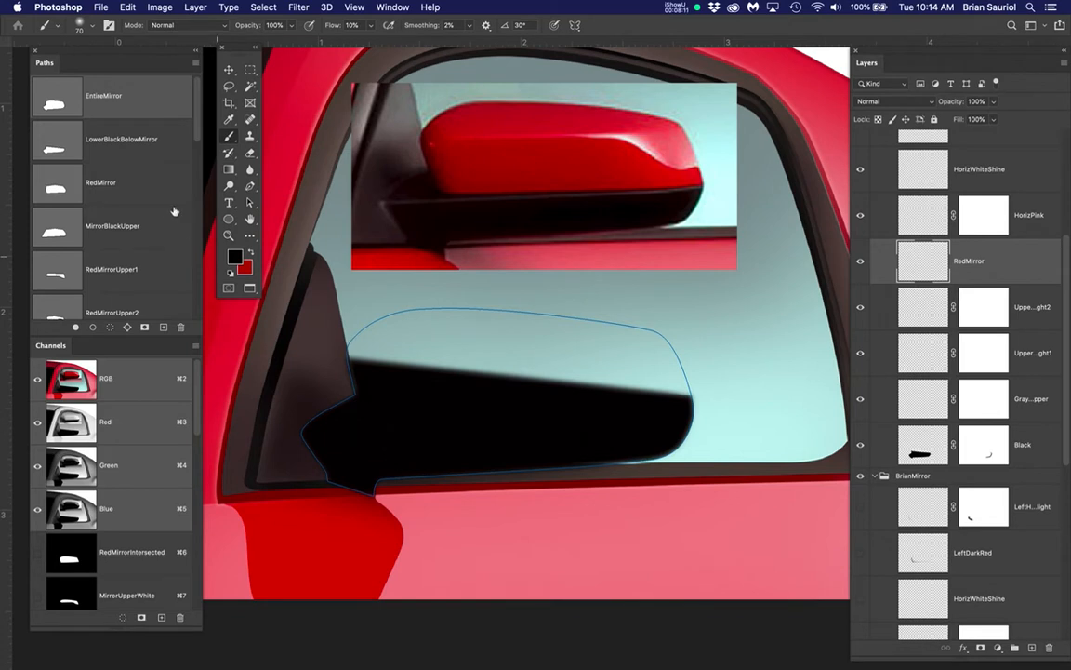
{"action": "left_click", "coordinate": [142, 106]}
{"action": "scroll", "coordinate": [137, 257], "scroll_direction": "down", "scroll_amount": 1}
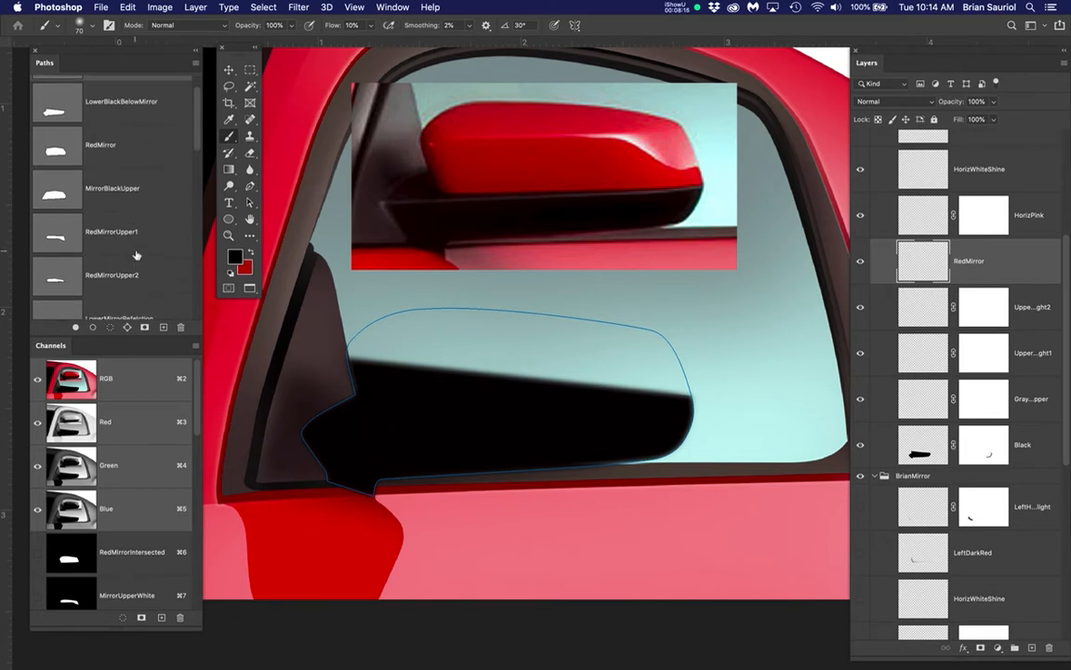
{"action": "scroll", "coordinate": [137, 256], "scroll_direction": "up", "scroll_amount": 1}
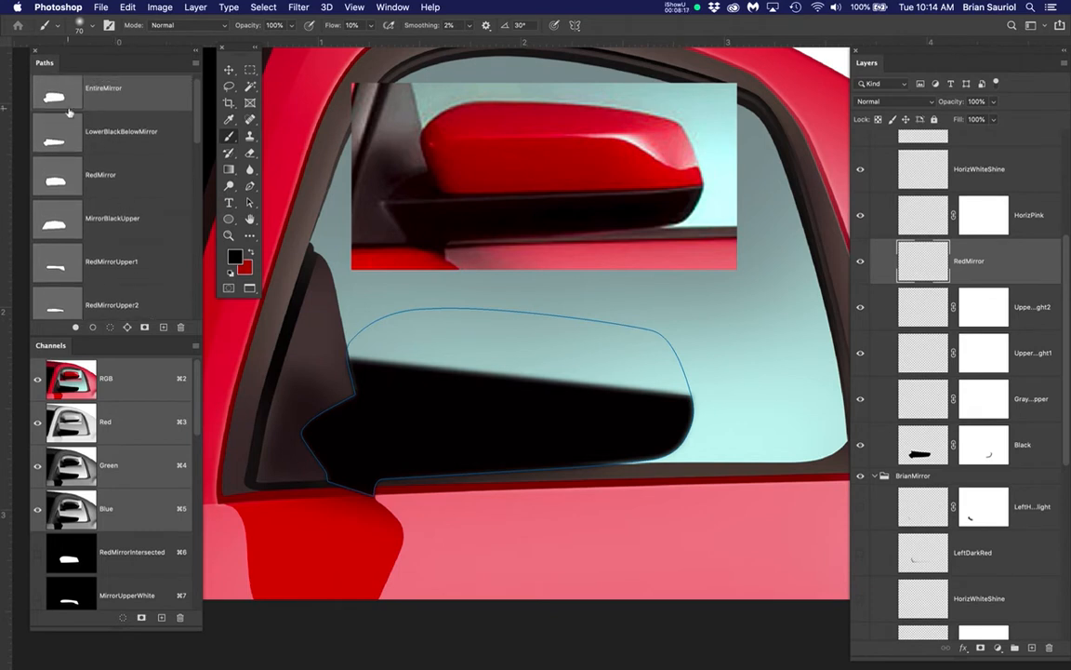
{"action": "left_click", "coordinate": [56, 136]}
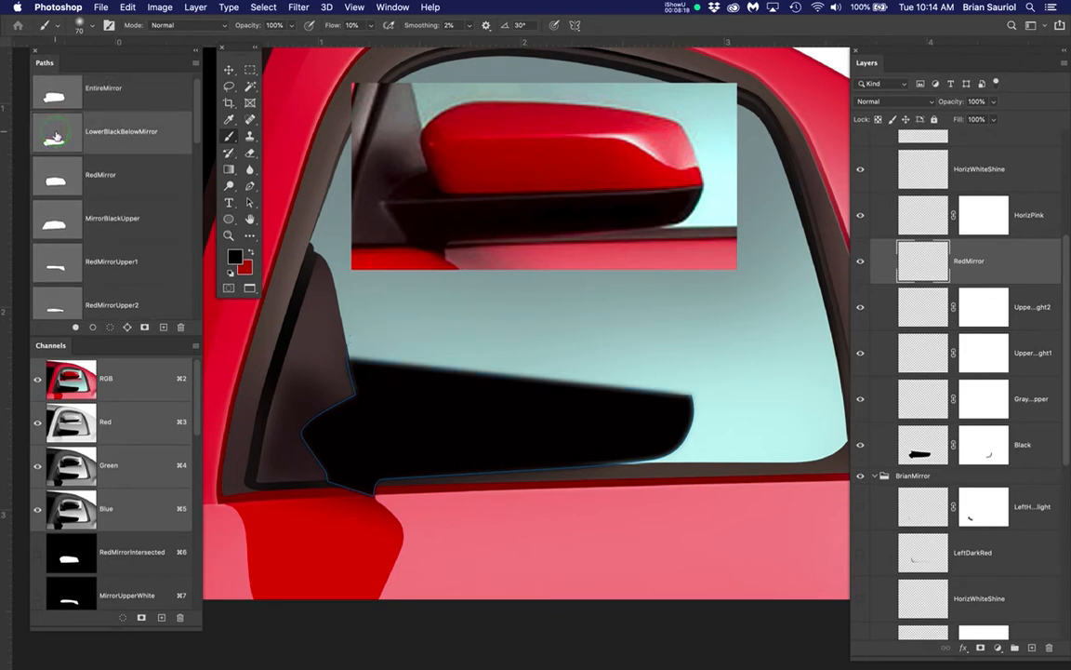
{"action": "left_click", "coordinate": [63, 182]}
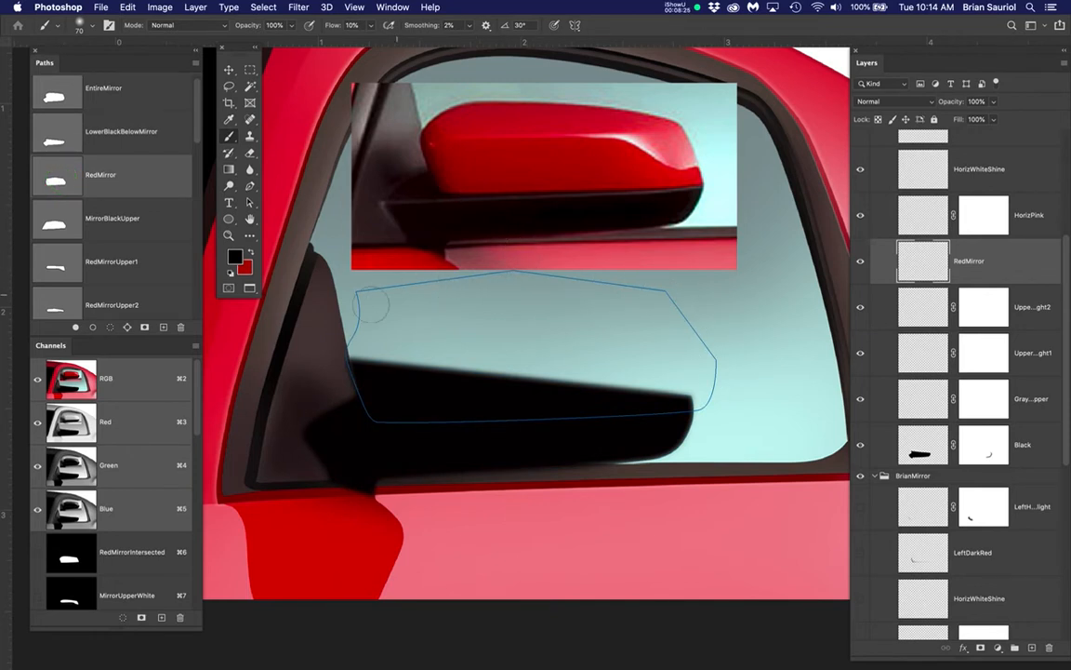
Show the Clicky photo layer and examine the anchor points of the RedMirror and EntireMirror paths against the photographed mirror
{"action": "scroll", "coordinate": [972, 189], "scroll_direction": "up", "scroll_amount": 1}
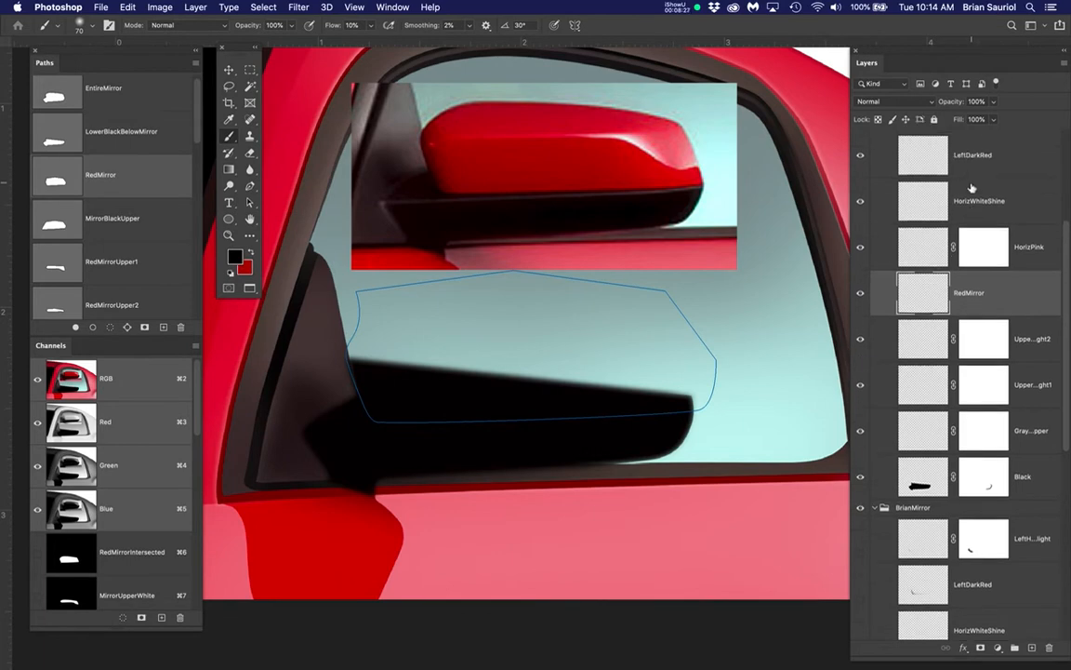
{"action": "scroll", "coordinate": [972, 189], "scroll_direction": "up", "scroll_amount": 5}
{"action": "left_click", "coordinate": [861, 233]}
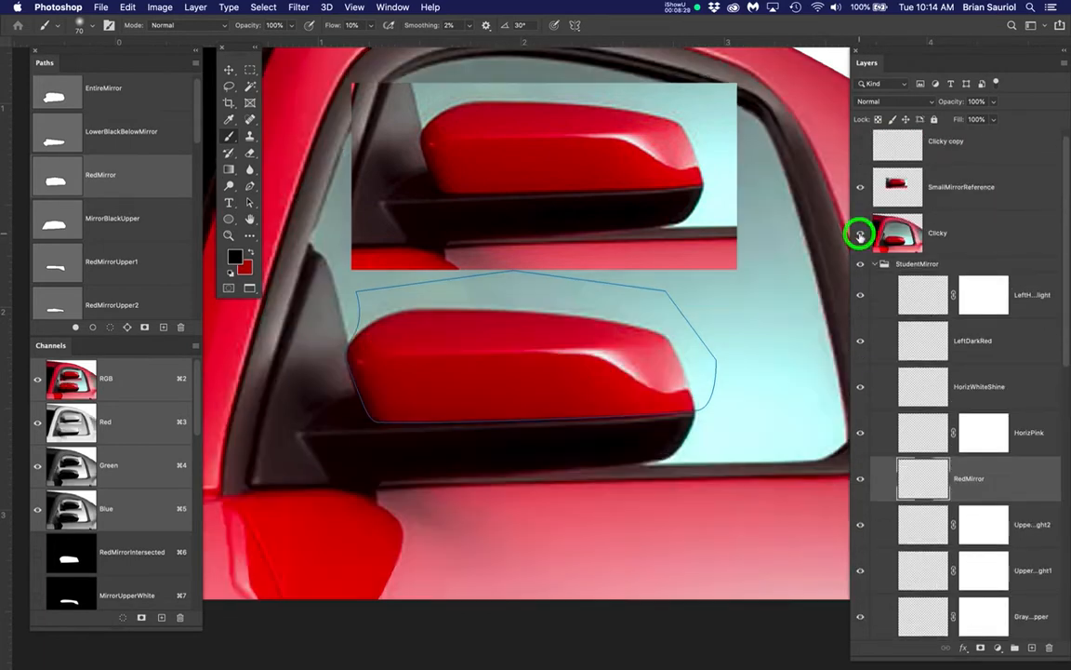
{"action": "scroll", "coordinate": [305, 342], "scroll_direction": "up", "scroll_amount": 3}
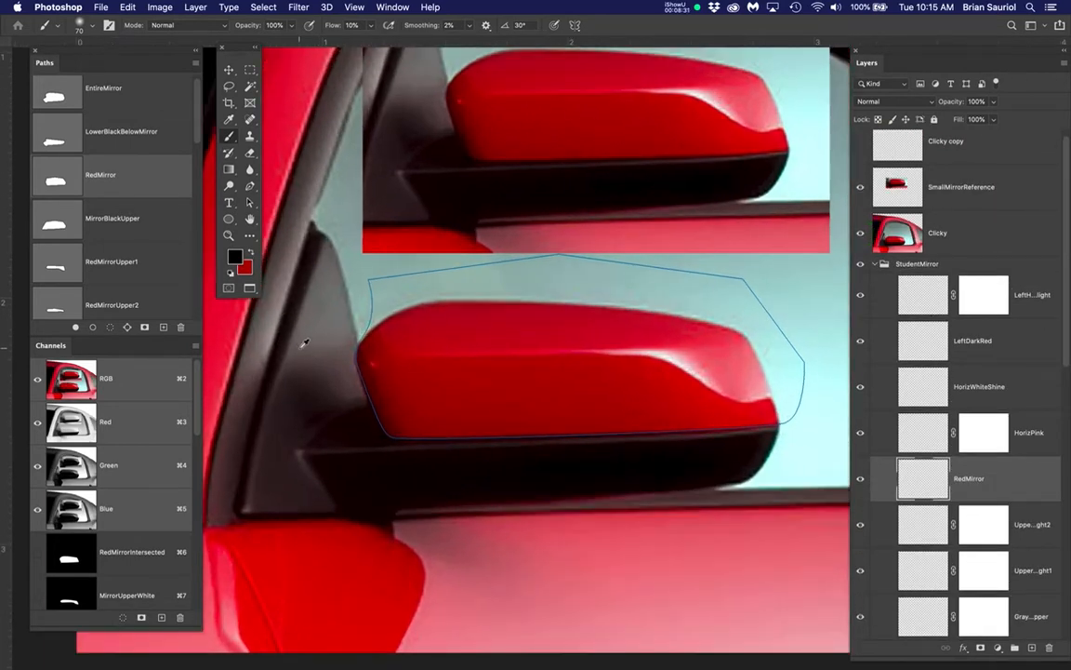
{"action": "key", "text": "p"}
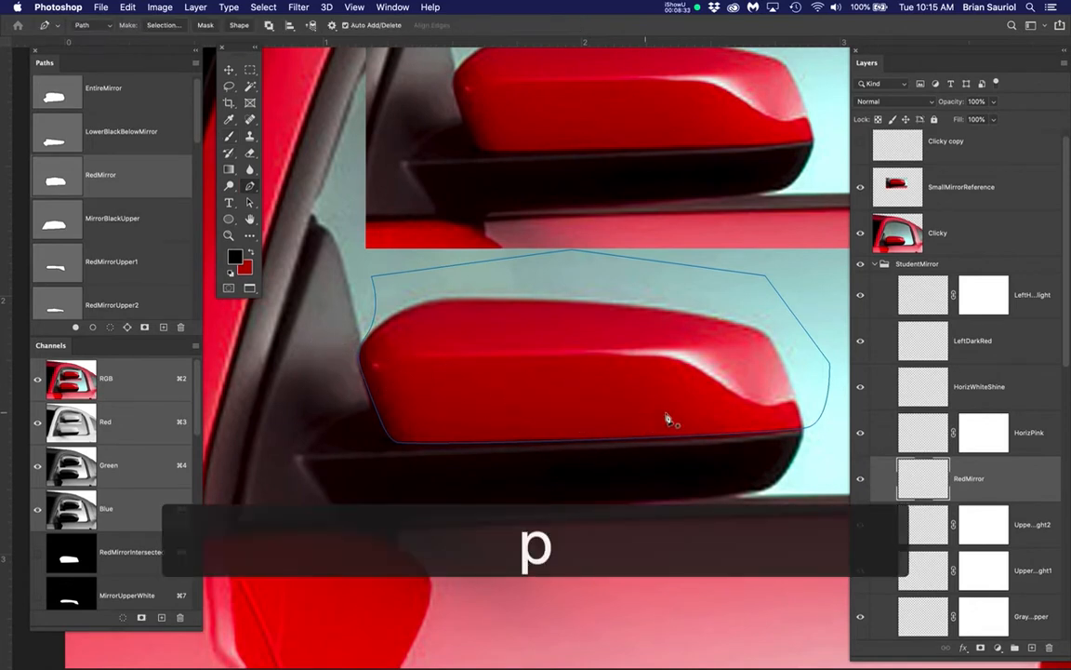
{"action": "left_click", "coordinate": [821, 422]}
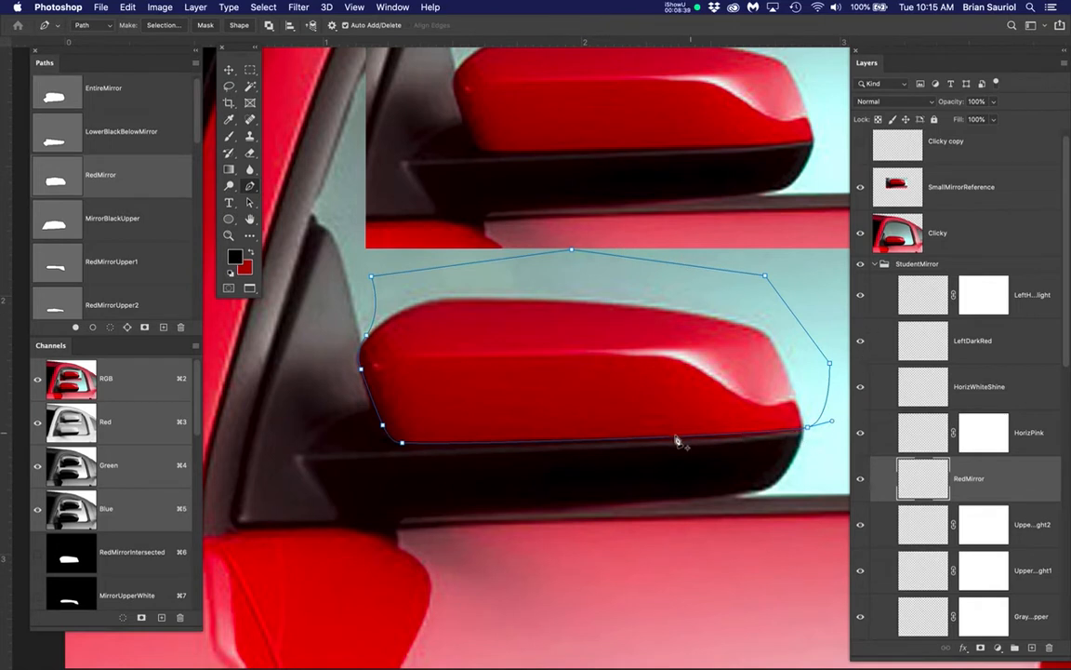
{"action": "left_click", "coordinate": [347, 349]}
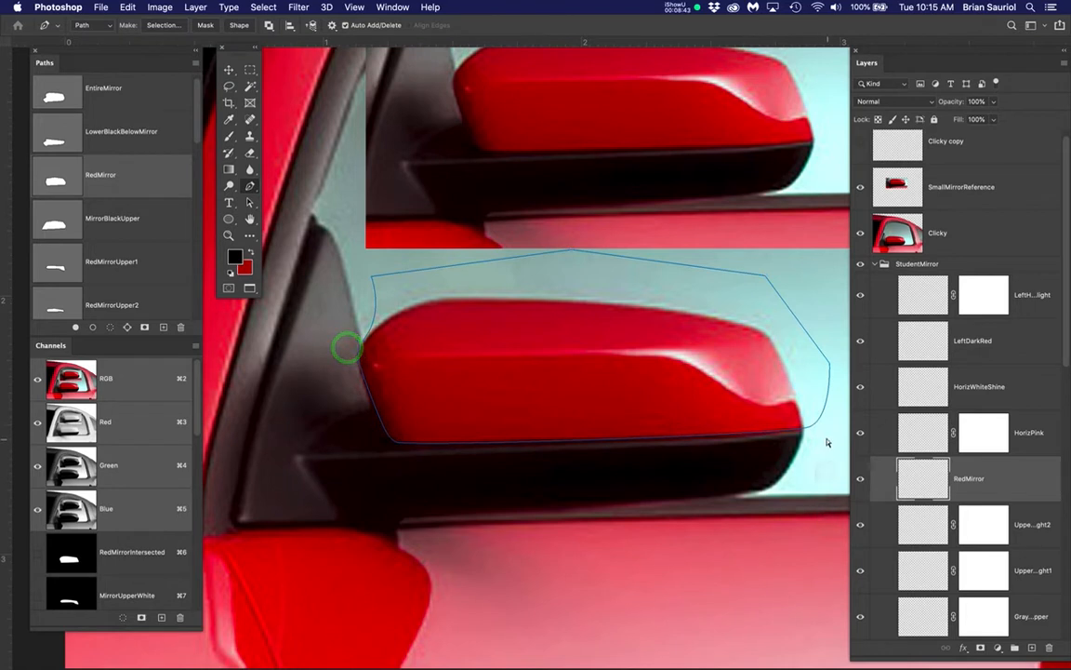
{"action": "left_click", "coordinate": [825, 439]}
{"action": "left_click", "coordinate": [131, 92]}
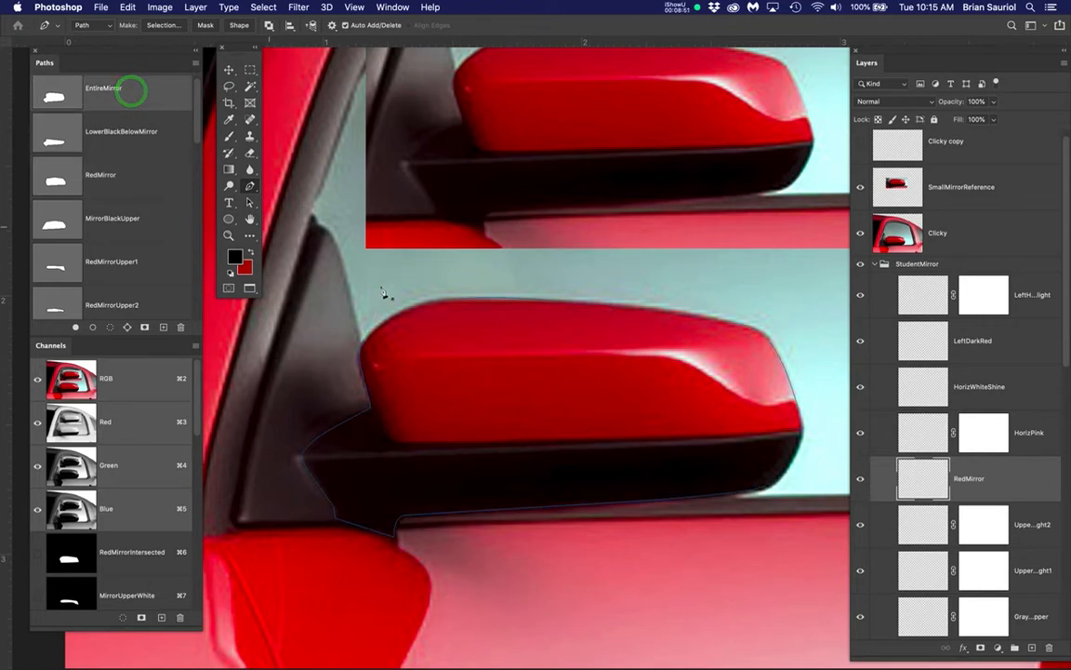
{"action": "left_click", "coordinate": [702, 320]}
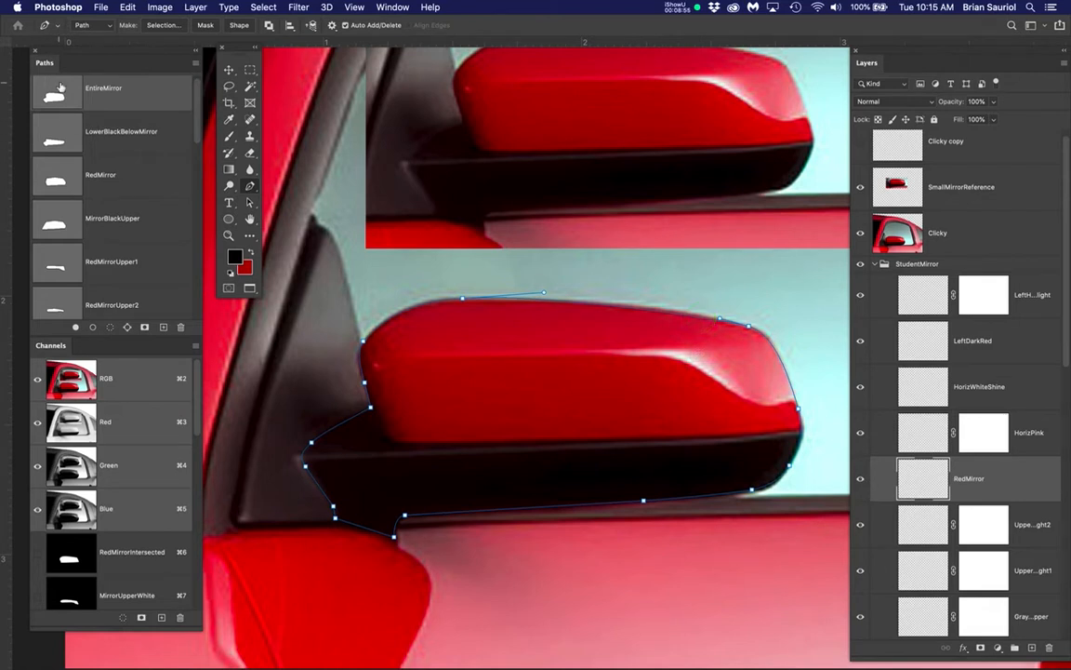
Load the EntireMirror path as a selection and intersect it with the RedMirror path
{"action": "left_click", "coordinate": [132, 87]}
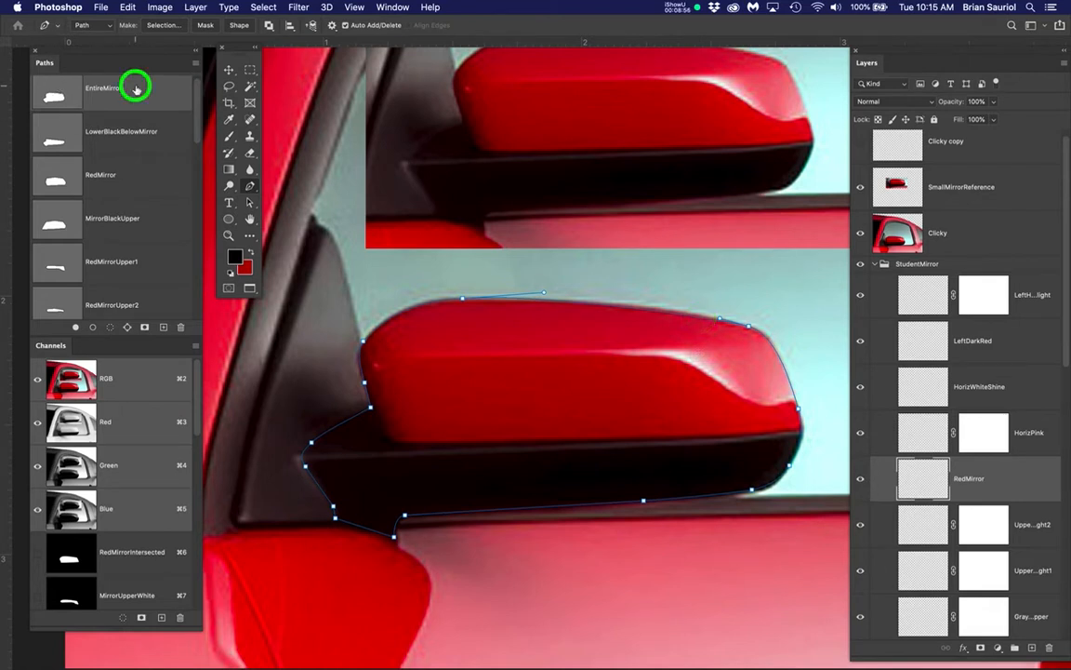
{"action": "left_click", "coordinate": [125, 174]}
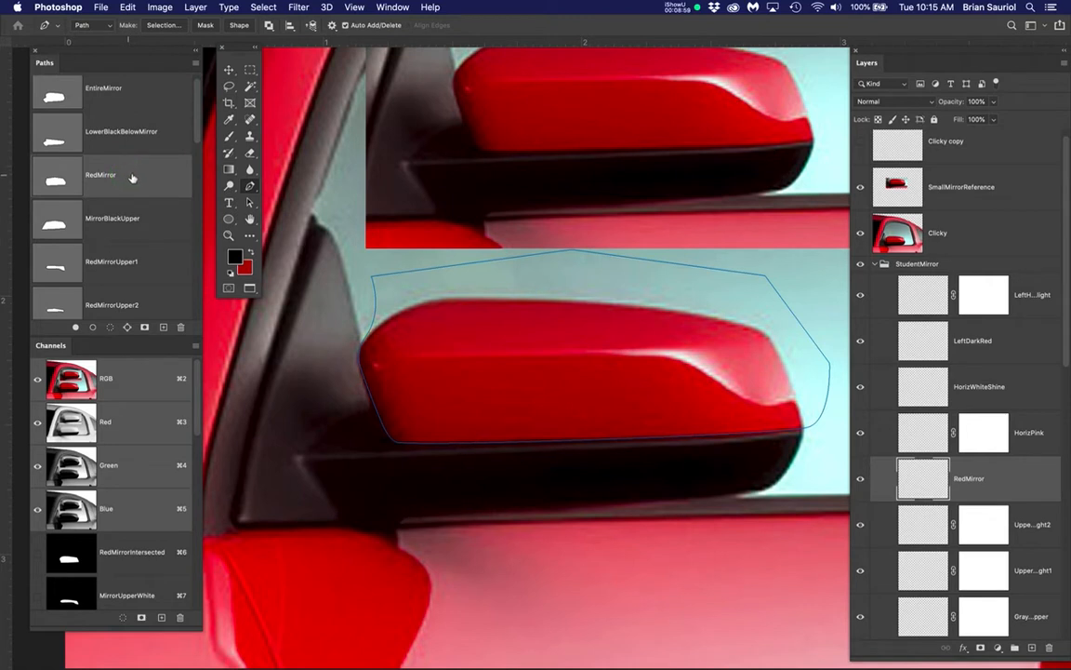
{"action": "left_click", "coordinate": [132, 173]}
{"action": "left_click", "coordinate": [130, 88]}
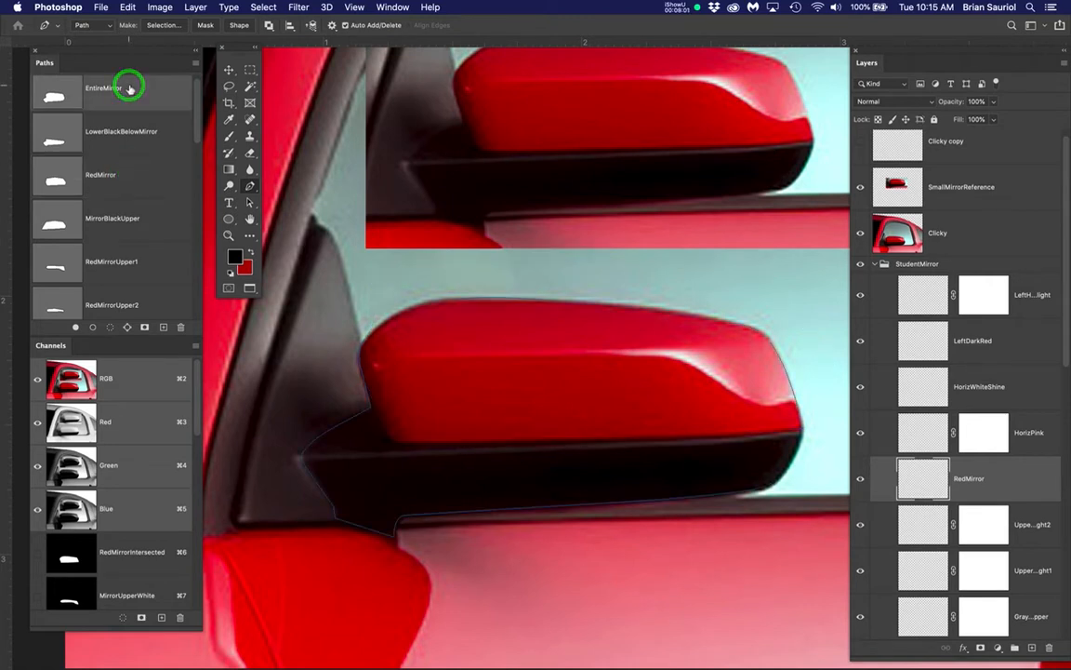
{"action": "left_click", "coordinate": [56, 99], "text": "super"}
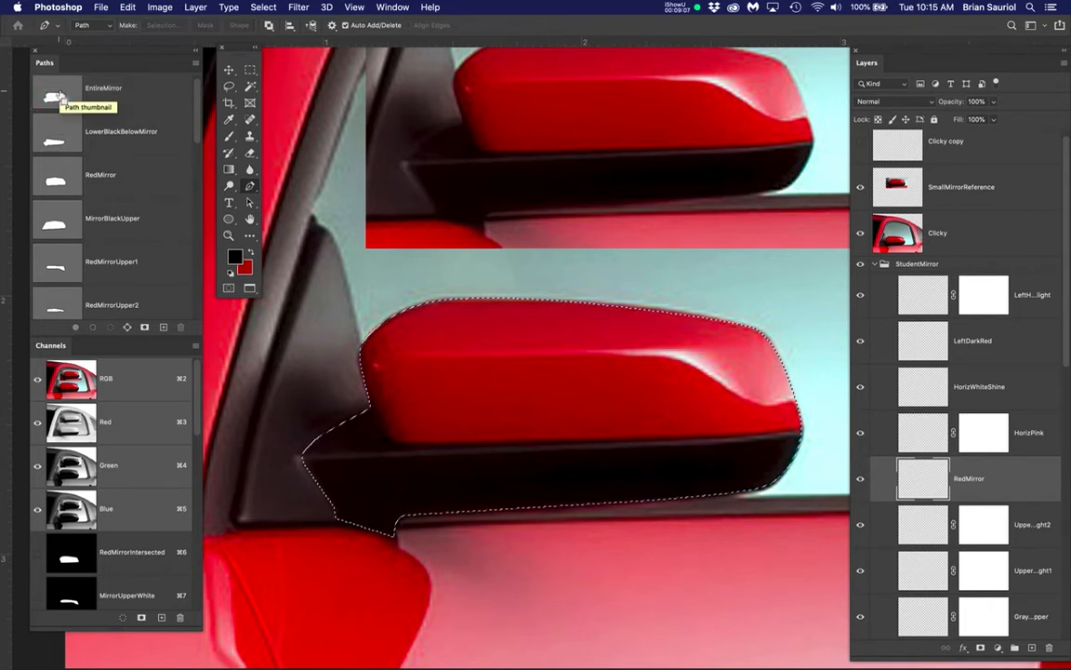
{"action": "left_click", "coordinate": [54, 183]}
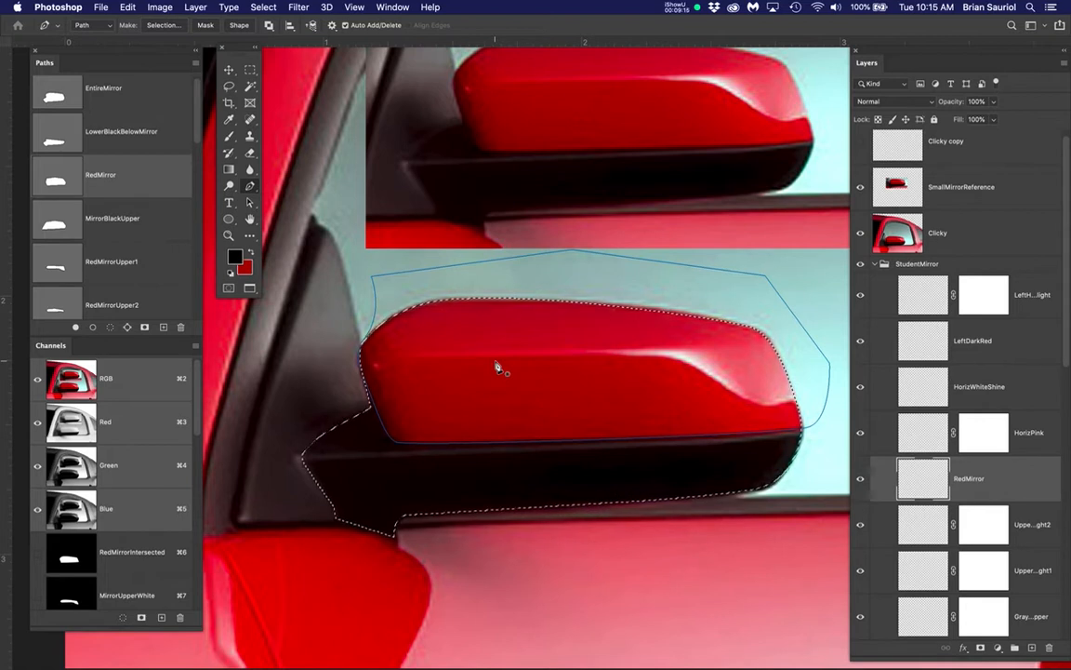
{"action": "left_click", "coordinate": [54, 182], "text": "alt+shift+super"}
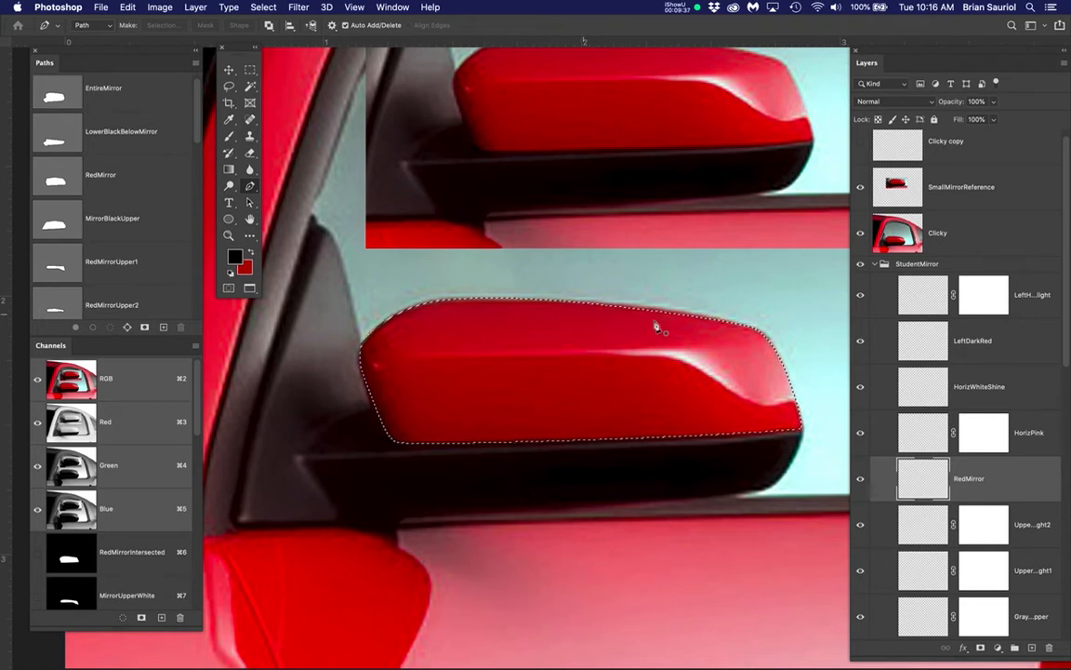
Save the intersected selection as a new channel named RedMirror_Demo
{"action": "left_click_drag", "start_coordinate": [264, 6], "coordinate": [267, 298]}
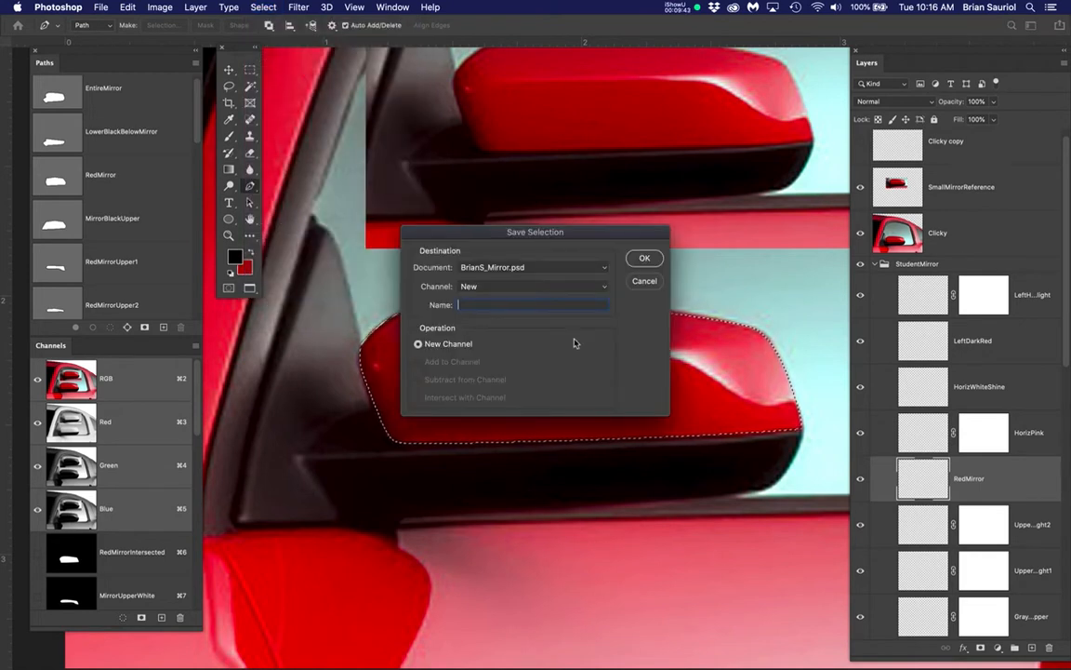
{"action": "type", "text": "R"}
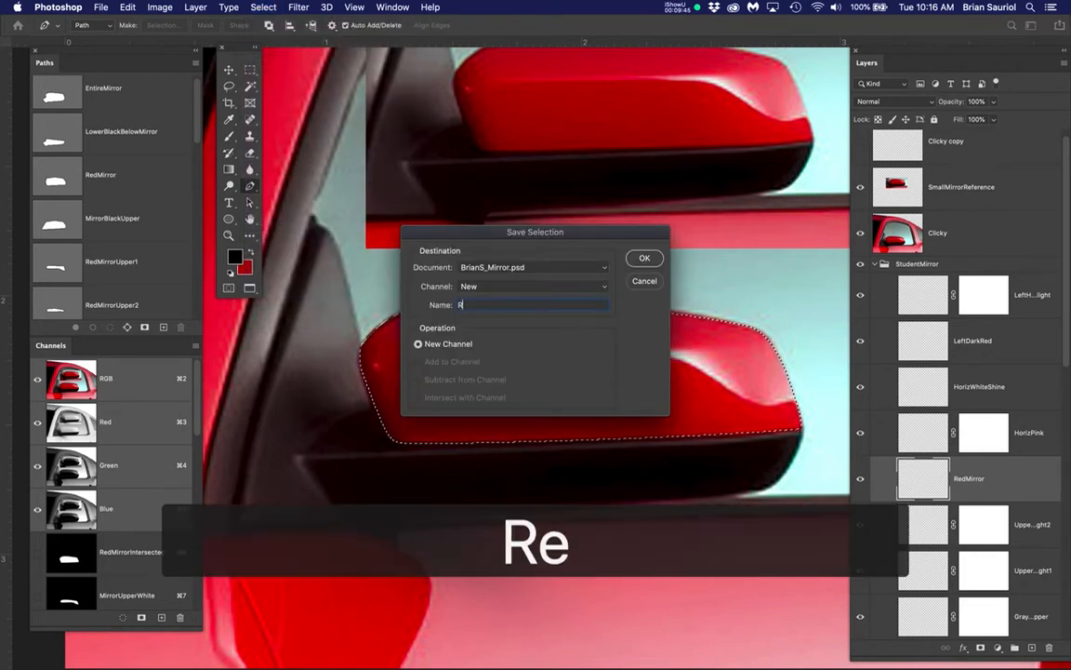
{"action": "type", "text": "edMirr"}
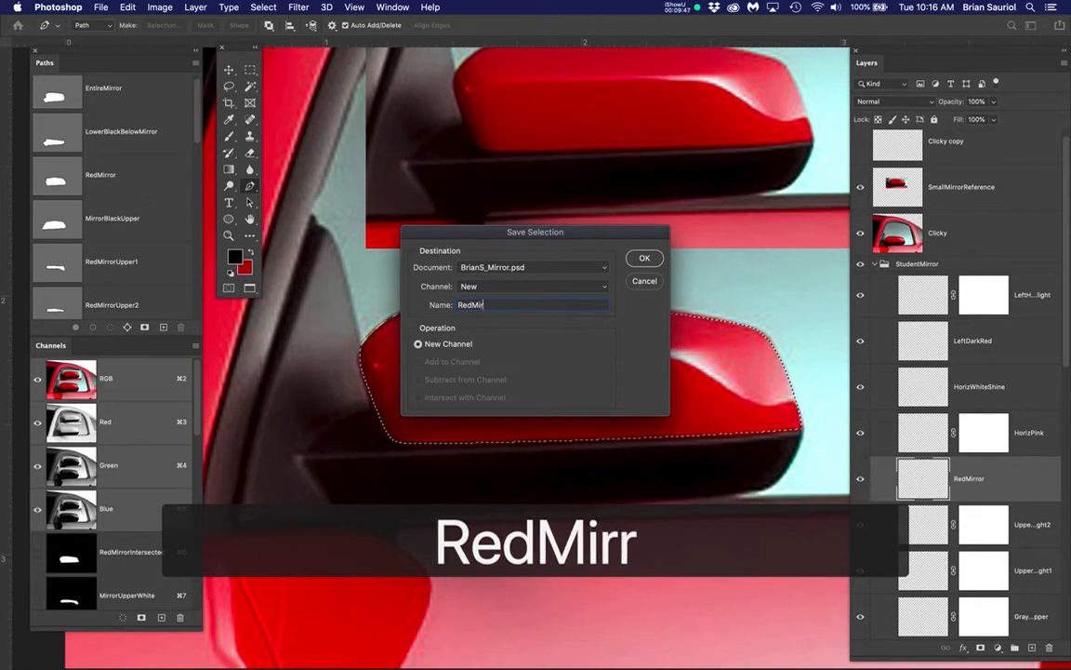
{"action": "type", "text": "or_"}
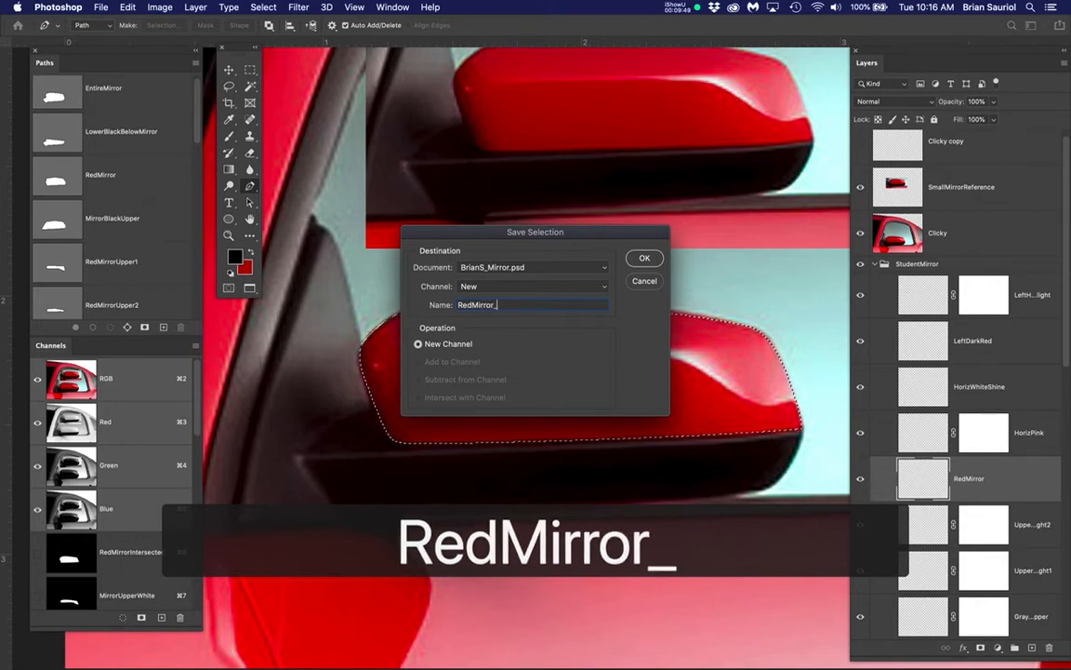
{"action": "type", "text": "Demo"}
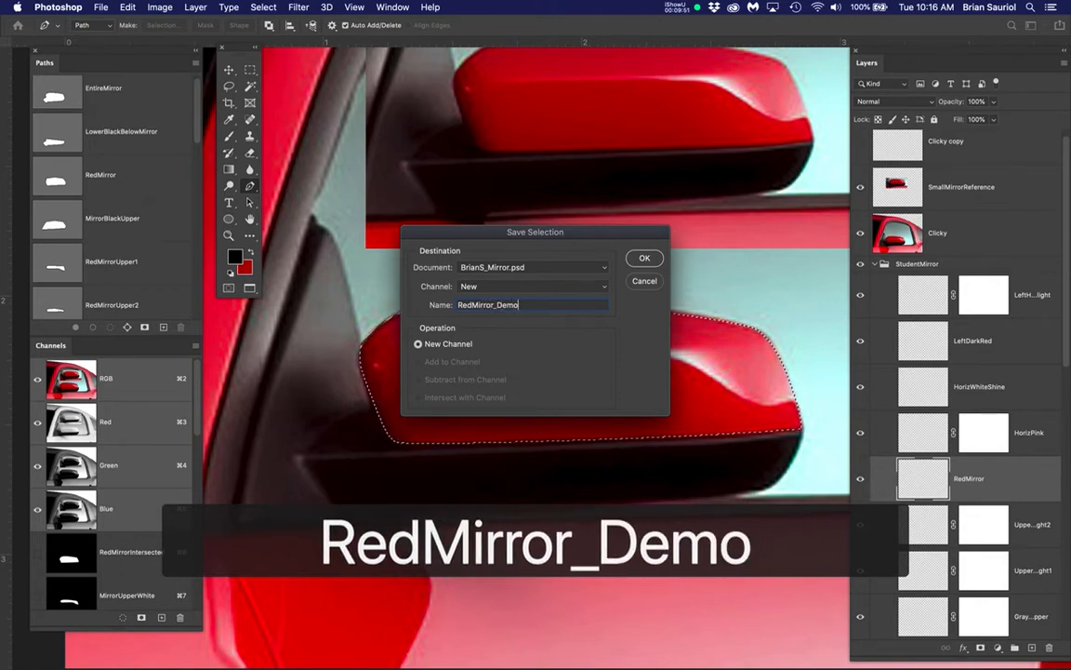
{"action": "left_click", "coordinate": [642, 259]}
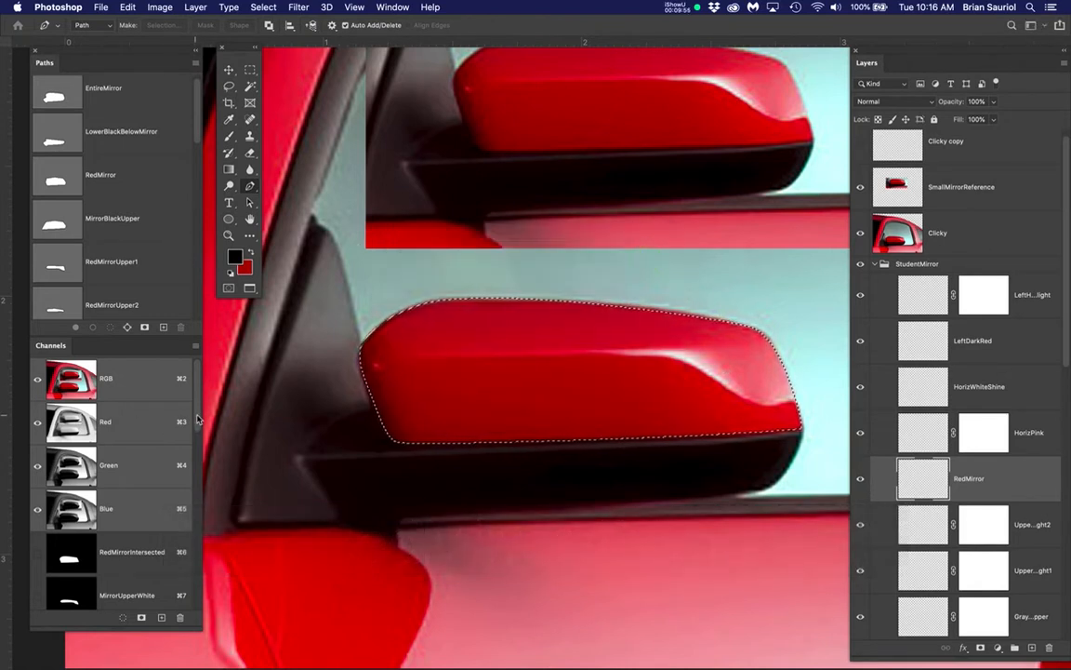
View the saved RedMirror_Demo channel, then load it as a selection with the StudentMirror group's RedMirror layer active
{"action": "left_click_drag", "start_coordinate": [197, 419], "coordinate": [216, 614]}
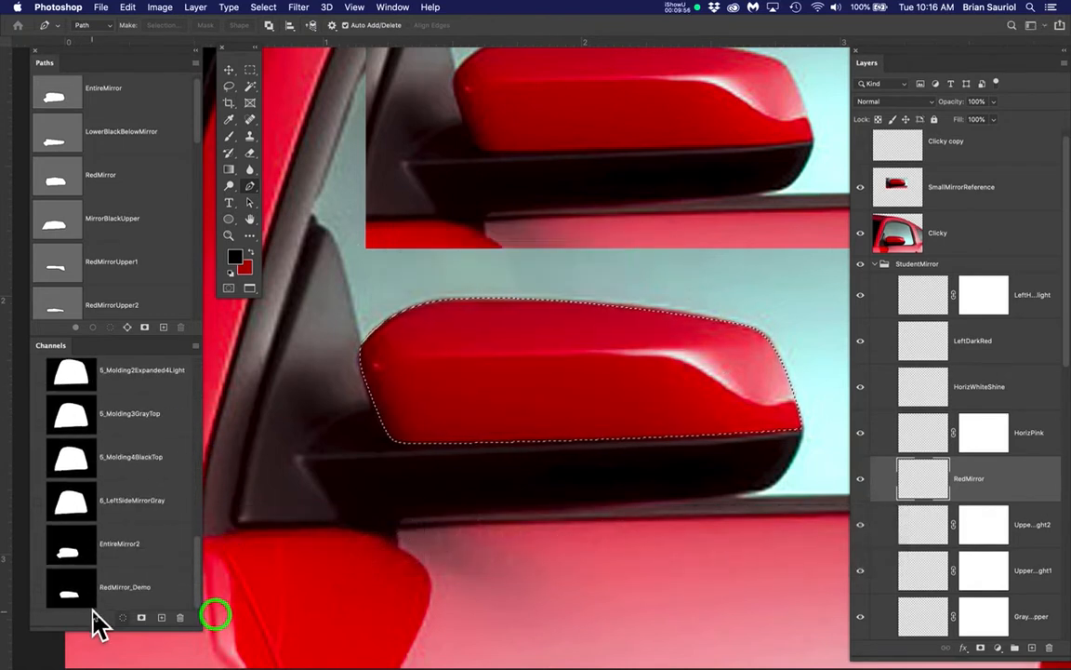
{"action": "left_click", "coordinate": [164, 590]}
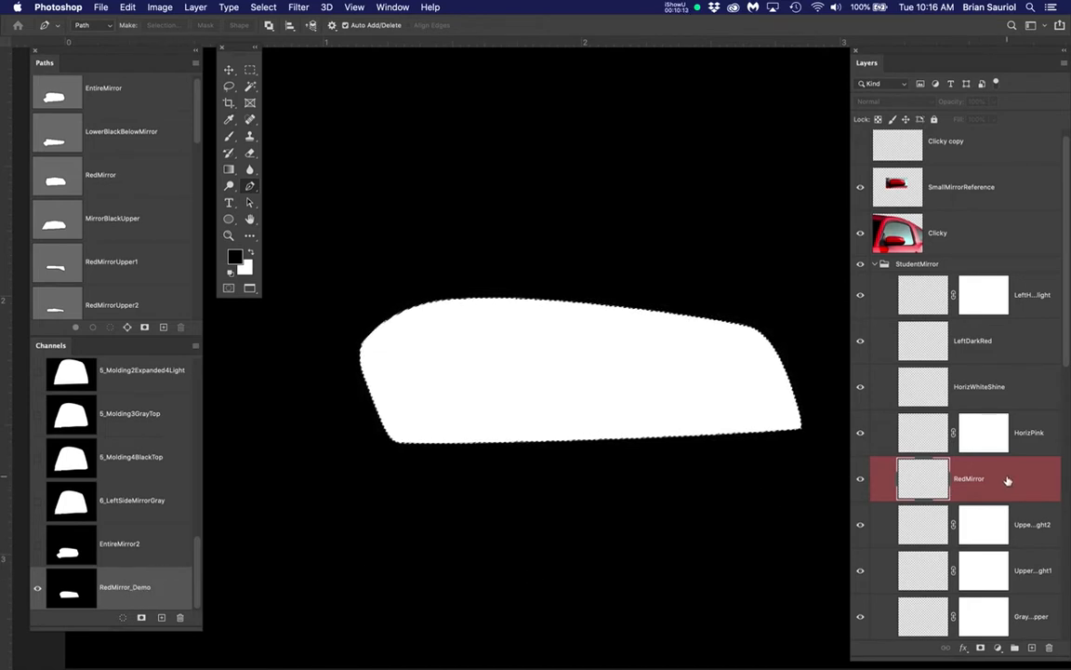
{"action": "left_click", "coordinate": [917, 484]}
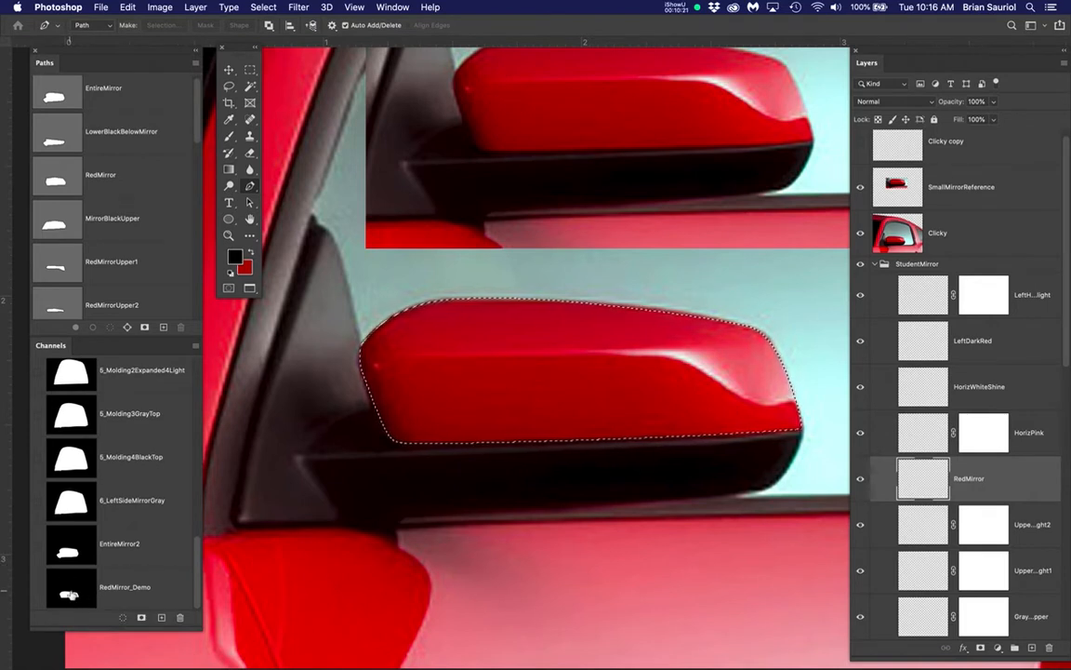
{"action": "left_click", "coordinate": [68, 592], "text": "super"}
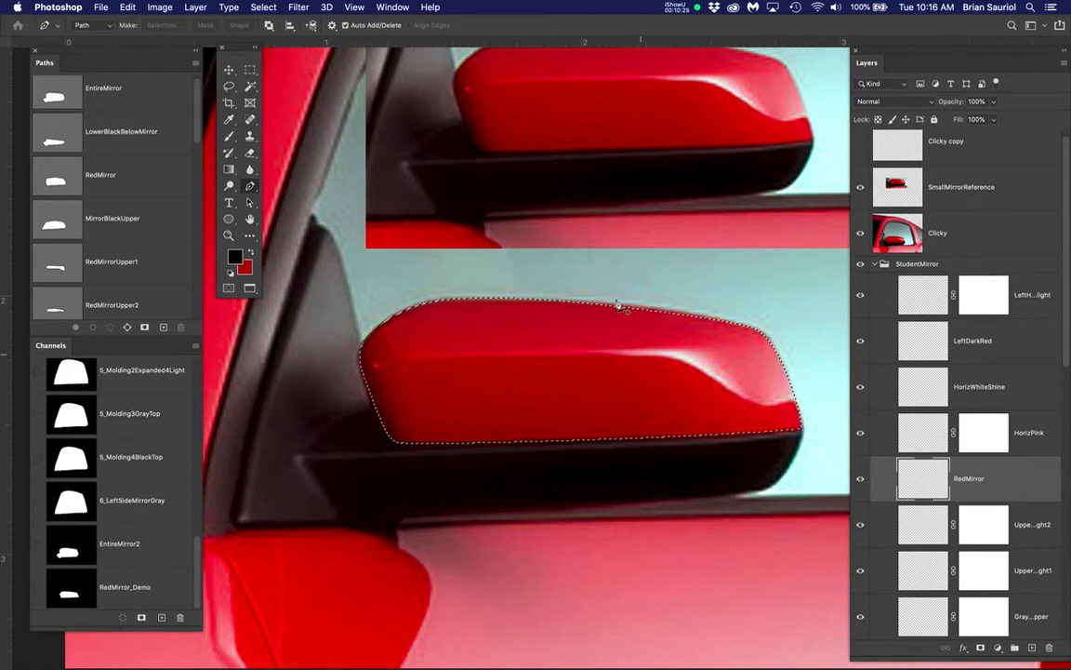
Sample a dark red from the small reference mirror as the foreground color and hide the Clicky layer
{"action": "key", "text": "b"}
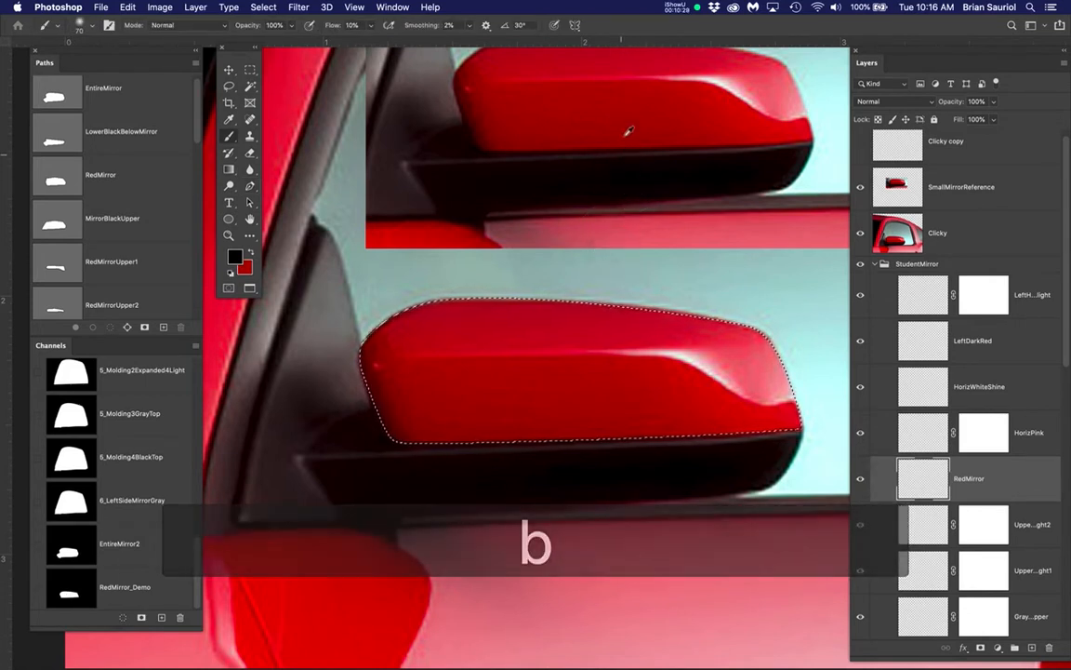
{"action": "left_click", "coordinate": [625, 102], "text": "alt"}
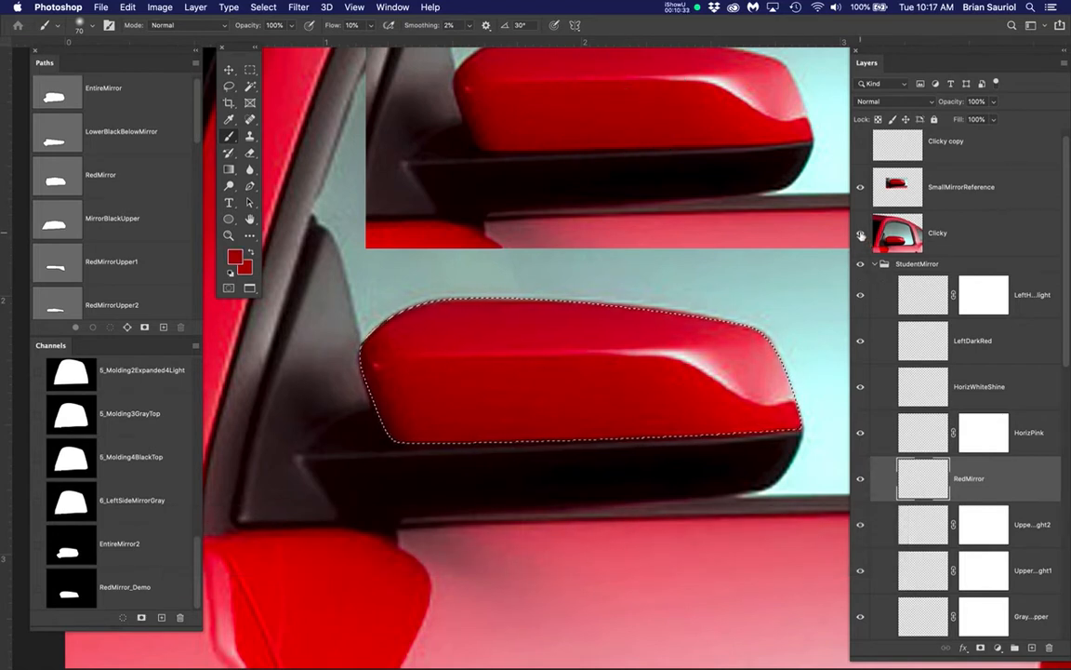
{"action": "left_click", "coordinate": [860, 236]}
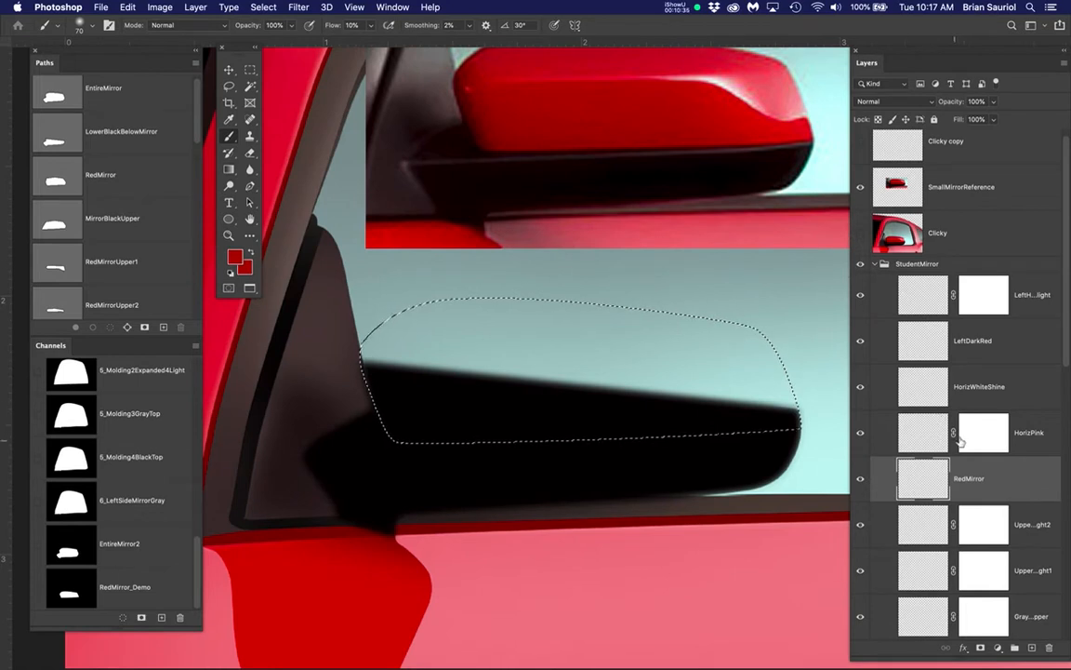
Fill the selection on the StudentMirror group's RedMirror layer with the sampled red and deselect
{"action": "scroll", "coordinate": [949, 432], "scroll_direction": "down", "scroll_amount": 5}
{"action": "left_click", "coordinate": [923, 369]}
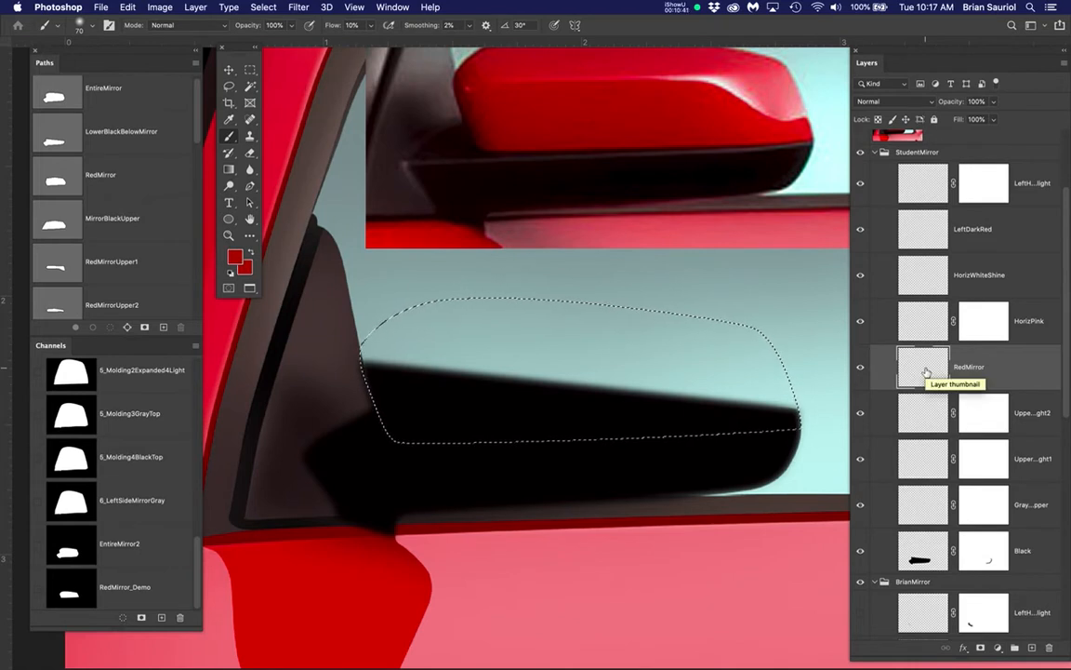
{"action": "key", "text": "alt+BackSpace"}
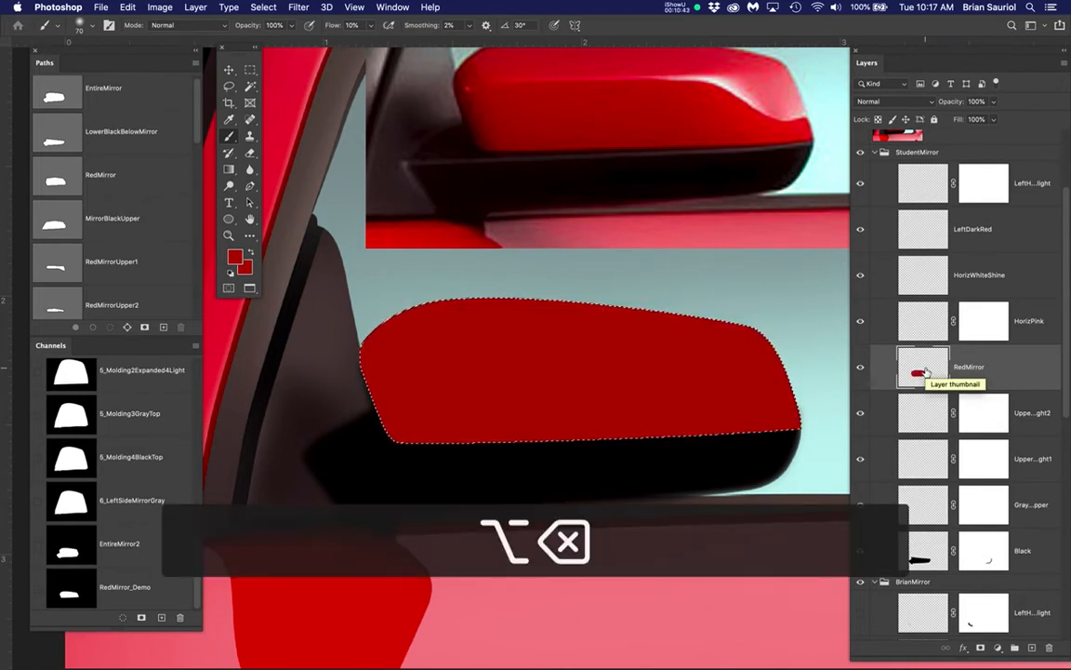
{"action": "key", "text": "super+d"}
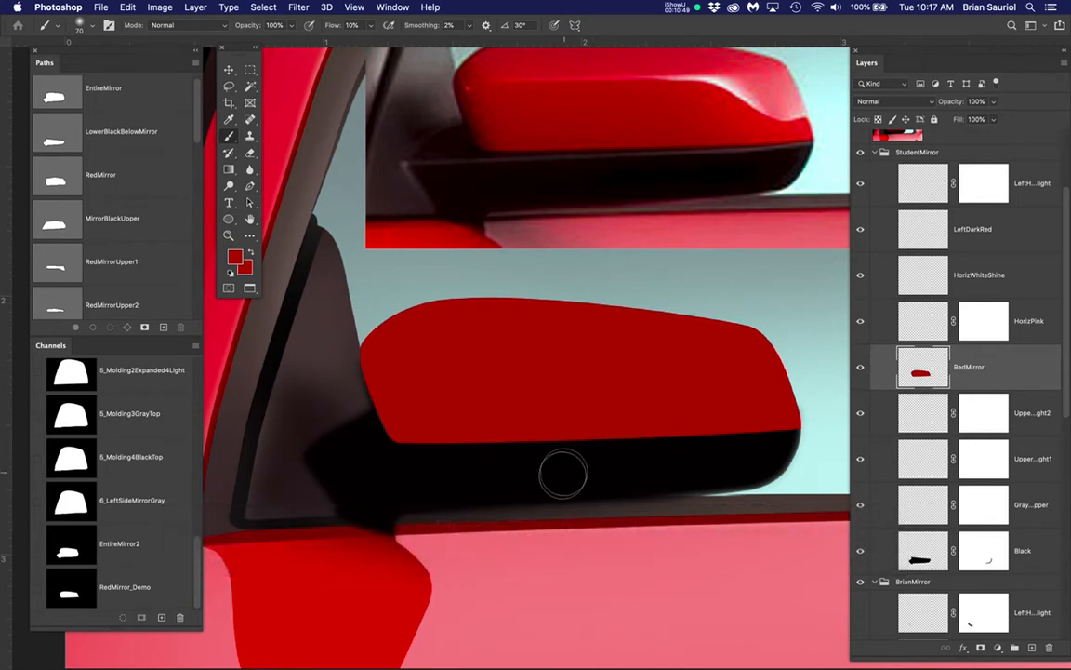
{"action": "scroll", "coordinate": [565, 479], "scroll_direction": "up", "scroll_amount": 3}
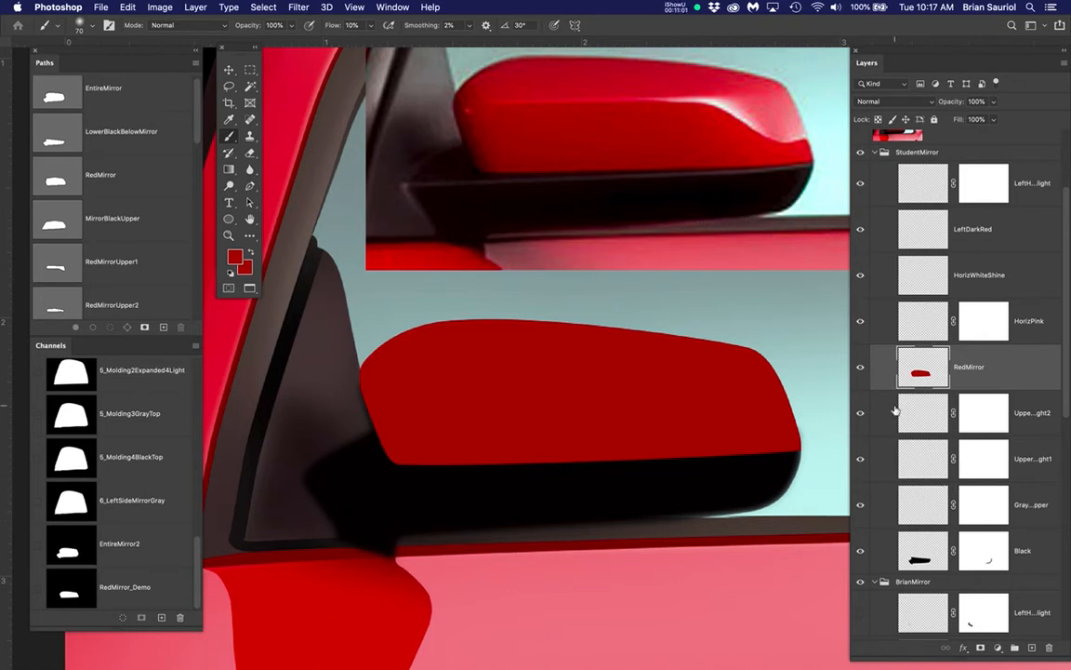
Hide the StudentMirror group and preview the BrianMirror group's RedMirror, HorizPink and HorizWhiteShine layers one after another
{"action": "scroll", "coordinate": [895, 410], "scroll_direction": "up", "scroll_amount": 3}
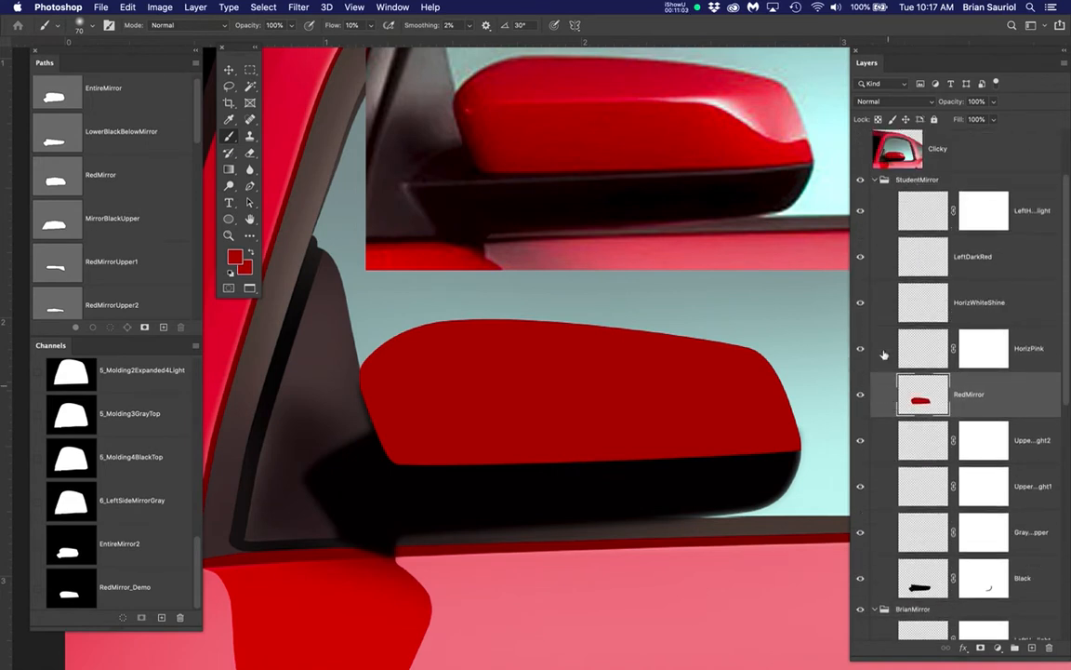
{"action": "left_click", "coordinate": [860, 181]}
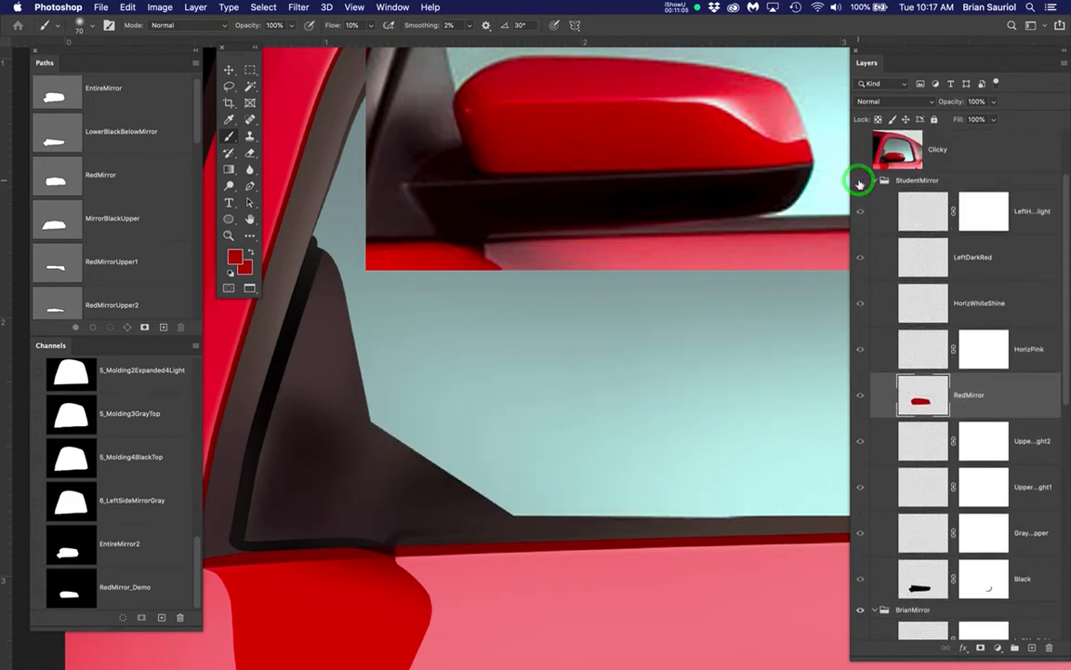
{"action": "left_click", "coordinate": [860, 182]}
{"action": "left_click", "coordinate": [859, 182]}
{"action": "scroll", "coordinate": [921, 376], "scroll_direction": "down", "scroll_amount": 5}
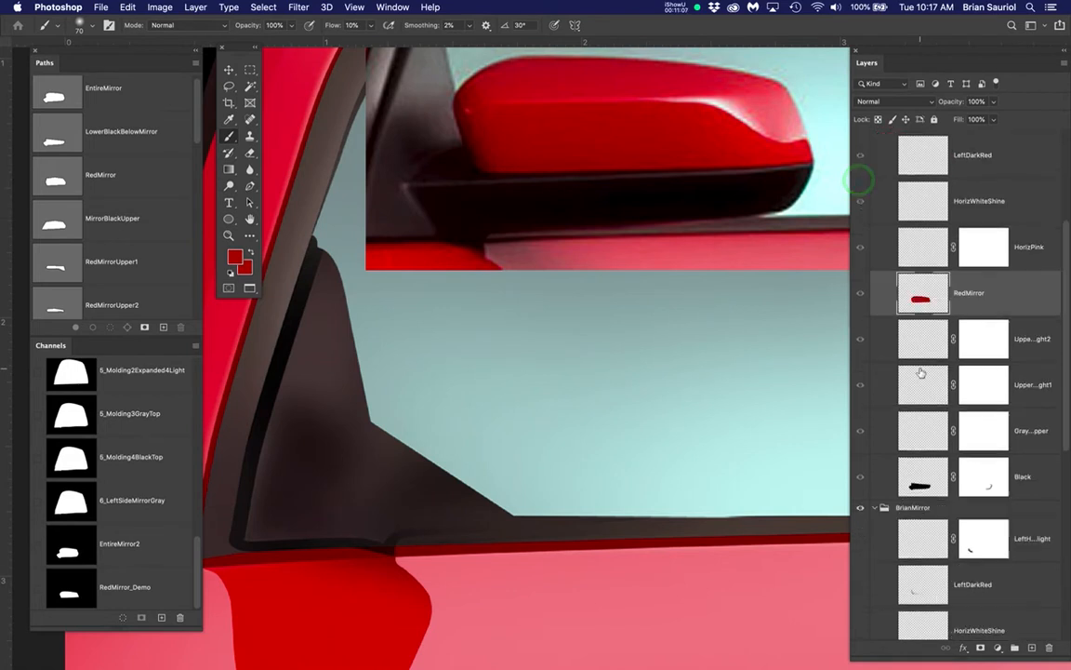
{"action": "scroll", "coordinate": [890, 482], "scroll_direction": "down", "scroll_amount": 4}
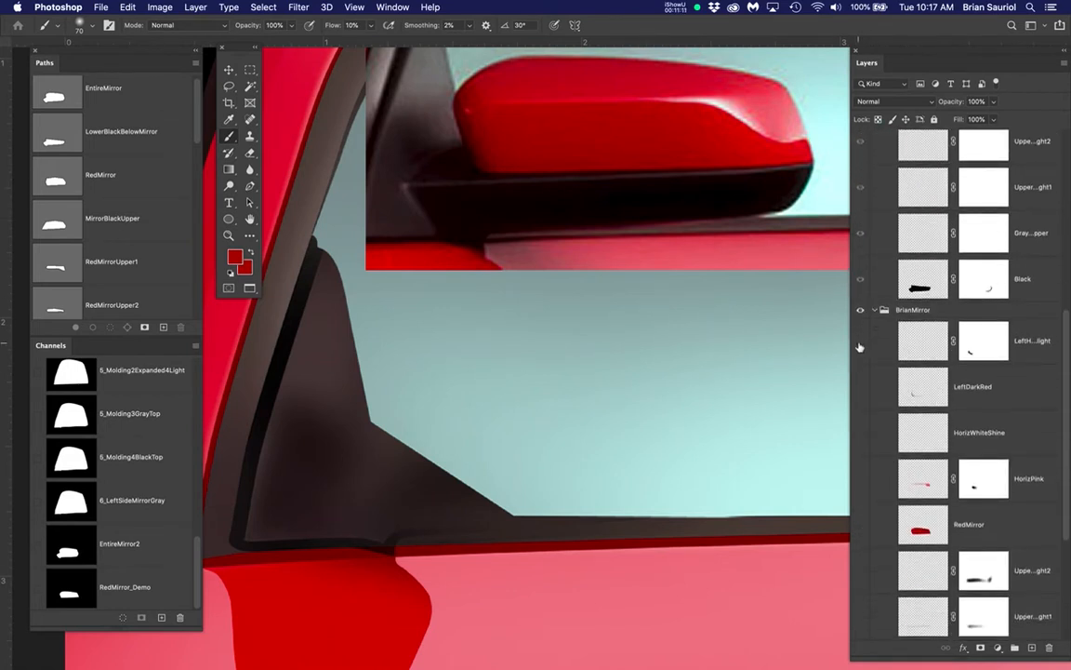
{"action": "left_click", "coordinate": [860, 529]}
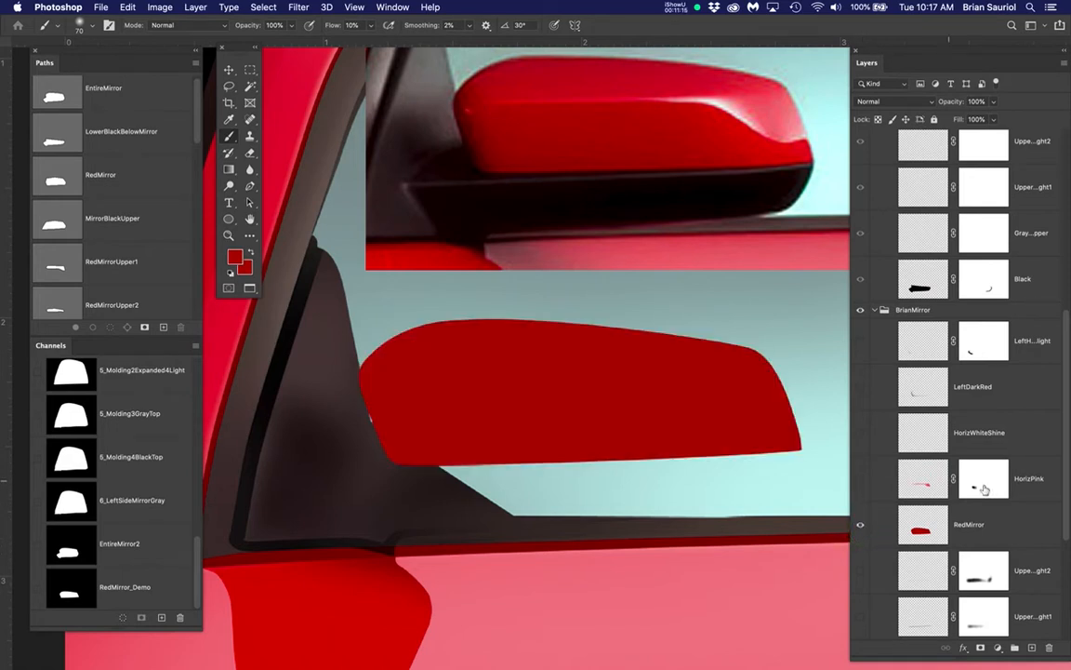
{"action": "left_click", "coordinate": [861, 486]}
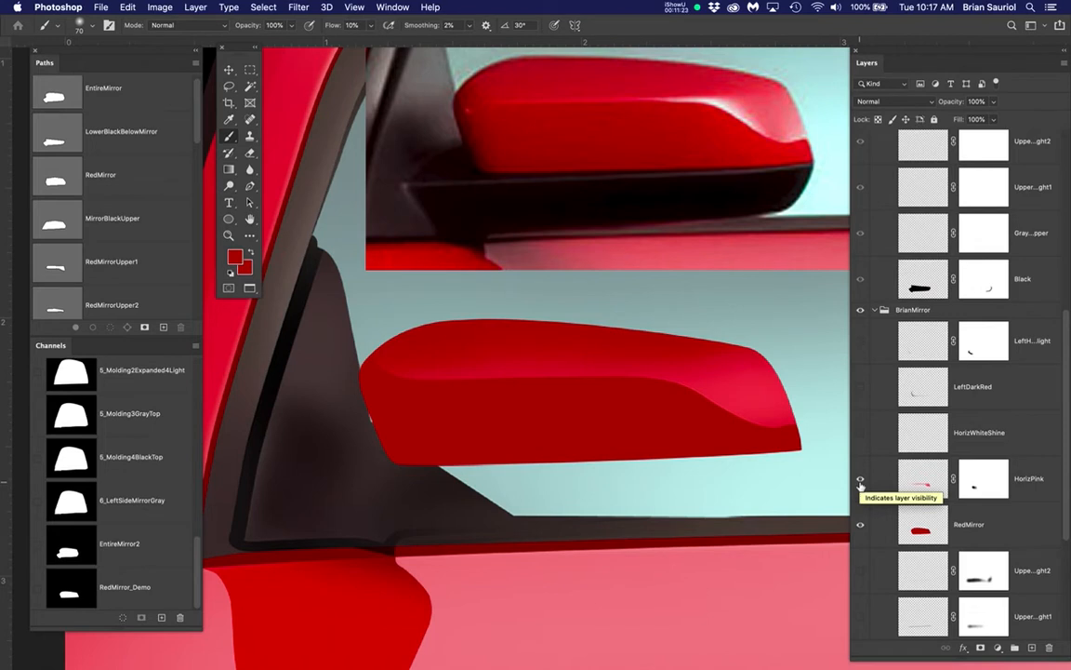
{"action": "left_click", "coordinate": [860, 434]}
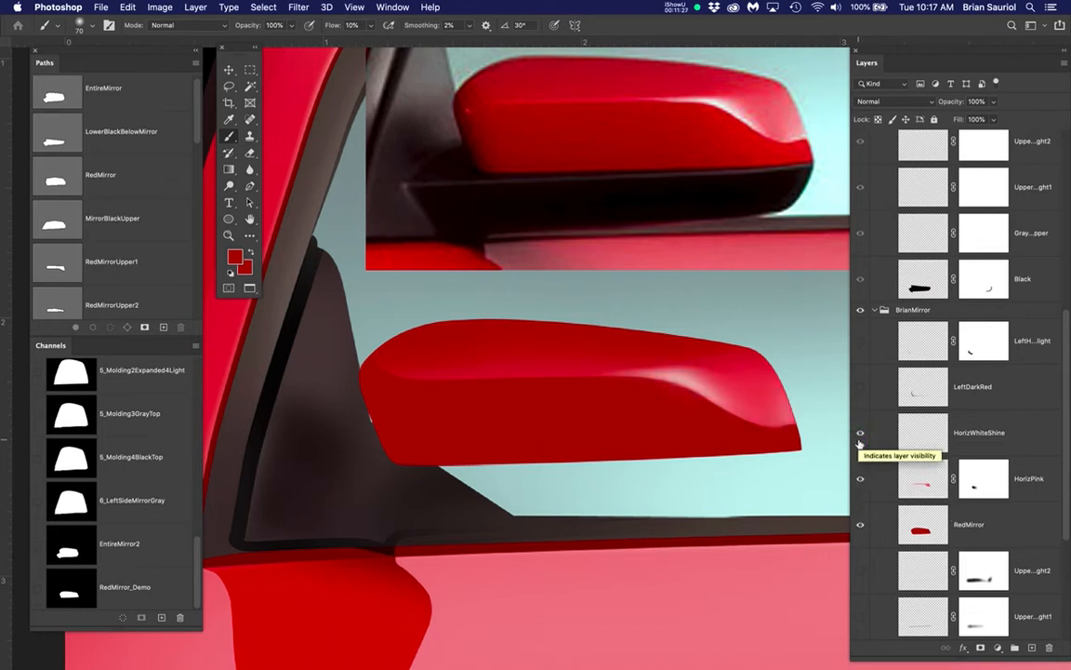
Hide the BrianMirror group's HorizWhiteShine, HorizPink and RedMirror layers again and show the StudentMirror group
{"action": "left_click", "coordinate": [860, 435]}
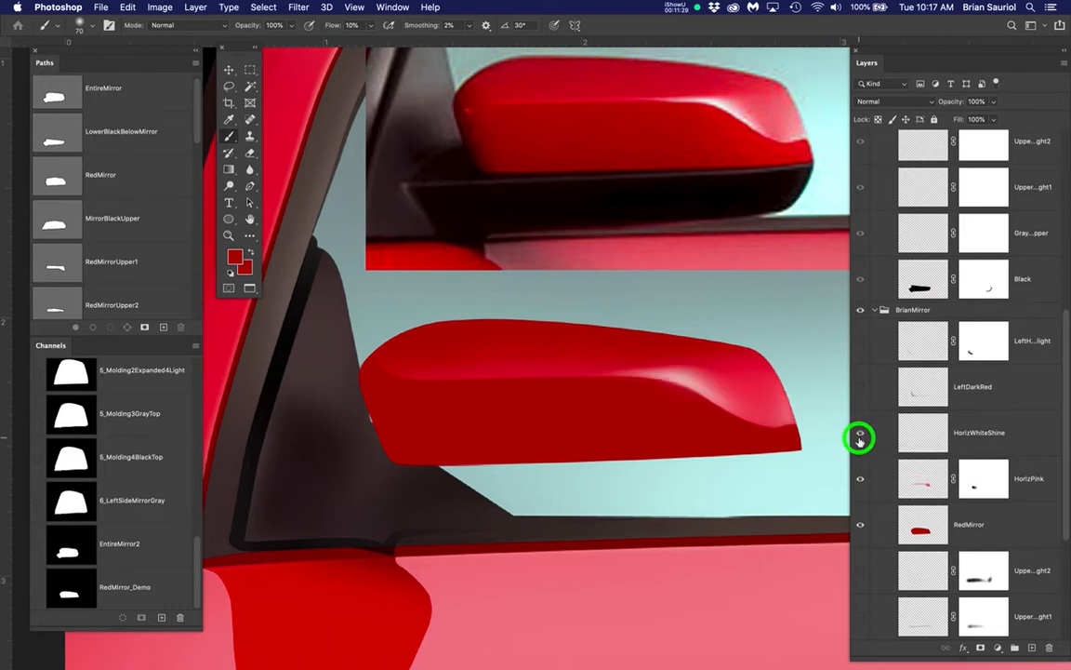
{"action": "left_click", "coordinate": [860, 478]}
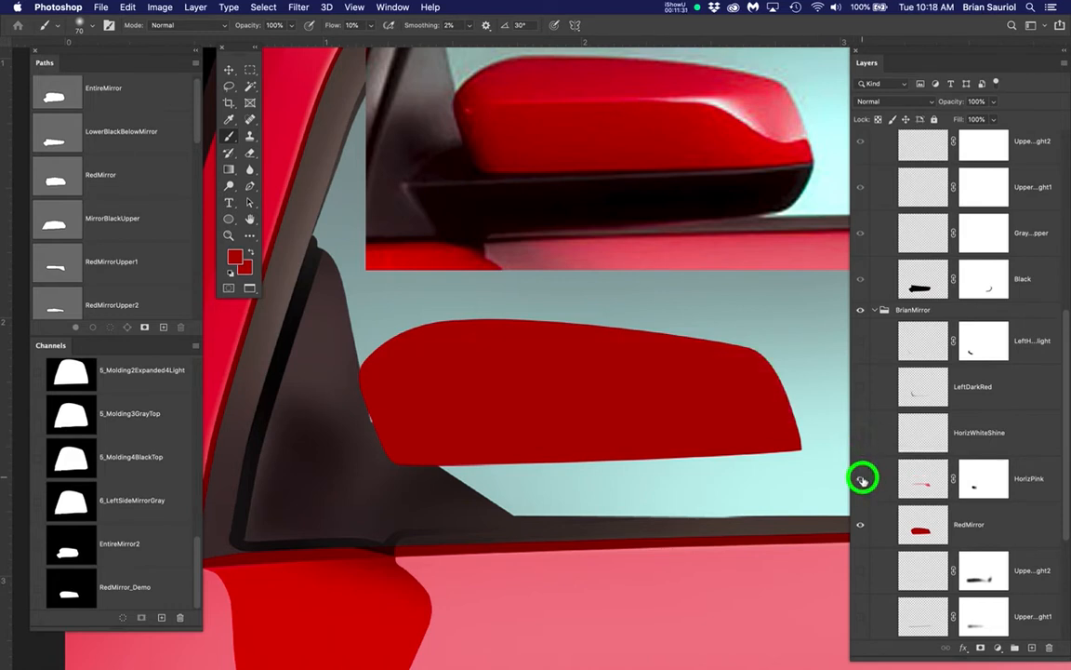
{"action": "left_click", "coordinate": [860, 478]}
{"action": "left_click", "coordinate": [860, 478]}
{"action": "scroll", "coordinate": [968, 435], "scroll_direction": "up", "scroll_amount": 5}
{"action": "scroll", "coordinate": [974, 429], "scroll_direction": "up", "scroll_amount": 4}
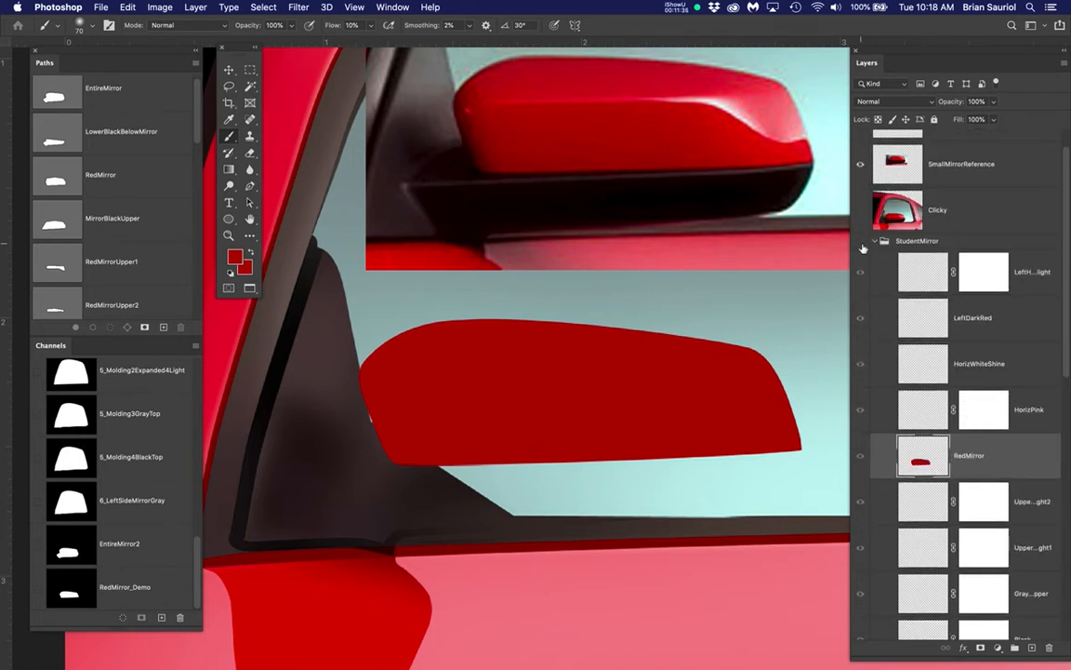
{"action": "scroll", "coordinate": [865, 372], "scroll_direction": "down", "scroll_amount": 9}
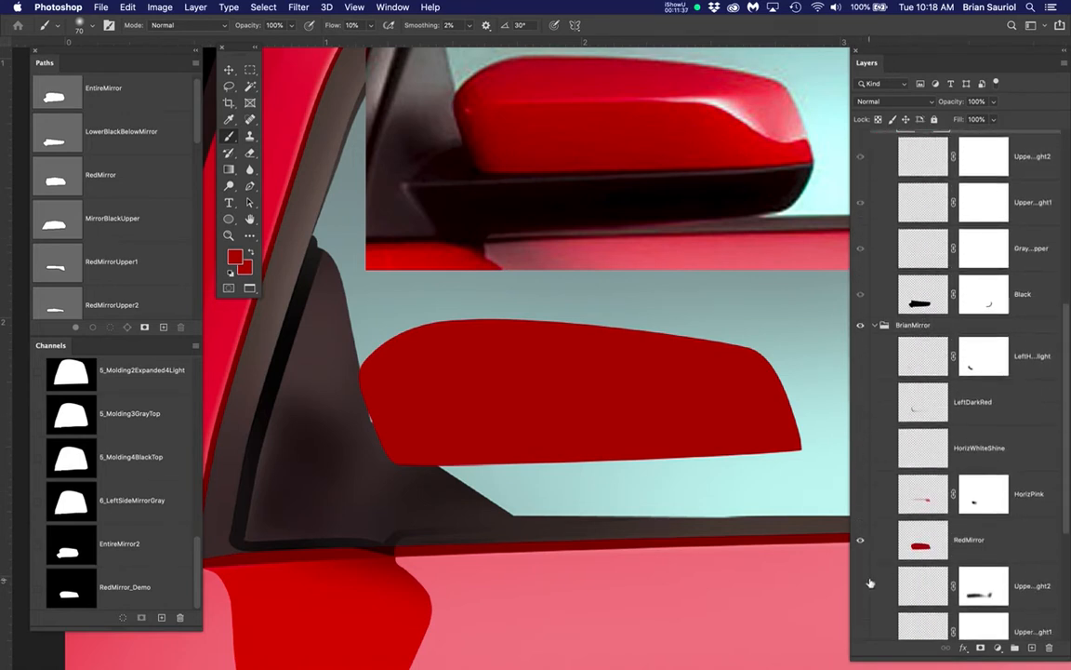
{"action": "left_click", "coordinate": [860, 540]}
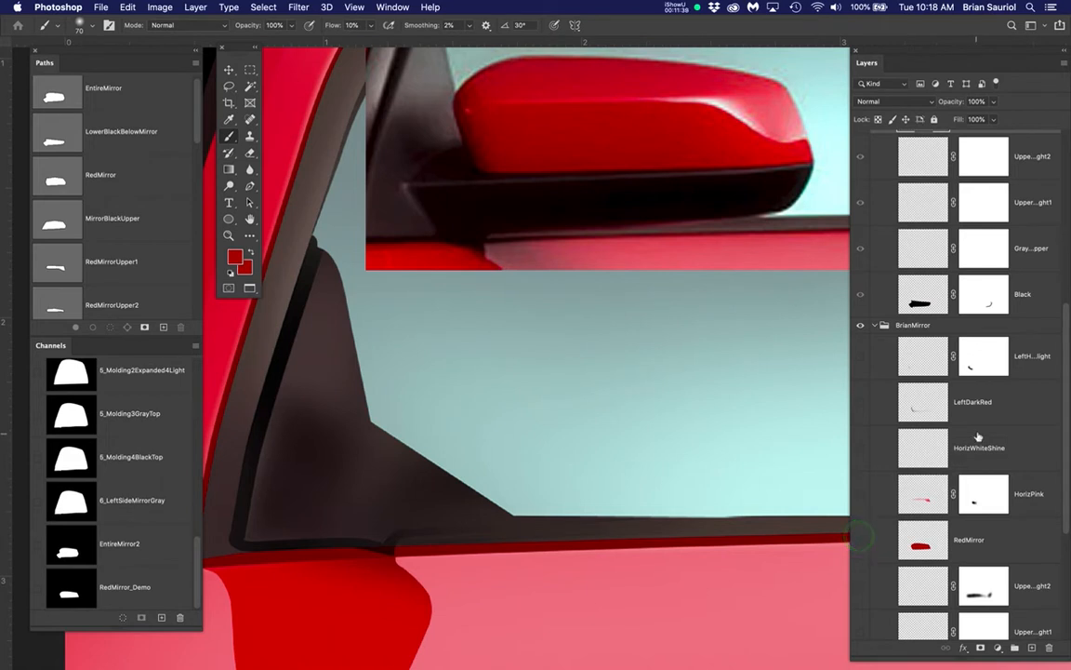
{"action": "scroll", "coordinate": [979, 432], "scroll_direction": "up", "scroll_amount": 3}
{"action": "scroll", "coordinate": [980, 431], "scroll_direction": "up", "scroll_amount": 5}
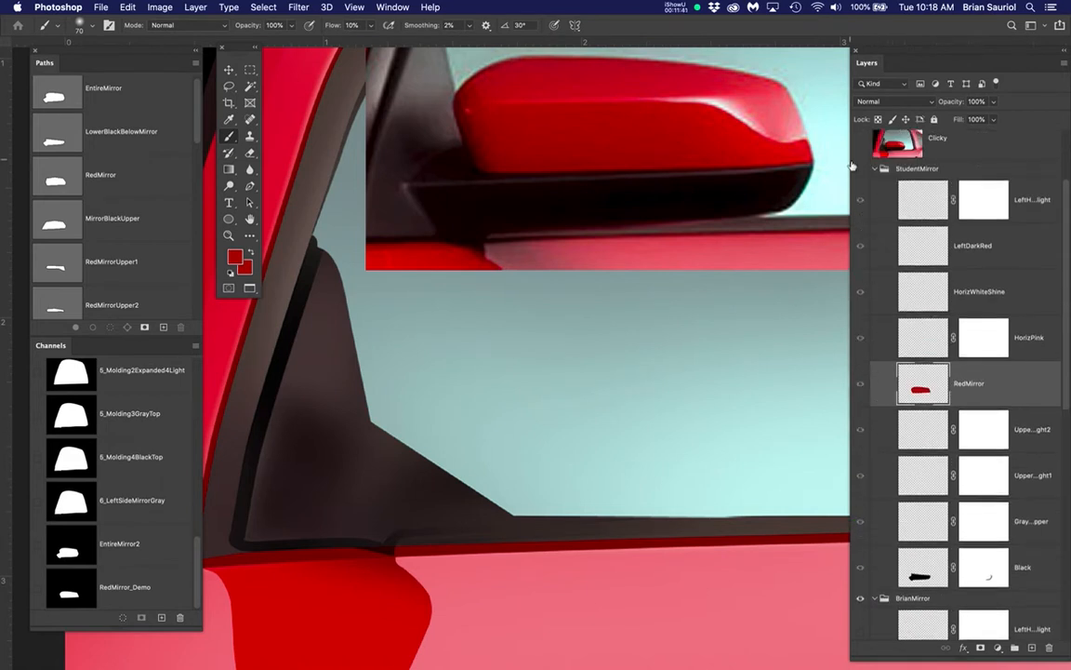
{"action": "left_click", "coordinate": [861, 170]}
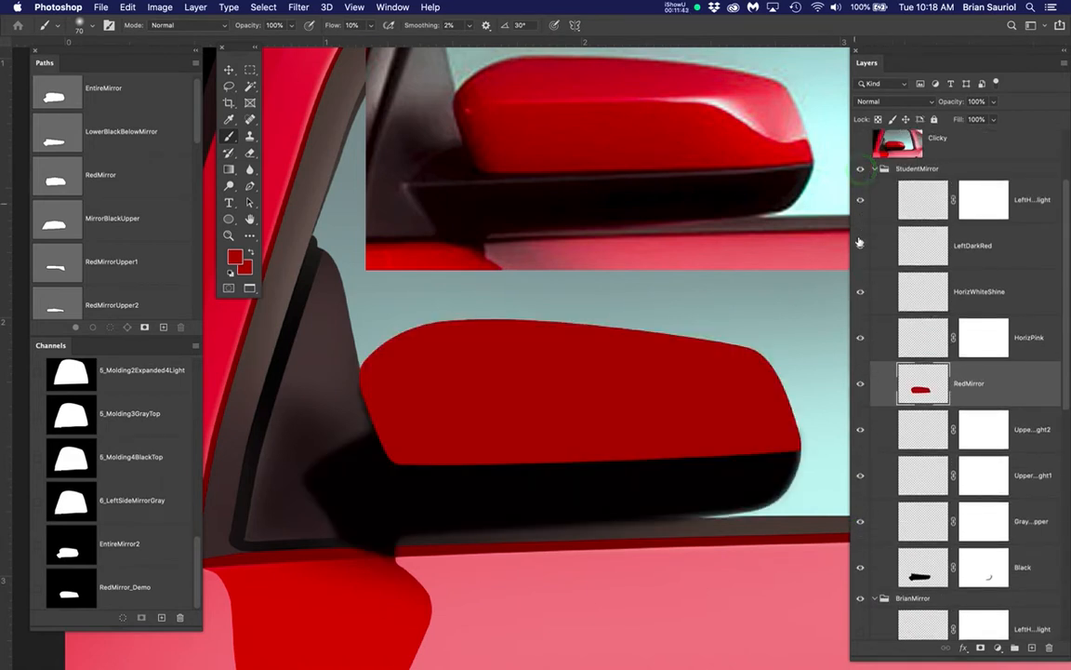
With the StudentMirror group's HorizPink layer active, load the RedMirrorUpper1 path as a selection and intersect it with the EntireMirror path
{"action": "left_click", "coordinate": [1032, 343]}
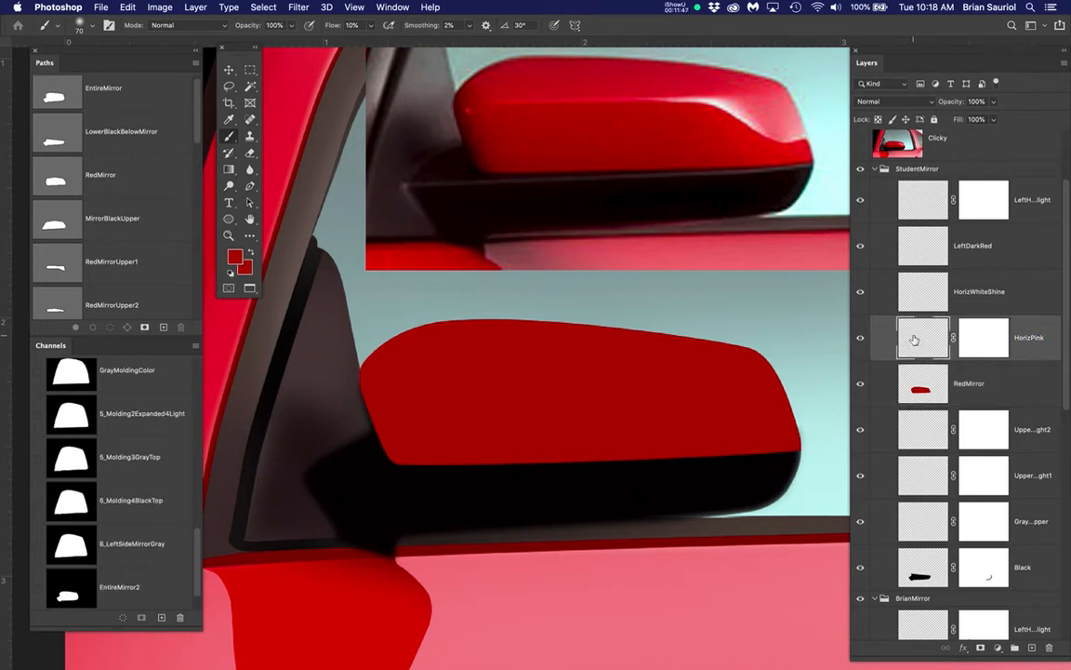
{"action": "left_click", "coordinate": [915, 340]}
{"action": "scroll", "coordinate": [90, 263], "scroll_direction": "down", "scroll_amount": 1}
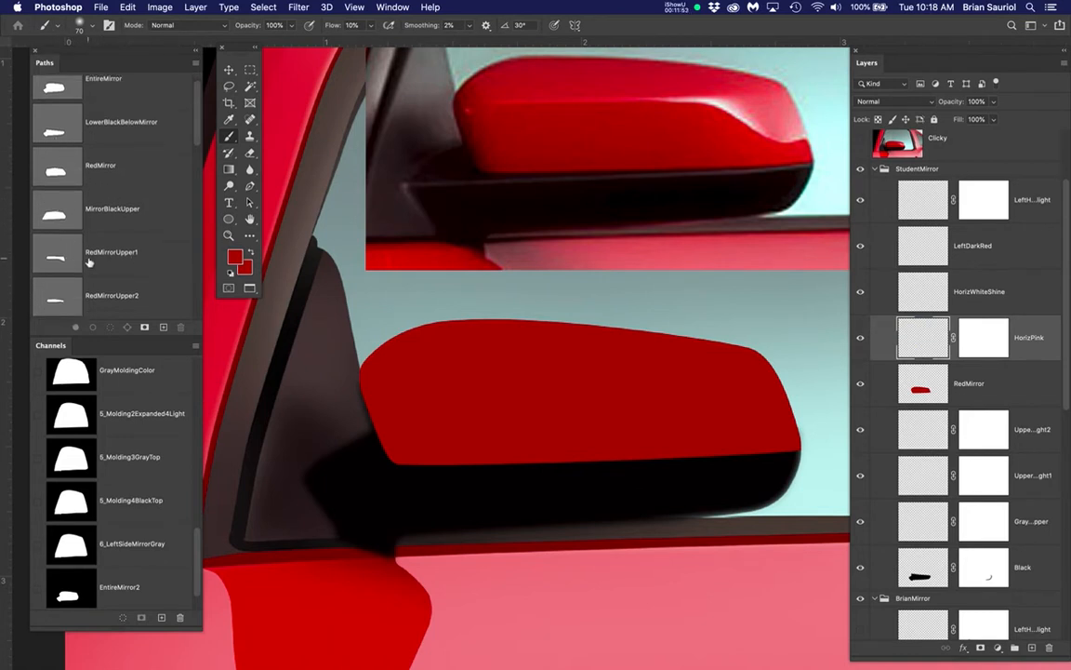
{"action": "left_click", "coordinate": [120, 260]}
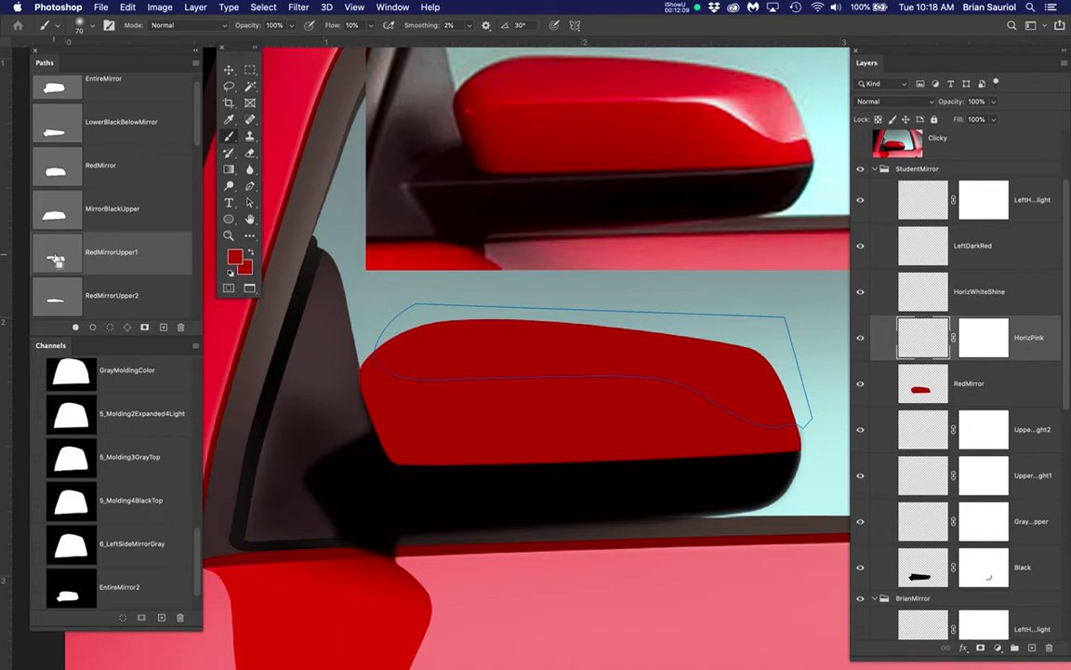
{"action": "left_click", "coordinate": [56, 259], "text": "super"}
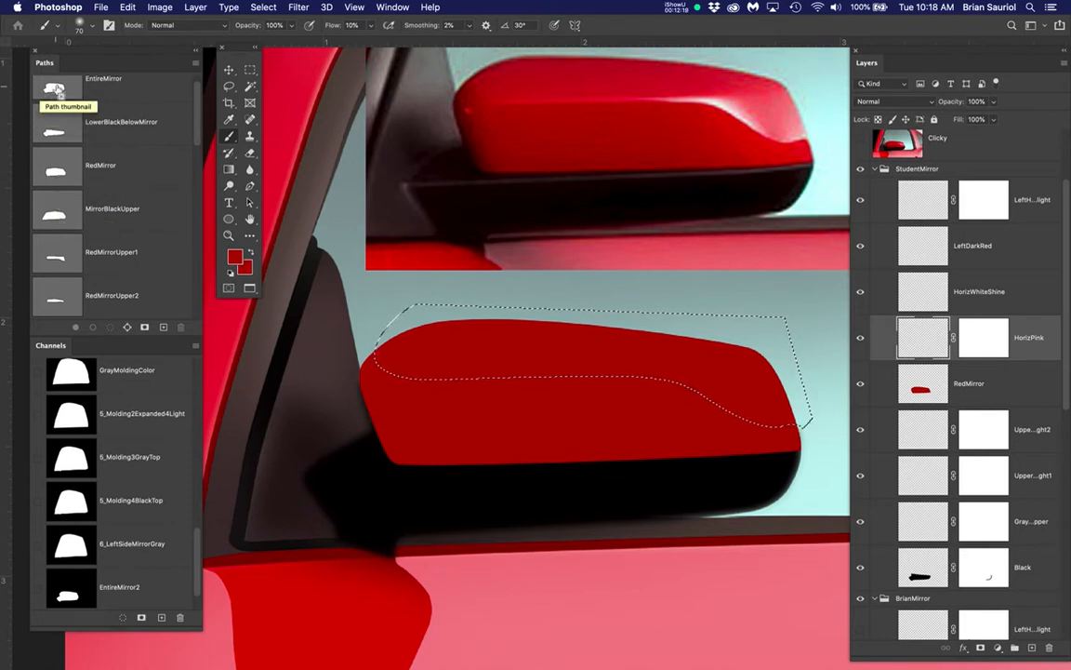
{"action": "left_click", "coordinate": [56, 88], "text": "alt+shift+super"}
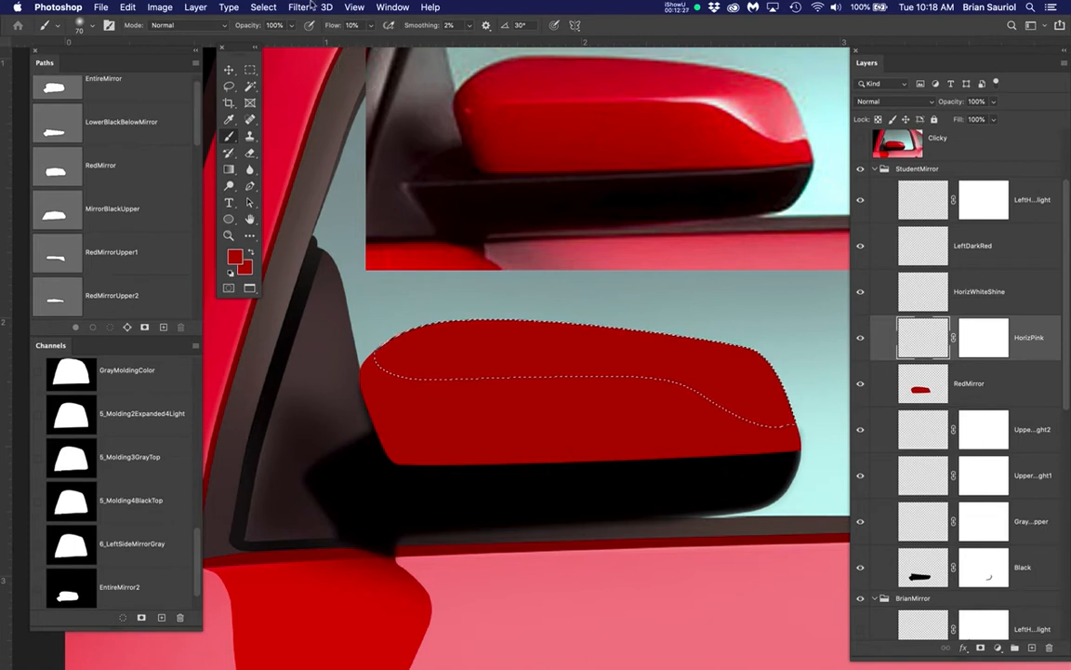
Save the intersected selection as a new channel named UpperHorizon_Demo
{"action": "left_click", "coordinate": [264, 8]}
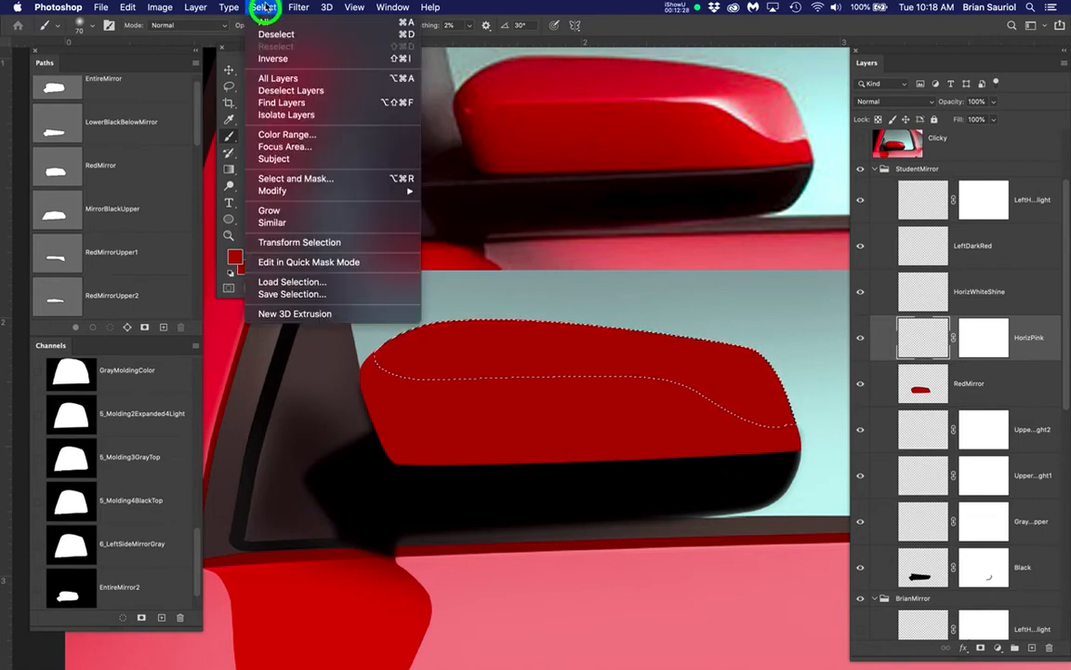
{"action": "left_click", "coordinate": [282, 294]}
{"action": "type", "text": "Upper"}
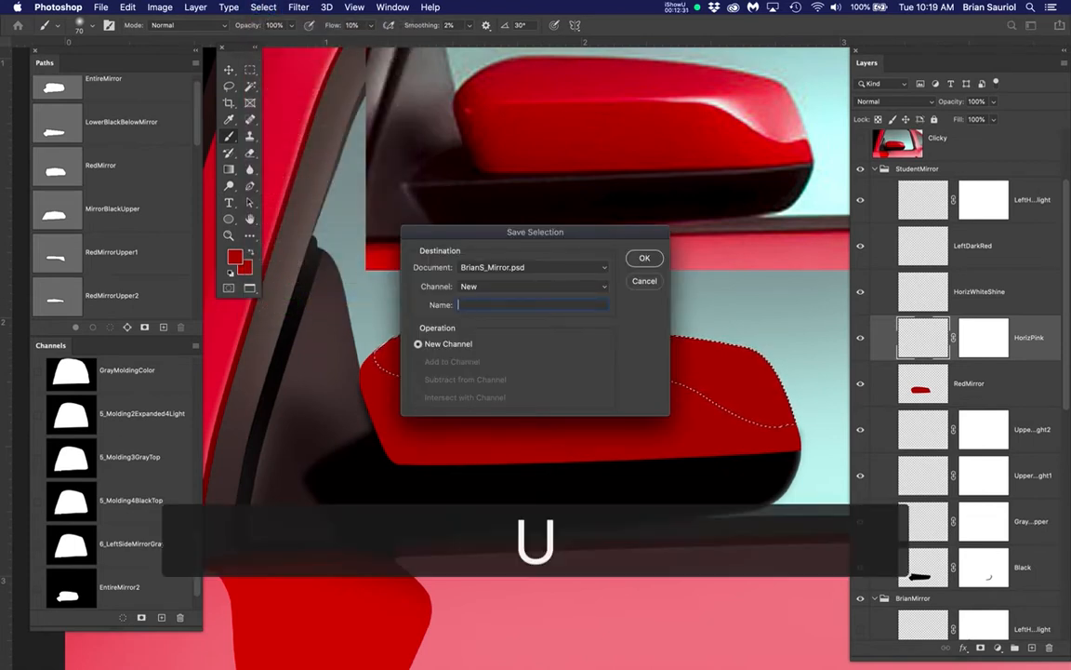
{"action": "type", "text": "H"}
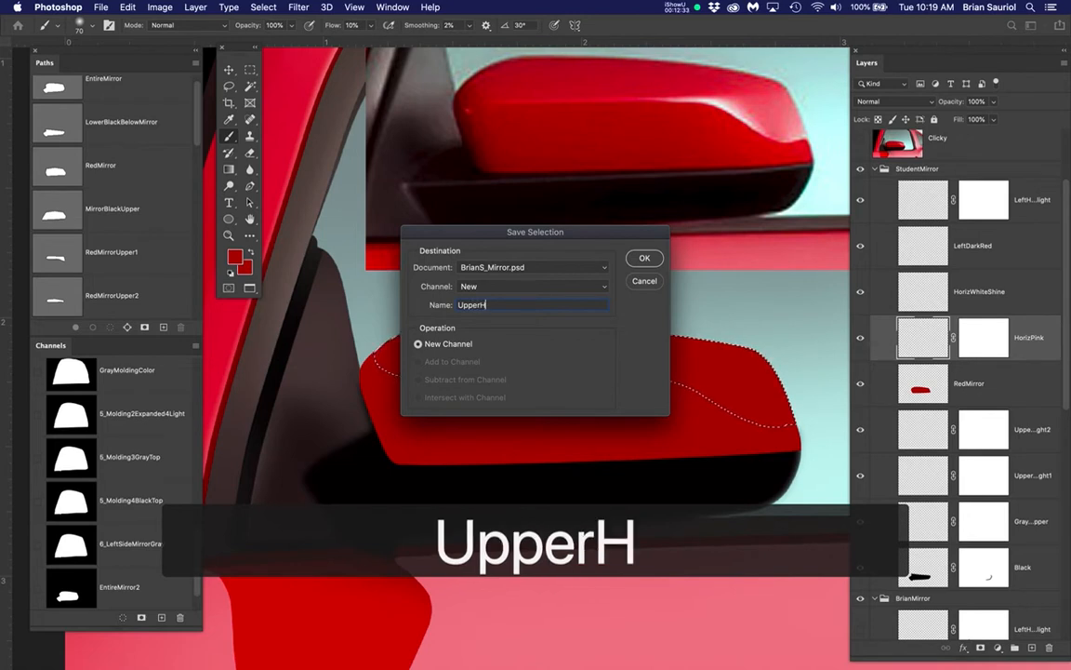
{"action": "type", "text": "orizo"}
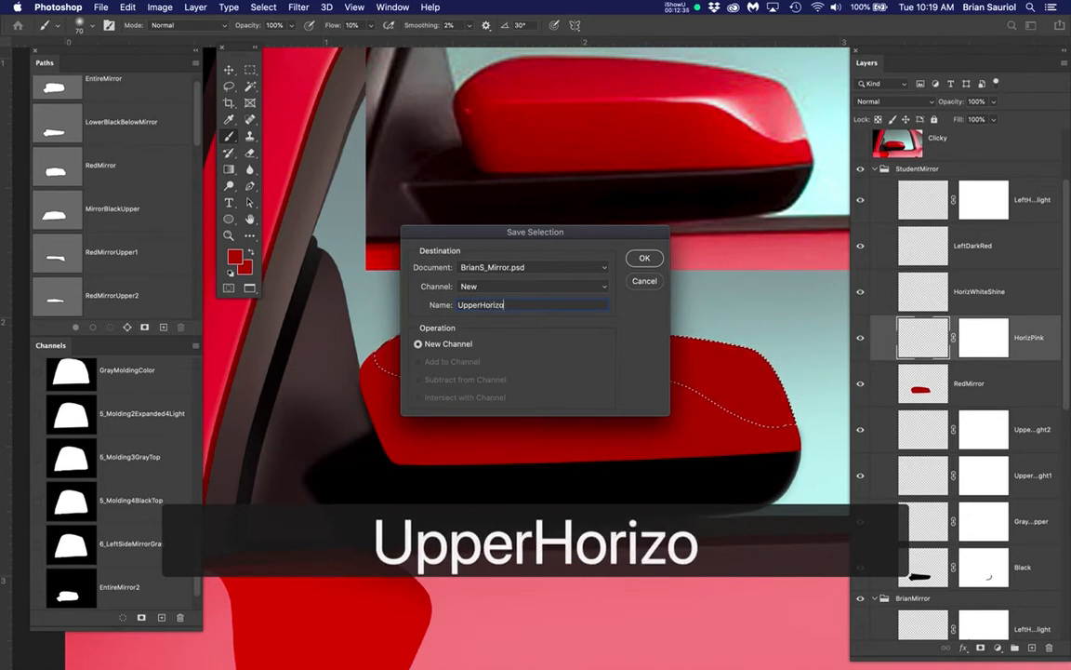
{"action": "type", "text": "n_Demo"}
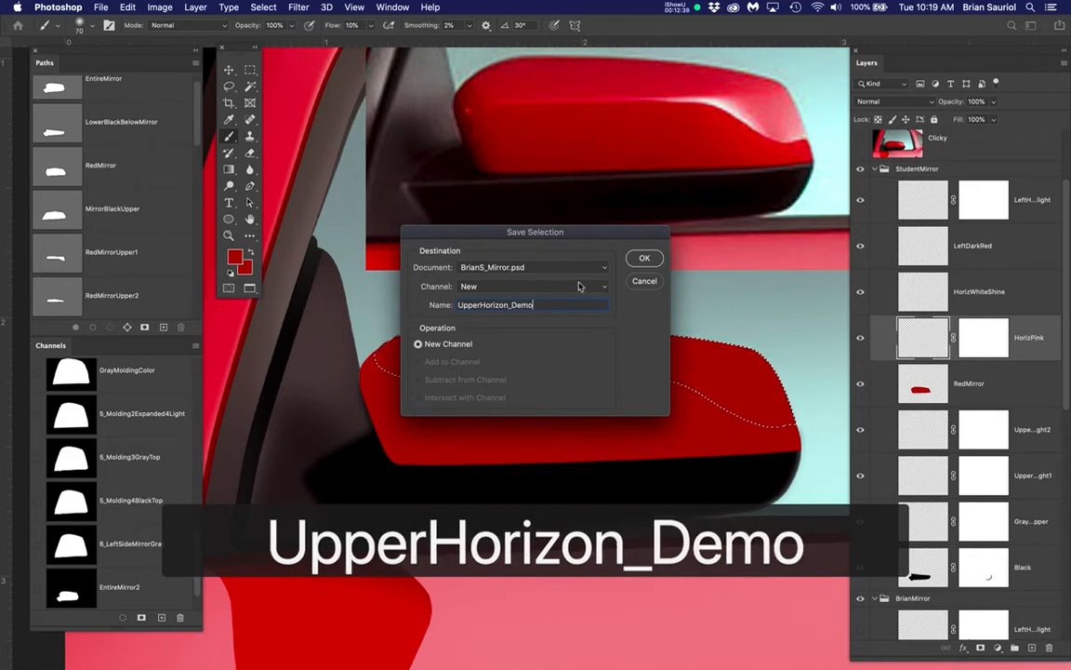
{"action": "left_click", "coordinate": [645, 260]}
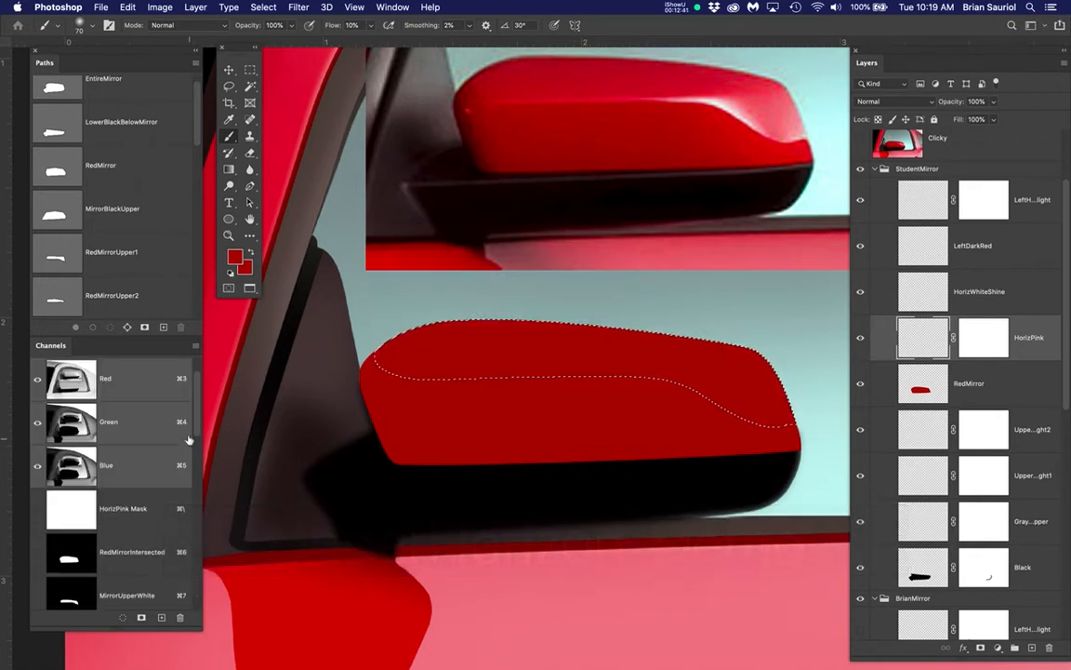
{"action": "mouse_move", "coordinate": [195, 423]}
{"action": "left_mouse_down"}
{"action": "mouse_move", "coordinate": [199, 586]}
{"action": "mouse_move", "coordinate": [197, 376]}
{"action": "left_mouse_up"}
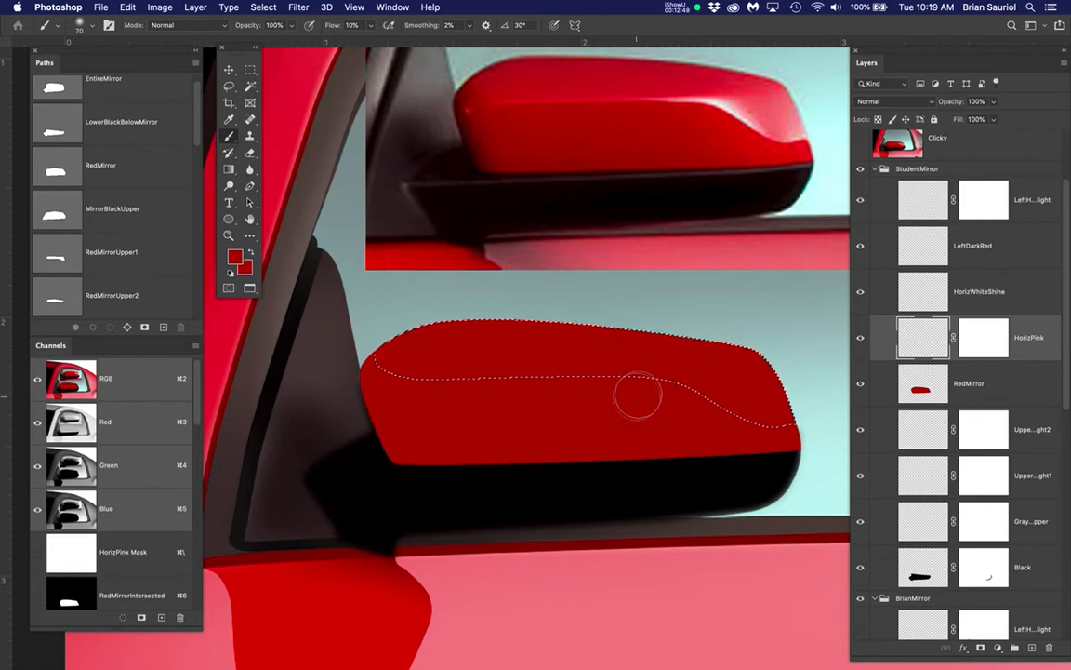
Sample a light pink from the reference mirror's highlight as the foreground color for the Brush and hide the selection outline
{"action": "scroll", "coordinate": [641, 389], "scroll_direction": "up", "scroll_amount": 3}
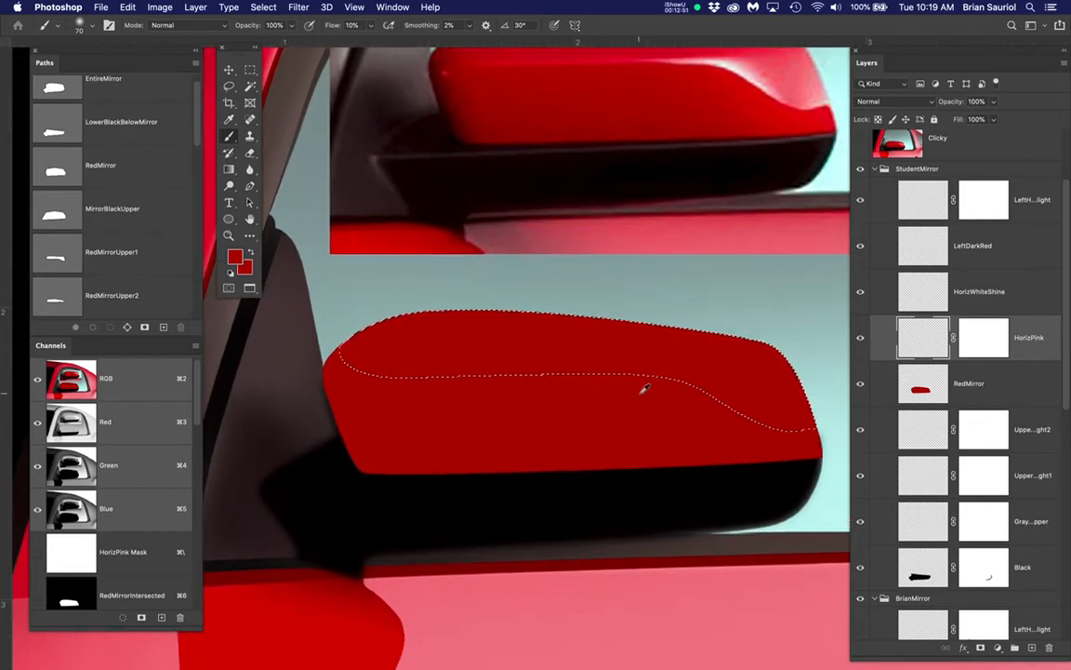
{"action": "left_click_drag", "start_coordinate": [660, 377], "coordinate": [616, 459]}
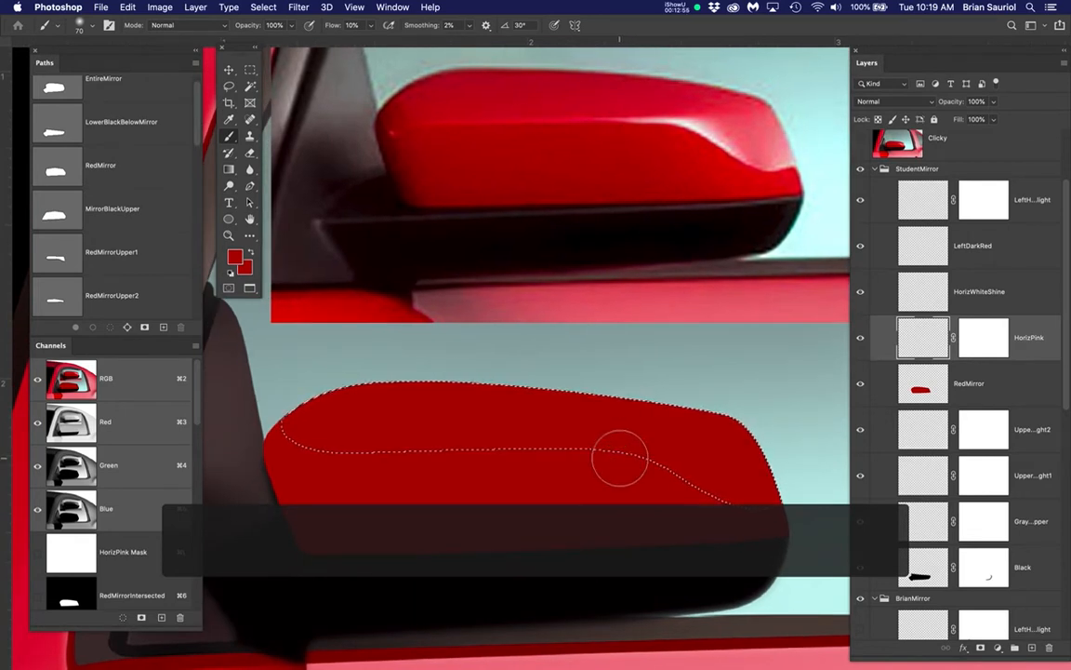
{"action": "key", "text": "b"}
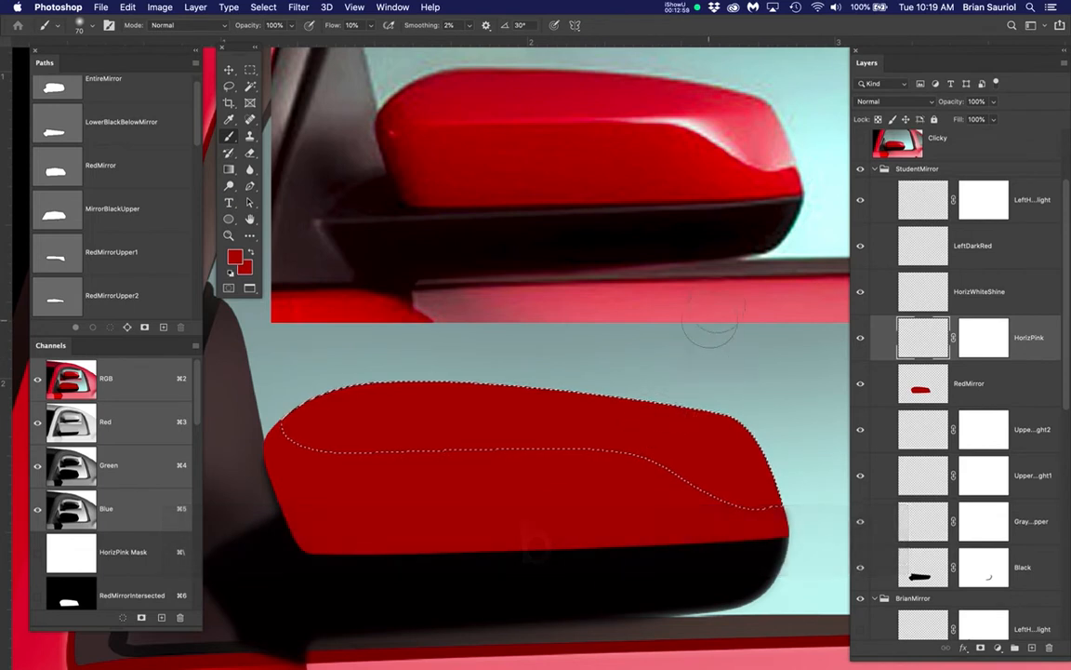
{"action": "left_click", "coordinate": [758, 138], "text": "alt"}
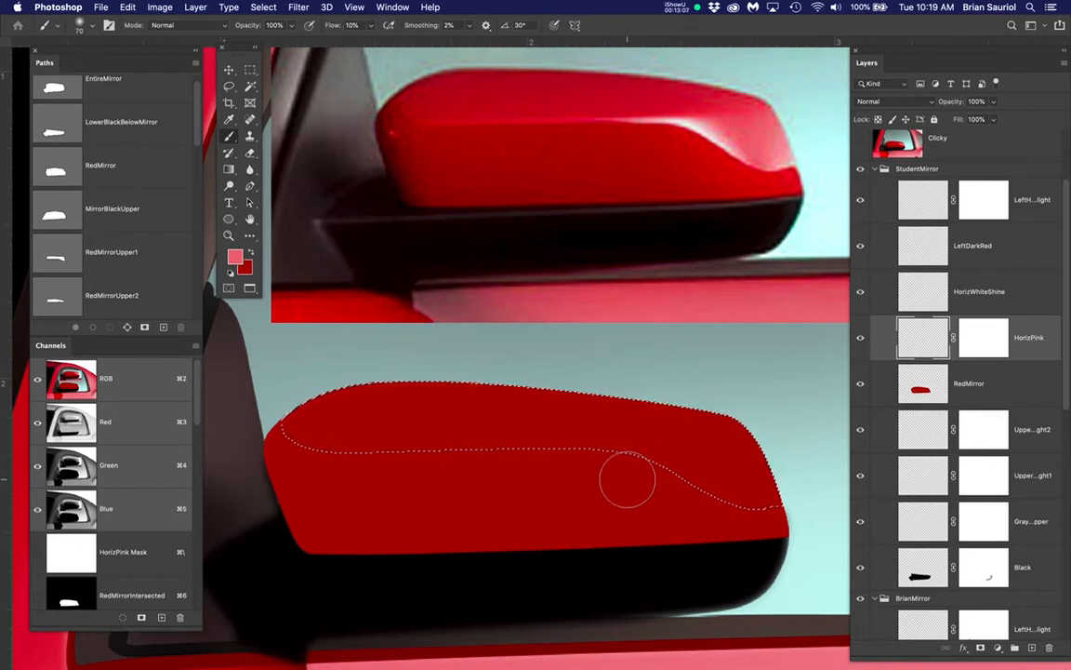
{"action": "key", "text": "super+h"}
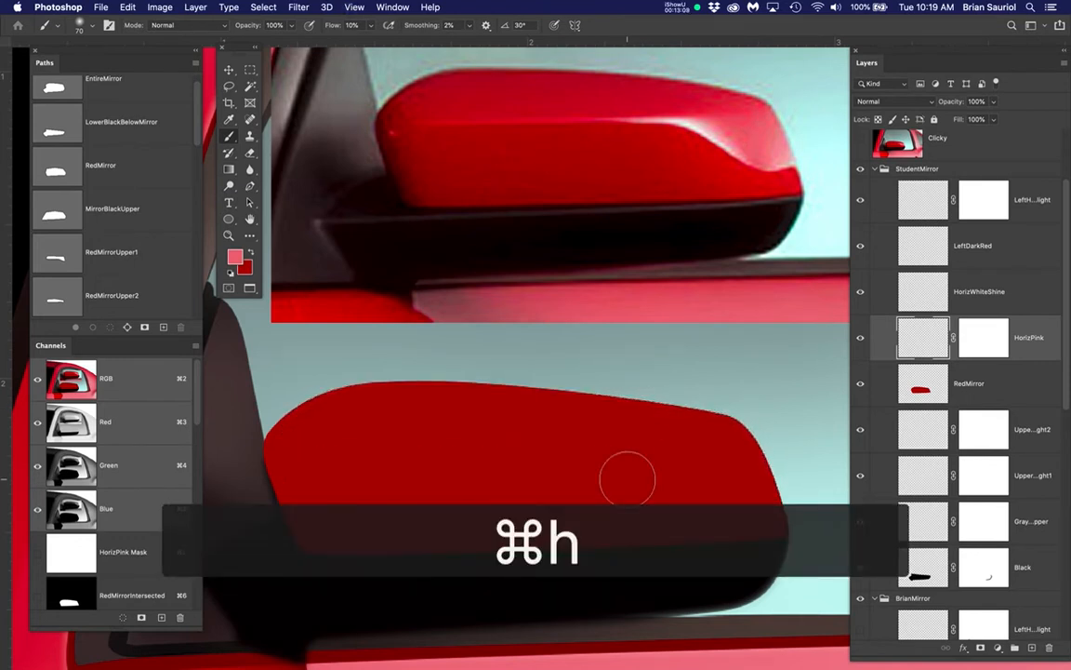
Brush a faint pink over the upper mirror selection on HorizPink with a 70 px, 0% hardness brush at 10% flow
{"action": "left_click", "coordinate": [354, 25]}
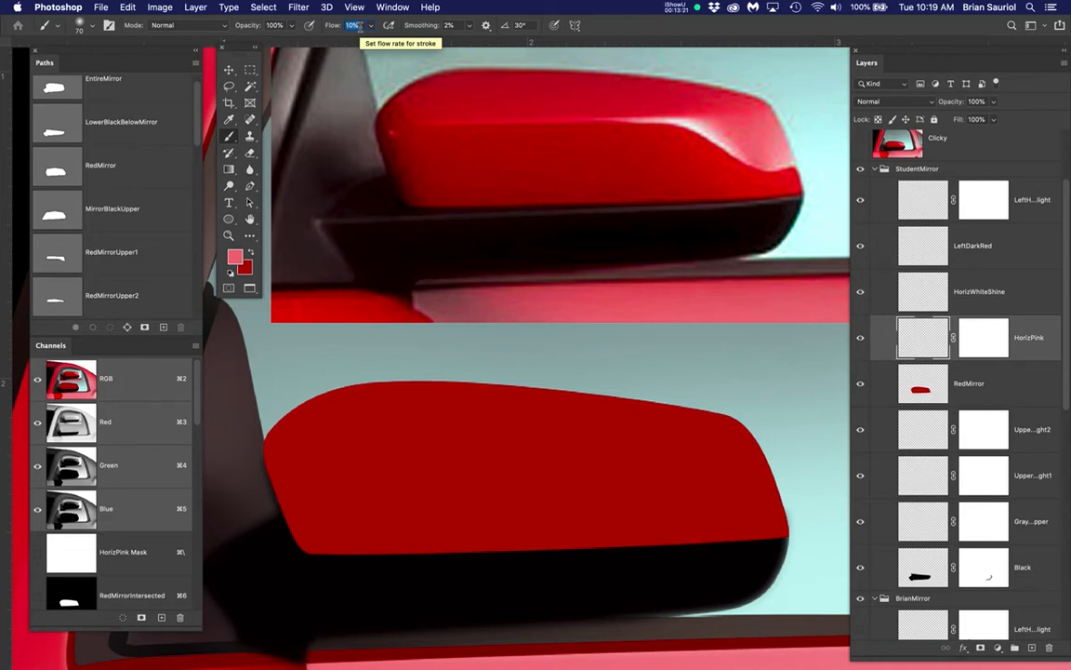
{"action": "right_click", "coordinate": [523, 476]}
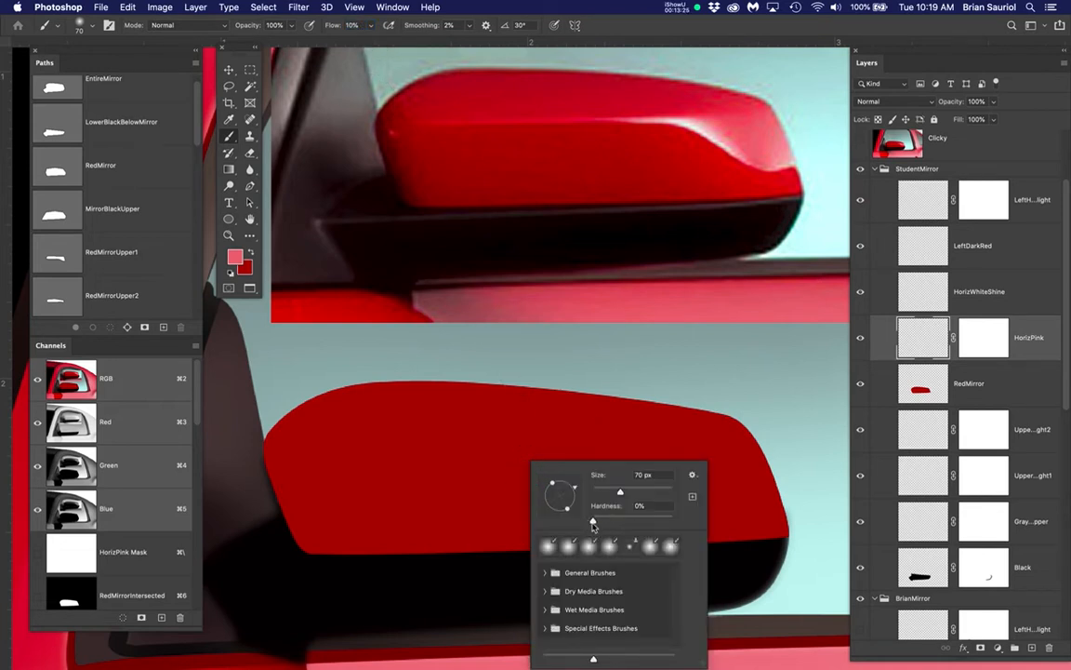
{"action": "key", "text": "Return"}
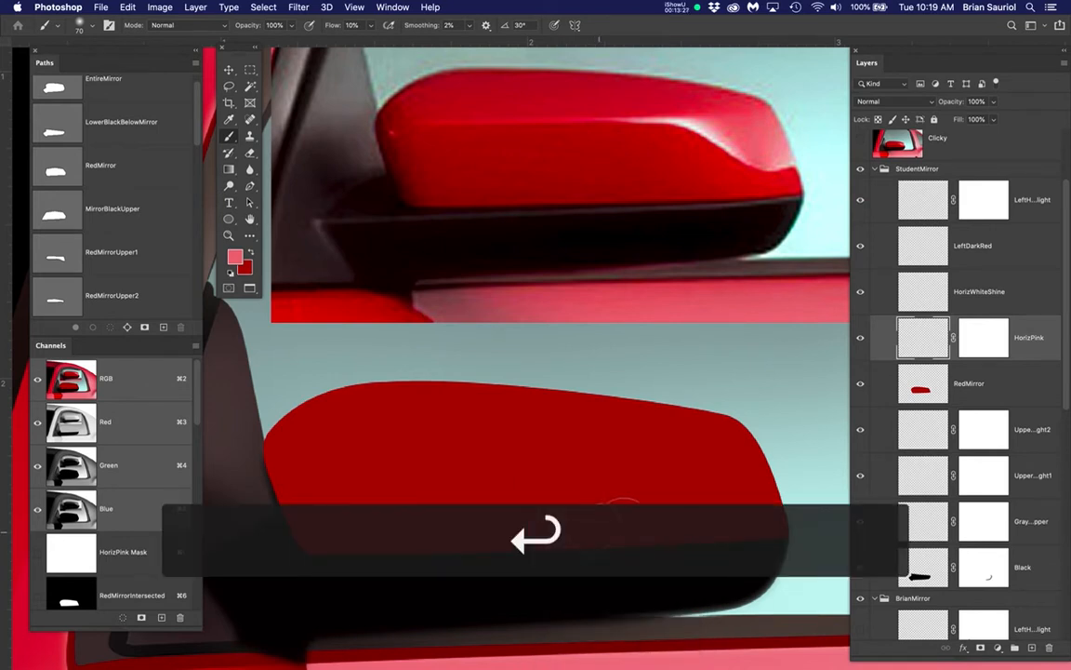
{"action": "left_click_drag", "start_coordinate": [455, 494], "coordinate": [628, 473]}
{"action": "mouse_move", "coordinate": [692, 493]}
{"action": "left_mouse_down"}
{"action": "mouse_move", "coordinate": [749, 515]}
{"action": "mouse_move", "coordinate": [603, 466]}
{"action": "mouse_move", "coordinate": [490, 454]}
{"action": "mouse_move", "coordinate": [359, 470]}
{"action": "mouse_move", "coordinate": [313, 494]}
{"action": "left_mouse_up"}
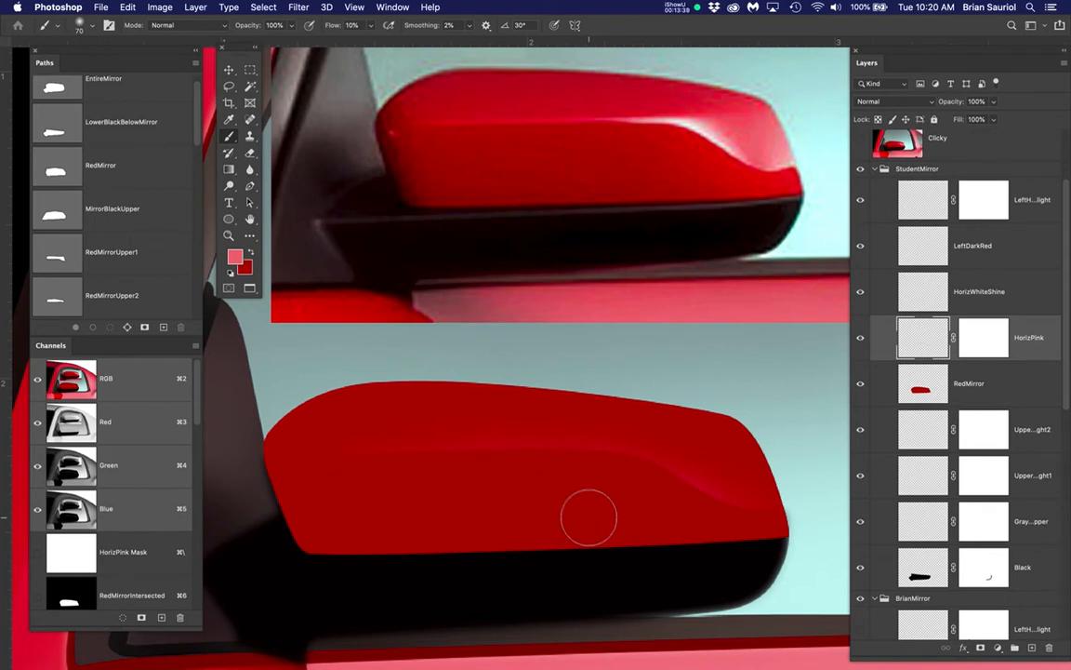
Check the strokes against the selection outline, hide it again, and build up pink over the curved outer end of the mirror's highlight
{"action": "key", "text": "super+h"}
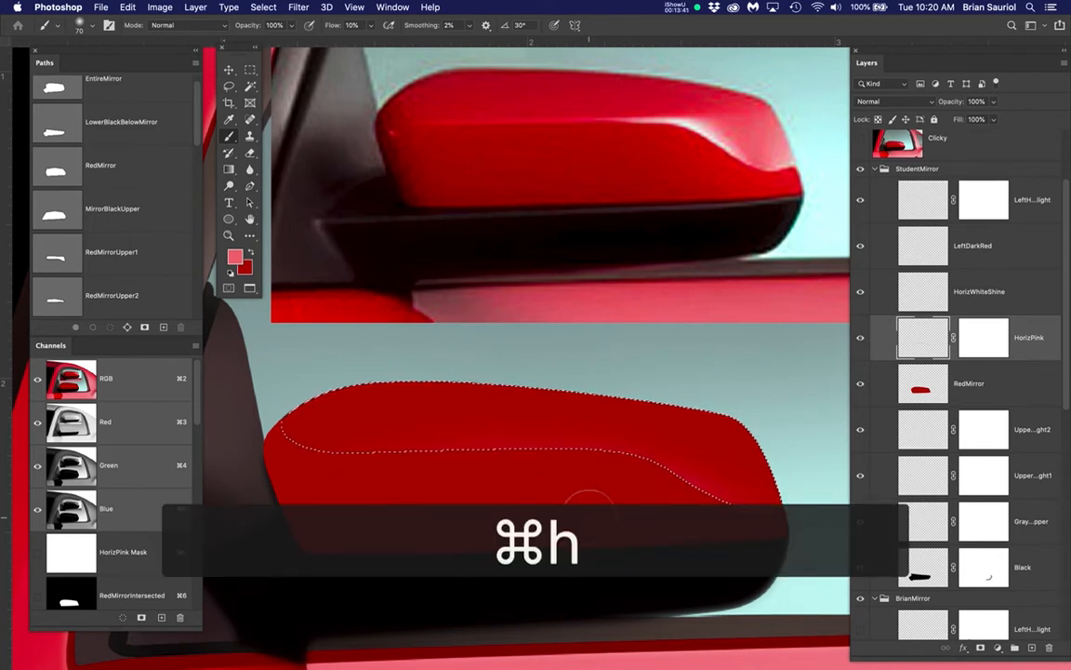
{"action": "key", "text": "super+h"}
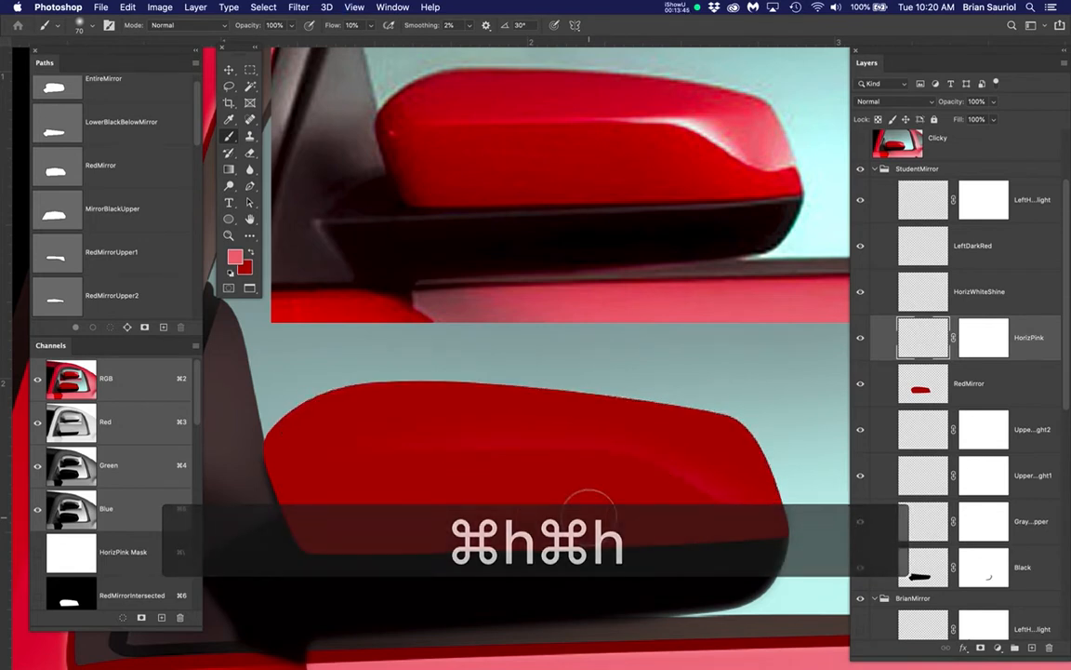
{"action": "key", "text": "super+h"}
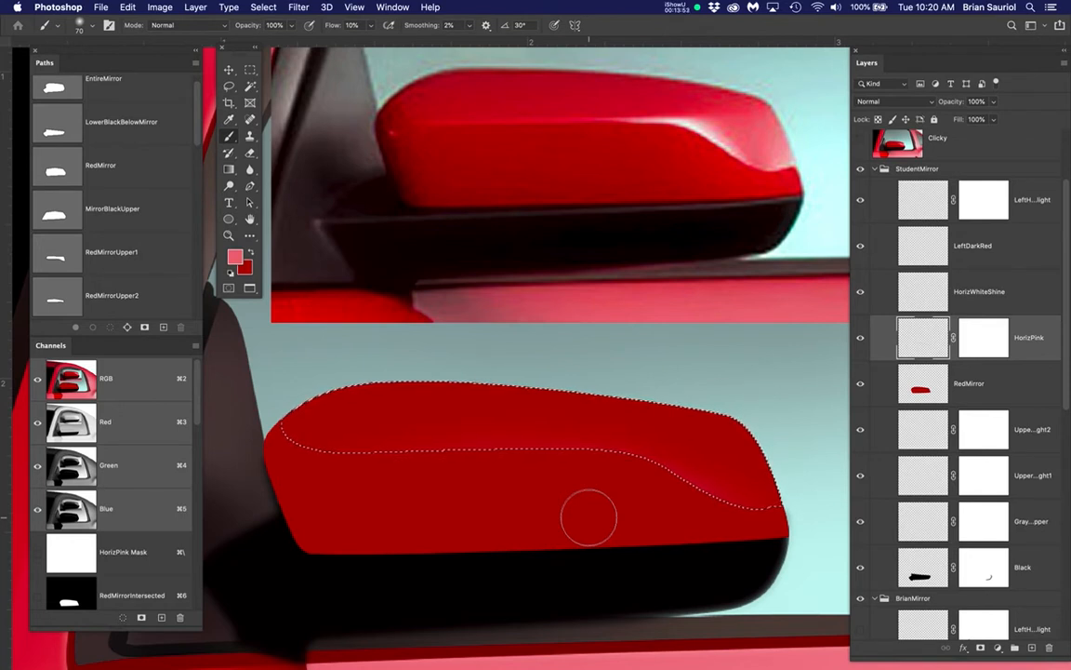
{"action": "key", "text": "super+h"}
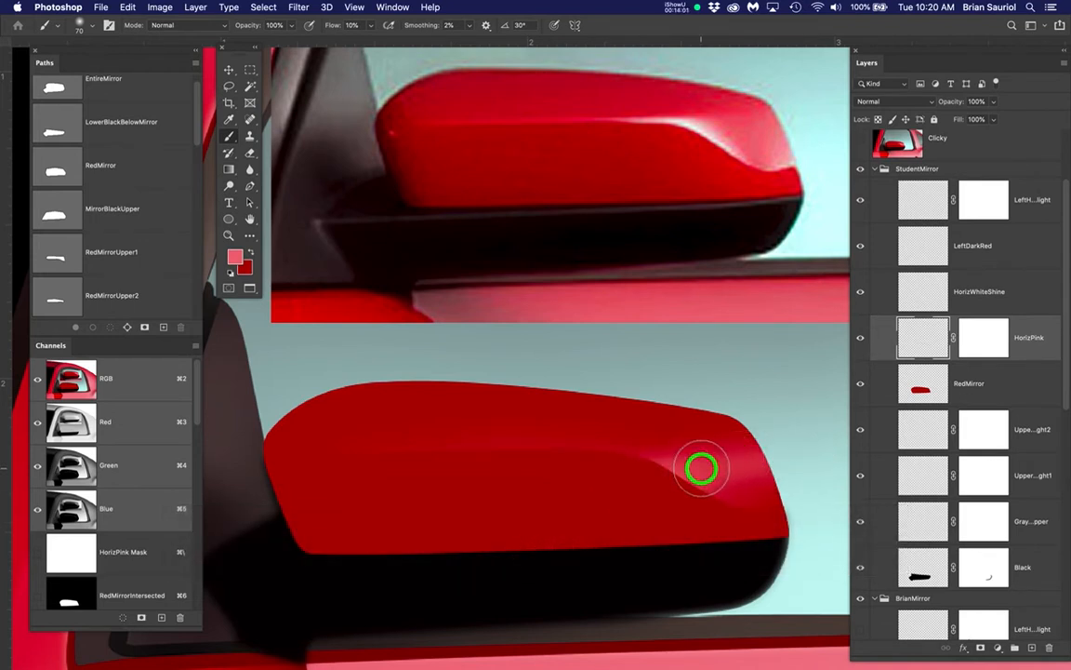
{"action": "left_click_drag", "start_coordinate": [701, 468], "coordinate": [801, 476]}
{"action": "left_click_drag", "start_coordinate": [658, 479], "coordinate": [803, 483]}
{"action": "left_click_drag", "start_coordinate": [708, 502], "coordinate": [812, 509]}
{"action": "left_click_drag", "start_coordinate": [716, 508], "coordinate": [780, 510]}
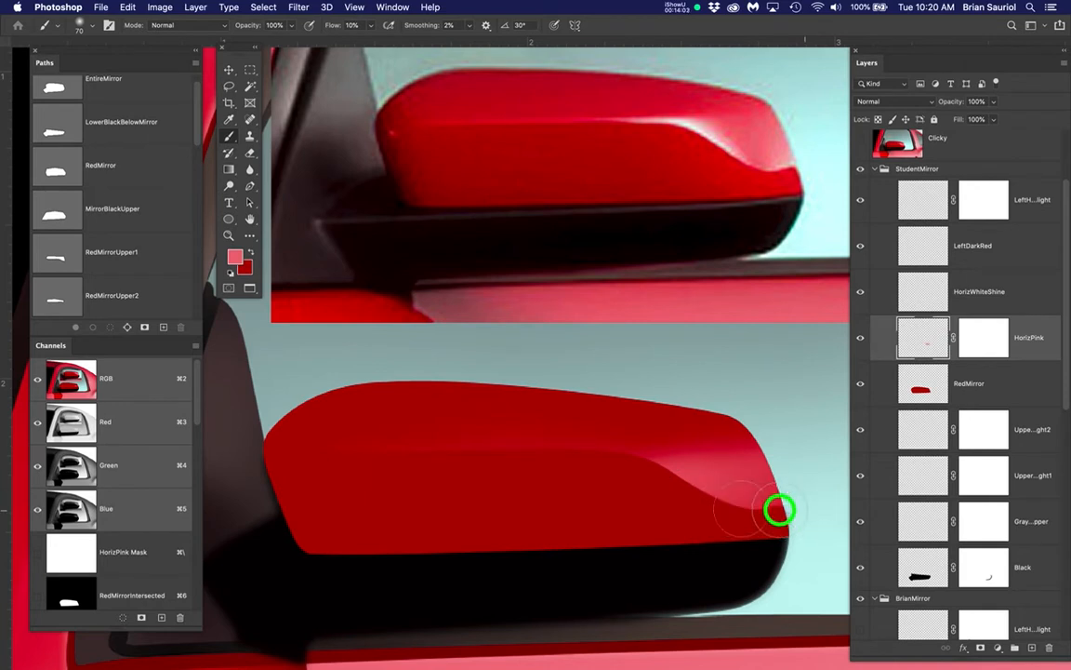
{"action": "mouse_move", "coordinate": [811, 453]}
{"action": "left_mouse_down"}
{"action": "mouse_move", "coordinate": [620, 452]}
{"action": "mouse_move", "coordinate": [554, 469]}
{"action": "left_mouse_up"}
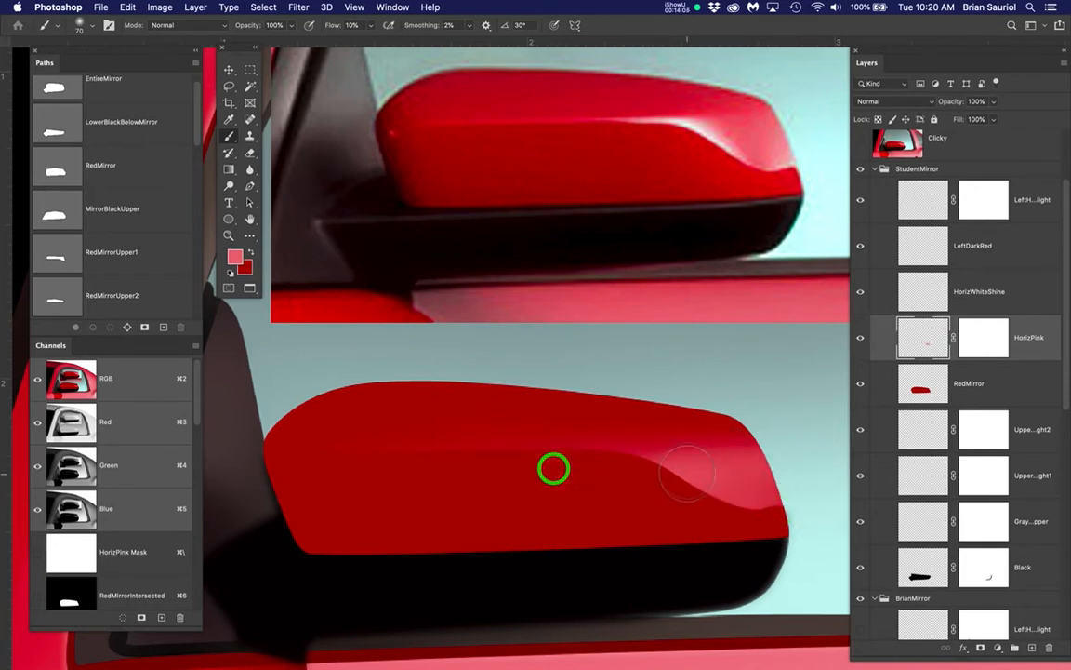
Enlarge the brush to 100 px and blend soft pink across the upper mirror from its outer end to the window side
{"action": "key", "text": "bracketright"}
{"action": "key", "text": "bracketright"}
{"action": "key", "text": "bracketright"}
{"action": "left_click", "coordinate": [779, 445]}
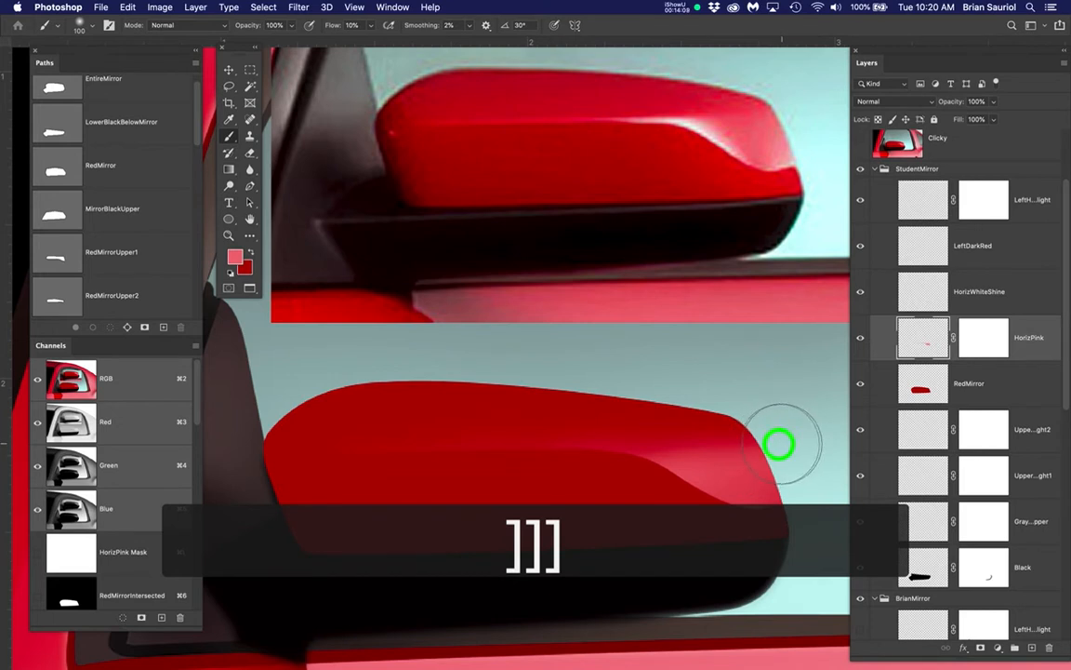
{"action": "left_click_drag", "start_coordinate": [779, 445], "coordinate": [553, 414]}
{"action": "left_click", "coordinate": [718, 433]}
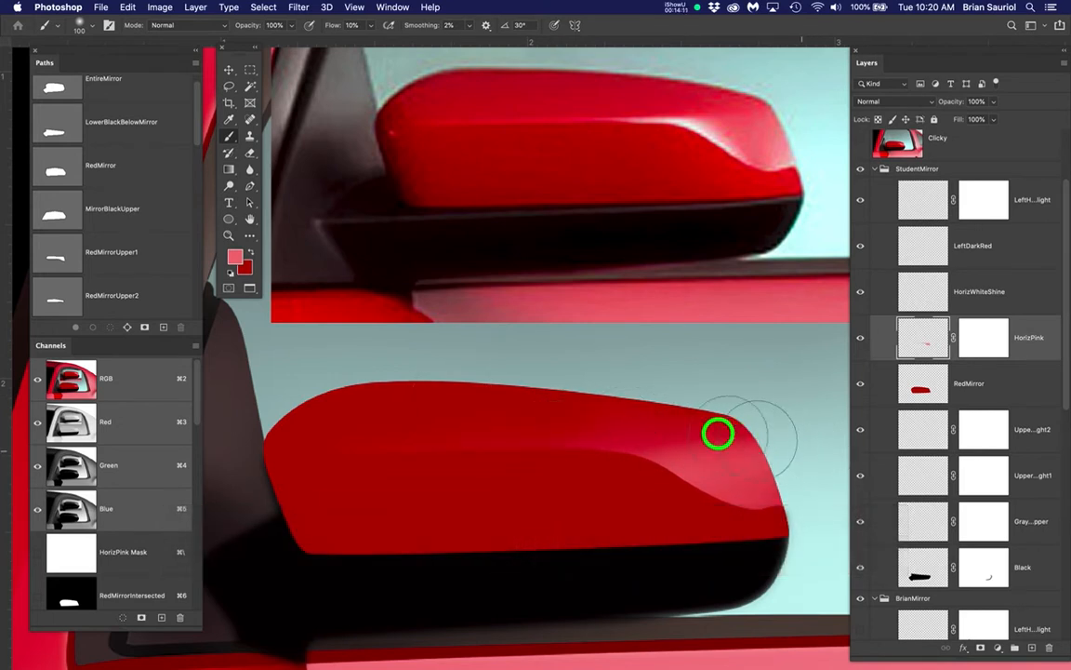
{"action": "left_click_drag", "start_coordinate": [718, 433], "coordinate": [516, 412]}
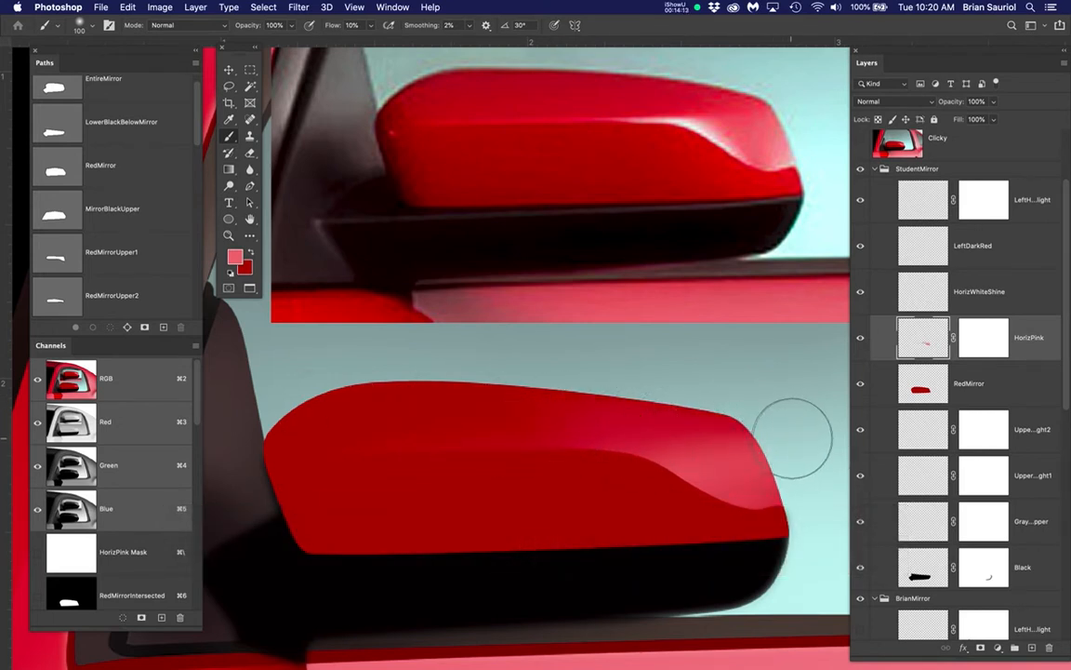
{"action": "left_click_drag", "start_coordinate": [717, 431], "coordinate": [402, 401]}
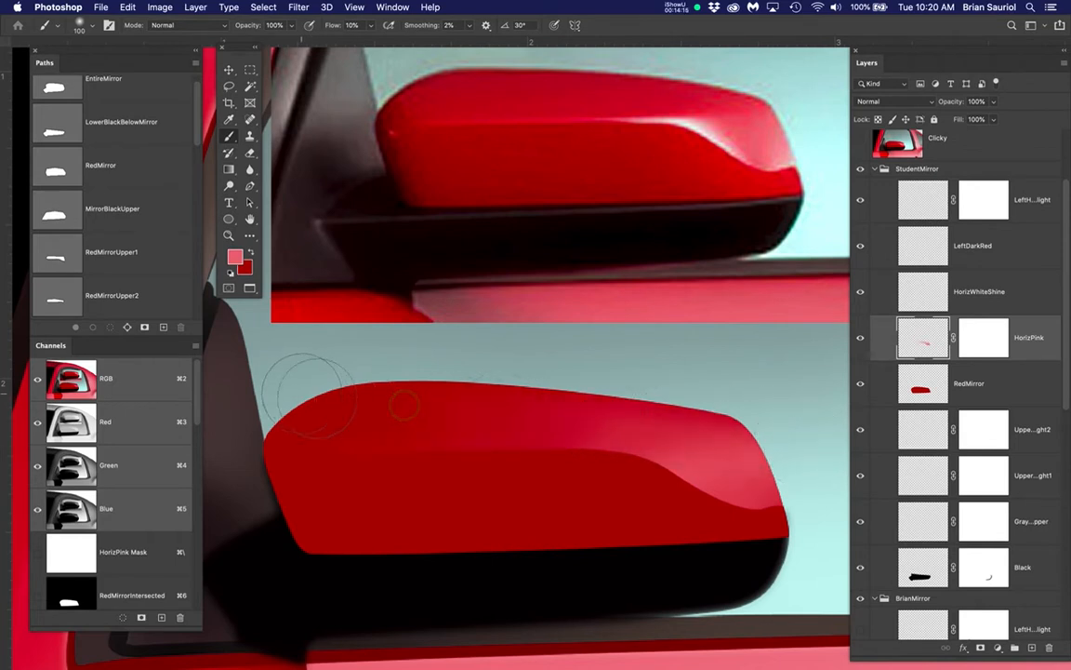
{"action": "mouse_move", "coordinate": [681, 433]}
{"action": "left_mouse_down"}
{"action": "mouse_move", "coordinate": [555, 427]}
{"action": "mouse_move", "coordinate": [276, 446]}
{"action": "left_mouse_up"}
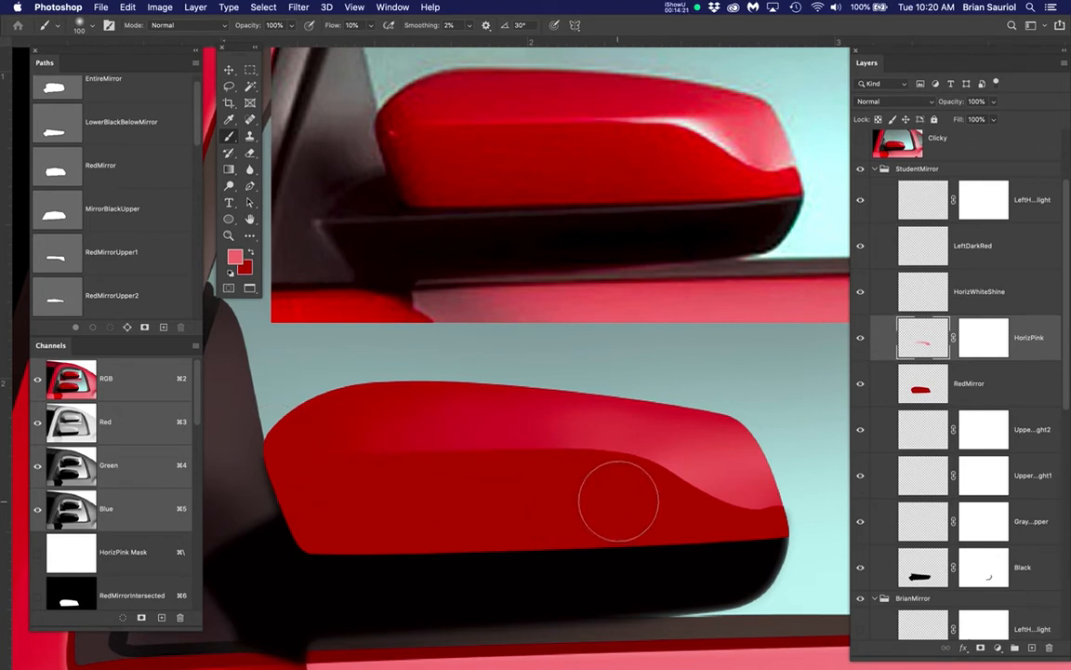
Reduce the brush to 50 px and touch up the pink along the curved lower edge of the highlight
{"action": "key", "text": "bracketleft"}
{"action": "key", "text": "bracketleft"}
{"action": "key", "text": "bracketleft"}
{"action": "key", "text": "bracketleft"}
{"action": "key", "text": "bracketleft"}
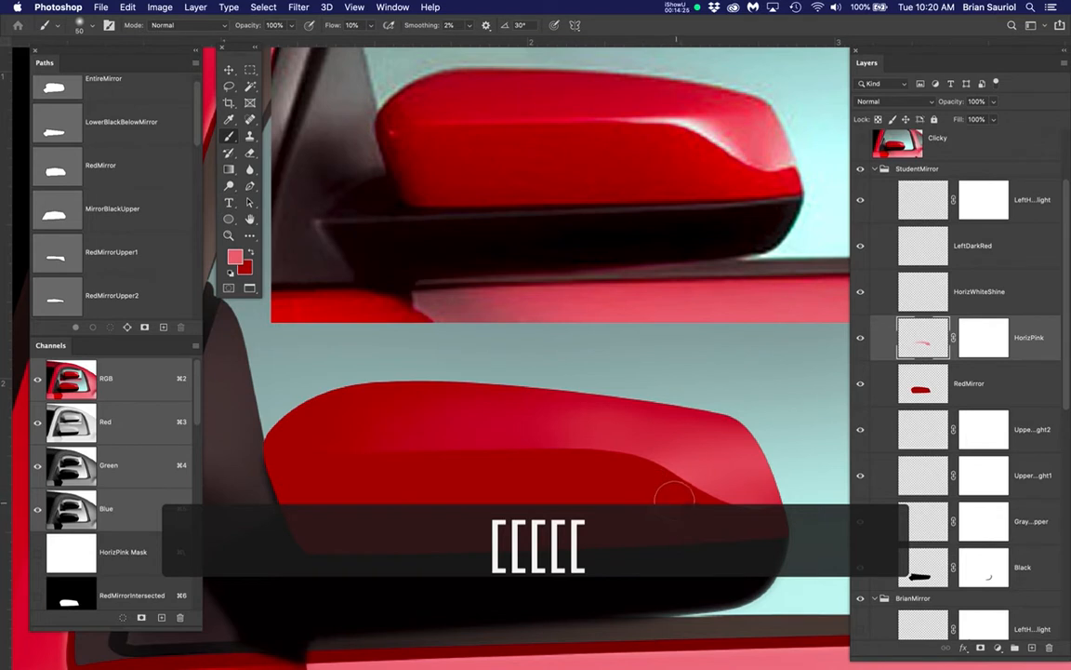
{"action": "mouse_move", "coordinate": [675, 498]}
{"action": "left_mouse_down"}
{"action": "mouse_move", "coordinate": [587, 460]}
{"action": "mouse_move", "coordinate": [348, 481]}
{"action": "mouse_move", "coordinate": [598, 460]}
{"action": "mouse_move", "coordinate": [512, 456]}
{"action": "mouse_move", "coordinate": [411, 475]}
{"action": "mouse_move", "coordinate": [532, 461]}
{"action": "mouse_move", "coordinate": [650, 483]}
{"action": "left_mouse_up"}
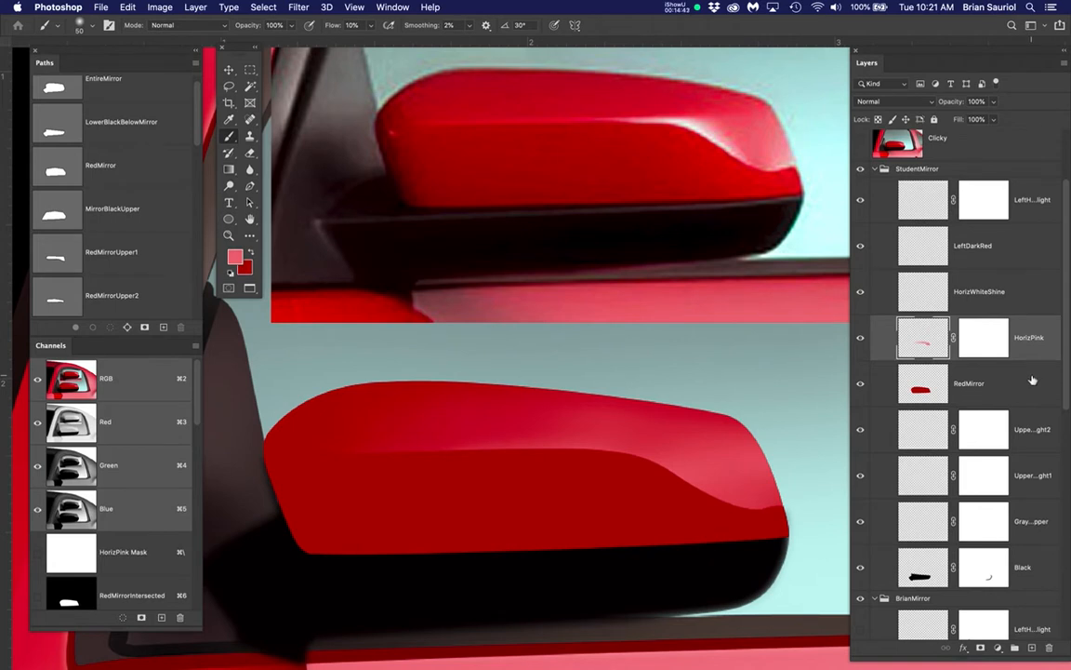
Activate the HorizWhiteShine layer, sample near-white from the reference mirror's shine as the foreground color, and set the Brush to 40 px
{"action": "left_click", "coordinate": [989, 296]}
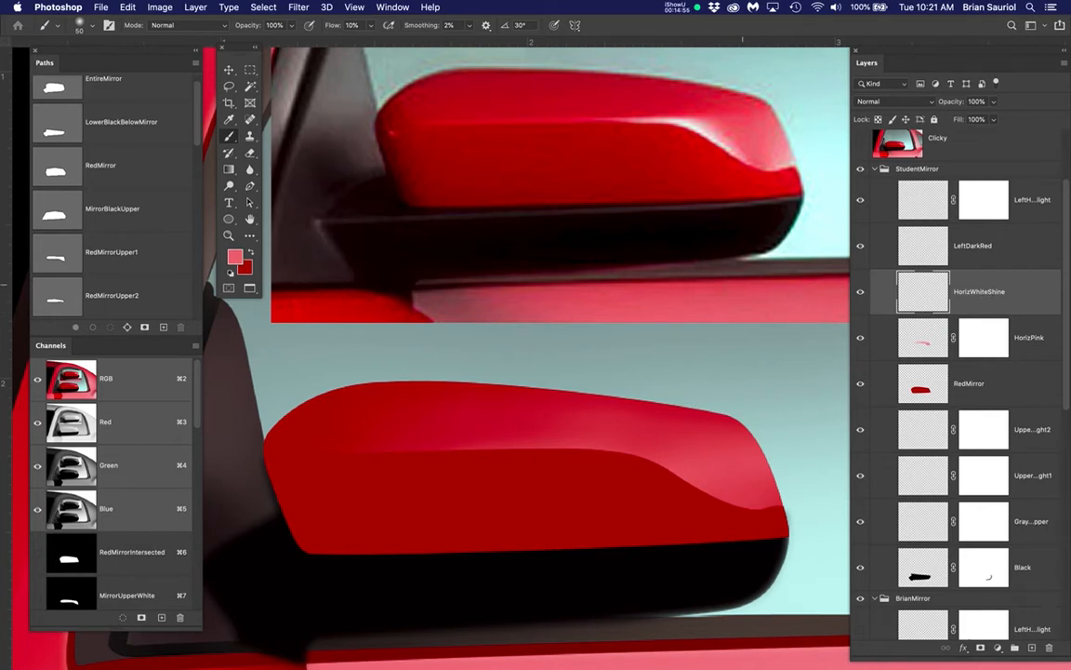
{"action": "key", "text": "b"}
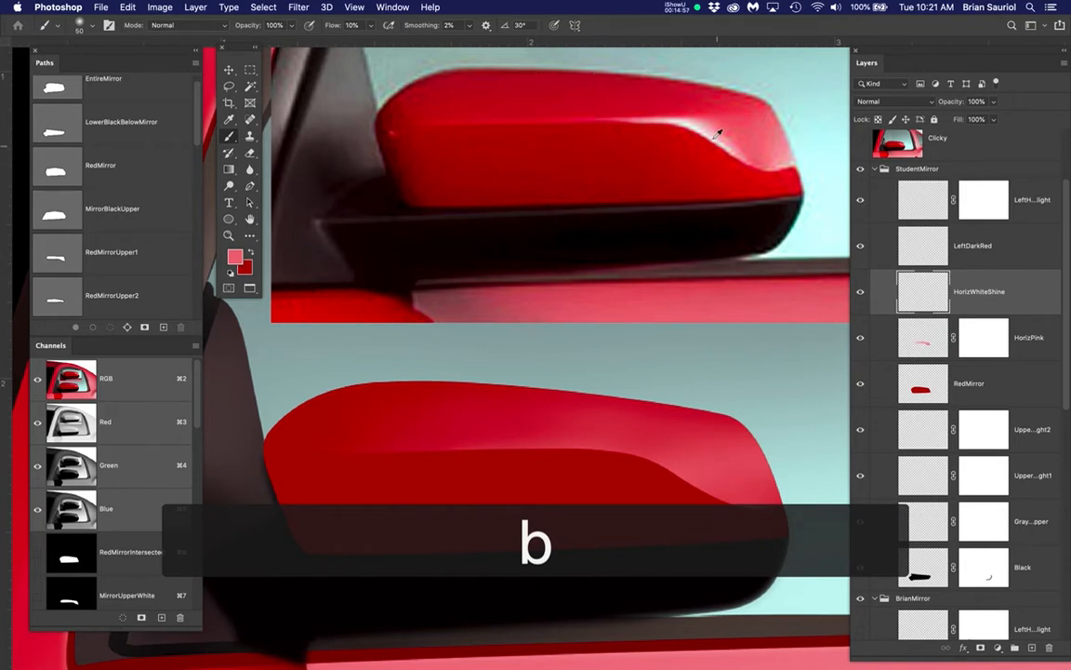
{"action": "left_click", "coordinate": [688, 121], "text": "alt"}
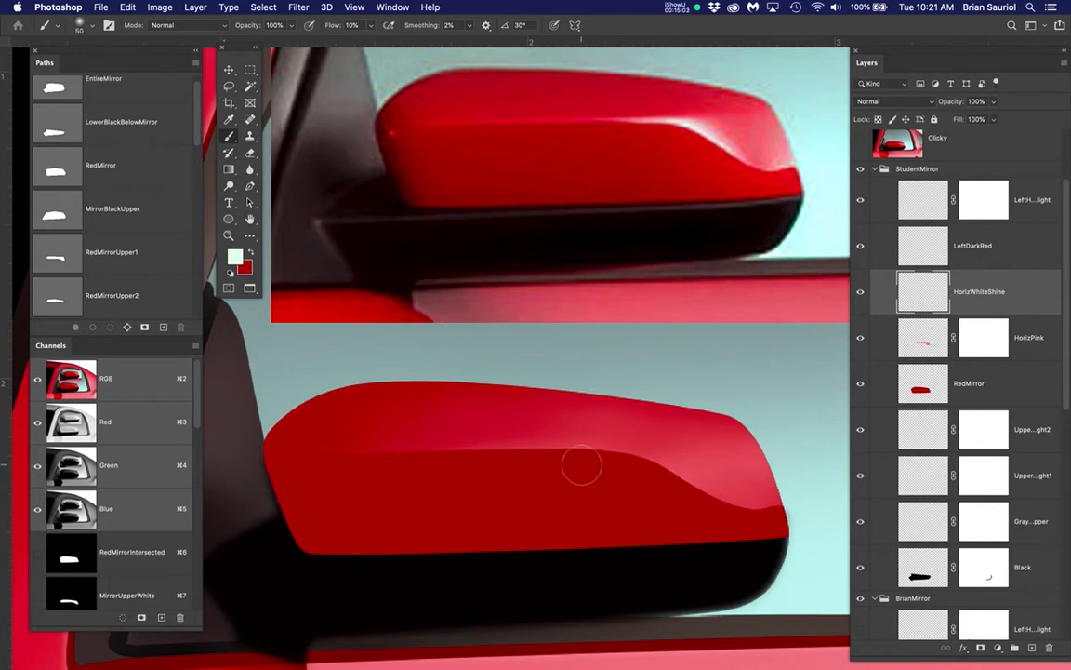
{"action": "key", "text": "bracketleft"}
{"action": "key", "text": "bracketleft"}
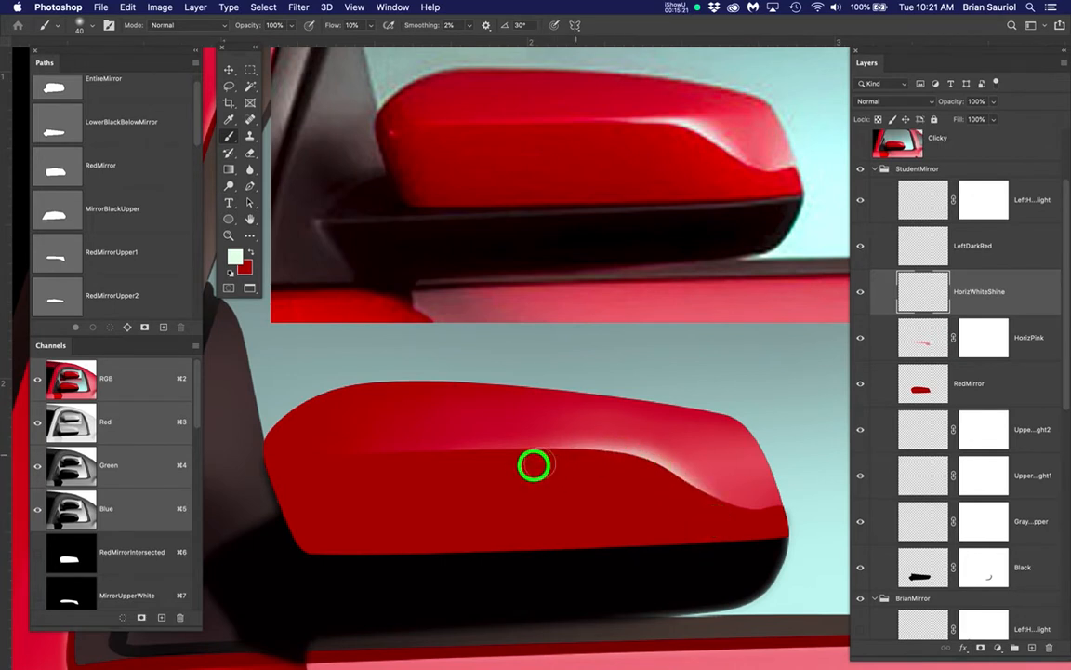
Paint the white shine along the curved horizon edge to the mirror's tip, plus a spot above the straight part of the edge
{"action": "mouse_move", "coordinate": [486, 450]}
{"action": "left_mouse_down"}
{"action": "mouse_move", "coordinate": [466, 447]}
{"action": "mouse_move", "coordinate": [473, 437]}
{"action": "mouse_move", "coordinate": [474, 465]}
{"action": "left_mouse_up"}
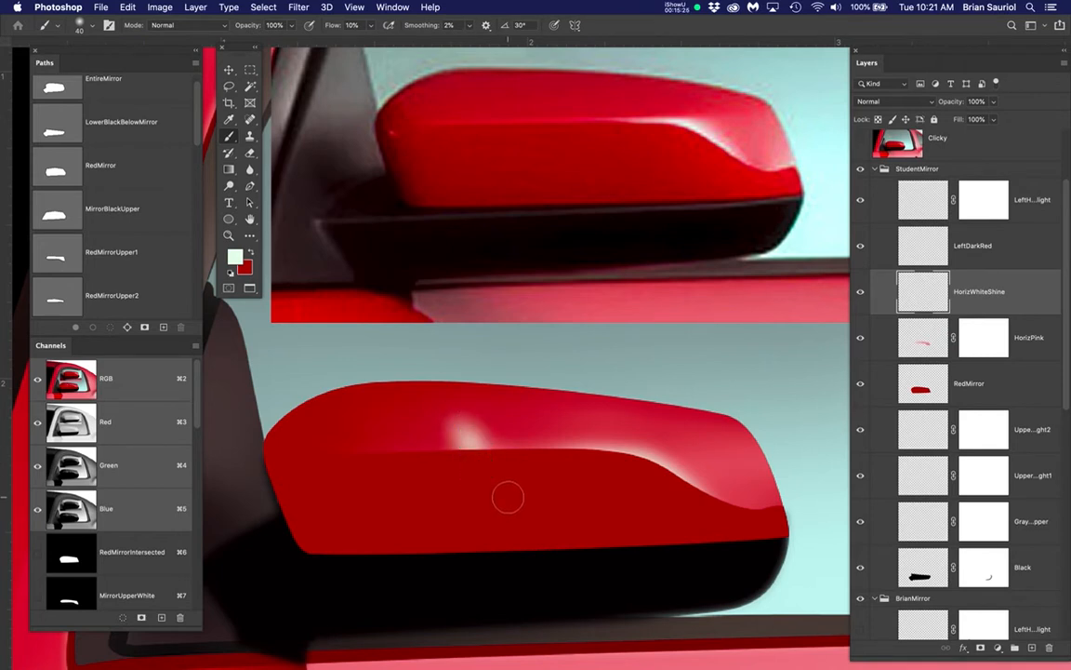
{"action": "mouse_move", "coordinate": [690, 504]}
{"action": "left_mouse_down"}
{"action": "mouse_move", "coordinate": [737, 519]}
{"action": "mouse_move", "coordinate": [796, 510]}
{"action": "mouse_move", "coordinate": [793, 500]}
{"action": "mouse_move", "coordinate": [771, 522]}
{"action": "mouse_move", "coordinate": [818, 480]}
{"action": "left_mouse_up"}
{"action": "left_click_drag", "start_coordinate": [757, 514], "coordinate": [745, 517]}
{"action": "left_click_drag", "start_coordinate": [764, 523], "coordinate": [819, 474]}
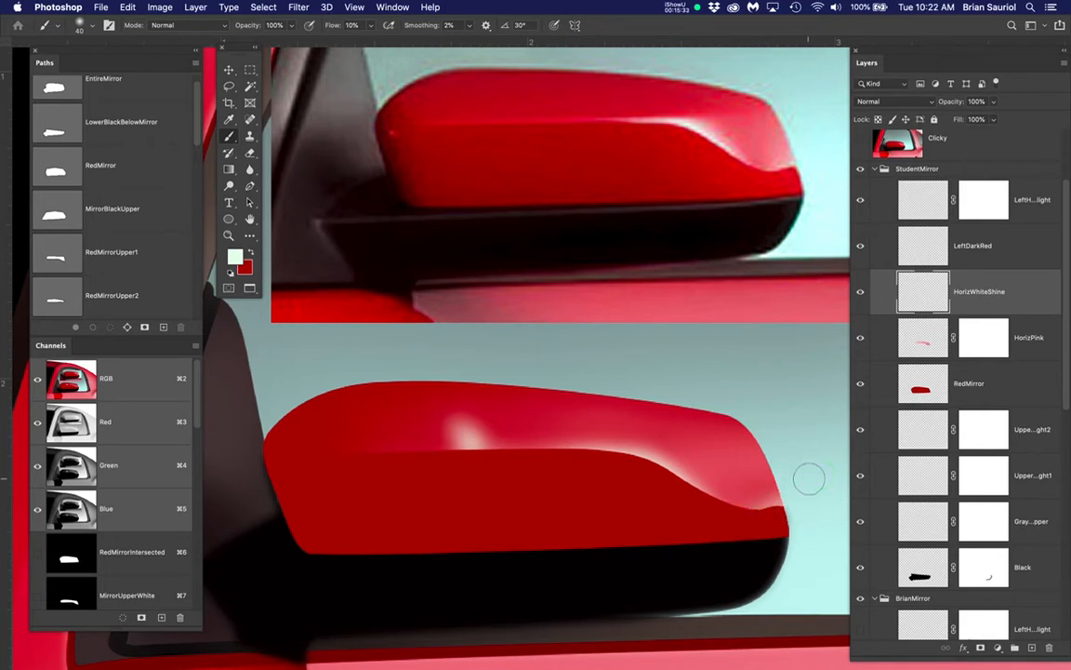
Enlarge the brush to 60 px and softly continue the white shine along the whole horizon edge to the mirror's inner end
{"action": "key", "text": "bracketright"}
{"action": "key", "text": "bracketright"}
{"action": "key", "text": "bracketright"}
{"action": "mouse_move", "coordinate": [716, 514]}
{"action": "left_mouse_down"}
{"action": "mouse_move", "coordinate": [651, 475]}
{"action": "mouse_move", "coordinate": [505, 464]}
{"action": "mouse_move", "coordinate": [346, 476]}
{"action": "mouse_move", "coordinate": [277, 440]}
{"action": "left_mouse_up"}
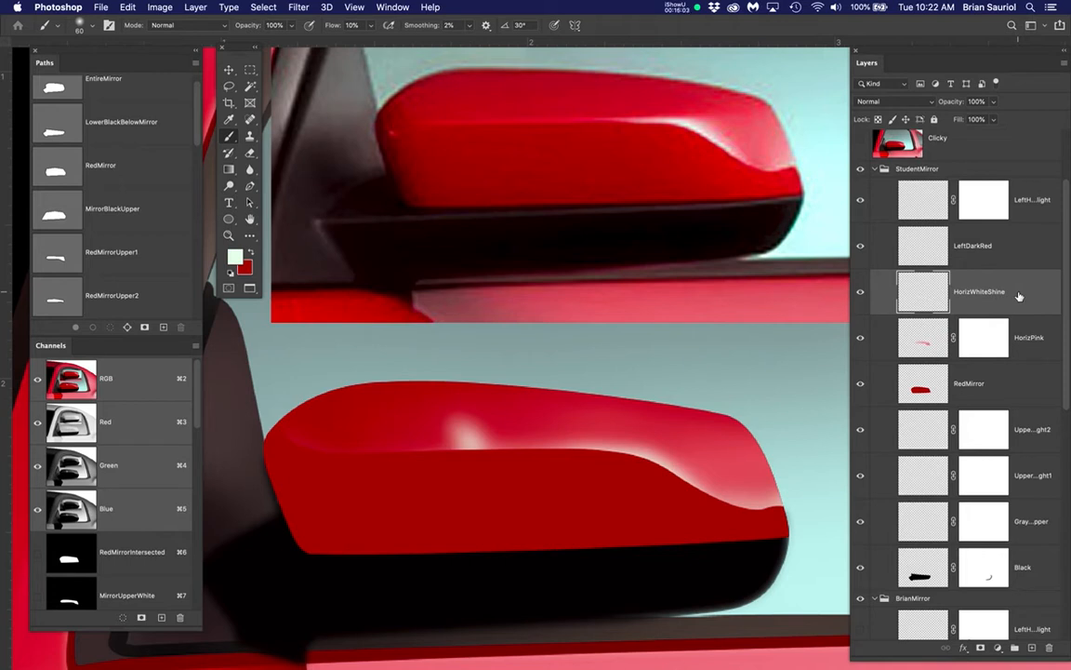
Undo the layer mask made from the selection, deselect, and add an all-white layer mask to HorizWhiteShine
{"action": "left_click", "coordinate": [979, 648]}
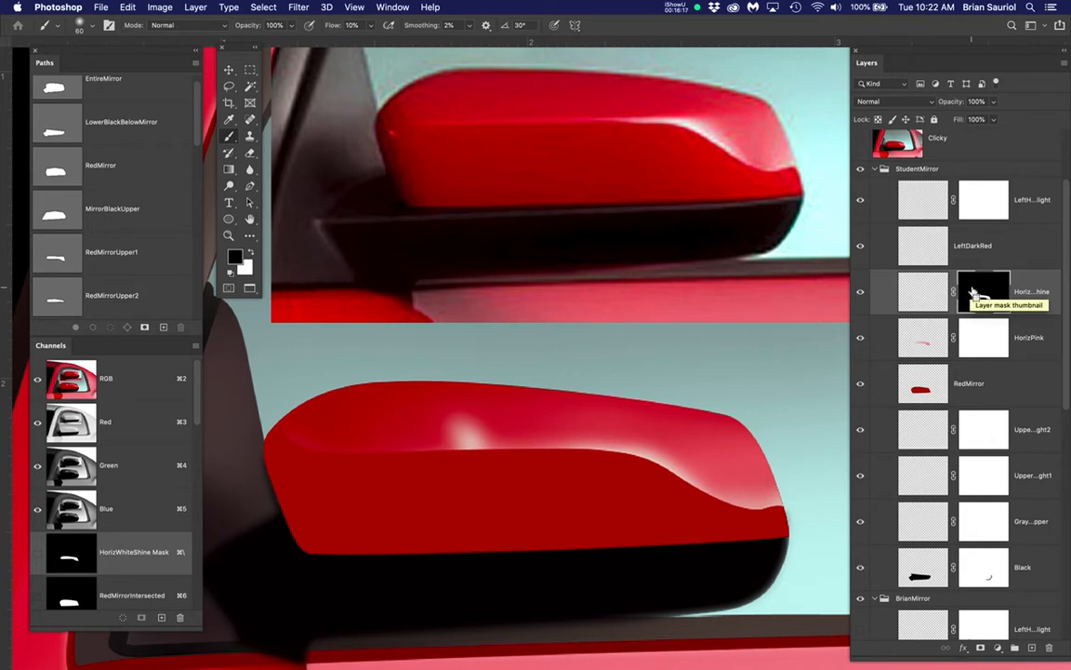
{"action": "key", "text": "cmd+z"}
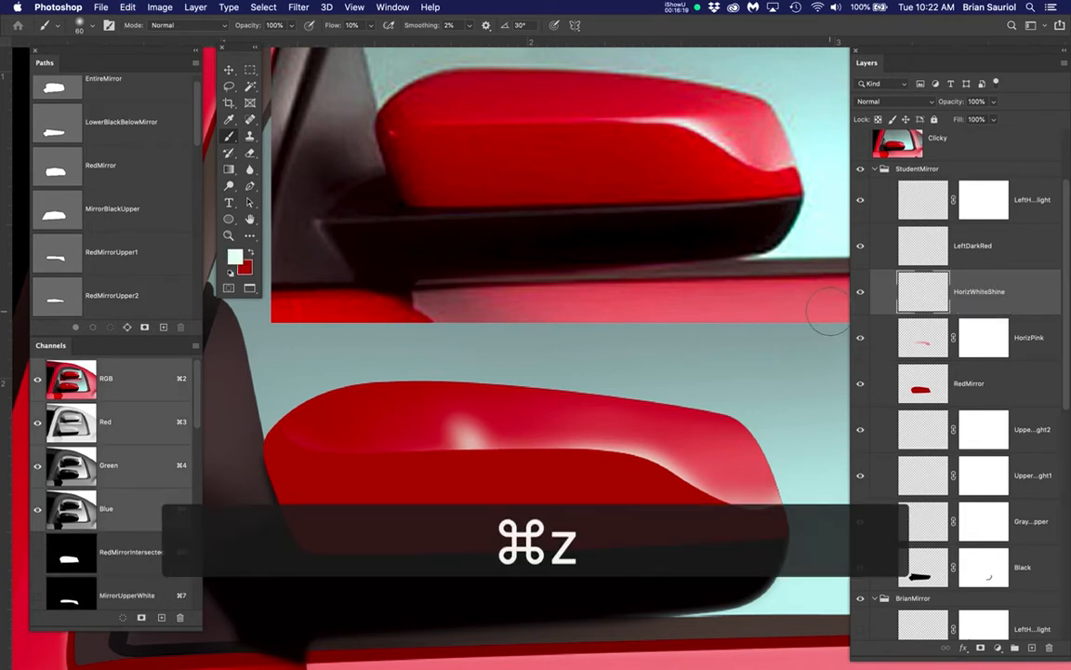
{"action": "key", "text": "super+h"}
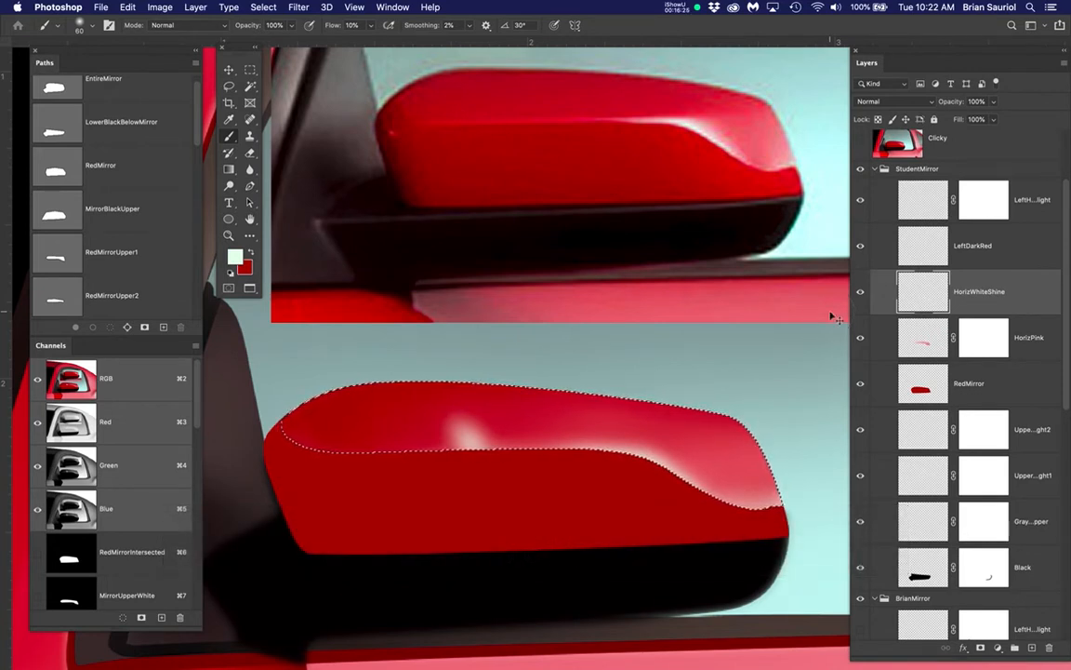
{"action": "key", "text": "super+d"}
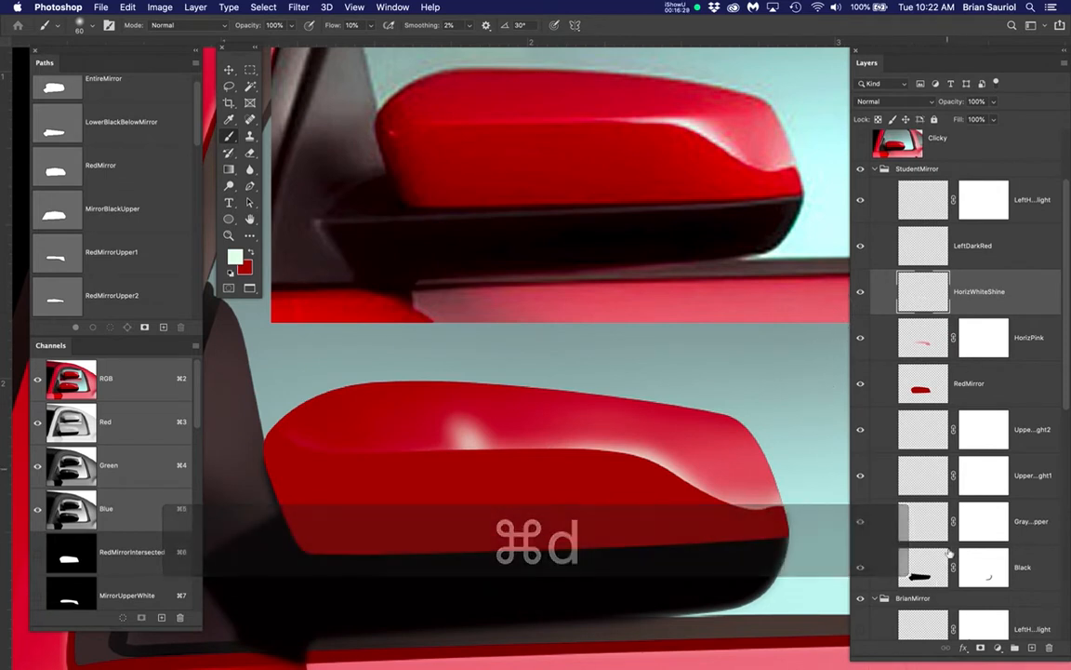
{"action": "left_click", "coordinate": [980, 648]}
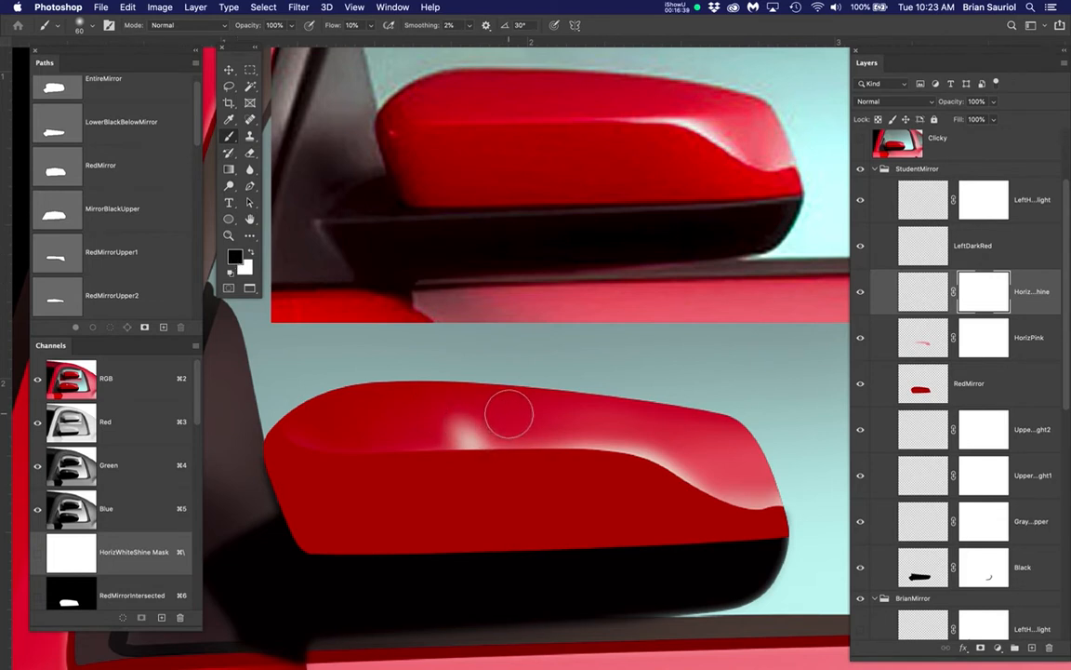
Paint black on the HorizWhiteShine mask with a 45 px brush to fade out the excess white spot above the horizon edge
{"action": "key", "text": "bracketleft"}
{"action": "key", "text": "bracketleft"}
{"action": "mouse_move", "coordinate": [506, 414]}
{"action": "left_mouse_down"}
{"action": "mouse_move", "coordinate": [402, 430]}
{"action": "mouse_move", "coordinate": [511, 413]}
{"action": "mouse_move", "coordinate": [410, 431]}
{"action": "mouse_move", "coordinate": [497, 427]}
{"action": "mouse_move", "coordinate": [400, 442]}
{"action": "mouse_move", "coordinate": [494, 420]}
{"action": "mouse_move", "coordinate": [478, 437]}
{"action": "mouse_move", "coordinate": [432, 442]}
{"action": "mouse_move", "coordinate": [402, 456]}
{"action": "left_mouse_up"}
{"action": "mouse_move", "coordinate": [465, 448]}
{"action": "left_mouse_down"}
{"action": "mouse_move", "coordinate": [427, 452]}
{"action": "mouse_move", "coordinate": [483, 451]}
{"action": "mouse_move", "coordinate": [433, 457]}
{"action": "mouse_move", "coordinate": [461, 418]}
{"action": "left_mouse_up"}
{"action": "left_click", "coordinate": [472, 415]}
{"action": "left_click", "coordinate": [493, 411]}
{"action": "left_click_drag", "start_coordinate": [497, 419], "coordinate": [536, 411]}
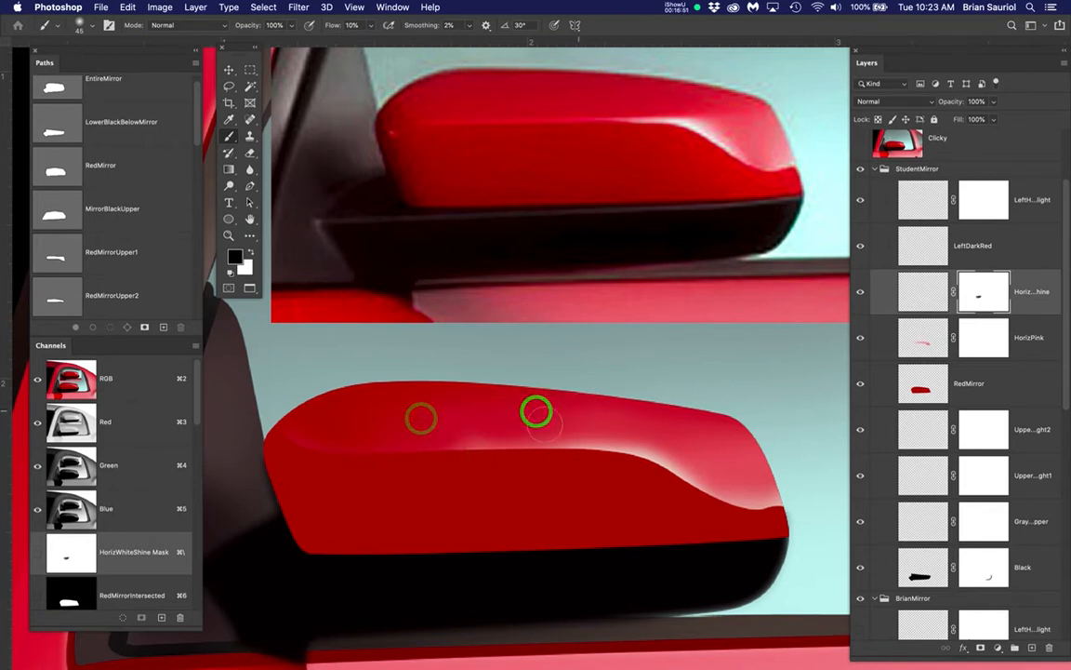
{"action": "mouse_move", "coordinate": [473, 435]}
{"action": "left_mouse_down"}
{"action": "mouse_move", "coordinate": [402, 455]}
{"action": "mouse_move", "coordinate": [491, 436]}
{"action": "mouse_move", "coordinate": [359, 459]}
{"action": "left_mouse_up"}
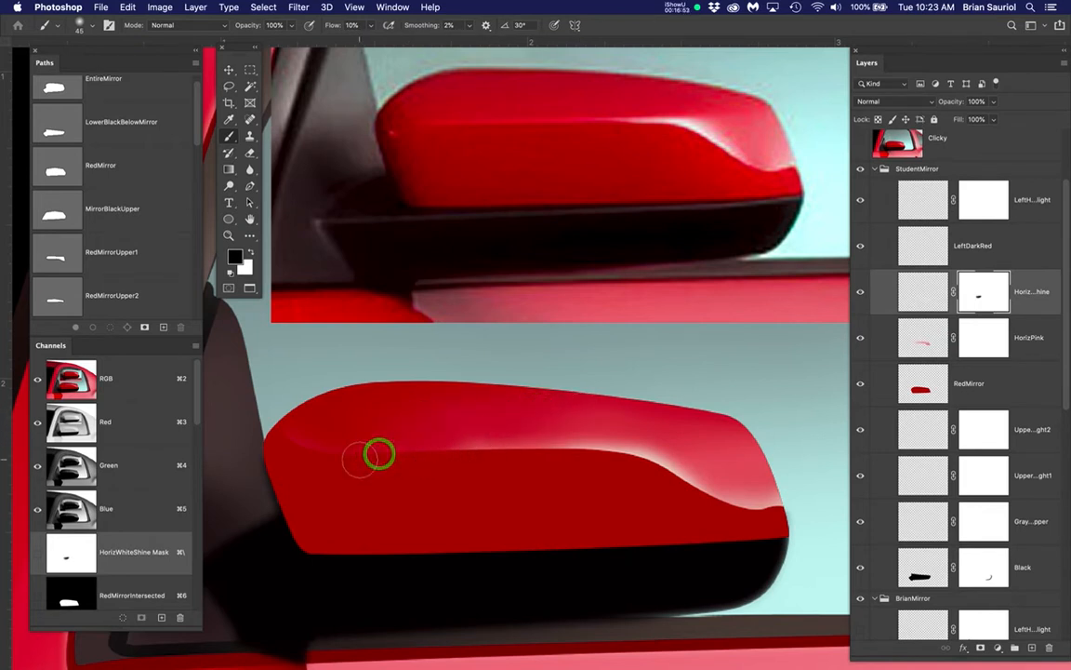
Compare the painted mirror with the reference and switch editing from the HorizWhiteShine mask back to the layer's pixels
{"action": "scroll", "coordinate": [587, 475], "scroll_direction": "down", "scroll_amount": 3}
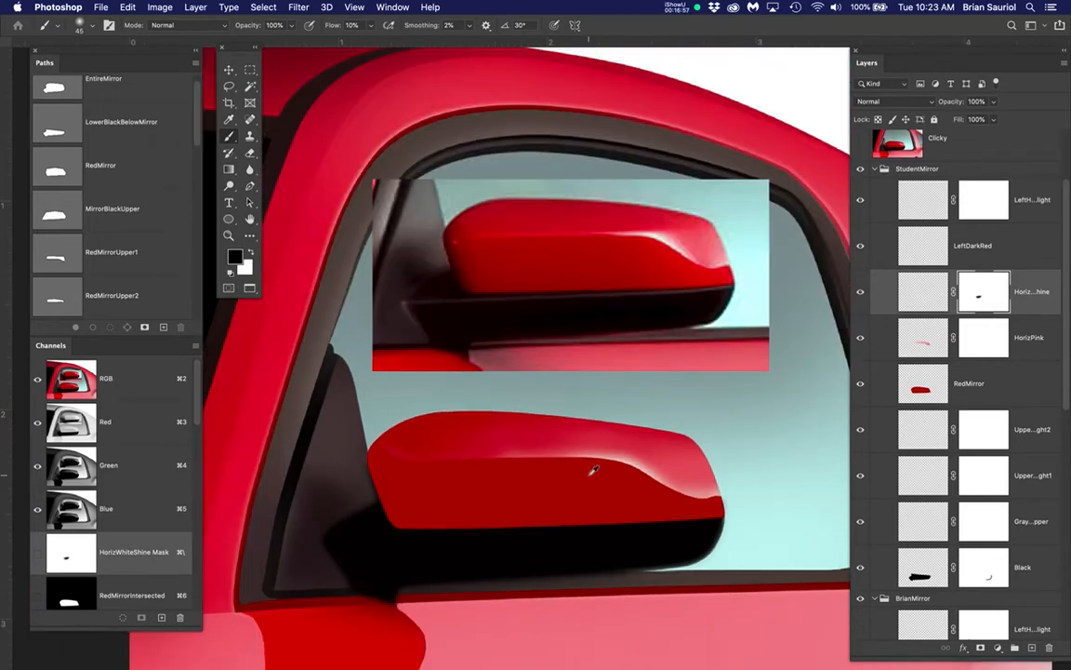
{"action": "scroll", "coordinate": [651, 477], "scroll_direction": "up", "scroll_amount": 4}
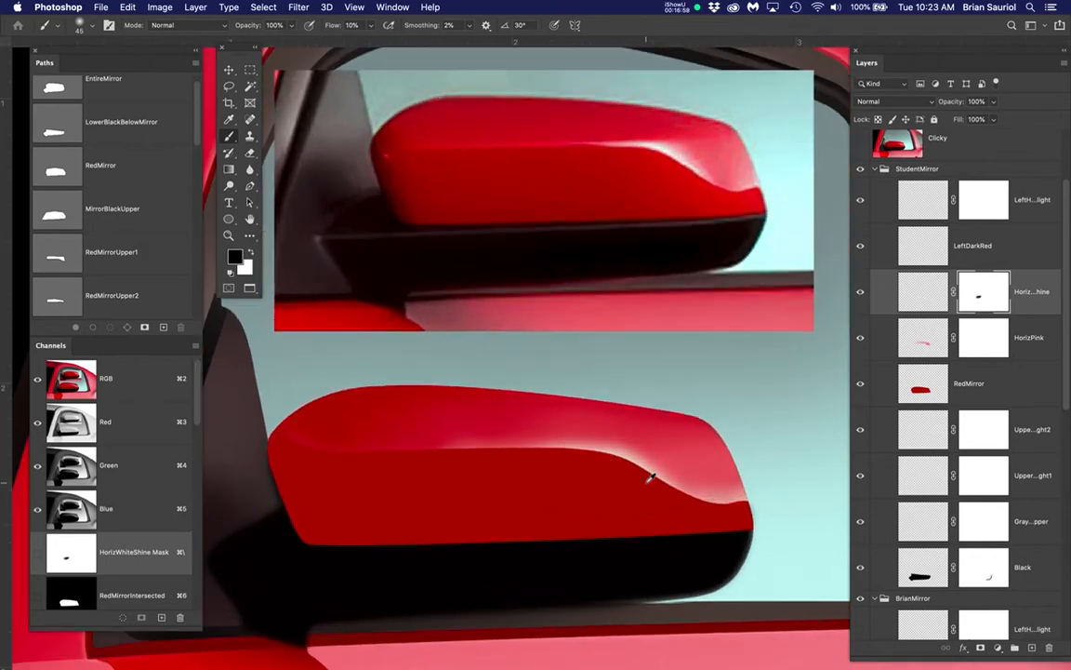
{"action": "scroll", "coordinate": [645, 483], "scroll_direction": "down", "scroll_amount": 1}
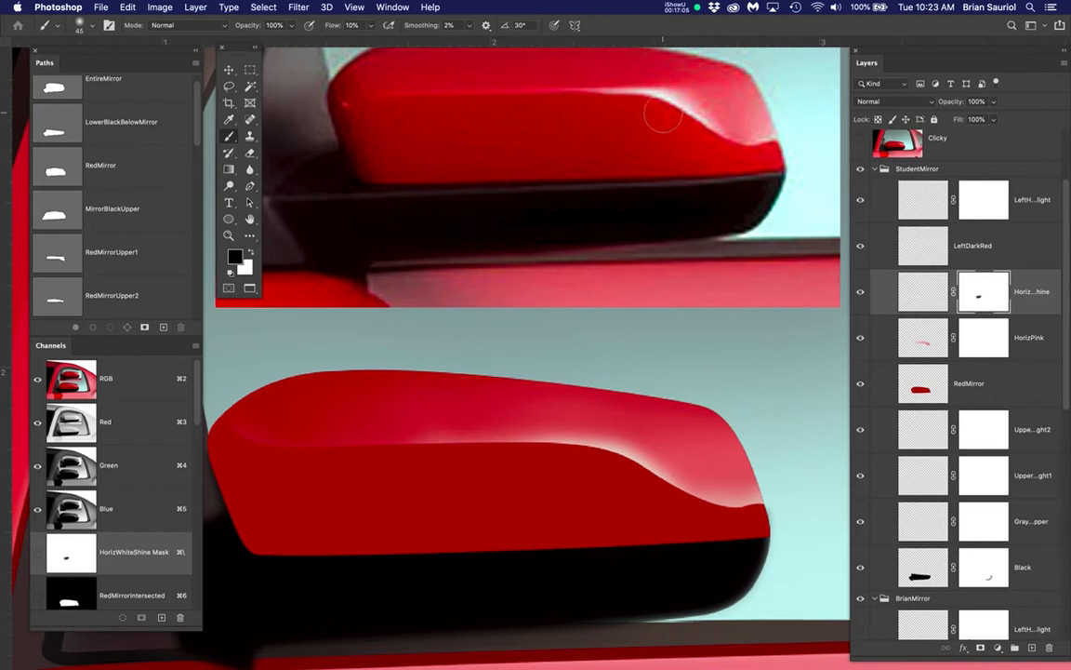
{"action": "left_click", "coordinate": [923, 296]}
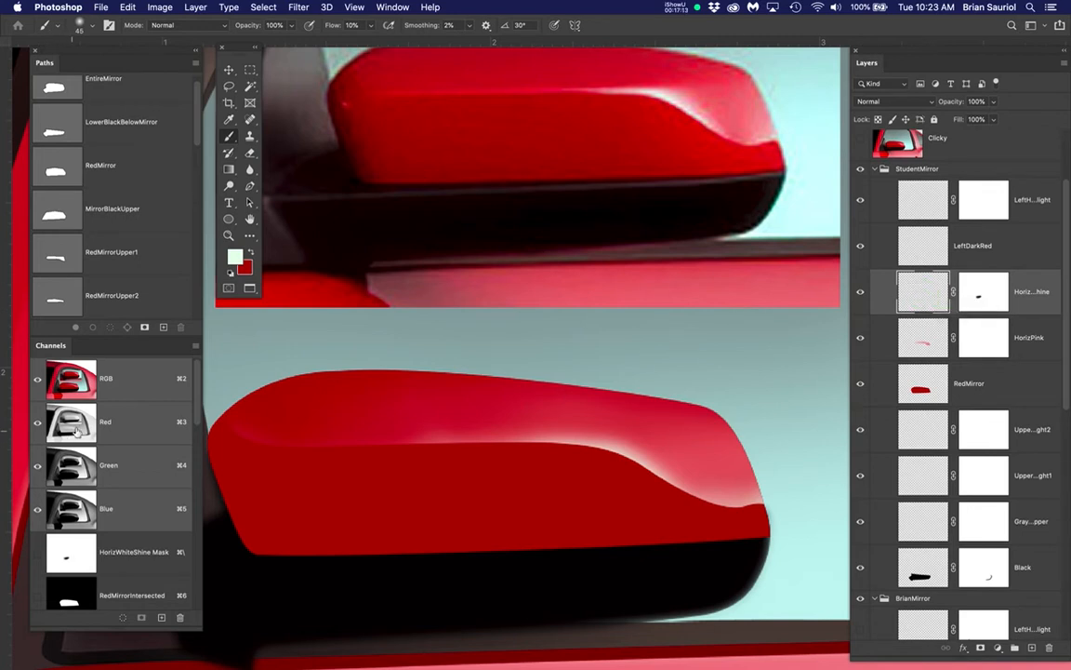
Load the UpperHorizon_Demo channel as a selection and hide the selection outline
{"action": "left_click_drag", "start_coordinate": [200, 415], "coordinate": [187, 610]}
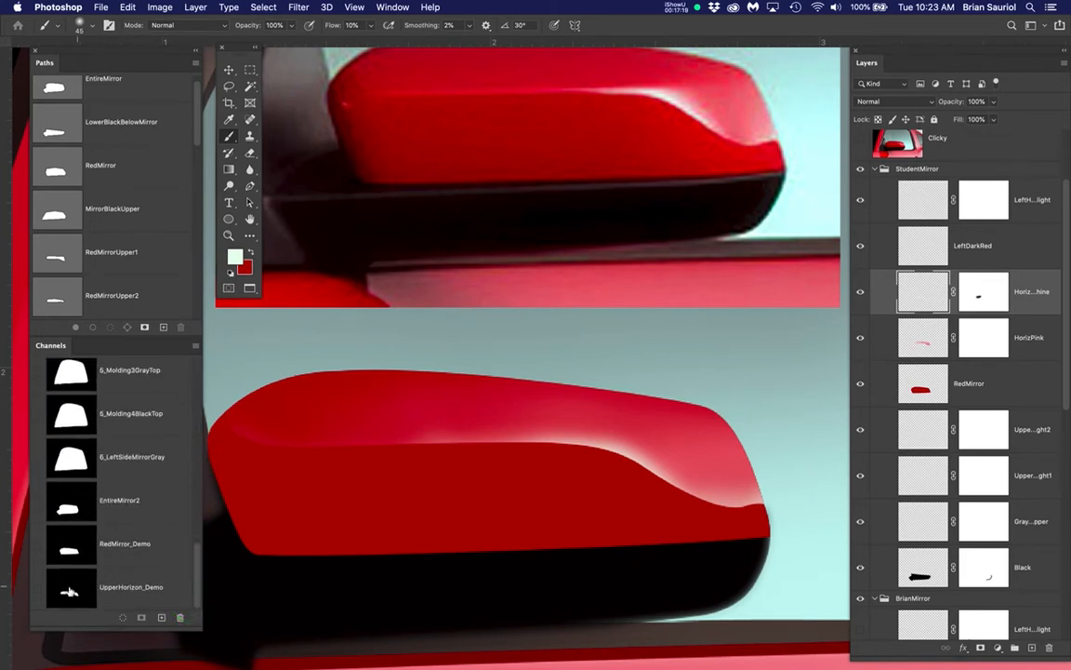
{"action": "left_click", "coordinate": [70, 596], "text": "super"}
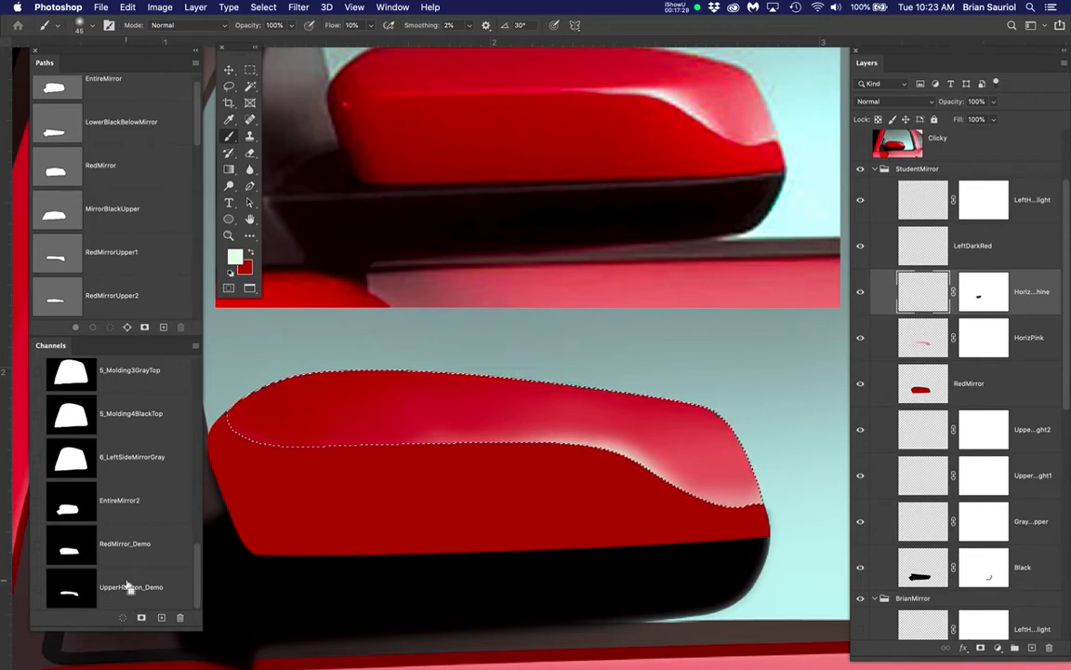
{"action": "key", "text": "super+h"}
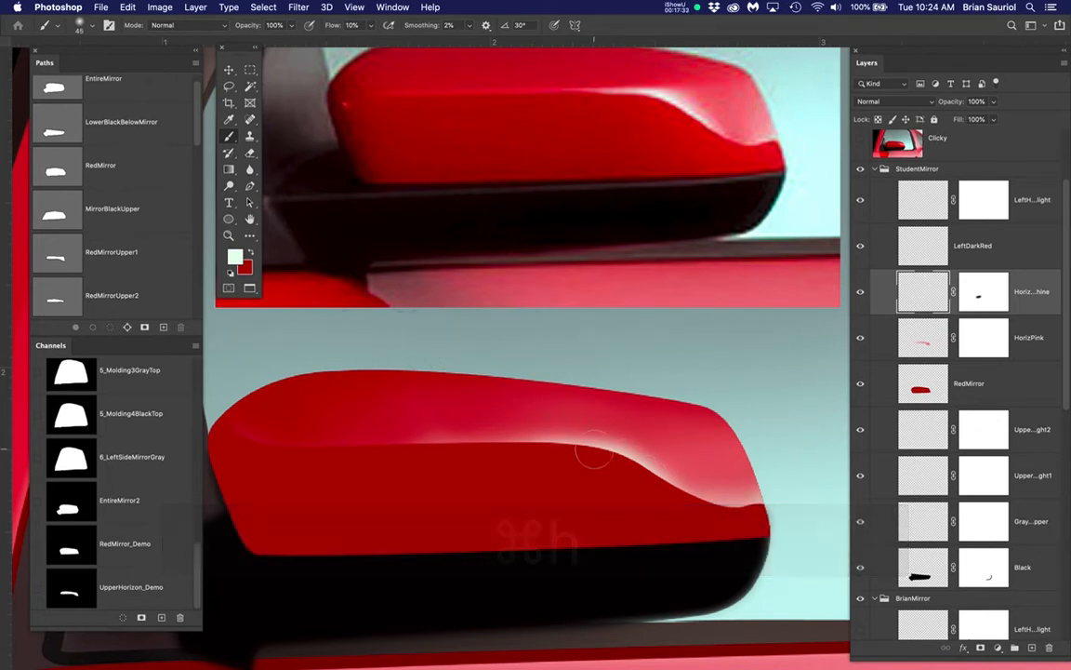
Softly brush more white shine along the curved horizon edge on HorizWhiteShine within the selection and save the document
{"action": "left_click", "coordinate": [553, 463]}
{"action": "mouse_move", "coordinate": [554, 463]}
{"action": "left_mouse_down"}
{"action": "mouse_move", "coordinate": [600, 456]}
{"action": "mouse_move", "coordinate": [643, 470]}
{"action": "mouse_move", "coordinate": [612, 458]}
{"action": "mouse_move", "coordinate": [642, 478]}
{"action": "mouse_move", "coordinate": [602, 457]}
{"action": "mouse_move", "coordinate": [542, 476]}
{"action": "mouse_move", "coordinate": [602, 463]}
{"action": "mouse_move", "coordinate": [526, 468]}
{"action": "mouse_move", "coordinate": [605, 460]}
{"action": "mouse_move", "coordinate": [666, 502]}
{"action": "mouse_move", "coordinate": [629, 470]}
{"action": "mouse_move", "coordinate": [688, 501]}
{"action": "left_mouse_up"}
{"action": "left_click", "coordinate": [587, 457]}
{"action": "left_click", "coordinate": [578, 460]}
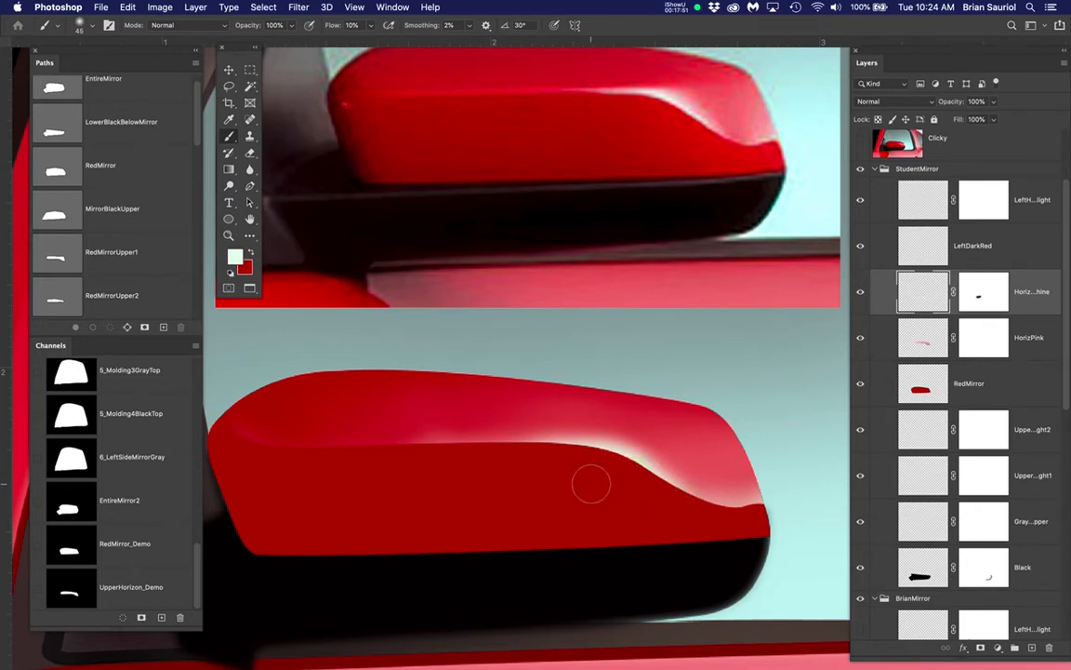
{"action": "key", "text": "super+s"}
Hide the StudentMirror group and show the Black, RedMirror, HorizPink and HorizWhiteShine layers of the instructor's mirror group for comparison
{"action": "scroll", "coordinate": [658, 420], "scroll_direction": "down", "scroll_amount": 3}
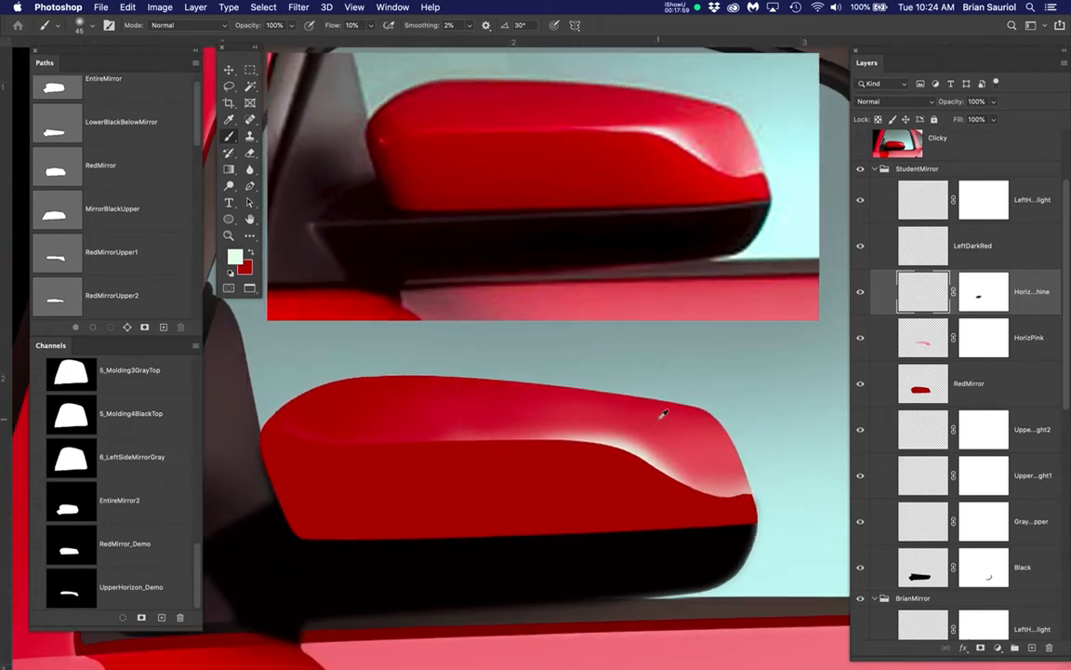
{"action": "left_click", "coordinate": [860, 169]}
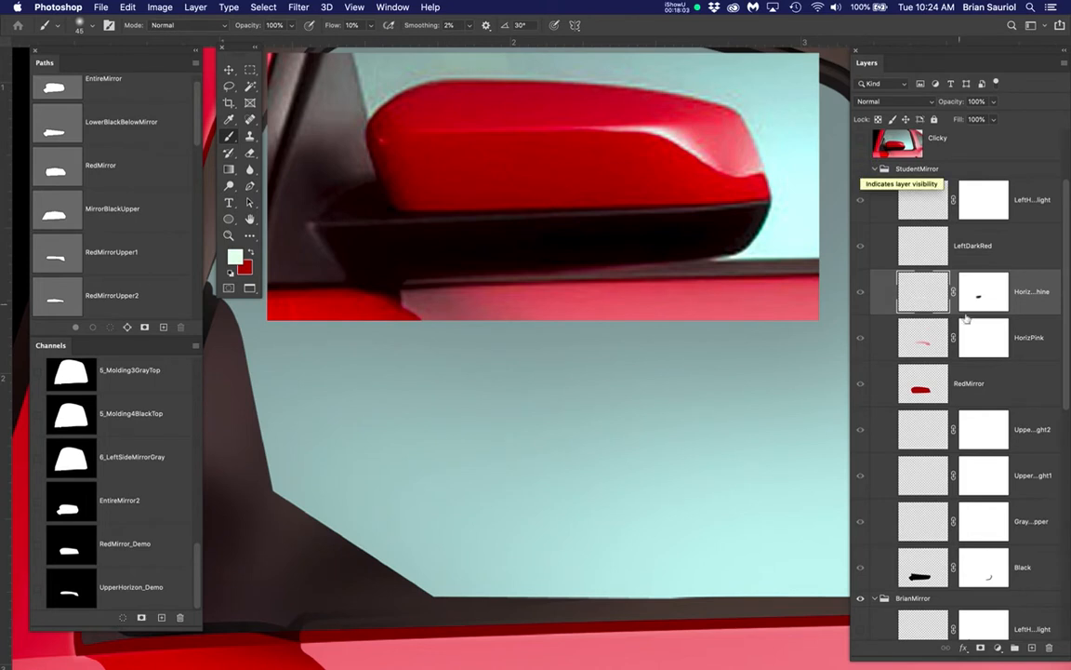
{"action": "scroll", "coordinate": [891, 443], "scroll_direction": "down", "scroll_amount": 5}
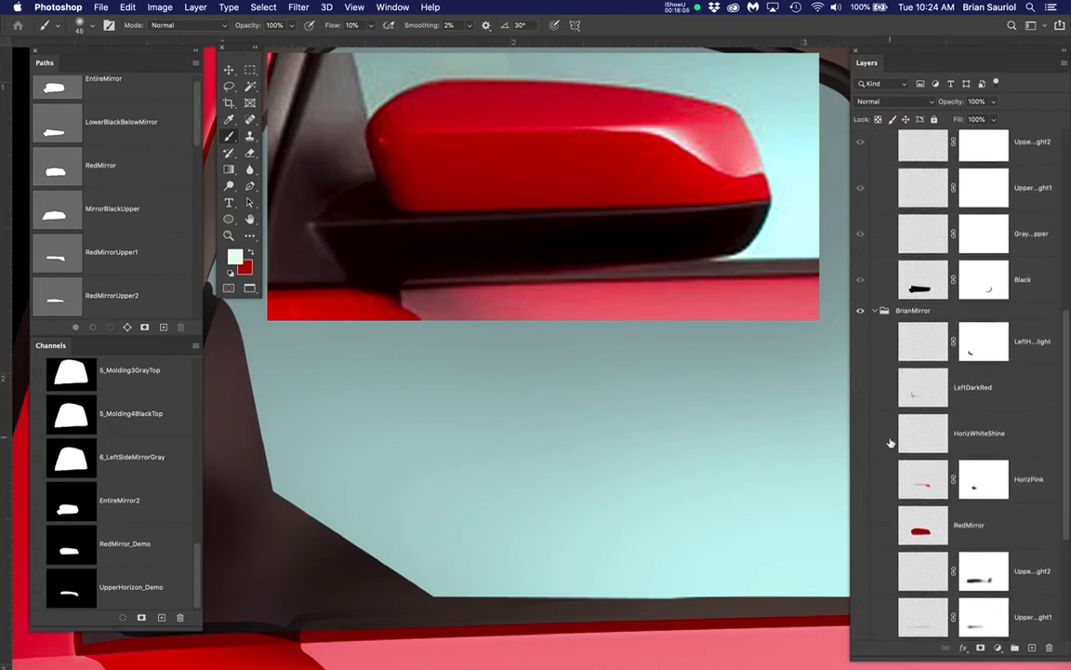
{"action": "scroll", "coordinate": [883, 502], "scroll_direction": "down", "scroll_amount": 5}
{"action": "left_click", "coordinate": [861, 573]}
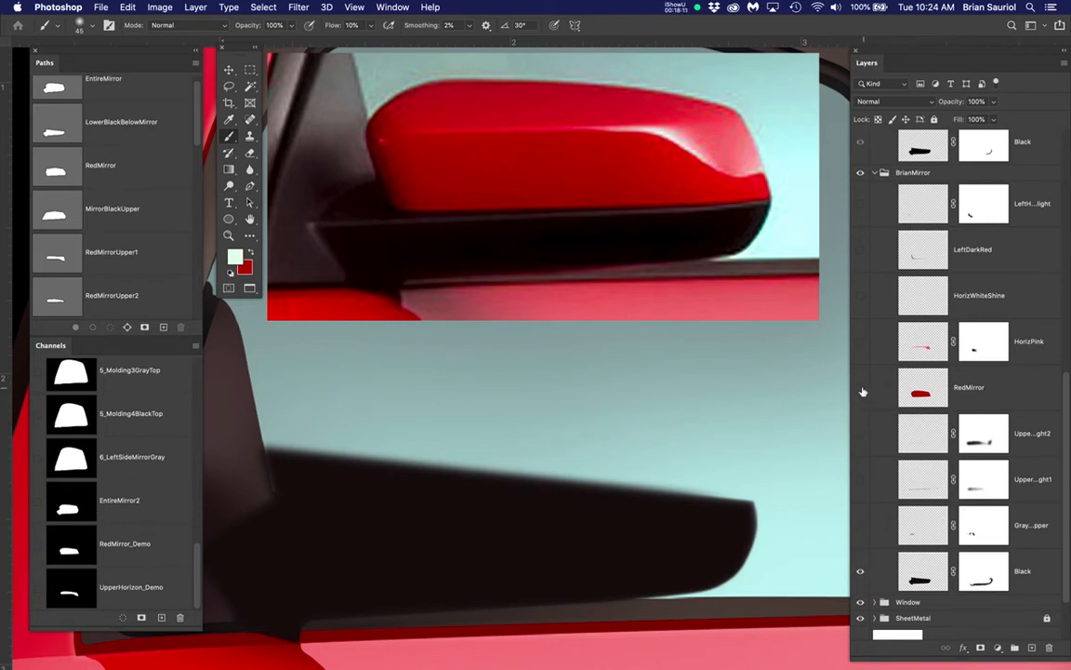
{"action": "left_click", "coordinate": [861, 389]}
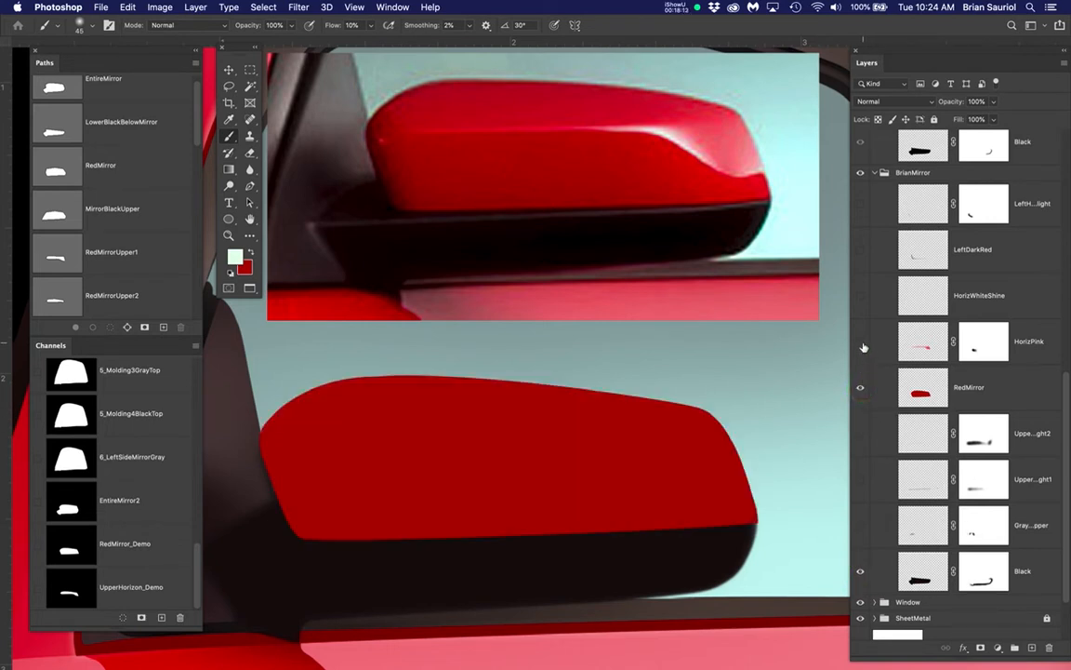
{"action": "left_click", "coordinate": [861, 343]}
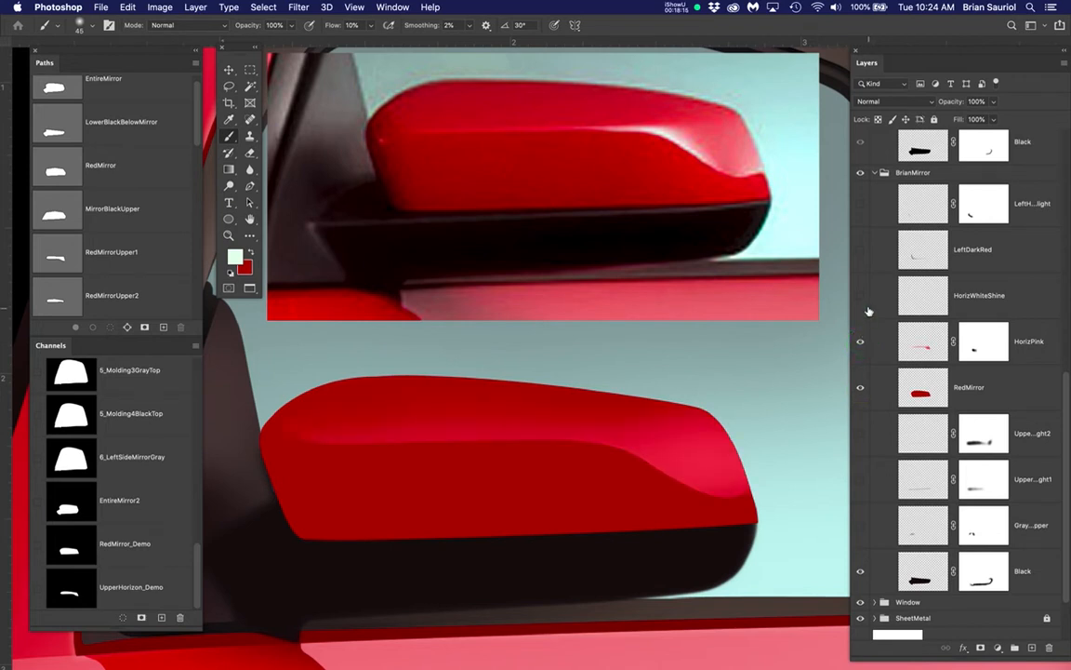
{"action": "left_click", "coordinate": [861, 297]}
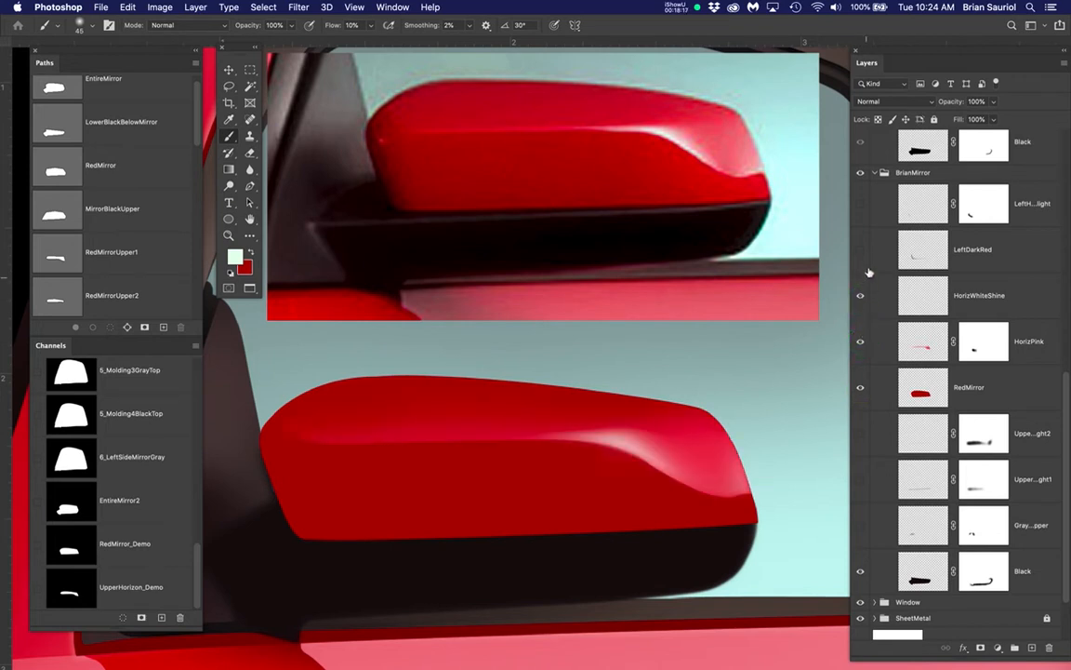
Toggle the instructor's LeftDarkRed layer on and off to examine the dark shading at the mirror's inner end, leaving it shown
{"action": "left_click", "coordinate": [861, 251]}
{"action": "left_click", "coordinate": [861, 251]}
{"action": "left_click", "coordinate": [862, 251]}
{"action": "left_click", "coordinate": [861, 251]}
{"action": "left_click", "coordinate": [861, 251]}
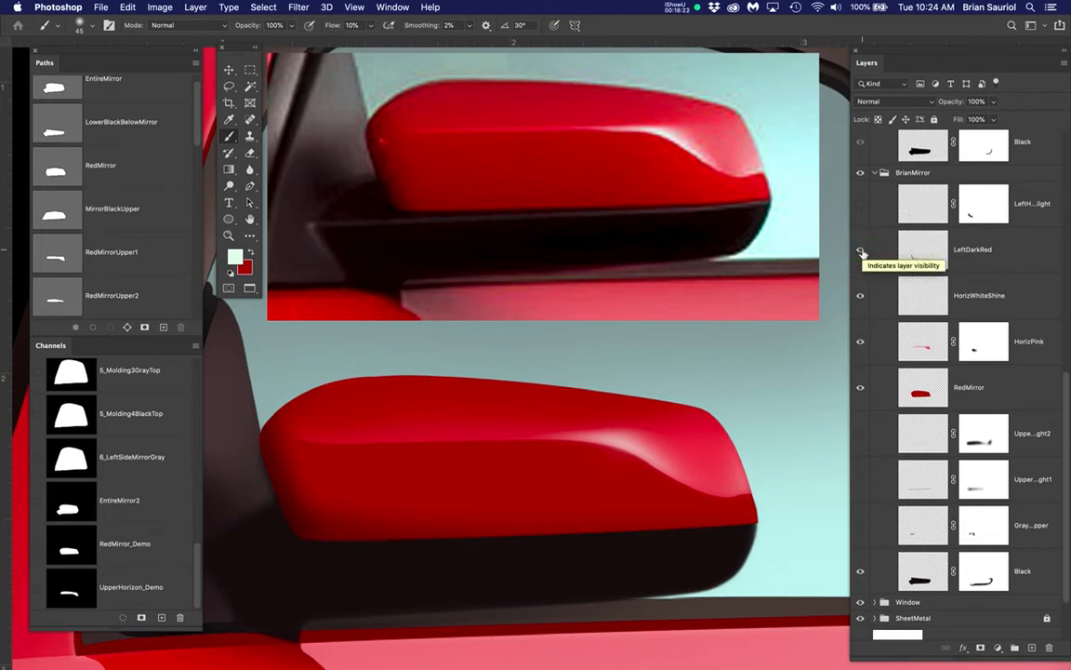
Toggle the instructor's left highlight layer on and off and examine the highlight beside the mirror's black base up close
{"action": "left_click", "coordinate": [862, 206]}
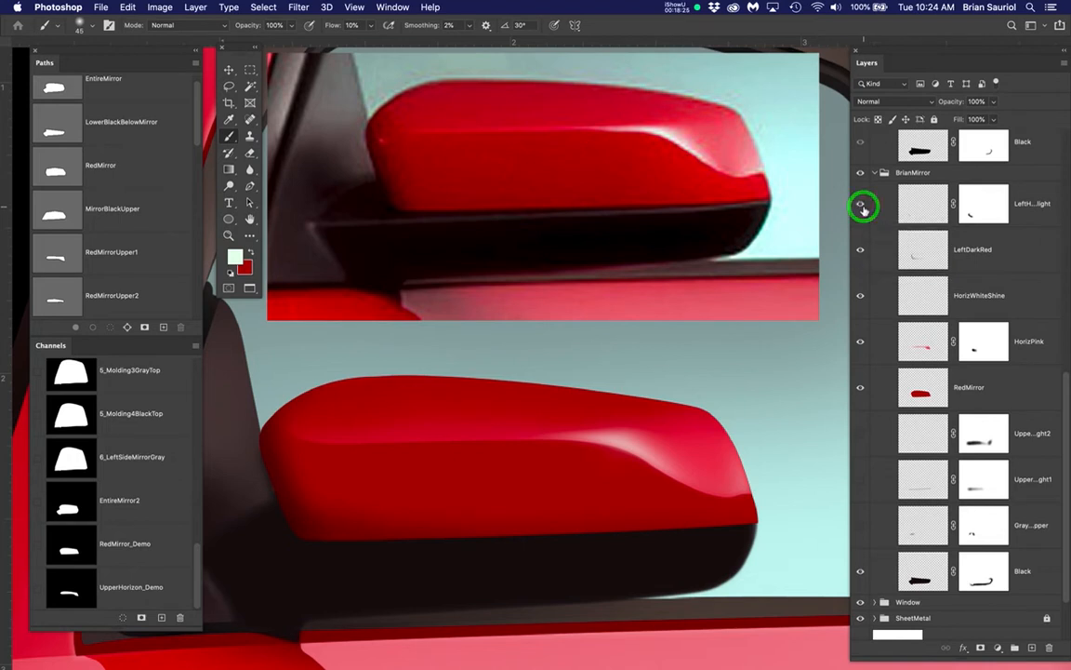
{"action": "left_click", "coordinate": [859, 206]}
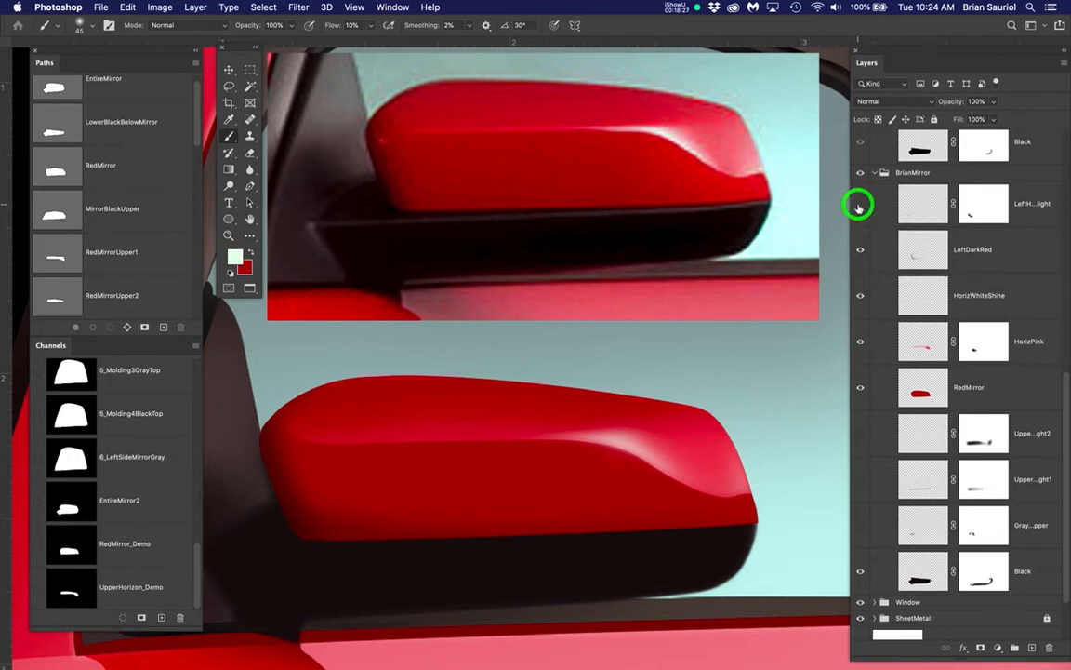
{"action": "left_click", "coordinate": [859, 205]}
{"action": "left_click_drag", "start_coordinate": [459, 536], "coordinate": [527, 459]}
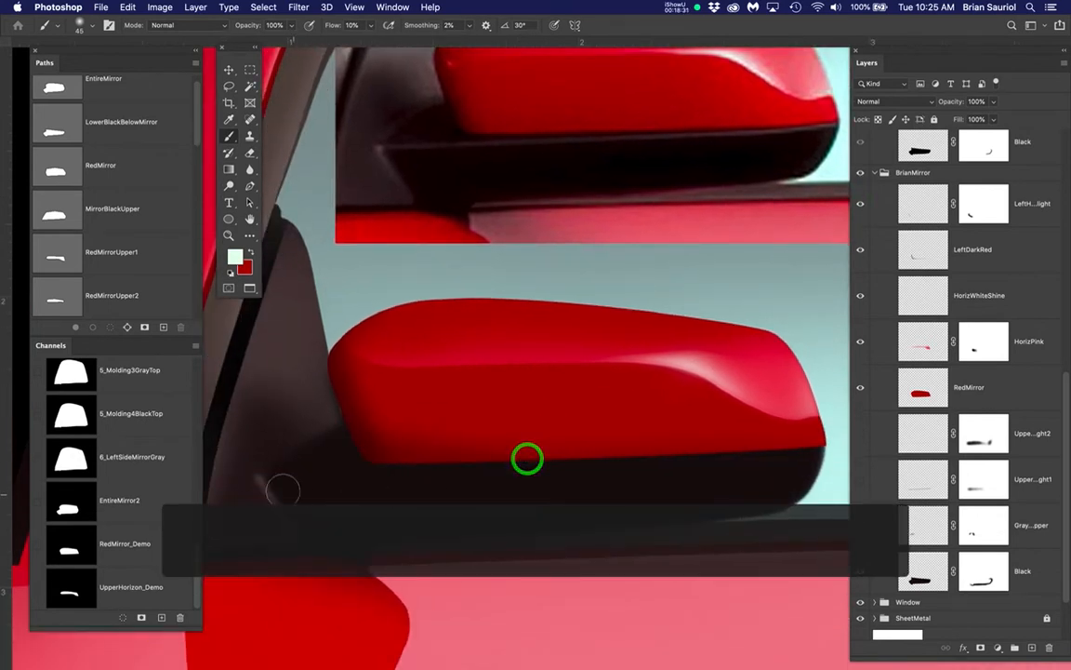
{"action": "left_click_drag", "start_coordinate": [265, 509], "coordinate": [449, 431]}
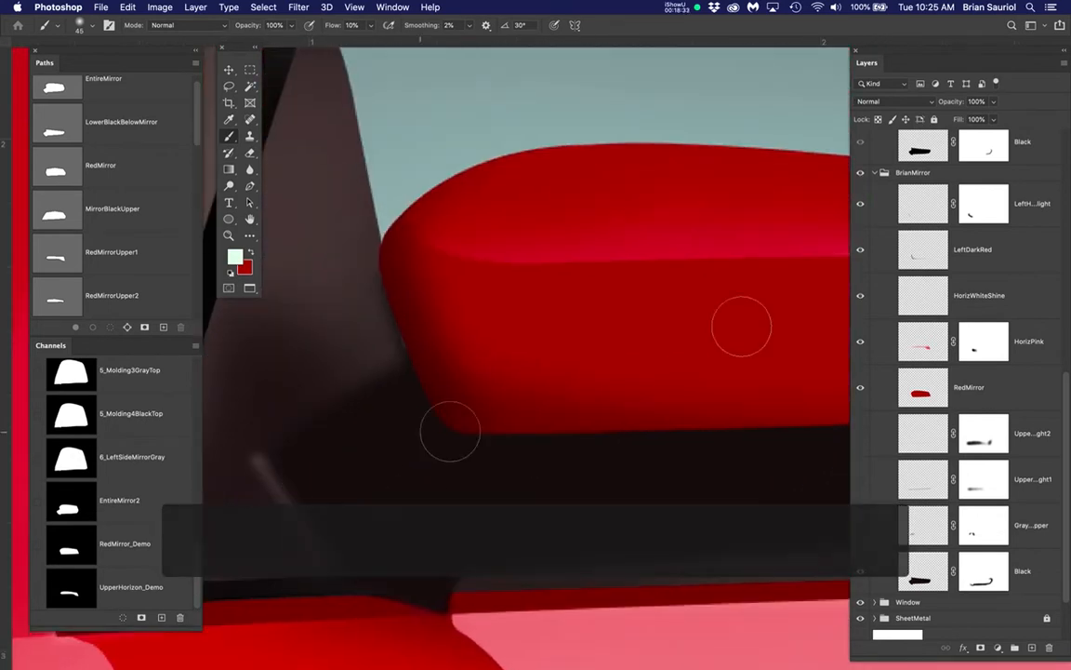
{"action": "left_click", "coordinate": [860, 204]}
{"action": "left_click", "coordinate": [860, 203]}
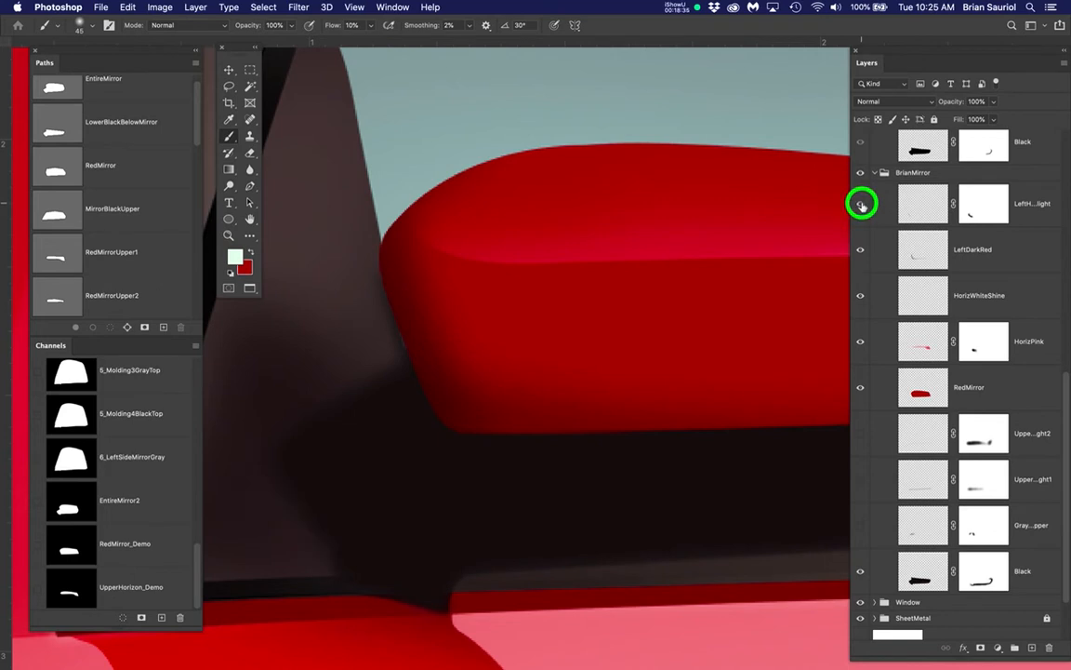
{"action": "left_click", "coordinate": [860, 203]}
{"action": "left_click", "coordinate": [860, 203]}
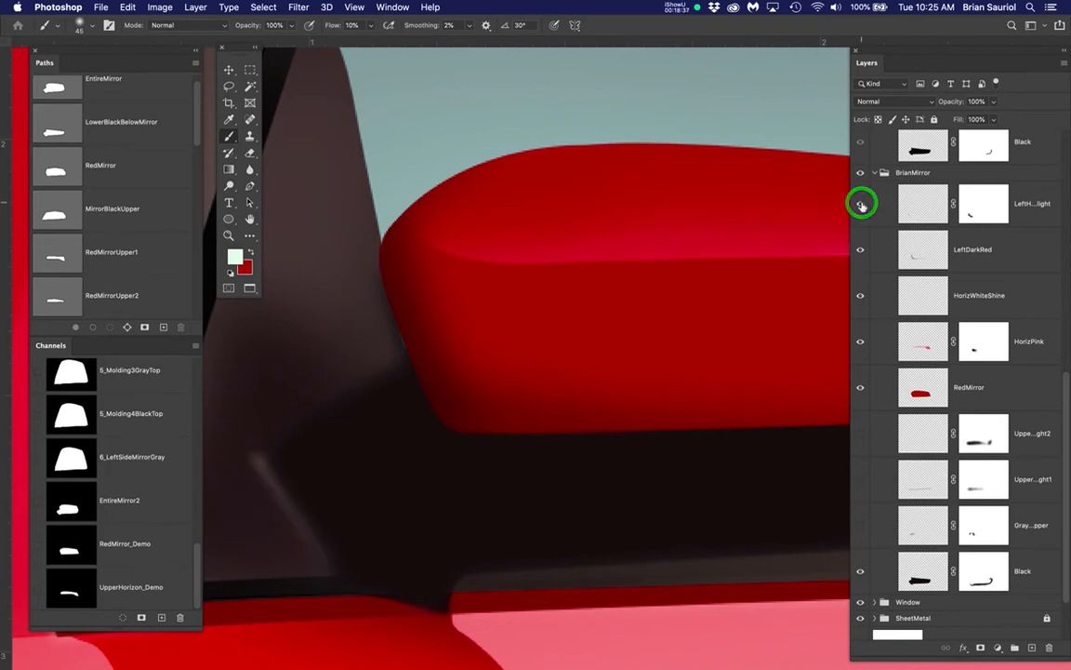
{"action": "left_click", "coordinate": [860, 204]}
{"action": "left_click", "coordinate": [860, 204]}
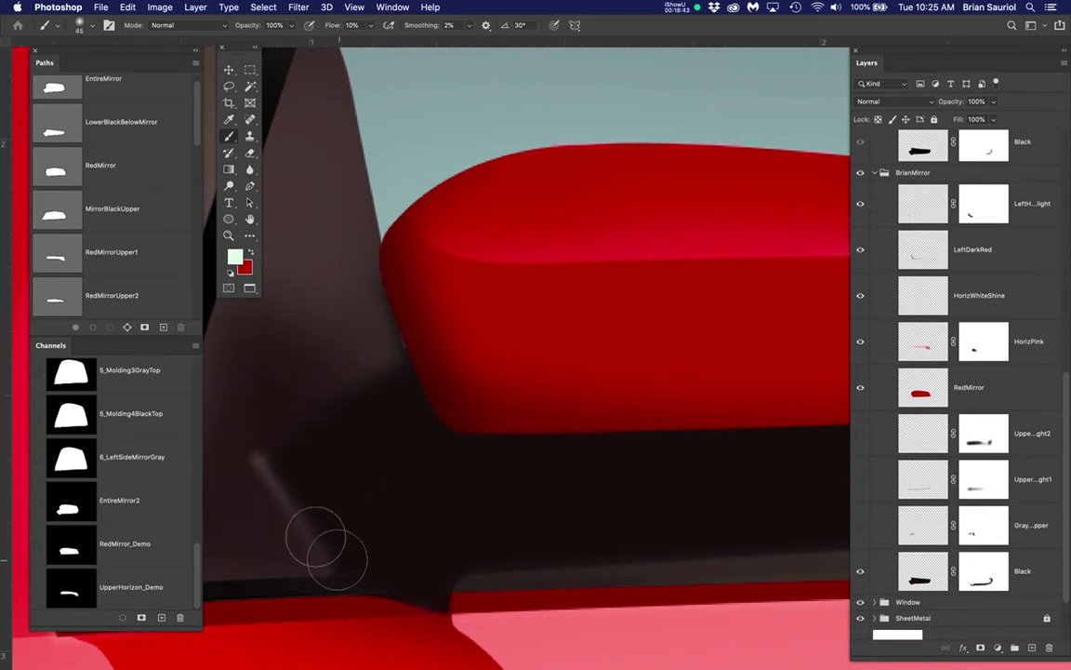
{"action": "scroll", "coordinate": [274, 507], "scroll_direction": "up", "scroll_amount": 2}
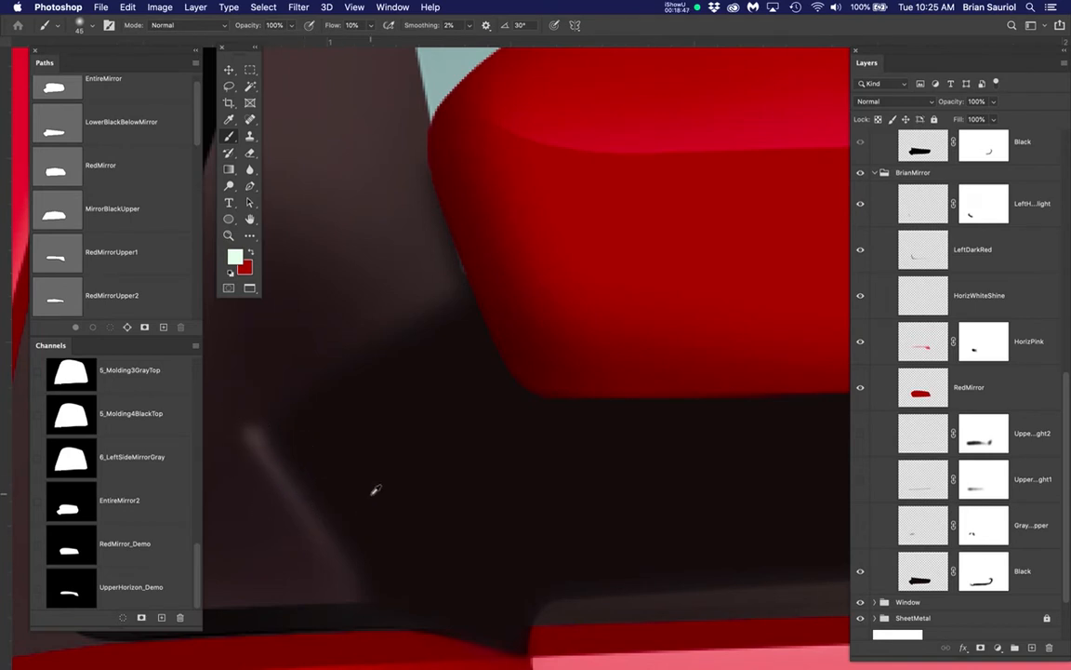
{"action": "scroll", "coordinate": [481, 478], "scroll_direction": "down", "scroll_amount": 4}
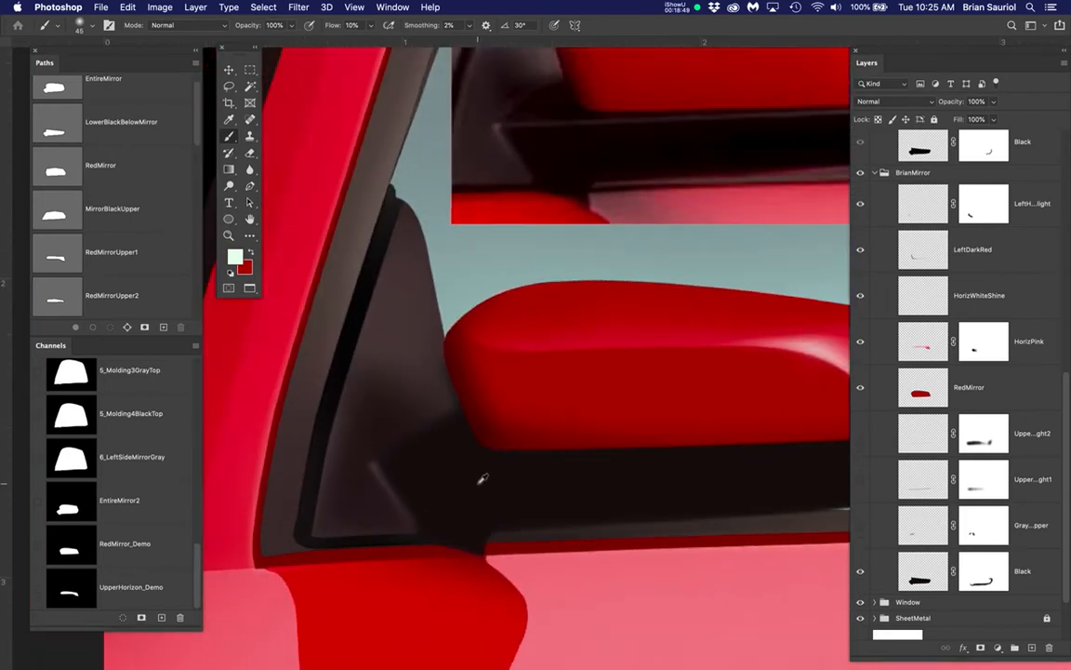
{"action": "left_click_drag", "start_coordinate": [662, 478], "coordinate": [526, 491]}
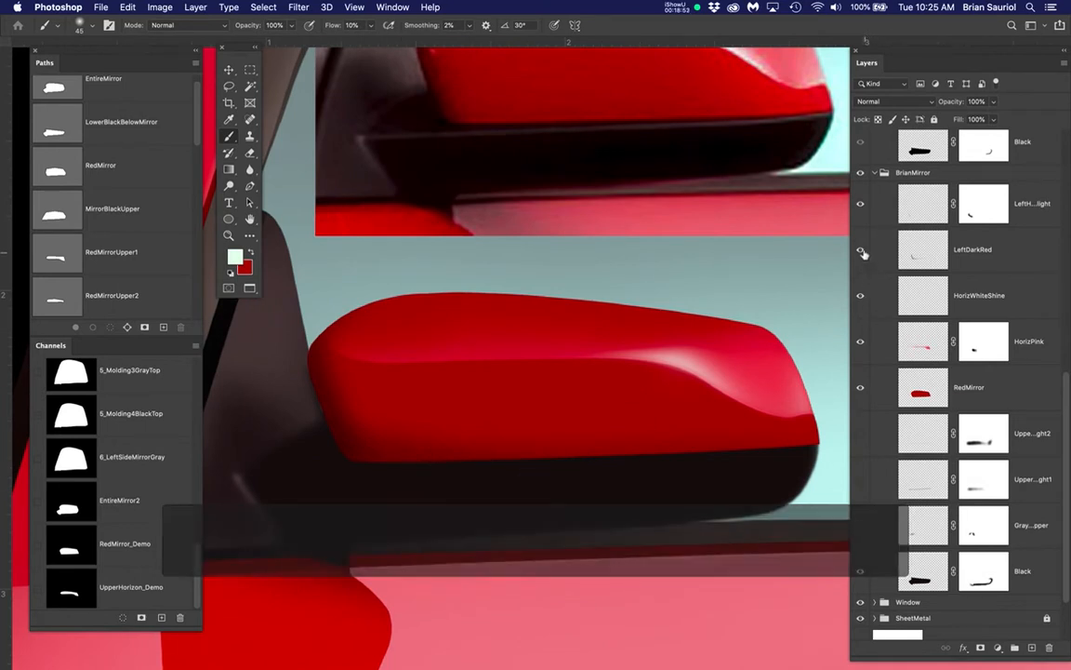
Hide the instructor's mirror group and show the StudentMirror group again
{"action": "left_click", "coordinate": [861, 248]}
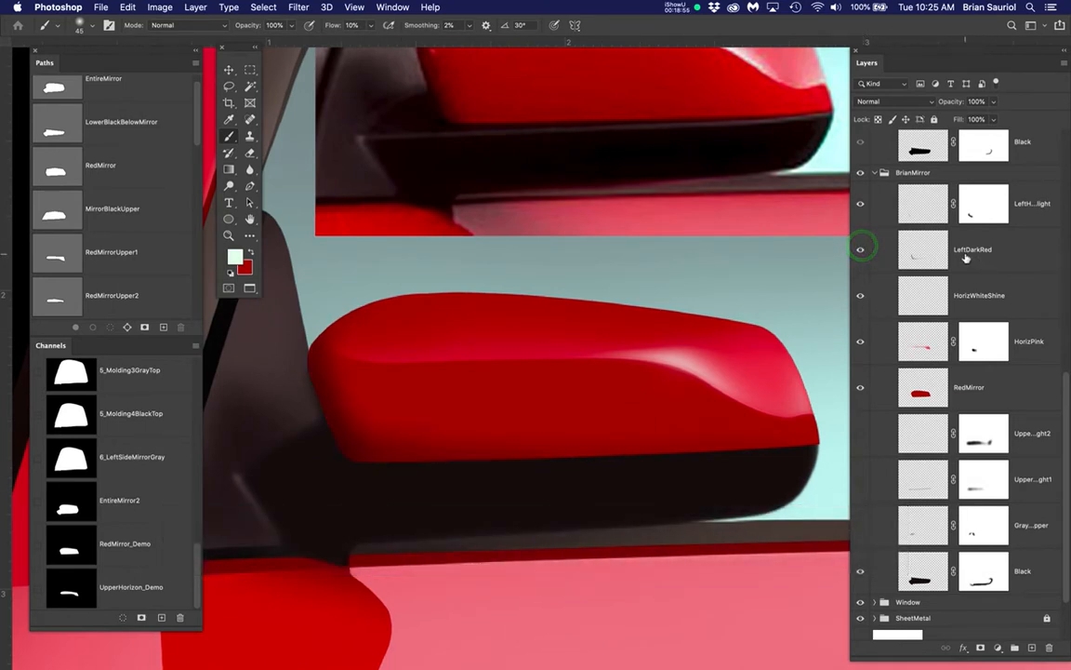
{"action": "left_click", "coordinate": [862, 173]}
{"action": "scroll", "coordinate": [958, 307], "scroll_direction": "up", "scroll_amount": 10}
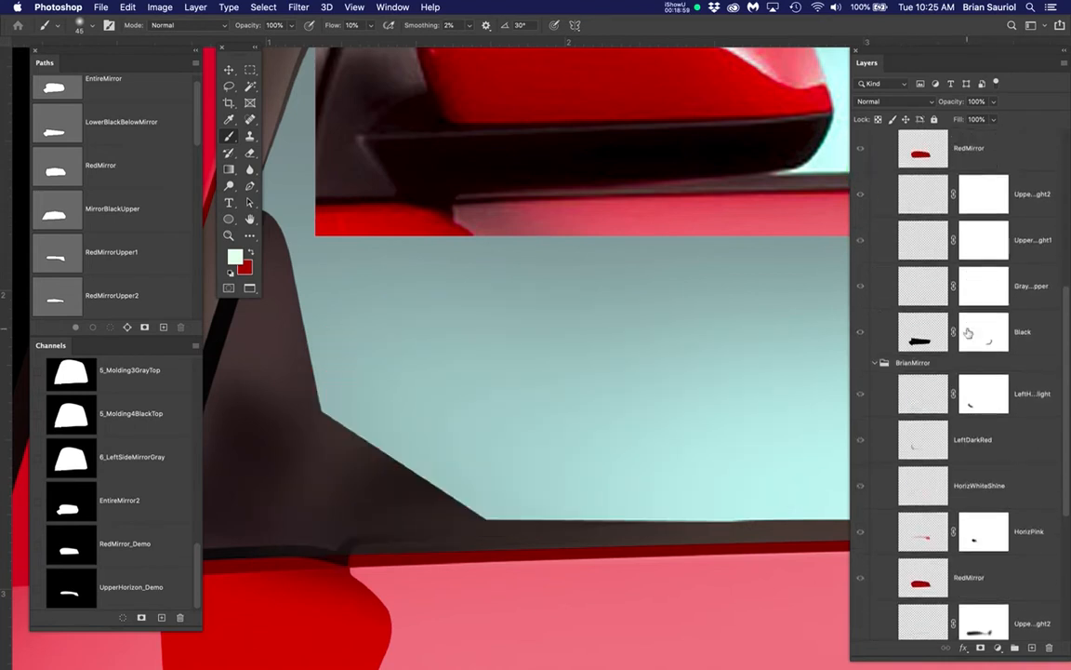
{"action": "scroll", "coordinate": [965, 319], "scroll_direction": "up", "scroll_amount": 3}
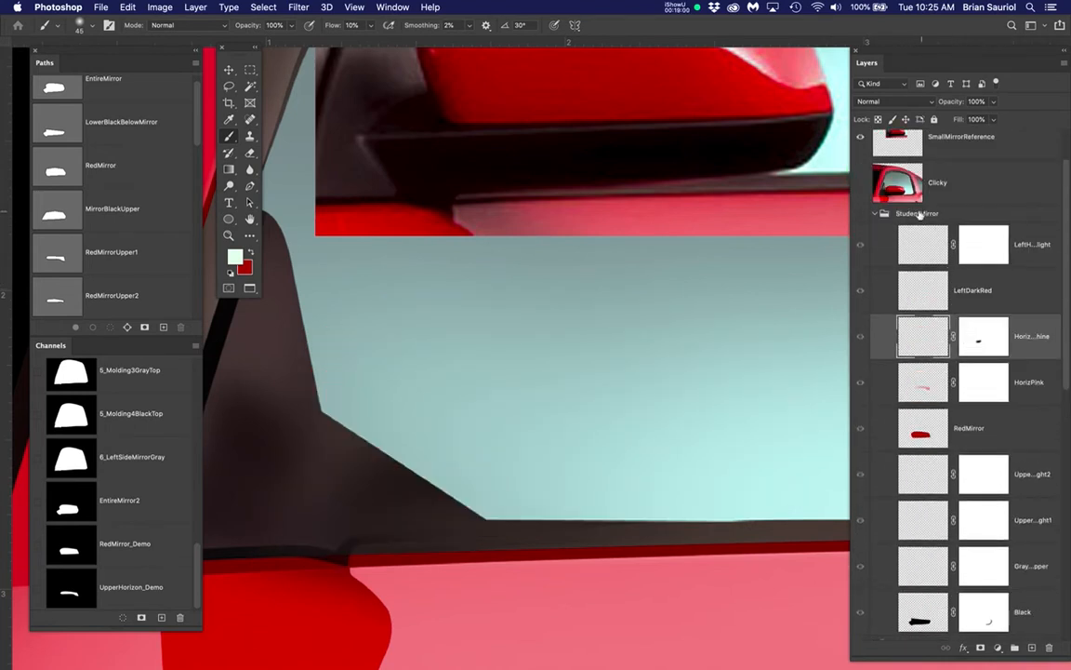
{"action": "left_click", "coordinate": [860, 214]}
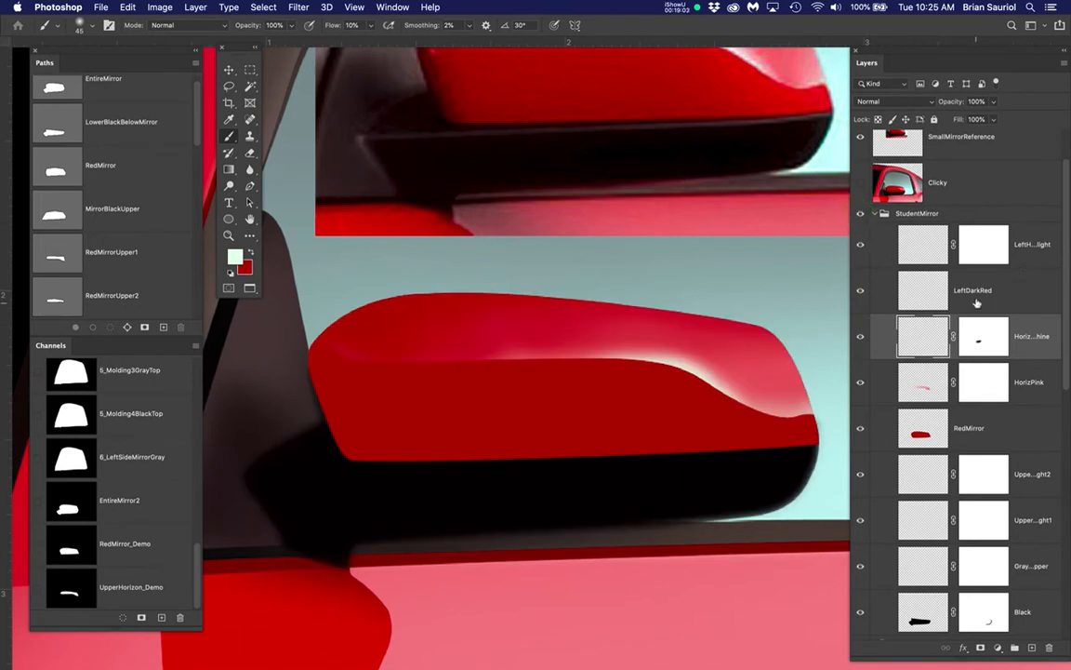
Make LeftDarkRed in StudentMirror the active layer, load the RedMirror_Demo channel as a selection, and hide the selection outline
{"action": "left_click", "coordinate": [977, 290]}
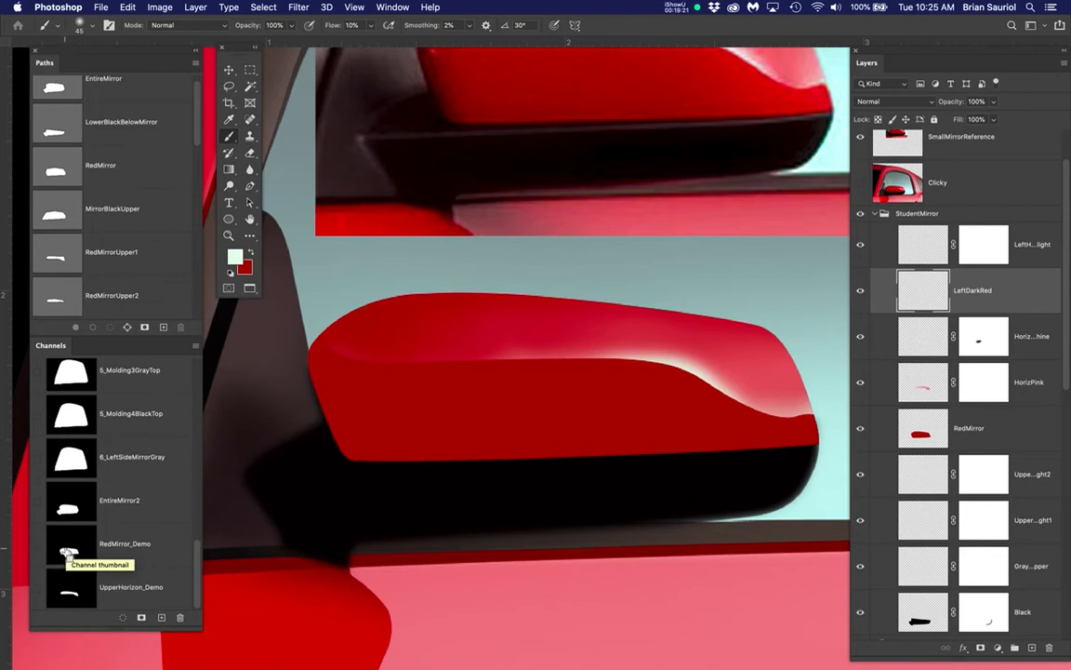
{"action": "left_click", "coordinate": [146, 545]}
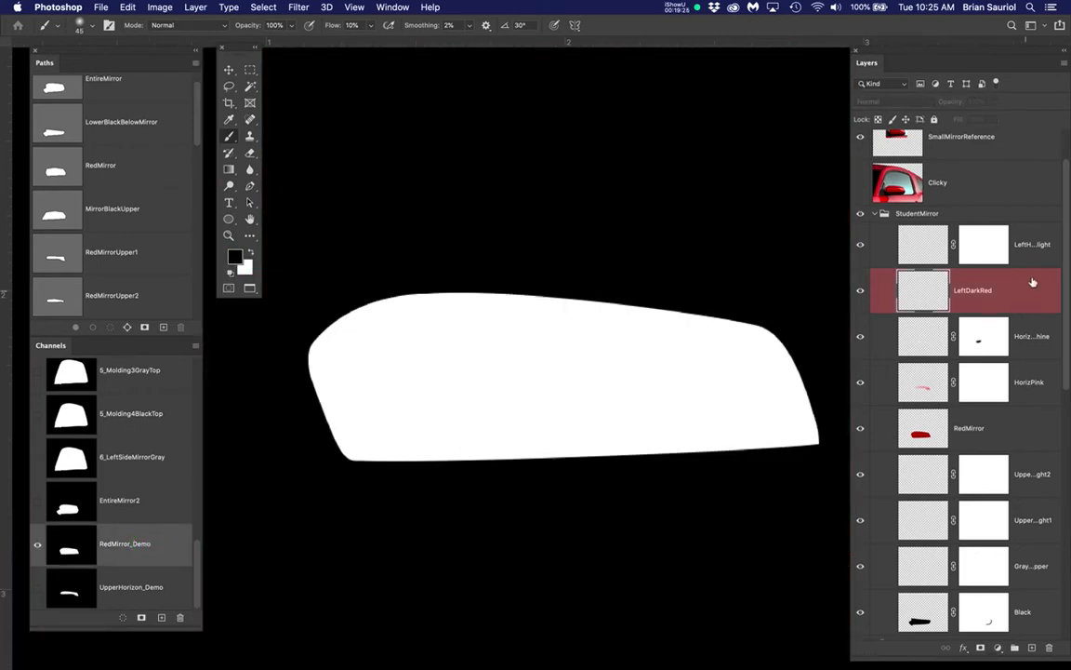
{"action": "left_click", "coordinate": [917, 289]}
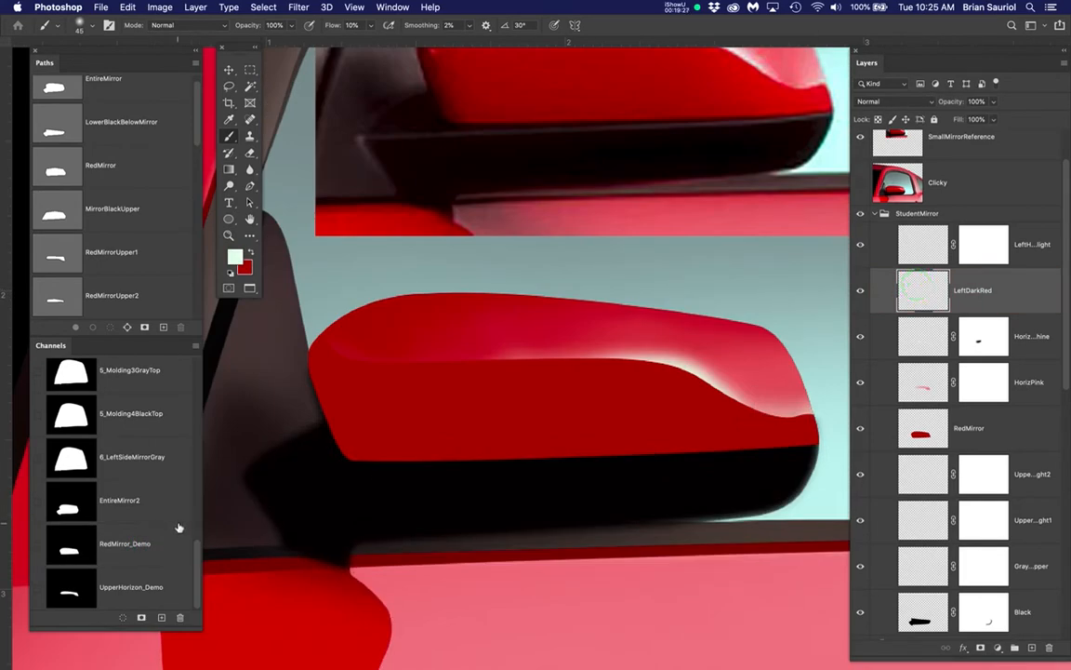
{"action": "left_click", "coordinate": [79, 550], "text": "super"}
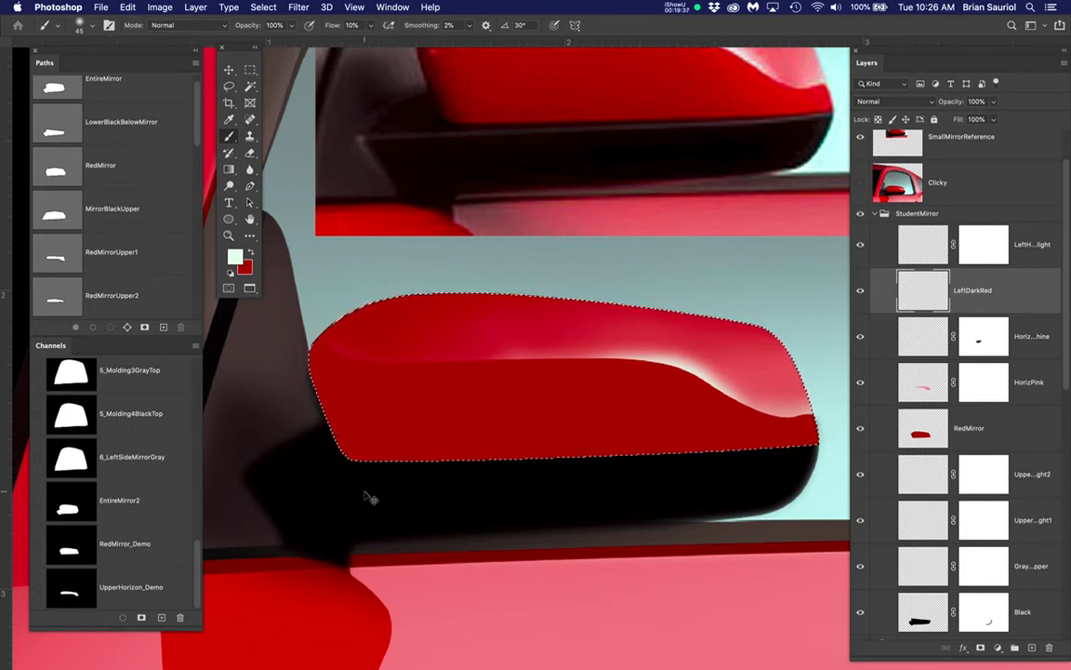
{"action": "key", "text": "super+h"}
Sample the dark red at the inner edge of the reference mirror as the foreground color
{"action": "left_click_drag", "start_coordinate": [419, 240], "coordinate": [430, 318]}
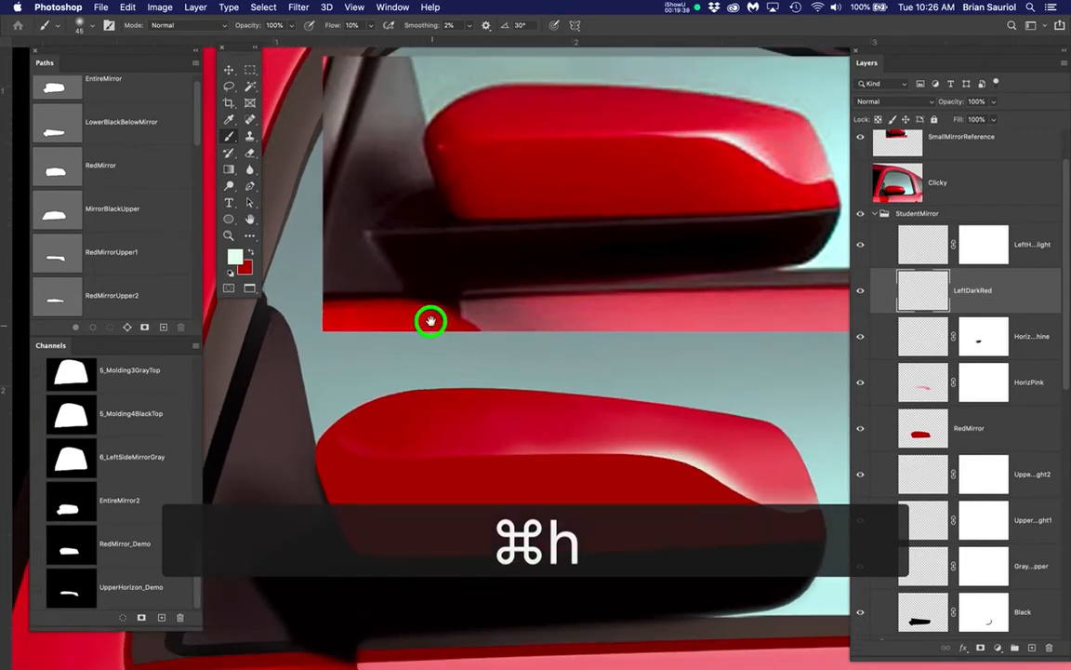
{"action": "left_click", "coordinate": [443, 184], "text": "alt"}
{"action": "key", "text": "space"}
{"action": "left_click_drag", "start_coordinate": [397, 492], "coordinate": [360, 408]}
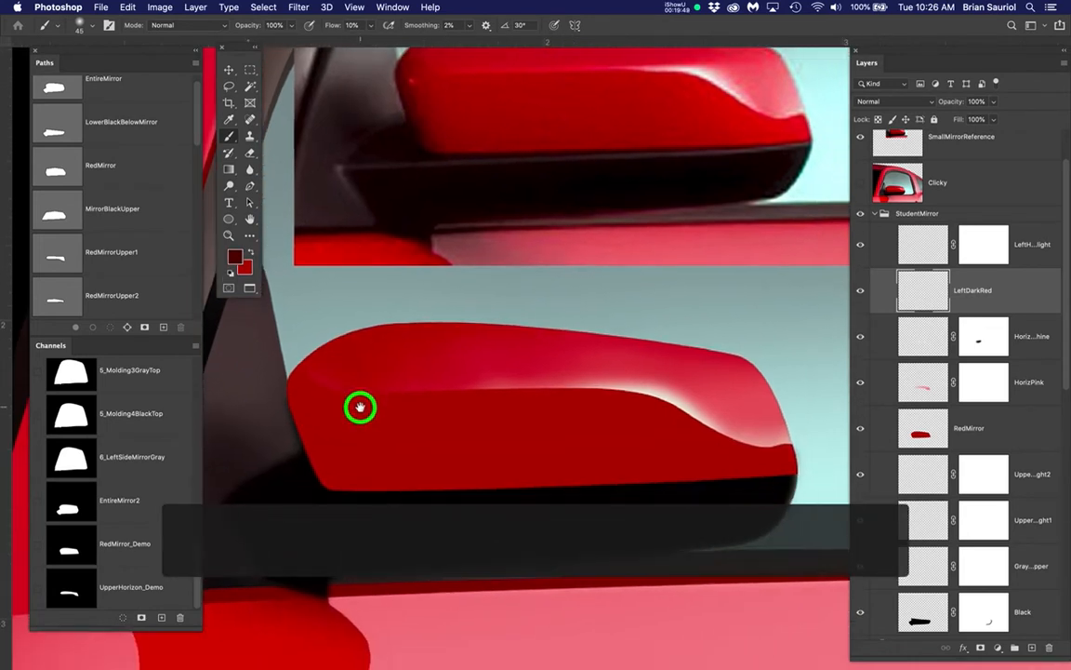
Enlarge the brush to 60 px and paint dark red shading along the mirror's inner end and lower edge on LeftDarkRed
{"action": "key", "text": "bracketright"}
{"action": "key", "text": "bracketright"}
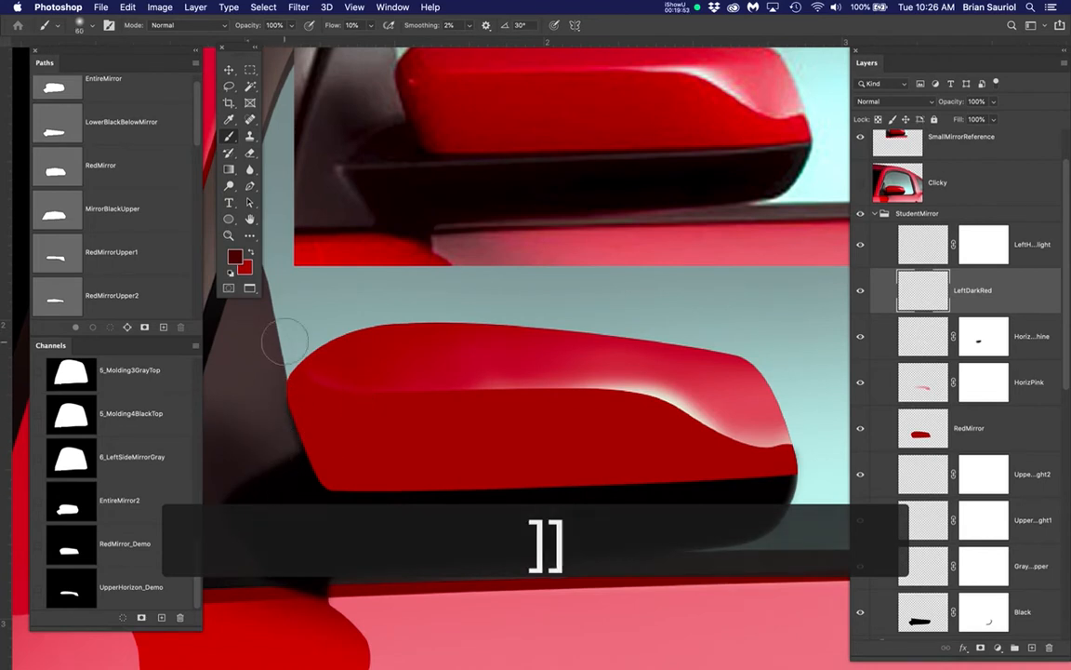
{"action": "key", "text": "space"}
{"action": "left_click_drag", "start_coordinate": [330, 402], "coordinate": [326, 456]}
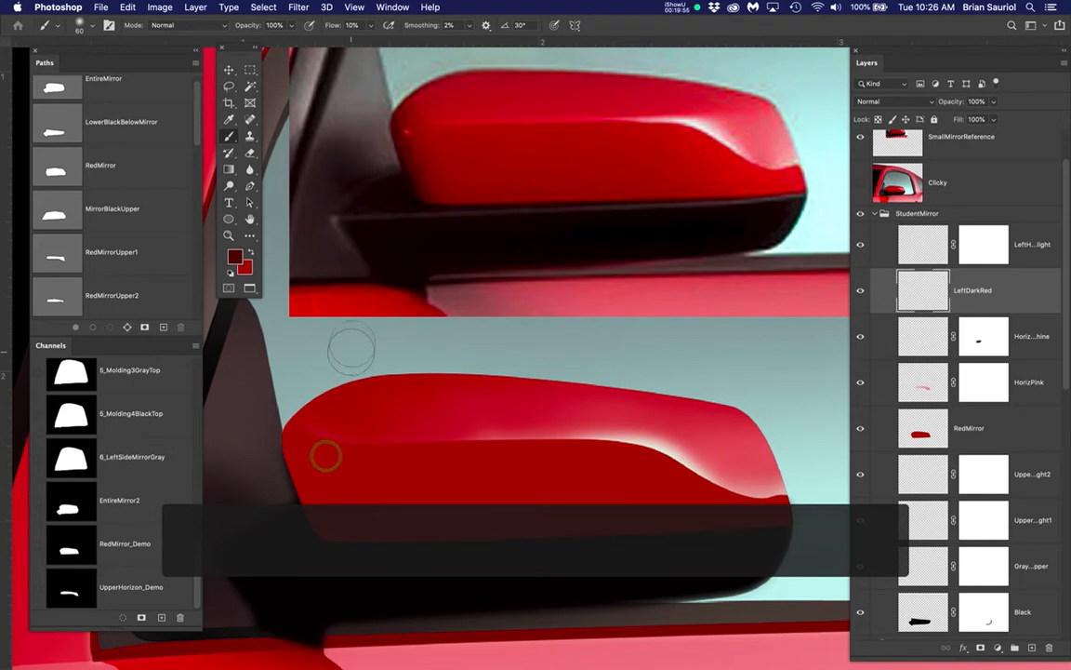
{"action": "mouse_move", "coordinate": [353, 354]}
{"action": "left_mouse_down"}
{"action": "mouse_move", "coordinate": [284, 396]}
{"action": "mouse_move", "coordinate": [251, 432]}
{"action": "mouse_move", "coordinate": [295, 386]}
{"action": "mouse_move", "coordinate": [344, 360]}
{"action": "mouse_move", "coordinate": [259, 436]}
{"action": "mouse_move", "coordinate": [310, 383]}
{"action": "mouse_move", "coordinate": [442, 349]}
{"action": "mouse_move", "coordinate": [392, 355]}
{"action": "mouse_move", "coordinate": [608, 366]}
{"action": "mouse_move", "coordinate": [722, 388]}
{"action": "mouse_move", "coordinate": [475, 357]}
{"action": "mouse_move", "coordinate": [358, 364]}
{"action": "mouse_move", "coordinate": [294, 399]}
{"action": "mouse_move", "coordinate": [275, 414]}
{"action": "mouse_move", "coordinate": [286, 404]}
{"action": "mouse_move", "coordinate": [277, 430]}
{"action": "mouse_move", "coordinate": [363, 600]}
{"action": "left_mouse_up"}
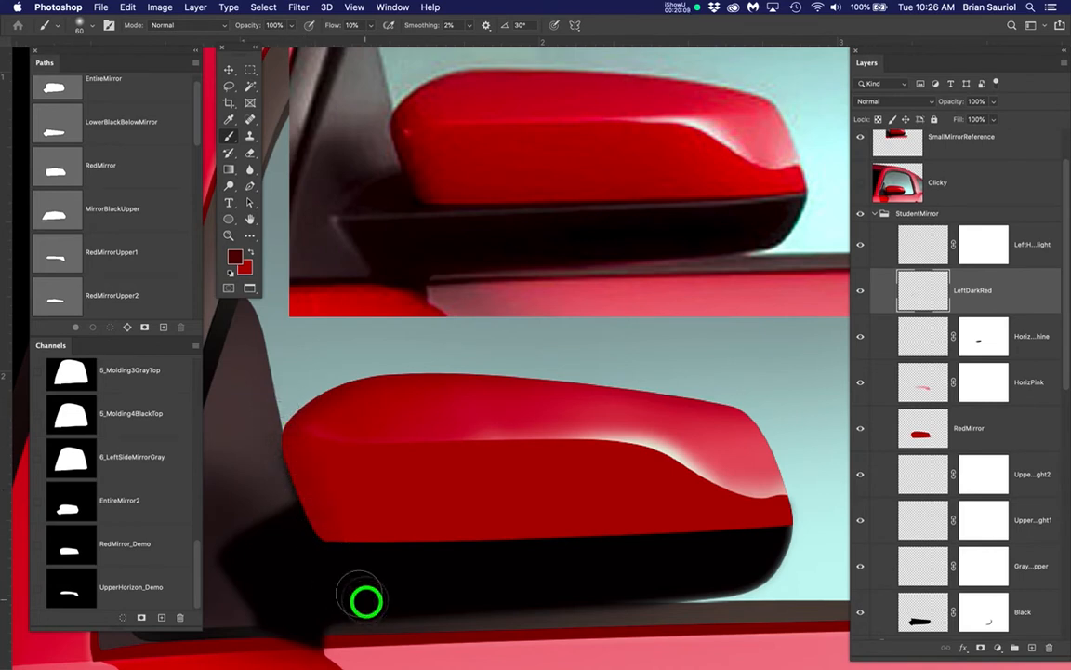
{"action": "left_click_drag", "start_coordinate": [280, 486], "coordinate": [260, 443]}
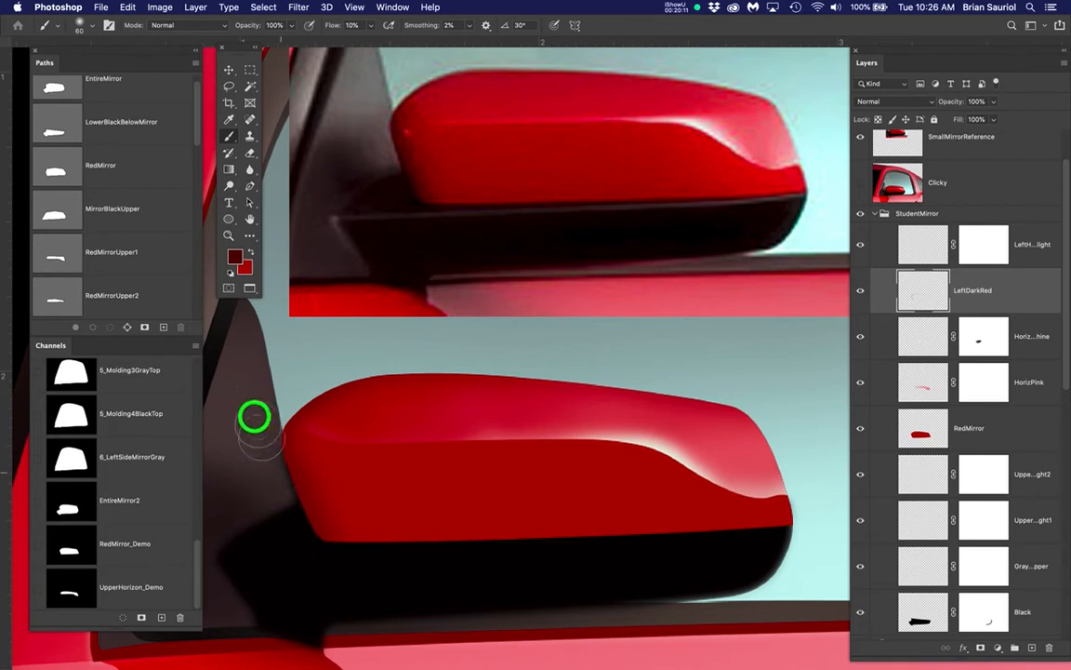
{"action": "mouse_move", "coordinate": [266, 448]}
{"action": "left_mouse_down"}
{"action": "mouse_move", "coordinate": [239, 397]}
{"action": "mouse_move", "coordinate": [285, 444]}
{"action": "mouse_move", "coordinate": [295, 502]}
{"action": "mouse_move", "coordinate": [337, 586]}
{"action": "mouse_move", "coordinate": [252, 407]}
{"action": "mouse_move", "coordinate": [337, 583]}
{"action": "left_mouse_up"}
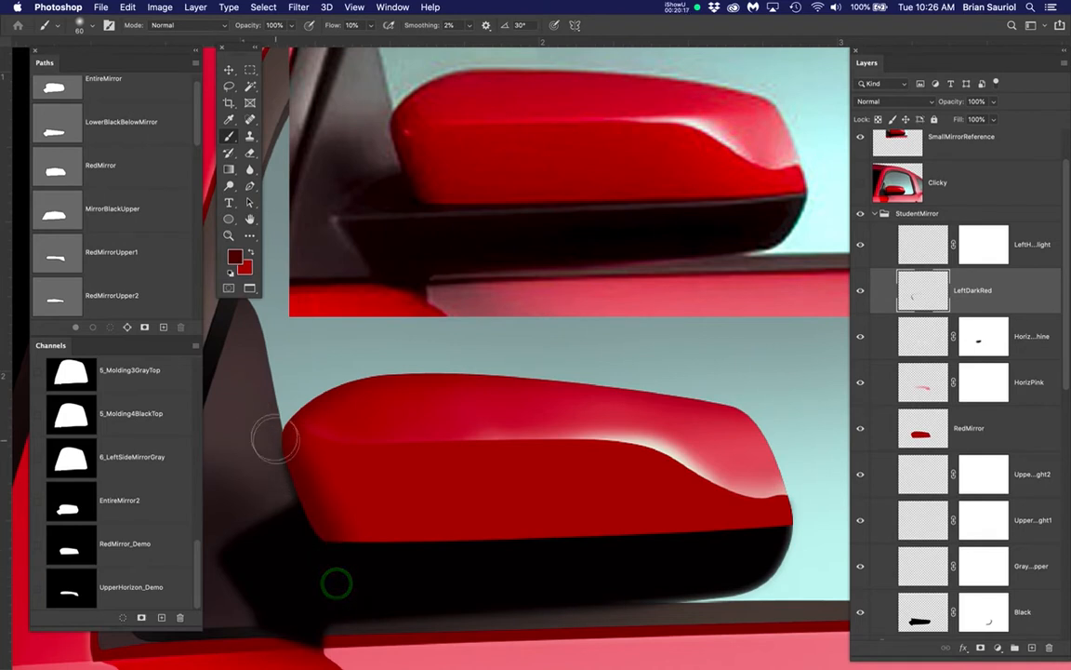
{"action": "mouse_move", "coordinate": [270, 434]}
{"action": "left_mouse_down"}
{"action": "mouse_move", "coordinate": [310, 569]}
{"action": "mouse_move", "coordinate": [265, 432]}
{"action": "mouse_move", "coordinate": [298, 548]}
{"action": "mouse_move", "coordinate": [229, 391]}
{"action": "left_mouse_up"}
{"action": "mouse_move", "coordinate": [267, 476]}
{"action": "left_mouse_down"}
{"action": "mouse_move", "coordinate": [278, 504]}
{"action": "mouse_move", "coordinate": [352, 565]}
{"action": "mouse_move", "coordinate": [462, 576]}
{"action": "left_mouse_up"}
{"action": "mouse_move", "coordinate": [270, 451]}
{"action": "left_mouse_down"}
{"action": "mouse_move", "coordinate": [306, 461]}
{"action": "mouse_move", "coordinate": [359, 553]}
{"action": "mouse_move", "coordinate": [715, 545]}
{"action": "mouse_move", "coordinate": [786, 530]}
{"action": "mouse_move", "coordinate": [515, 567]}
{"action": "mouse_move", "coordinate": [359, 564]}
{"action": "mouse_move", "coordinate": [298, 557]}
{"action": "mouse_move", "coordinate": [763, 541]}
{"action": "mouse_move", "coordinate": [466, 555]}
{"action": "mouse_move", "coordinate": [298, 543]}
{"action": "mouse_move", "coordinate": [763, 548]}
{"action": "mouse_move", "coordinate": [395, 564]}
{"action": "mouse_move", "coordinate": [318, 548]}
{"action": "mouse_move", "coordinate": [246, 491]}
{"action": "mouse_move", "coordinate": [379, 602]}
{"action": "left_mouse_up"}
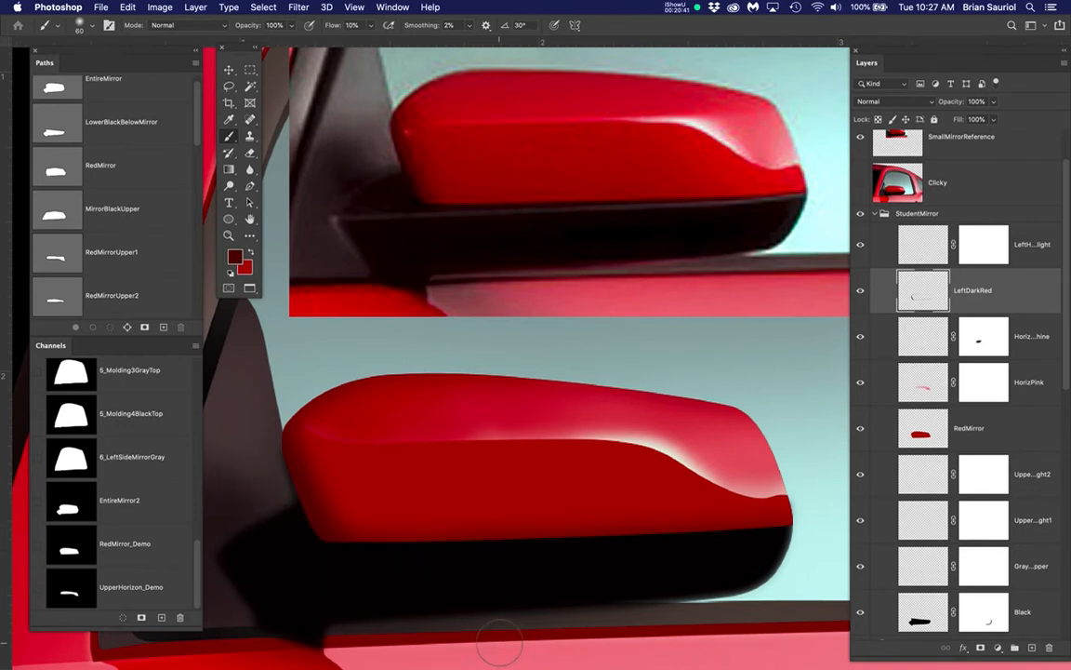
Toggle StudentMirror's LeftDarkRed layer off and on and examine the painted shading against the reference mirror
{"action": "left_click", "coordinate": [862, 292]}
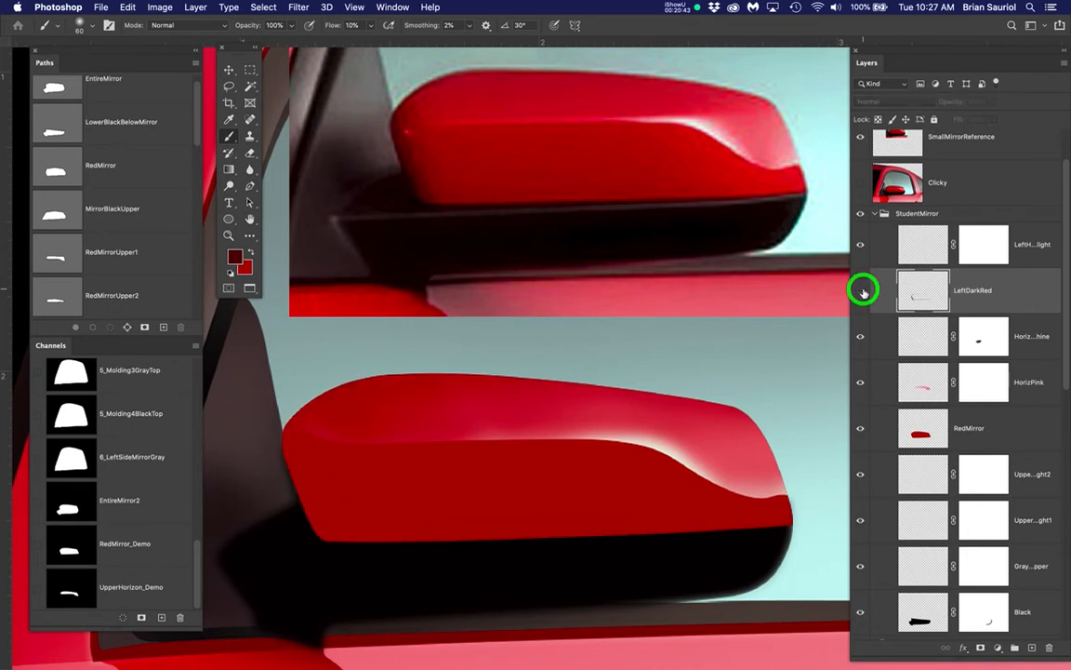
{"action": "left_click", "coordinate": [862, 291]}
{"action": "left_click", "coordinate": [863, 291]}
{"action": "left_click", "coordinate": [862, 291]}
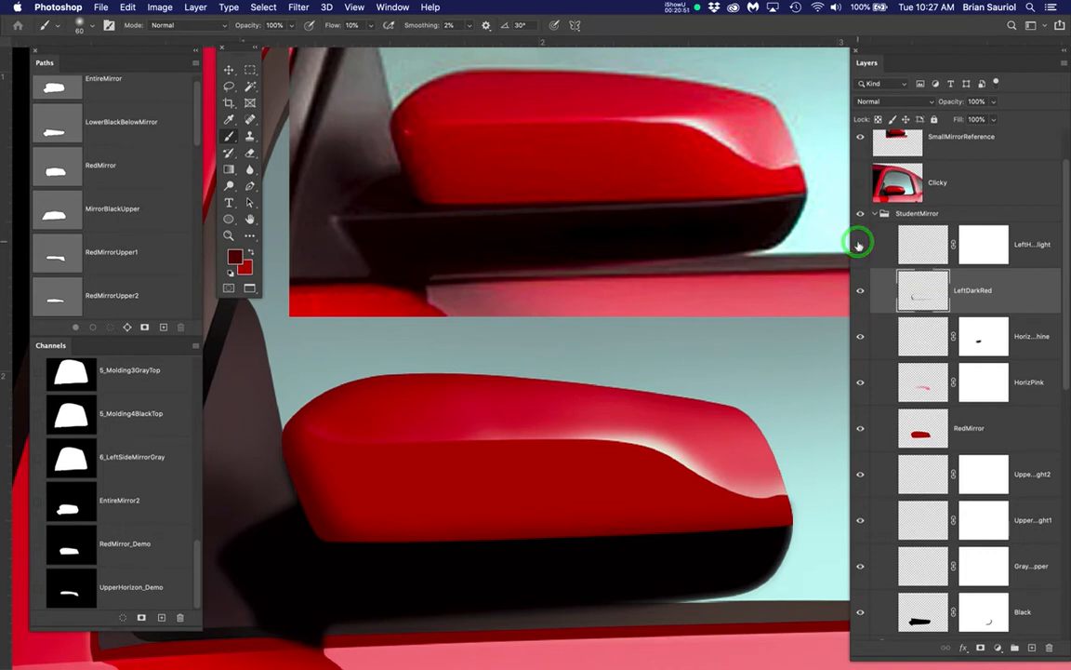
{"action": "key", "text": "space"}
{"action": "left_click_drag", "start_coordinate": [439, 458], "coordinate": [469, 421]}
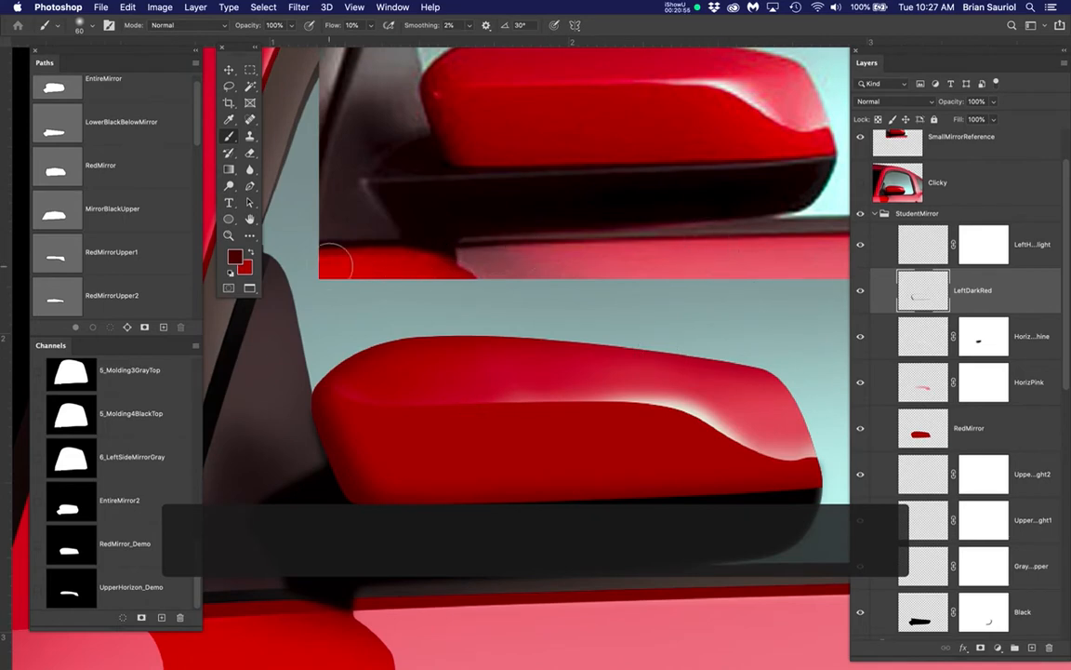
{"action": "scroll", "coordinate": [330, 265], "scroll_direction": "up", "scroll_amount": 5}
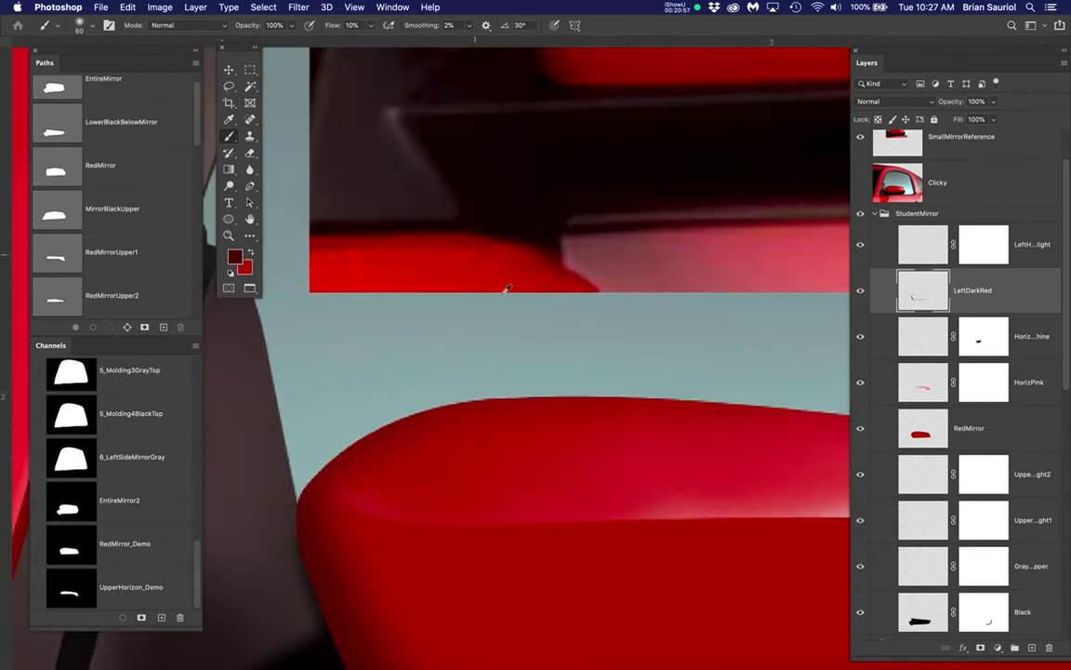
{"action": "scroll", "coordinate": [511, 295], "scroll_direction": "down", "scroll_amount": 5}
{"action": "key", "text": "space"}
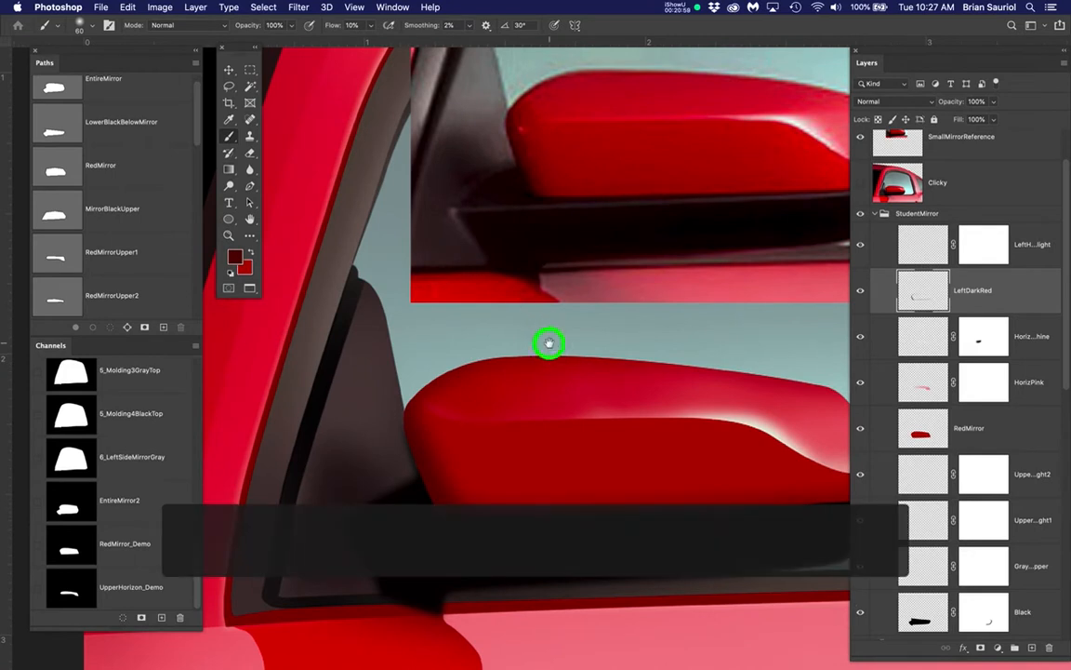
{"action": "left_click_drag", "start_coordinate": [549, 343], "coordinate": [491, 301]}
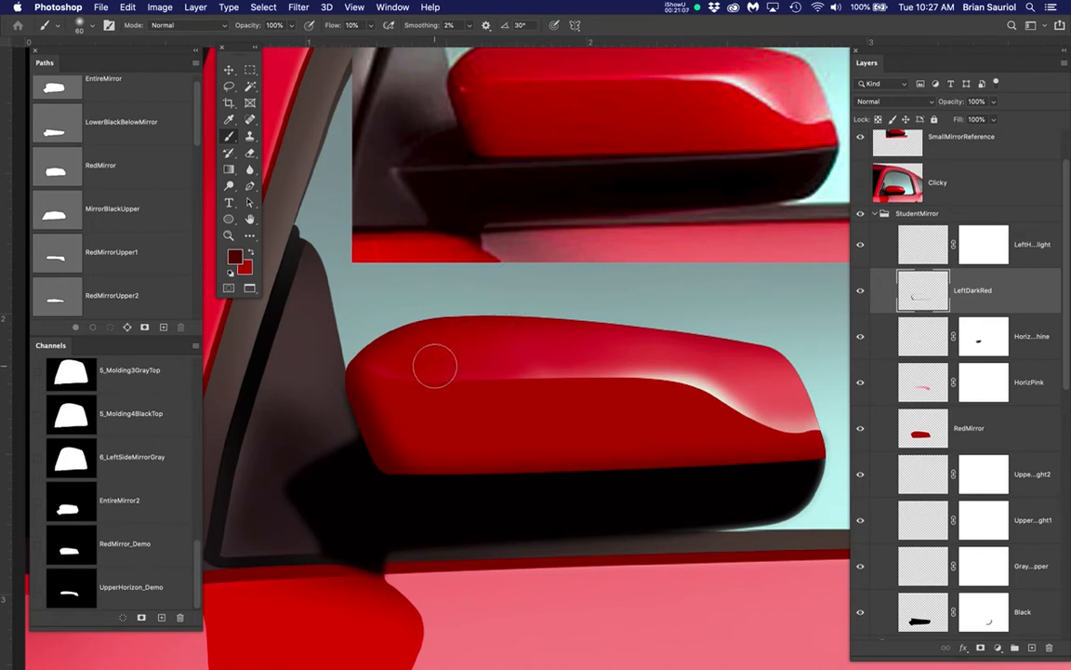
Look through the mirror layer groups and preview the RedMirrorUpper2 and RedMirrorUpper1 paths over the painted mirror
{"action": "scroll", "coordinate": [863, 471], "scroll_direction": "down", "scroll_amount": 6}
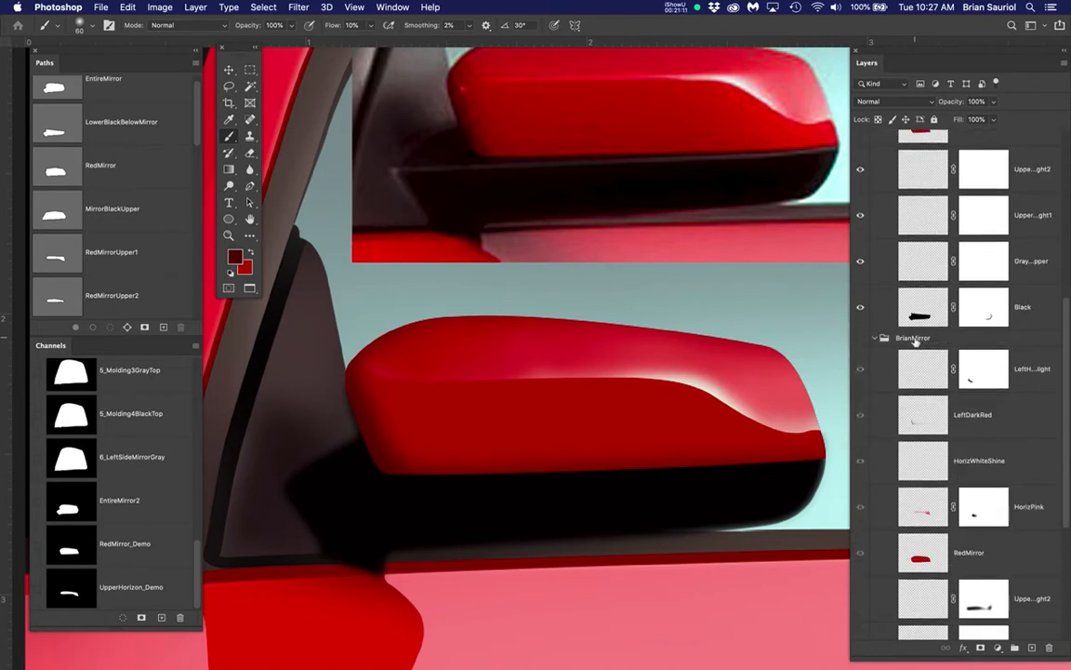
{"action": "scroll", "coordinate": [916, 341], "scroll_direction": "up", "scroll_amount": 4}
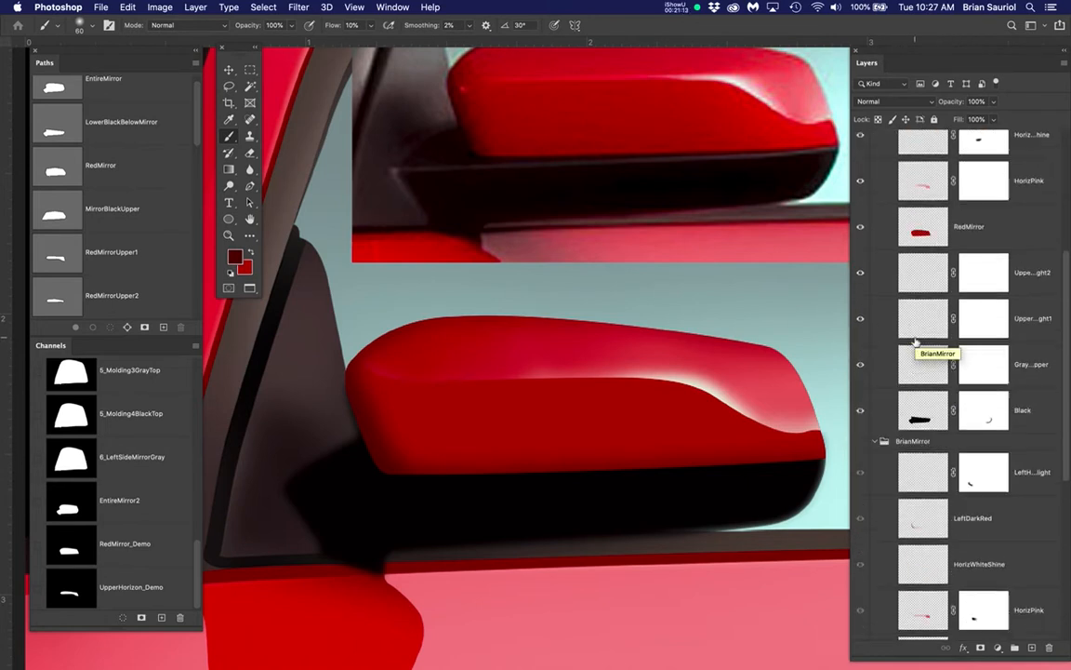
{"action": "scroll", "coordinate": [915, 341], "scroll_direction": "up", "scroll_amount": 2}
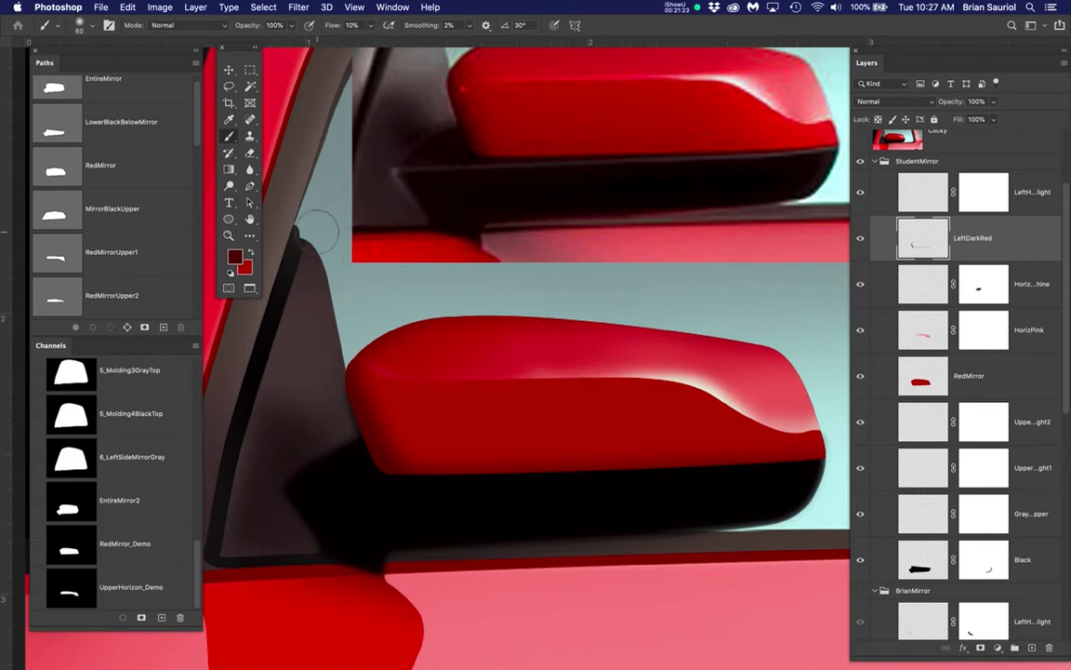
{"action": "scroll", "coordinate": [297, 544], "scroll_direction": "up", "scroll_amount": 2}
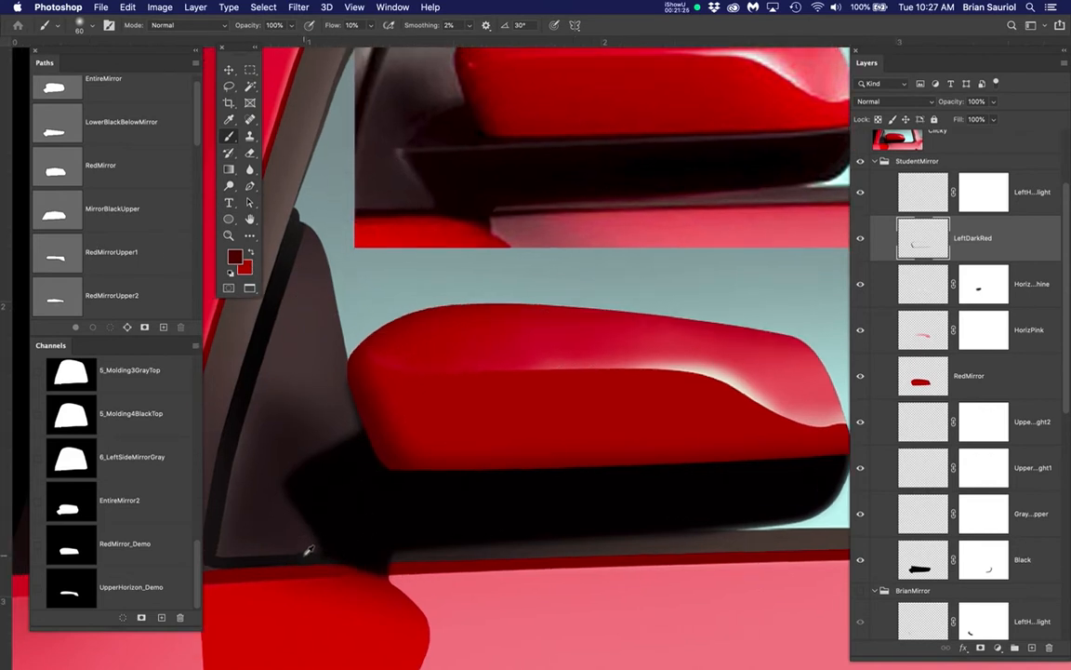
{"action": "scroll", "coordinate": [95, 270], "scroll_direction": "down", "scroll_amount": 3}
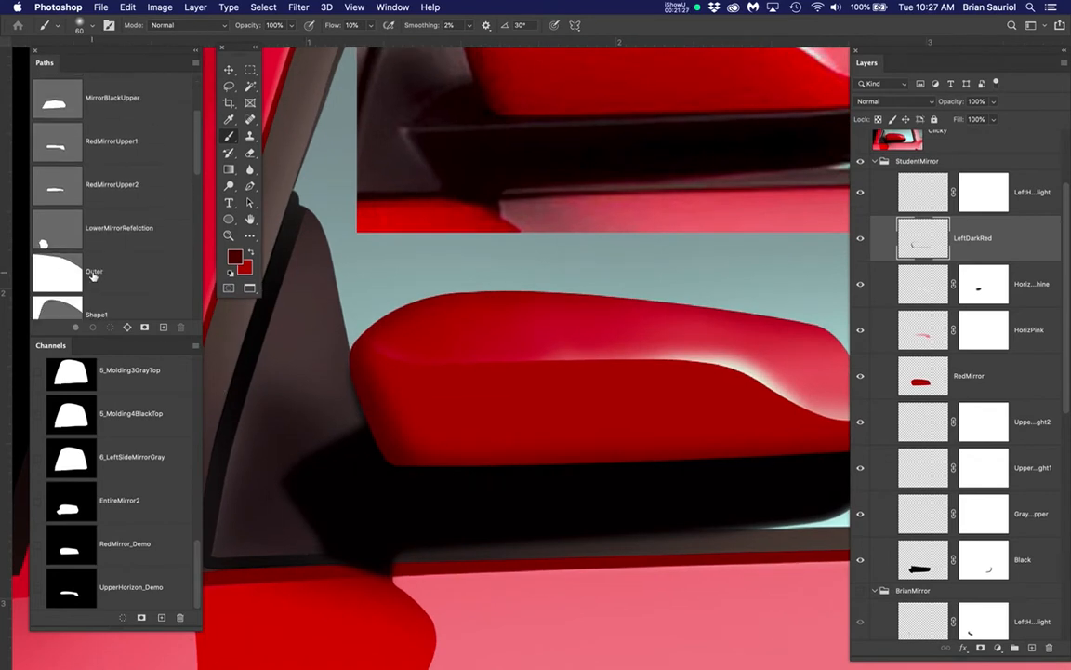
{"action": "scroll", "coordinate": [93, 276], "scroll_direction": "up", "scroll_amount": 3}
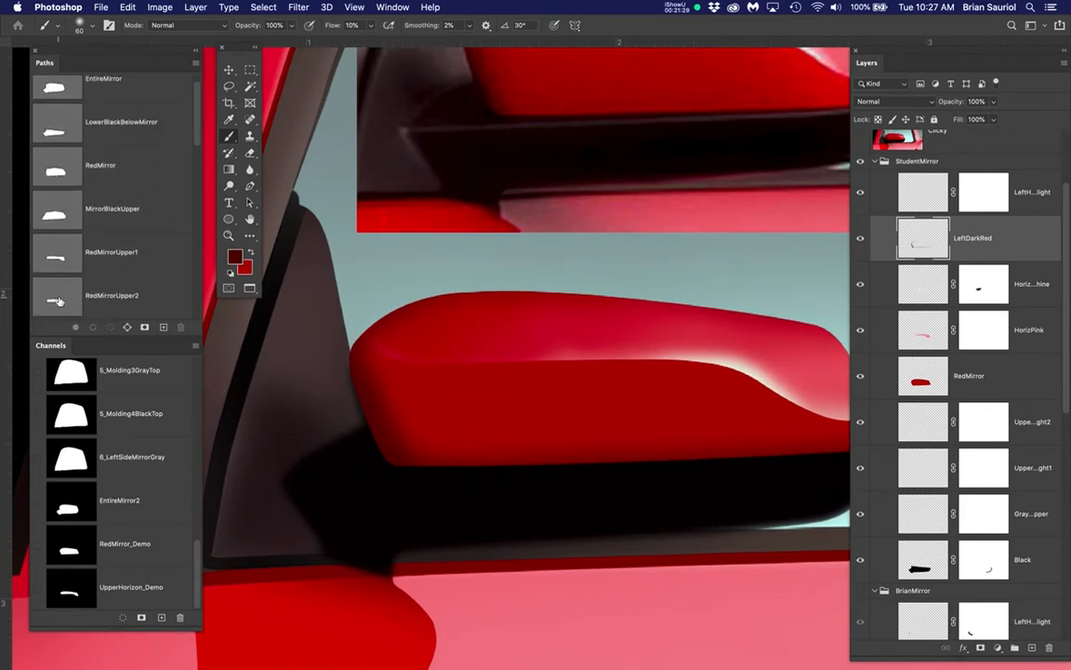
{"action": "left_click", "coordinate": [57, 300]}
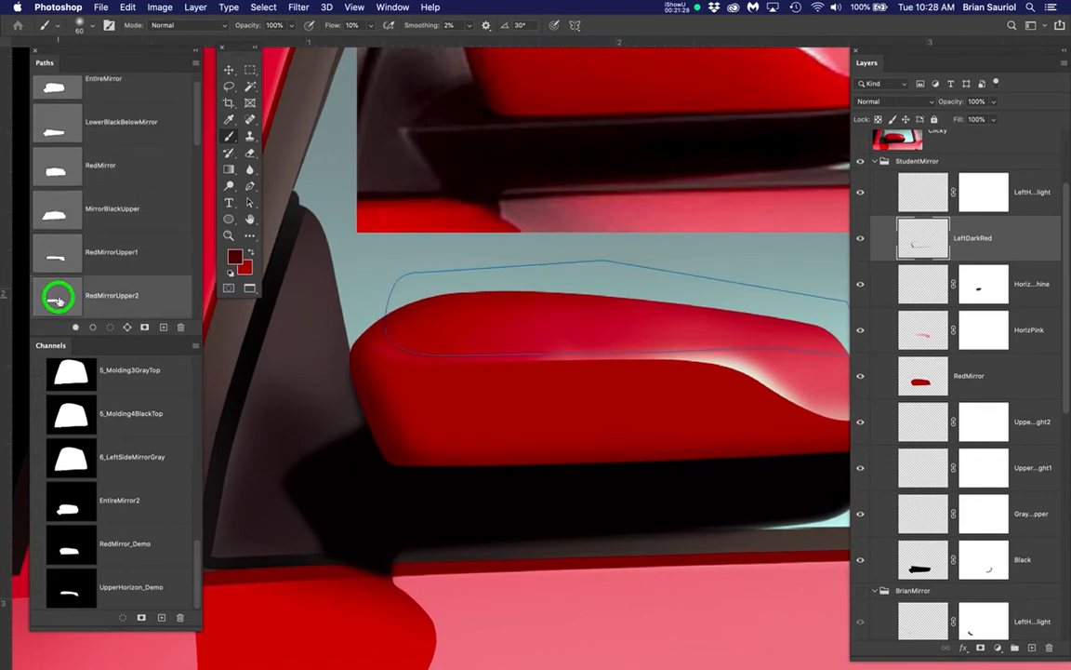
{"action": "left_click", "coordinate": [64, 249]}
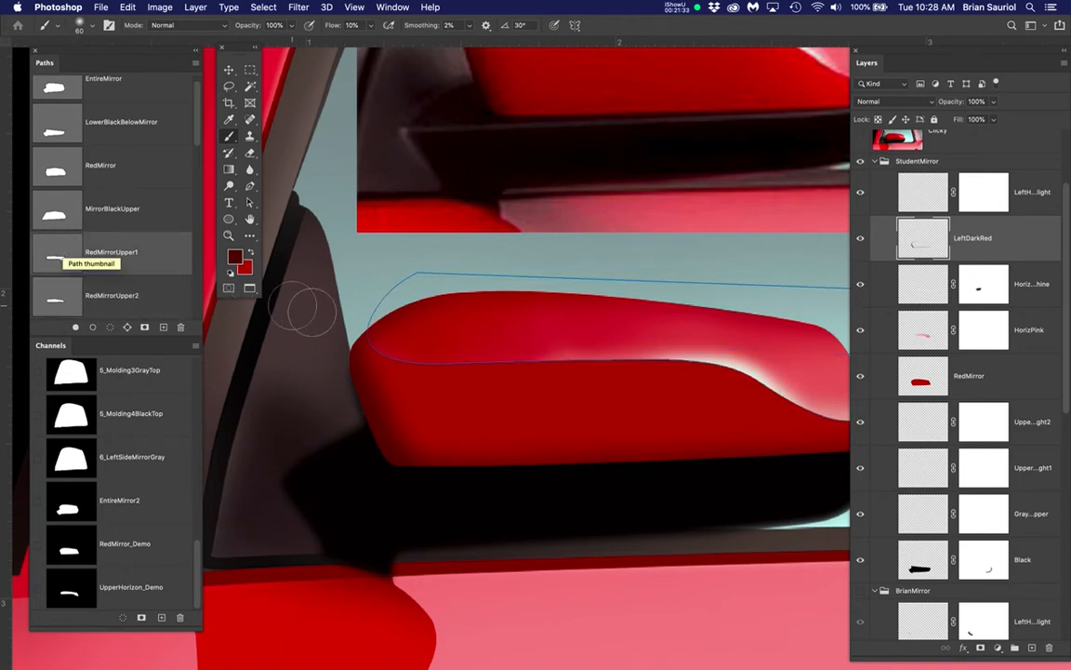
Display the LowerBlackBelowMirror path over the painted mirror's black base
{"action": "left_click_drag", "start_coordinate": [342, 304], "coordinate": [376, 296]}
{"action": "scroll", "coordinate": [84, 209], "scroll_direction": "up", "scroll_amount": 1}
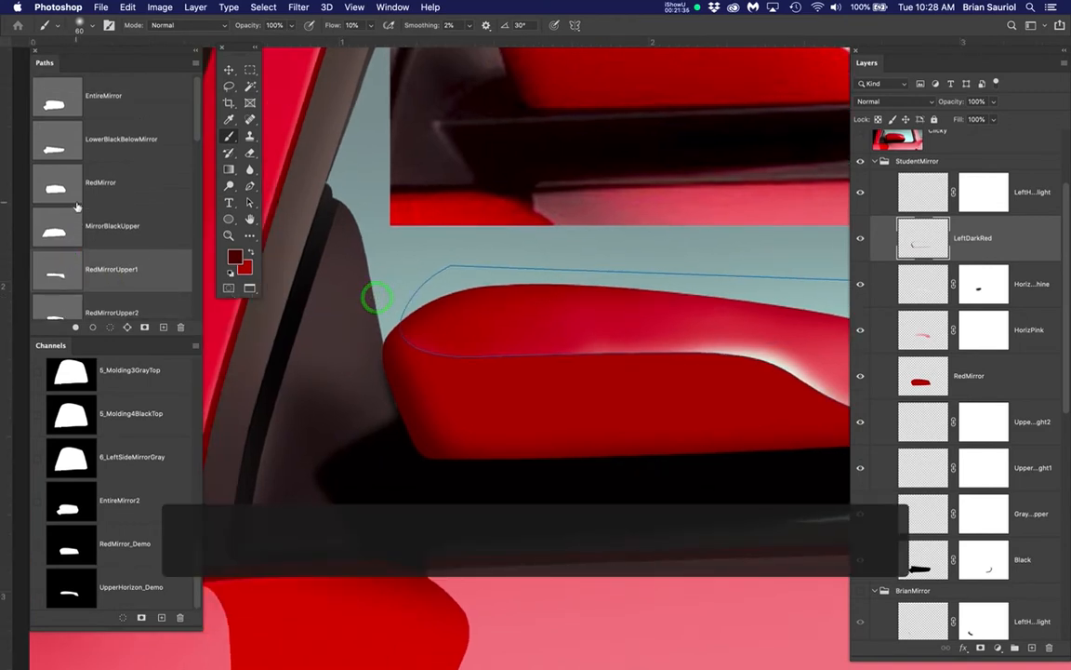
{"action": "left_click", "coordinate": [54, 141]}
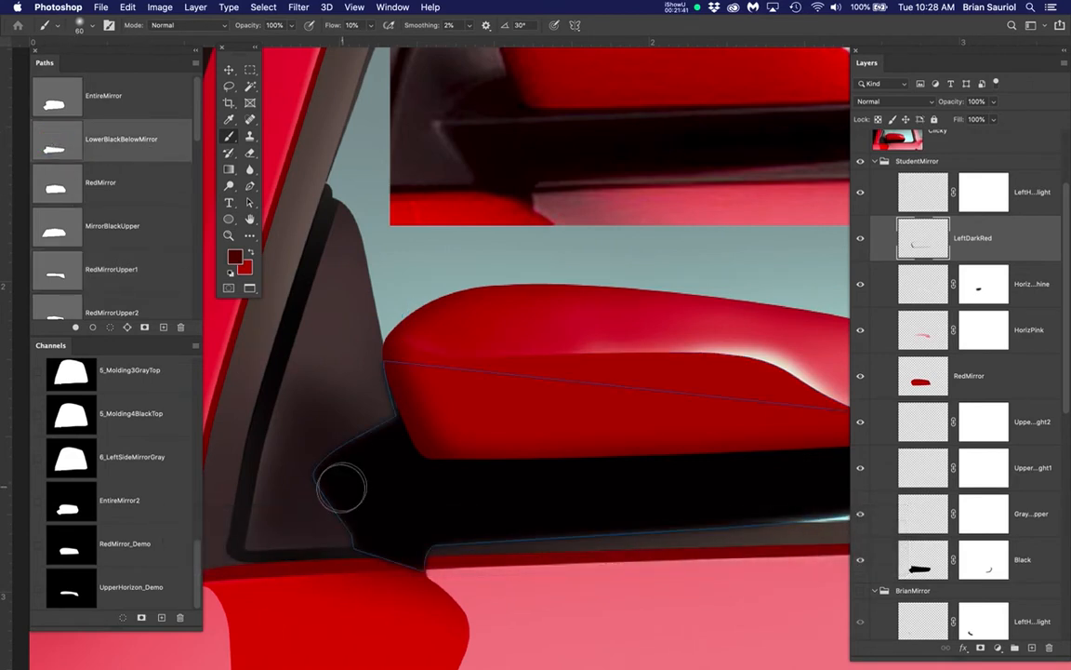
Show the Clicky reference photo layer and examine the black base's inner corner against the path outline up close
{"action": "scroll", "coordinate": [946, 199], "scroll_direction": "up", "scroll_amount": 2}
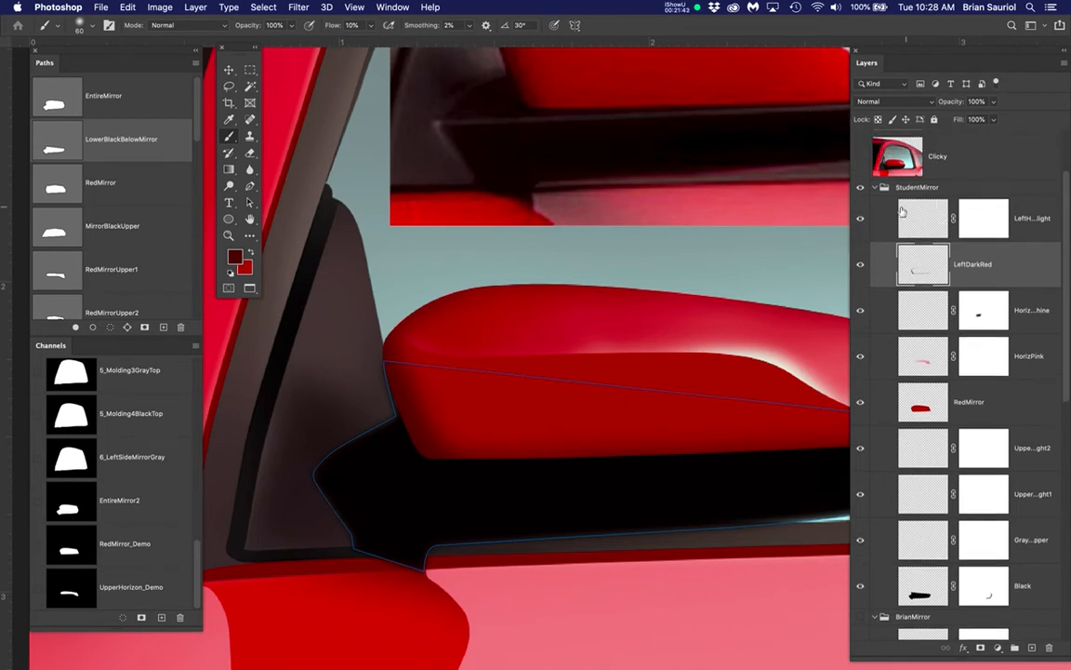
{"action": "left_click", "coordinate": [860, 176]}
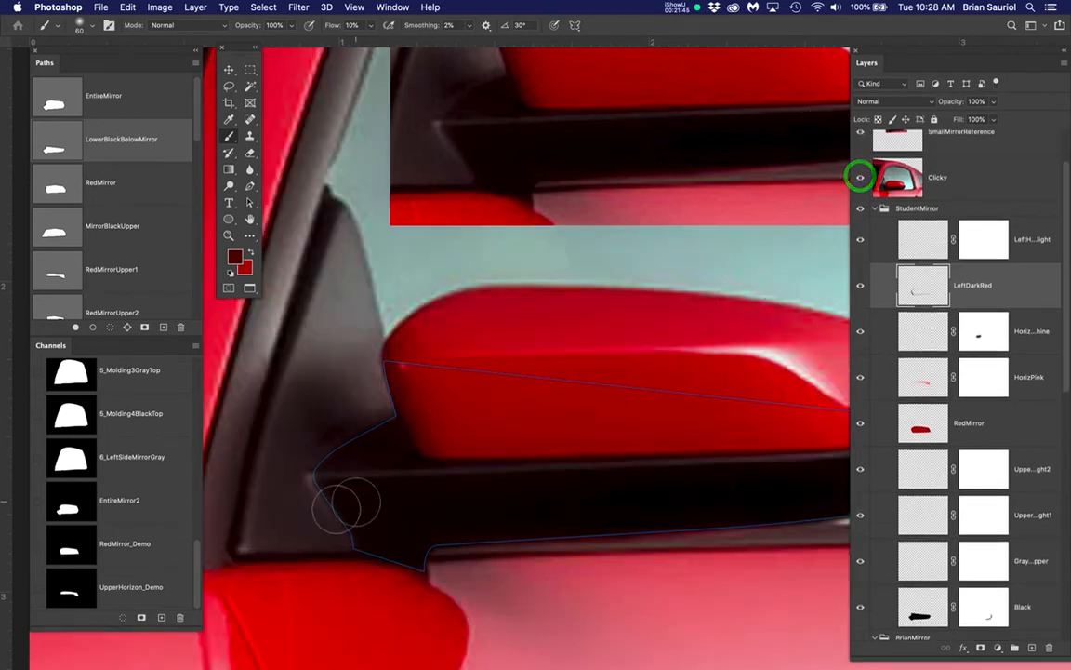
{"action": "scroll", "coordinate": [314, 510], "scroll_direction": "up", "scroll_amount": 3}
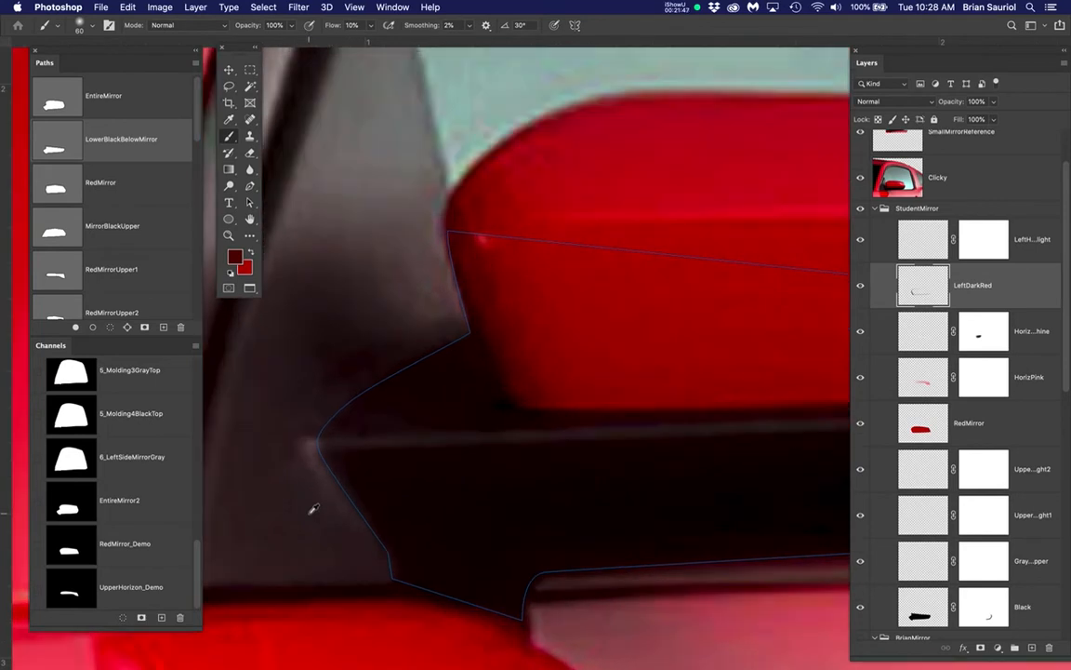
{"action": "scroll", "coordinate": [327, 500], "scroll_direction": "down", "scroll_amount": 1}
{"action": "left_click_drag", "start_coordinate": [402, 485], "coordinate": [451, 417]}
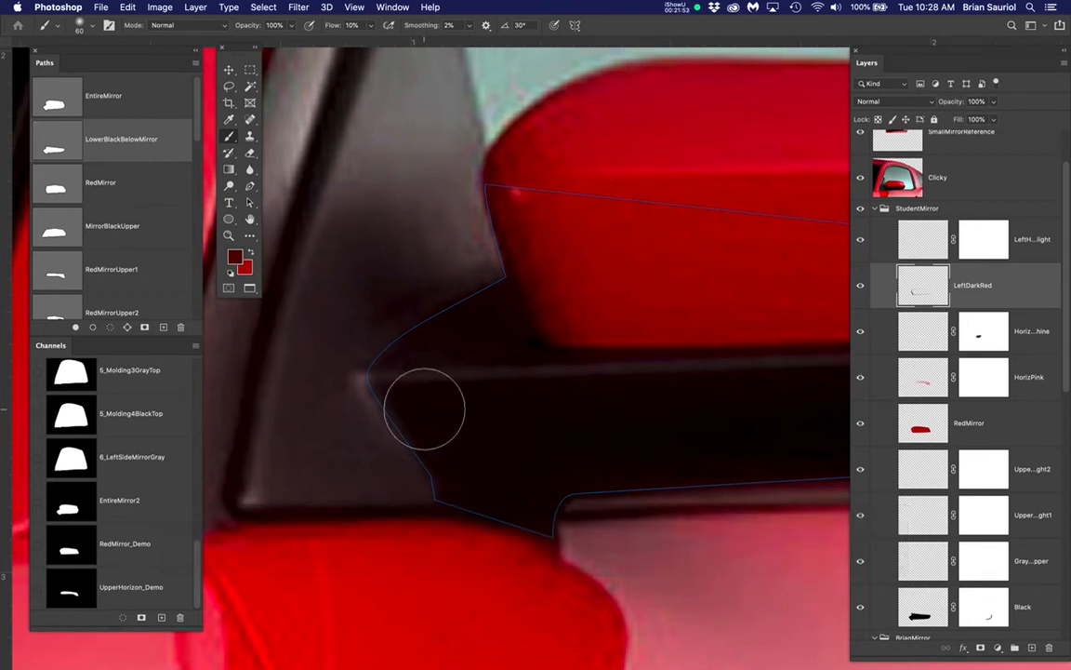
{"action": "scroll", "coordinate": [426, 406], "scroll_direction": "up", "scroll_amount": 2}
{"action": "scroll", "coordinate": [426, 407], "scroll_direction": "up", "scroll_amount": 1}
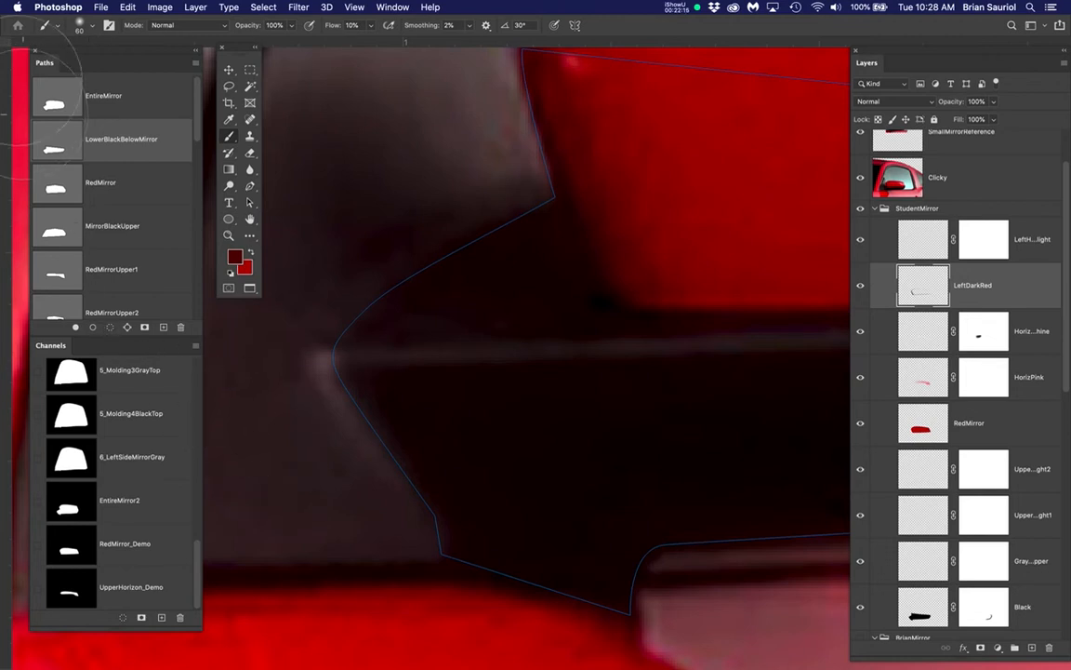
Load the LowerBlackBelowMirror path as a selection
{"action": "left_click", "coordinate": [56, 149], "text": "super"}
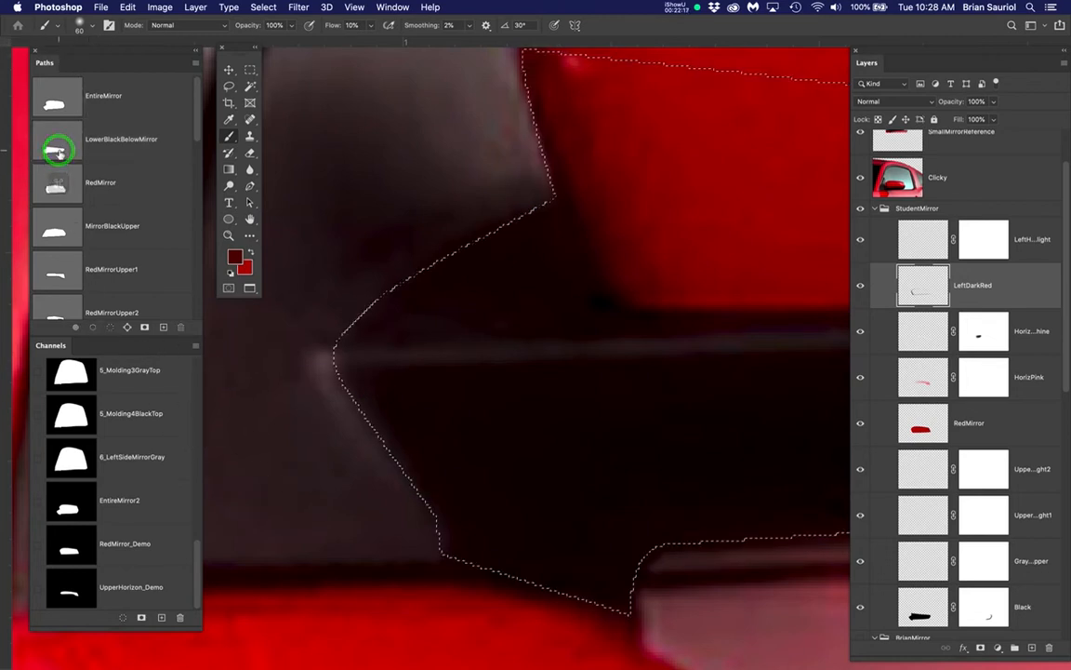
Try expanding the mirror base selection by 25 pixels, and undo the expansion
{"action": "left_click", "coordinate": [263, 7]}
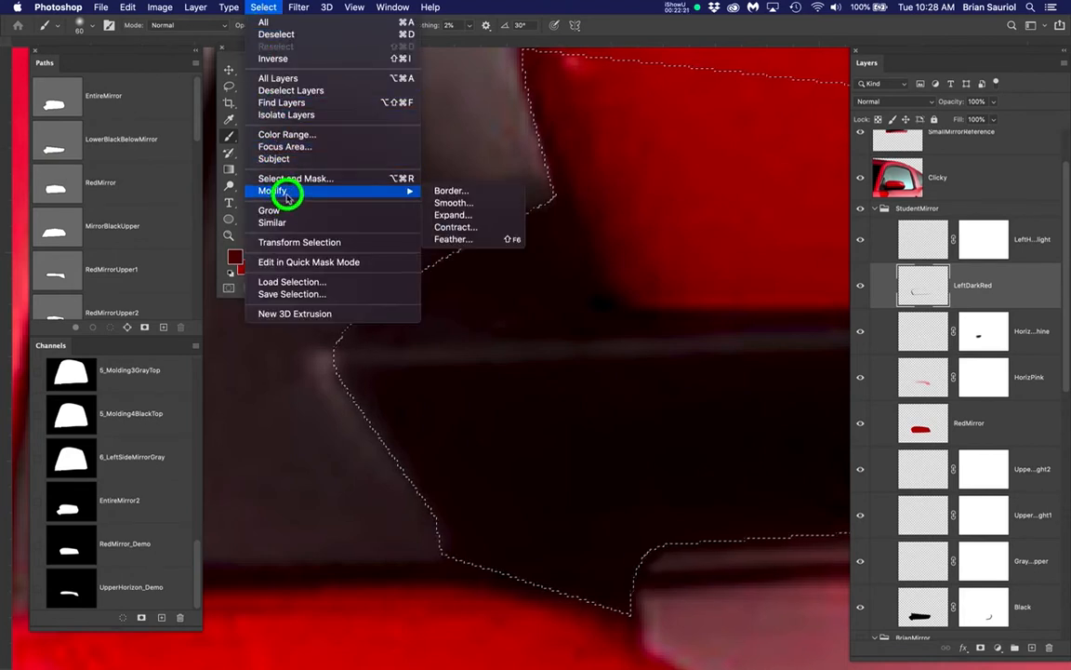
{"action": "mouse_move", "coordinate": [409, 191]}
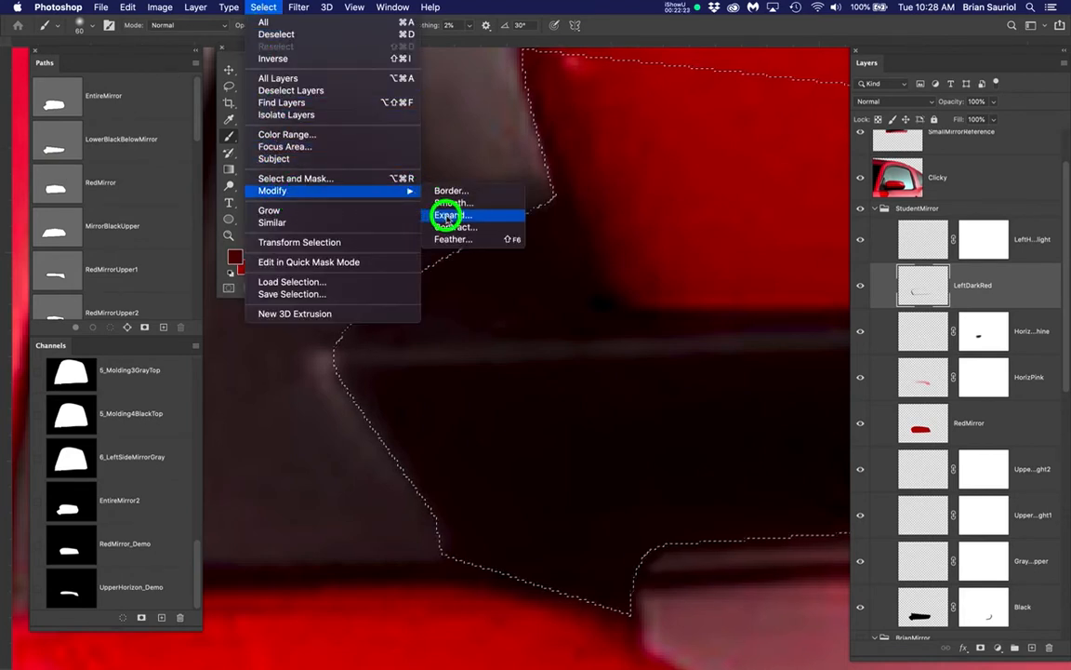
{"action": "left_click", "coordinate": [447, 215]}
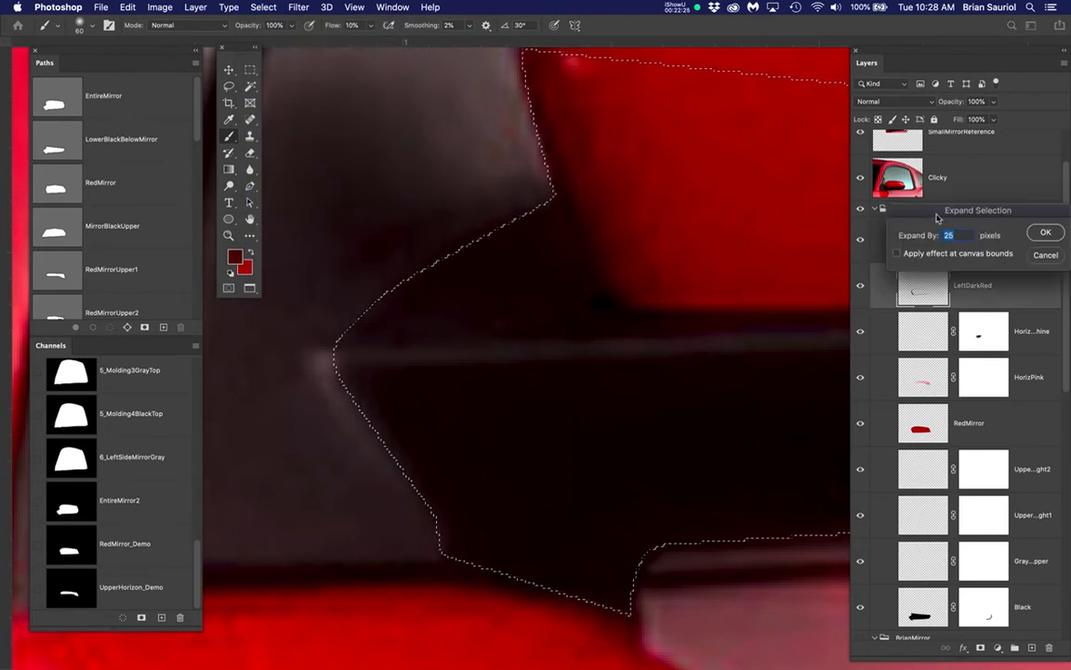
{"action": "left_click_drag", "start_coordinate": [782, 192], "coordinate": [695, 163]}
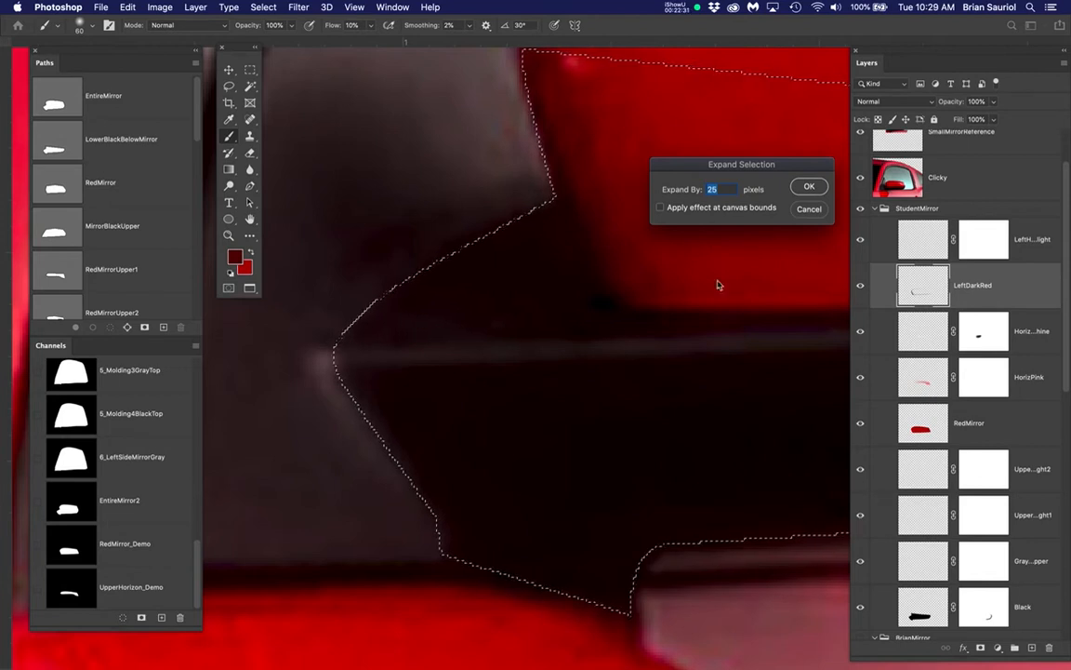
{"action": "left_click", "coordinate": [809, 189]}
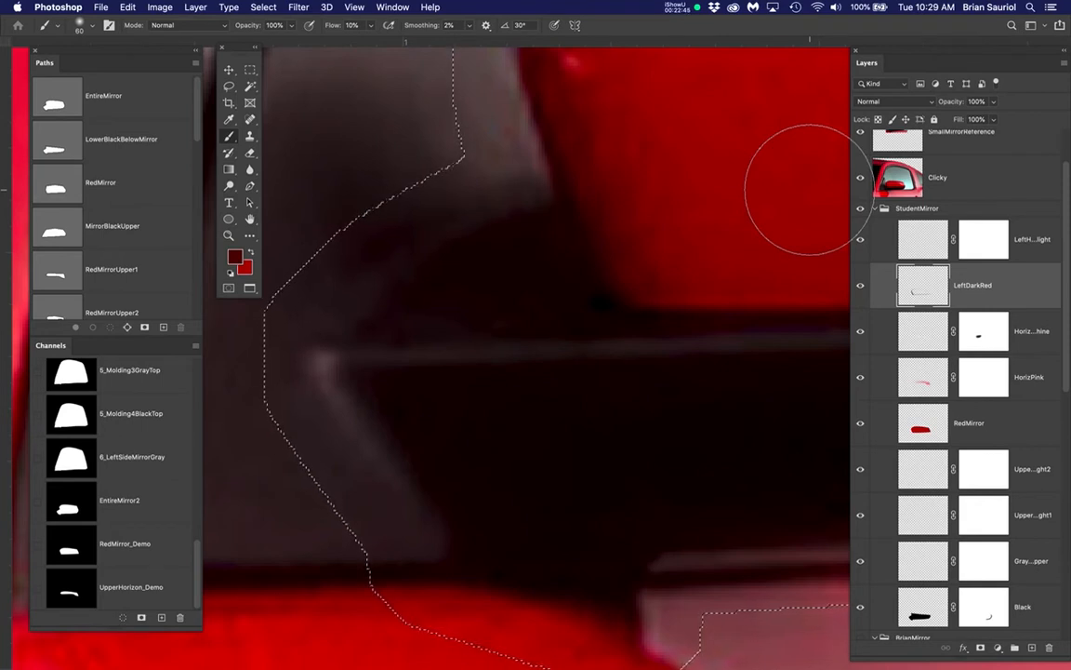
{"action": "key", "text": "super+z"}
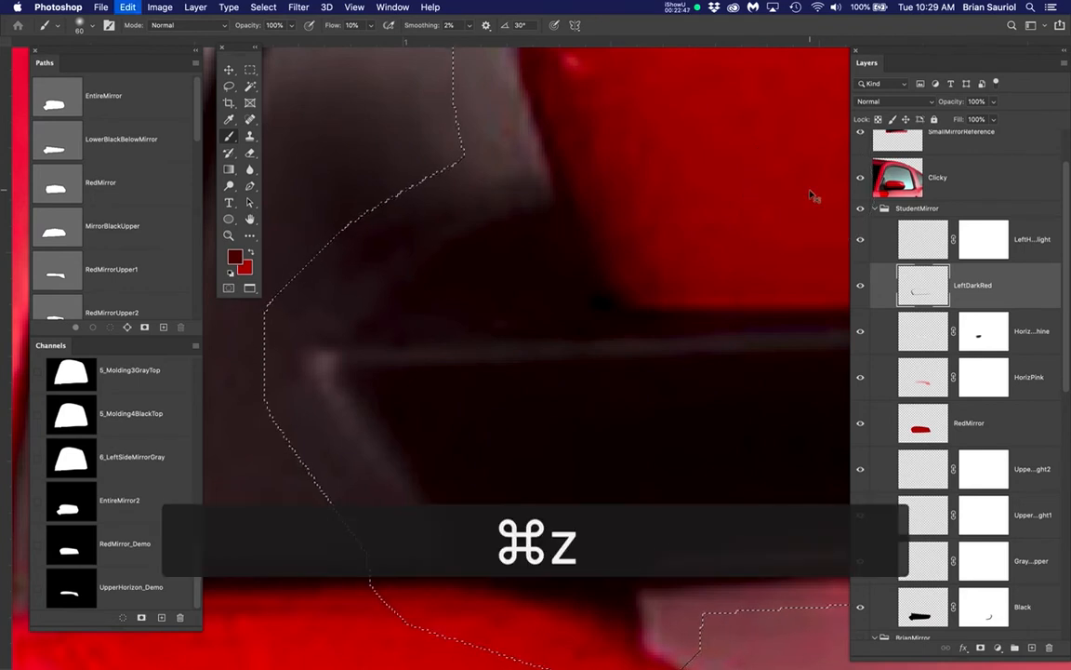
Try expanding the mirror base selection by 10 pixels, and undo it
{"action": "left_click", "coordinate": [265, 7]}
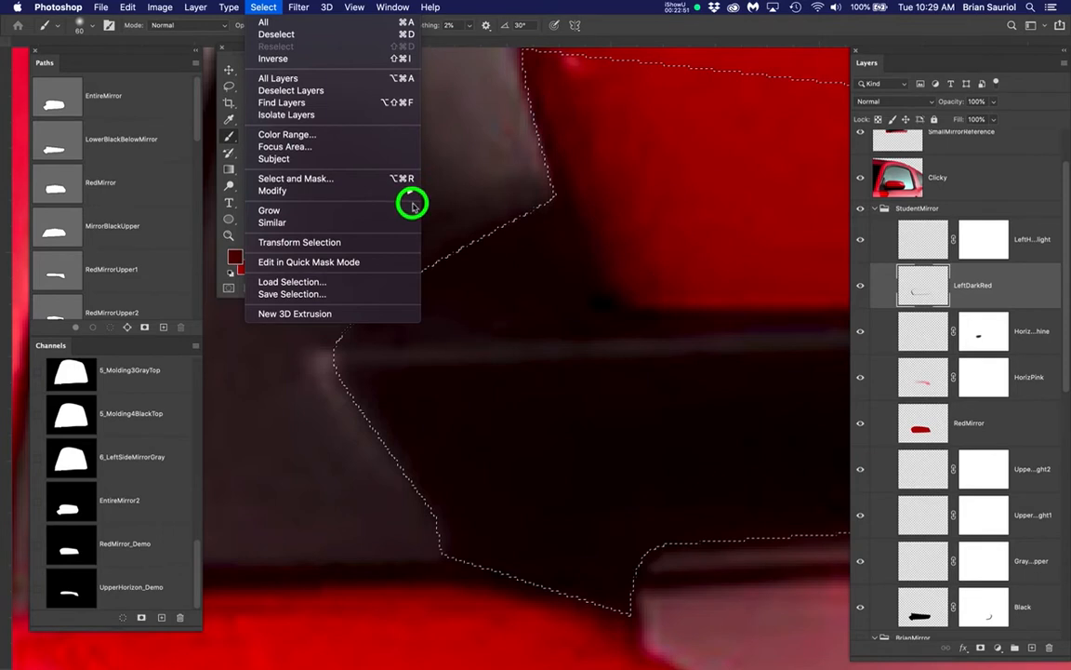
{"action": "mouse_move", "coordinate": [409, 195]}
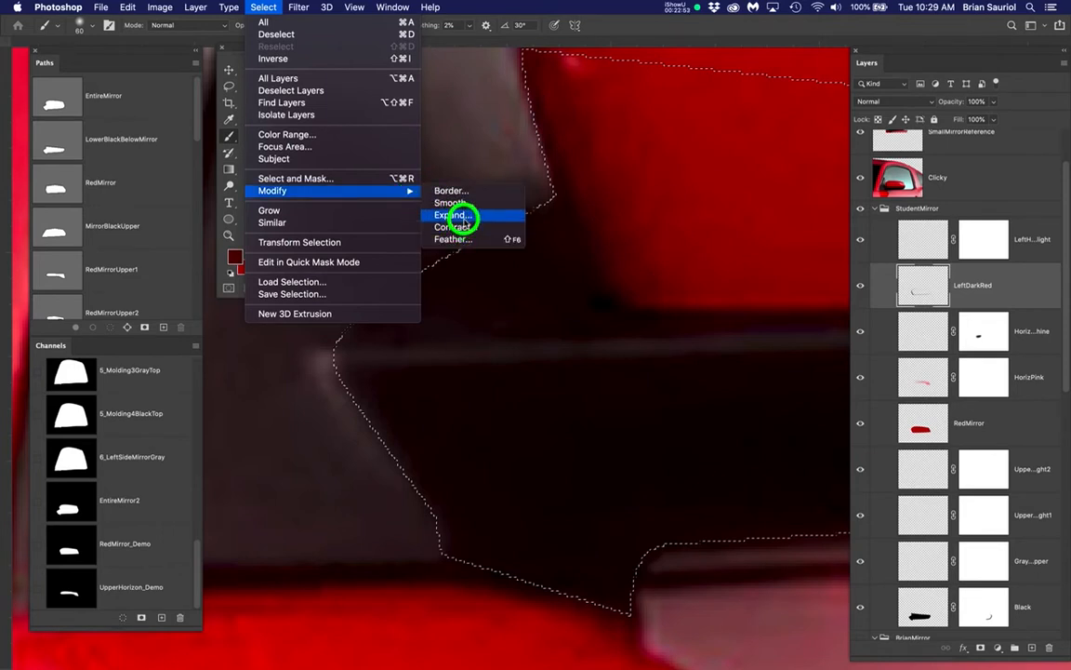
{"action": "left_click", "coordinate": [453, 215]}
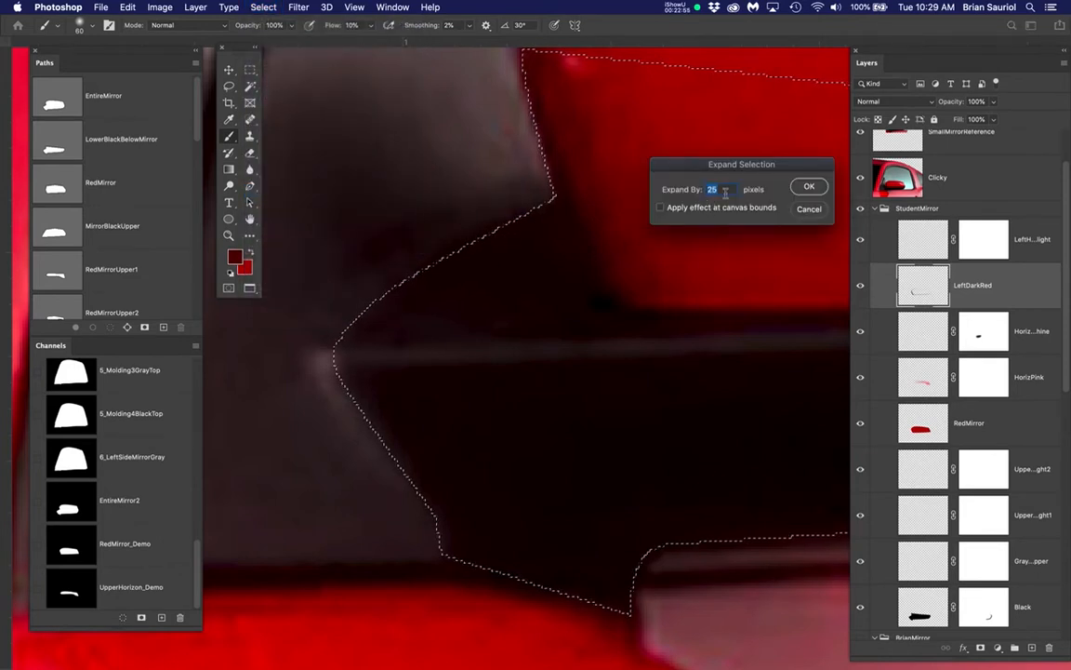
{"action": "type", "text": "10"}
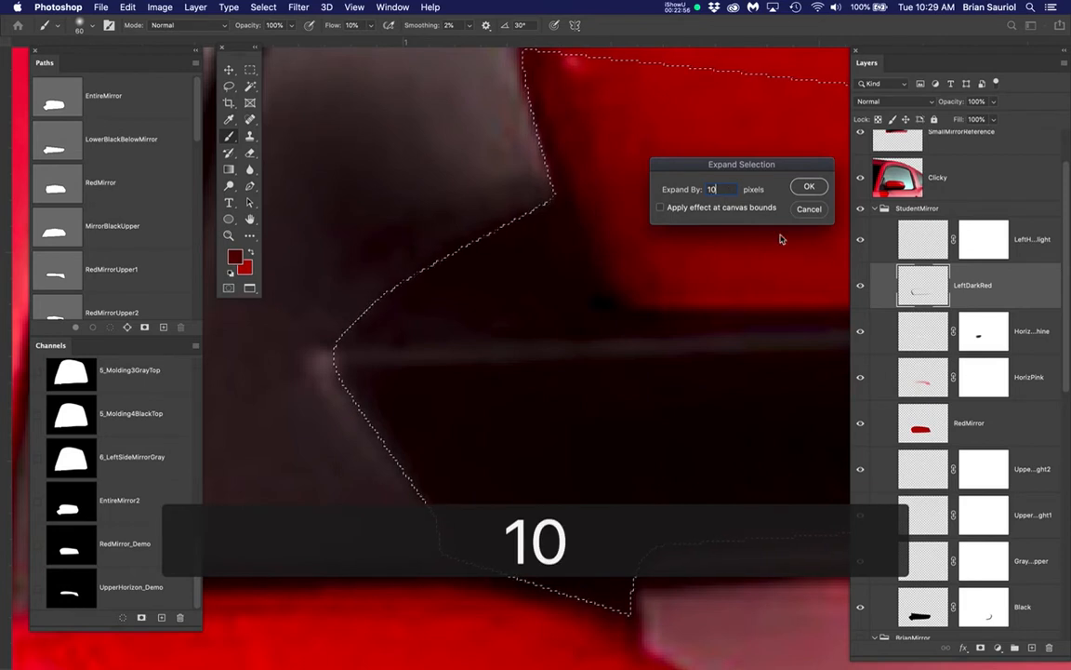
{"action": "left_click", "coordinate": [809, 186]}
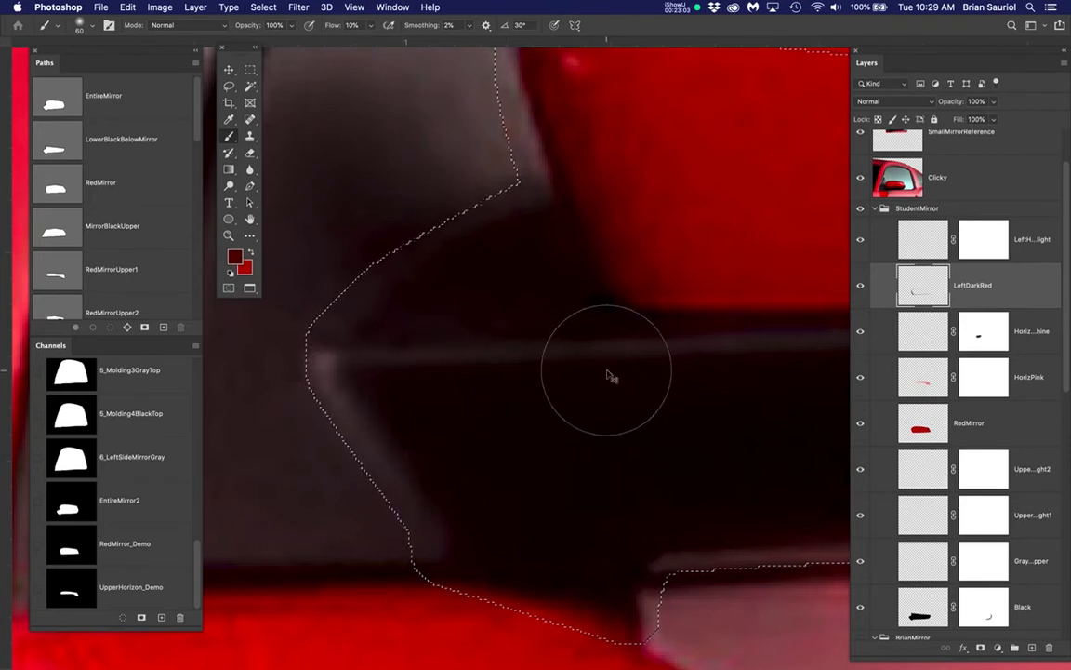
{"action": "key", "text": "super+z"}
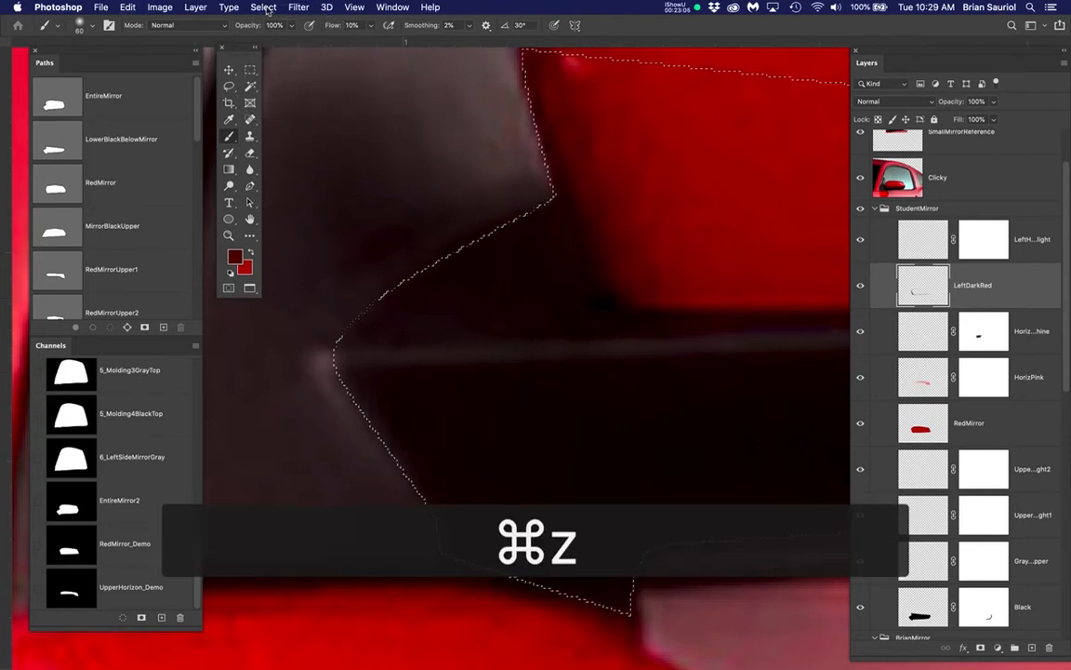
Expand the mirror base selection by 8 pixels
{"action": "left_click_drag", "start_coordinate": [263, 6], "coordinate": [459, 216]}
{"action": "type", "text": "8"}
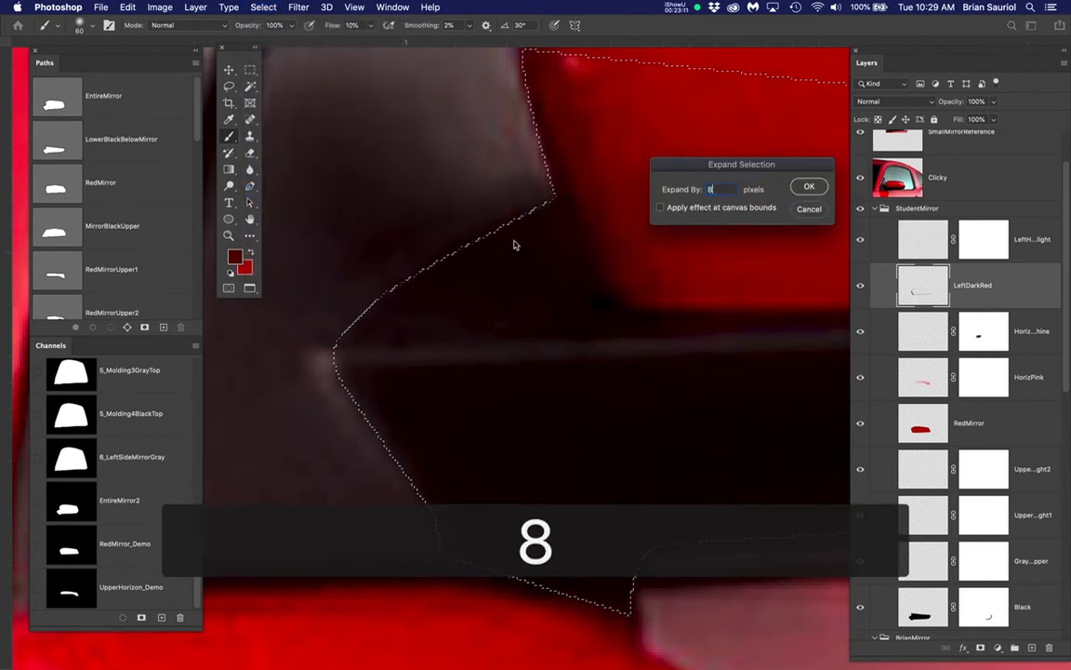
{"action": "left_click", "coordinate": [810, 189]}
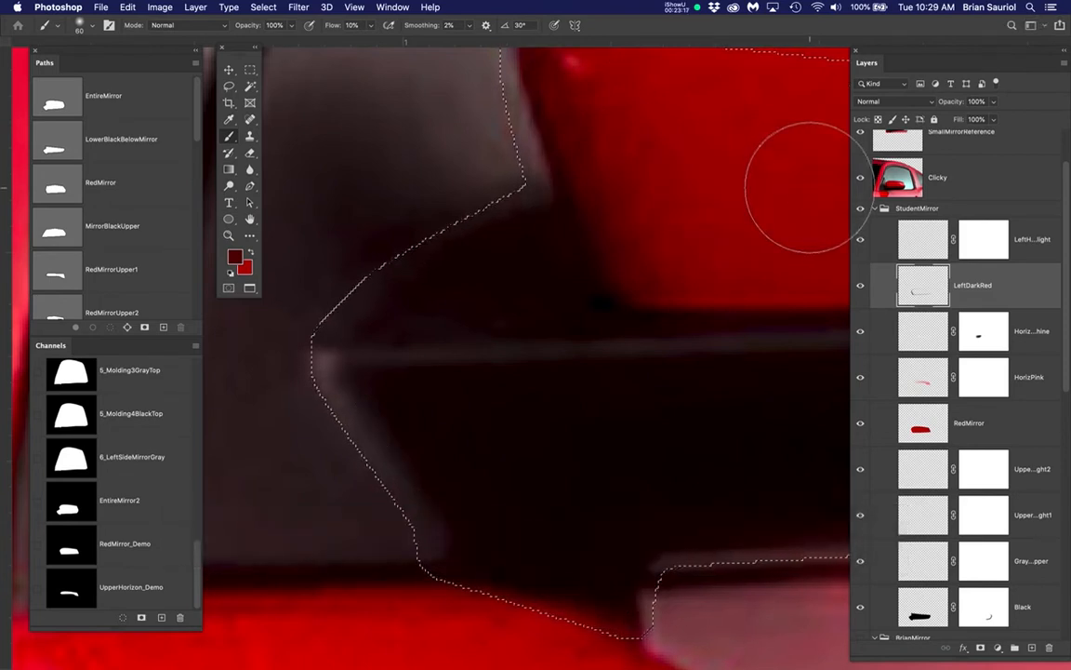
Save the expanded selection as a new channel named WholeMirrorExpanded_Demo
{"action": "left_click_drag", "start_coordinate": [263, 7], "coordinate": [279, 300]}
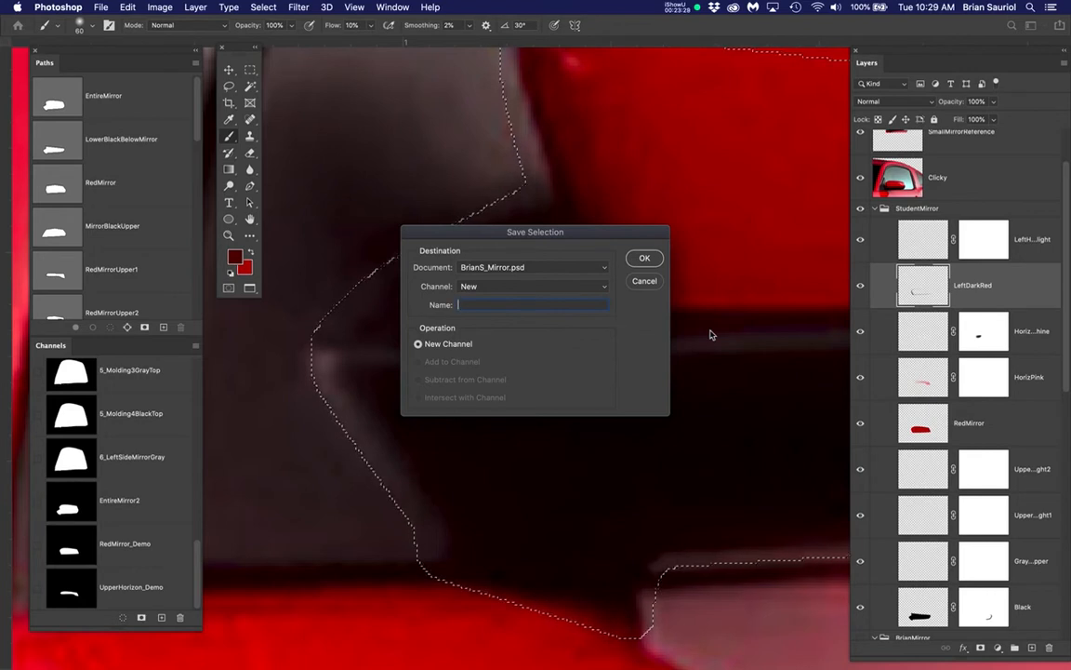
{"action": "type", "text": "Who"}
{"action": "type", "text": "l"}
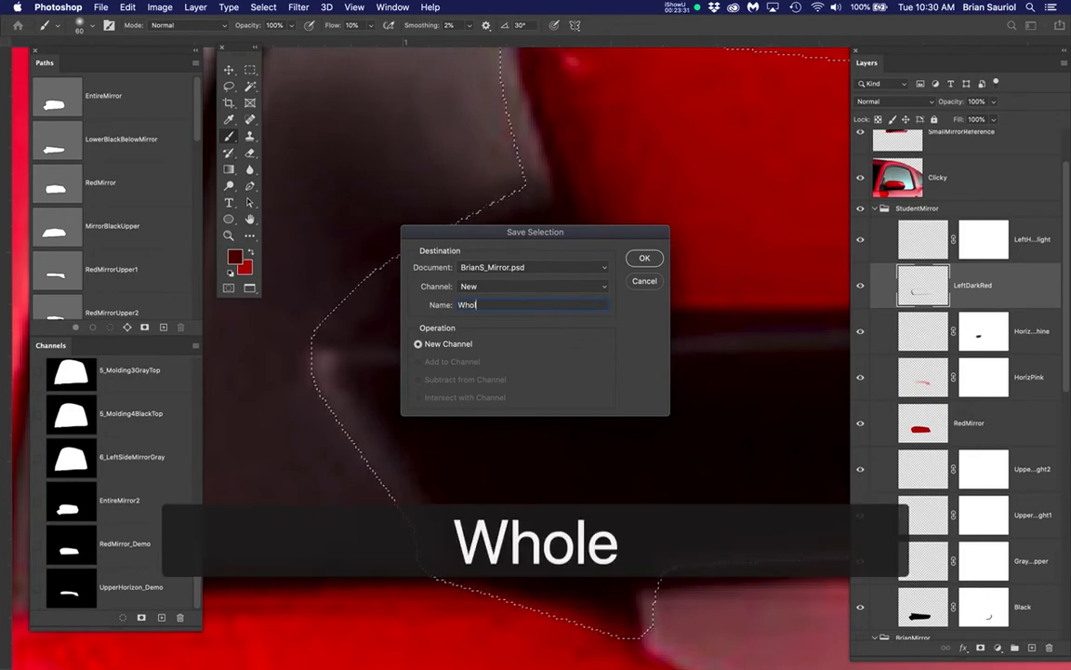
{"action": "type", "text": "eMi"}
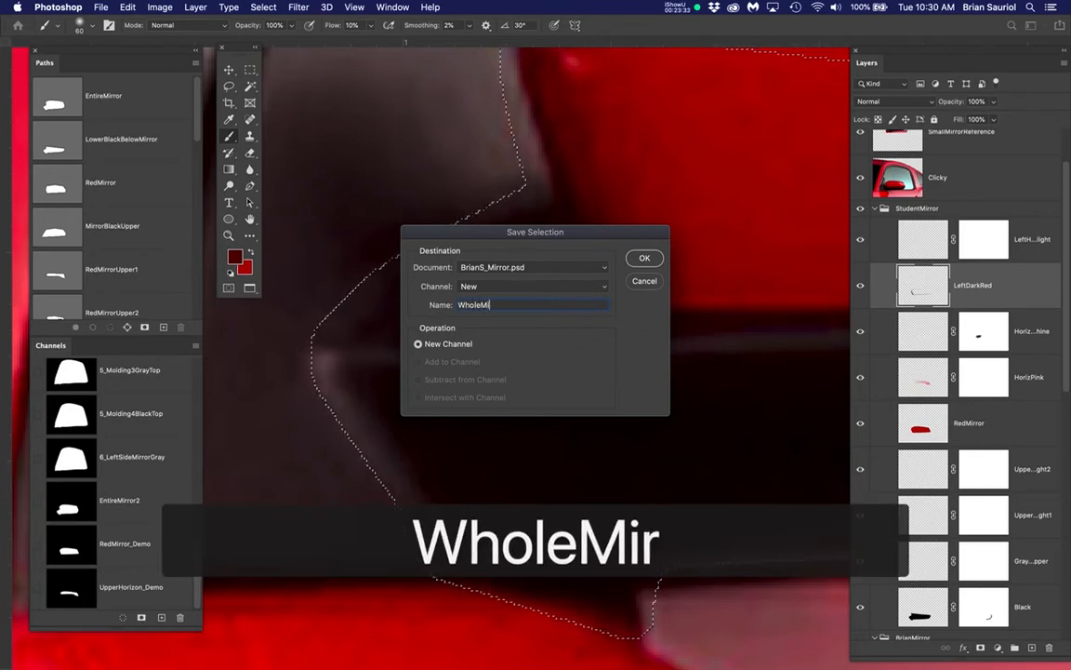
{"action": "type", "text": "rror"}
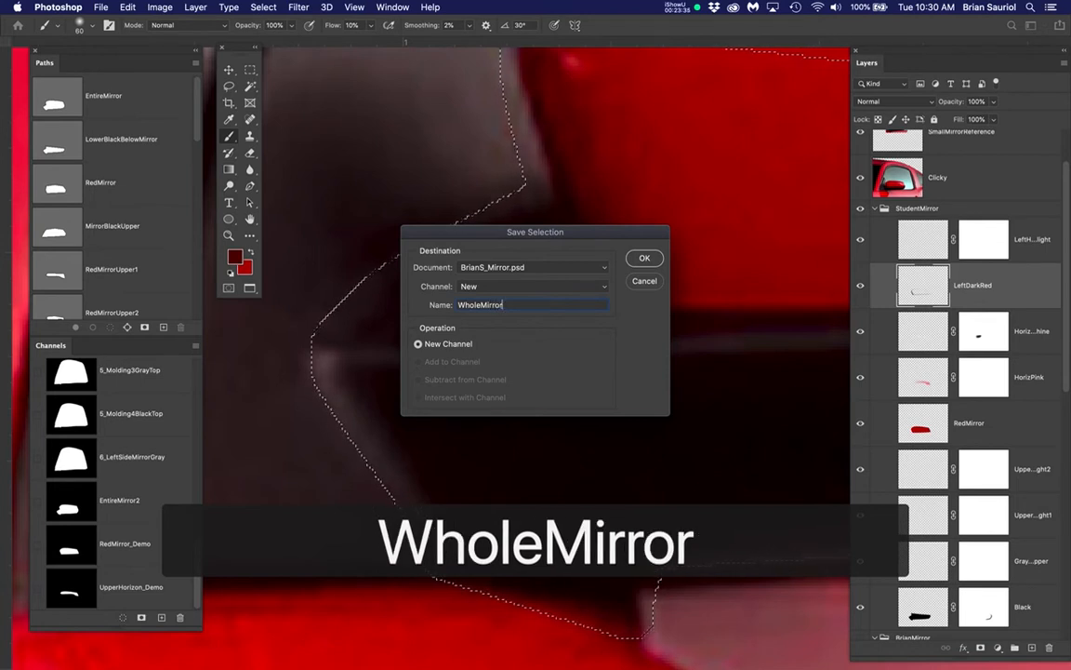
{"action": "type", "text": "Ex"}
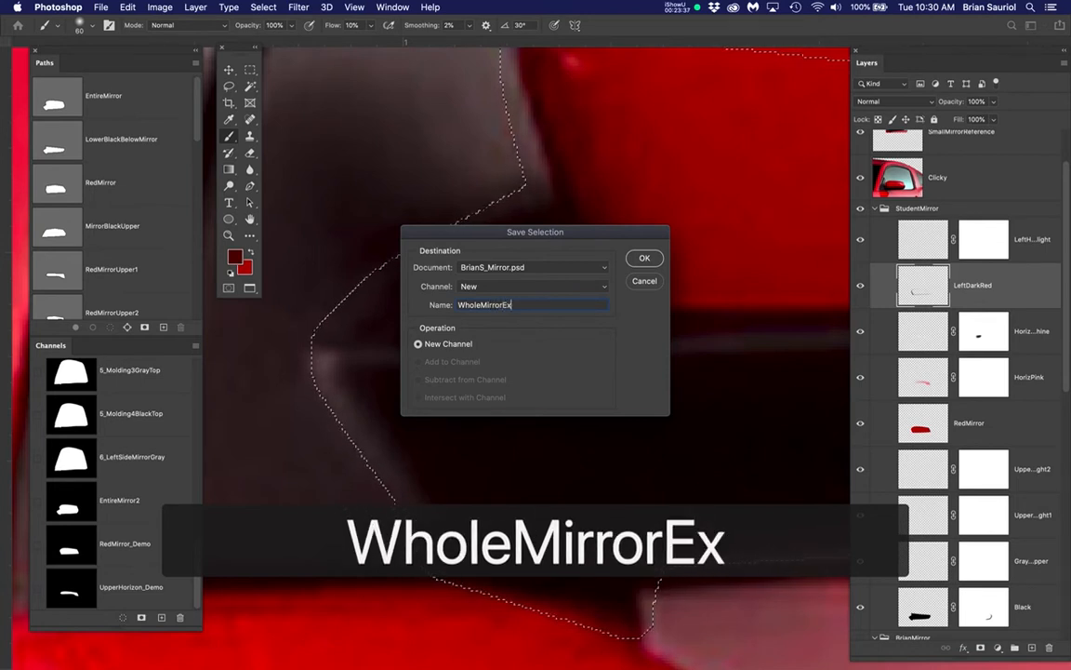
{"action": "type", "text": "panded"}
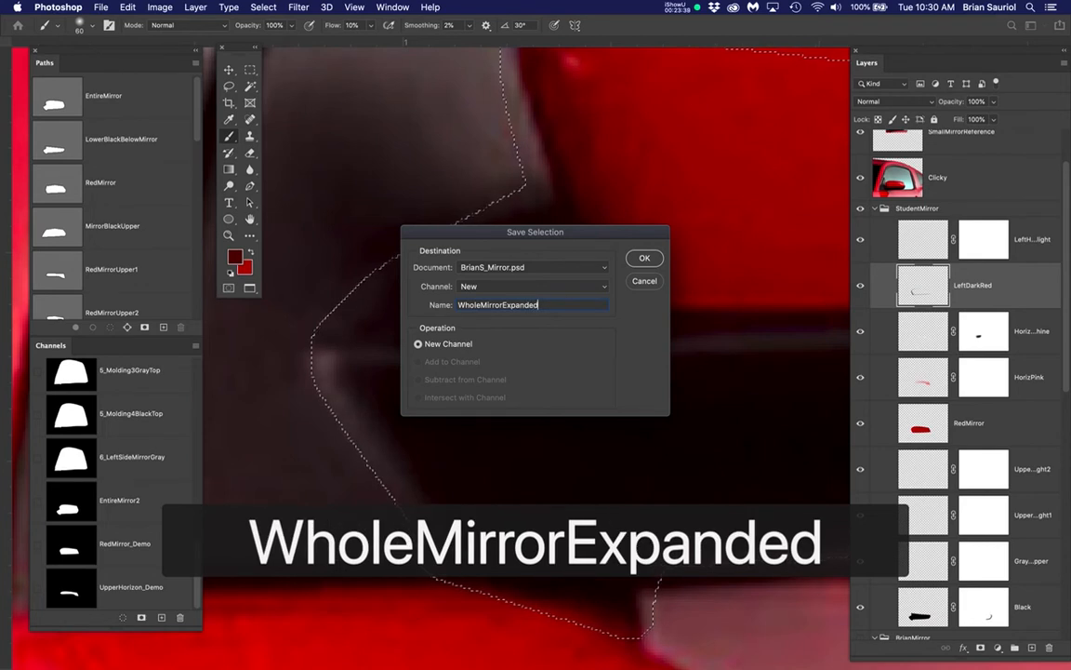
{"action": "type", "text": "_"}
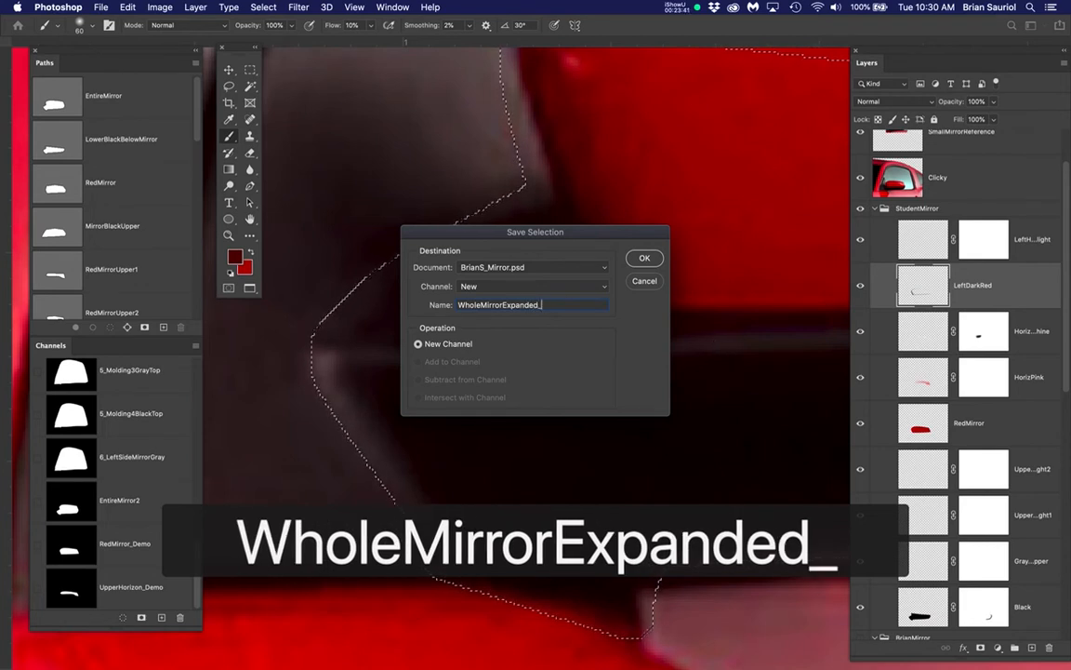
{"action": "type", "text": "Demo"}
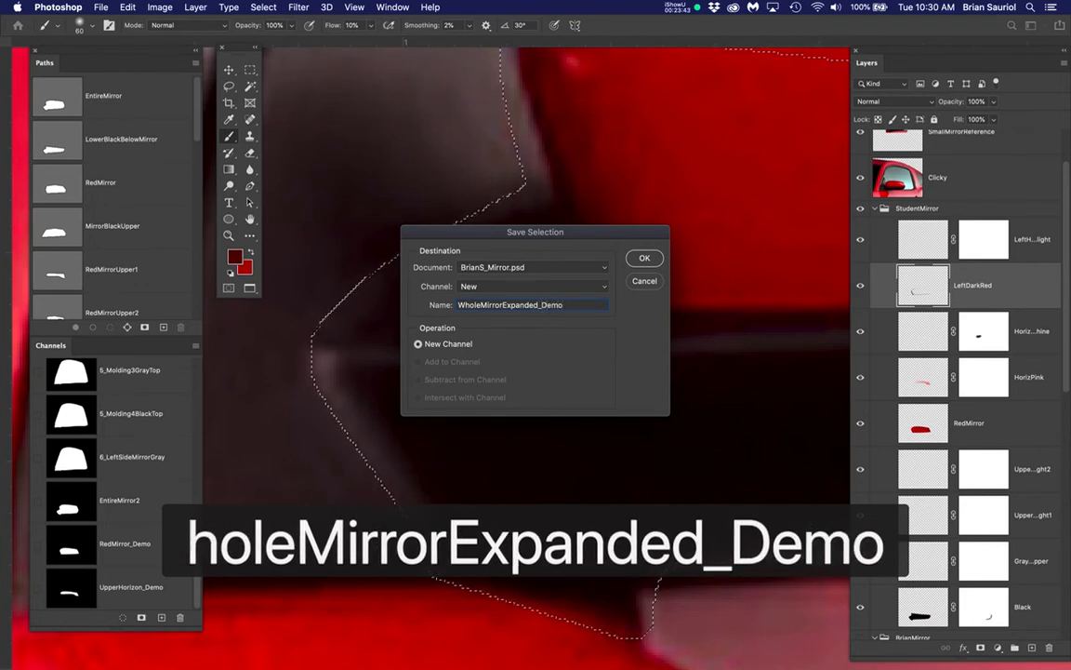
{"action": "key", "text": "Return"}
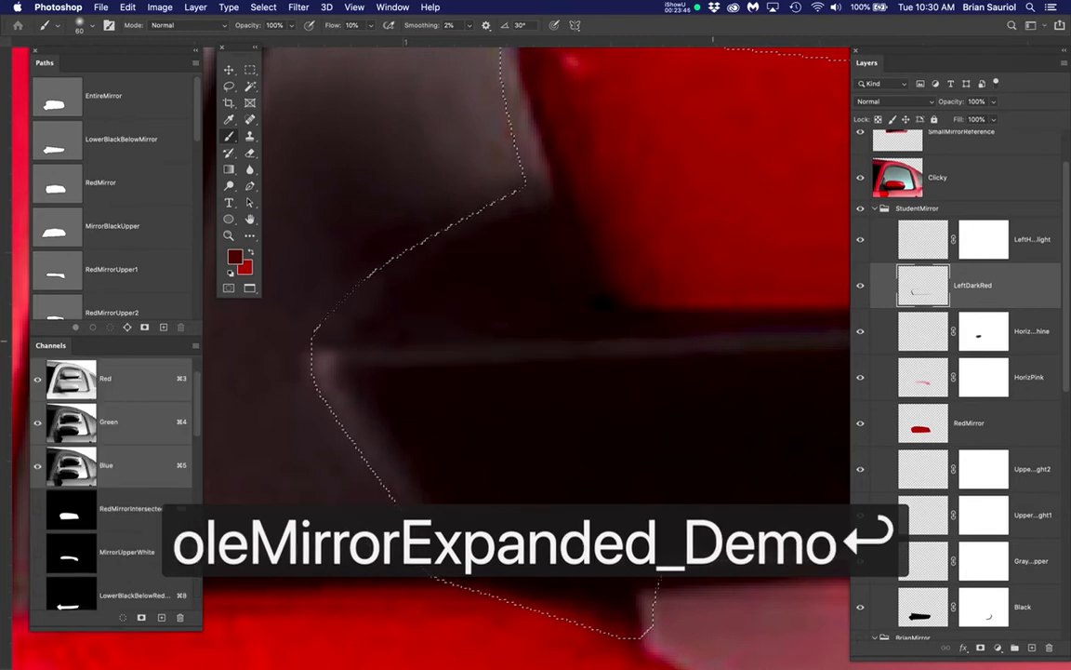
Deselect, and reload the selection from the saved WholeMirrorExpanded_Demo channel
{"action": "left_click_drag", "start_coordinate": [196, 423], "coordinate": [205, 628]}
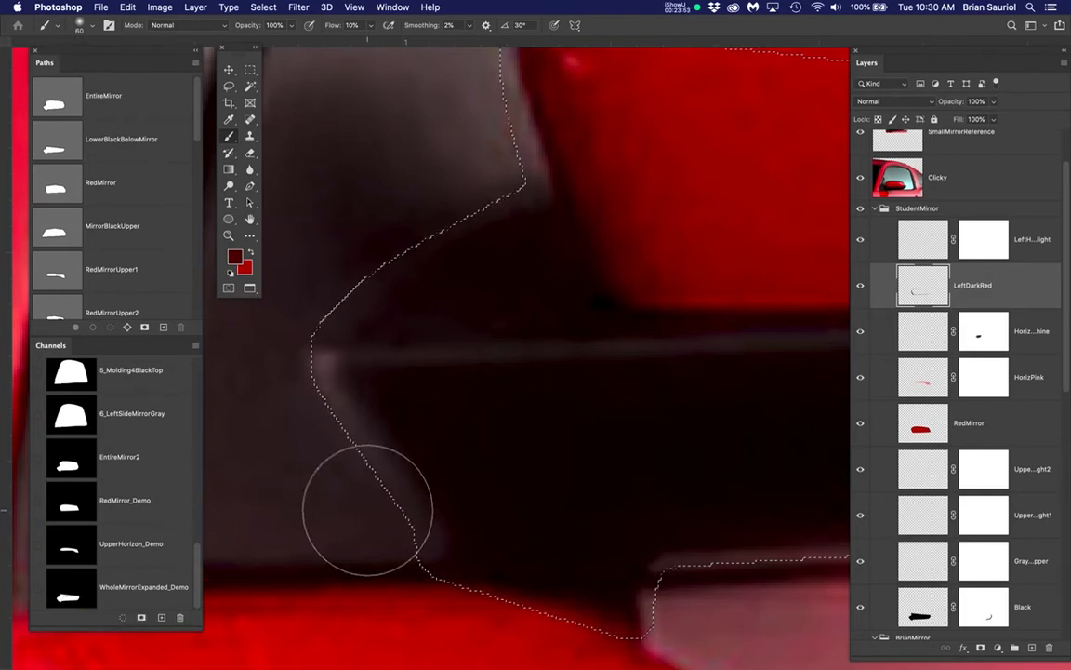
{"action": "key", "text": "super+d"}
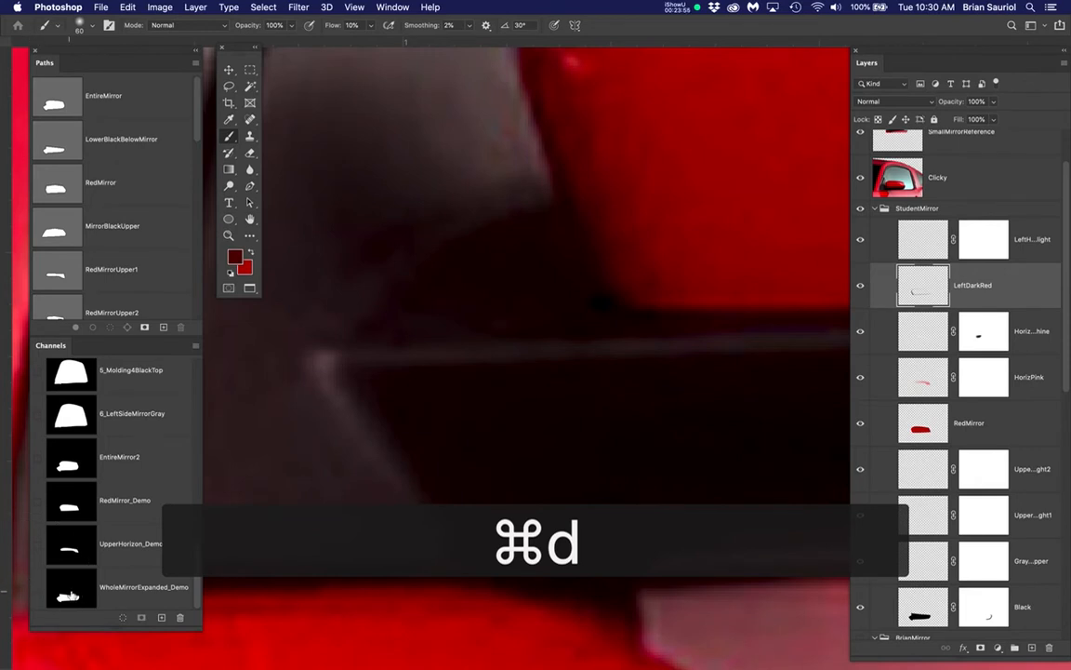
{"action": "left_click", "coordinate": [70, 595], "text": "super"}
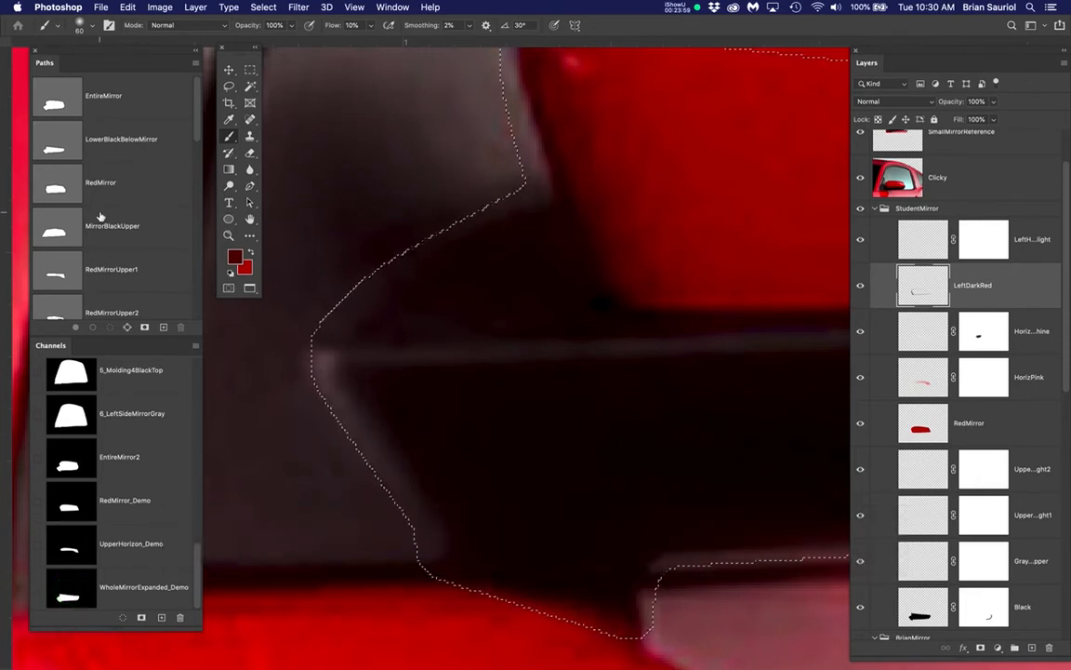
Subtract the EntireMirror path from the expanded selection to leave a thin band around the black base
{"action": "left_click_drag", "start_coordinate": [198, 137], "coordinate": [198, 126]}
{"action": "left_click", "coordinate": [54, 100]}
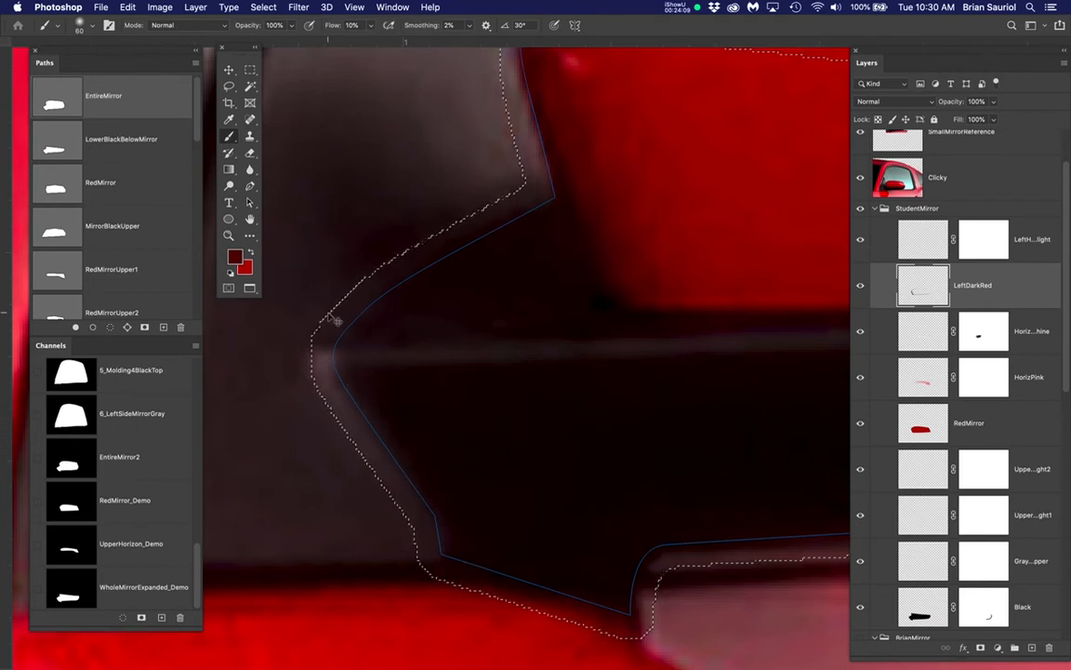
{"action": "left_click", "coordinate": [59, 106], "text": "super"}
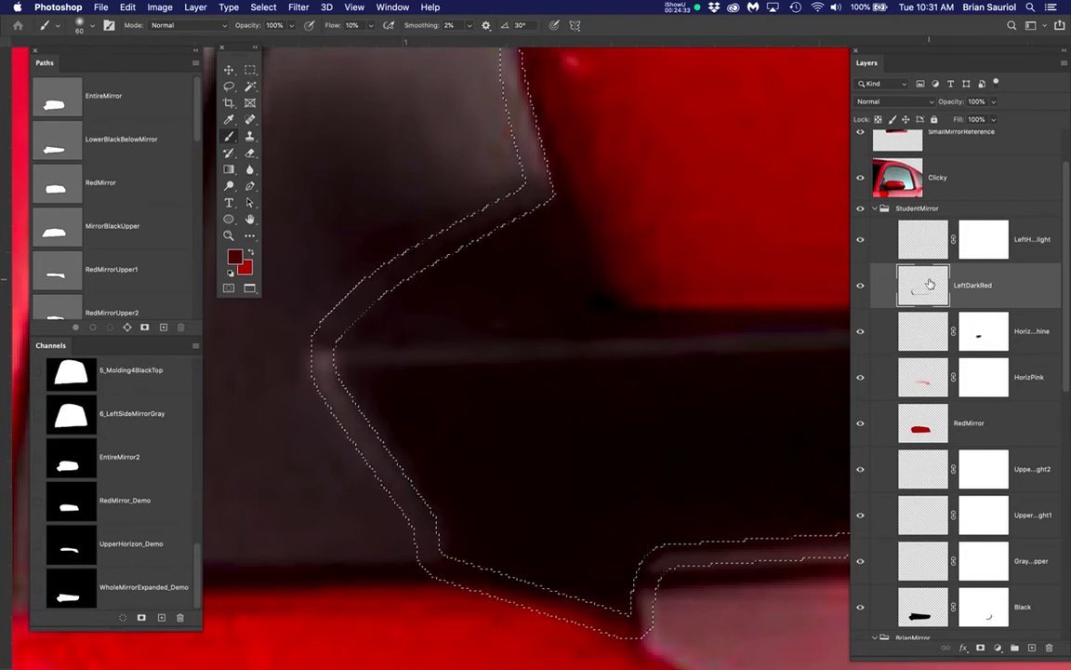
Make StudentMirror's left highlight layer active and sample the light grey-brown highlight at the base's inner corner as the brush colour
{"action": "left_click", "coordinate": [924, 240]}
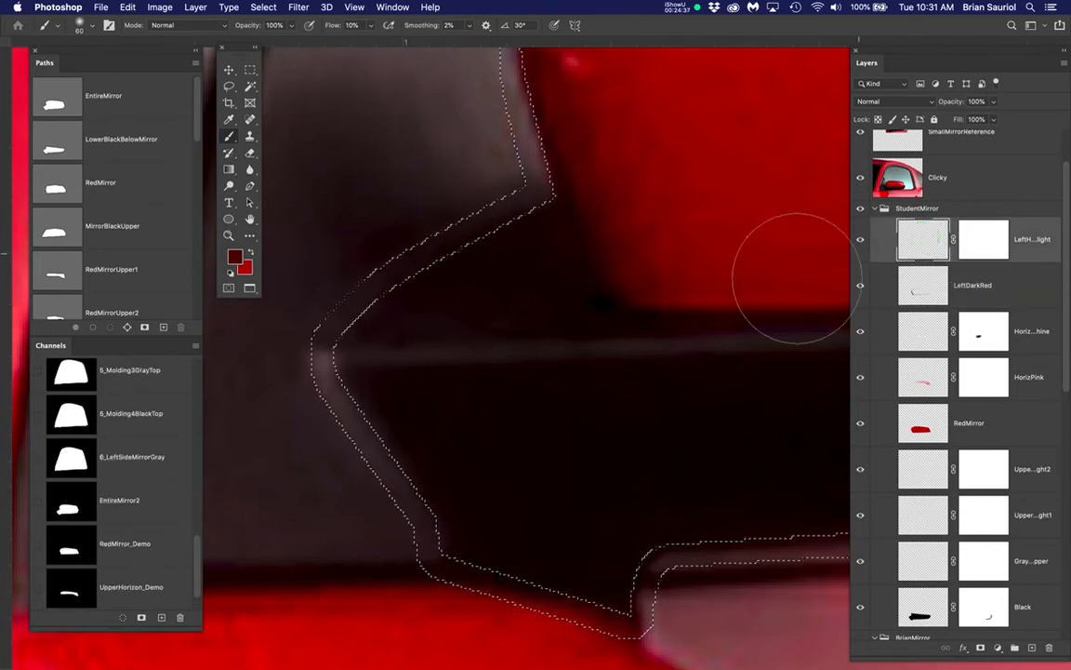
{"action": "key", "text": "b"}
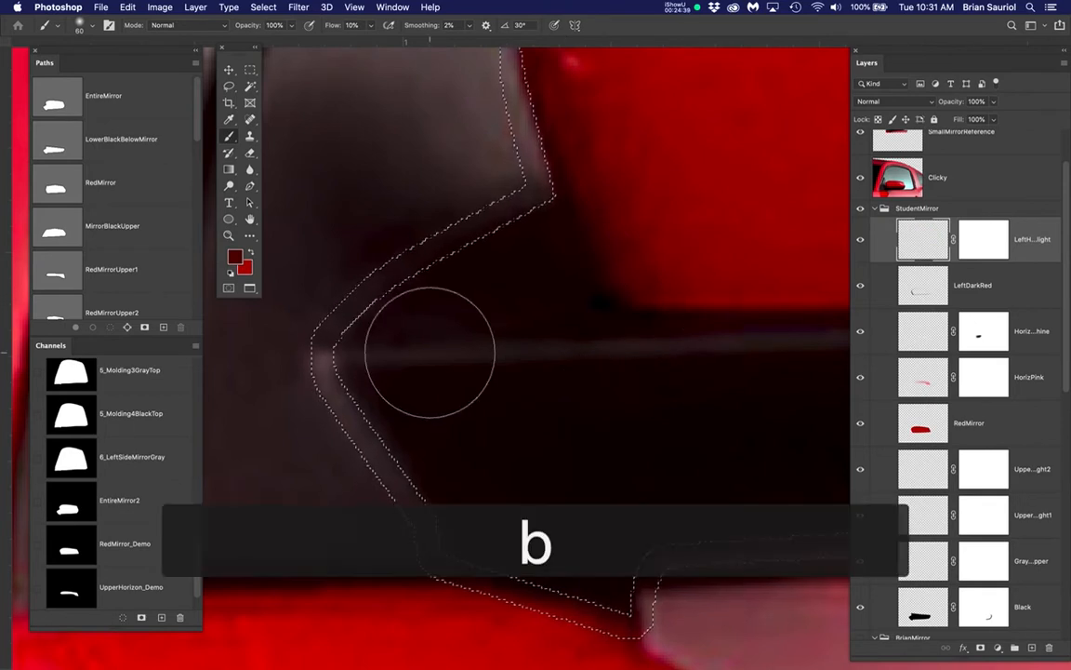
{"action": "left_click", "coordinate": [324, 366], "text": "alt"}
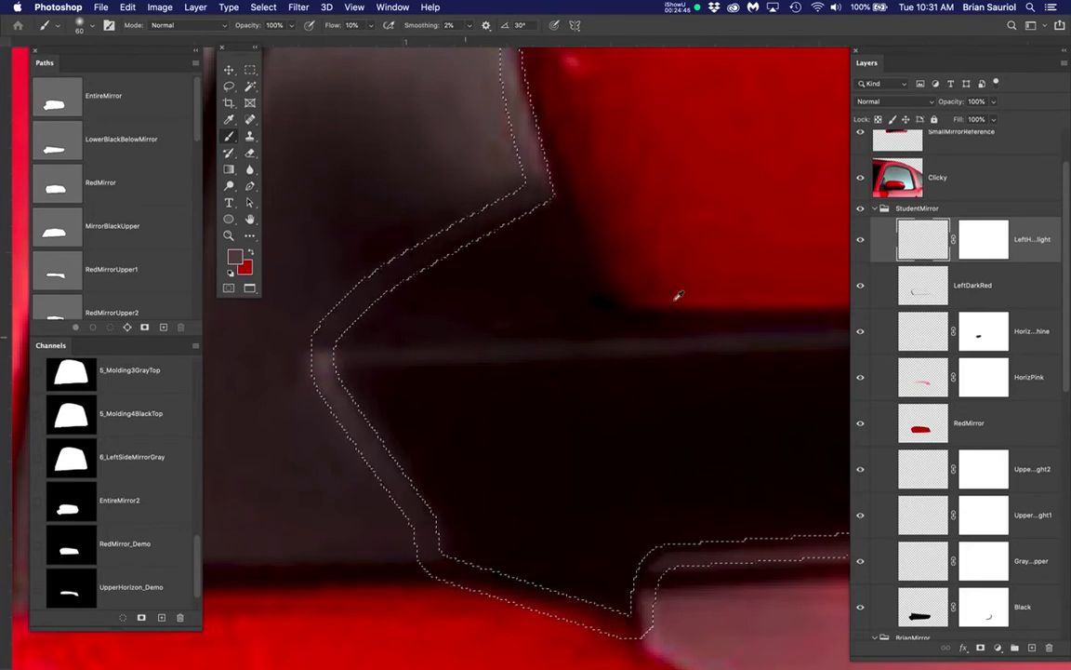
Toggle the Clicky reference photo to compare it with the painted mirror base, leaving the photo hidden
{"action": "left_click", "coordinate": [861, 179]}
{"action": "left_click", "coordinate": [861, 180]}
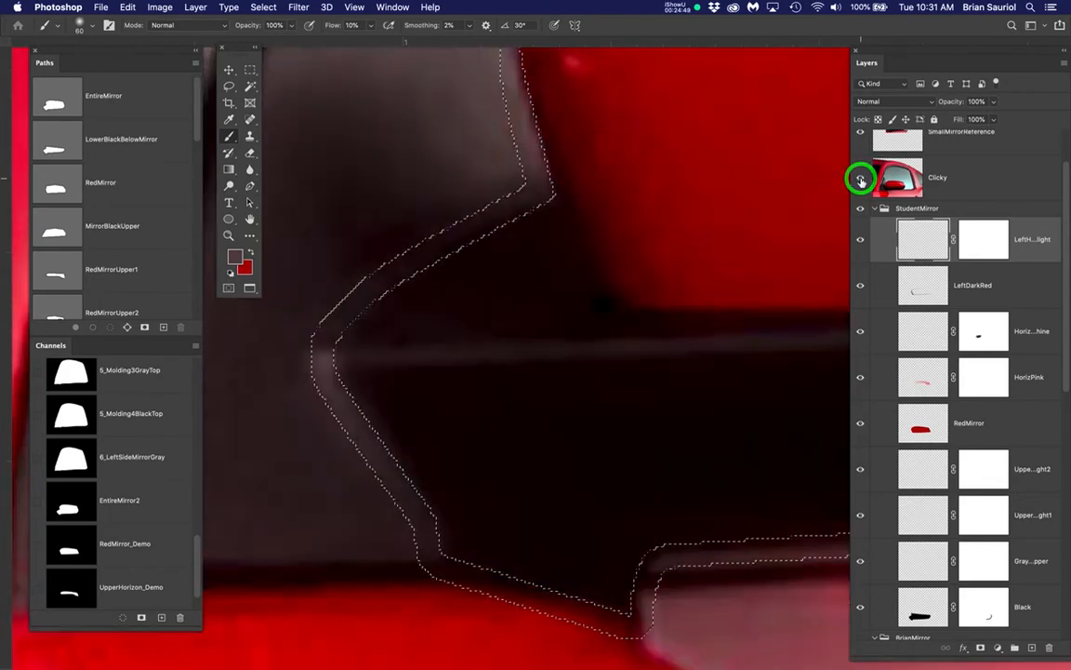
{"action": "left_click", "coordinate": [861, 180]}
{"action": "left_click", "coordinate": [861, 180]}
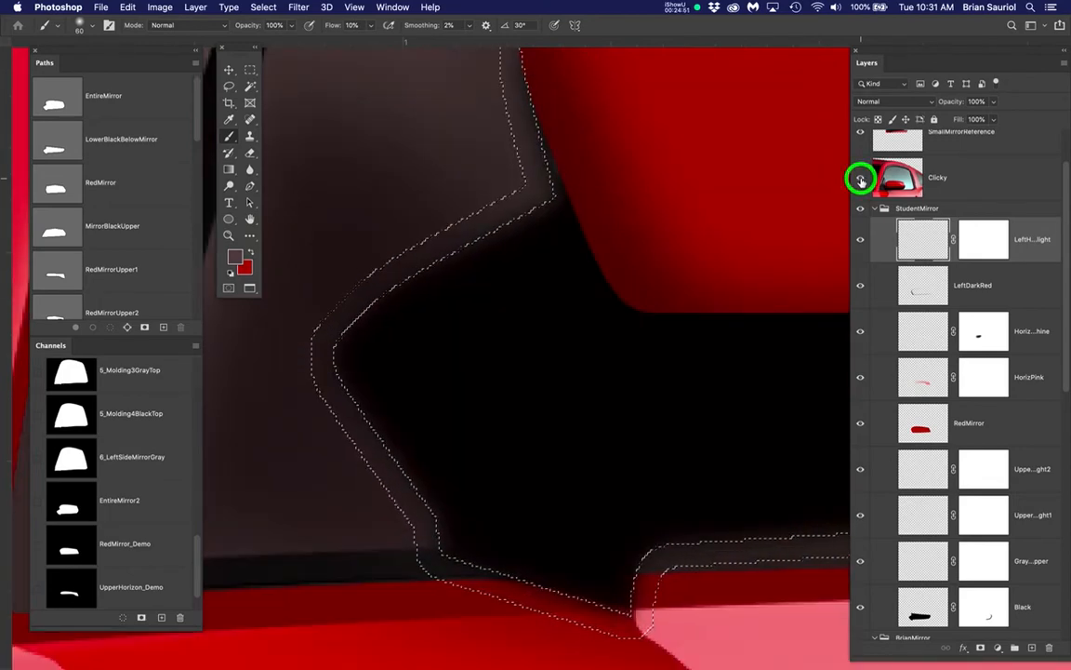
{"action": "left_click", "coordinate": [861, 179]}
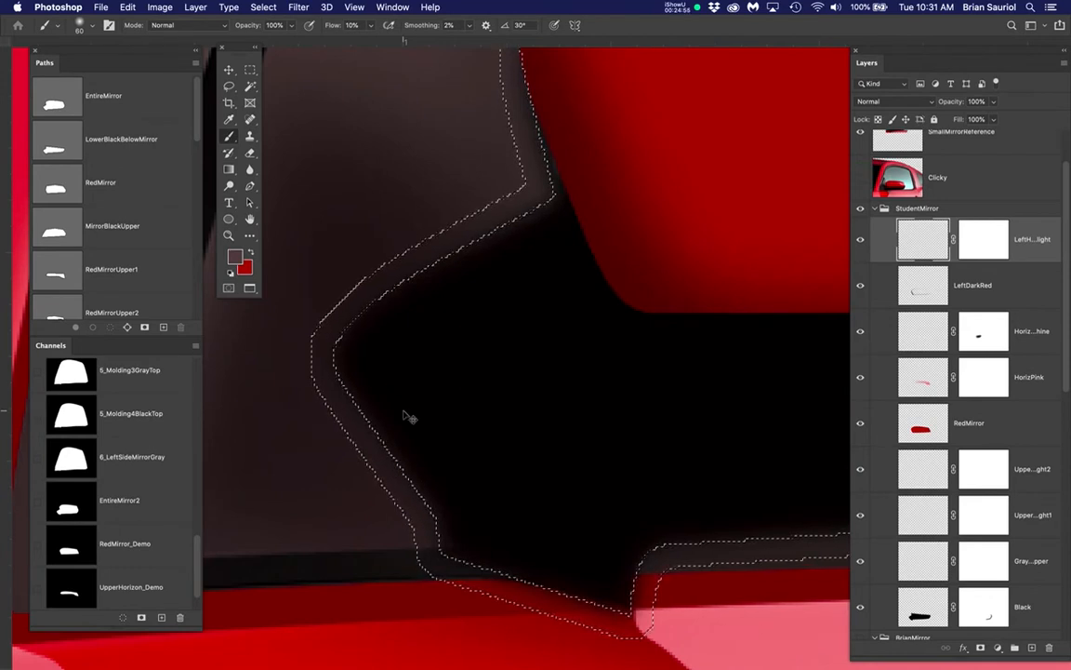
Hide the selection outline, paint the sampled highlight along the black base's left edge inside the band, check it against Clicky, and deselect
{"action": "key", "text": "super+h"}
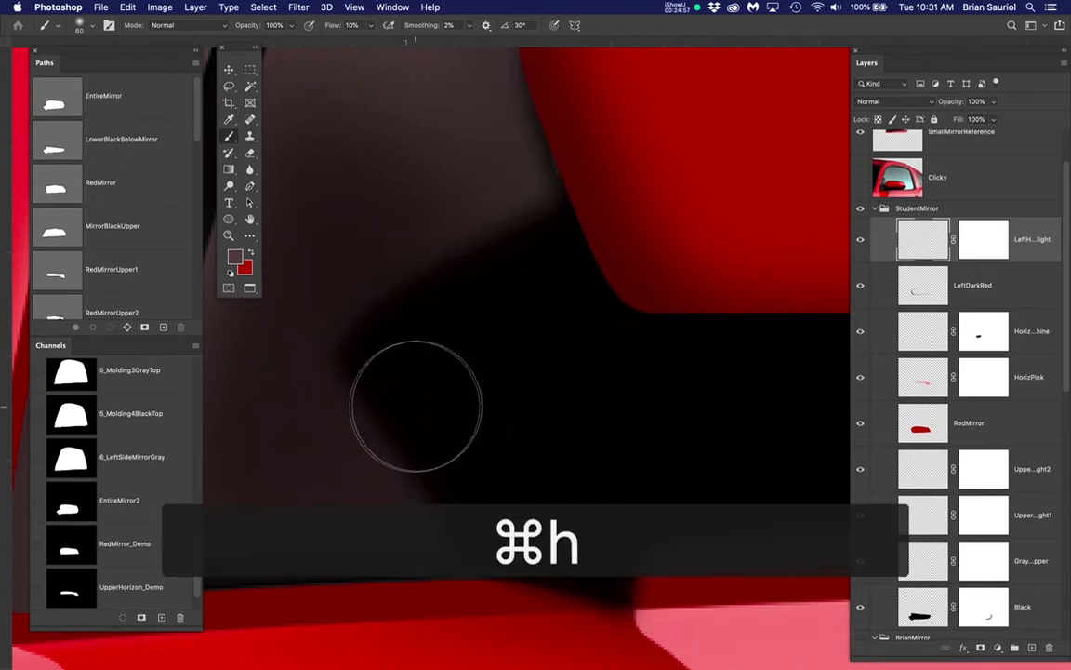
{"action": "mouse_move", "coordinate": [400, 405]}
{"action": "left_mouse_down"}
{"action": "mouse_move", "coordinate": [338, 395]}
{"action": "mouse_move", "coordinate": [355, 410]}
{"action": "mouse_move", "coordinate": [345, 403]}
{"action": "mouse_move", "coordinate": [444, 412]}
{"action": "mouse_move", "coordinate": [301, 407]}
{"action": "mouse_move", "coordinate": [272, 439]}
{"action": "mouse_move", "coordinate": [360, 445]}
{"action": "mouse_move", "coordinate": [422, 467]}
{"action": "mouse_move", "coordinate": [326, 418]}
{"action": "mouse_move", "coordinate": [352, 394]}
{"action": "left_mouse_up"}
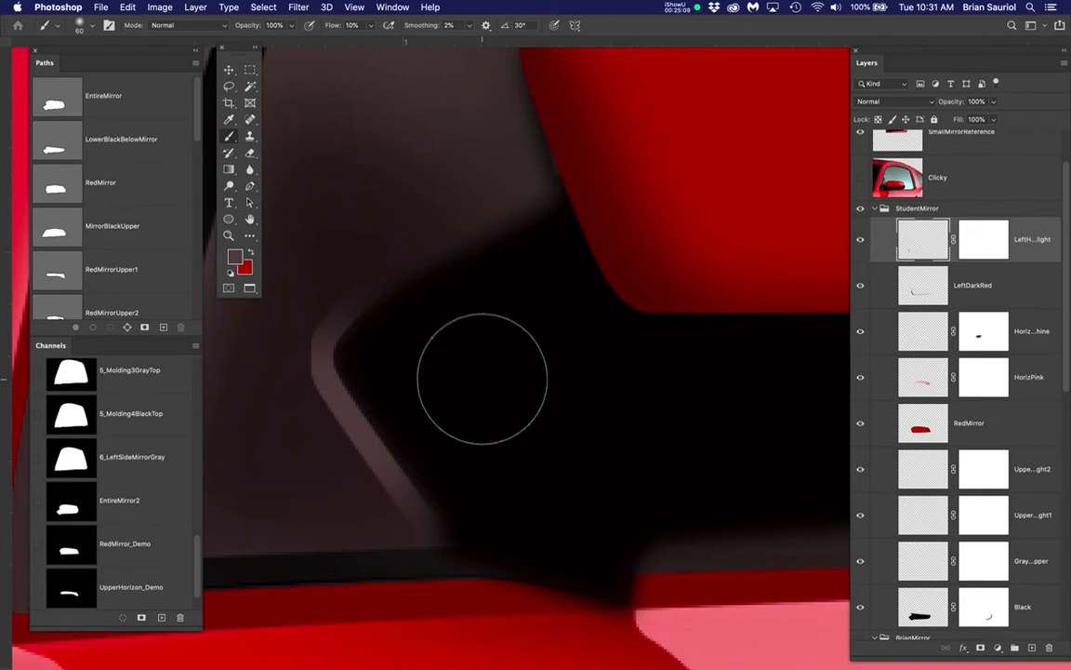
{"action": "left_click", "coordinate": [860, 179]}
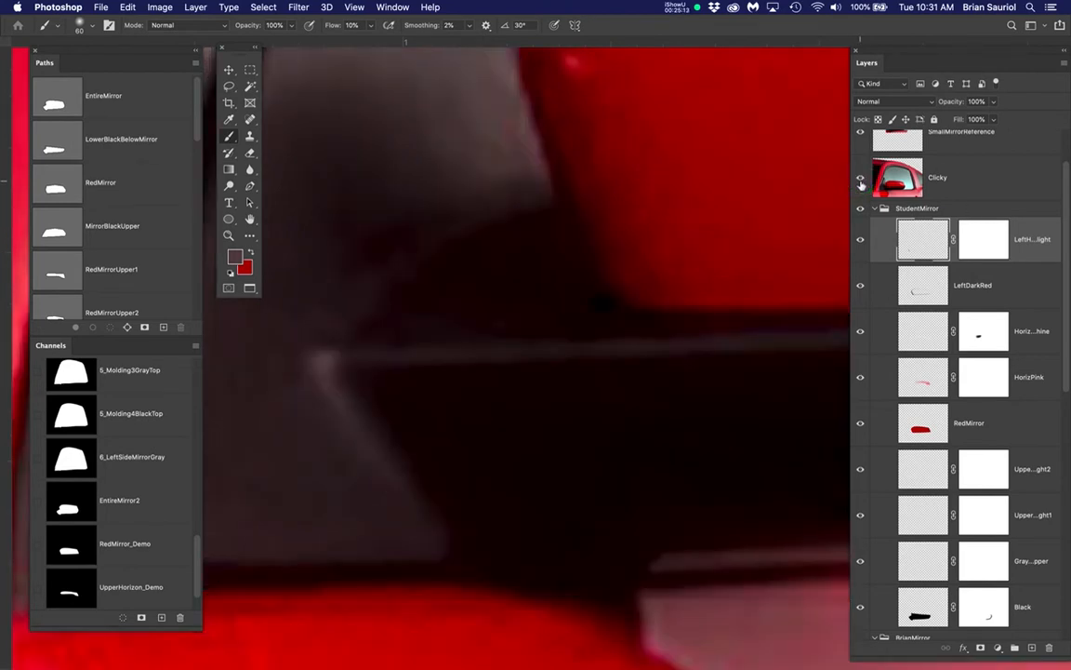
{"action": "left_click", "coordinate": [861, 181]}
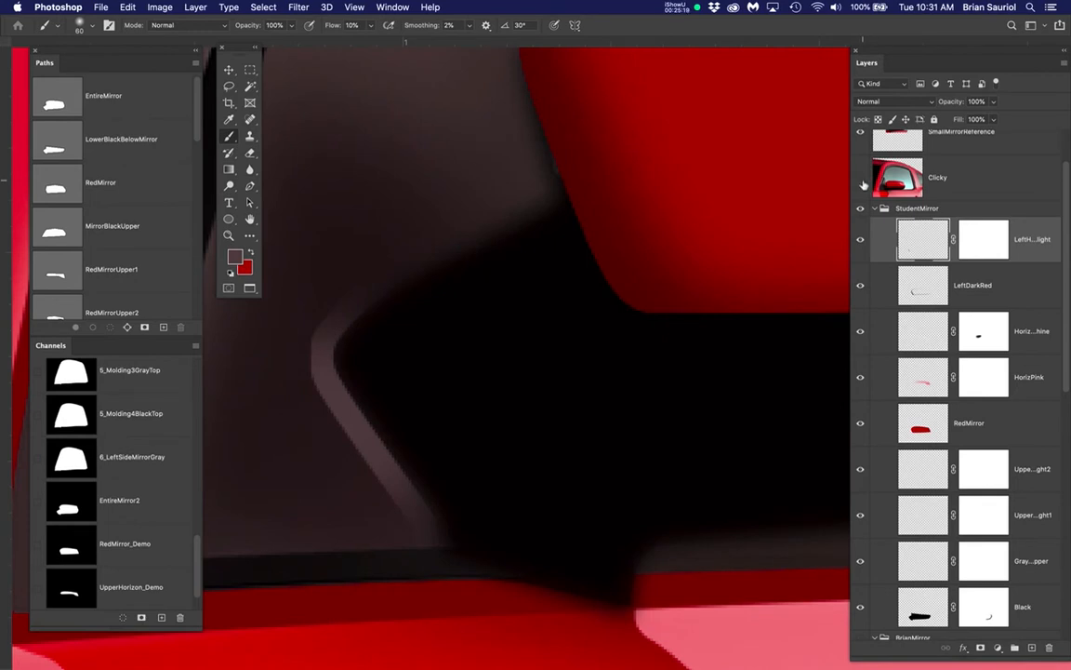
{"action": "key", "text": "super+d"}
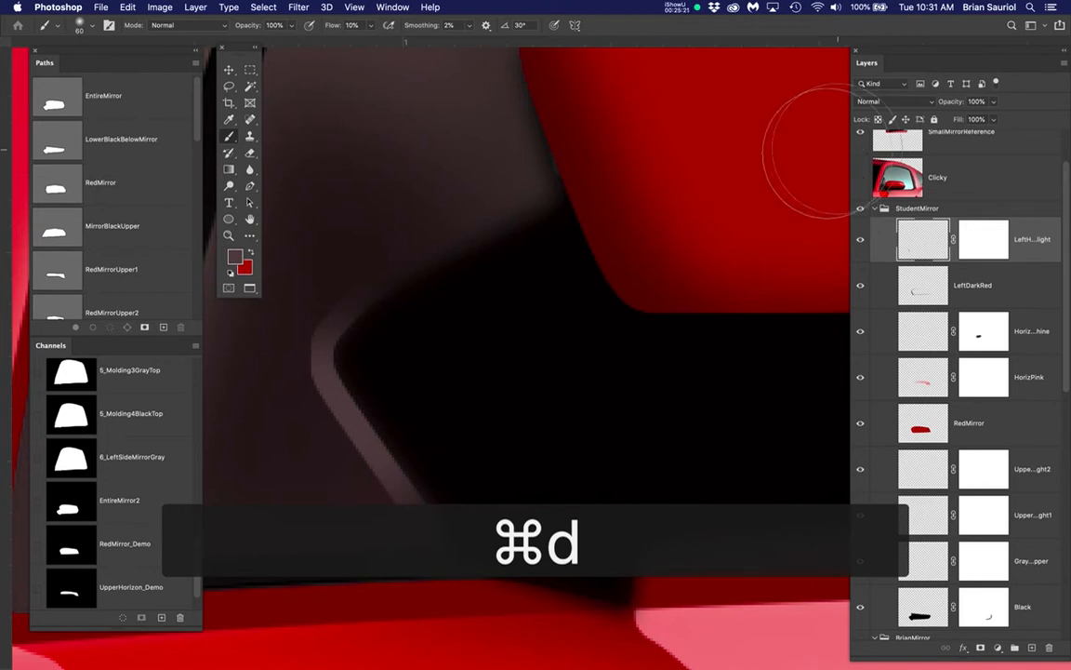
{"action": "scroll", "coordinate": [690, 214], "scroll_direction": "down", "scroll_amount": 3}
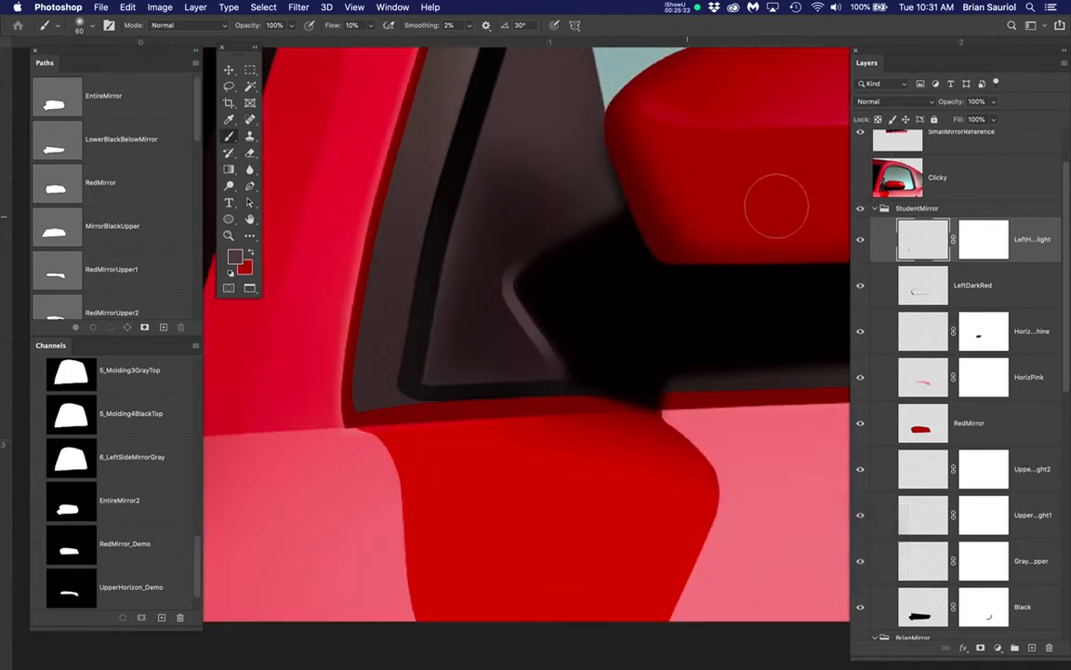
{"action": "key", "text": "space"}
{"action": "left_click_drag", "start_coordinate": [771, 209], "coordinate": [667, 436]}
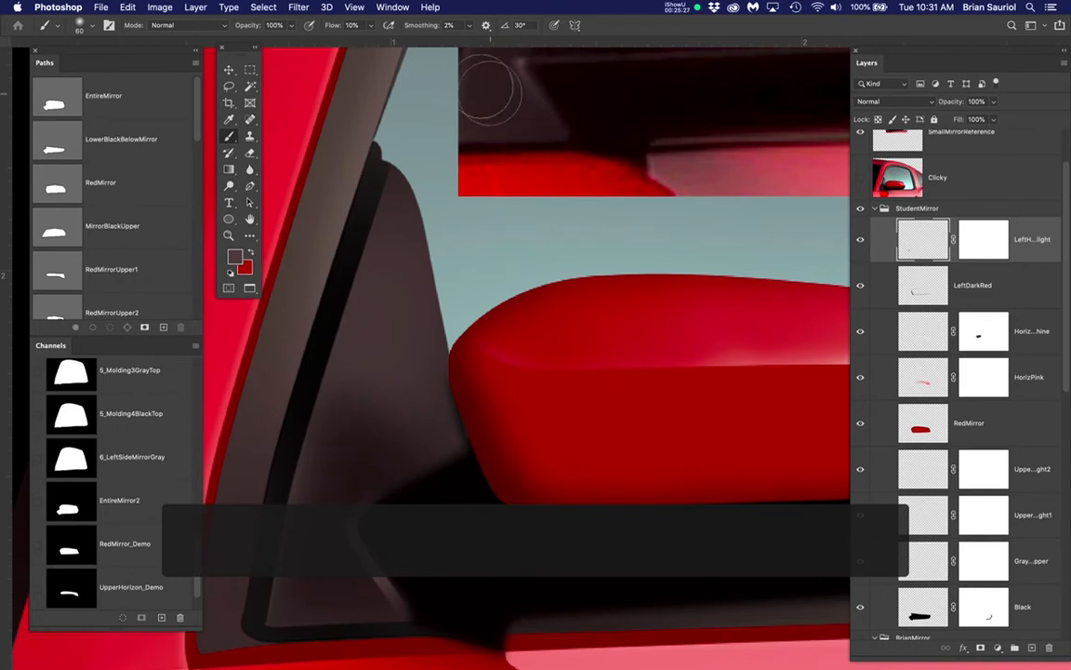
{"action": "left_click_drag", "start_coordinate": [298, 6], "coordinate": [549, 214]}
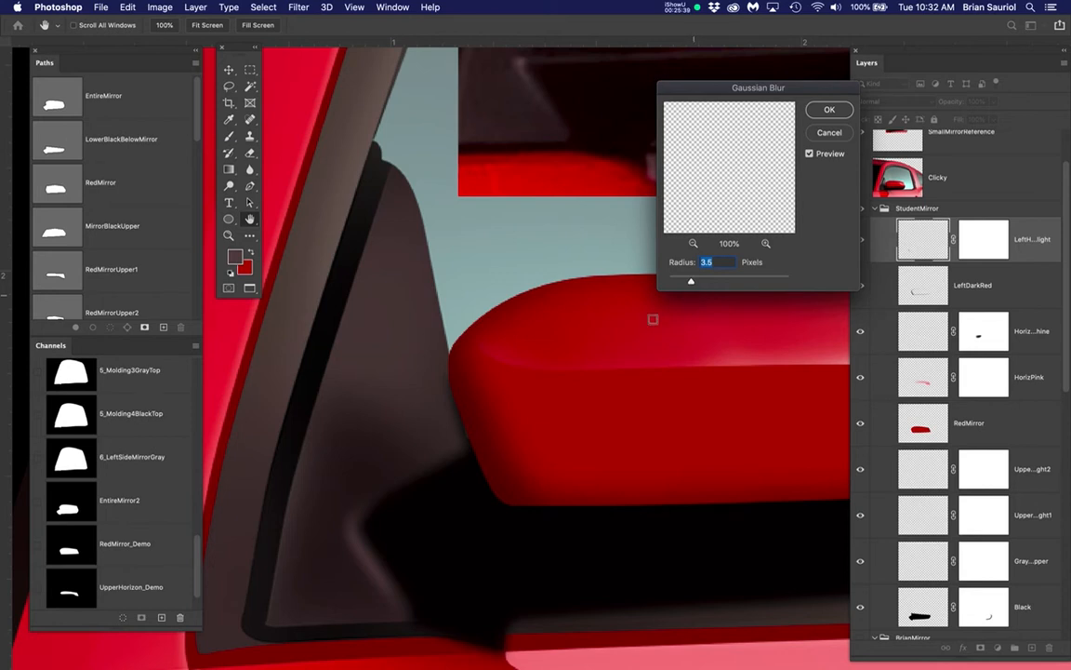
{"action": "left_click", "coordinate": [831, 135]}
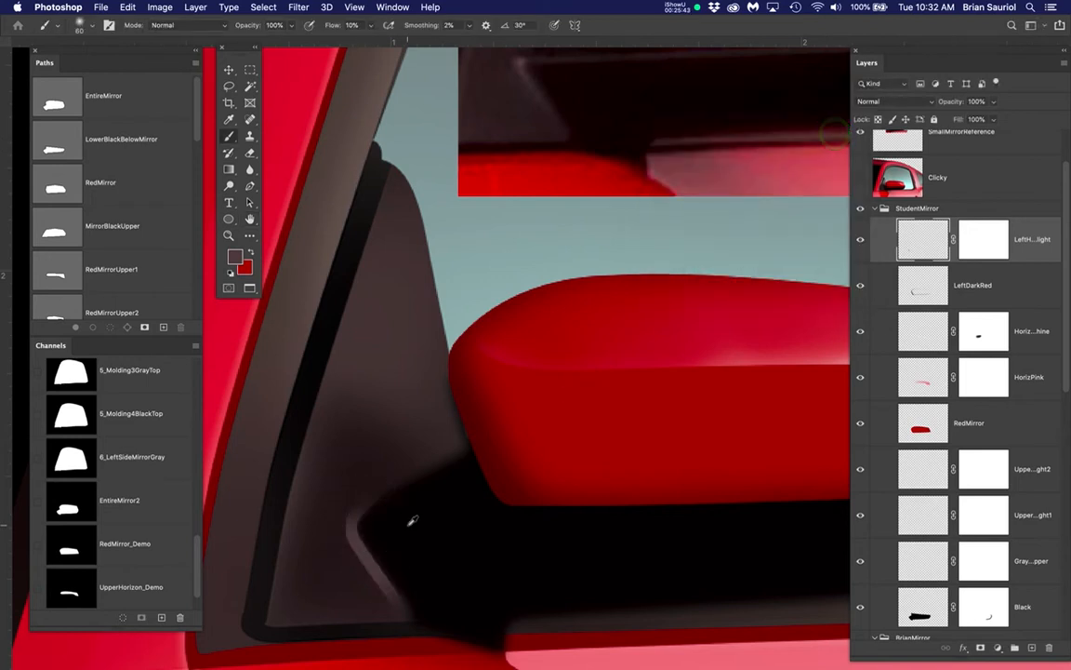
Soften the painted left highlight with a Gaussian Blur of 3.5 pixels radius, and clear any selection
{"action": "scroll", "coordinate": [411, 516], "scroll_direction": "up", "scroll_amount": 2}
{"action": "scroll", "coordinate": [409, 523], "scroll_direction": "down", "scroll_amount": 2}
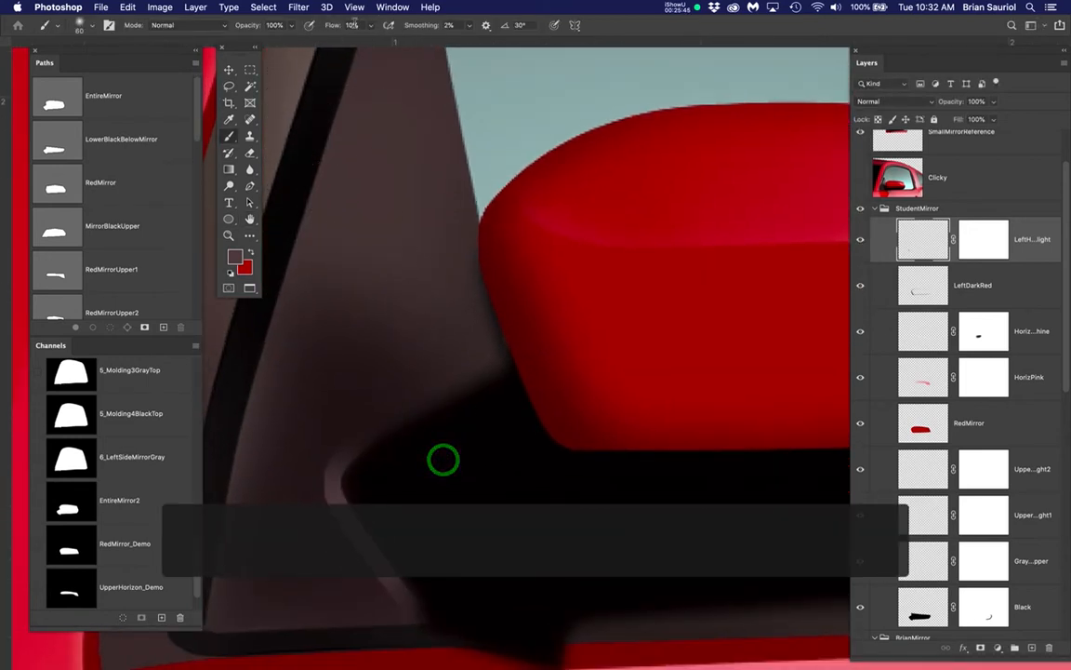
{"action": "left_click", "coordinate": [299, 7]}
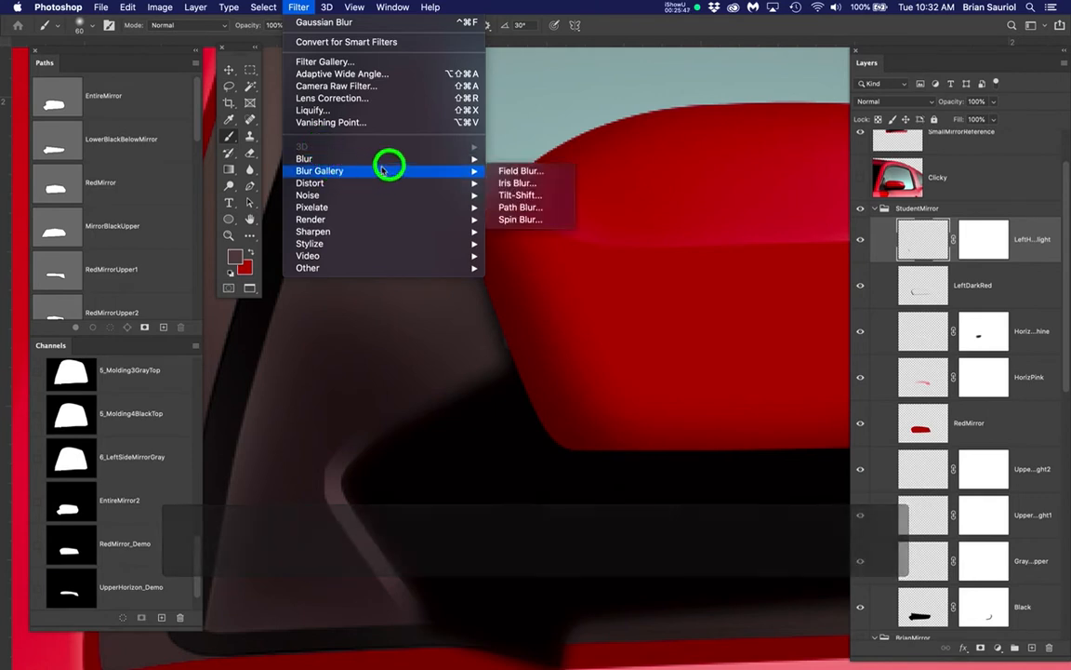
{"action": "mouse_move", "coordinate": [465, 163]}
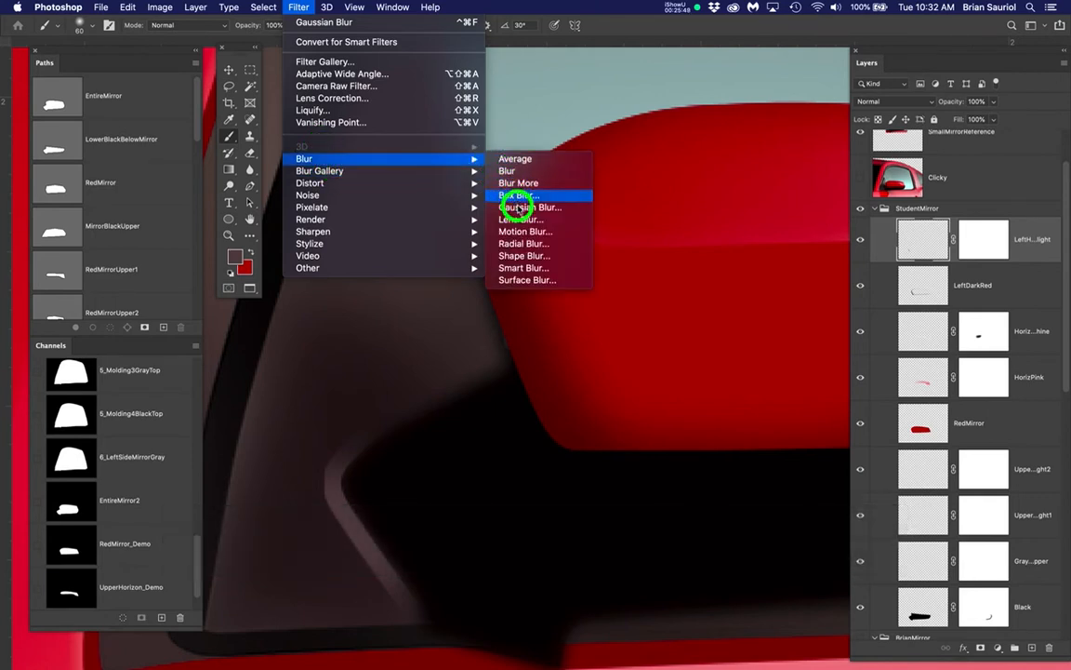
{"action": "left_click", "coordinate": [549, 207]}
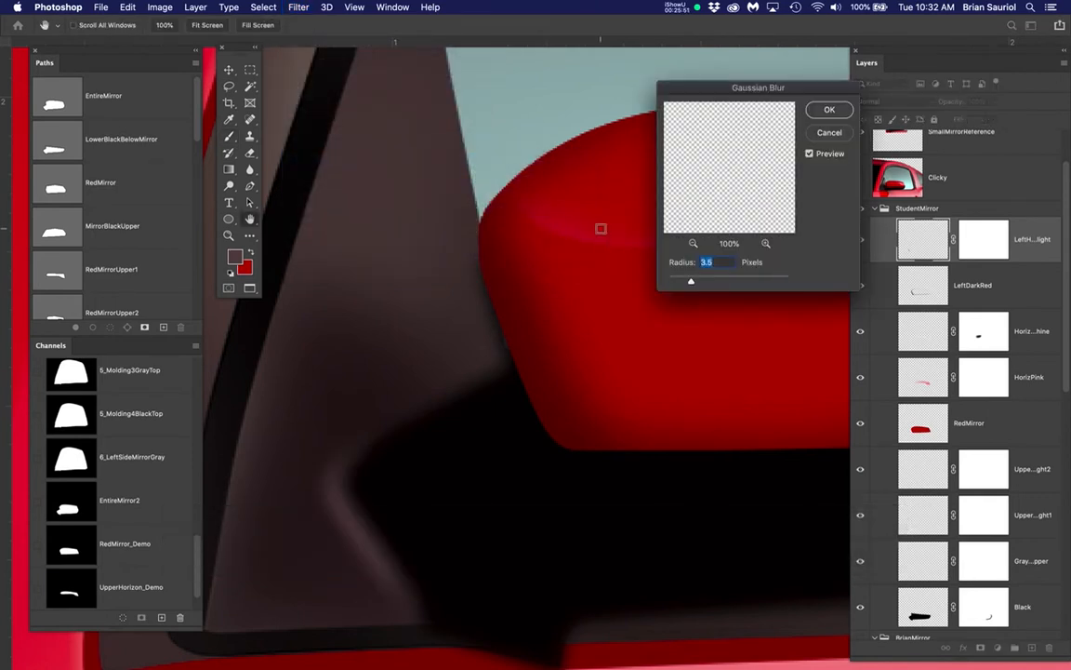
{"action": "left_click", "coordinate": [843, 111]}
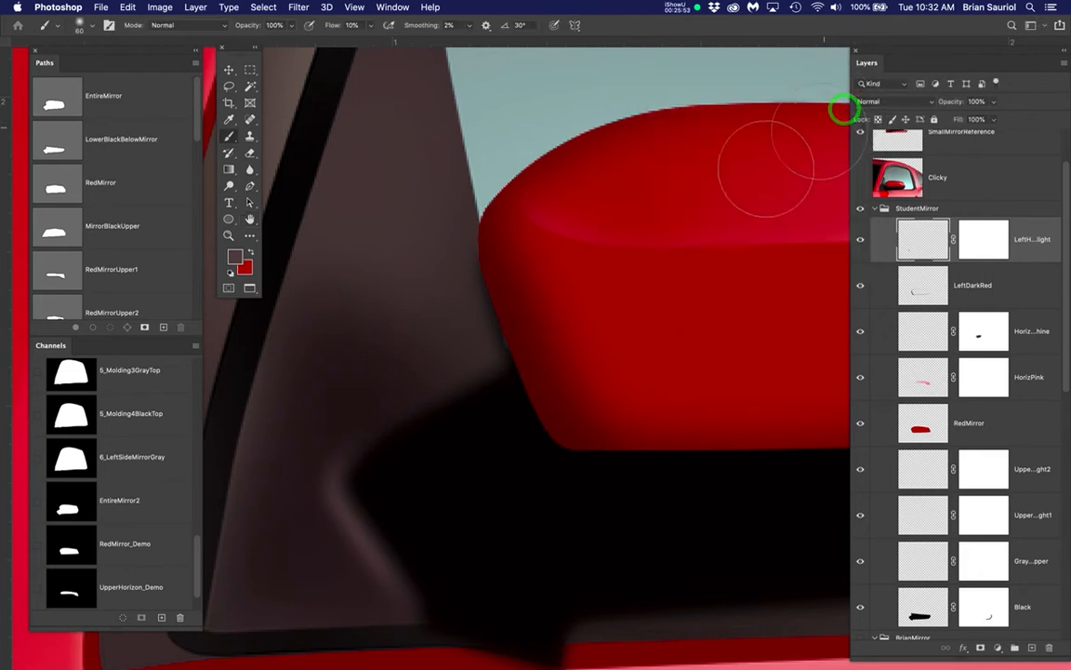
{"action": "key", "text": "super+d"}
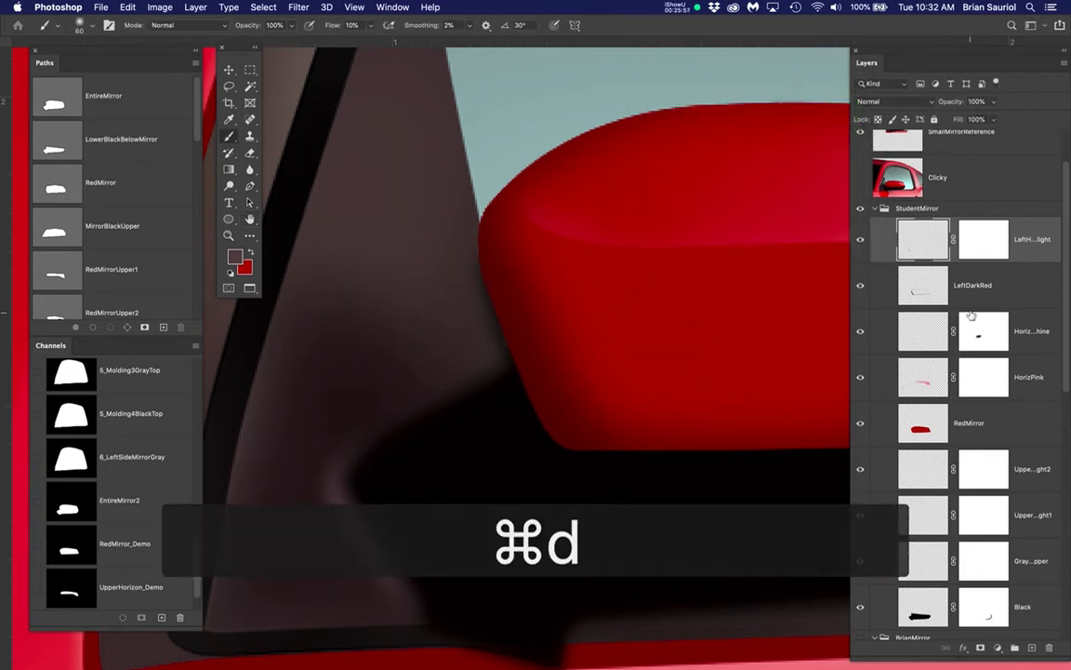
Make the left highlight layer's mask active and compare the blurred highlight with the Clicky reference photo, leaving the photo hidden
{"action": "left_click", "coordinate": [988, 239]}
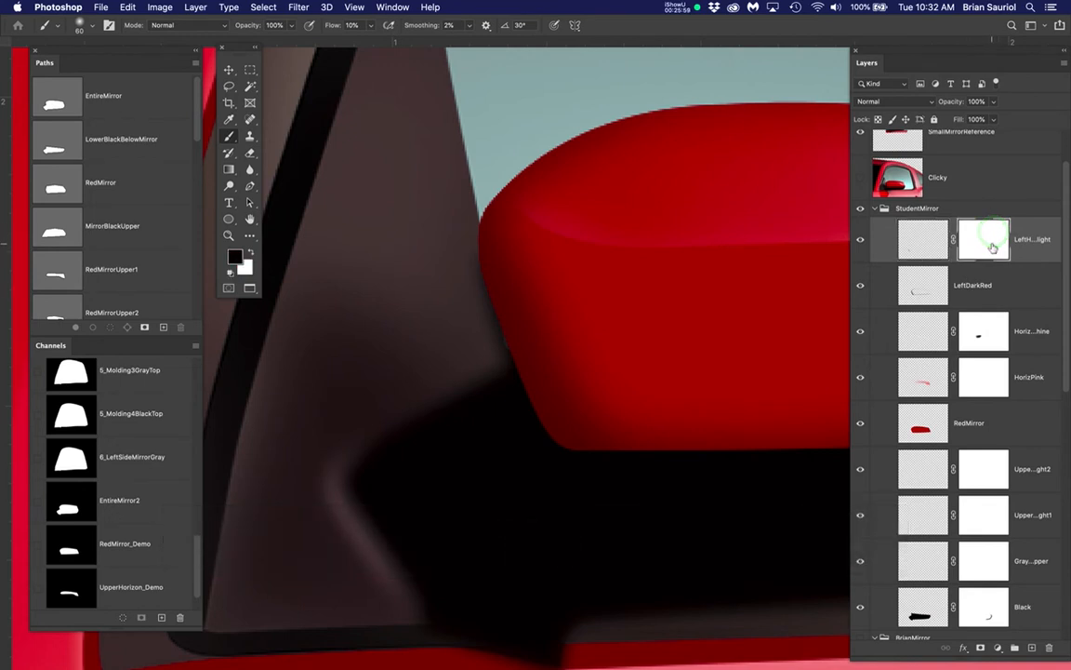
{"action": "left_click", "coordinate": [861, 176]}
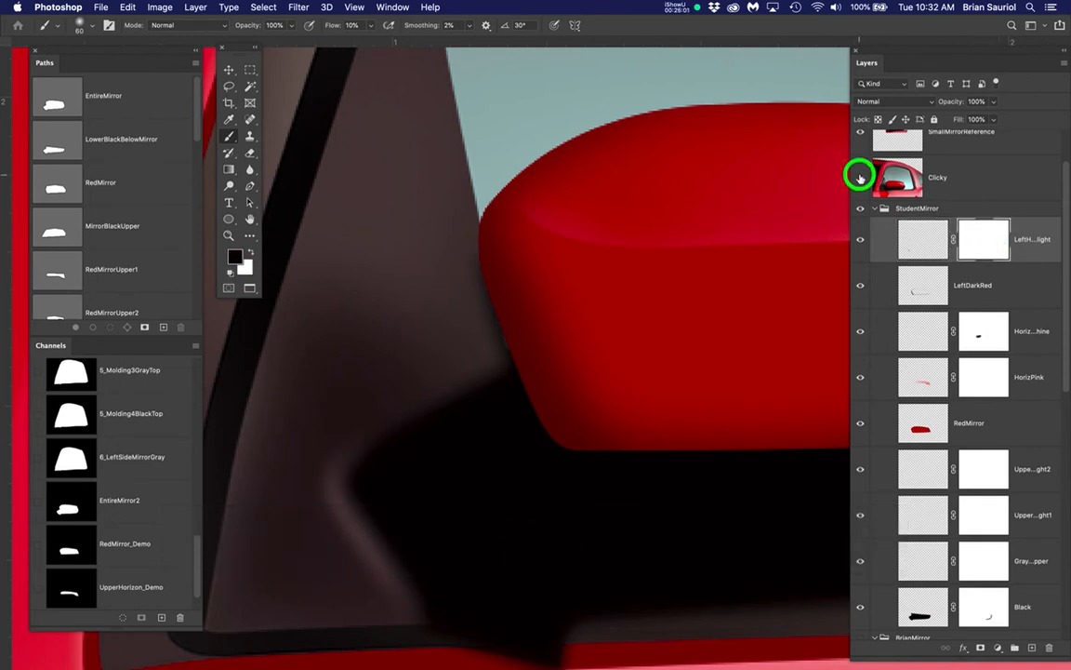
{"action": "left_click", "coordinate": [861, 177]}
{"action": "left_click", "coordinate": [860, 177]}
{"action": "left_click", "coordinate": [860, 177]}
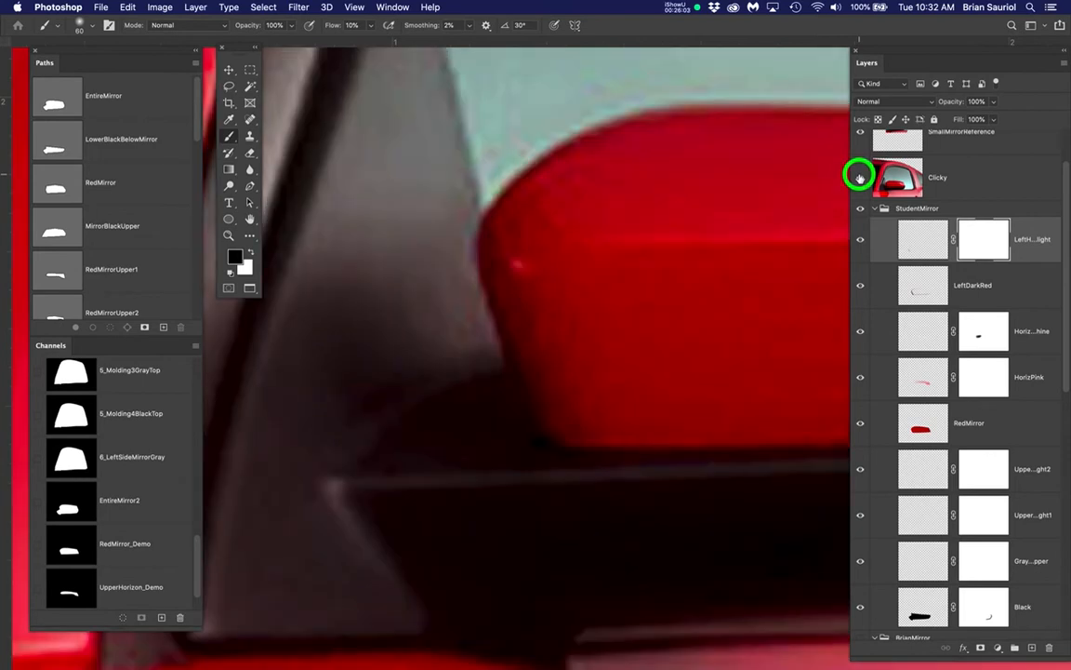
{"action": "left_click", "coordinate": [860, 176]}
{"action": "left_click", "coordinate": [860, 177]}
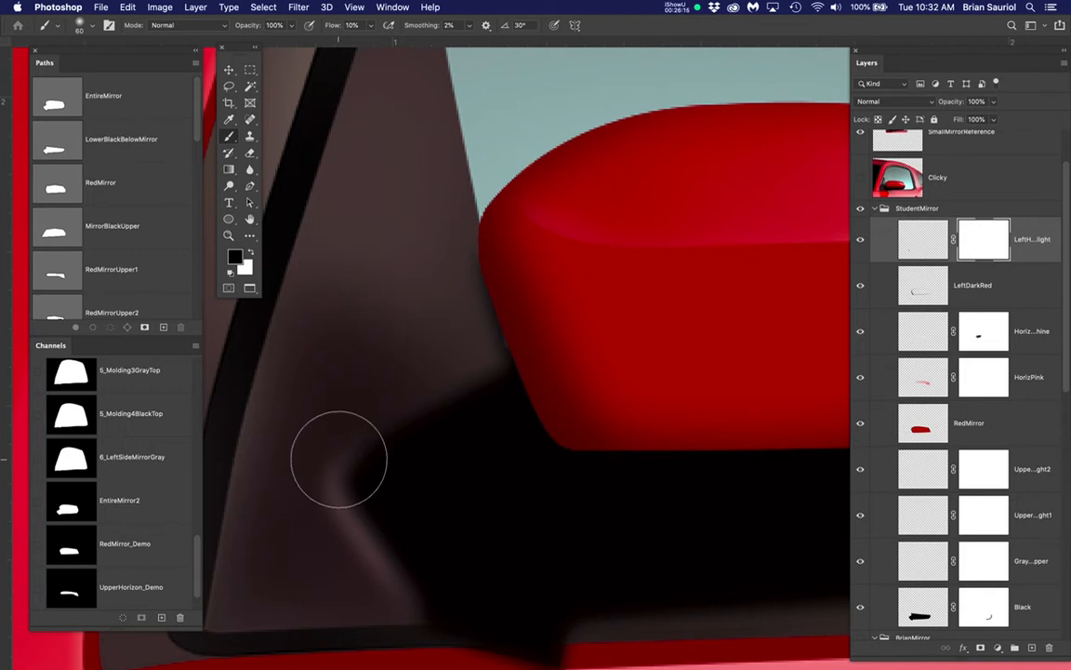
Paint black on the left highlight's mask with a 20-pixel brush to fade the highlight above the base's left corner
{"action": "key", "text": "bracketleft"}
{"action": "key", "text": "bracketleft"}
{"action": "key", "text": "bracketleft"}
{"action": "key", "text": "bracketleft"}
{"action": "key", "text": "bracketleft"}
{"action": "key", "text": "bracketleft"}
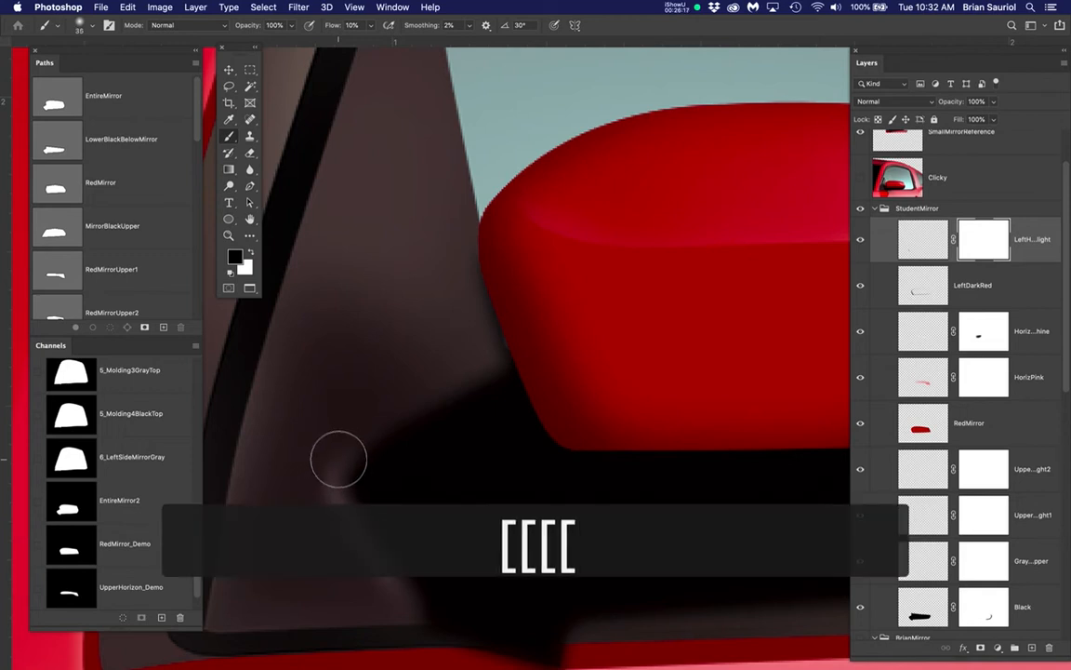
{"action": "key", "text": "bracketleft"}
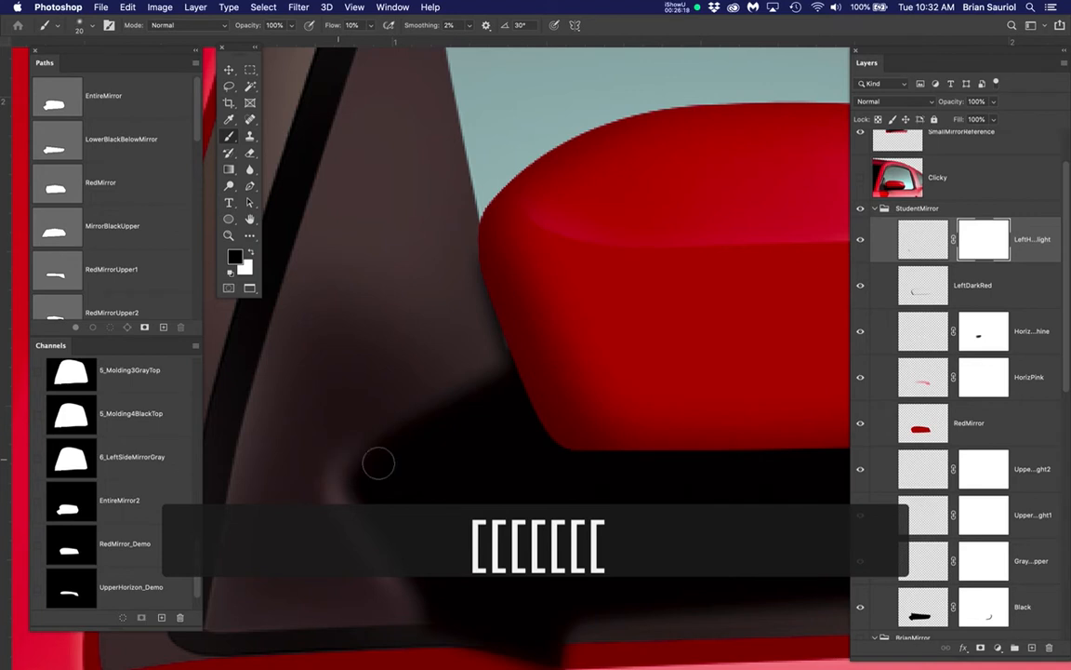
{"action": "left_click", "coordinate": [986, 244]}
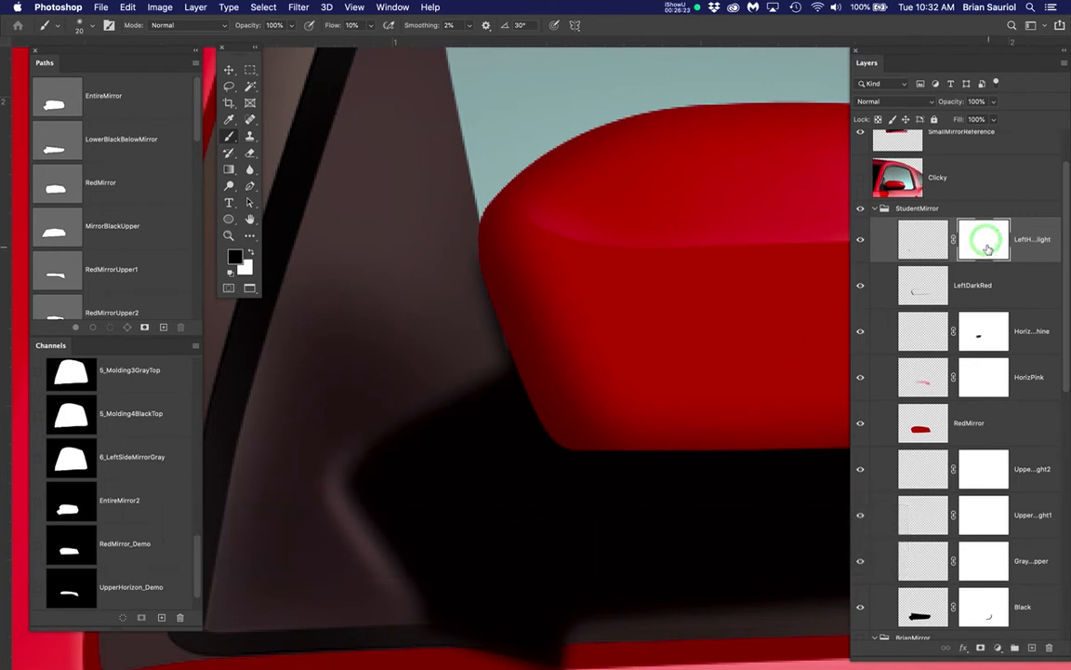
{"action": "left_click", "coordinate": [987, 242]}
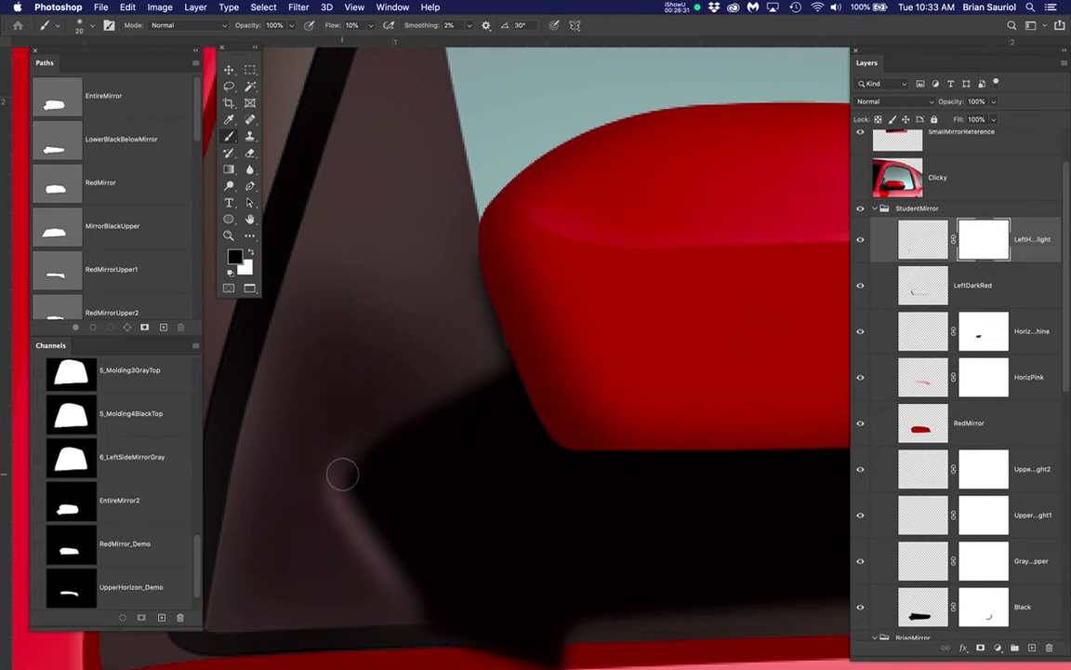
{"action": "left_click", "coordinate": [858, 178]}
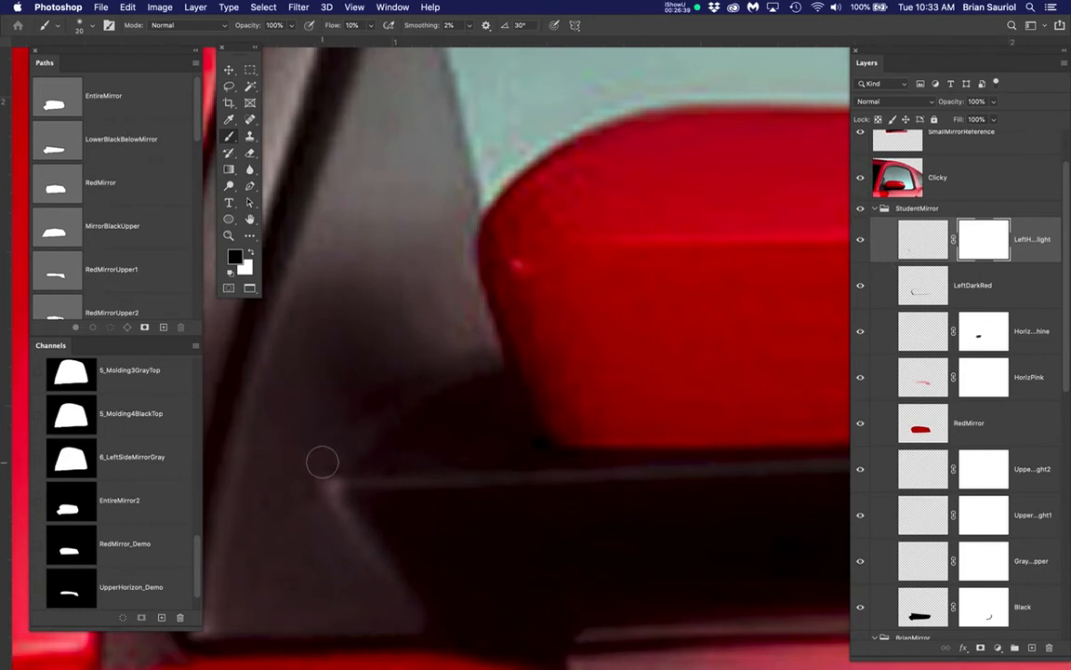
{"action": "mouse_move", "coordinate": [322, 461]}
{"action": "left_mouse_down"}
{"action": "mouse_move", "coordinate": [297, 462]}
{"action": "mouse_move", "coordinate": [344, 458]}
{"action": "left_mouse_up"}
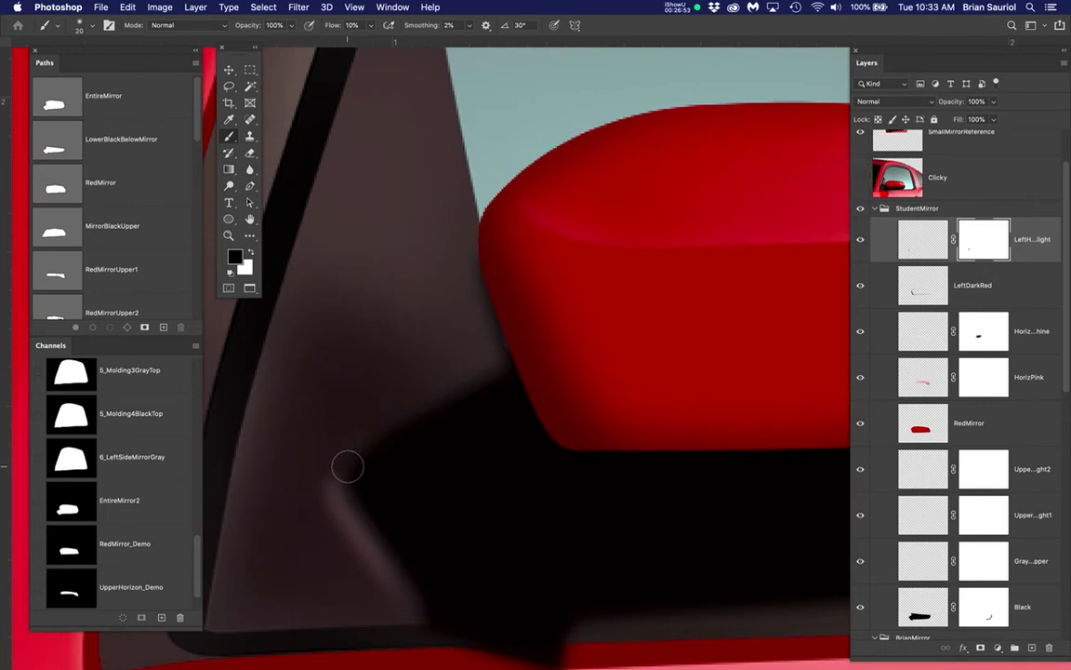
Refine the highlight's upper tip on the mask with a 10-pixel black brush, and compare it with the Clicky reference photo
{"action": "key", "text": "minus"}
{"action": "key", "text": "minus"}
{"action": "key", "text": "minus"}
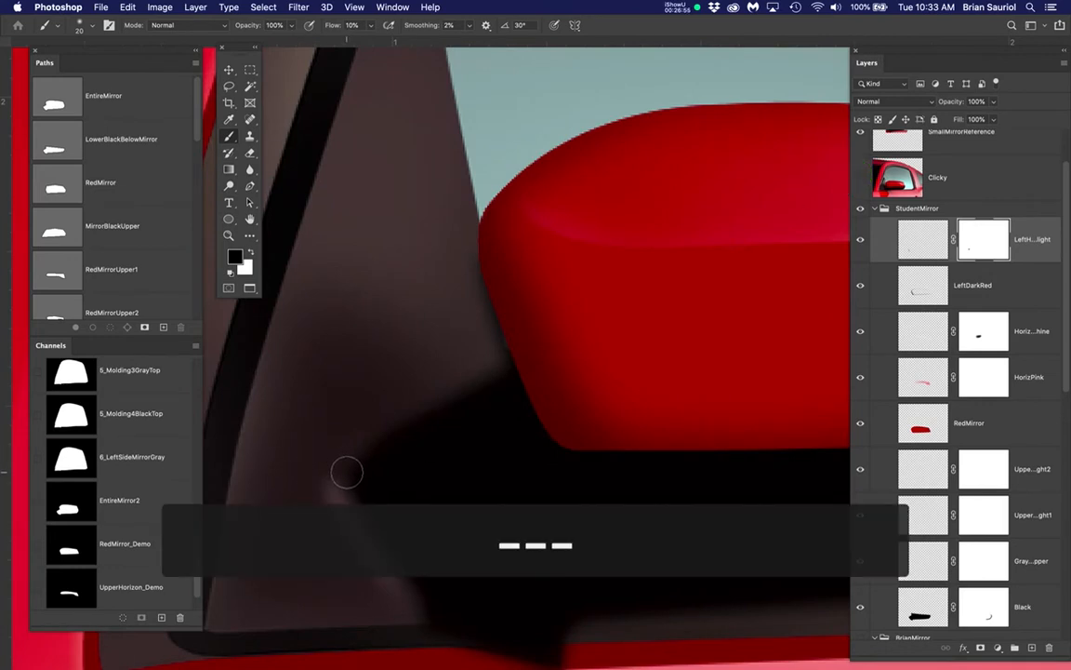
{"action": "key", "text": "bracketleft"}
{"action": "key", "text": "bracketleft"}
{"action": "left_click_drag", "start_coordinate": [347, 472], "coordinate": [294, 472]}
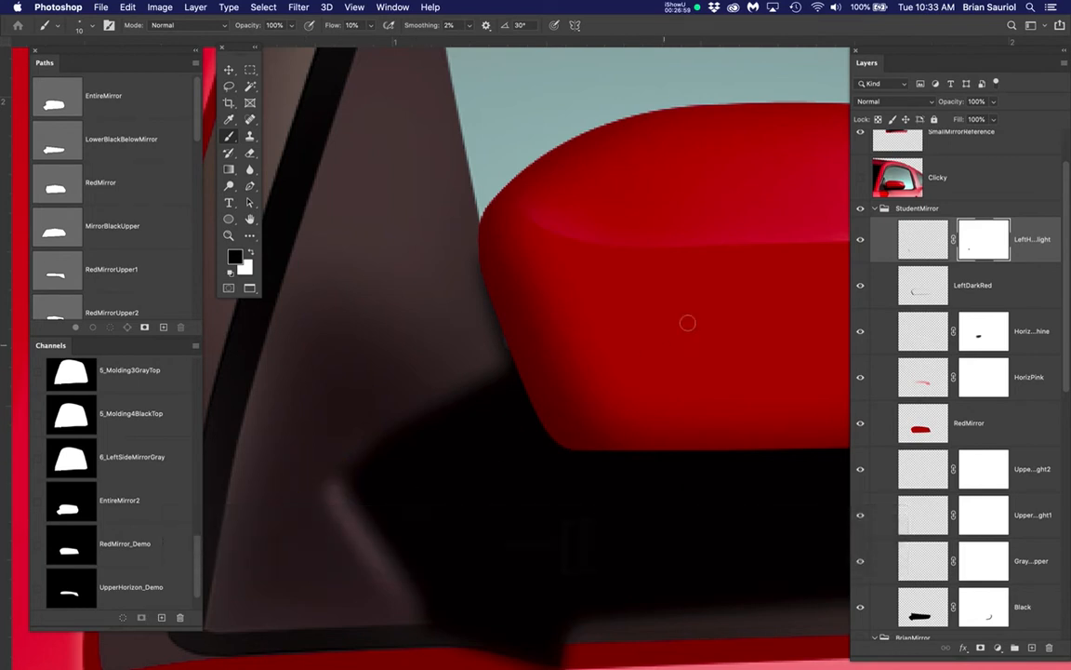
{"action": "left_click", "coordinate": [861, 177]}
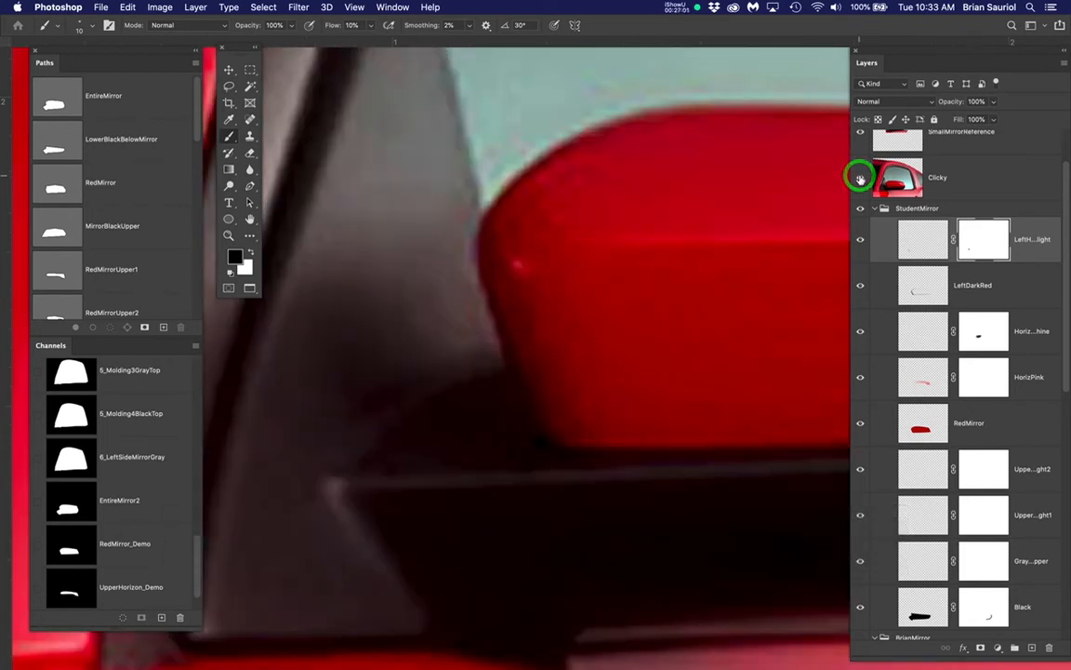
{"action": "left_click", "coordinate": [860, 176]}
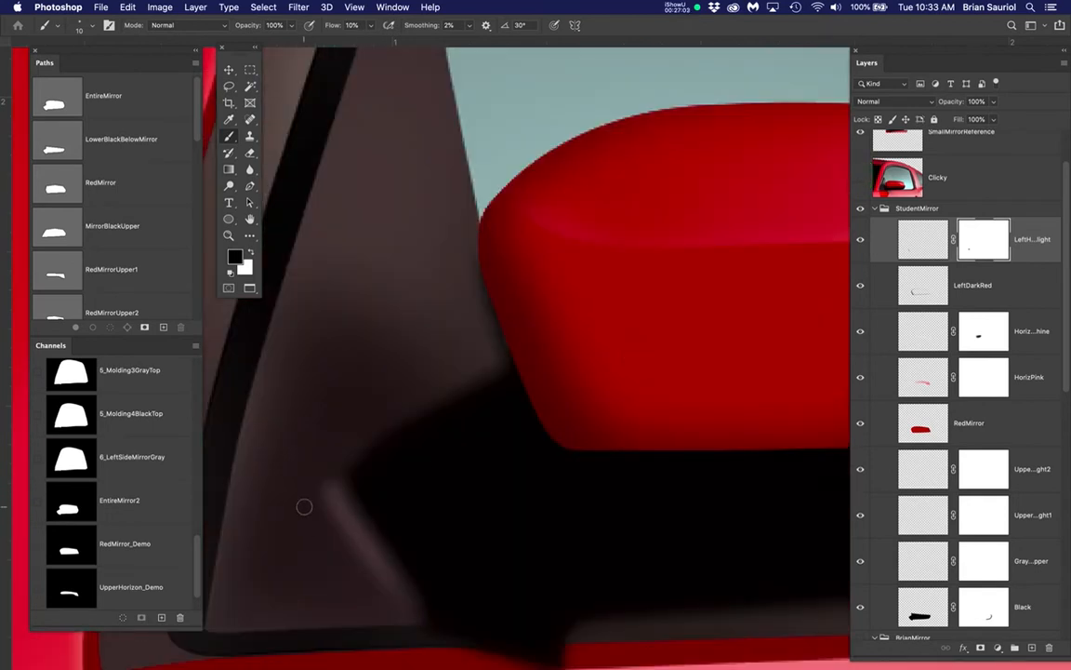
Thin the left highlight by painting black along its outer edge on the mask with a 30-pixel brush
{"action": "key", "text": "bracketright"}
{"action": "key", "text": "bracketright"}
{"action": "key", "text": "bracketright"}
{"action": "key", "text": "bracketright"}
{"action": "mouse_move", "coordinate": [301, 503]}
{"action": "left_mouse_down"}
{"action": "mouse_move", "coordinate": [398, 616]}
{"action": "mouse_move", "coordinate": [308, 517]}
{"action": "mouse_move", "coordinate": [308, 504]}
{"action": "mouse_move", "coordinate": [383, 598]}
{"action": "mouse_move", "coordinate": [320, 533]}
{"action": "mouse_move", "coordinate": [303, 494]}
{"action": "mouse_move", "coordinate": [397, 605]}
{"action": "mouse_move", "coordinate": [279, 482]}
{"action": "left_mouse_up"}
{"action": "scroll", "coordinate": [520, 493], "scroll_direction": "down", "scroll_amount": 1}
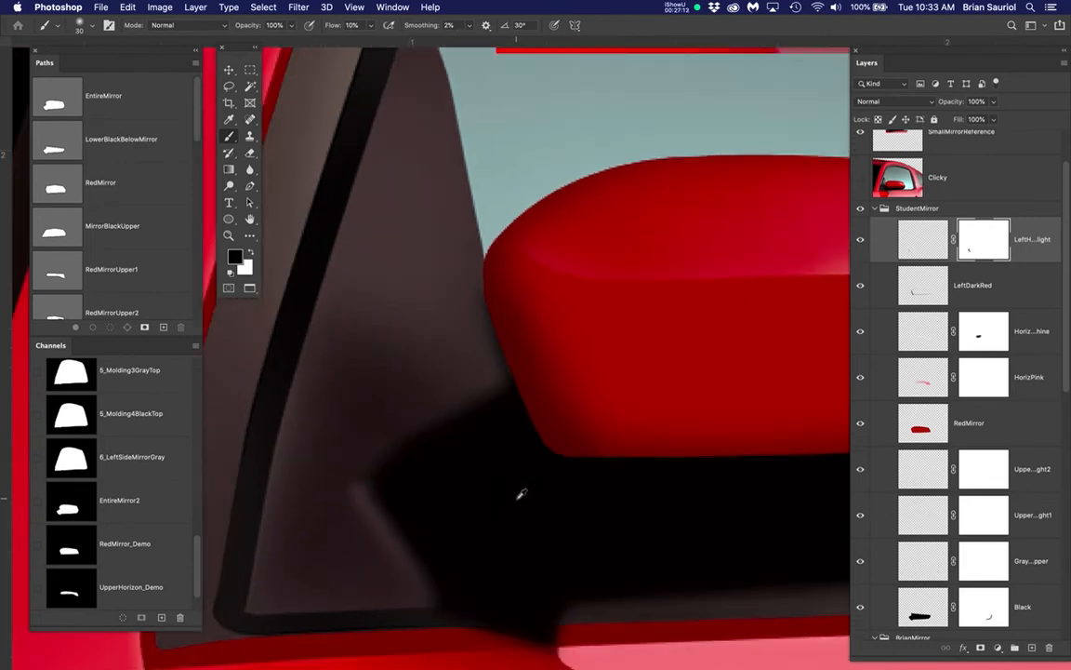
{"action": "scroll", "coordinate": [520, 493], "scroll_direction": "down", "scroll_amount": 2}
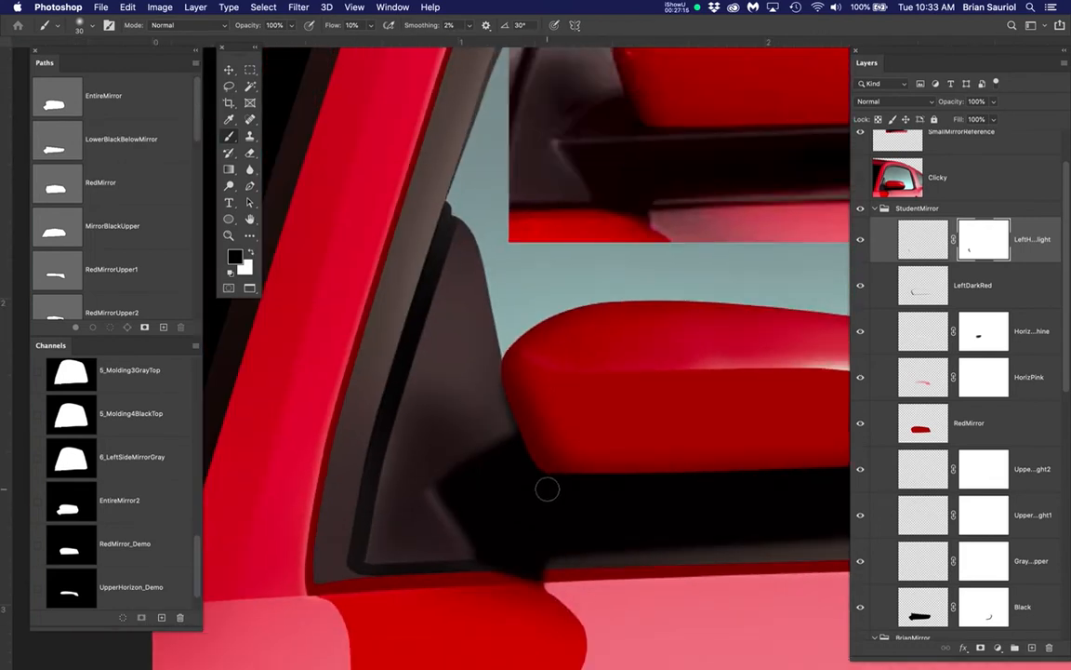
Restore part of the highlight at the corner and along the lower slanted edge by painting white on the mask with a 20-pixel brush
{"action": "scroll", "coordinate": [437, 491], "scroll_direction": "up", "scroll_amount": 3}
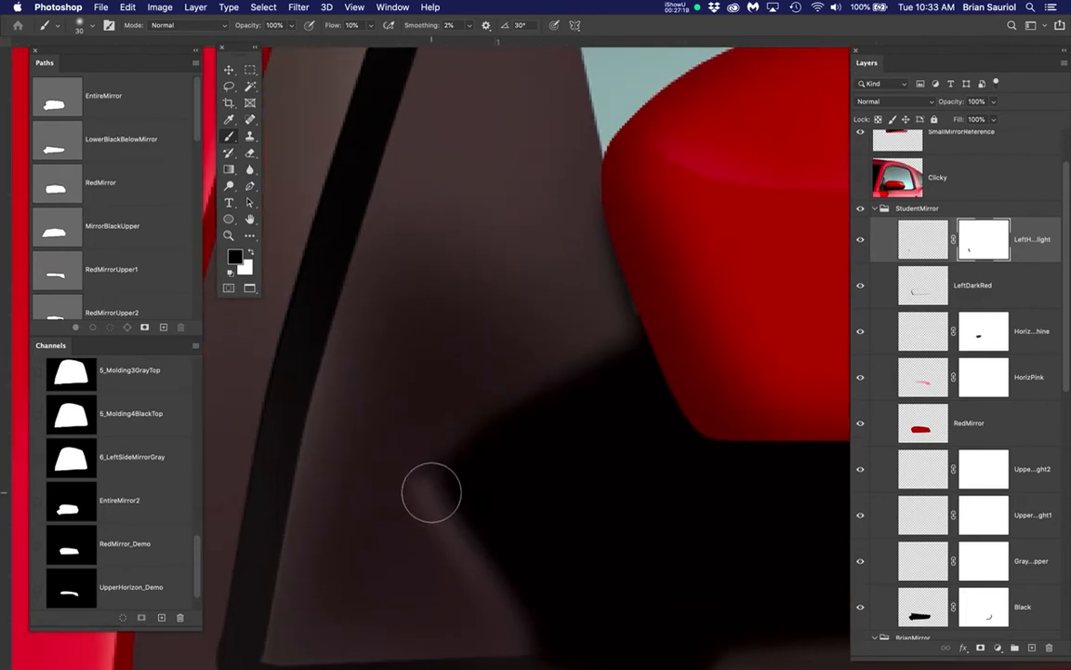
{"action": "key", "text": "x"}
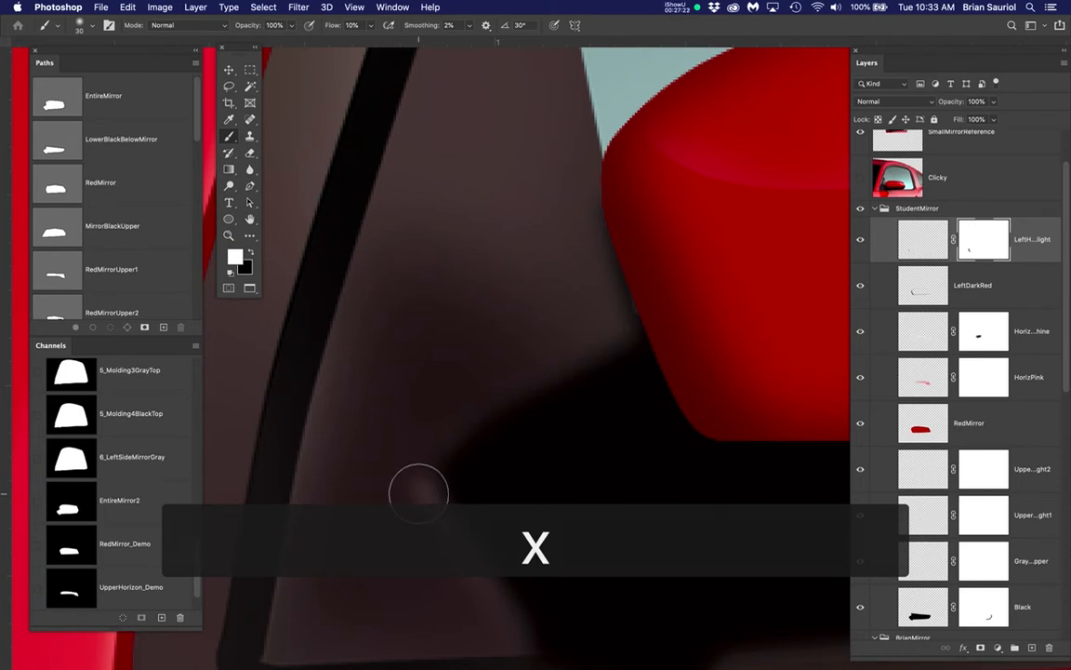
{"action": "key", "text": "bracketleft"}
{"action": "key", "text": "bracketleft"}
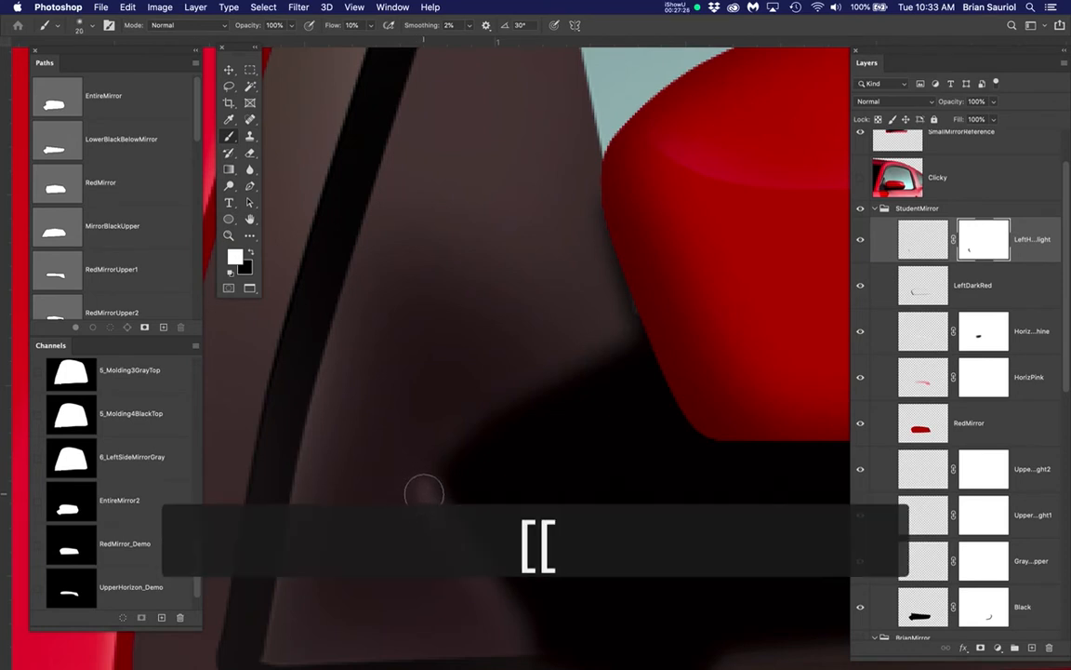
{"action": "mouse_move", "coordinate": [423, 493]}
{"action": "left_mouse_down"}
{"action": "mouse_move", "coordinate": [428, 502]}
{"action": "mouse_move", "coordinate": [414, 495]}
{"action": "mouse_move", "coordinate": [434, 516]}
{"action": "mouse_move", "coordinate": [476, 545]}
{"action": "left_mouse_up"}
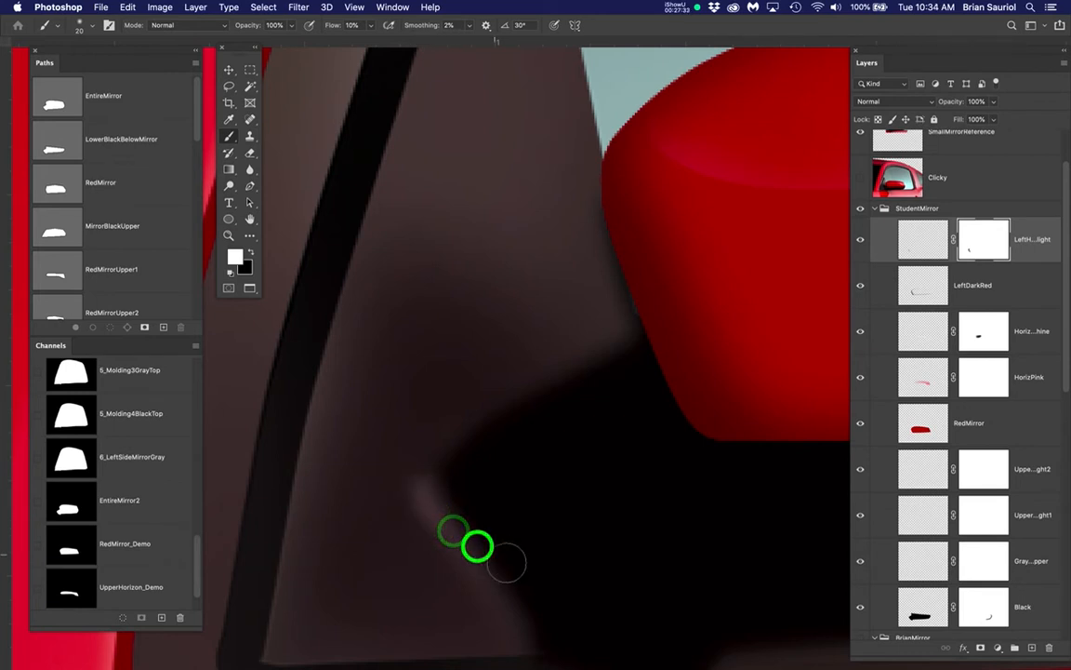
{"action": "scroll", "coordinate": [569, 506], "scroll_direction": "down", "scroll_amount": 6}
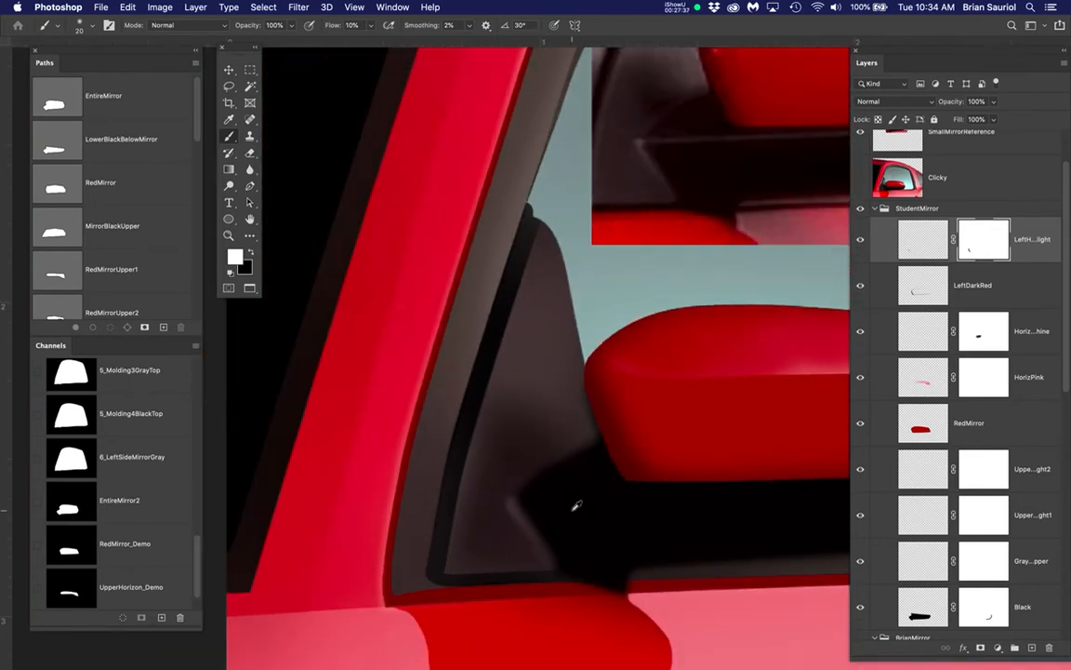
{"action": "left_click_drag", "start_coordinate": [637, 524], "coordinate": [367, 510]}
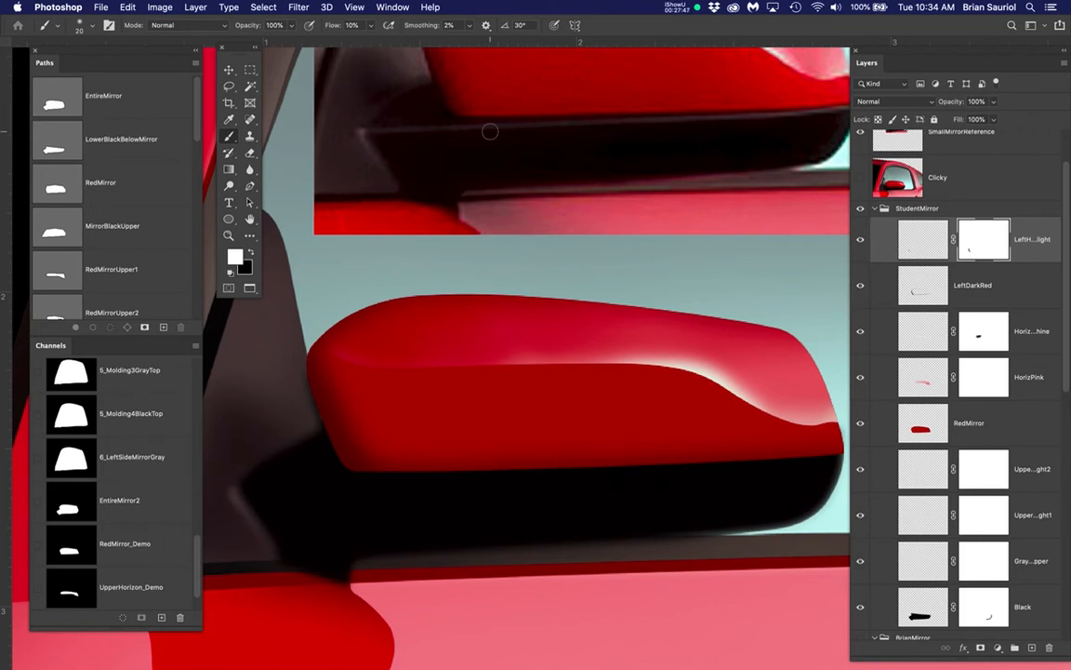
Hide the StudentMirror group and show the BrianMirror group to view the finished example mirror
{"action": "left_click_drag", "start_coordinate": [656, 144], "coordinate": [585, 153]}
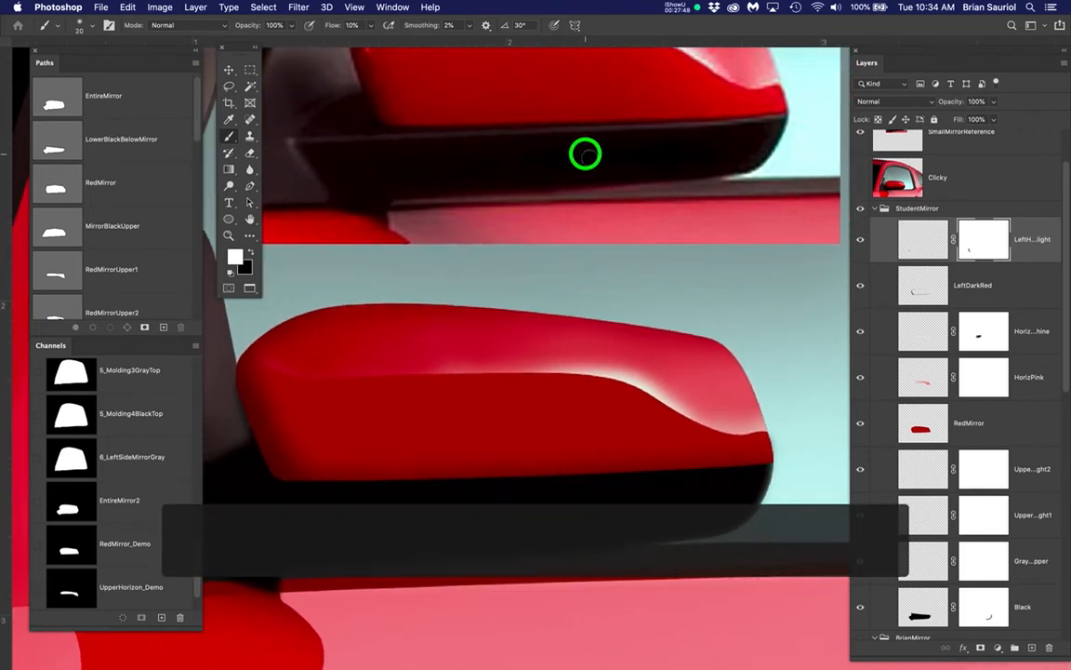
{"action": "left_click", "coordinate": [861, 210]}
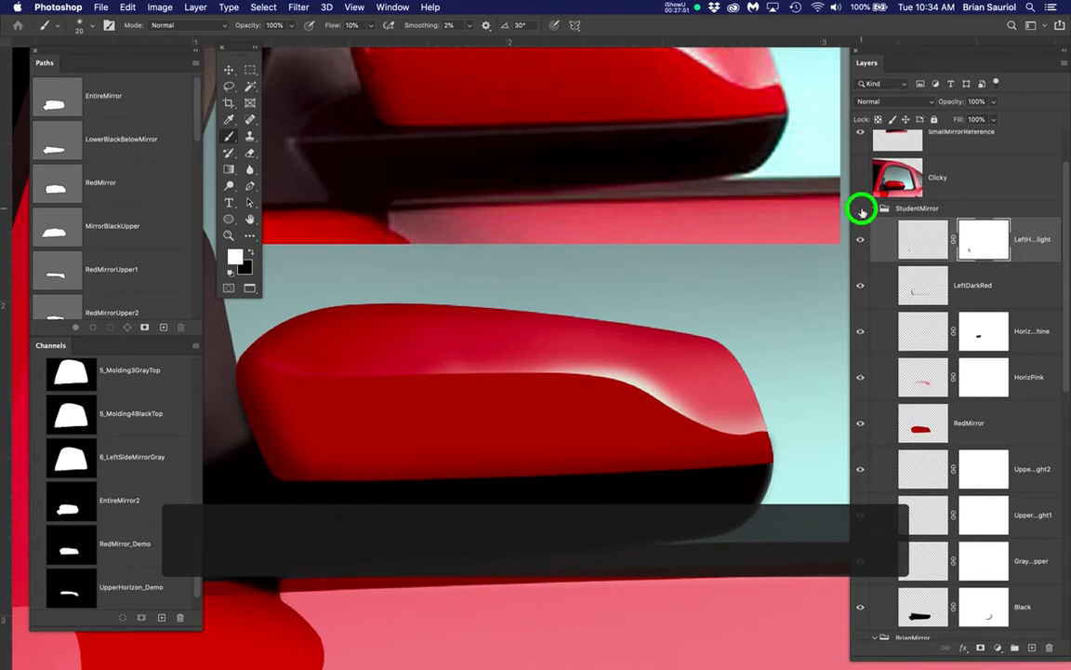
{"action": "left_click_drag", "start_coordinate": [531, 547], "coordinate": [583, 409]}
{"action": "scroll", "coordinate": [898, 433], "scroll_direction": "down", "scroll_amount": 5}
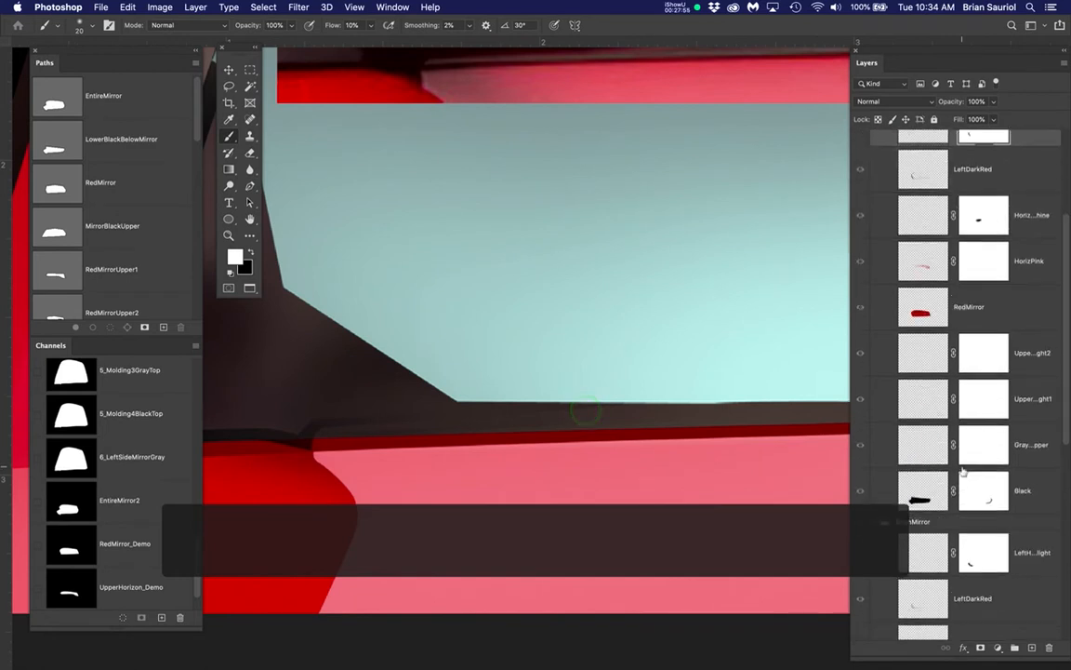
{"action": "left_click", "coordinate": [861, 447]}
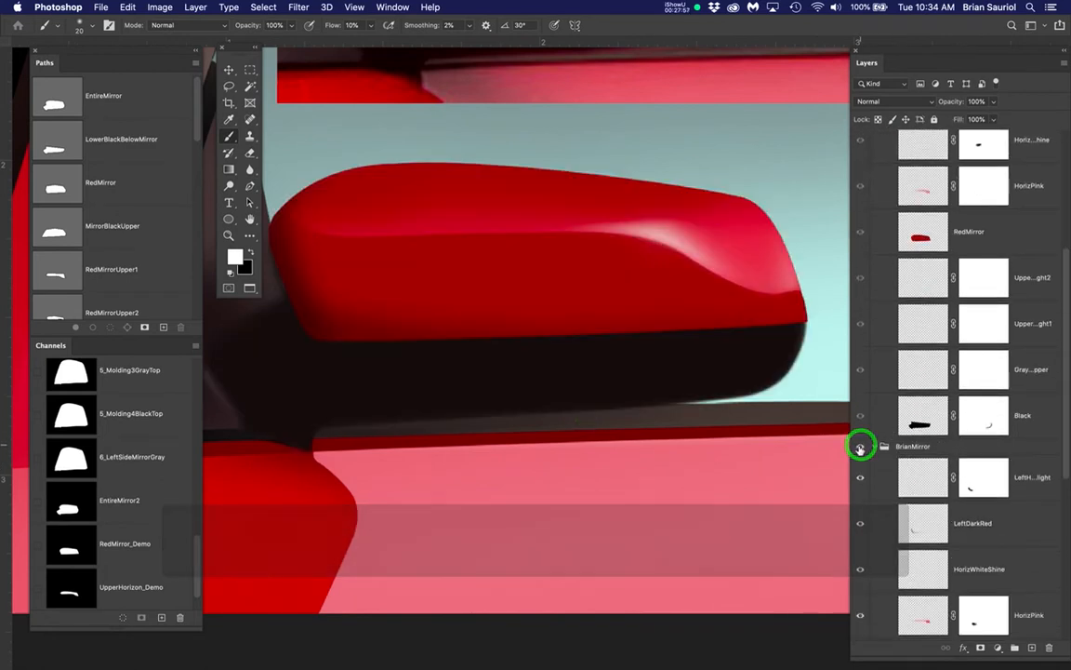
Show the UpperGrayHighlight2, UpperGrayHighlight1 and GrayLeftUpper layers in the BrianMirror group to examine the base's gray highlights
{"action": "scroll", "coordinate": [928, 475], "scroll_direction": "down", "scroll_amount": 1}
{"action": "scroll", "coordinate": [929, 475], "scroll_direction": "down", "scroll_amount": 6}
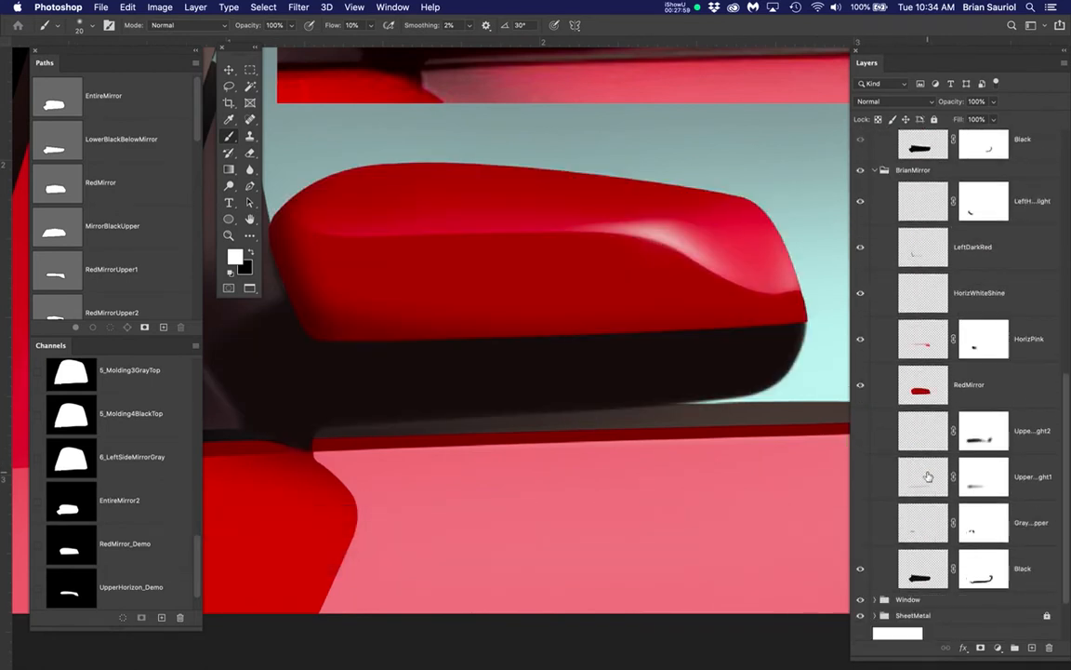
{"action": "left_click", "coordinate": [861, 431]}
{"action": "left_click", "coordinate": [861, 476]}
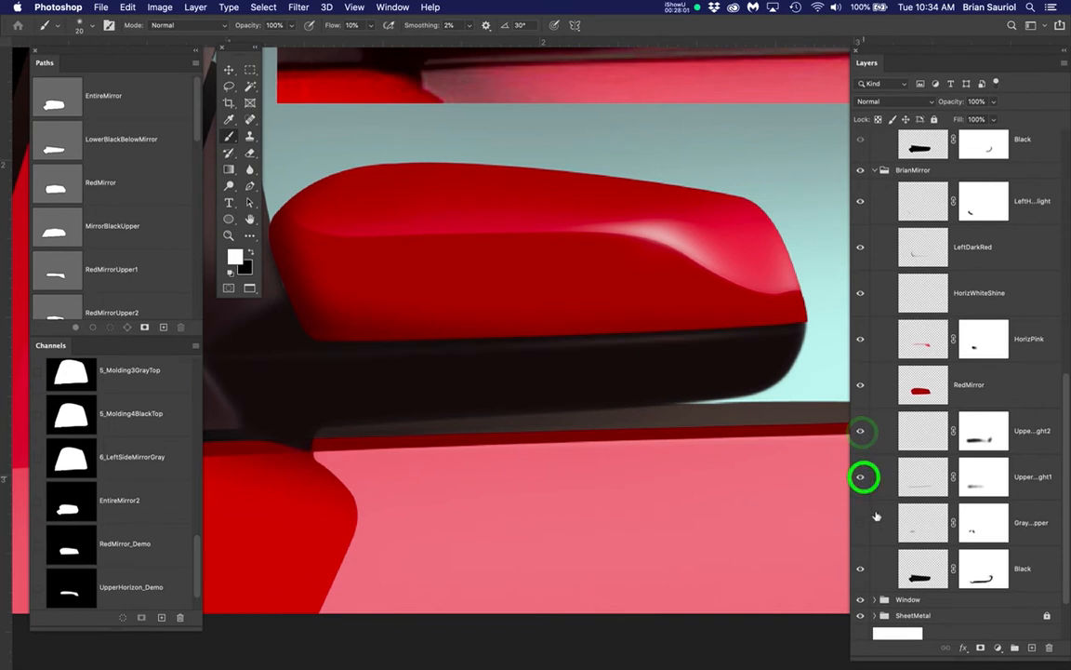
{"action": "left_click", "coordinate": [863, 522]}
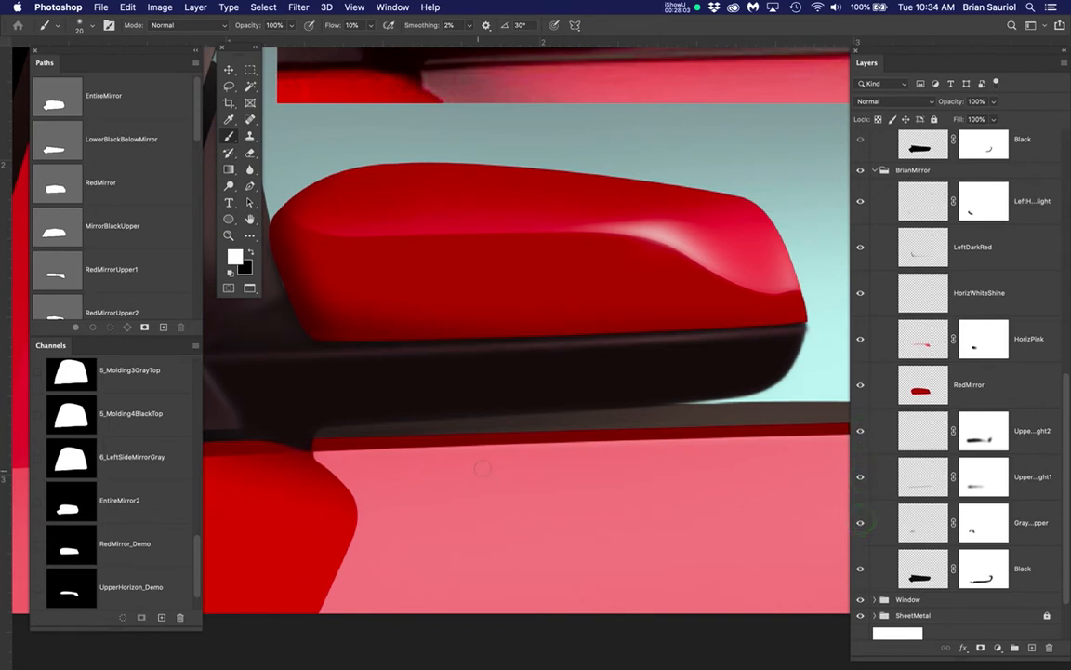
{"action": "scroll", "coordinate": [497, 455], "scroll_direction": "up", "scroll_amount": 4}
{"action": "mouse_move", "coordinate": [521, 455]}
{"action": "left_mouse_down"}
{"action": "mouse_move", "coordinate": [634, 464]}
{"action": "mouse_move", "coordinate": [567, 478]}
{"action": "mouse_move", "coordinate": [560, 490]}
{"action": "left_mouse_up"}
{"action": "scroll", "coordinate": [646, 436], "scroll_direction": "down", "scroll_amount": 4}
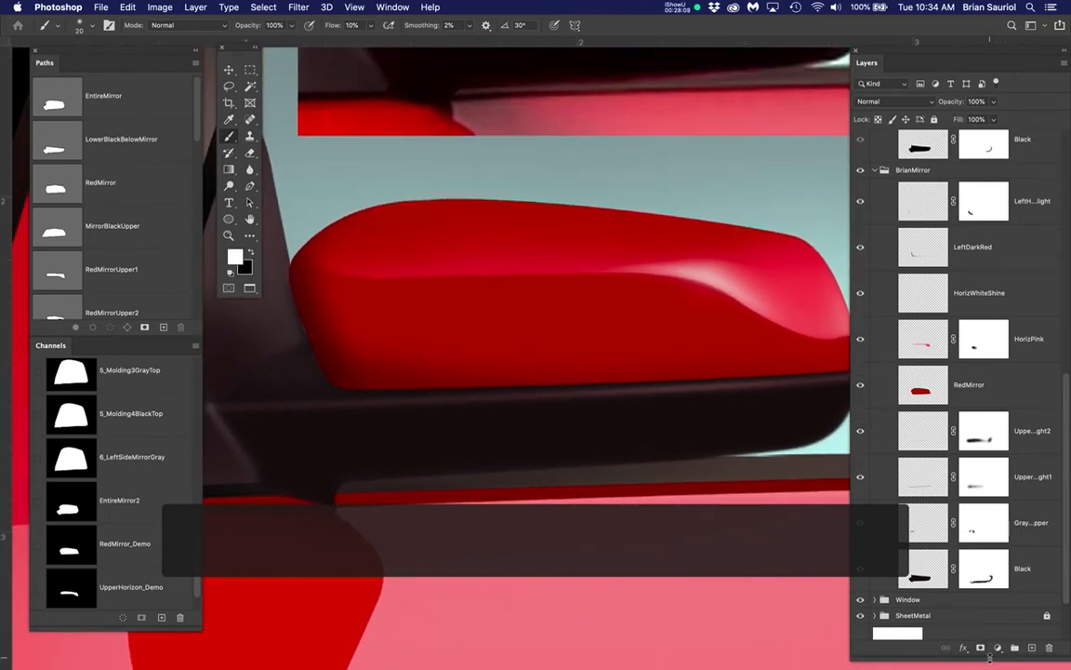
Shorten the Layers panel to uncover the mirror, and hide BrianMirror's UpperGrayHighlight2, UpperGrayHighlight1 and GrayLeftUpper layers
{"action": "left_click_drag", "start_coordinate": [990, 657], "coordinate": [957, 345]}
{"action": "left_click_drag", "start_coordinate": [755, 512], "coordinate": [804, 552]}
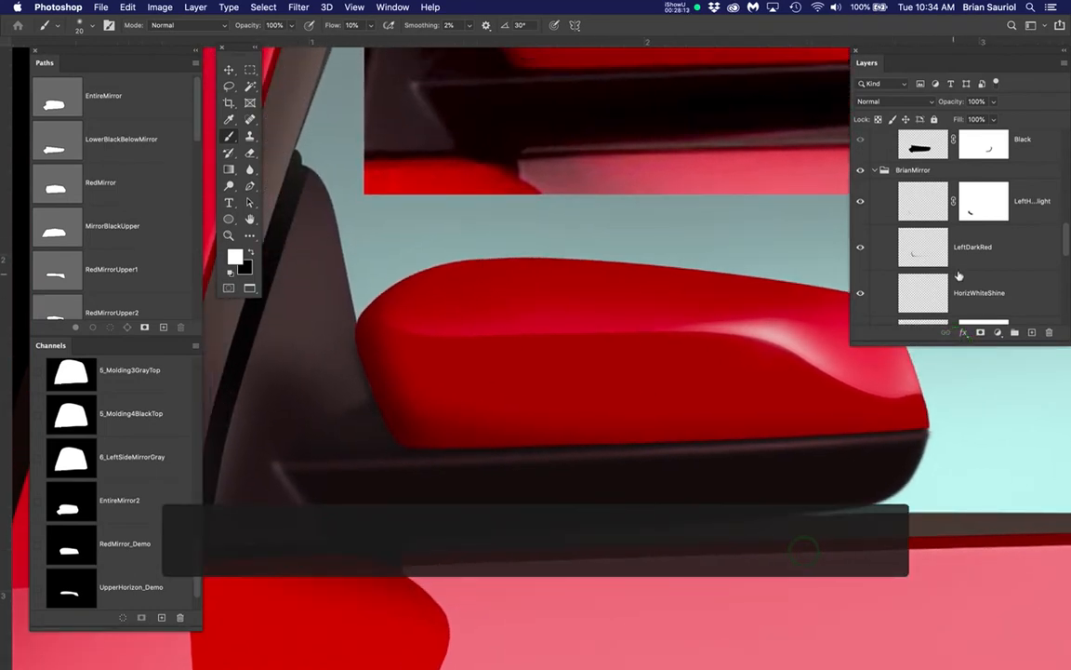
{"action": "scroll", "coordinate": [958, 277], "scroll_direction": "down", "scroll_amount": 3}
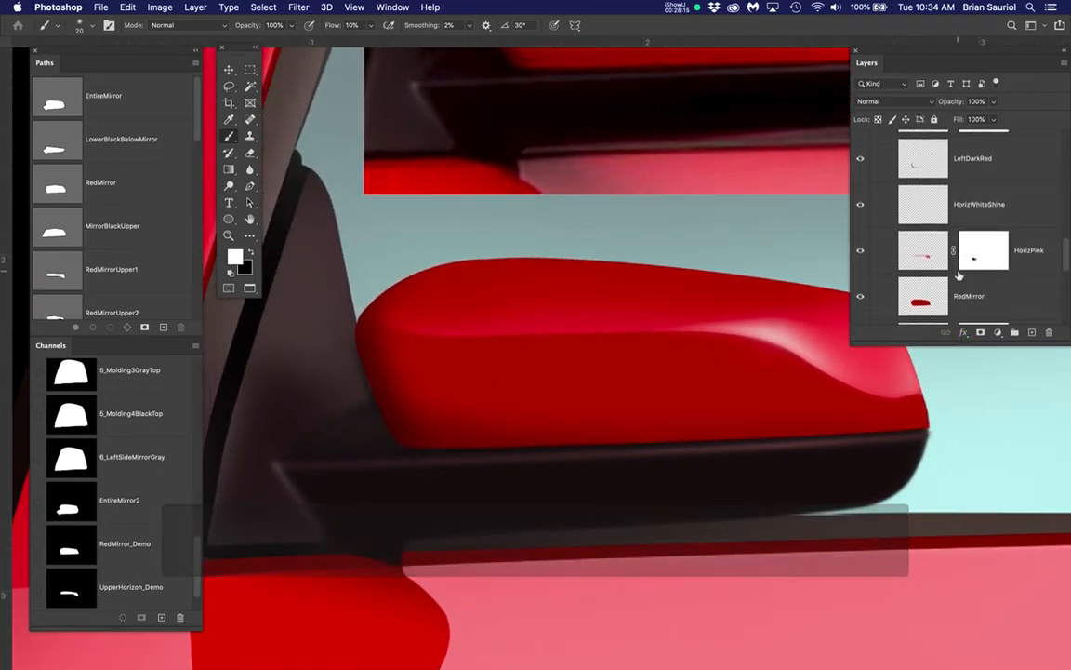
{"action": "scroll", "coordinate": [958, 276], "scroll_direction": "down", "scroll_amount": 4}
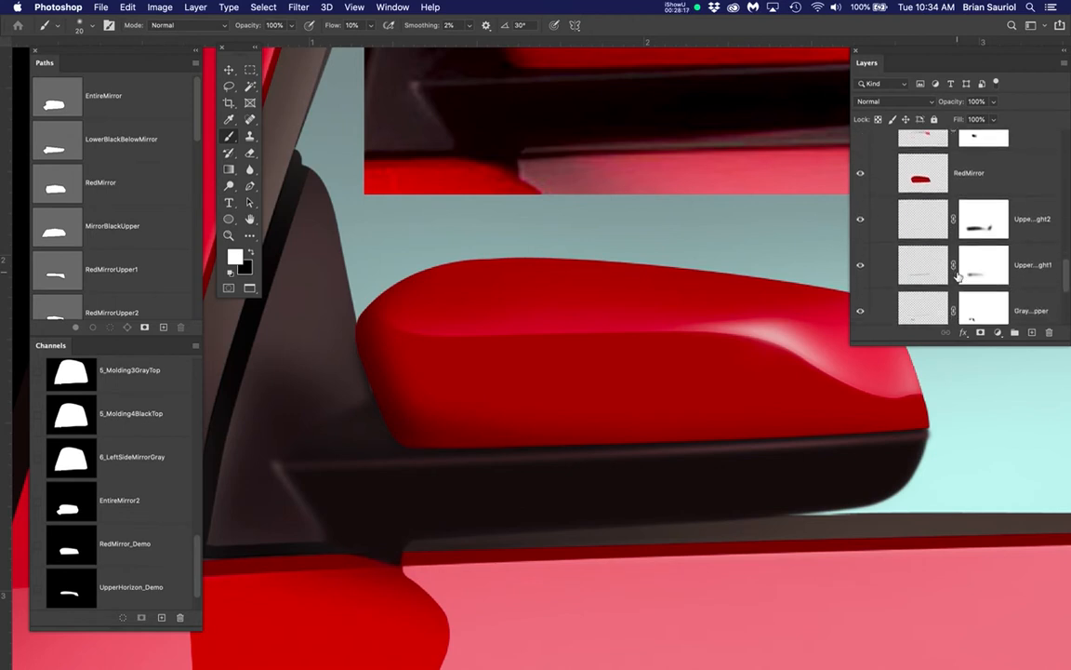
{"action": "scroll", "coordinate": [958, 276], "scroll_direction": "down", "scroll_amount": 1}
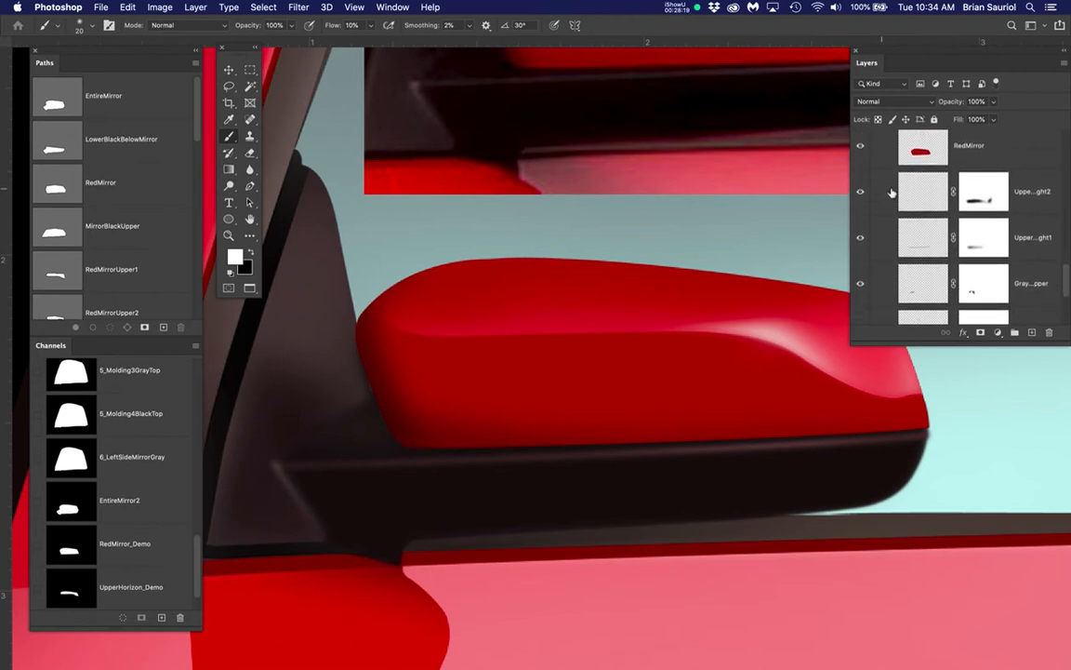
{"action": "left_click", "coordinate": [860, 193]}
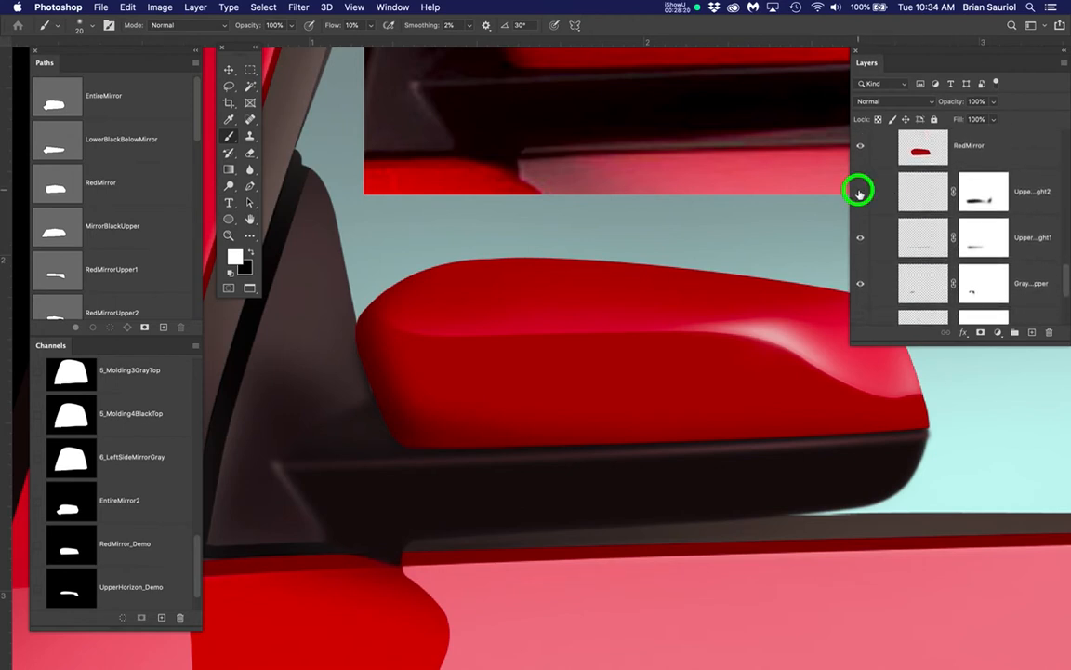
{"action": "left_click", "coordinate": [864, 241]}
{"action": "left_click", "coordinate": [860, 283]}
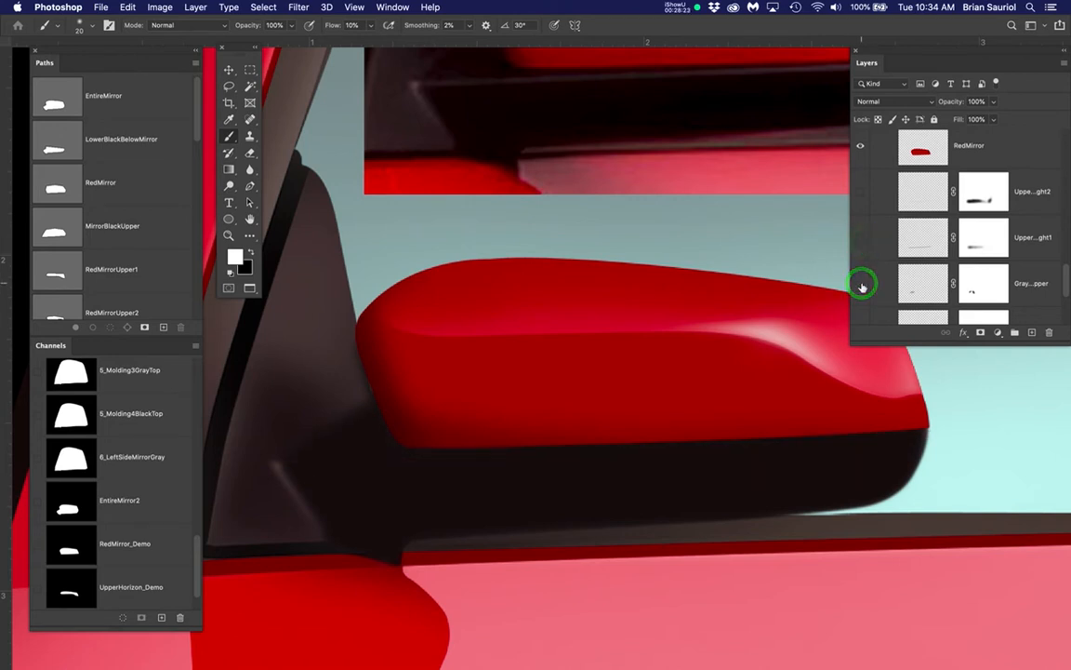
Show and select only UpperGrayHighlight1 among BrianMirror's gray highlights, and move and widen the Layers panel to fit full layer names
{"action": "left_click", "coordinate": [861, 239]}
{"action": "left_click", "coordinate": [1021, 234]}
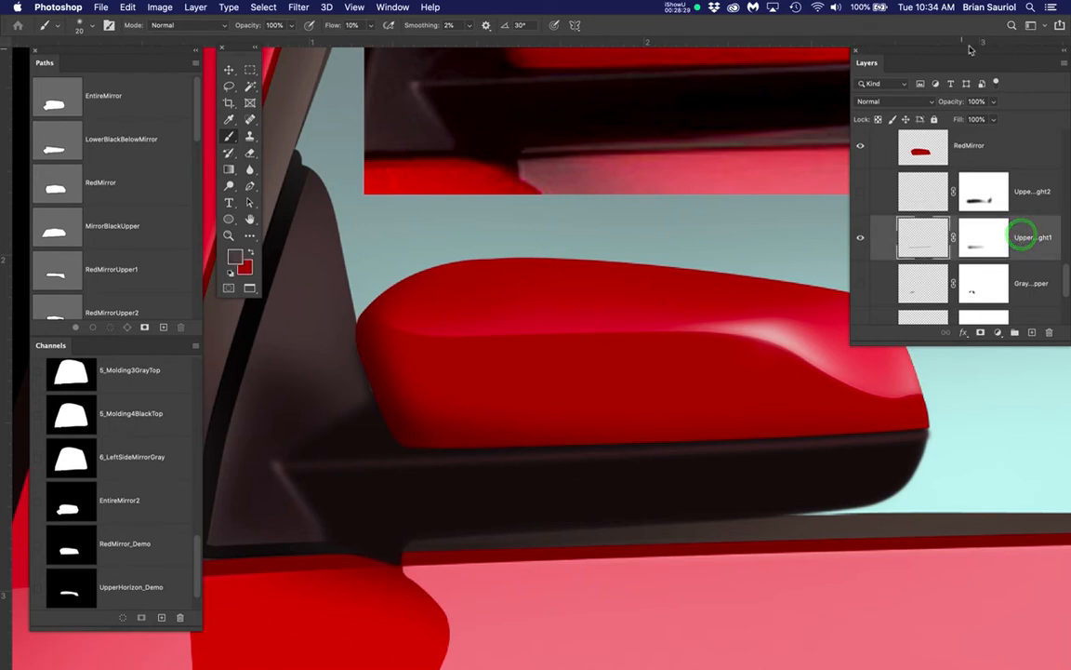
{"action": "left_click", "coordinate": [911, 53]}
{"action": "left_click_drag", "start_coordinate": [919, 56], "coordinate": [852, 55]}
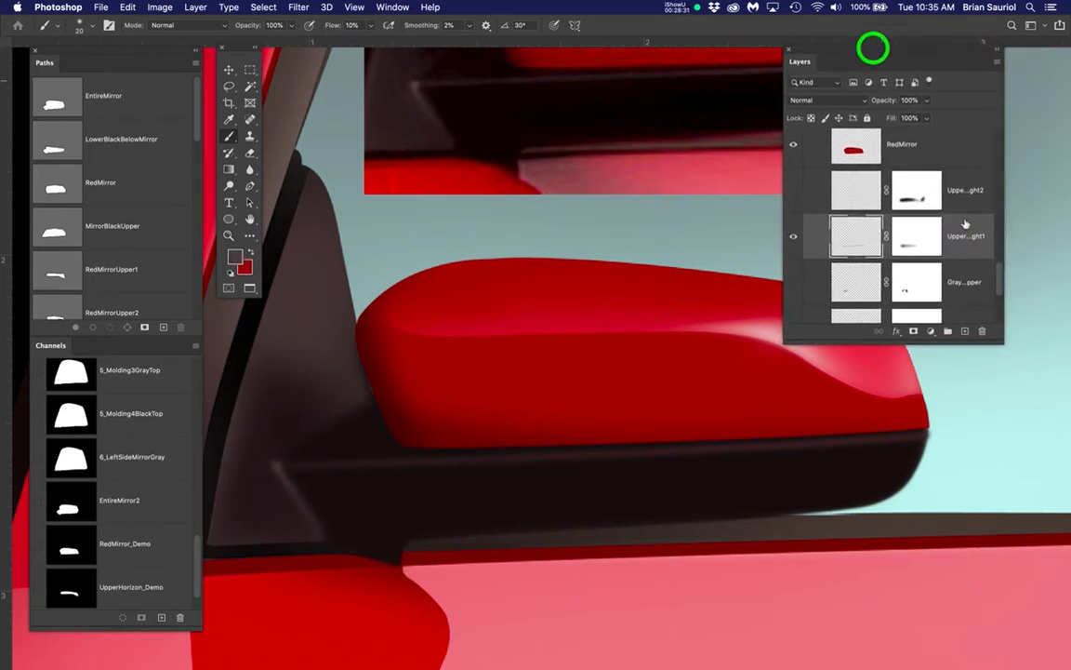
{"action": "left_click_drag", "start_coordinate": [1004, 341], "coordinate": [1066, 322]}
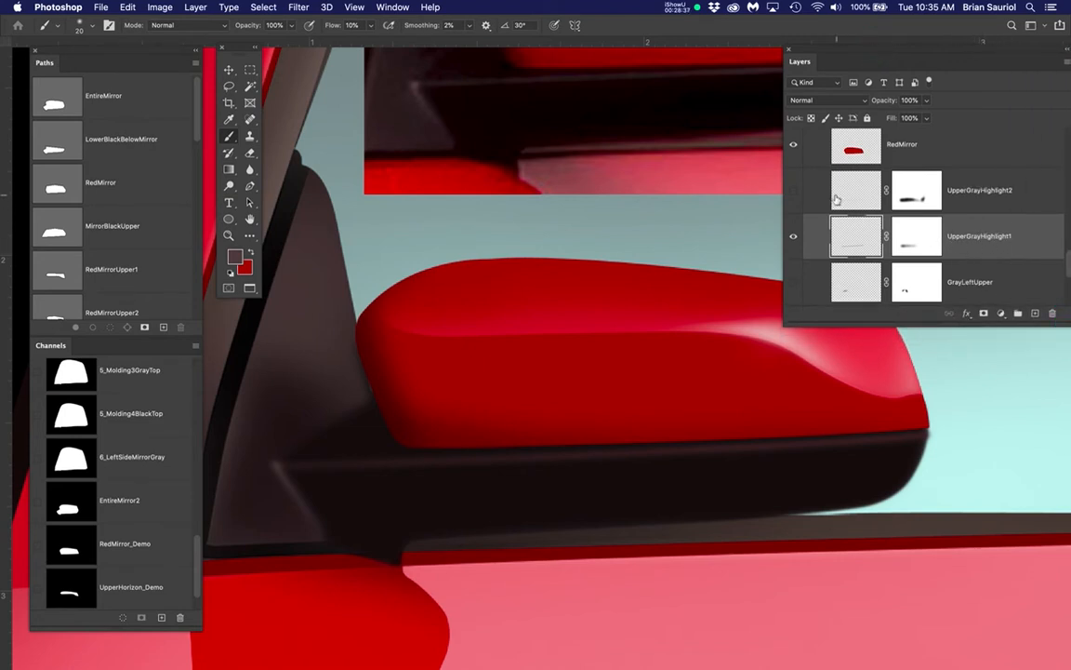
Toggle BrianMirror's UpperGrayHighlight2 layer on and off to compare its effect on the base's upper edge, leaving it hidden
{"action": "left_click", "coordinate": [793, 193]}
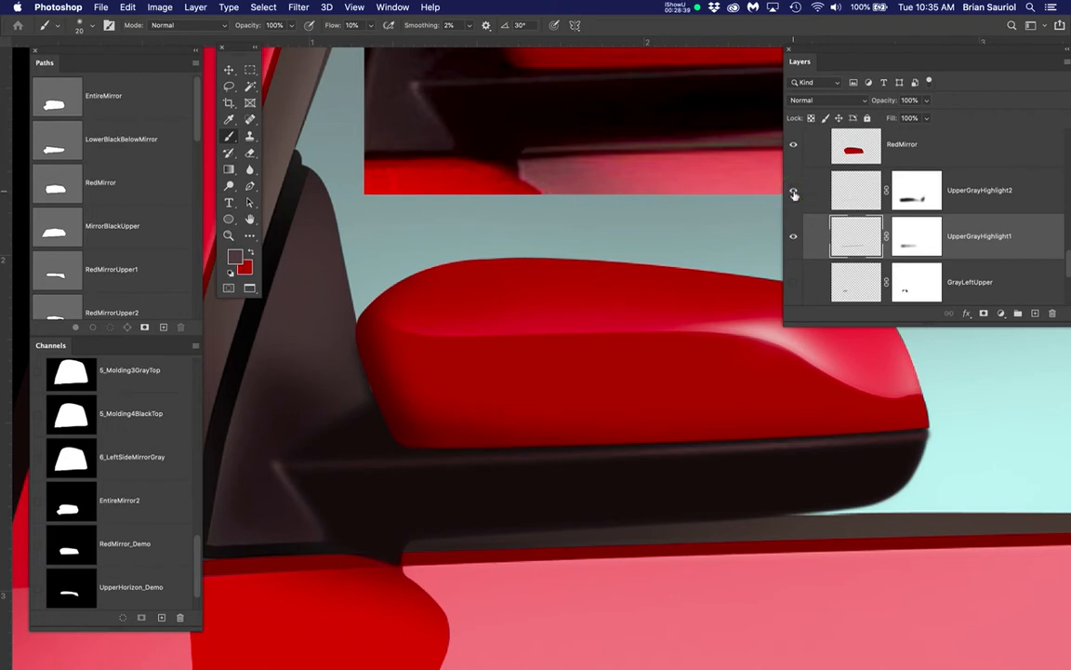
{"action": "left_click", "coordinate": [793, 192]}
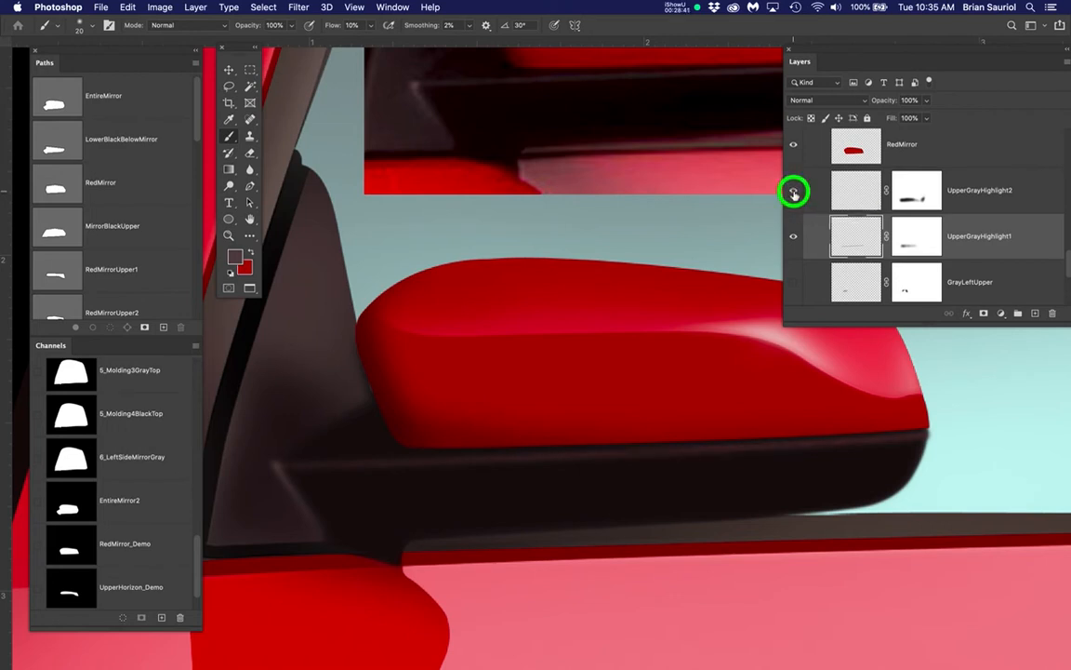
{"action": "left_click", "coordinate": [793, 193]}
Hide the BrianMirror group, lengthen the Layers panel, and show the StudentMirror group again
{"action": "scroll", "coordinate": [833, 206], "scroll_direction": "up", "scroll_amount": 5}
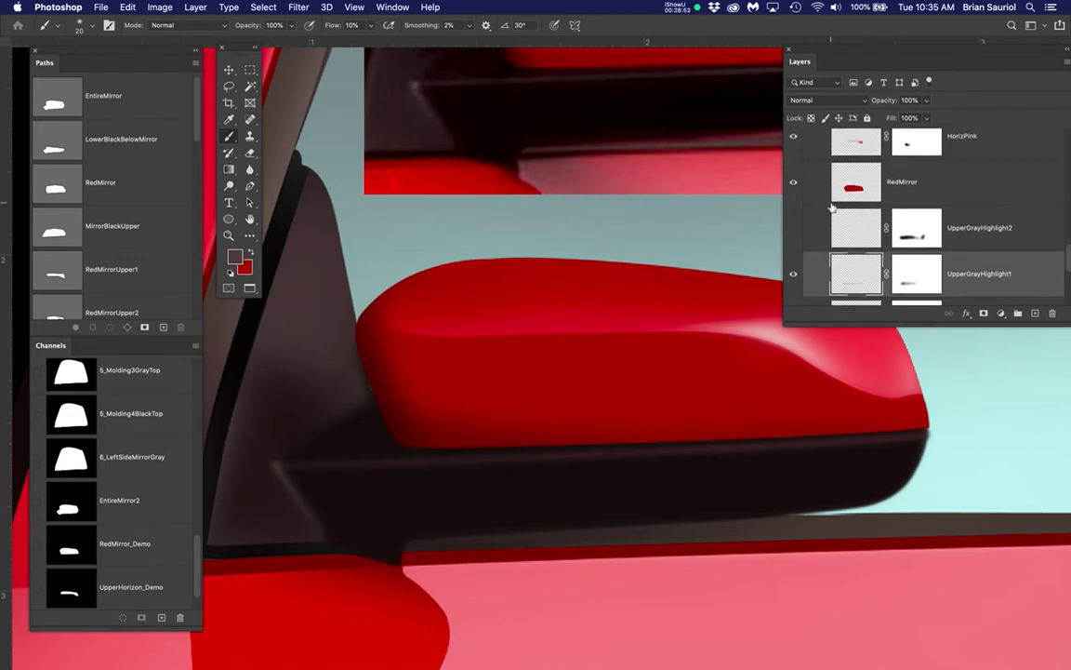
{"action": "scroll", "coordinate": [833, 207], "scroll_direction": "up", "scroll_amount": 3}
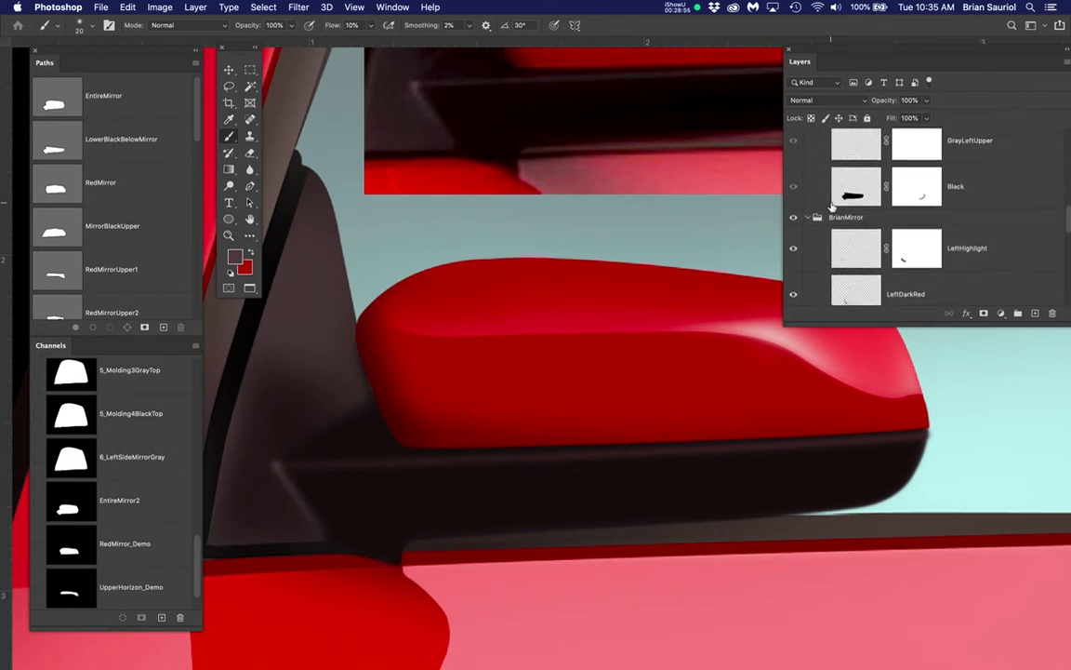
{"action": "left_click", "coordinate": [793, 217]}
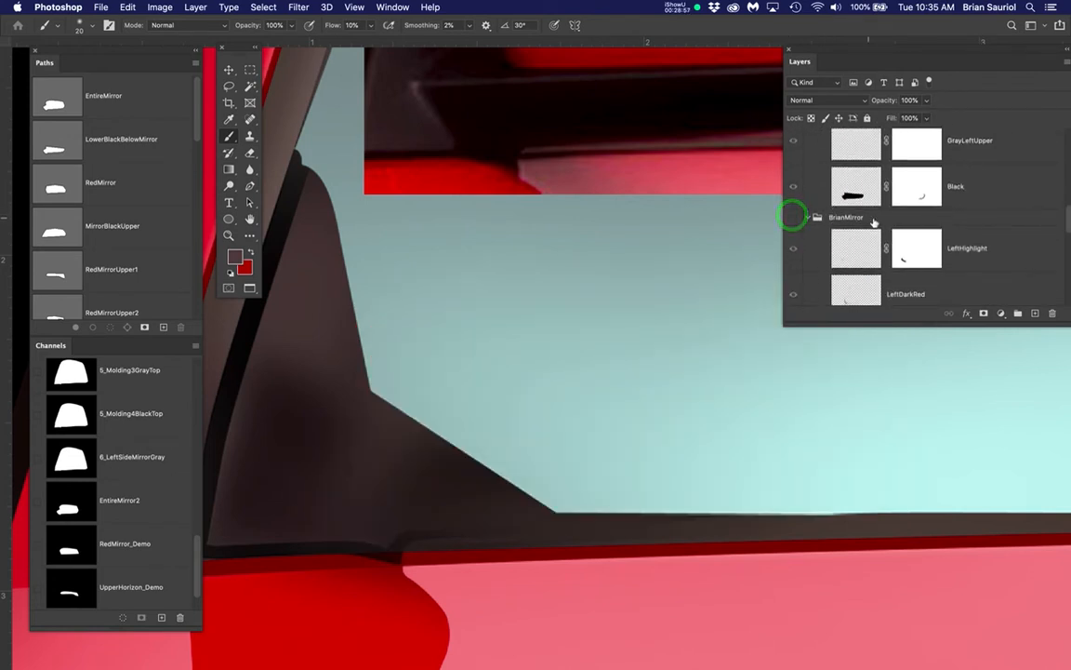
{"action": "scroll", "coordinate": [877, 221], "scroll_direction": "up", "scroll_amount": 2}
{"action": "scroll", "coordinate": [877, 221], "scroll_direction": "up", "scroll_amount": 5}
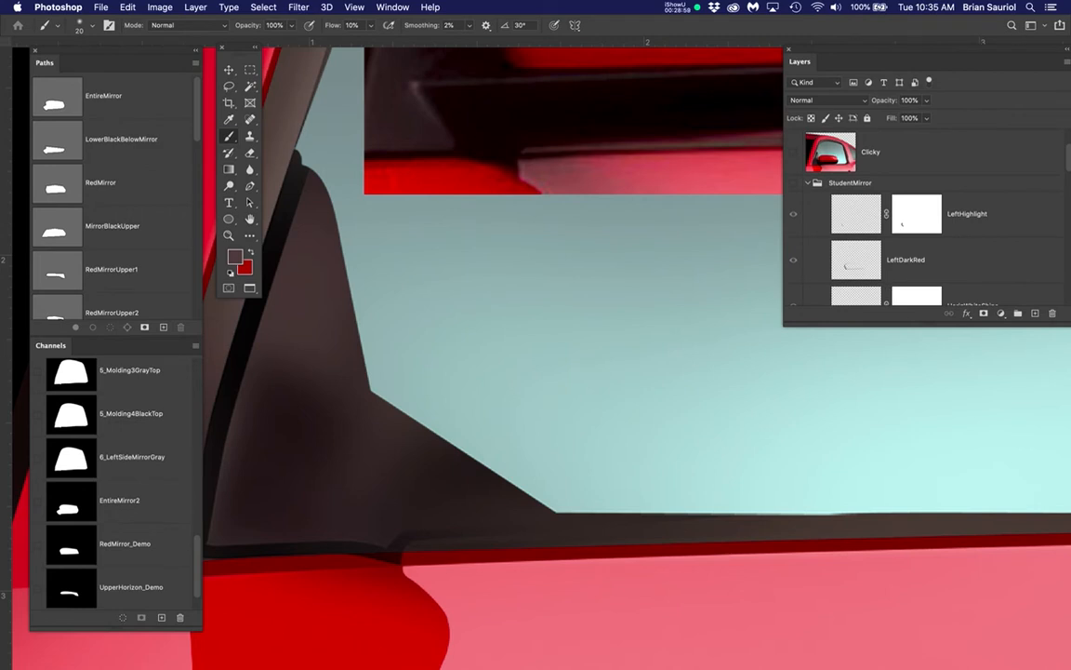
{"action": "left_click_drag", "start_coordinate": [1067, 322], "coordinate": [1060, 474]}
{"action": "left_click", "coordinate": [793, 185]}
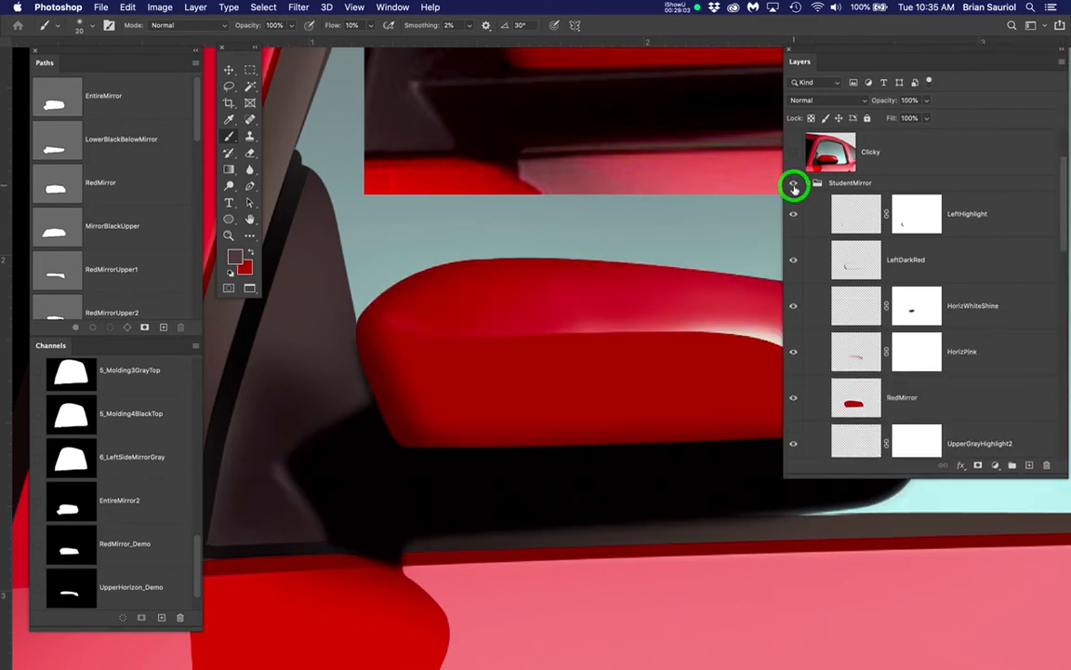
Make the UpperGrayHighlight1 layer in the StudentMirror group active, targeting its artwork rather than its mask
{"action": "scroll", "coordinate": [920, 325], "scroll_direction": "down", "scroll_amount": 4}
{"action": "scroll", "coordinate": [920, 325], "scroll_direction": "down", "scroll_amount": 2}
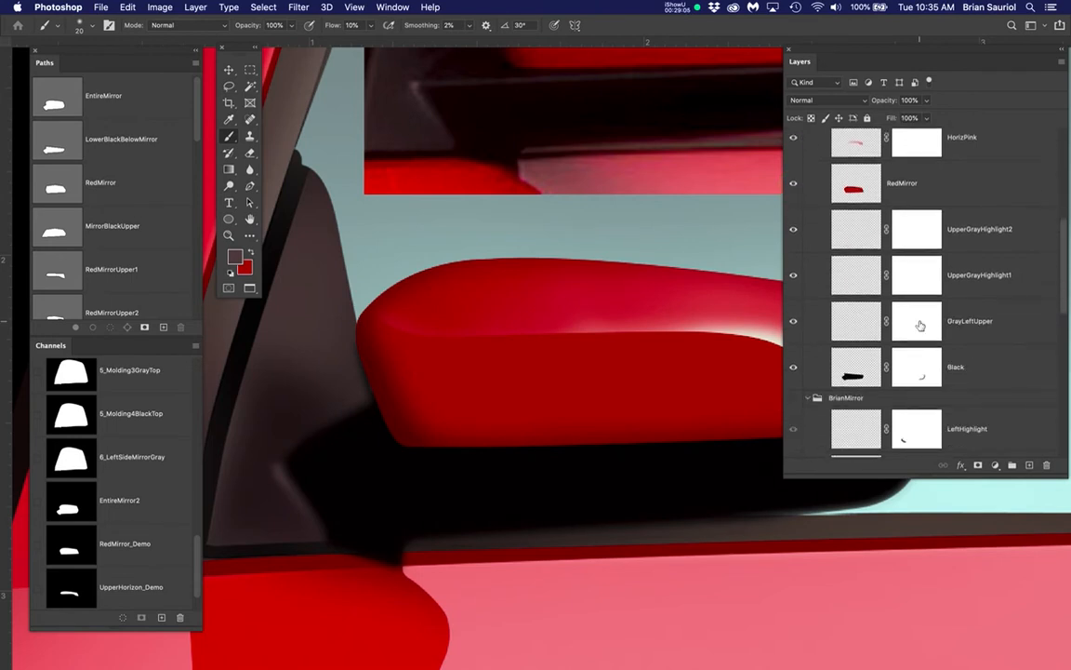
{"action": "left_click", "coordinate": [970, 233]}
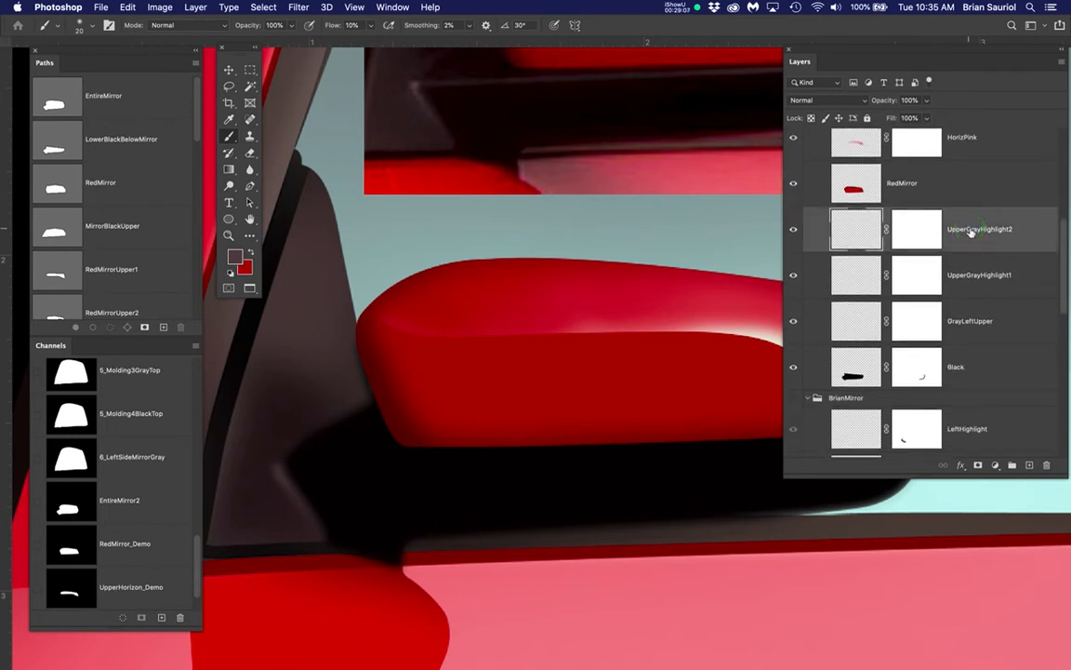
{"action": "left_click", "coordinate": [985, 284]}
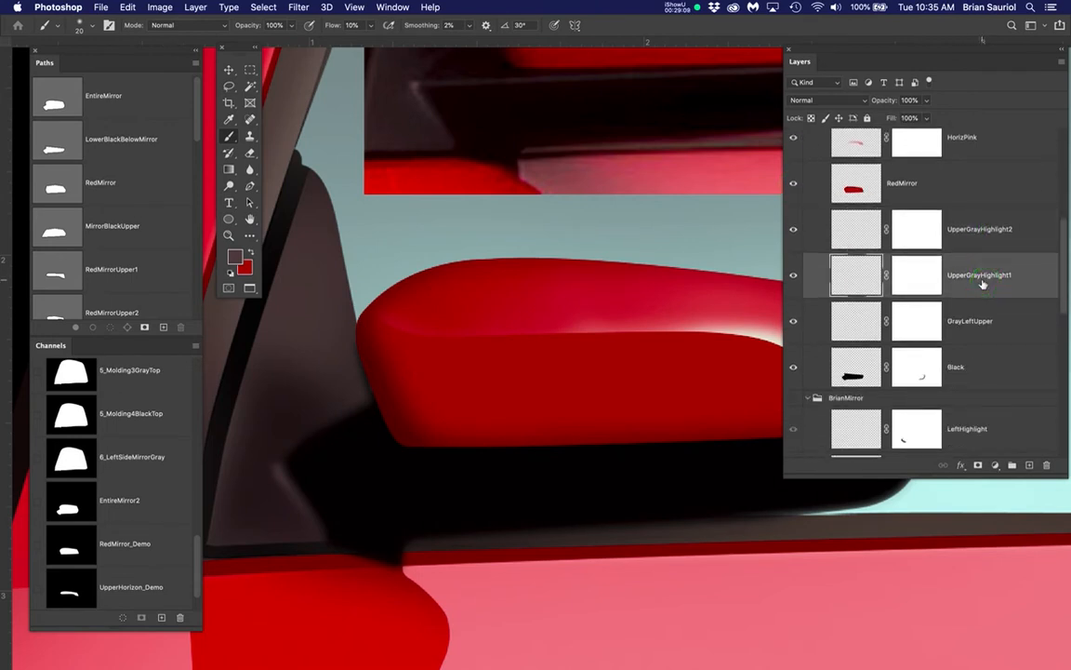
{"action": "left_click", "coordinate": [968, 223]}
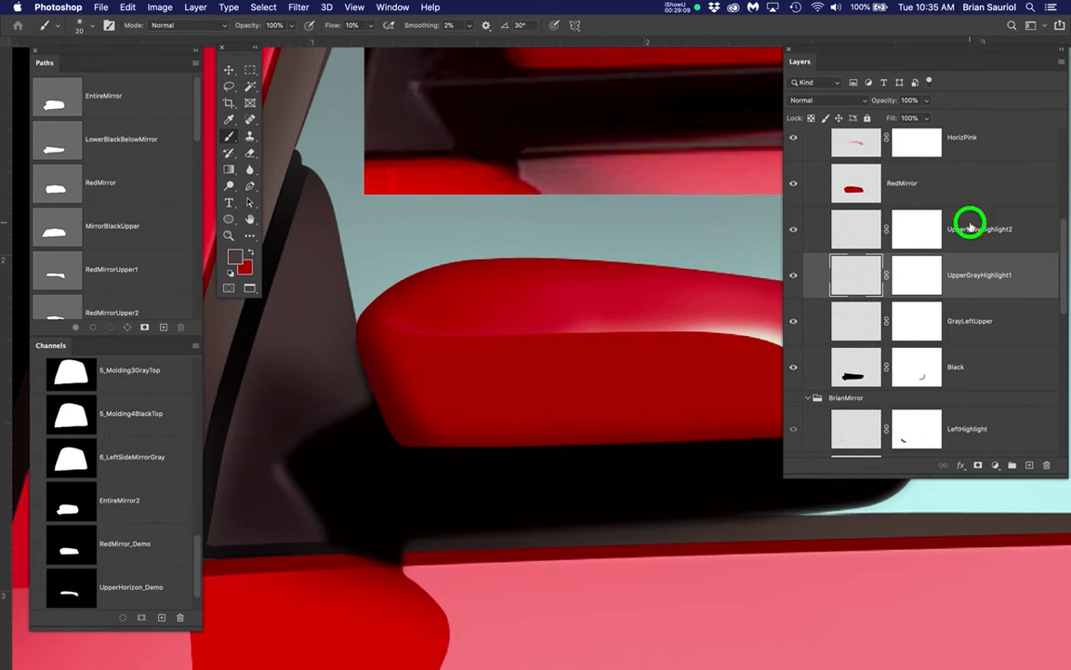
{"action": "left_click", "coordinate": [855, 281]}
Show the Clicky reference photo, shorten the Layers panel to uncover the mirror, and display the MirrorBlackUpper path
{"action": "scroll", "coordinate": [890, 206], "scroll_direction": "up", "scroll_amount": 5}
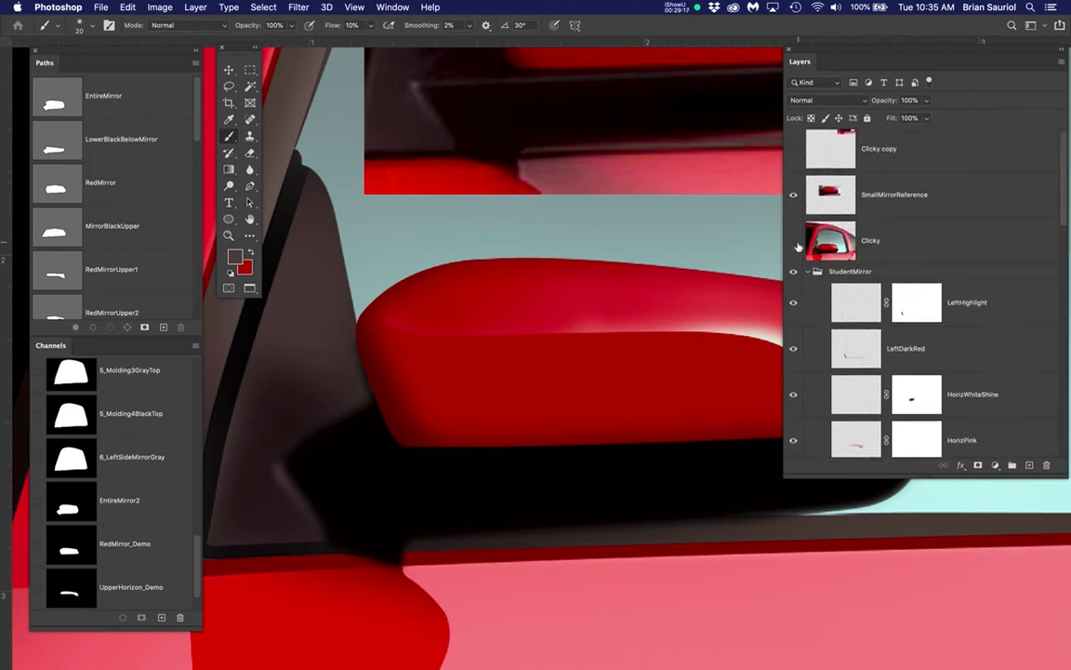
{"action": "left_click", "coordinate": [794, 241]}
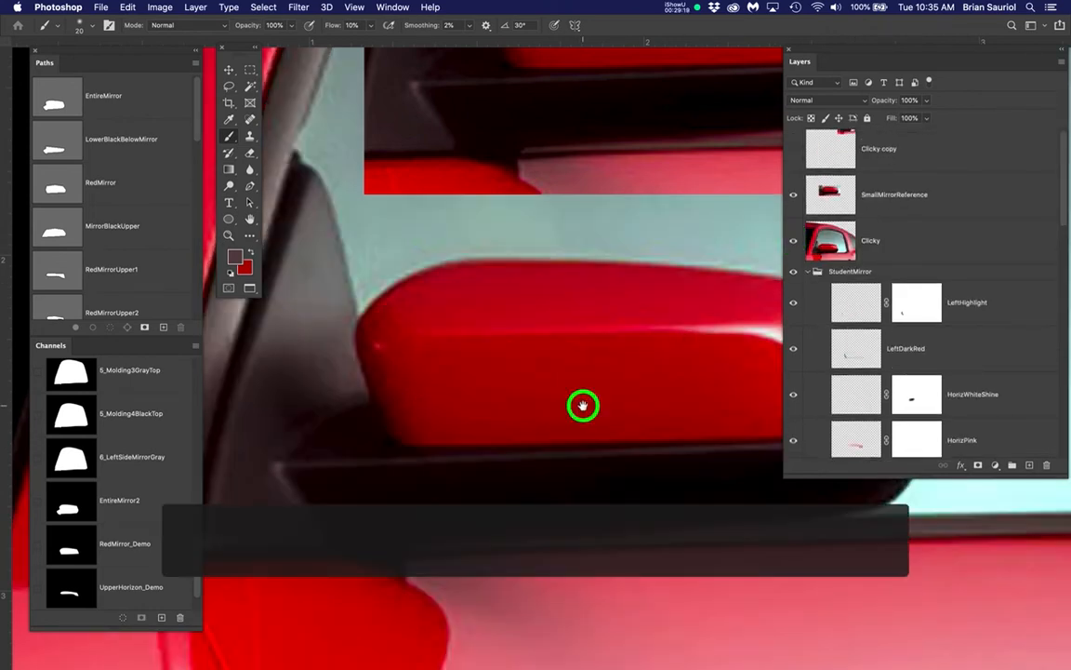
{"action": "left_click_drag", "start_coordinate": [583, 406], "coordinate": [487, 471]}
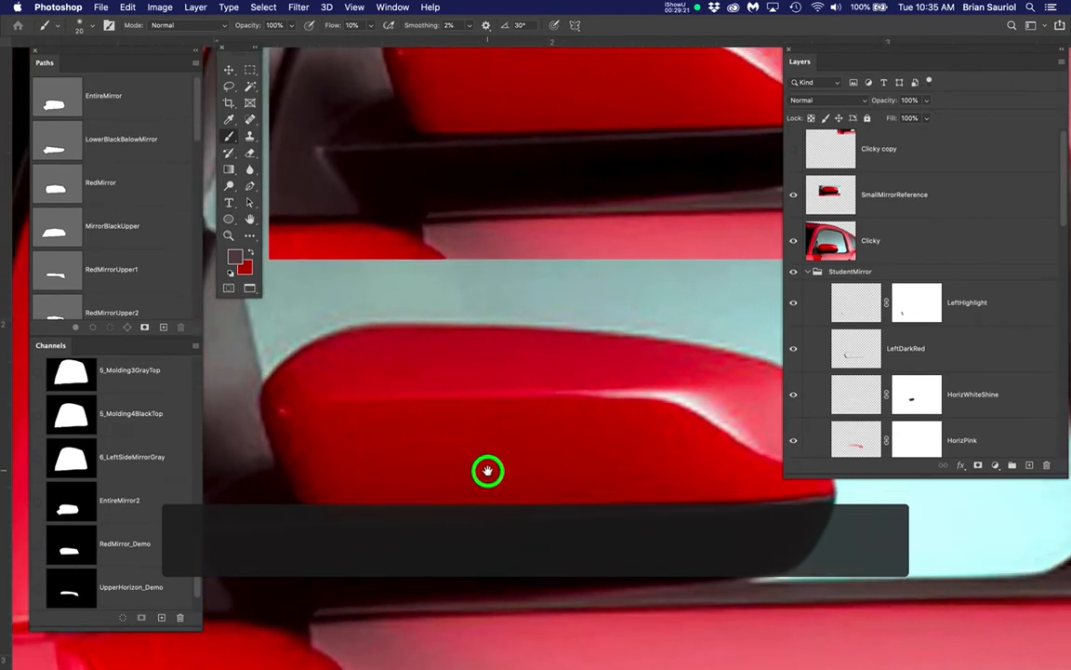
{"action": "left_click_drag", "start_coordinate": [891, 475], "coordinate": [907, 411]}
{"action": "left_click_drag", "start_coordinate": [698, 432], "coordinate": [746, 393]}
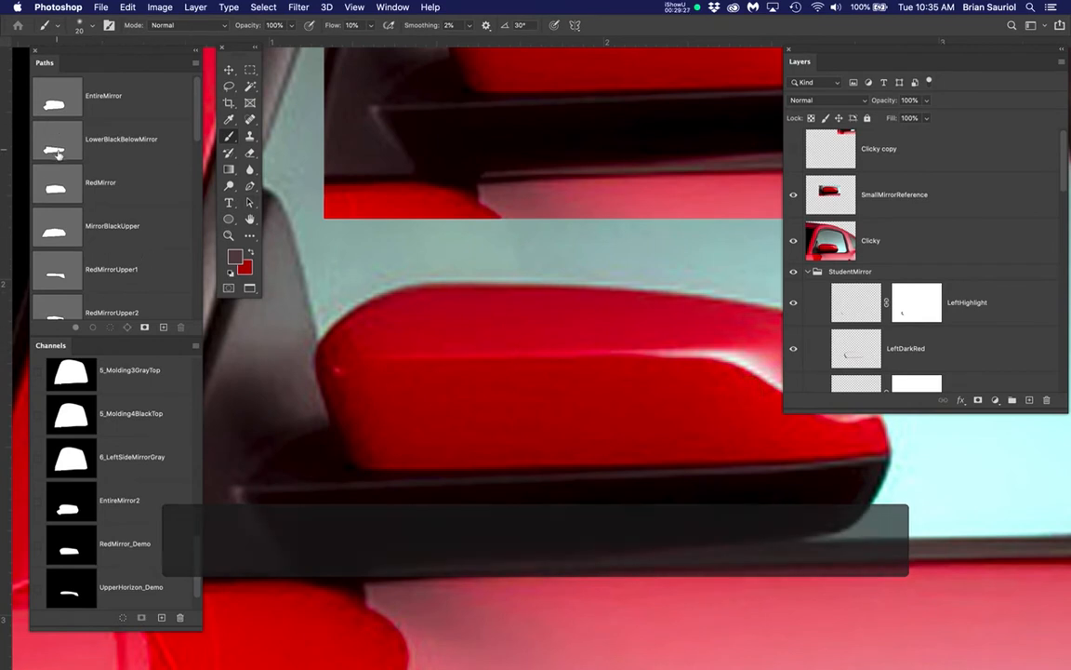
{"action": "left_click", "coordinate": [54, 236]}
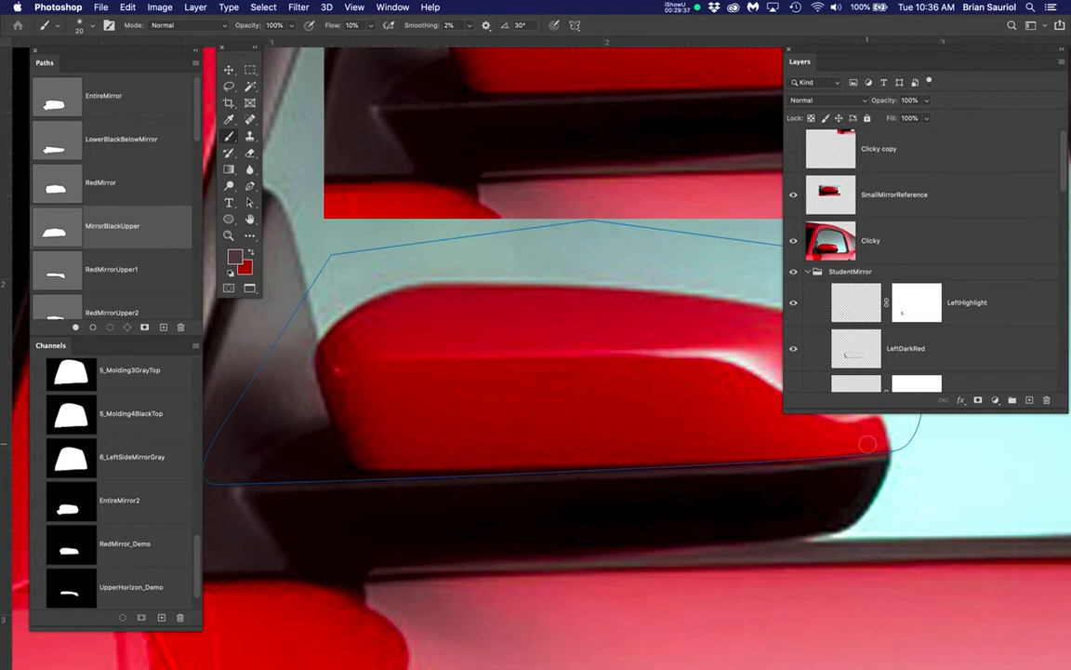
Compare the RedMirrorUpper1 path outline with MirrorBlackUpper, and load the MirrorBlackUpper path as a selection
{"action": "scroll", "coordinate": [545, 462], "scroll_direction": "up", "scroll_amount": 2}
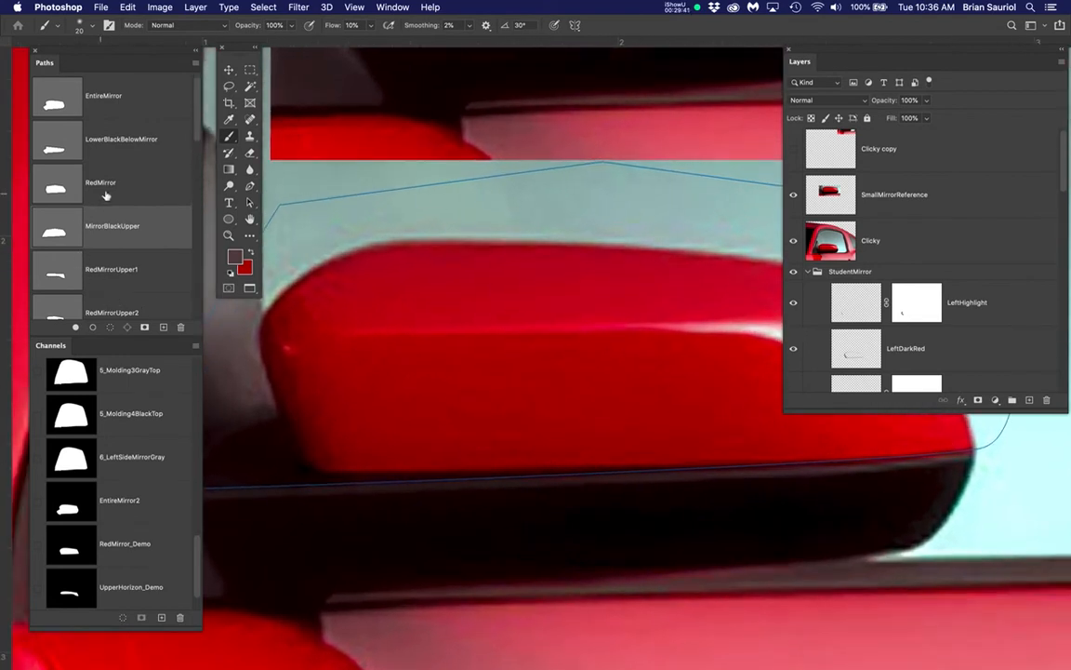
{"action": "left_click", "coordinate": [107, 271]}
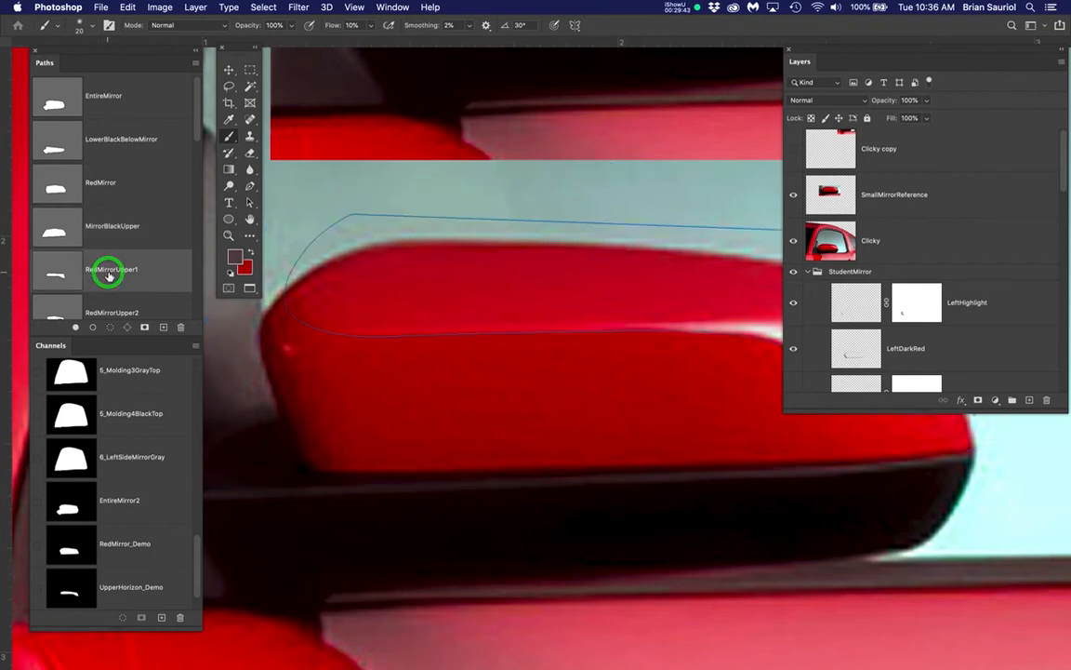
{"action": "left_click", "coordinate": [115, 234]}
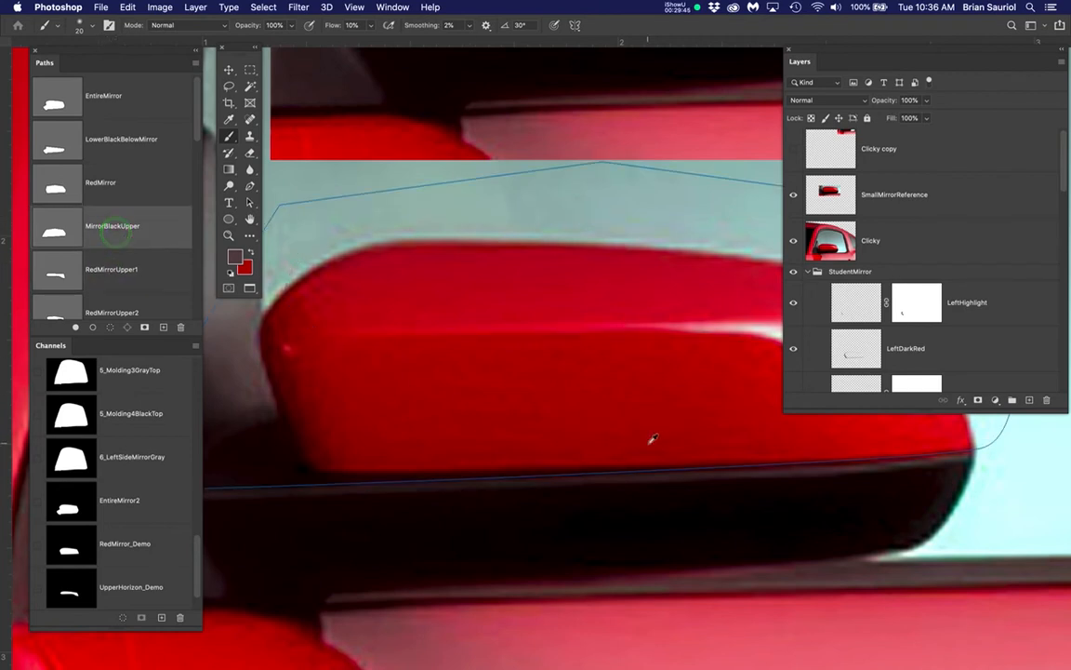
{"action": "scroll", "coordinate": [653, 439], "scroll_direction": "down", "scroll_amount": 2}
{"action": "scroll", "coordinate": [653, 439], "scroll_direction": "up", "scroll_amount": 1}
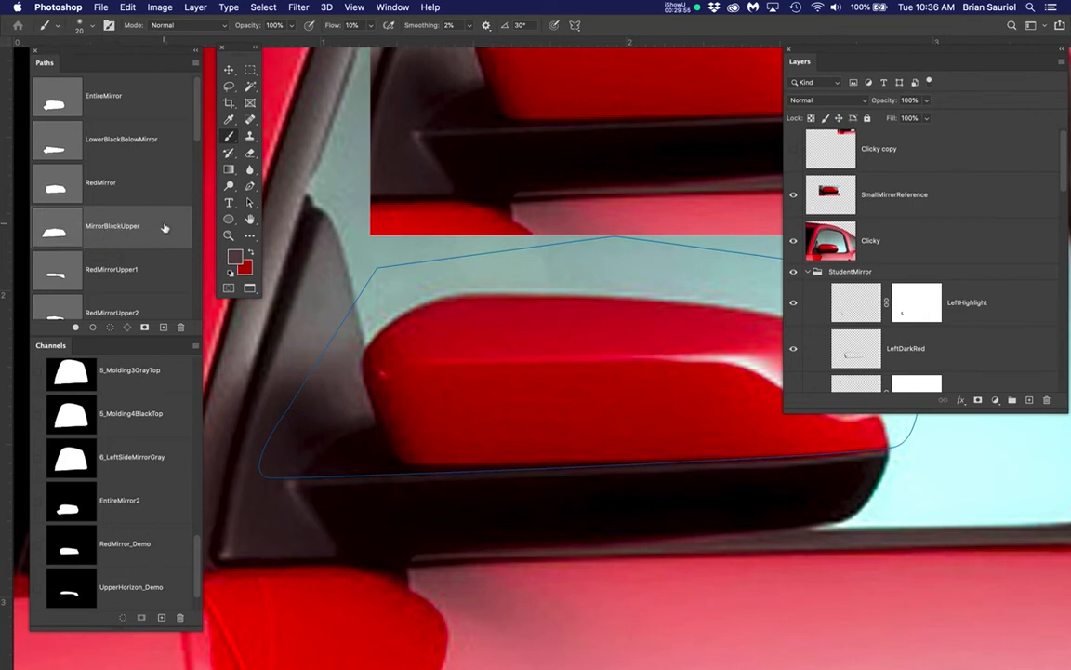
{"action": "left_click", "coordinate": [55, 238], "text": "super"}
{"action": "scroll", "coordinate": [666, 475], "scroll_direction": "up", "scroll_amount": 5}
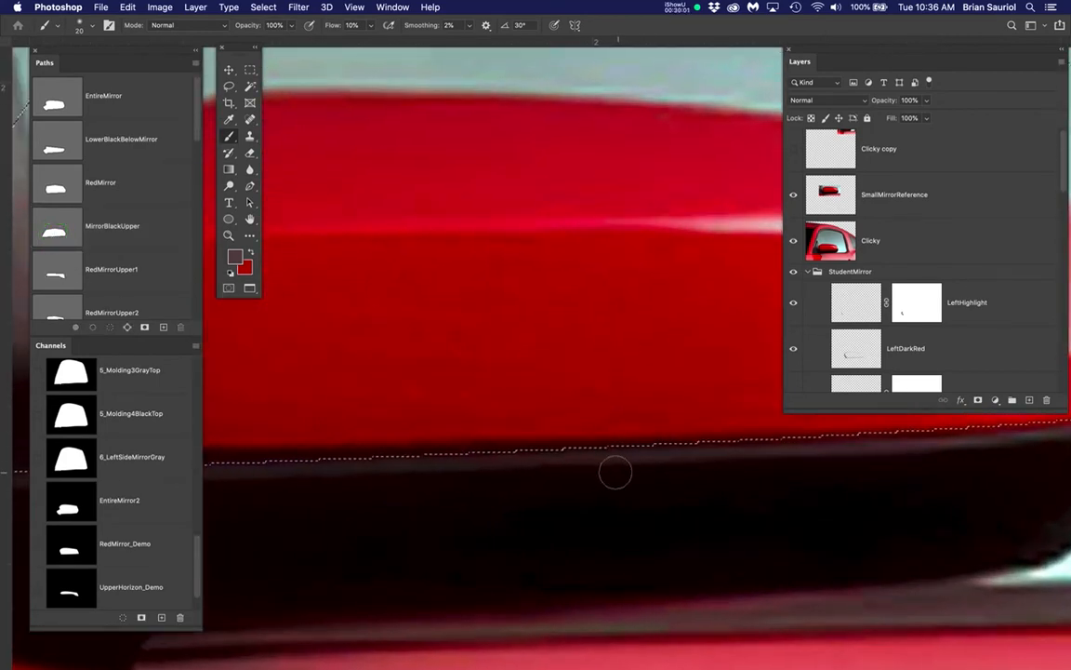
Nudge the selection outline down one pixel with the Rectangular Marquee tool active, and return to the Brush tool
{"action": "key", "text": "b"}
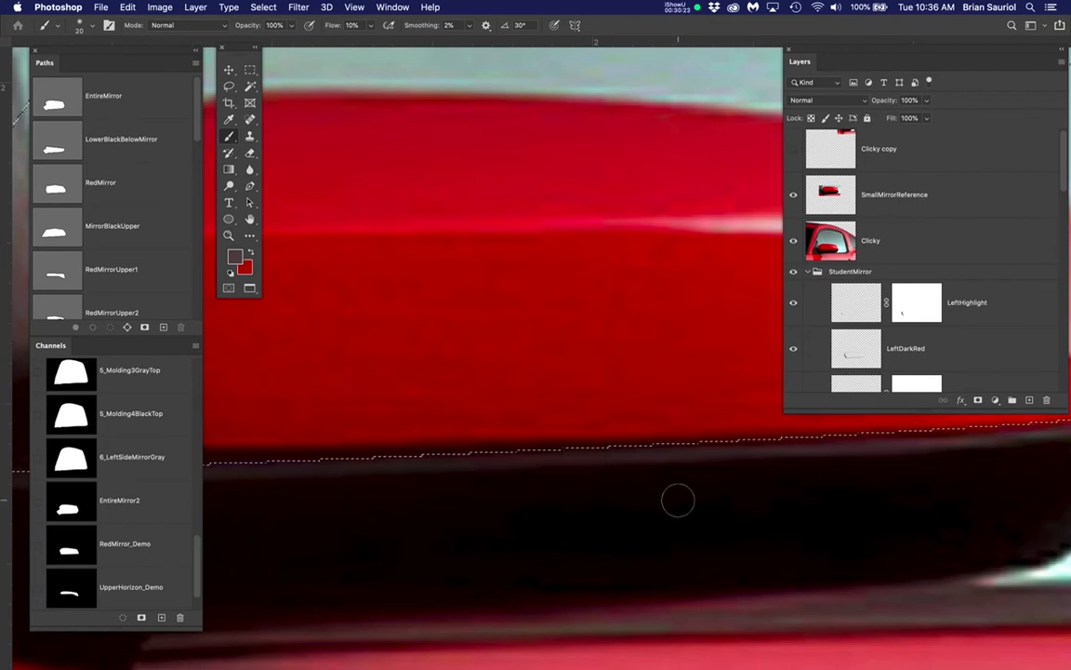
{"action": "key", "text": "Down"}
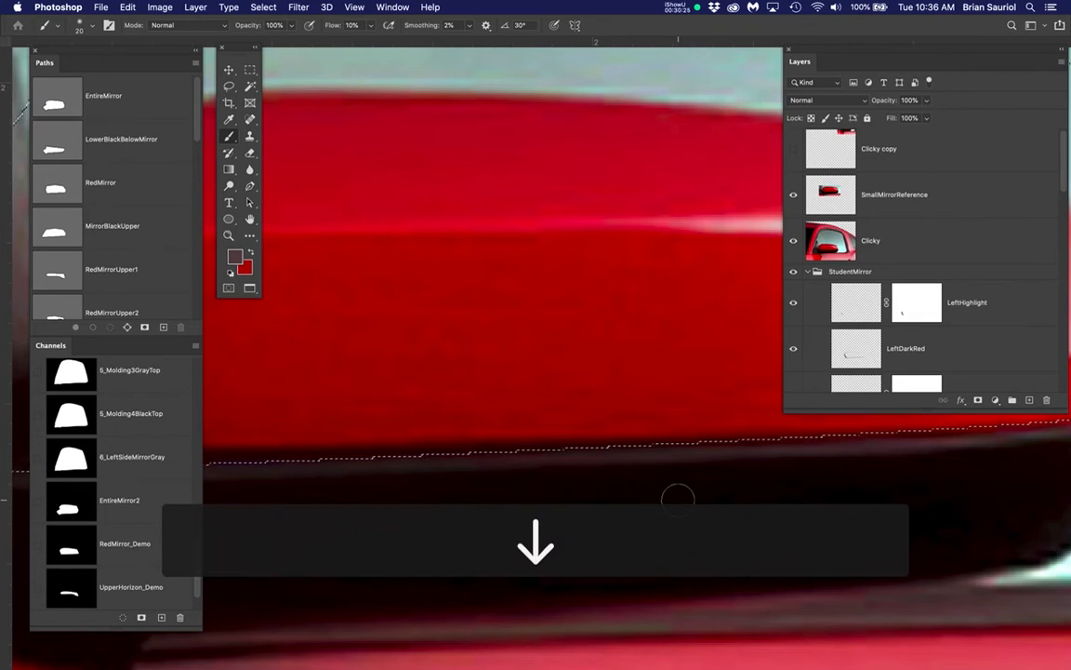
{"action": "key", "text": "b"}
{"action": "key", "text": "Down"}
{"action": "key", "text": "Down"}
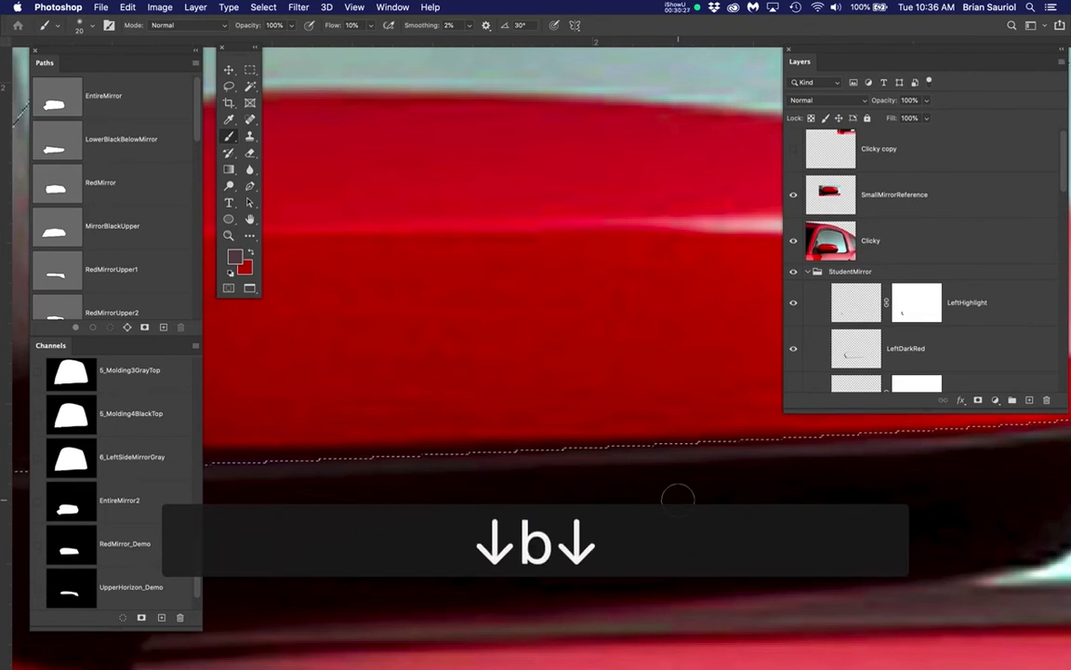
{"action": "key", "text": "m"}
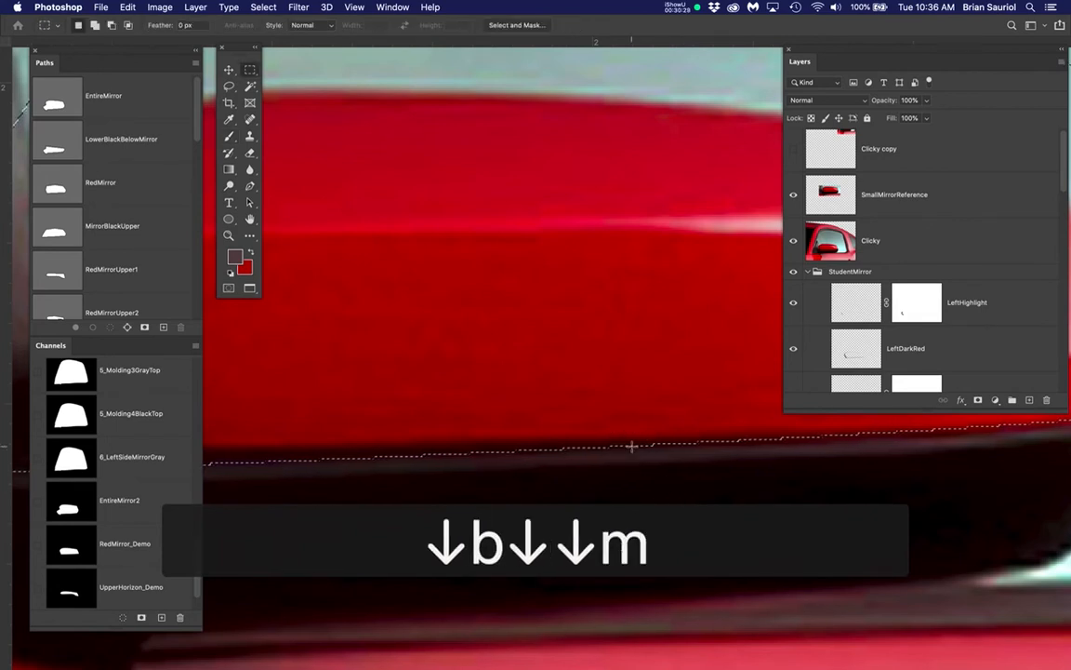
{"action": "key", "text": "Down"}
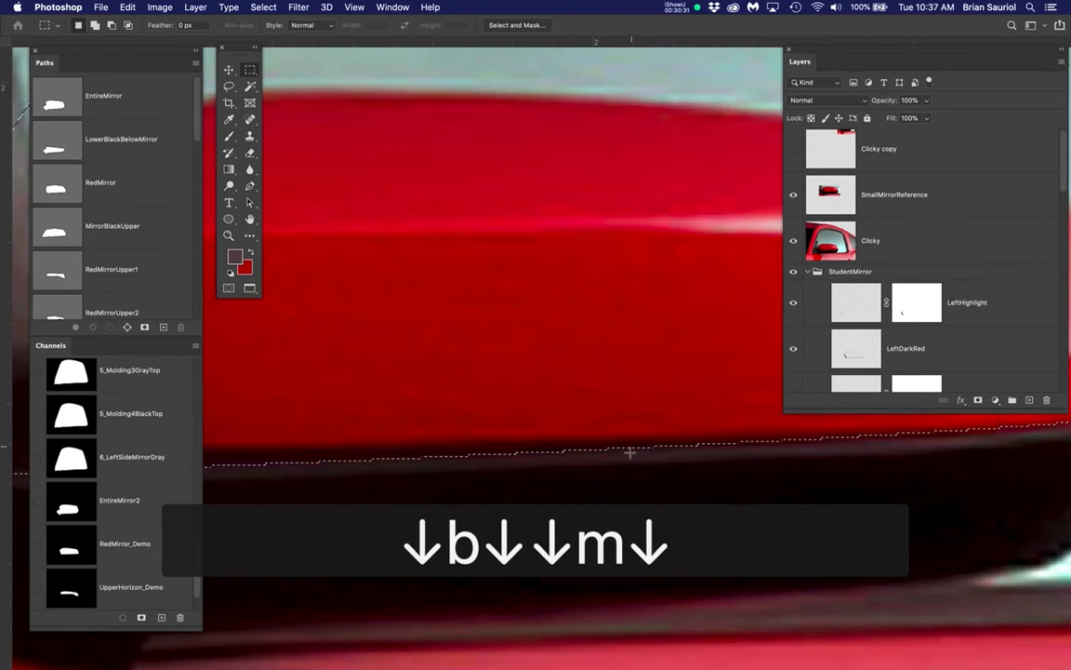
{"action": "key", "text": "b"}
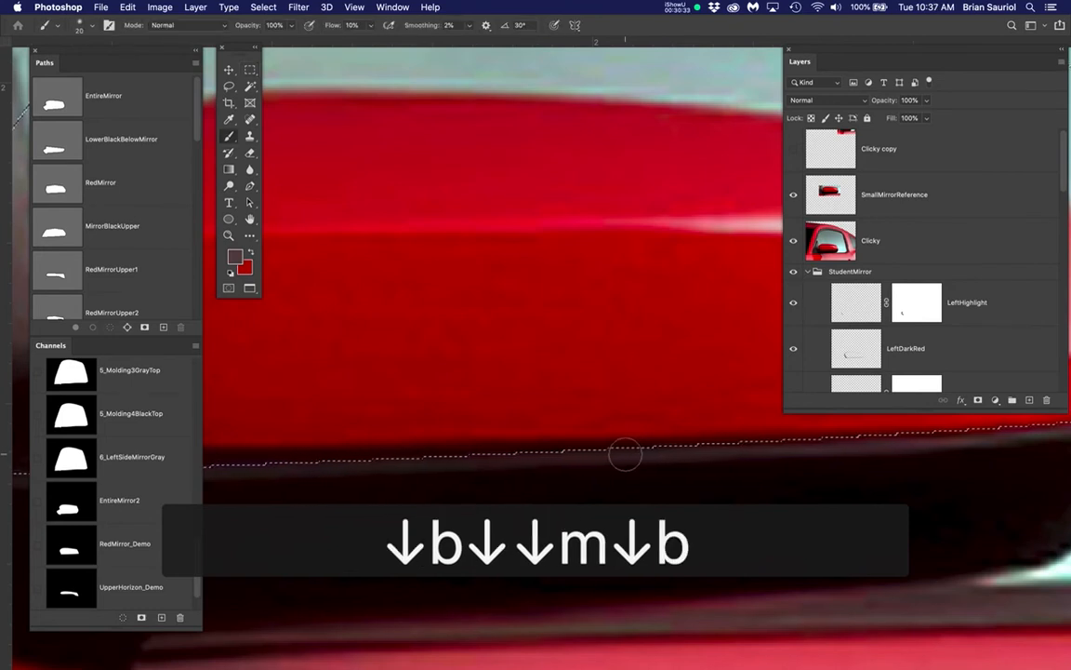
Move the selection outline further down with the Rectangular Marquee tool active until its edge follows the bottom of the gray highlight strip
{"action": "scroll", "coordinate": [625, 454], "scroll_direction": "down", "scroll_amount": 3}
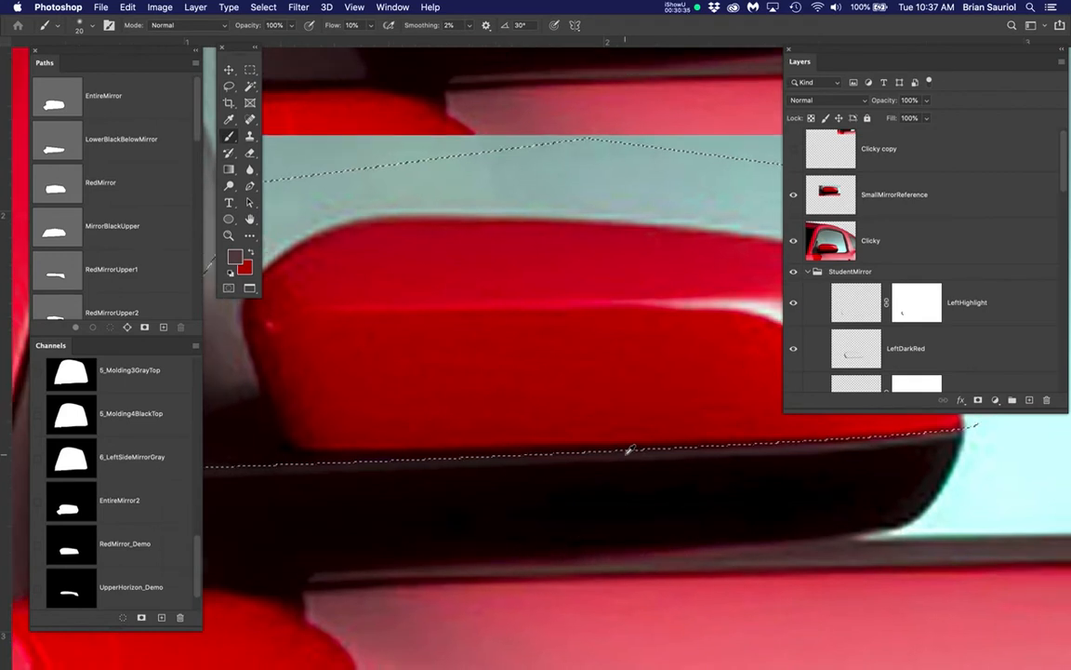
{"action": "scroll", "coordinate": [629, 450], "scroll_direction": "up", "scroll_amount": 3}
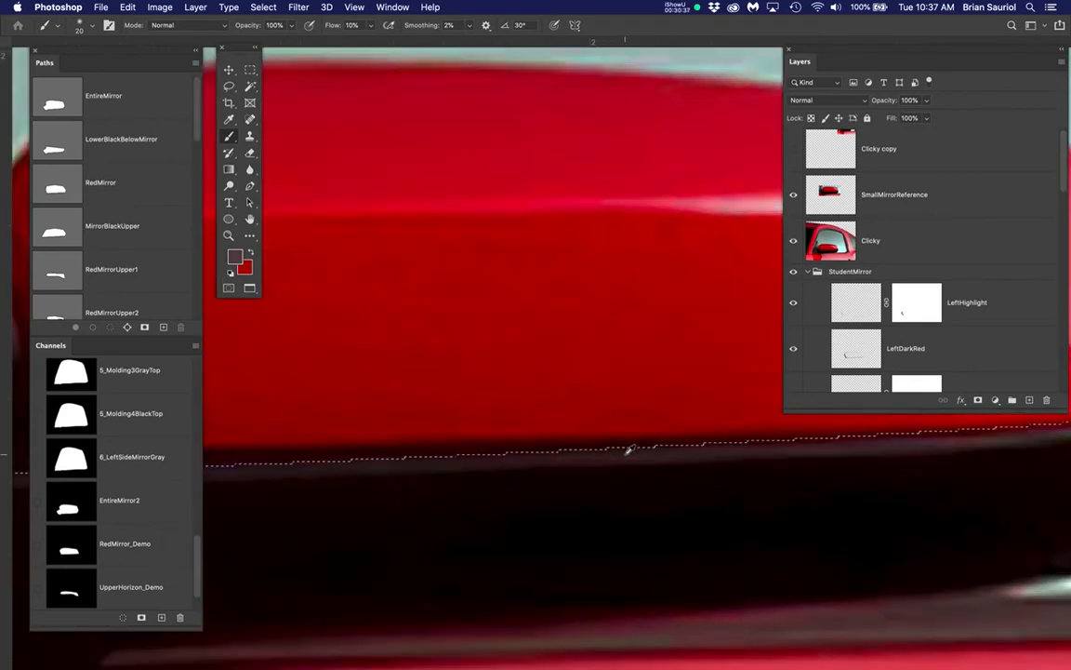
{"action": "scroll", "coordinate": [629, 450], "scroll_direction": "up", "scroll_amount": 1}
{"action": "scroll", "coordinate": [629, 450], "scroll_direction": "up", "scroll_amount": 1}
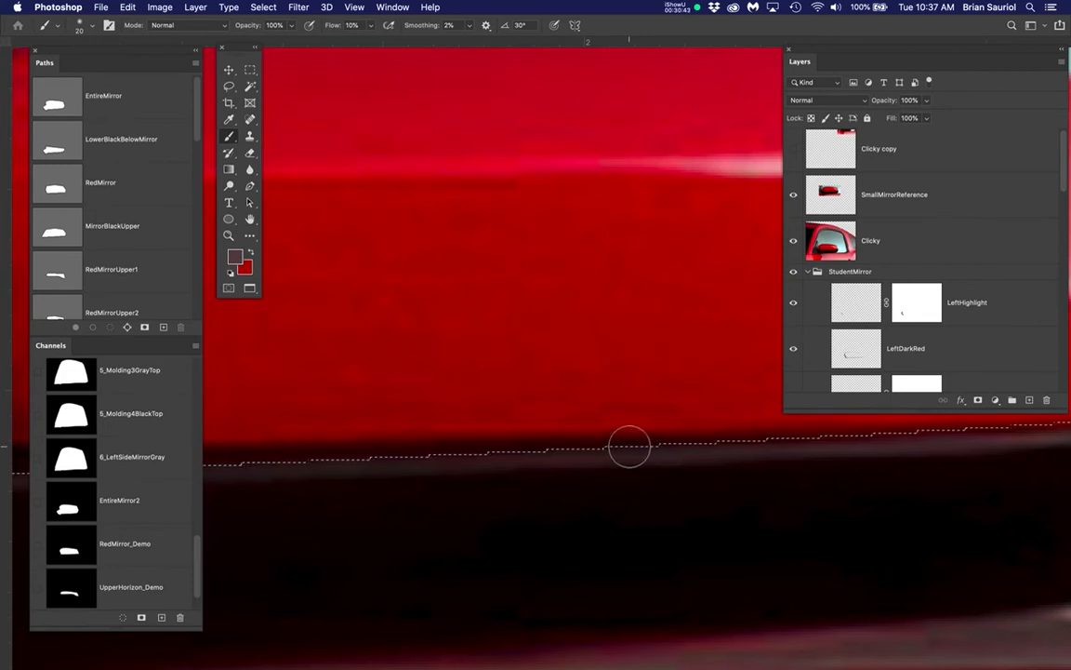
{"action": "key", "text": "m"}
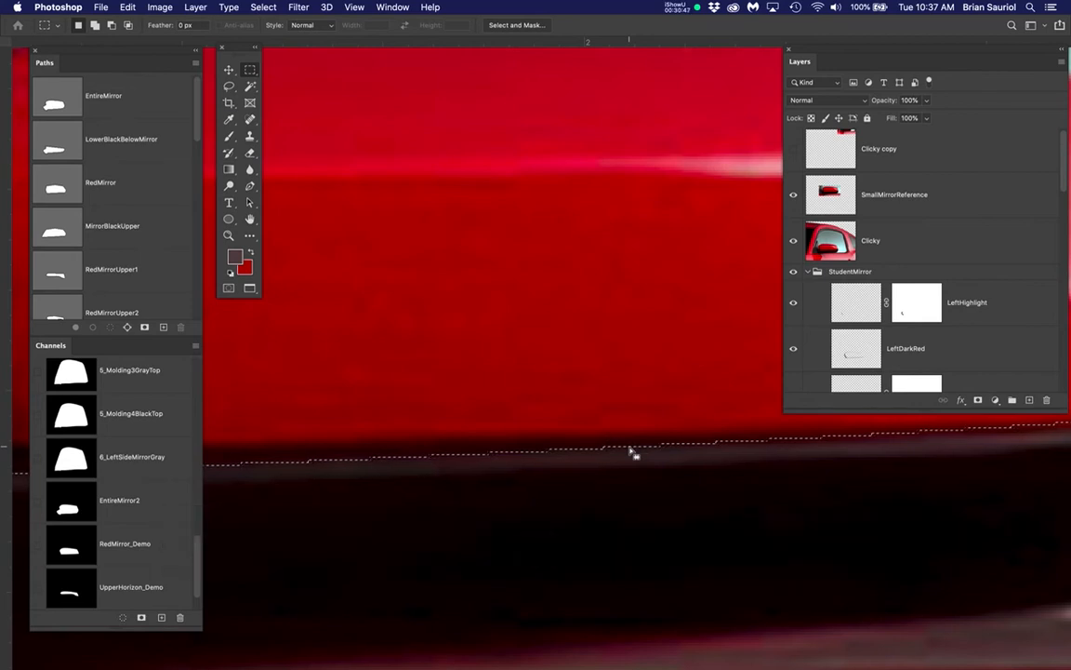
{"action": "key", "text": "Down"}
{"action": "key", "text": "Down"}
{"action": "key", "text": "Down"}
{"action": "key", "text": "Down"}
{"action": "key", "text": "Down"}
{"action": "key", "text": "Down"}
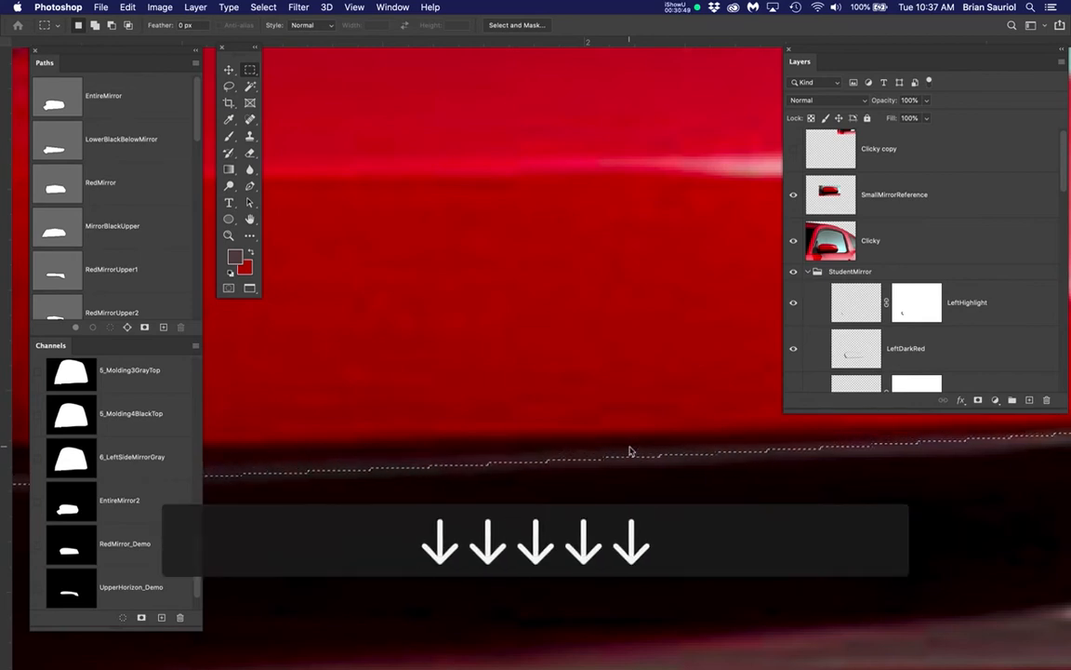
{"action": "key", "text": "Down"}
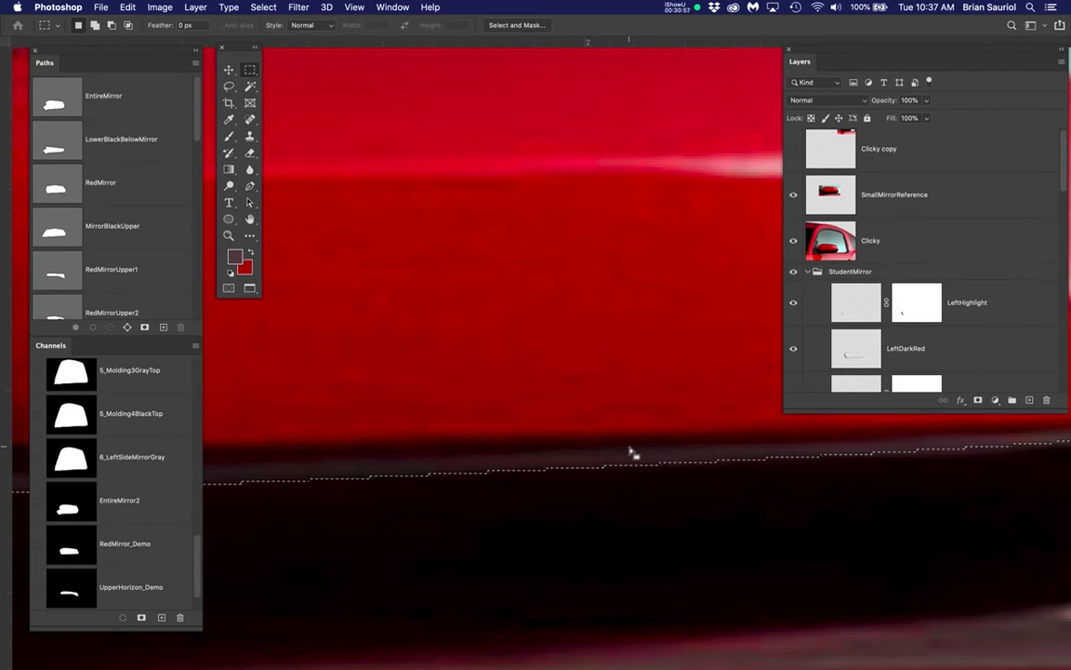
Copy the name of the UpperGrayHighlight1 layer in the StudentMirror group, leaving the name as it is
{"action": "scroll", "coordinate": [620, 451], "scroll_direction": "down", "scroll_amount": 5}
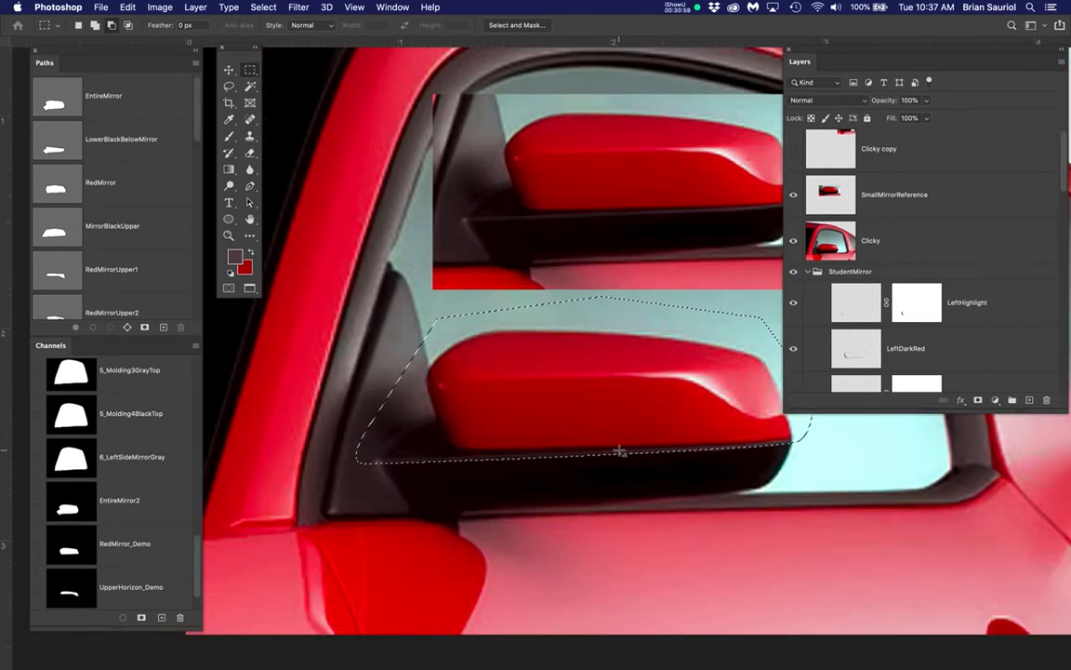
{"action": "scroll", "coordinate": [619, 451], "scroll_direction": "up", "scroll_amount": 2}
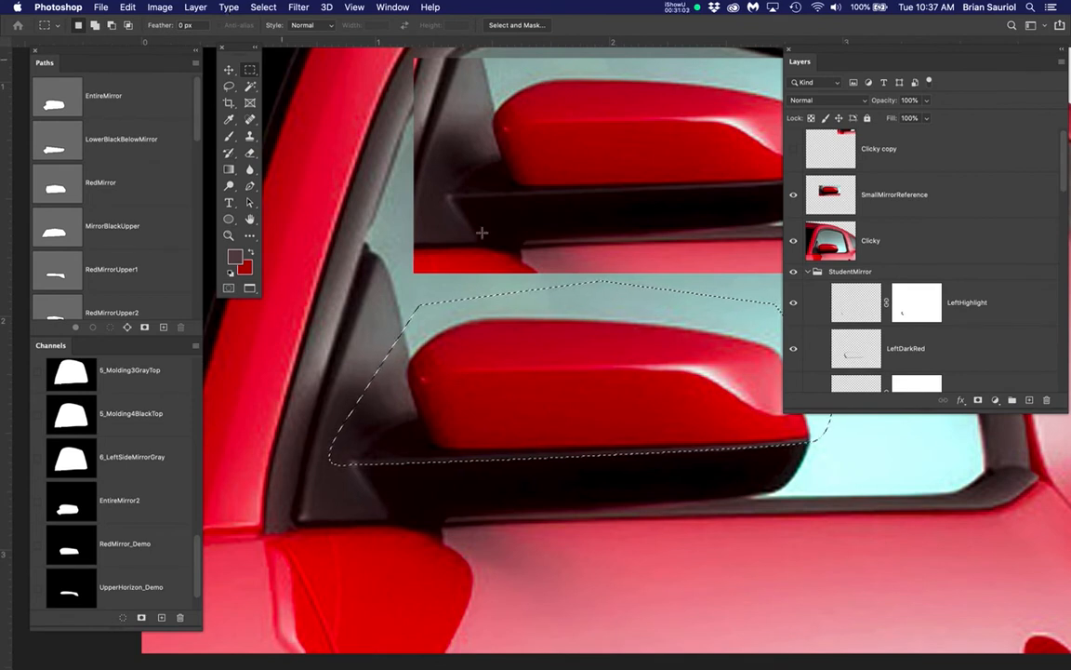
{"action": "scroll", "coordinate": [956, 330], "scroll_direction": "down", "scroll_amount": 4}
{"action": "scroll", "coordinate": [956, 330], "scroll_direction": "down", "scroll_amount": 3}
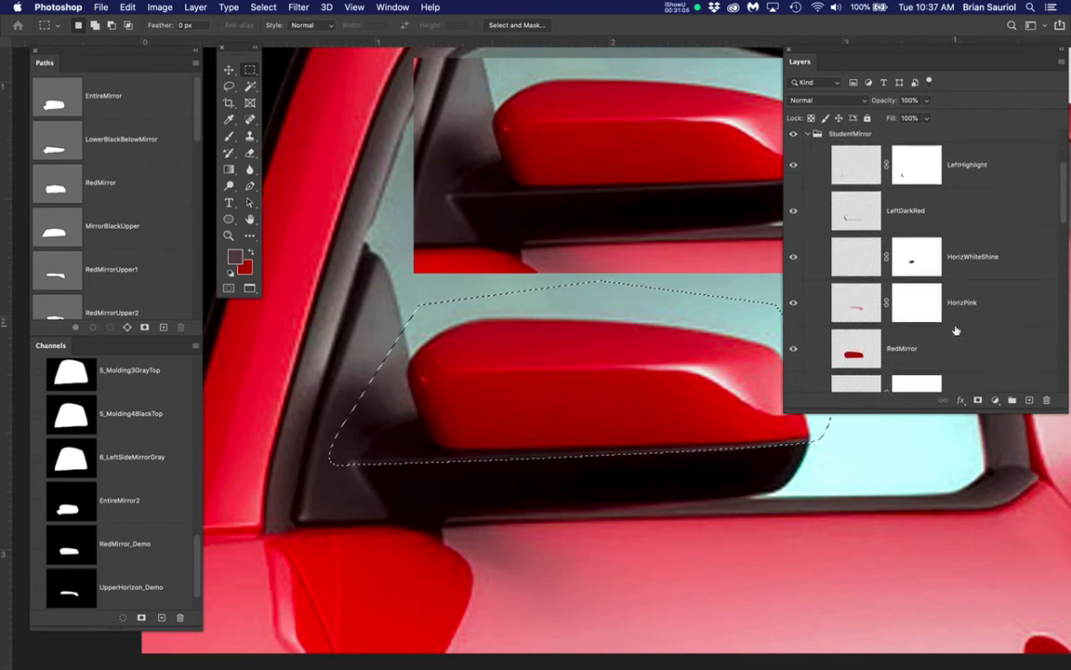
{"action": "scroll", "coordinate": [956, 330], "scroll_direction": "down", "scroll_amount": 6}
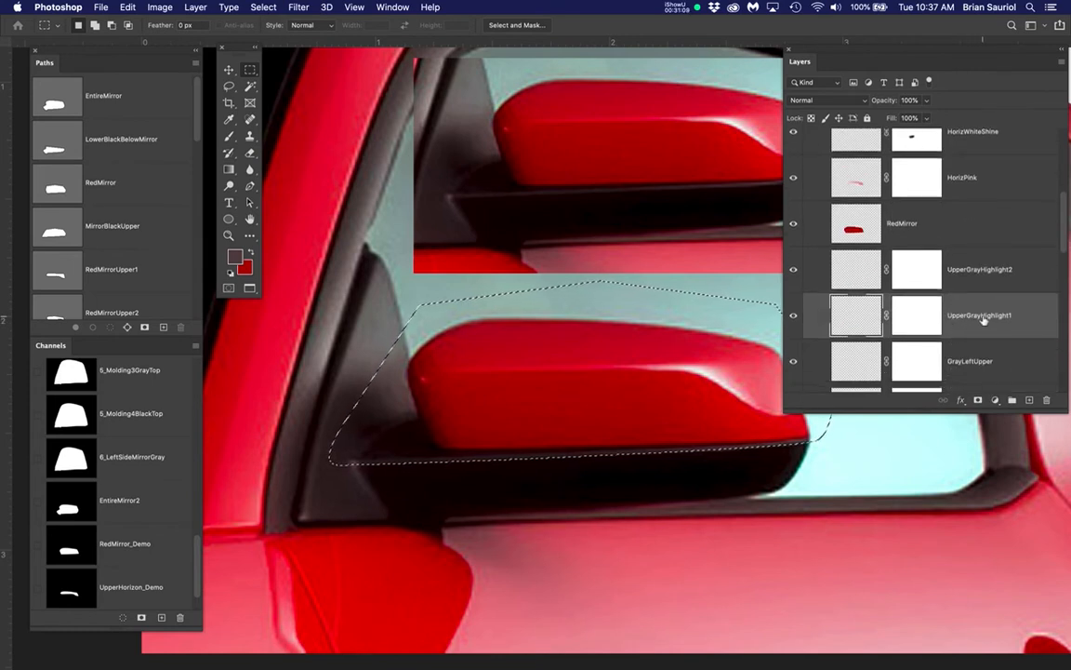
{"action": "double_click", "coordinate": [981, 316]}
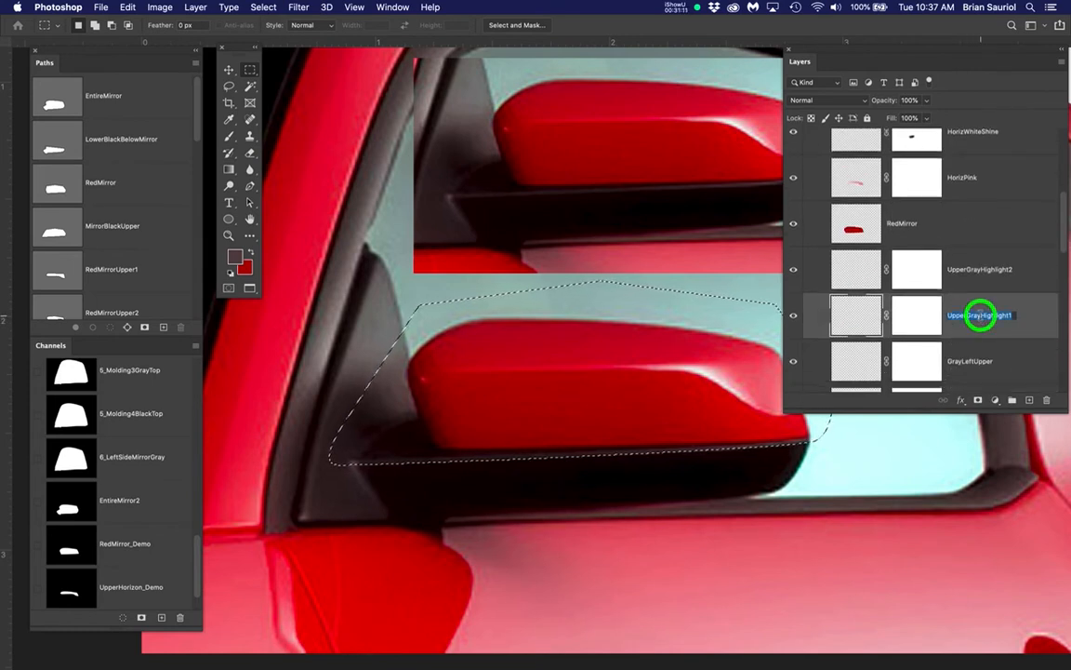
{"action": "key", "text": "super+c"}
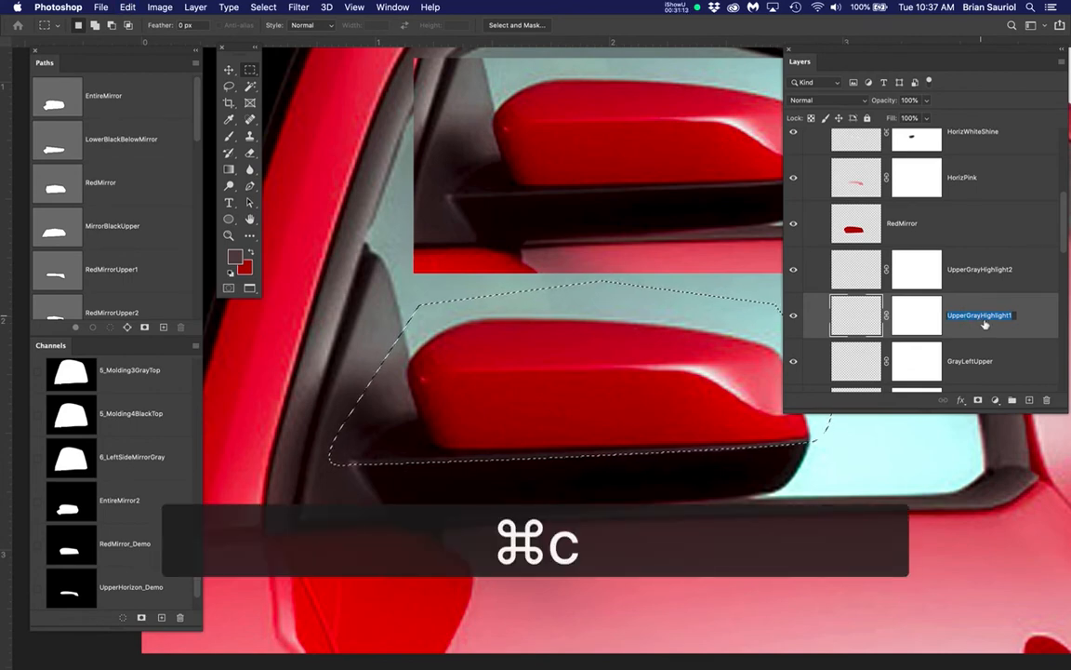
{"action": "key", "text": "Return"}
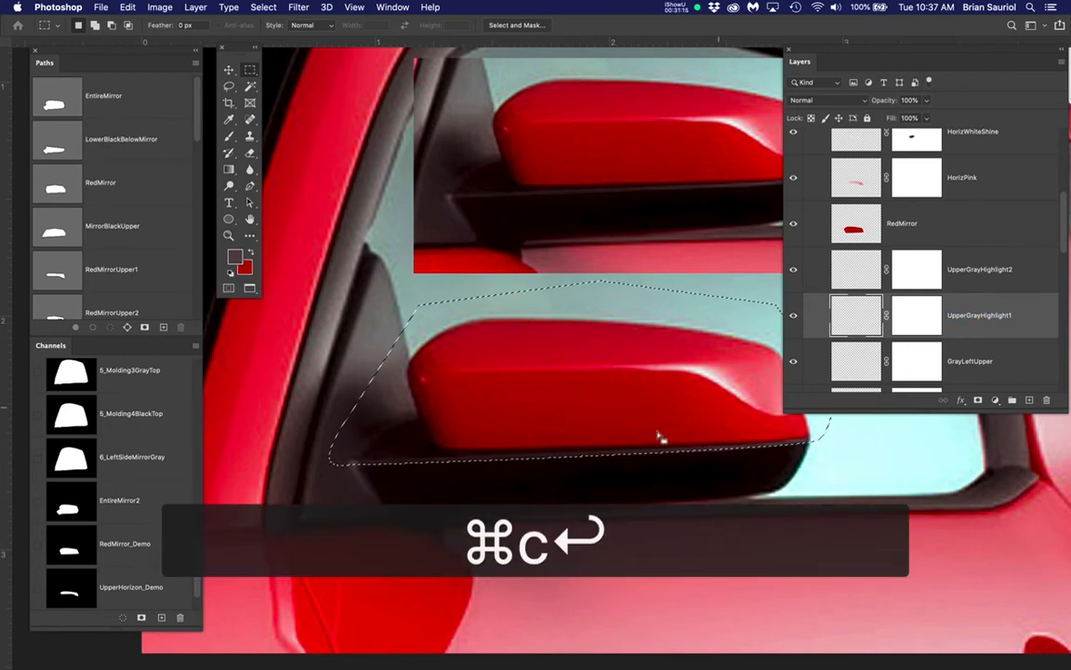
Save the shifted selection as a new channel named UpperGrayHighlight1_Moved
{"action": "scroll", "coordinate": [581, 455], "scroll_direction": "up", "scroll_amount": 6}
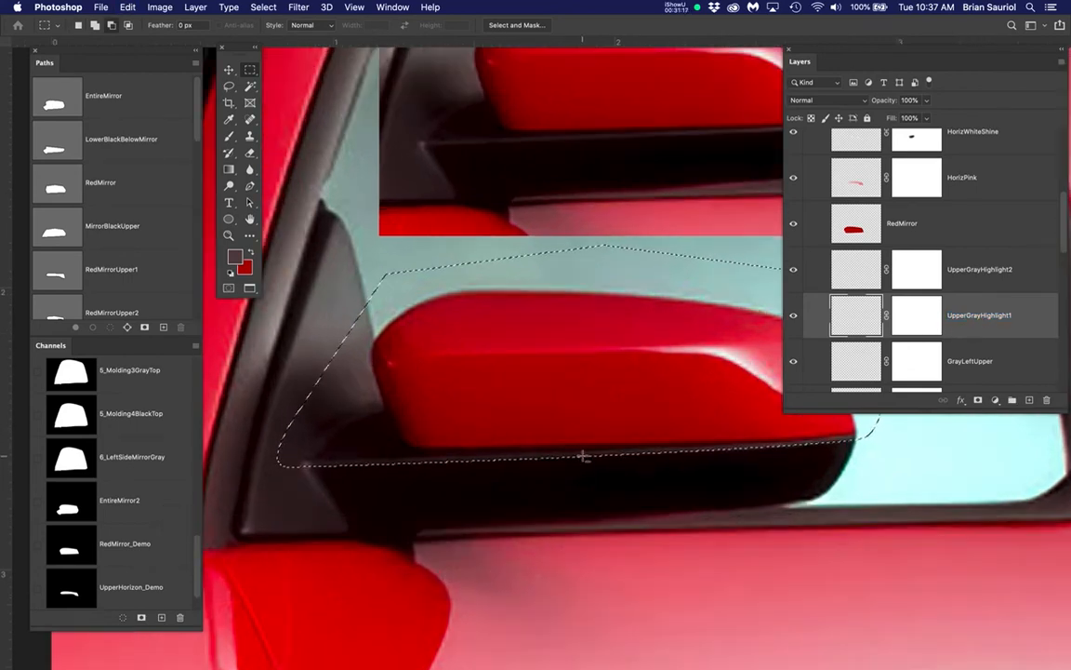
{"action": "scroll", "coordinate": [581, 455], "scroll_direction": "down", "scroll_amount": 5}
{"action": "scroll", "coordinate": [412, 113], "scroll_direction": "up", "scroll_amount": 1}
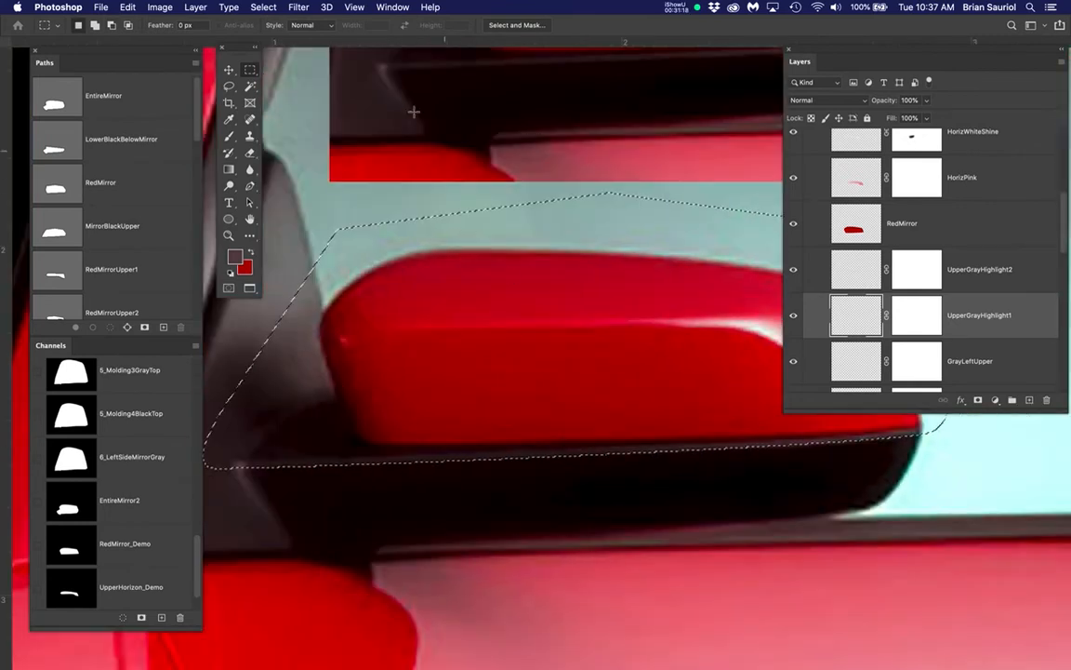
{"action": "left_click", "coordinate": [265, 8]}
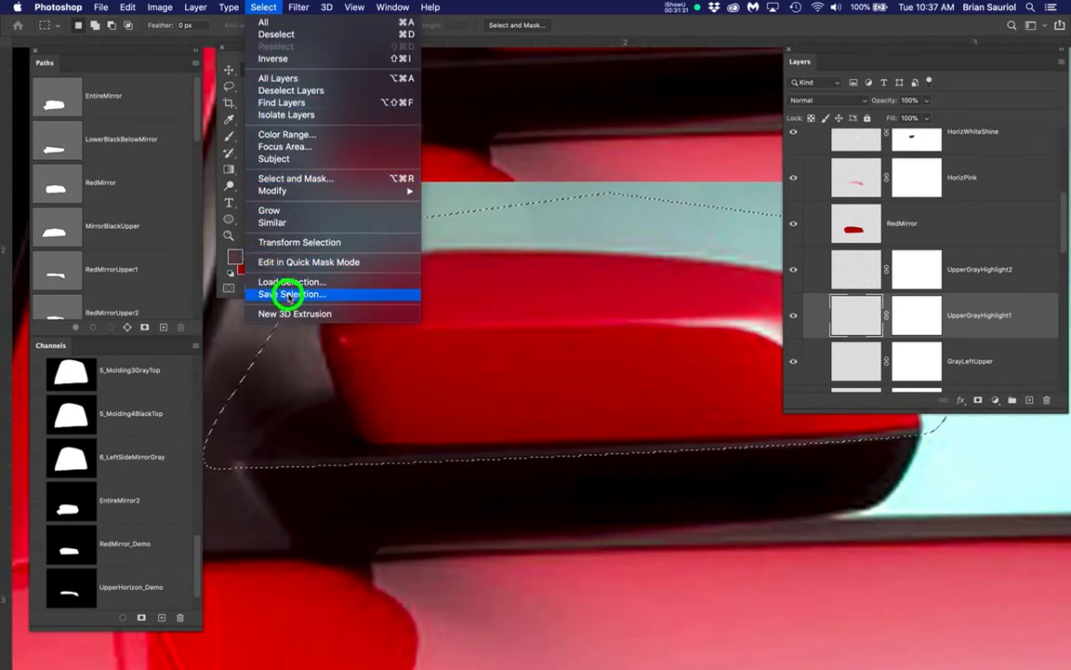
{"action": "left_click", "coordinate": [290, 294]}
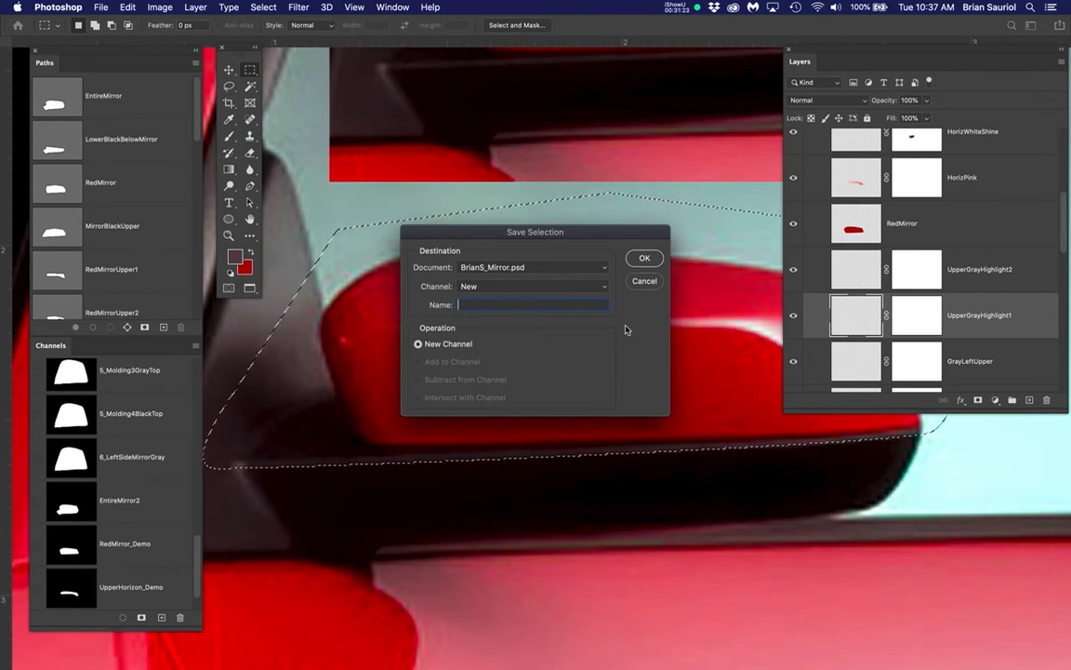
{"action": "key", "text": "super+v"}
{"action": "type", "text": "_"}
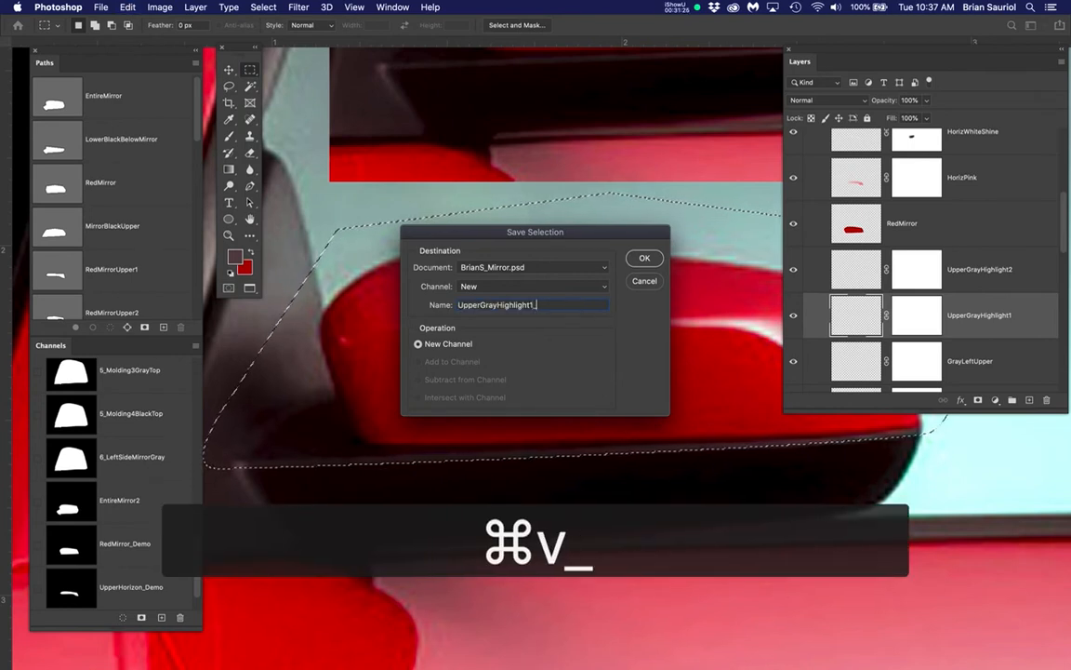
{"action": "type", "text": "Moved"}
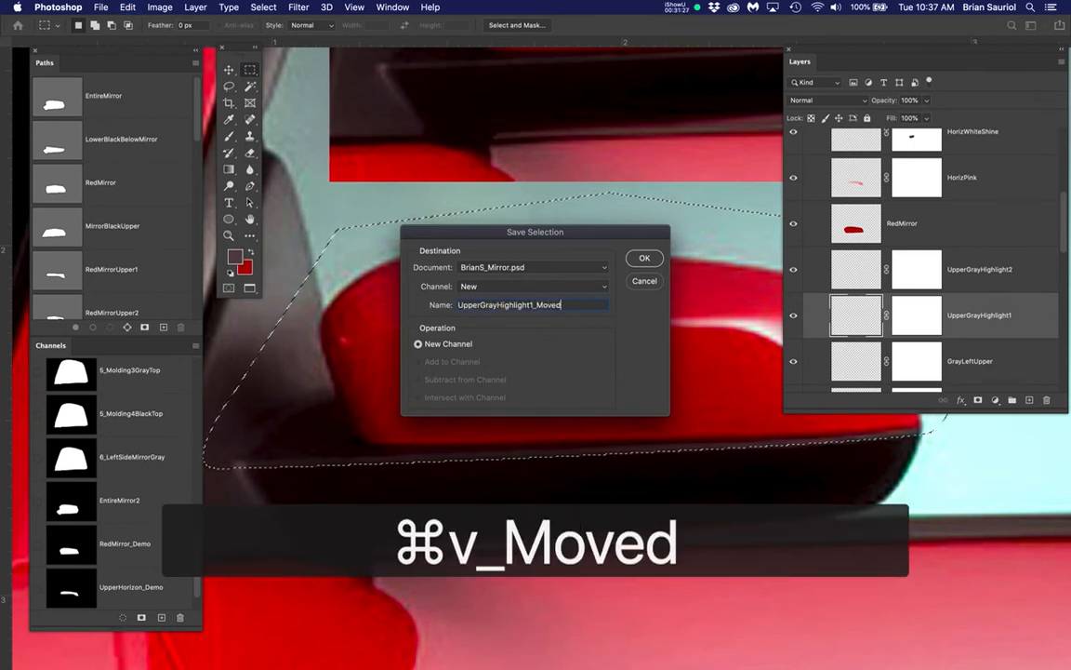
{"action": "left_click", "coordinate": [642, 257]}
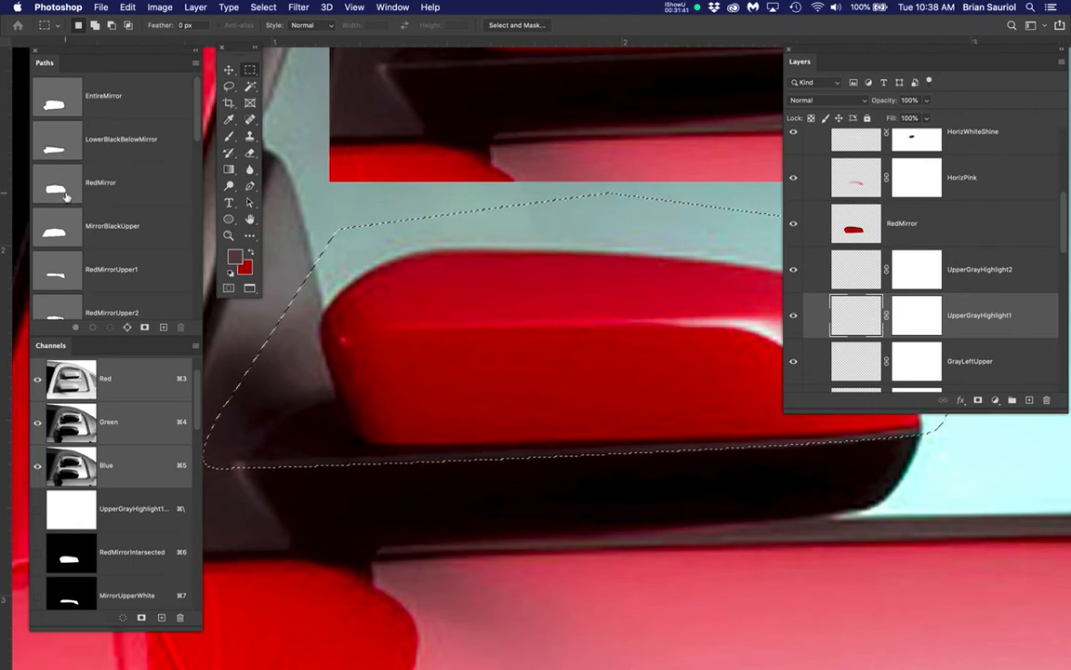
{"action": "scroll", "coordinate": [66, 197], "scroll_direction": "down", "scroll_amount": 1}
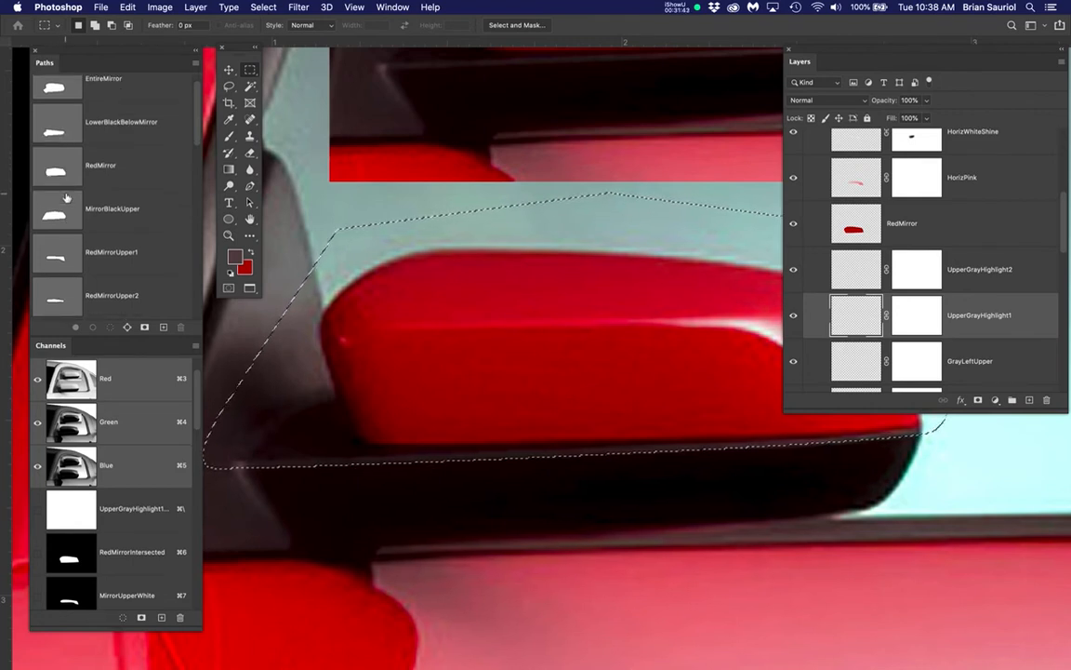
{"action": "scroll", "coordinate": [66, 197], "scroll_direction": "down", "scroll_amount": 3}
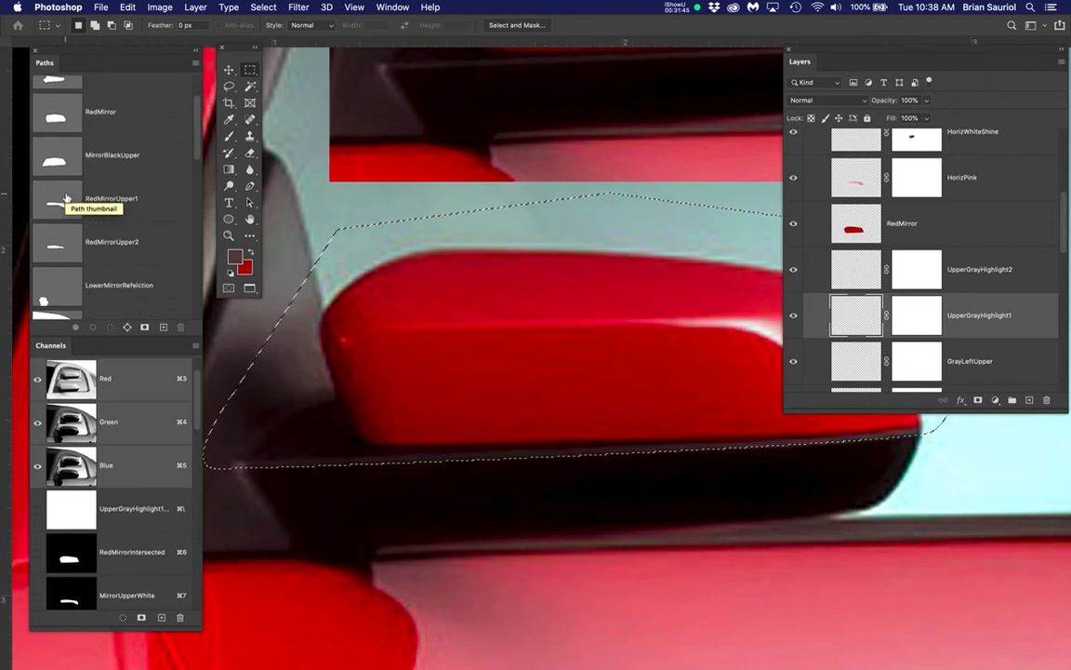
{"action": "scroll", "coordinate": [67, 197], "scroll_direction": "up", "scroll_amount": 4}
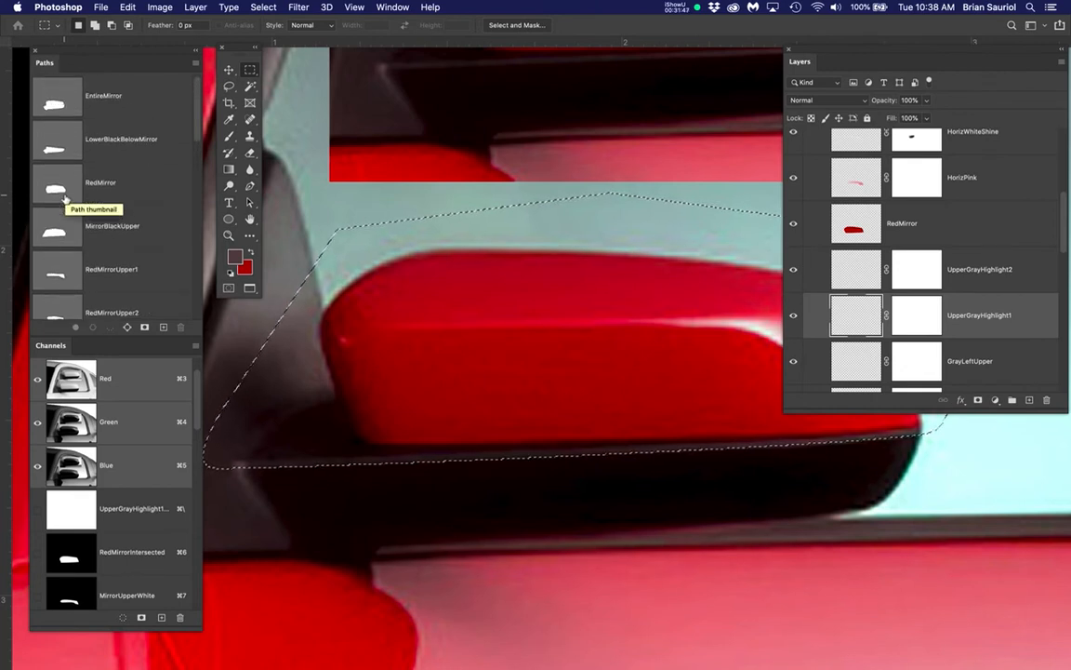
{"action": "scroll", "coordinate": [55, 218], "scroll_direction": "down", "scroll_amount": 1}
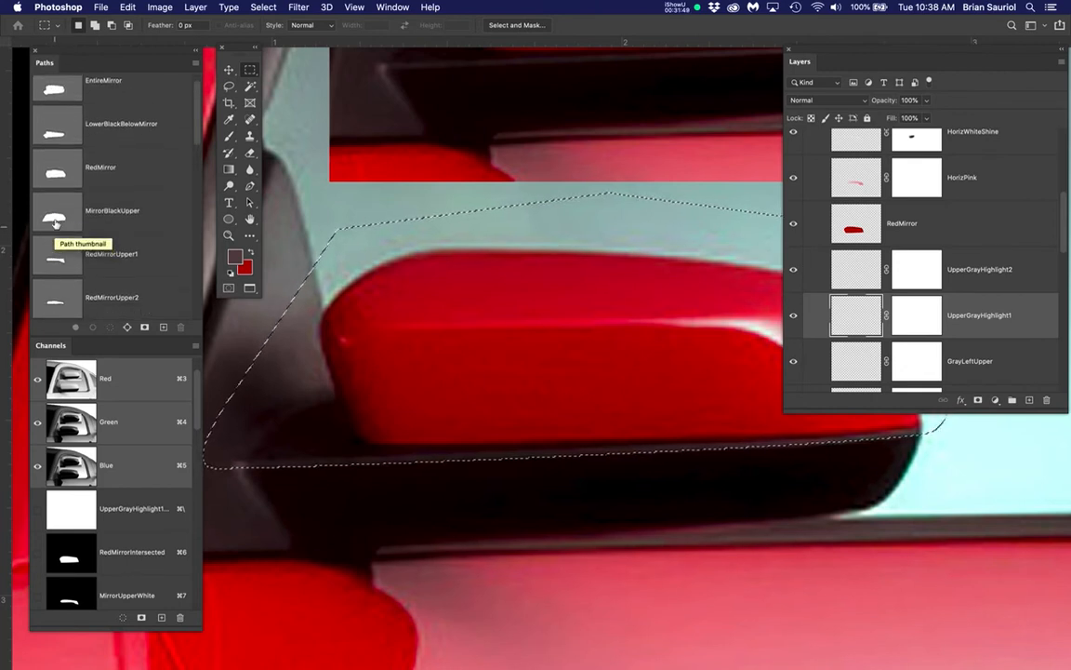
Display the MirrorBlackUpper path over the mirror to compare it with the shifted selection outline, and clear the selection
{"action": "left_click", "coordinate": [54, 219]}
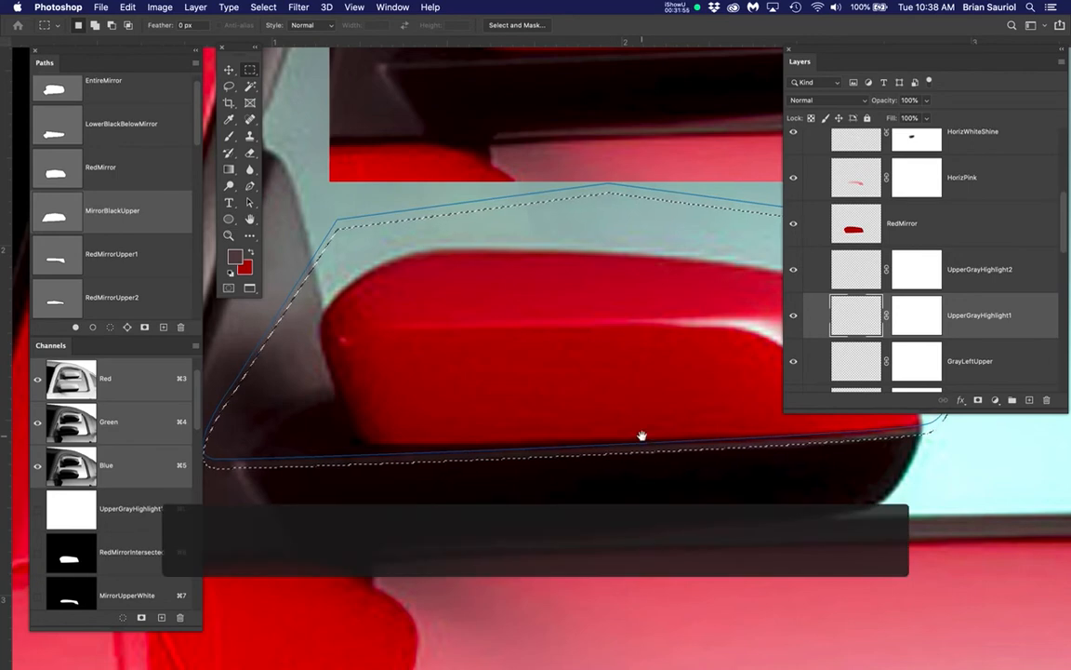
{"action": "left_click_drag", "start_coordinate": [641, 435], "coordinate": [605, 493]}
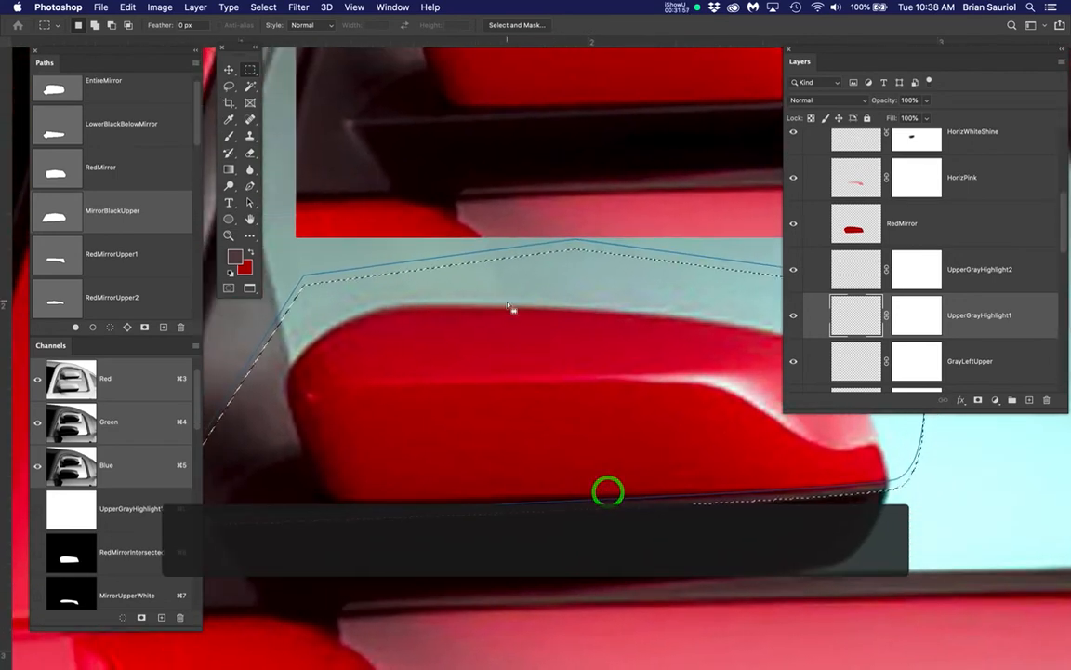
{"action": "key", "text": "Tab"}
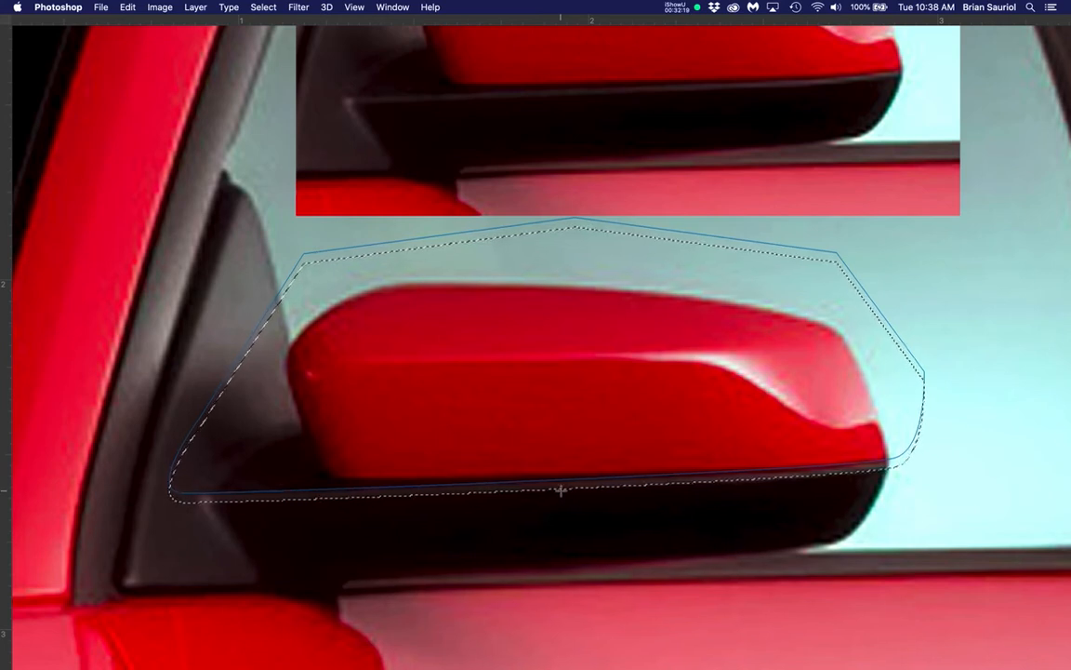
{"action": "key", "text": "super+d"}
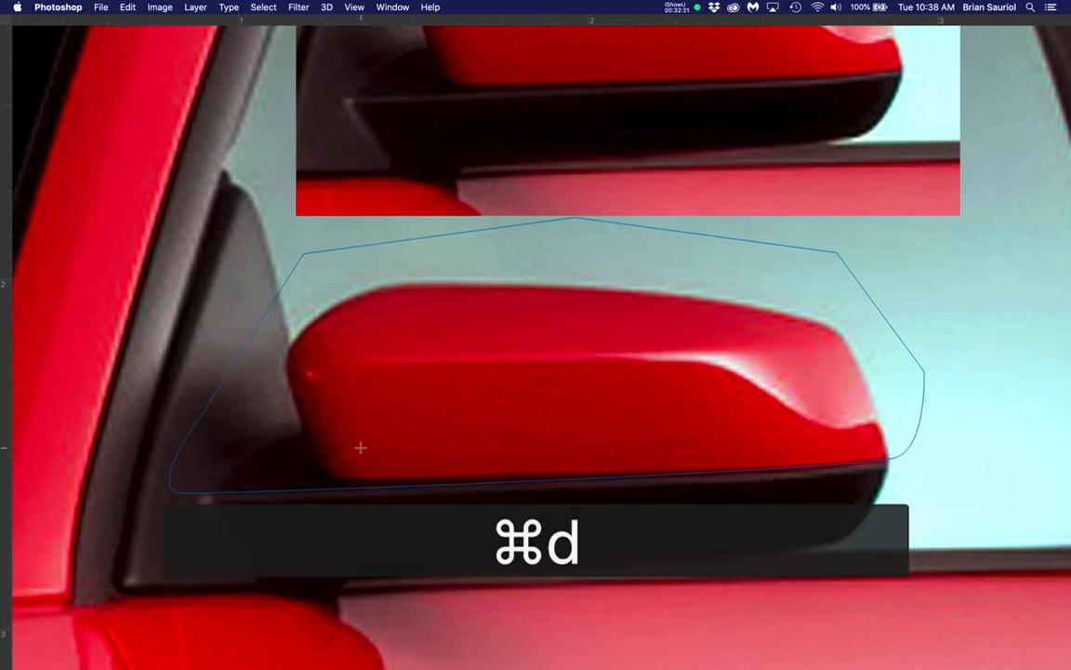
Load the UpperGrayHighlight1_Moved channel as a selection and subtract the MirrorBlackUpper path from it, leaving only the thin highlight strip
{"action": "key", "text": "Tab"}
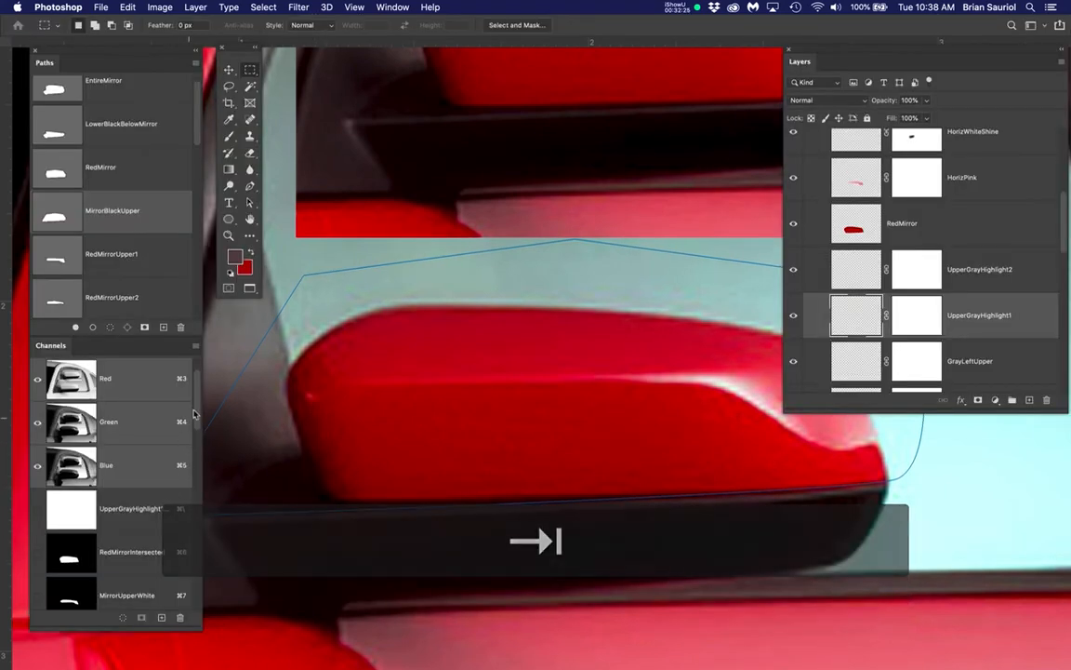
{"action": "left_click_drag", "start_coordinate": [199, 409], "coordinate": [201, 615]}
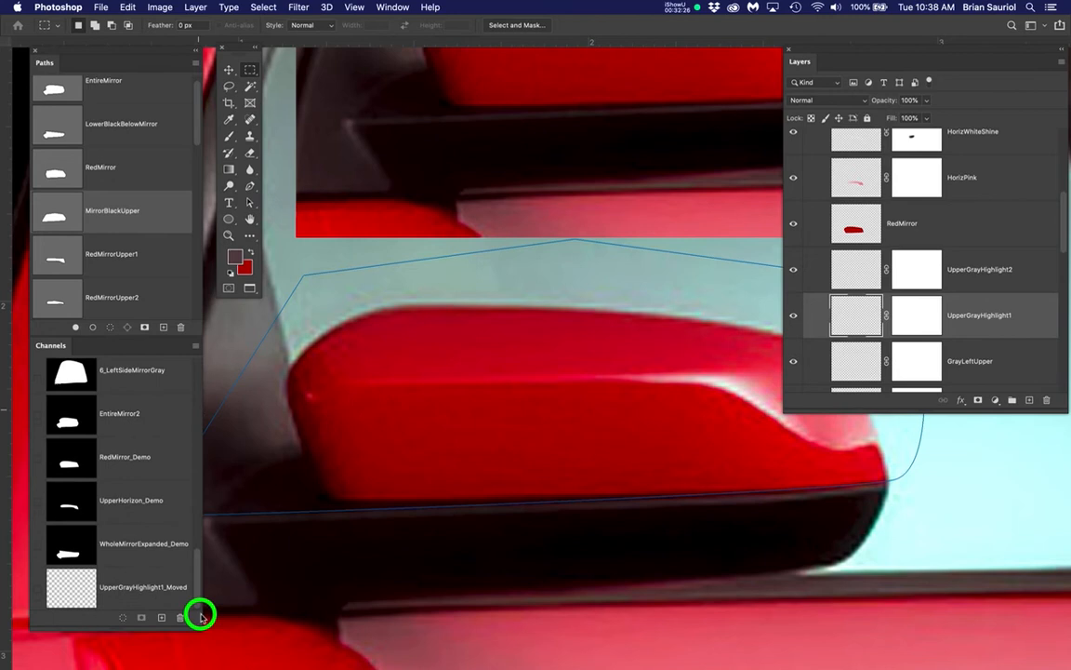
{"action": "left_click", "coordinate": [70, 593], "text": "super"}
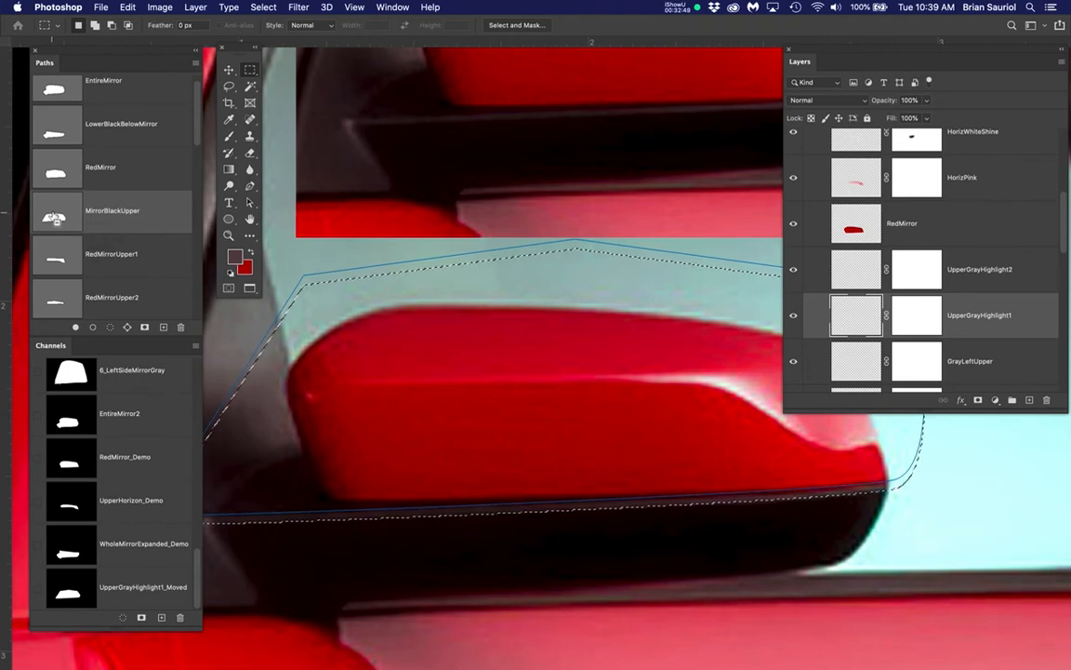
{"action": "left_click", "coordinate": [54, 219], "text": "alt+super"}
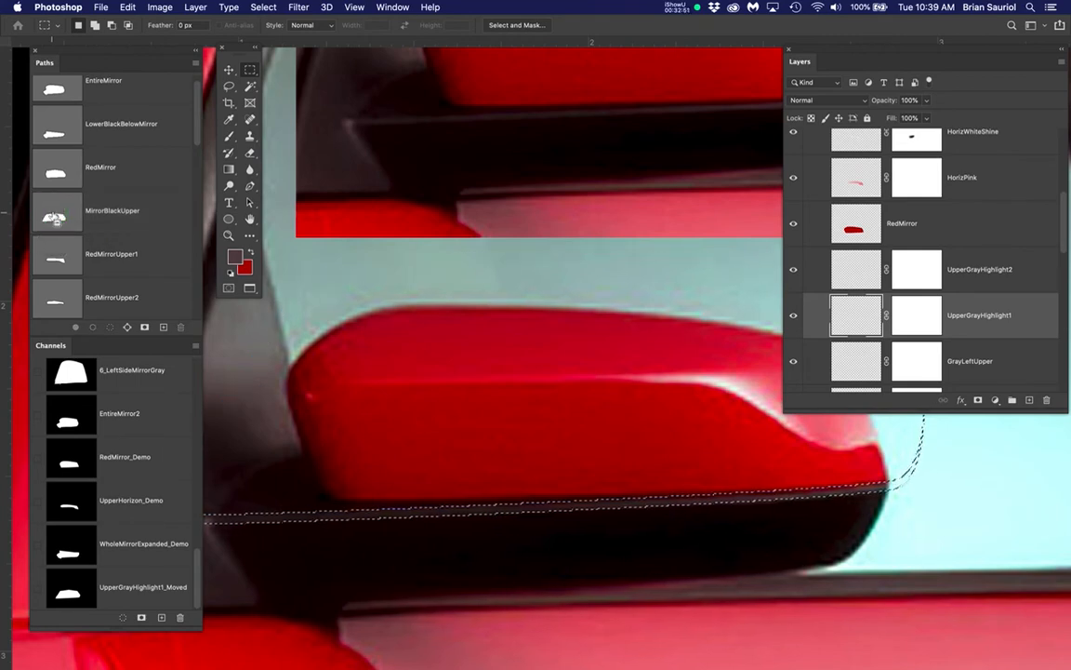
{"action": "scroll", "coordinate": [617, 477], "scroll_direction": "down", "scroll_amount": 2}
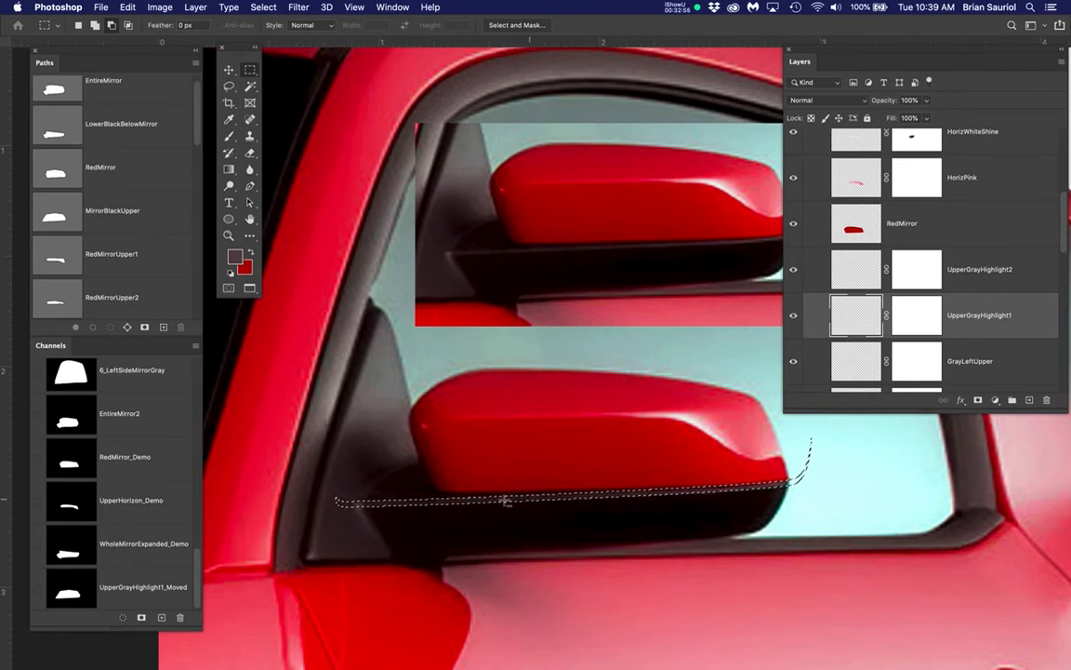
{"action": "scroll", "coordinate": [562, 500], "scroll_direction": "up", "scroll_amount": 4}
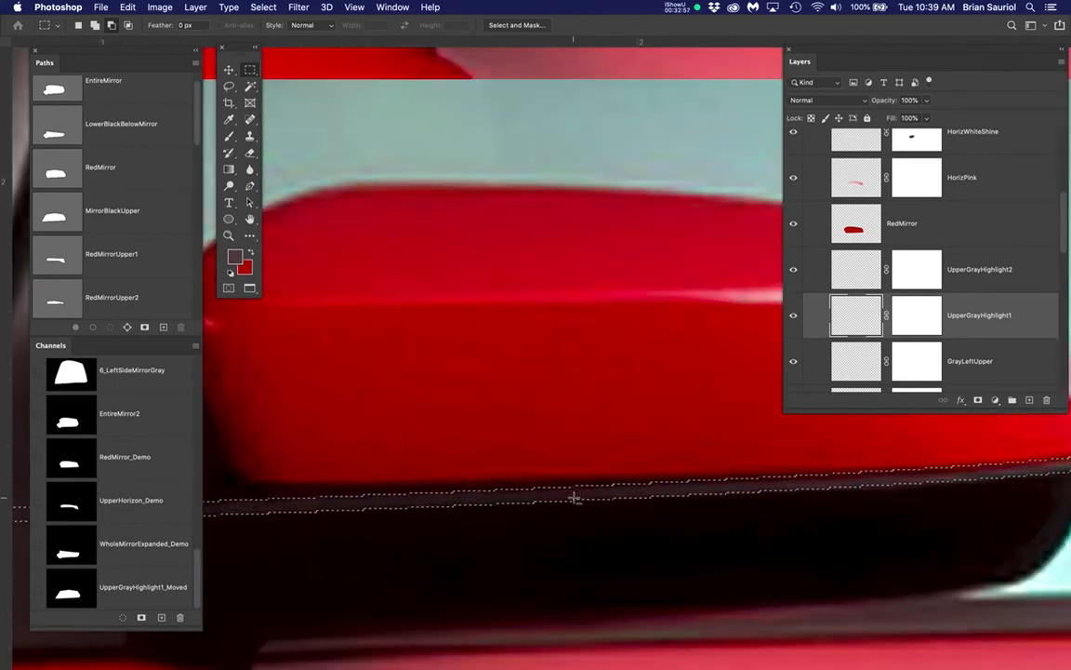
{"action": "scroll", "coordinate": [575, 498], "scroll_direction": "up", "scroll_amount": 2}
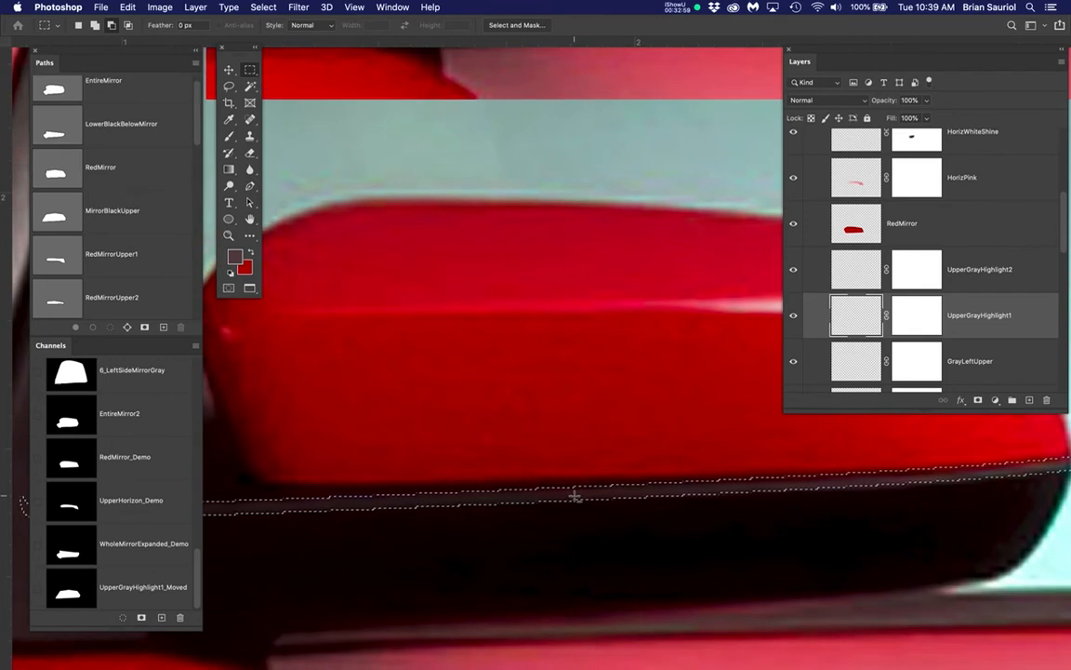
Save the thin strip selection as a new channel named Line1
{"action": "left_click", "coordinate": [265, 9]}
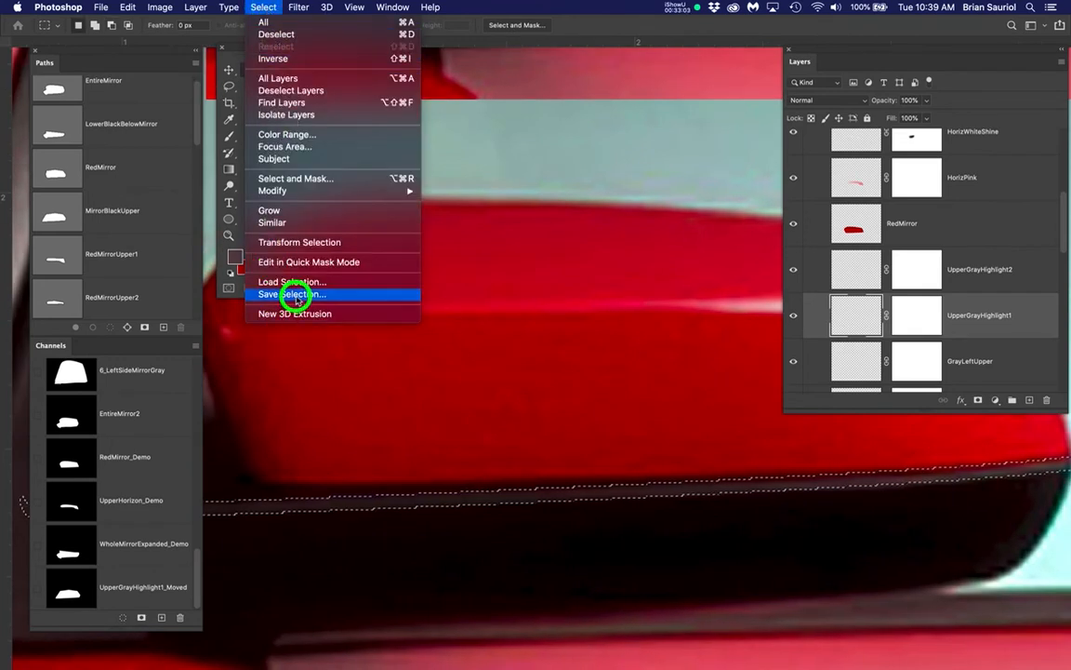
{"action": "left_click", "coordinate": [296, 295]}
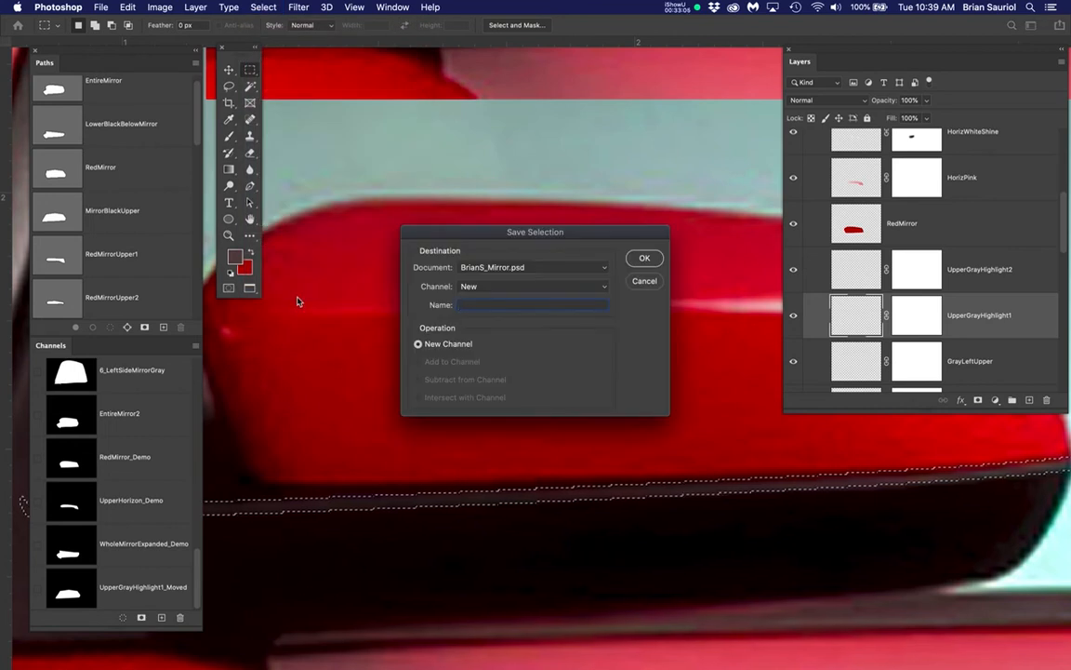
{"action": "type", "text": "Line"}
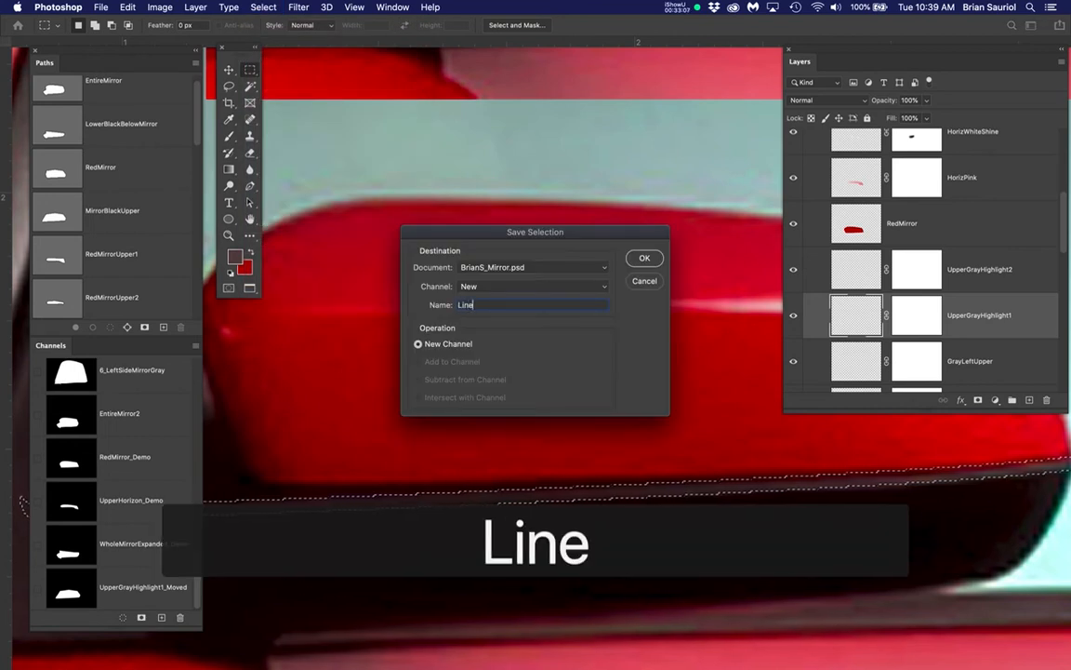
{"action": "type", "text": "1"}
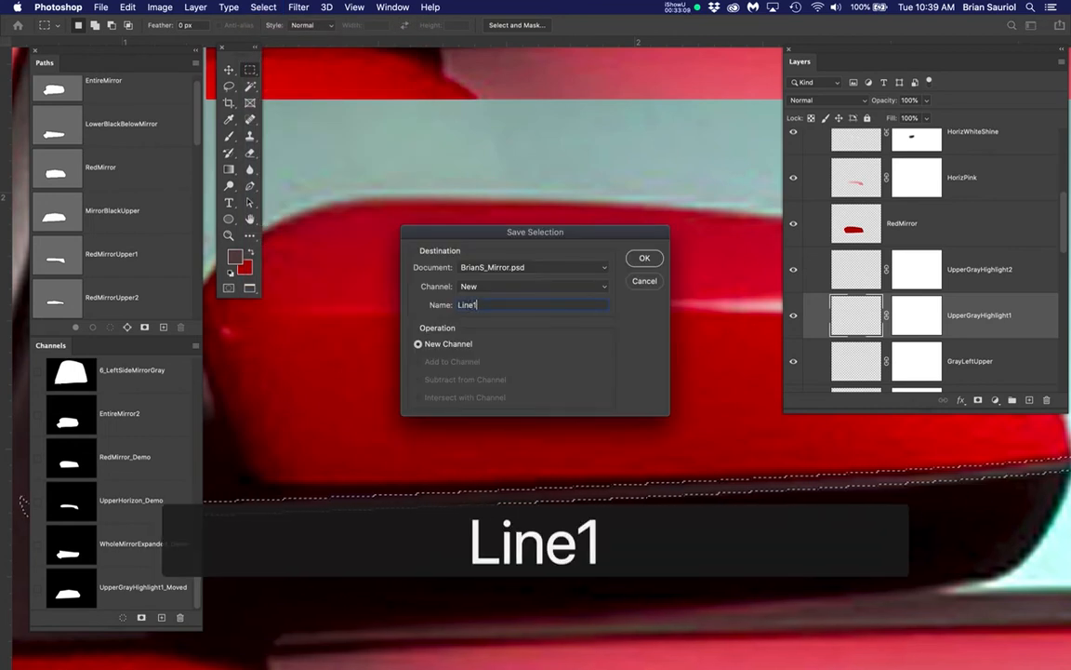
{"action": "key", "text": "Return"}
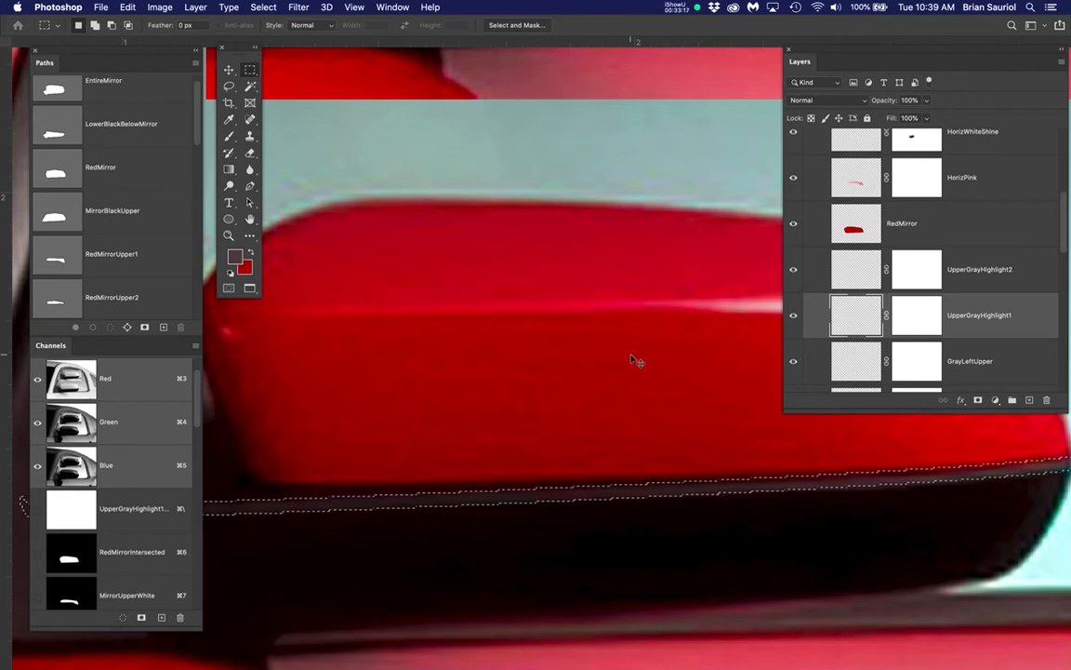
Hide the selection edges and, with the Brush tool active, sample the gray highlight strip below the red mirror as foreground color
{"action": "key", "text": "super+h"}
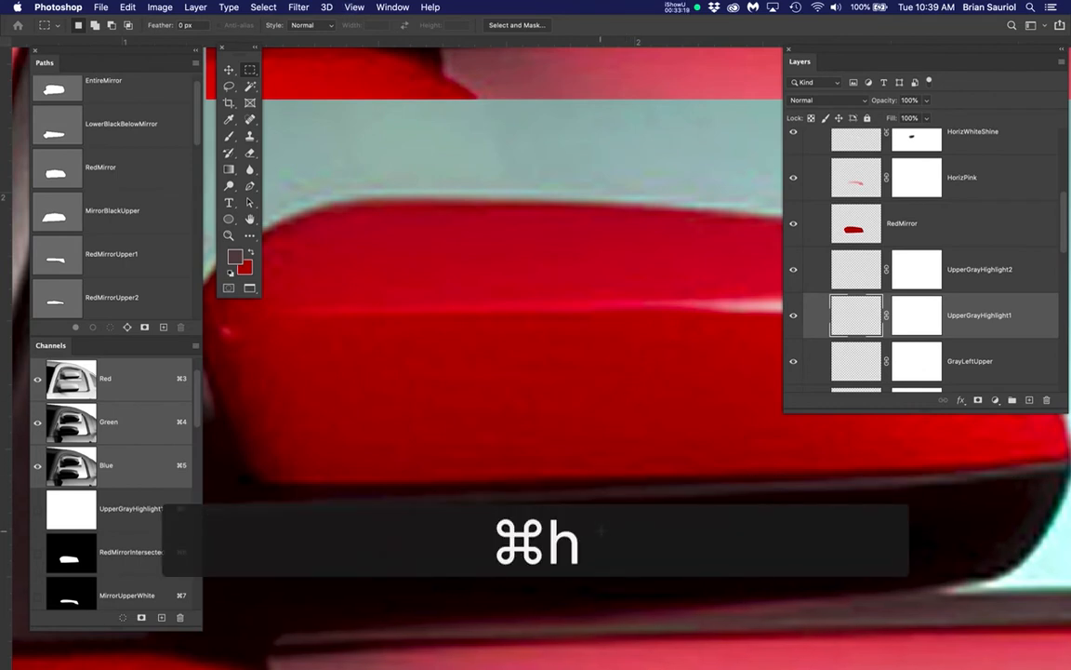
{"action": "key", "text": "b"}
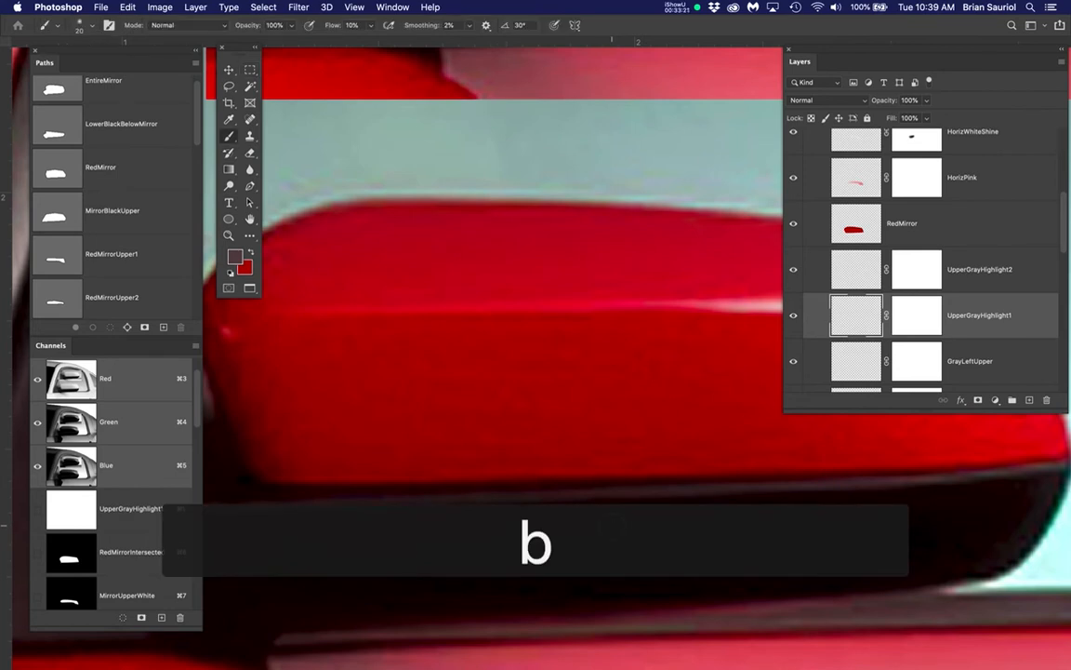
{"action": "scroll", "coordinate": [611, 527], "scroll_direction": "up", "scroll_amount": 5}
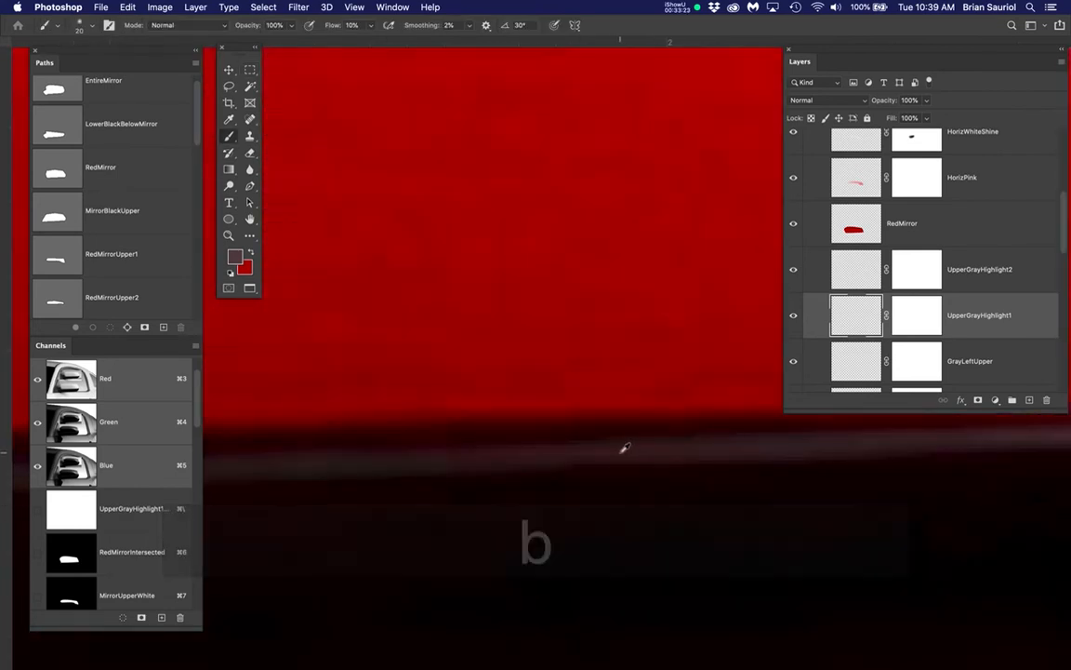
{"action": "left_click", "coordinate": [623, 449], "text": "alt"}
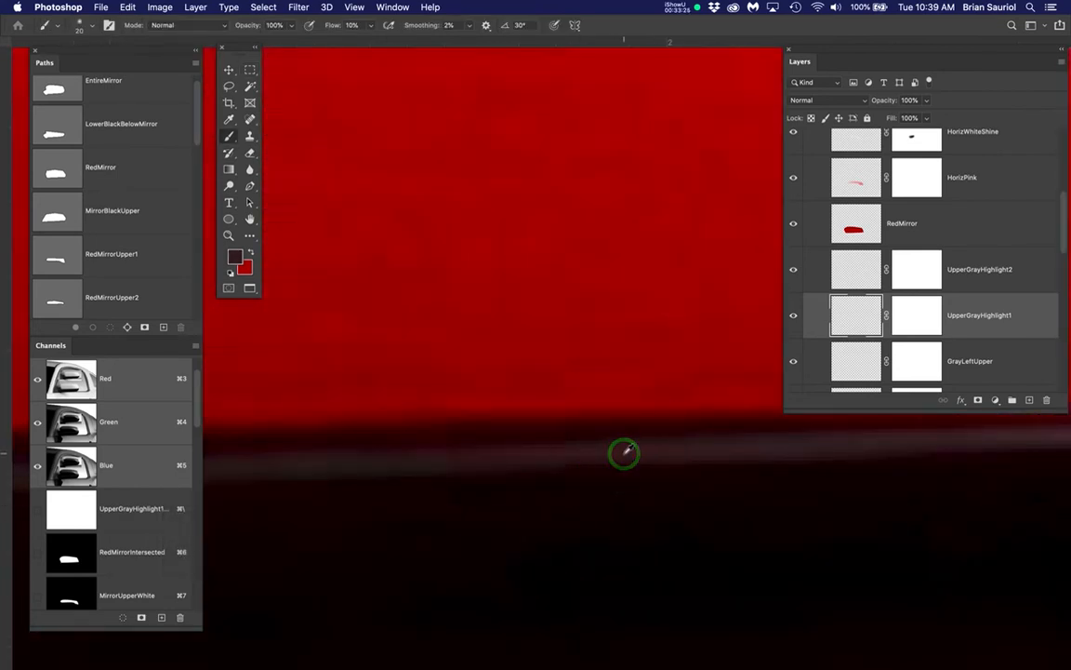
{"action": "left_click", "coordinate": [766, 451], "text": "alt"}
{"action": "left_click_drag", "start_coordinate": [869, 533], "coordinate": [456, 554]}
{"action": "left_click_drag", "start_coordinate": [780, 477], "coordinate": [733, 468]}
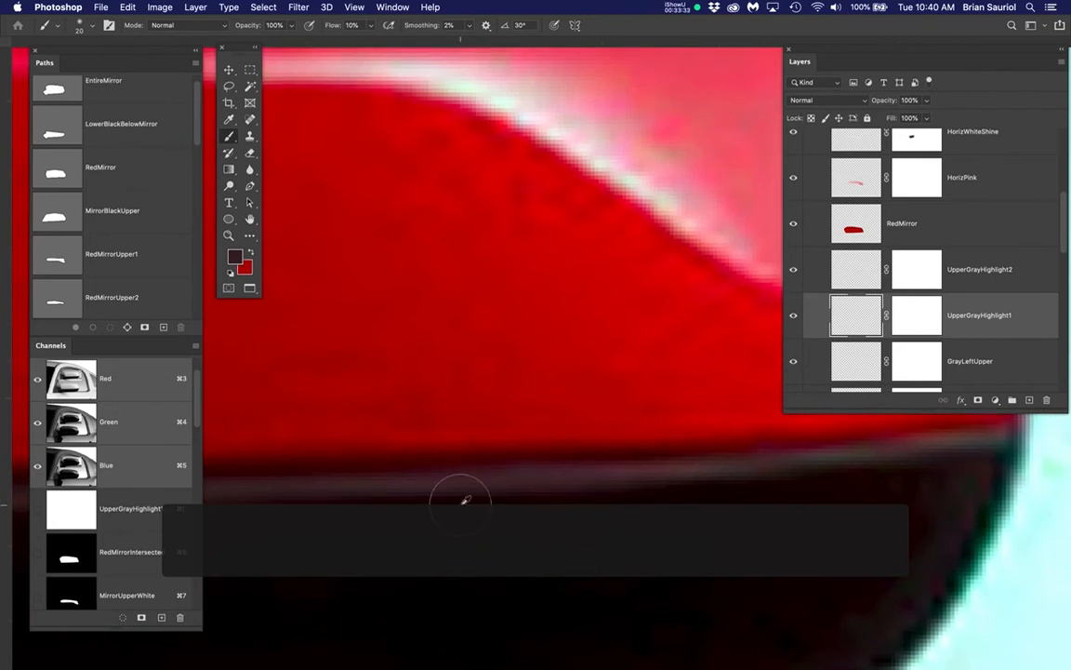
{"action": "scroll", "coordinate": [461, 504], "scroll_direction": "down", "scroll_amount": 5}
{"action": "scroll", "coordinate": [761, 495], "scroll_direction": "up", "scroll_amount": 5}
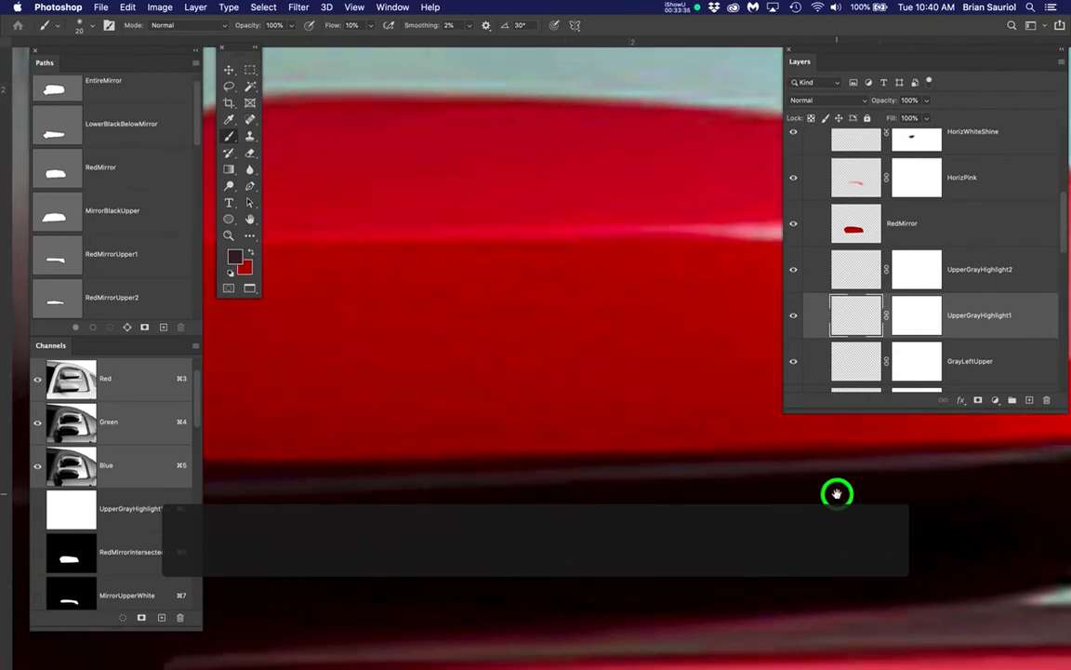
Lighten the sampled foreground color to #613c3f
{"action": "left_click", "coordinate": [235, 258]}
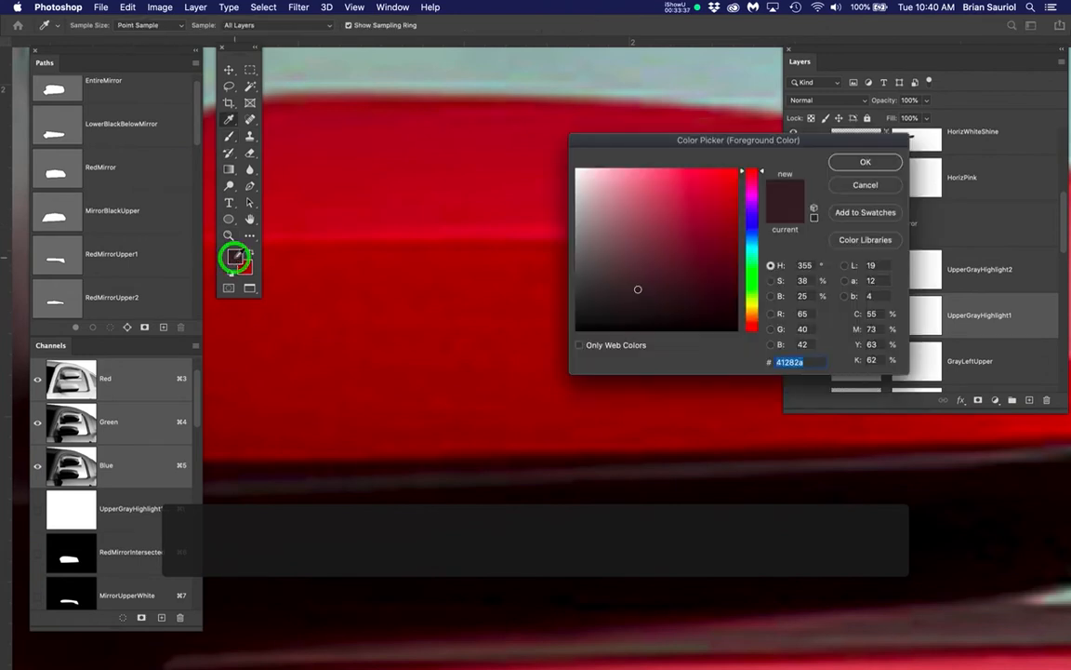
{"action": "left_click", "coordinate": [636, 291]}
{"action": "left_click_drag", "start_coordinate": [636, 290], "coordinate": [637, 268]}
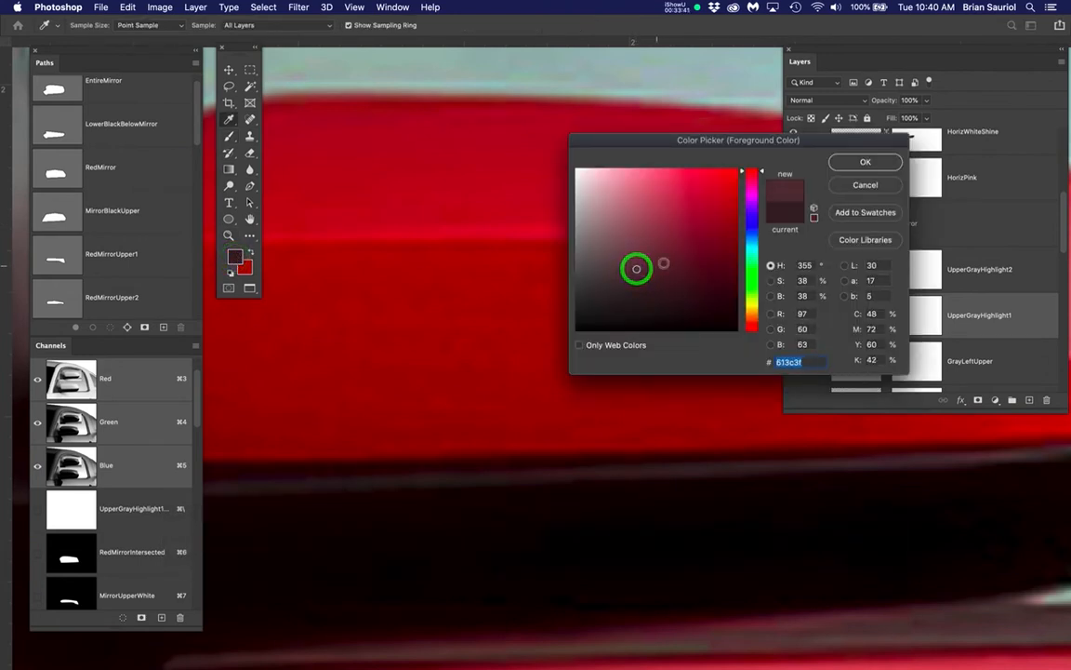
{"action": "left_click", "coordinate": [848, 161]}
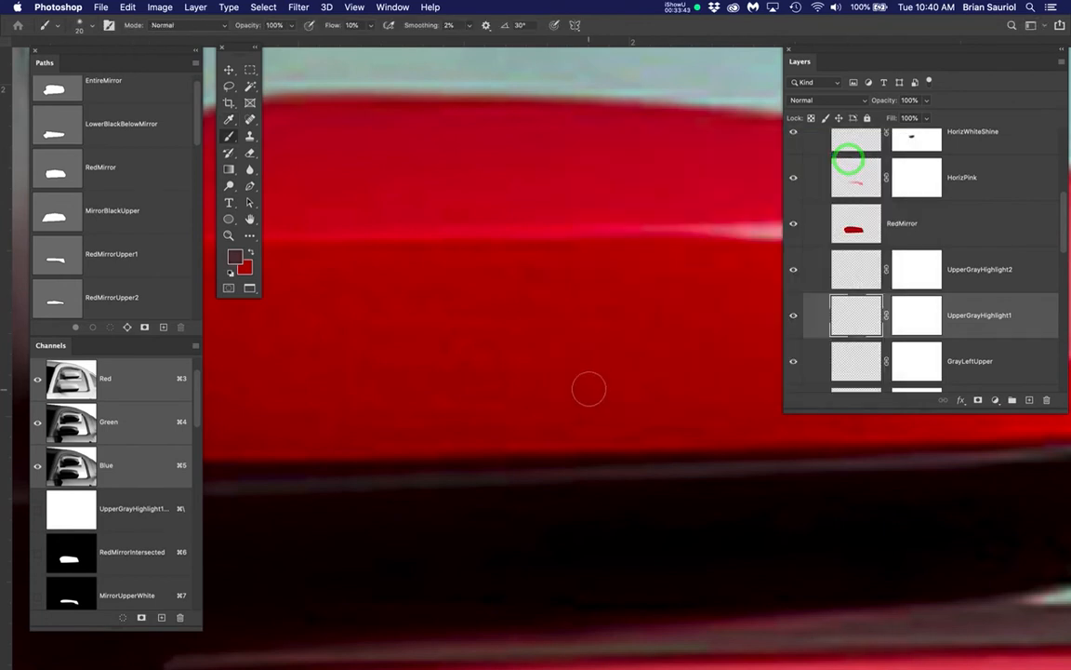
Hide the Clicky reference layer to expose the painted StudentMirror artwork
{"action": "scroll", "coordinate": [590, 388], "scroll_direction": "down", "scroll_amount": 2}
{"action": "key", "text": "space"}
{"action": "left_click_drag", "start_coordinate": [586, 386], "coordinate": [571, 423]}
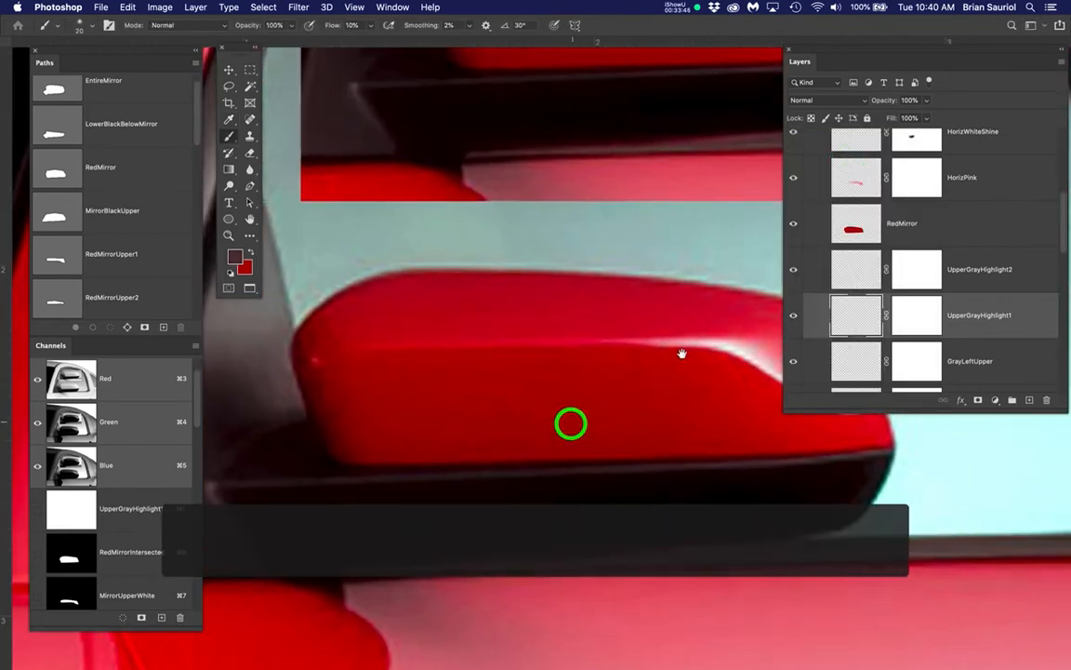
{"action": "scroll", "coordinate": [877, 250], "scroll_direction": "up", "scroll_amount": 5}
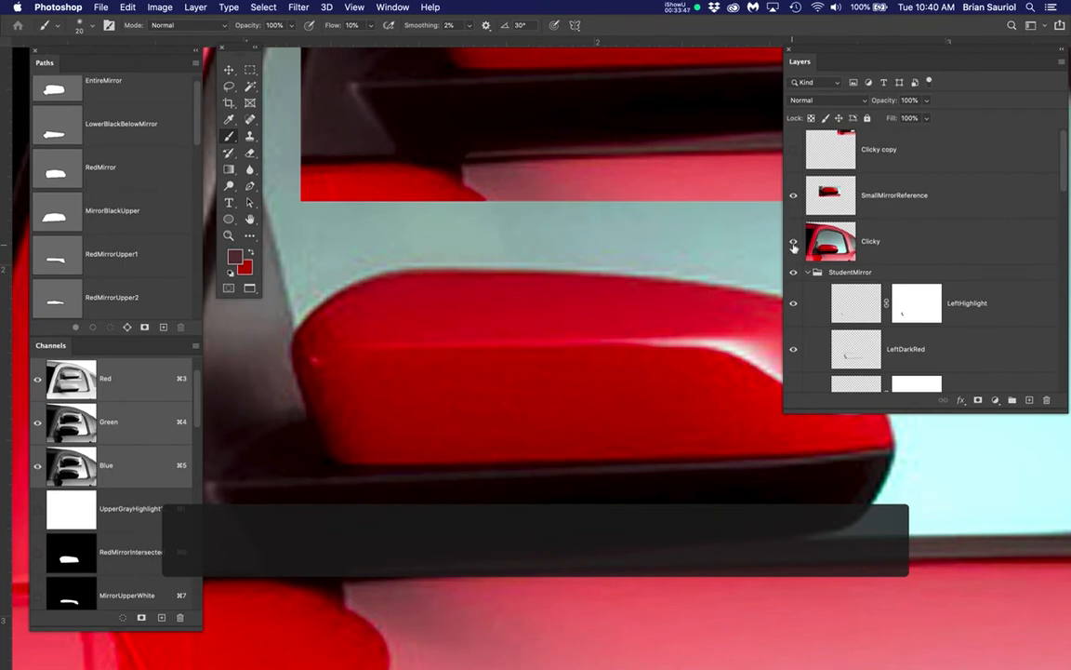
{"action": "left_click", "coordinate": [794, 243]}
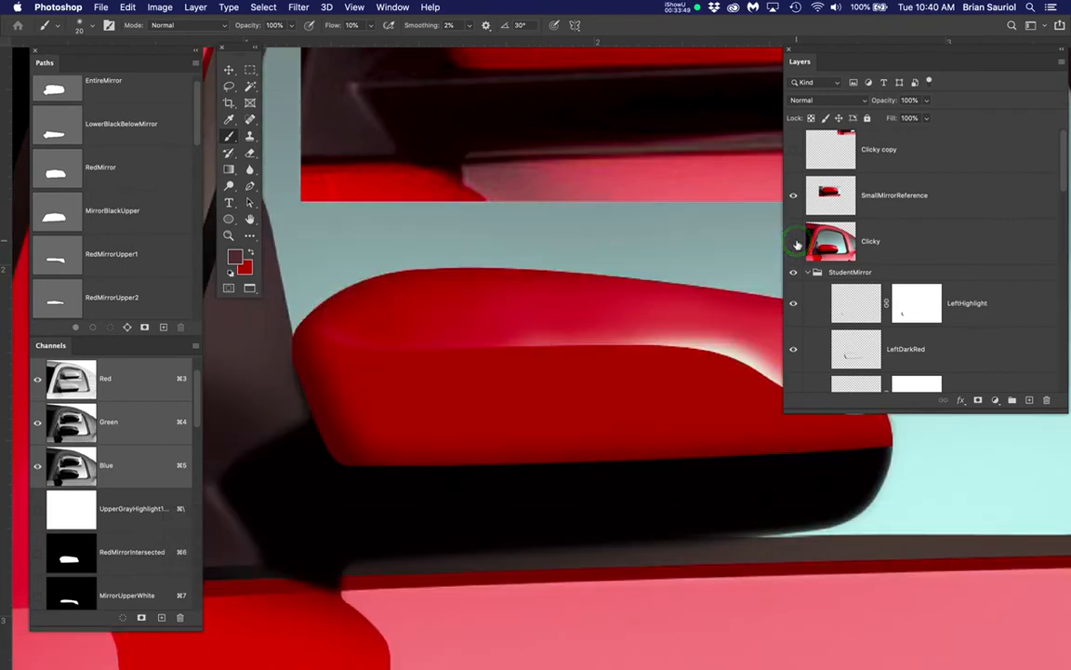
Target the pixels of the UpperGrayHighlight1 layer and enlarge the brush to 70
{"action": "scroll", "coordinate": [959, 347], "scroll_direction": "down", "scroll_amount": 5}
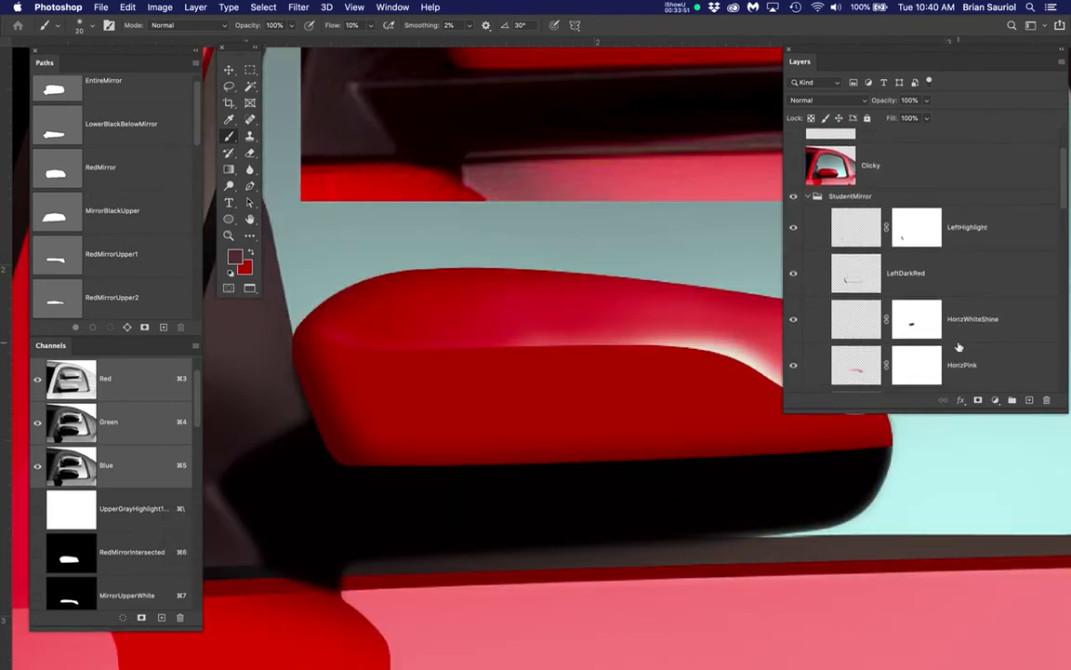
{"action": "scroll", "coordinate": [959, 346], "scroll_direction": "down", "scroll_amount": 8}
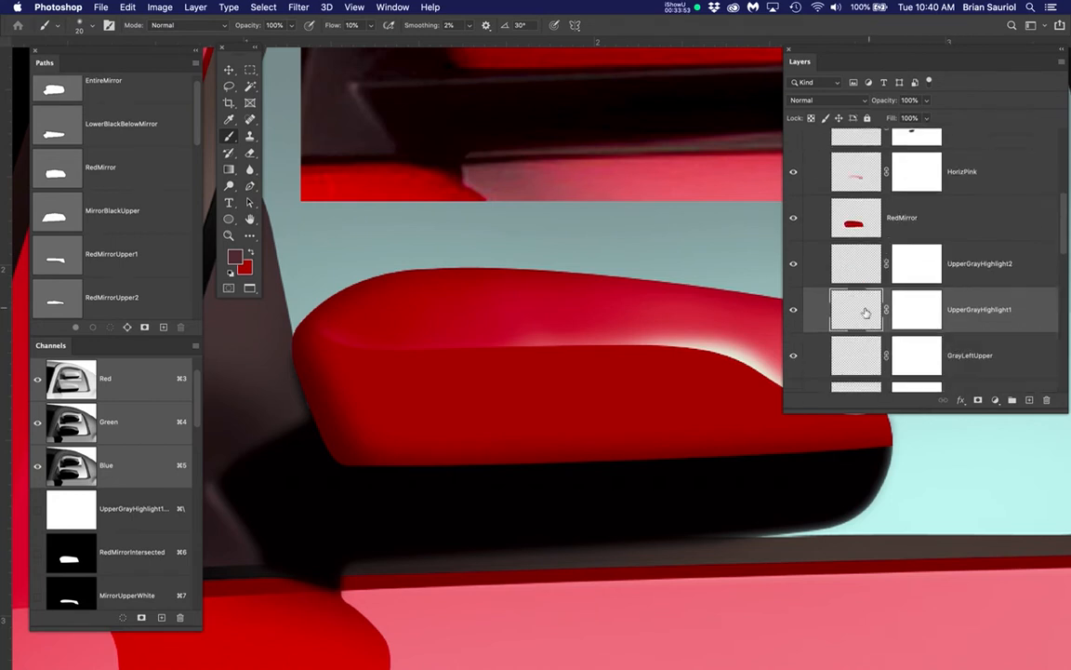
{"action": "left_click", "coordinate": [863, 313]}
{"action": "key", "text": "bracketright"}
{"action": "key", "text": "bracketright"}
{"action": "key", "text": "bracketright"}
{"action": "key", "text": "bracketright"}
{"action": "key", "text": "bracketright"}
{"action": "key", "text": "bracketright"}
{"action": "key", "text": "bracketright"}
{"action": "key", "text": "bracketright"}
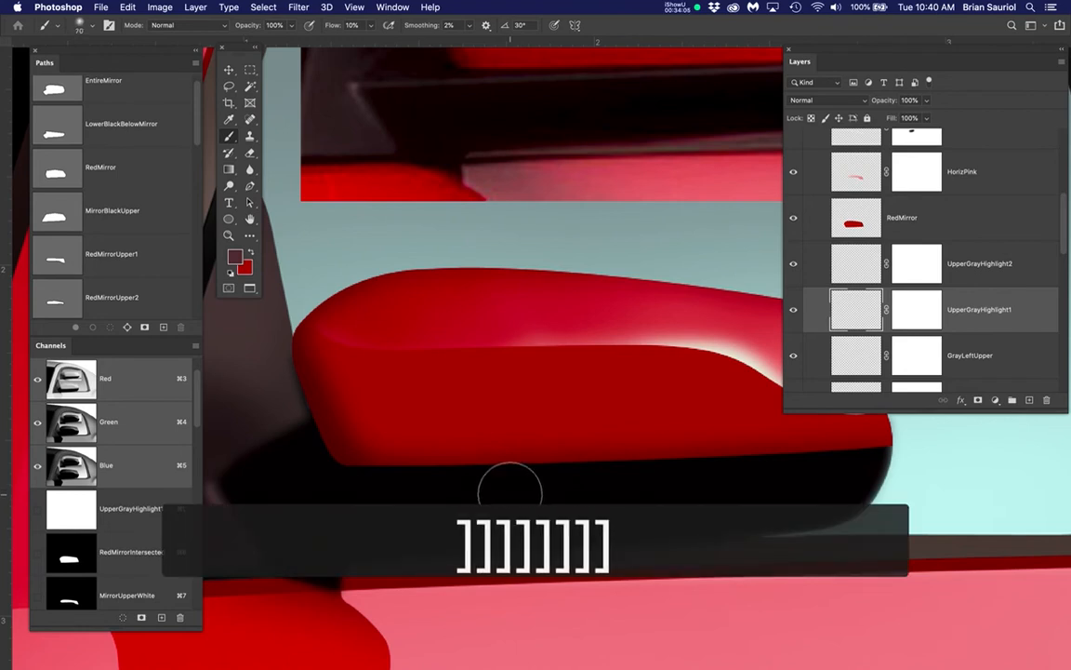
Move the Layers panel clear of the mirror and brush the gray highlight along the black base's upper edge within the hidden selection
{"action": "left_click_drag", "start_coordinate": [509, 359], "coordinate": [466, 470]}
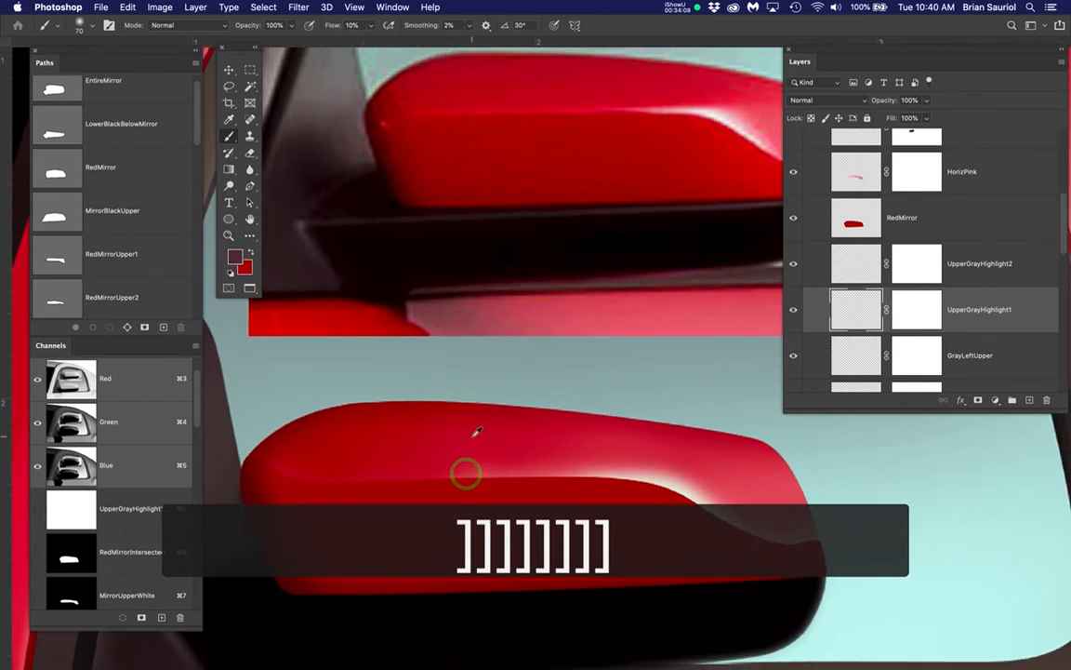
{"action": "scroll", "coordinate": [472, 436], "scroll_direction": "down", "scroll_amount": 3}
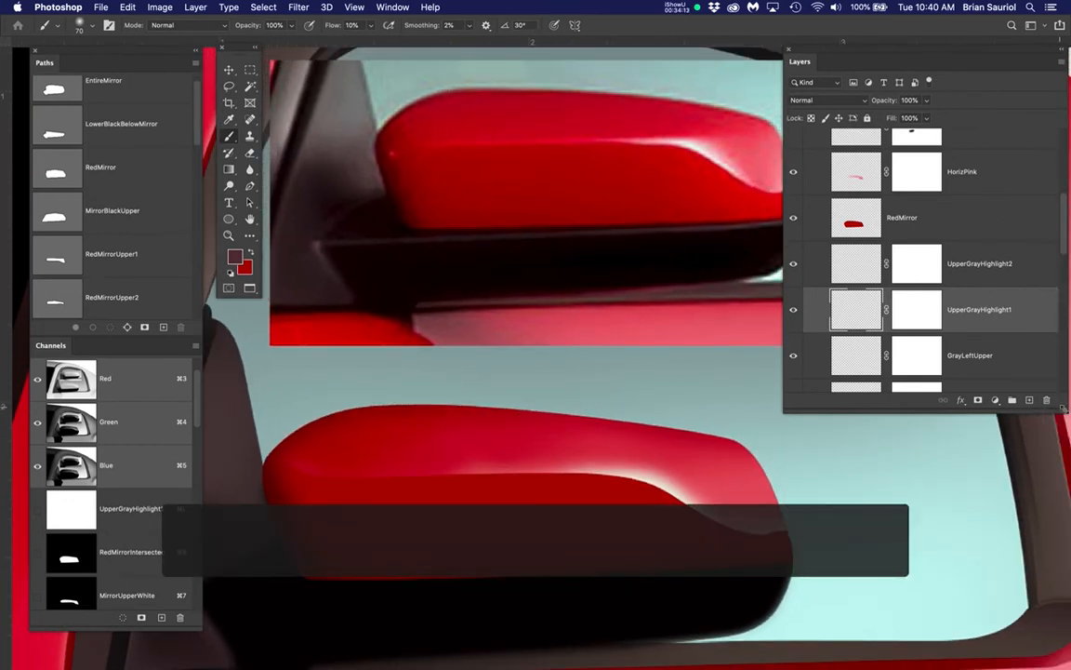
{"action": "left_click_drag", "start_coordinate": [1062, 408], "coordinate": [1003, 431]}
{"action": "left_click_drag", "start_coordinate": [870, 54], "coordinate": [945, 241]}
{"action": "scroll", "coordinate": [804, 259], "scroll_direction": "down", "scroll_amount": 4}
{"action": "scroll", "coordinate": [804, 258], "scroll_direction": "left", "scroll_amount": 2}
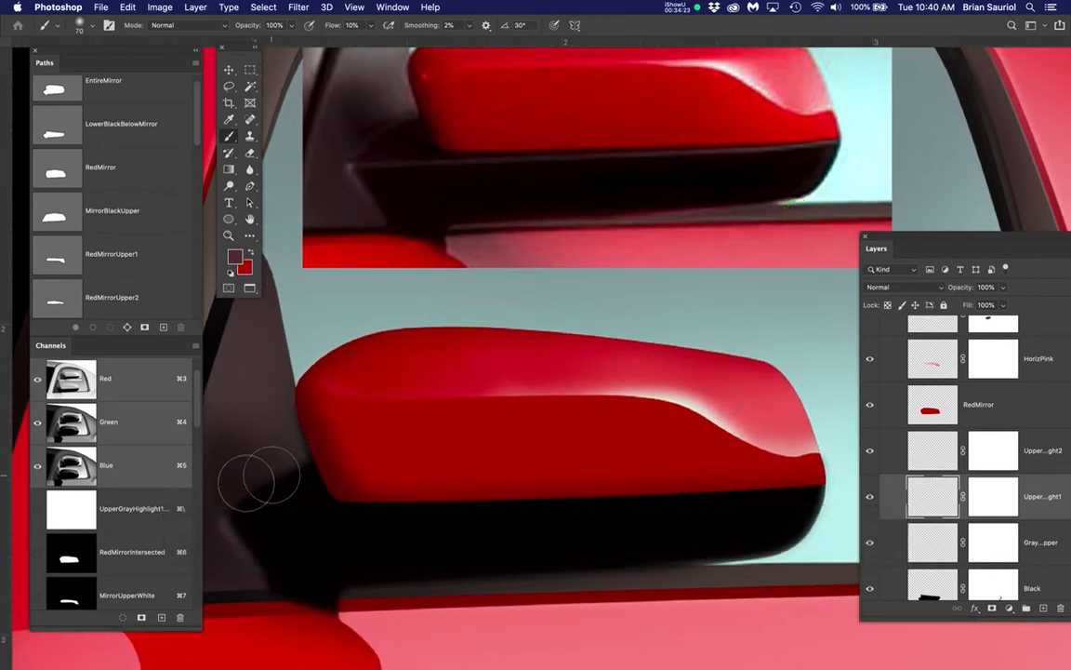
{"action": "mouse_move", "coordinate": [238, 516]}
{"action": "left_mouse_down"}
{"action": "mouse_move", "coordinate": [484, 519]}
{"action": "mouse_move", "coordinate": [792, 489]}
{"action": "mouse_move", "coordinate": [621, 510]}
{"action": "mouse_move", "coordinate": [374, 503]}
{"action": "mouse_move", "coordinate": [809, 492]}
{"action": "mouse_move", "coordinate": [501, 517]}
{"action": "mouse_move", "coordinate": [359, 505]}
{"action": "mouse_move", "coordinate": [730, 507]}
{"action": "mouse_move", "coordinate": [811, 488]}
{"action": "mouse_move", "coordinate": [535, 509]}
{"action": "mouse_move", "coordinate": [271, 494]}
{"action": "mouse_move", "coordinate": [566, 510]}
{"action": "mouse_move", "coordinate": [751, 486]}
{"action": "mouse_move", "coordinate": [222, 503]}
{"action": "left_mouse_up"}
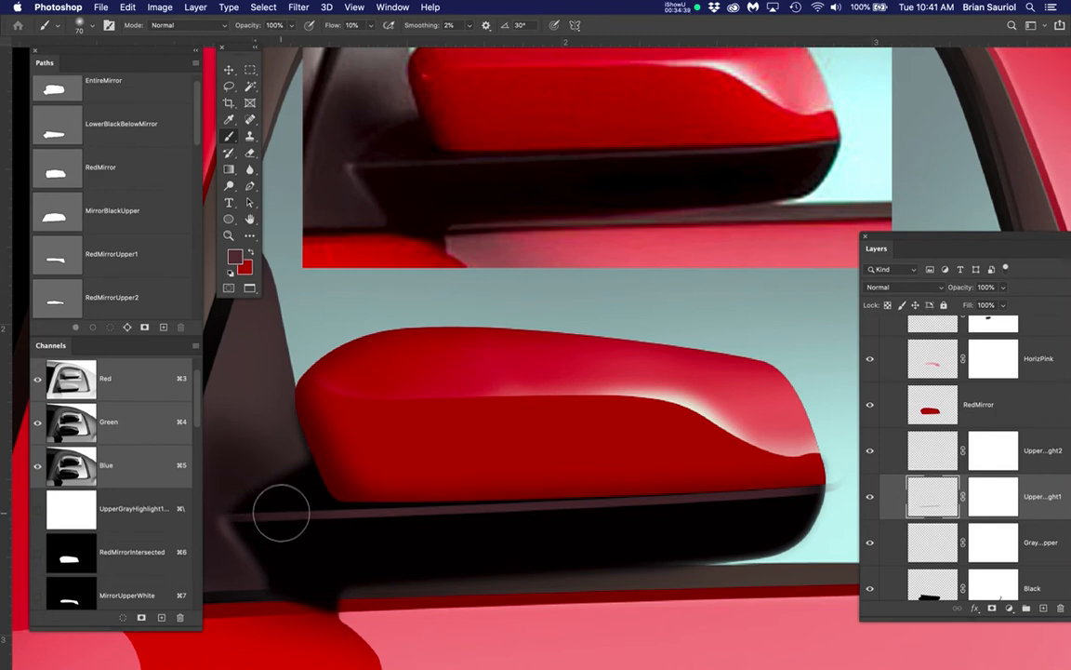
Brush more gray highlight along the black base's upper edge and compare the artwork with UpperGrayHighlight1 hidden and shown
{"action": "left_click_drag", "start_coordinate": [250, 511], "coordinate": [345, 524]}
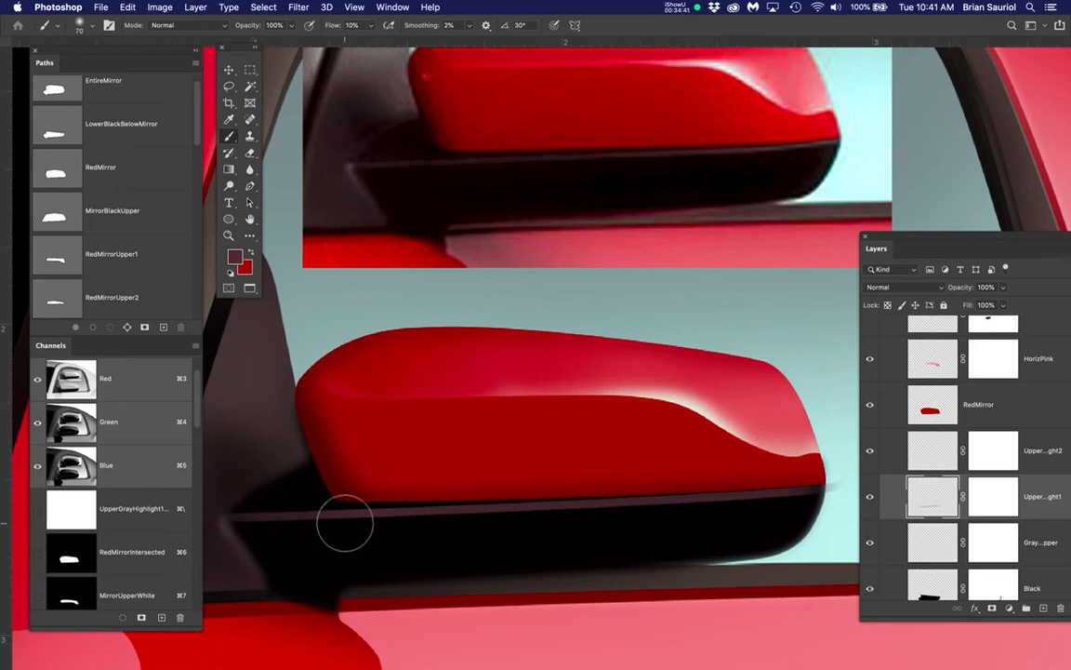
{"action": "mouse_move", "coordinate": [253, 509]}
{"action": "left_mouse_down"}
{"action": "mouse_move", "coordinate": [265, 518]}
{"action": "mouse_move", "coordinate": [763, 494]}
{"action": "left_mouse_up"}
{"action": "left_click", "coordinate": [870, 500]}
{"action": "scroll", "coordinate": [888, 497], "scroll_direction": "down", "scroll_amount": 3}
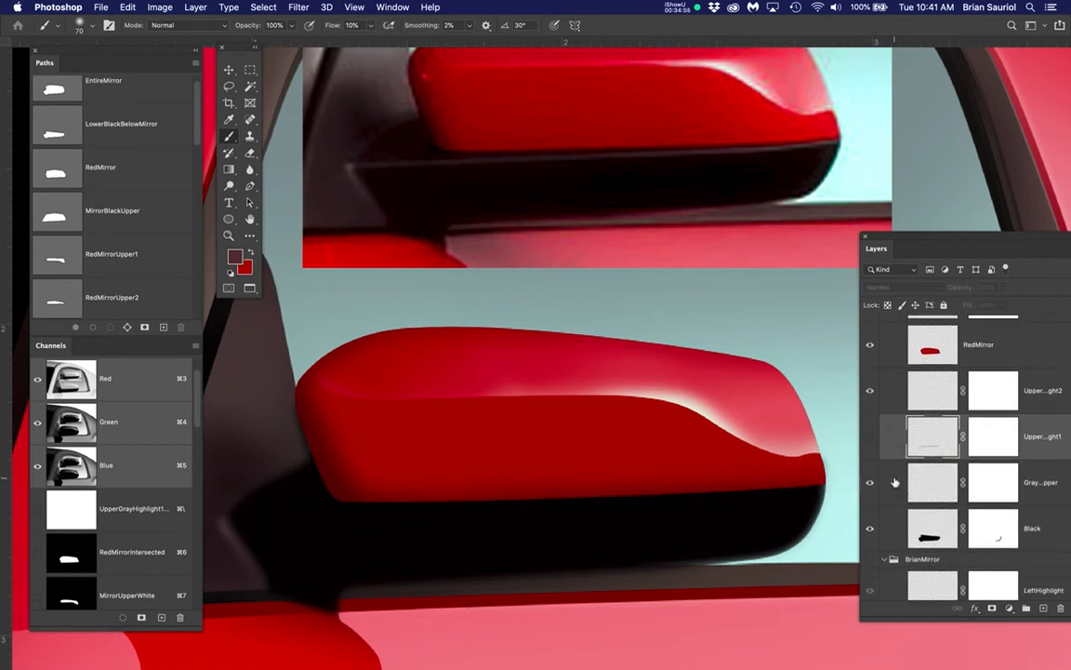
{"action": "left_click", "coordinate": [871, 444]}
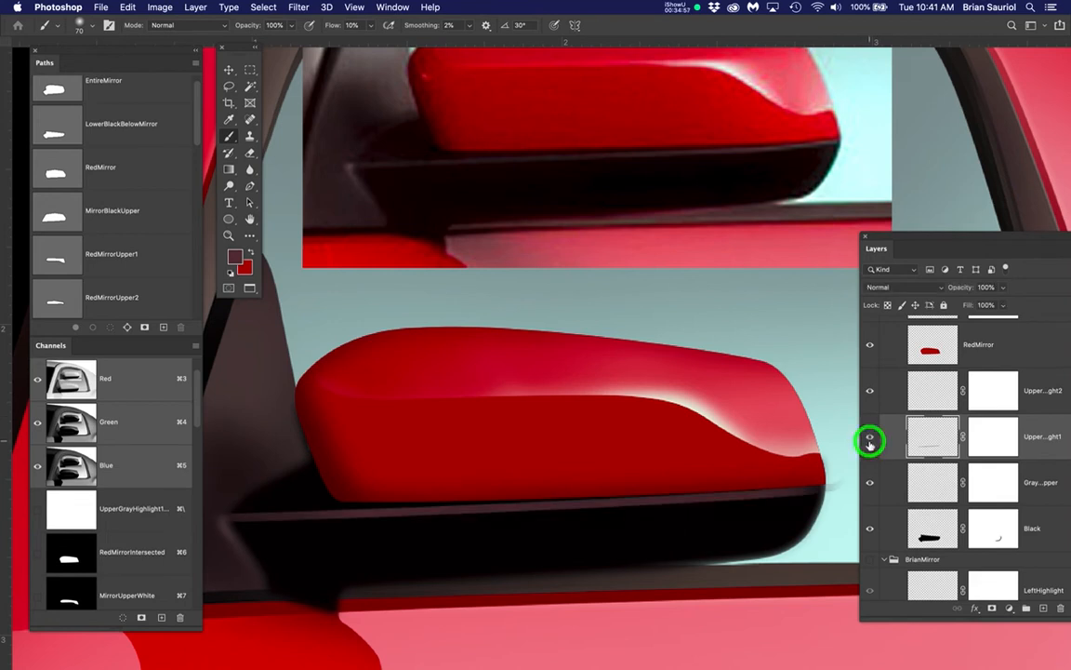
Reposition and widen the Layers panel to fit the full layer names, and target the pixels of the UpperGrayHighlight2 layer
{"action": "left_click_drag", "start_coordinate": [953, 242], "coordinate": [860, 195]}
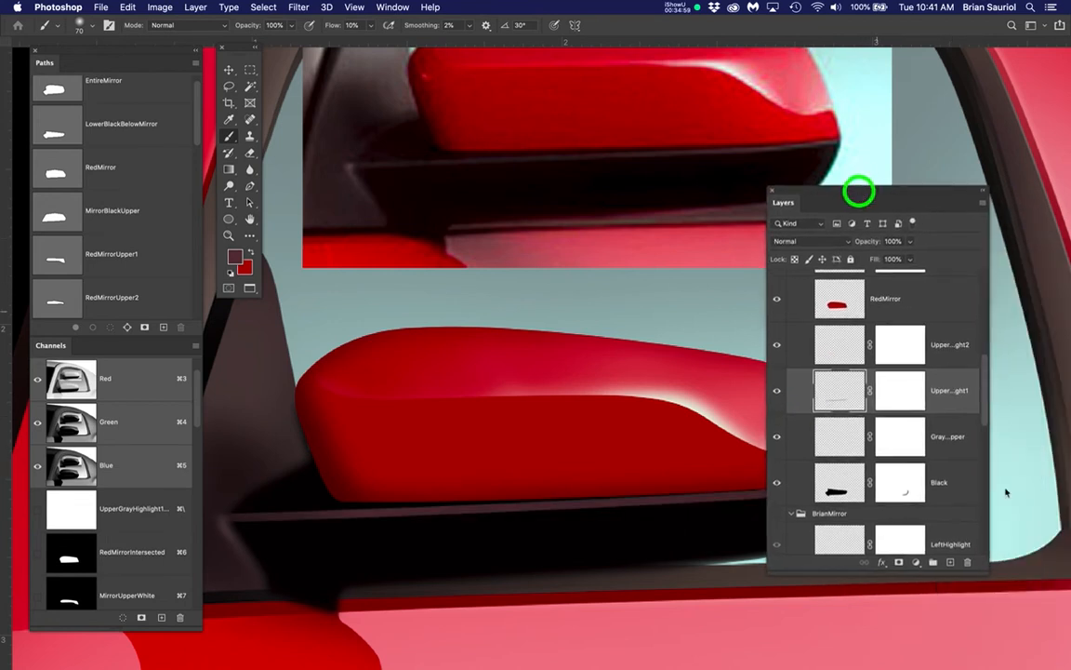
{"action": "left_click_drag", "start_coordinate": [1047, 581], "coordinate": [1006, 574]}
{"action": "left_click_drag", "start_coordinate": [907, 197], "coordinate": [952, 205]}
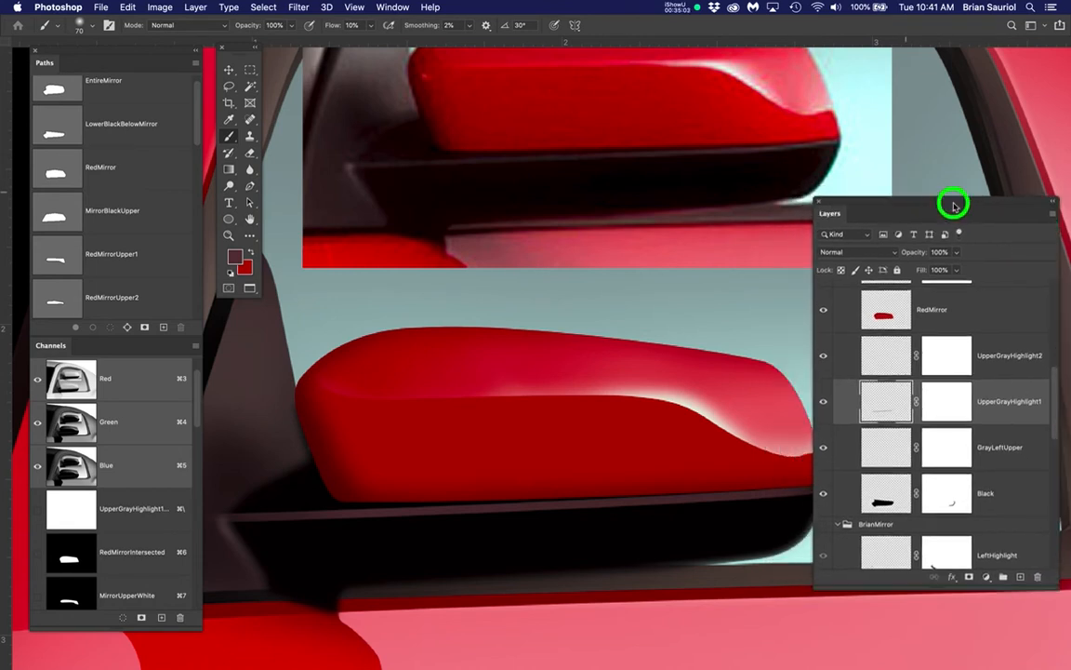
{"action": "left_click", "coordinate": [1008, 358]}
{"action": "left_click", "coordinate": [879, 358]}
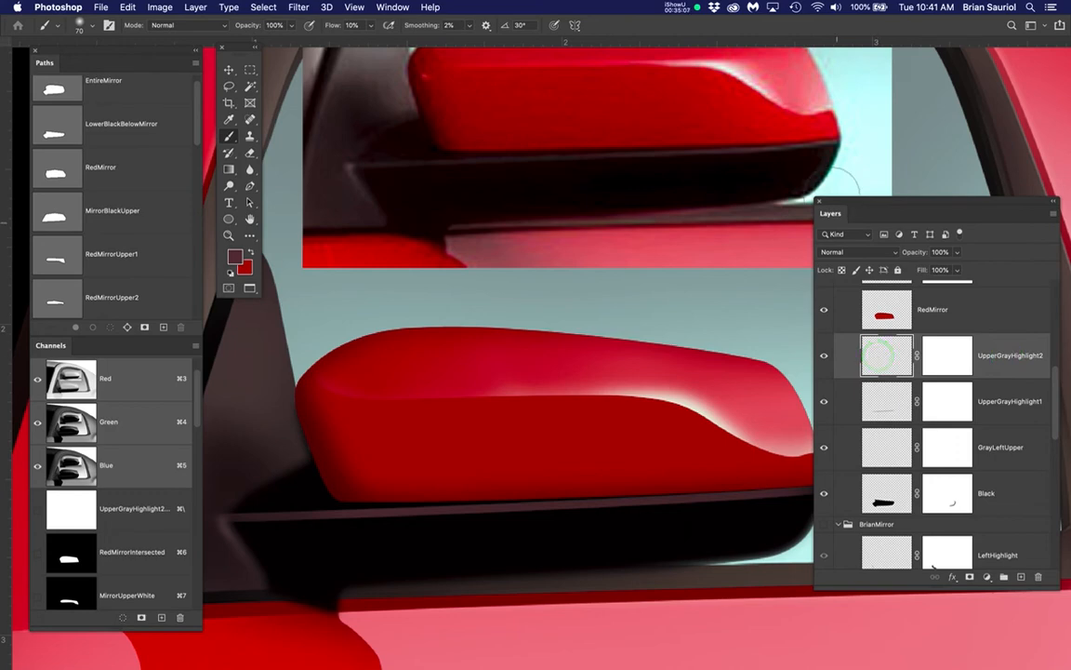
Show the hidden strip selection's edges along the black base's upper highlight
{"action": "key", "text": "space"}
{"action": "left_click", "coordinate": [745, 502]}
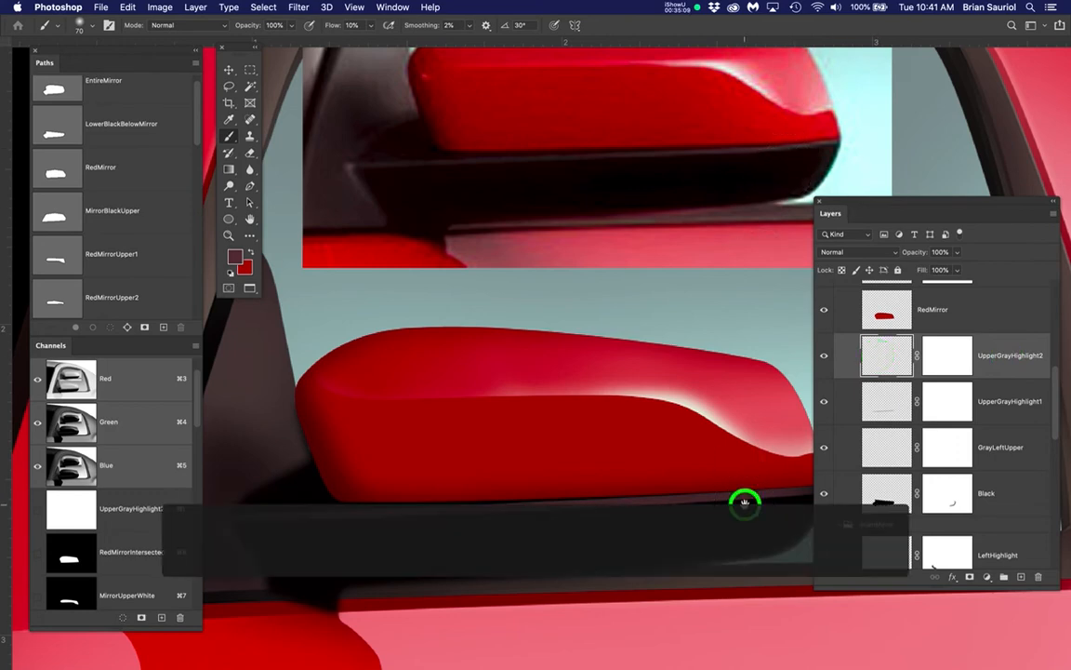
{"action": "left_click_drag", "start_coordinate": [745, 502], "coordinate": [588, 472]}
{"action": "left_click", "coordinate": [589, 469], "text": "super"}
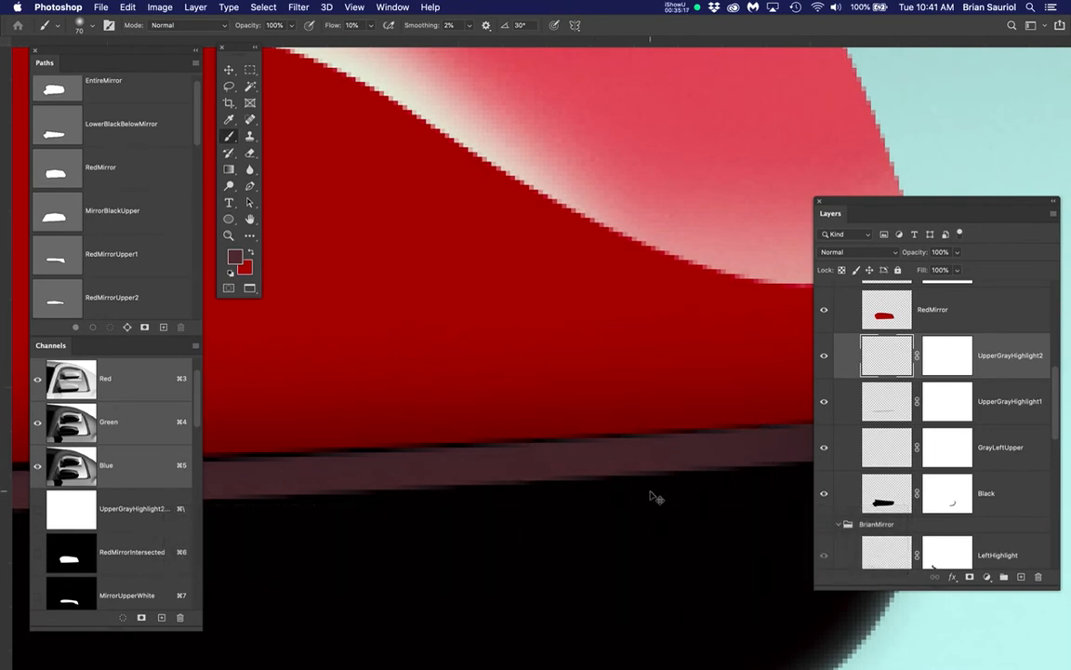
{"action": "key", "text": "super+h"}
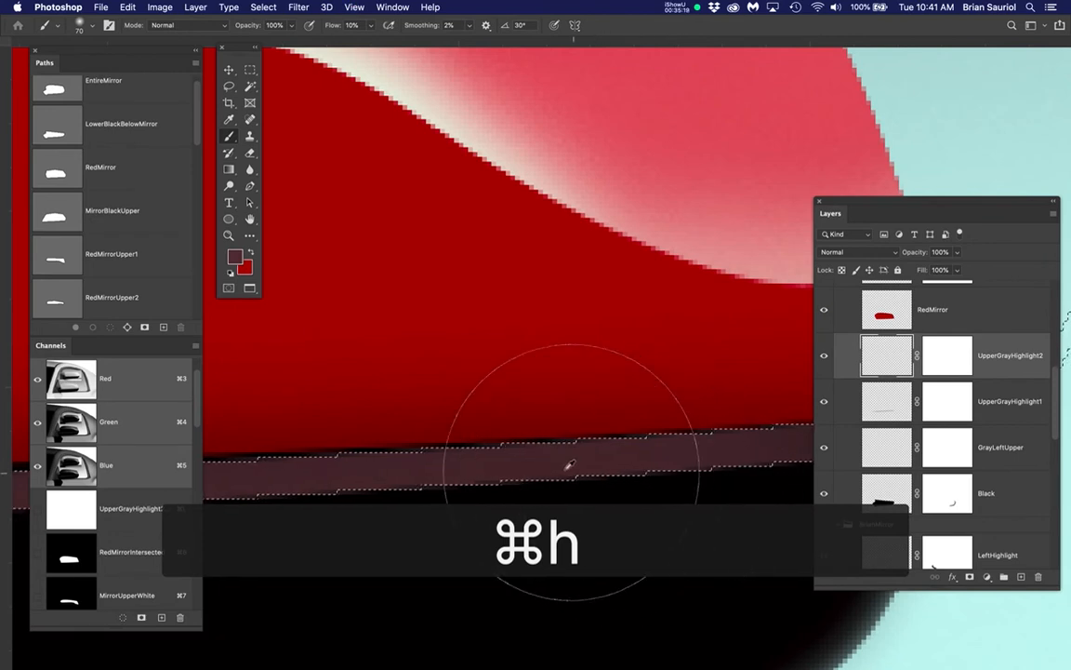
Contract the strip selection by 2 pixels
{"action": "scroll", "coordinate": [565, 464], "scroll_direction": "down", "scroll_amount": 3}
{"action": "scroll", "coordinate": [565, 462], "scroll_direction": "down", "scroll_amount": 2}
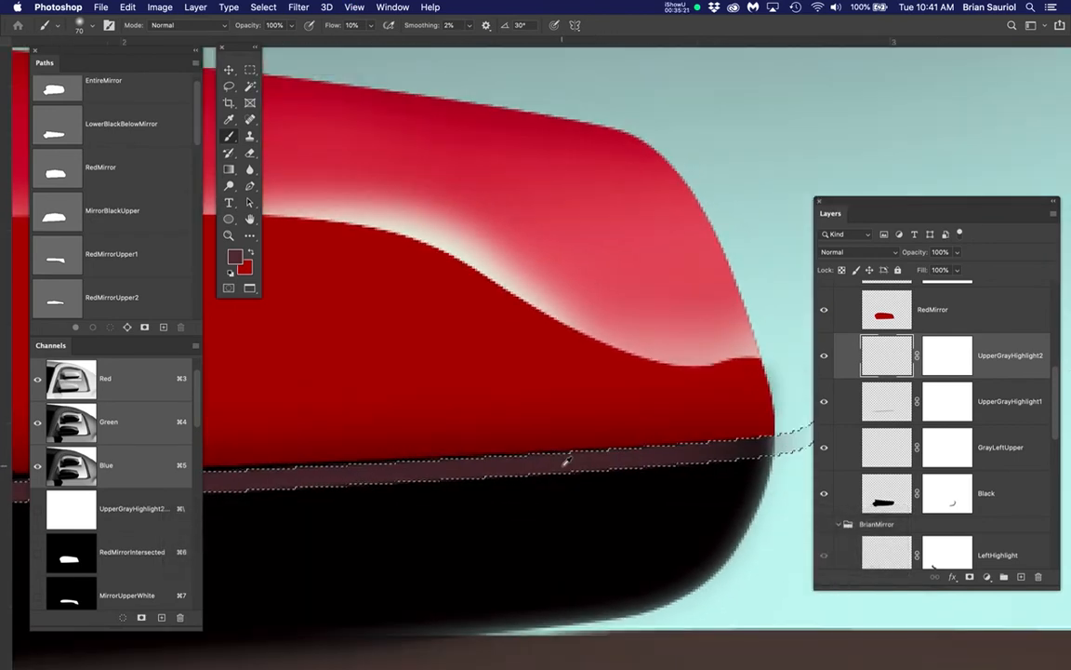
{"action": "scroll", "coordinate": [566, 461], "scroll_direction": "up", "scroll_amount": 2}
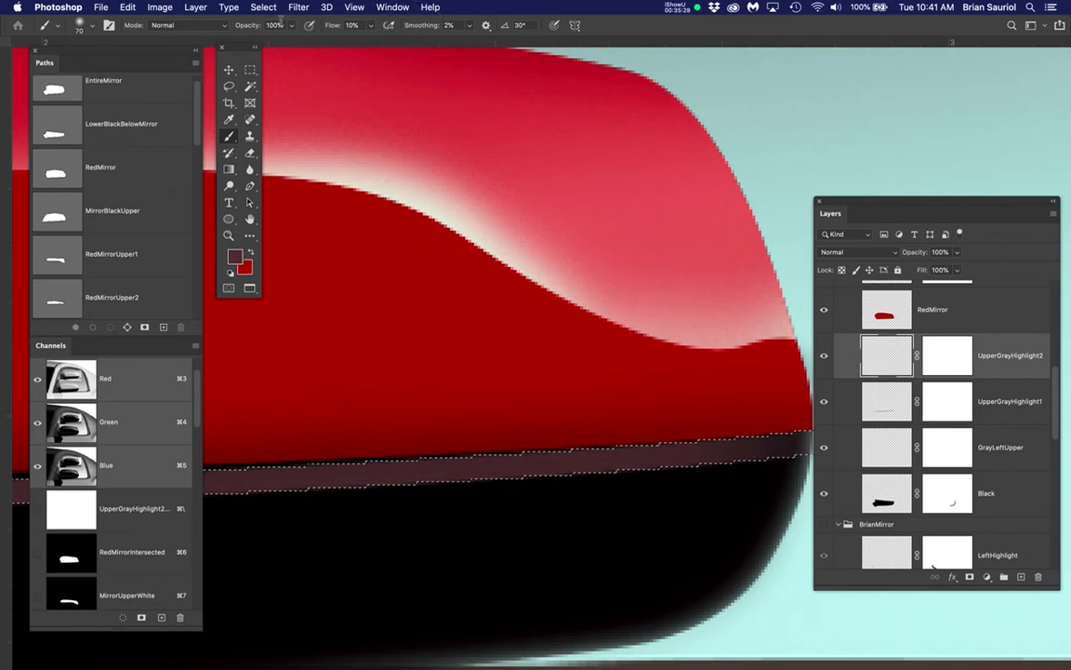
{"action": "left_click", "coordinate": [263, 6]}
{"action": "mouse_move", "coordinate": [382, 192]}
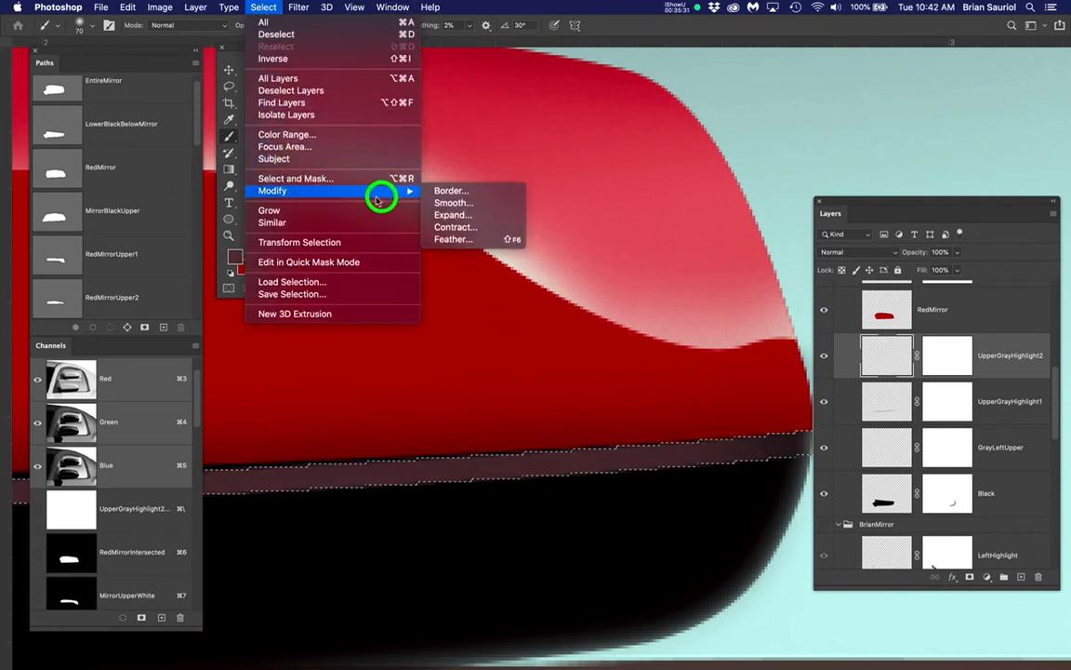
{"action": "left_click", "coordinate": [454, 229]}
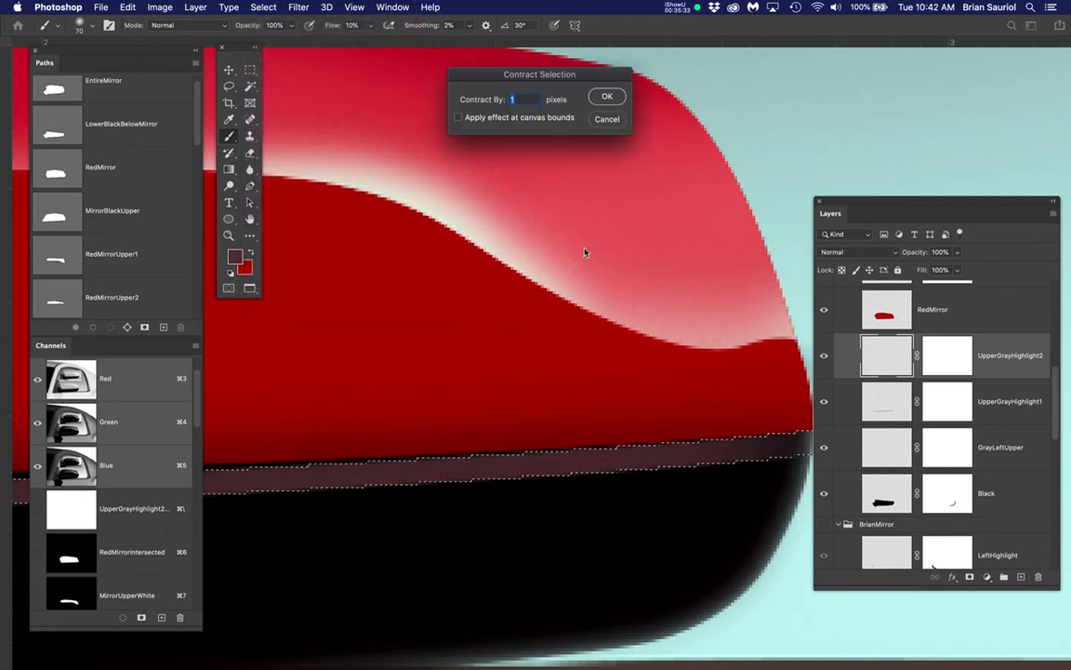
{"action": "type", "text": "2"}
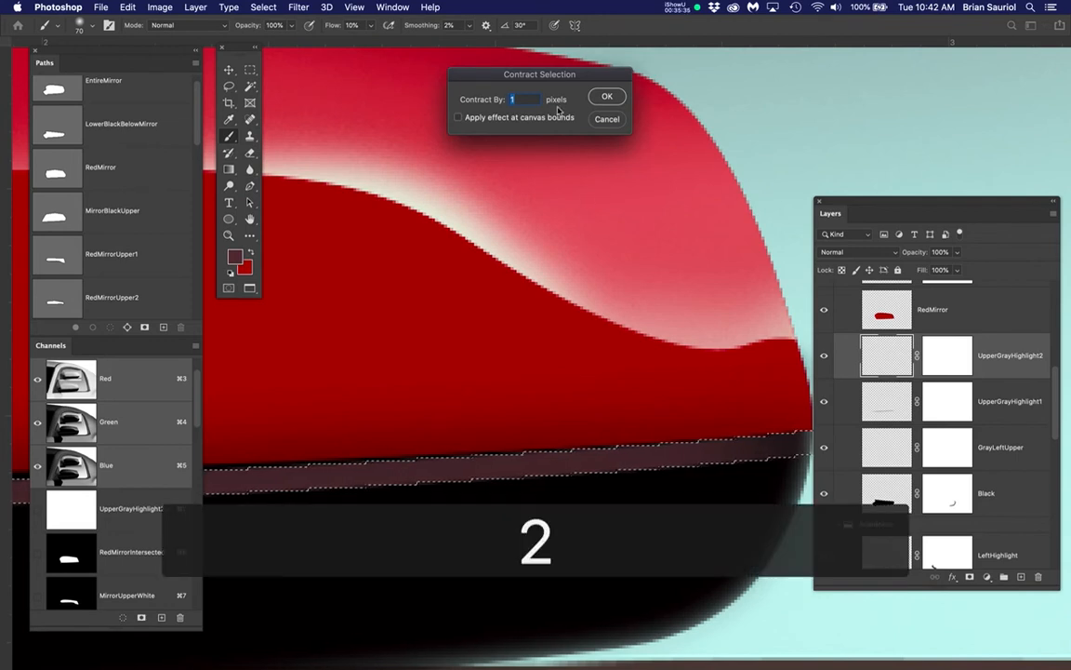
{"action": "left_click", "coordinate": [607, 96]}
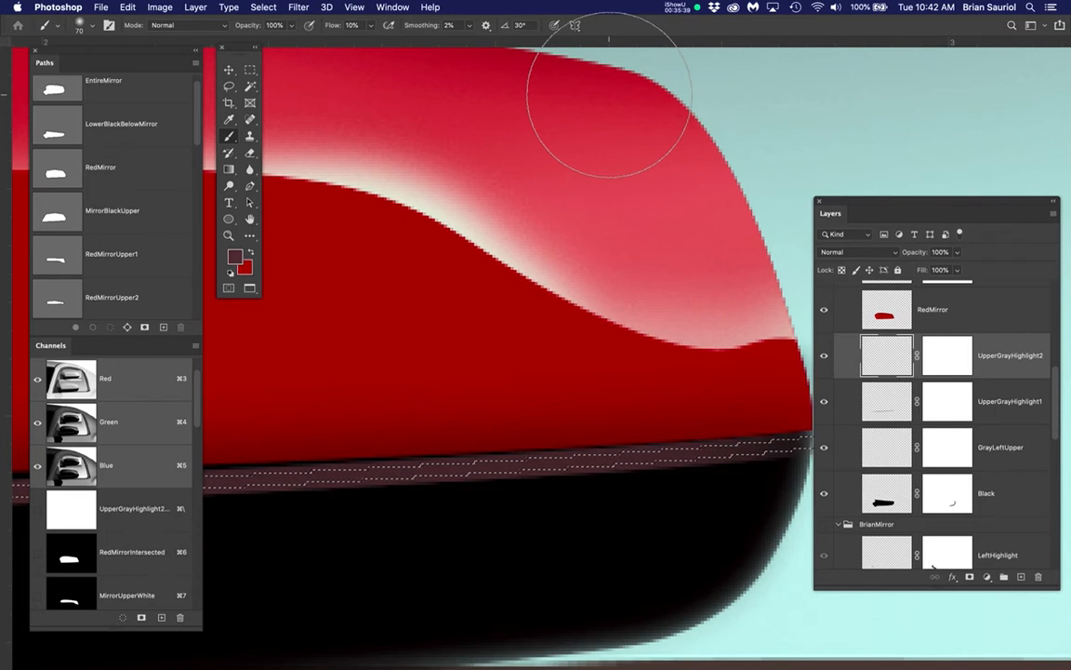
Lighten the foreground color to #aa7a7e and return to the Brush tool
{"action": "left_click", "coordinate": [235, 257]}
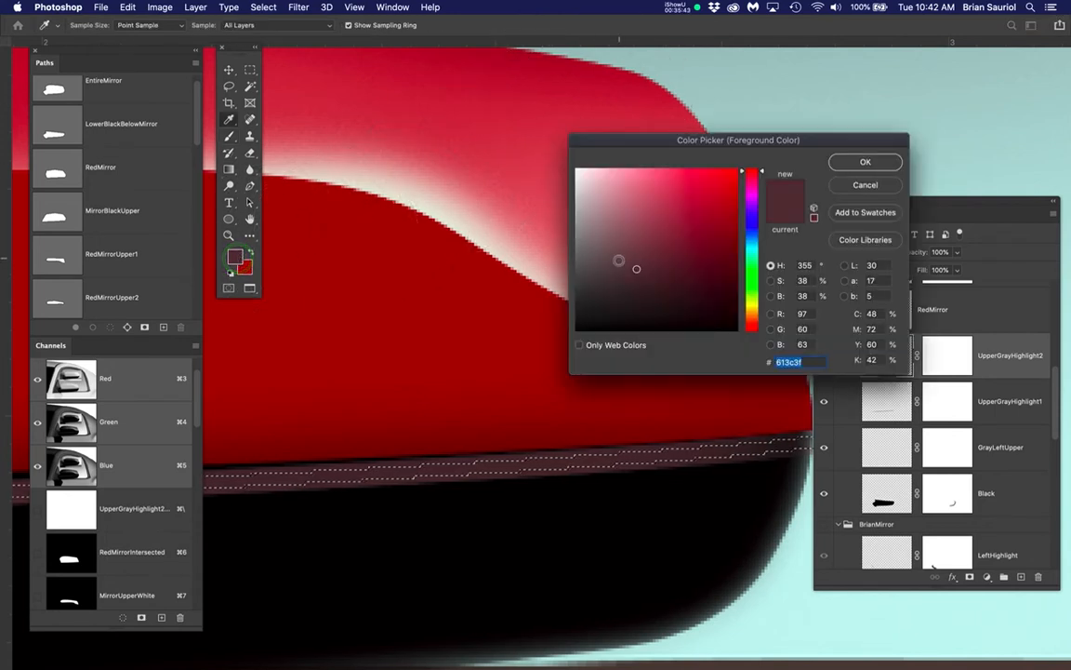
{"action": "left_click_drag", "start_coordinate": [635, 269], "coordinate": [622, 223]}
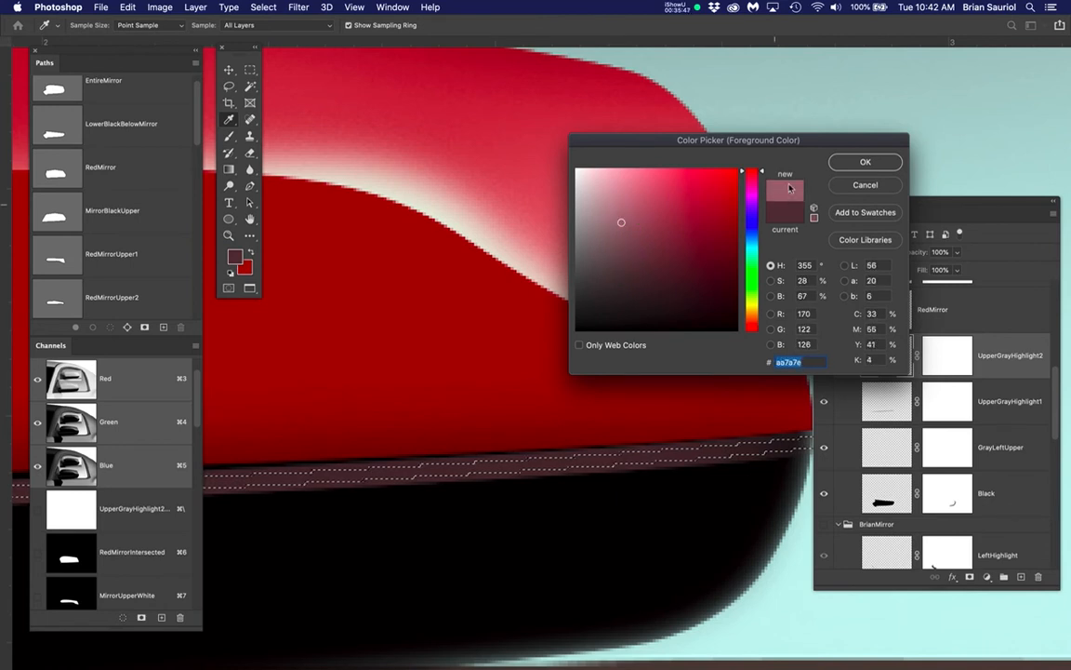
{"action": "left_click", "coordinate": [856, 164]}
{"action": "key", "text": "b"}
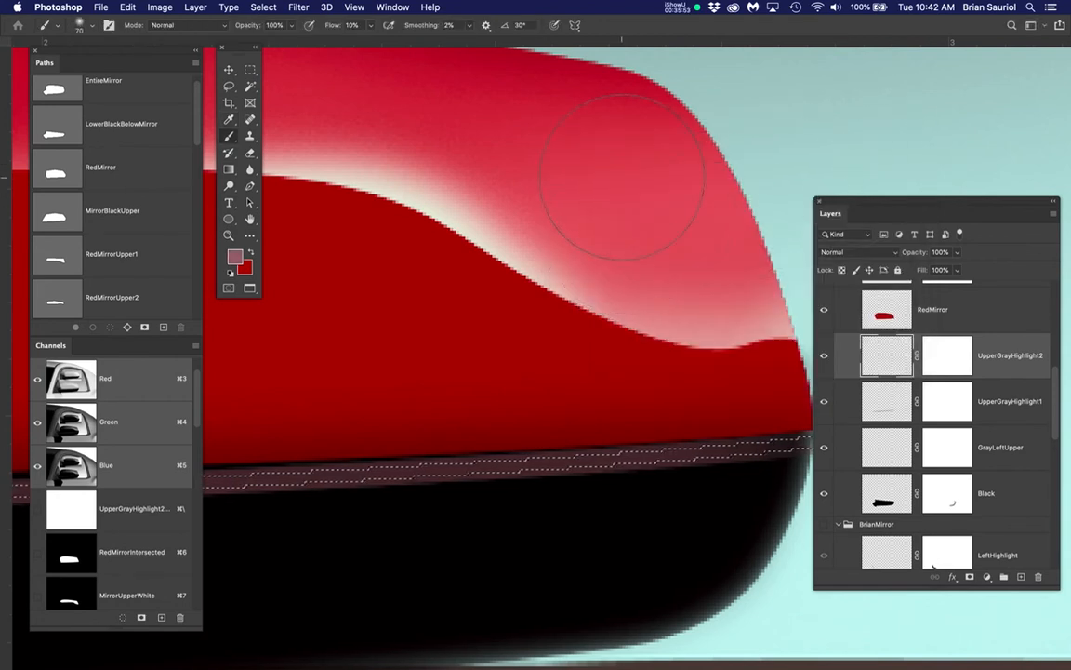
Hide the selection edges and brush the lighter highlight along the contracted strip, past the base's right end, on UpperGrayHighlight2
{"action": "key", "text": "super+h"}
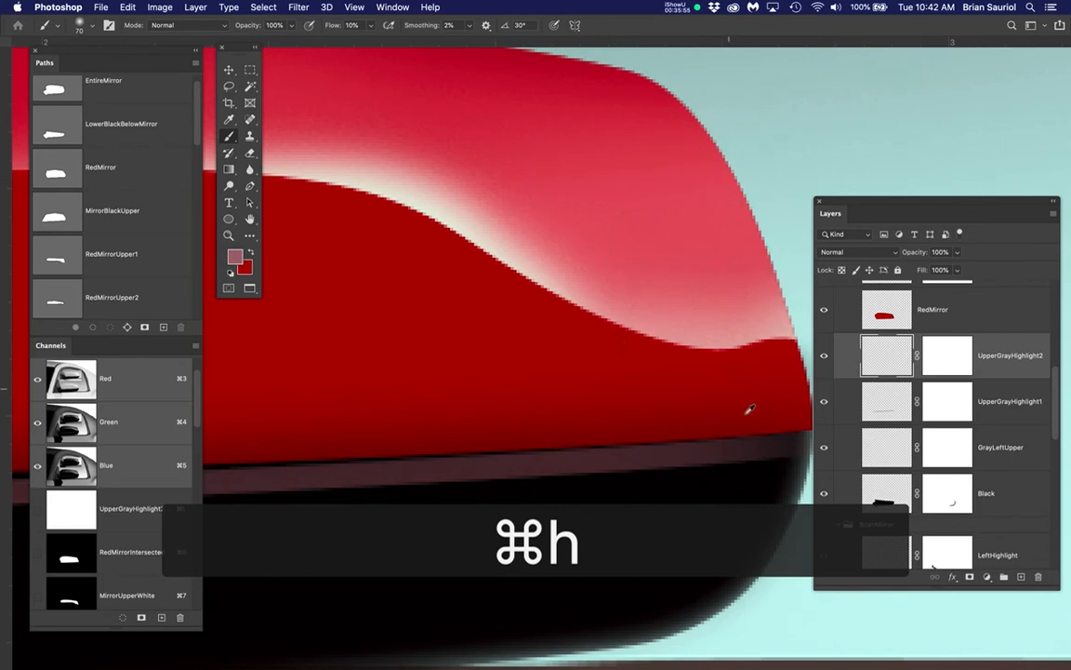
{"action": "scroll", "coordinate": [750, 409], "scroll_direction": "down", "scroll_amount": 5}
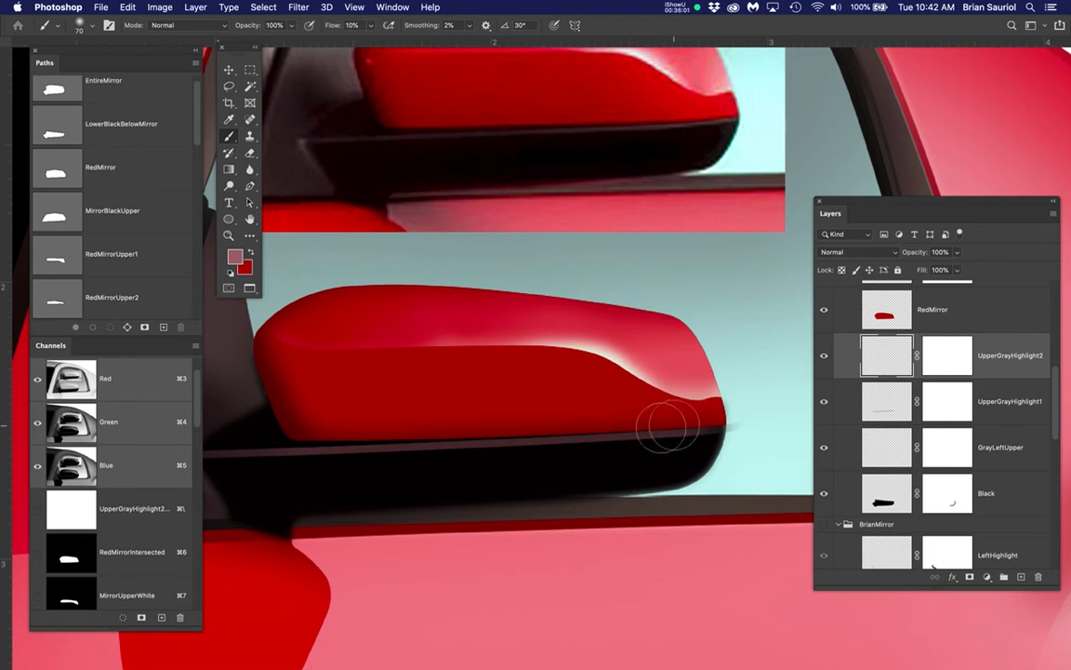
{"action": "mouse_move", "coordinate": [668, 426]}
{"action": "left_mouse_down"}
{"action": "mouse_move", "coordinate": [582, 438]}
{"action": "mouse_move", "coordinate": [728, 425]}
{"action": "mouse_move", "coordinate": [571, 436]}
{"action": "mouse_move", "coordinate": [751, 424]}
{"action": "mouse_move", "coordinate": [703, 423]}
{"action": "mouse_move", "coordinate": [713, 437]}
{"action": "mouse_move", "coordinate": [676, 449]}
{"action": "mouse_move", "coordinate": [708, 428]}
{"action": "mouse_move", "coordinate": [476, 433]}
{"action": "left_mouse_up"}
{"action": "left_click_drag", "start_coordinate": [769, 422], "coordinate": [741, 430]}
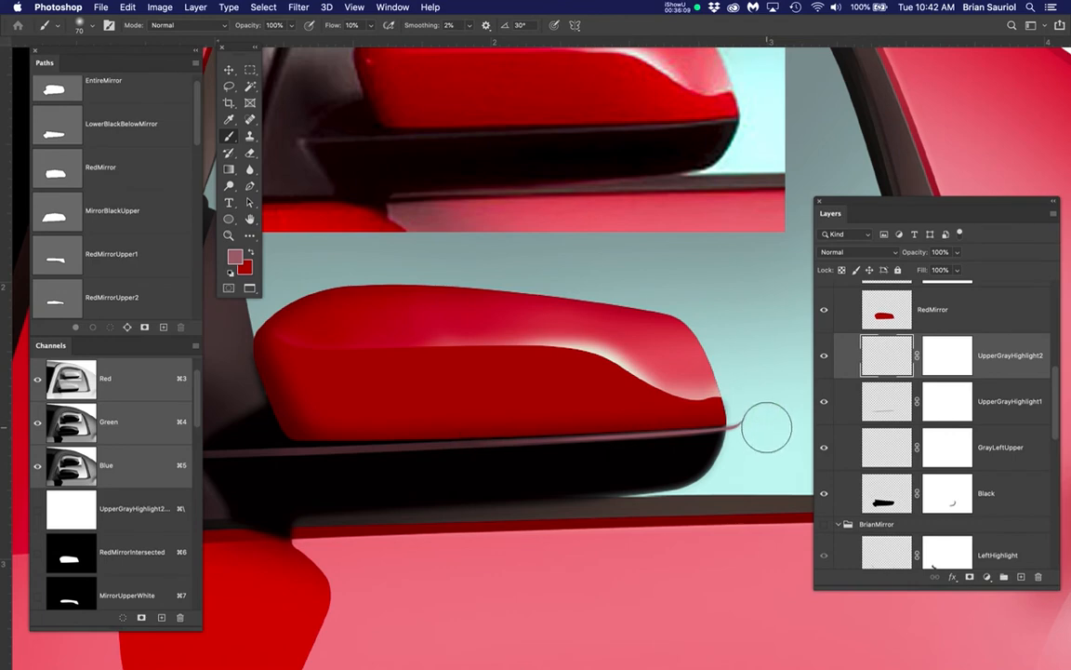
{"action": "scroll", "coordinate": [742, 427], "scroll_direction": "up", "scroll_amount": 5}
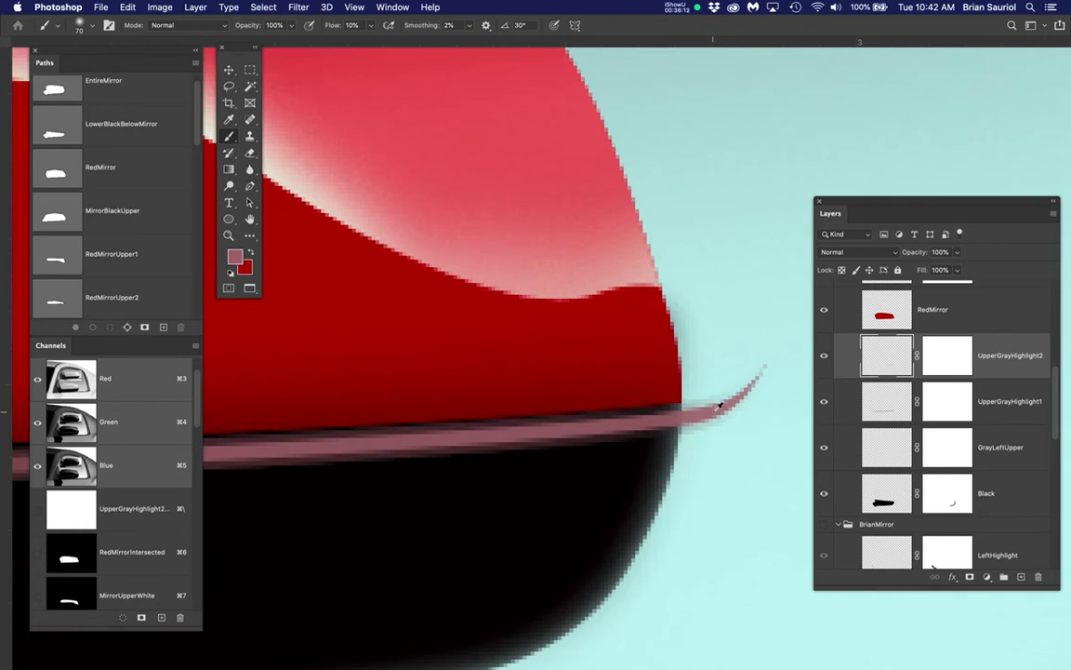
{"action": "scroll", "coordinate": [718, 405], "scroll_direction": "down", "scroll_amount": 5}
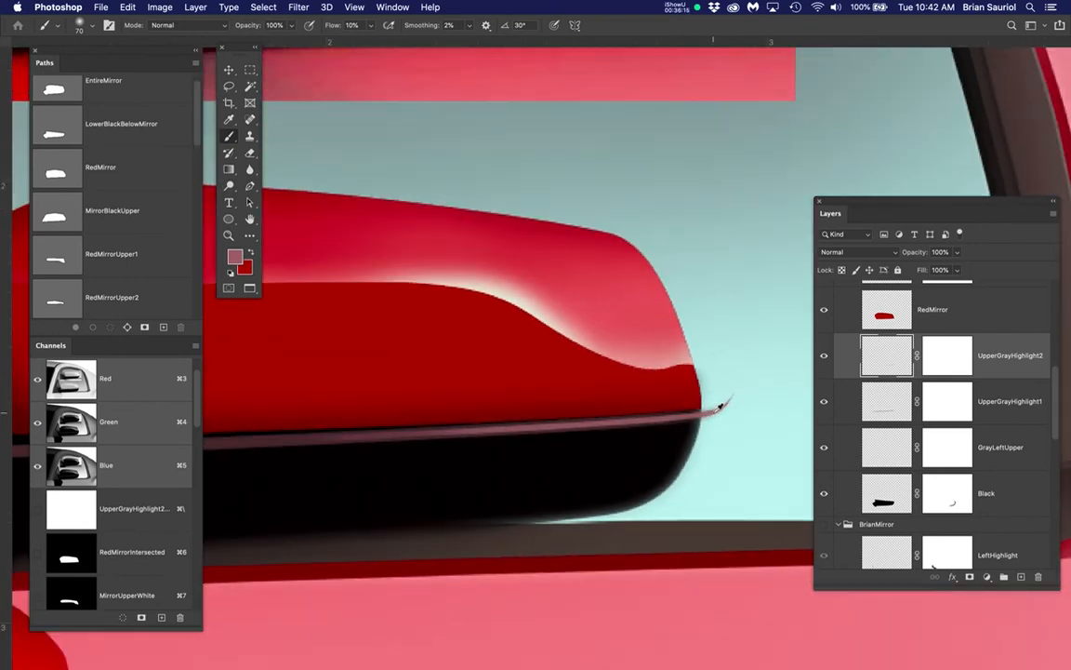
{"action": "scroll", "coordinate": [718, 405], "scroll_direction": "down", "scroll_amount": 2}
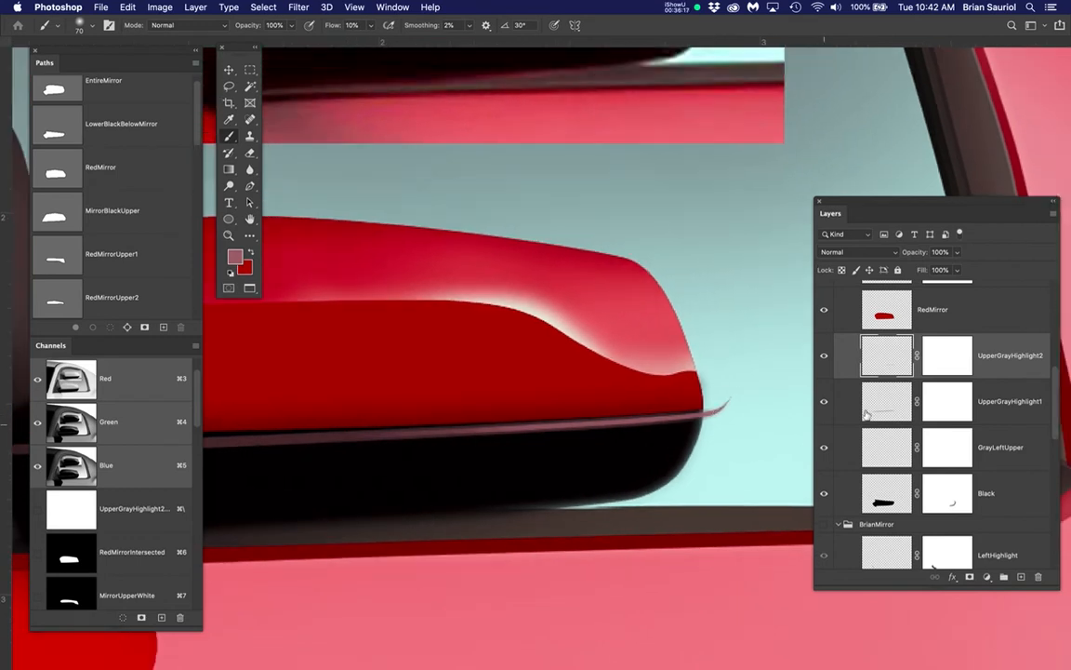
Hide the UpperGrayHighlight2 layer and clear the strip selection
{"action": "left_click", "coordinate": [824, 358]}
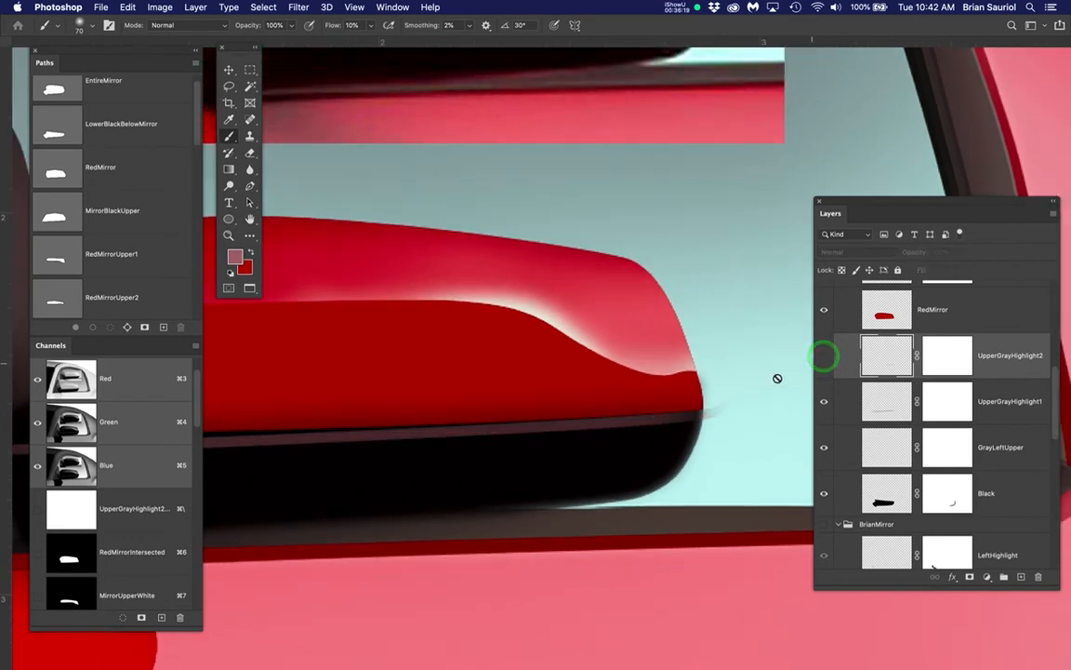
{"action": "left_click_drag", "start_coordinate": [489, 455], "coordinate": [605, 397]}
{"action": "key", "text": "super+d"}
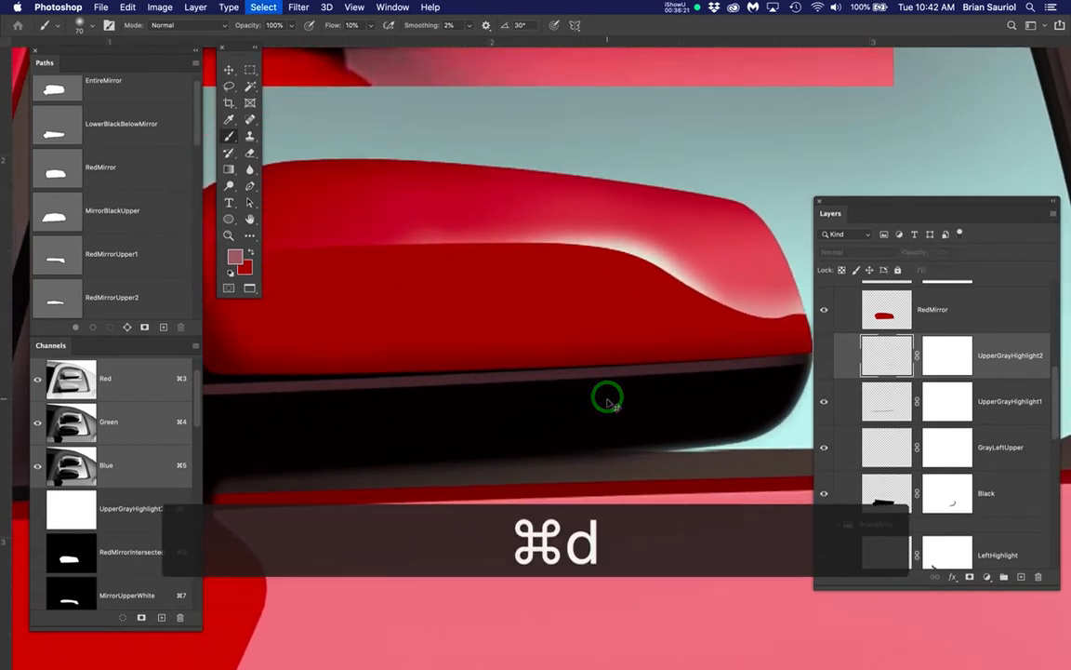
Target the pixels of UpperGrayHighlight1 and toggle its visibility to compare the base with and without the wider highlight
{"action": "left_click", "coordinate": [883, 409]}
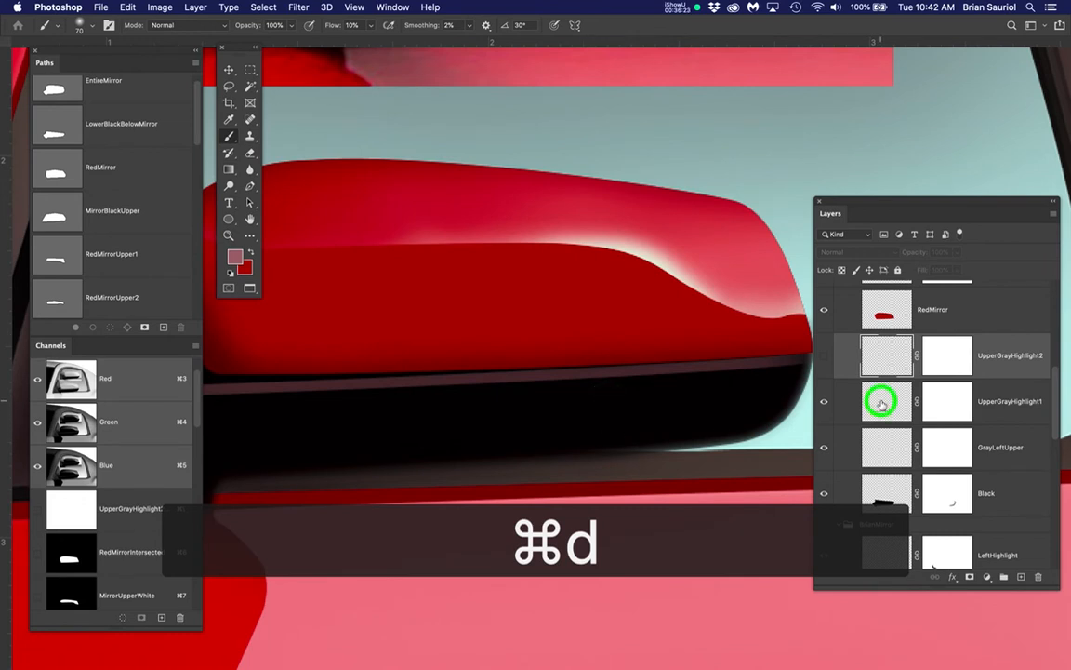
{"action": "left_click", "coordinate": [824, 402]}
{"action": "left_click", "coordinate": [824, 402]}
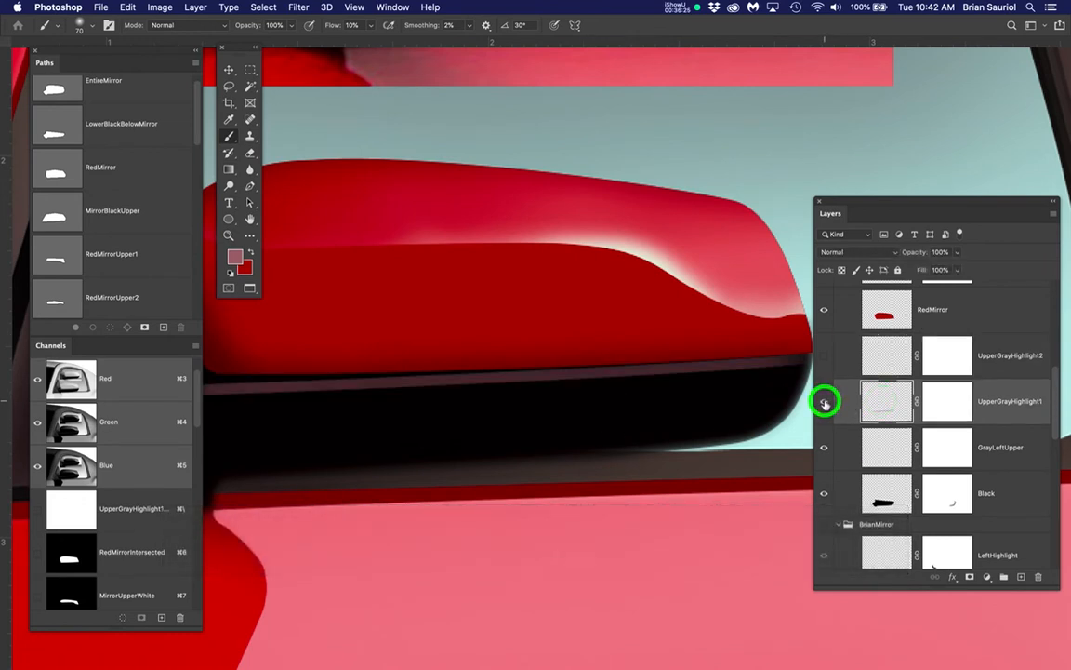
{"action": "left_click", "coordinate": [824, 402]}
{"action": "left_click", "coordinate": [824, 402]}
Soften the UpperGrayHighlight1 strip using Gaussian Blur with a reduced radius, and check it against the reference mirror
{"action": "key", "text": "space"}
{"action": "mouse_move", "coordinate": [531, 236]}
{"action": "left_mouse_down"}
{"action": "mouse_move", "coordinate": [498, 399]}
{"action": "mouse_move", "coordinate": [517, 355]}
{"action": "left_mouse_up"}
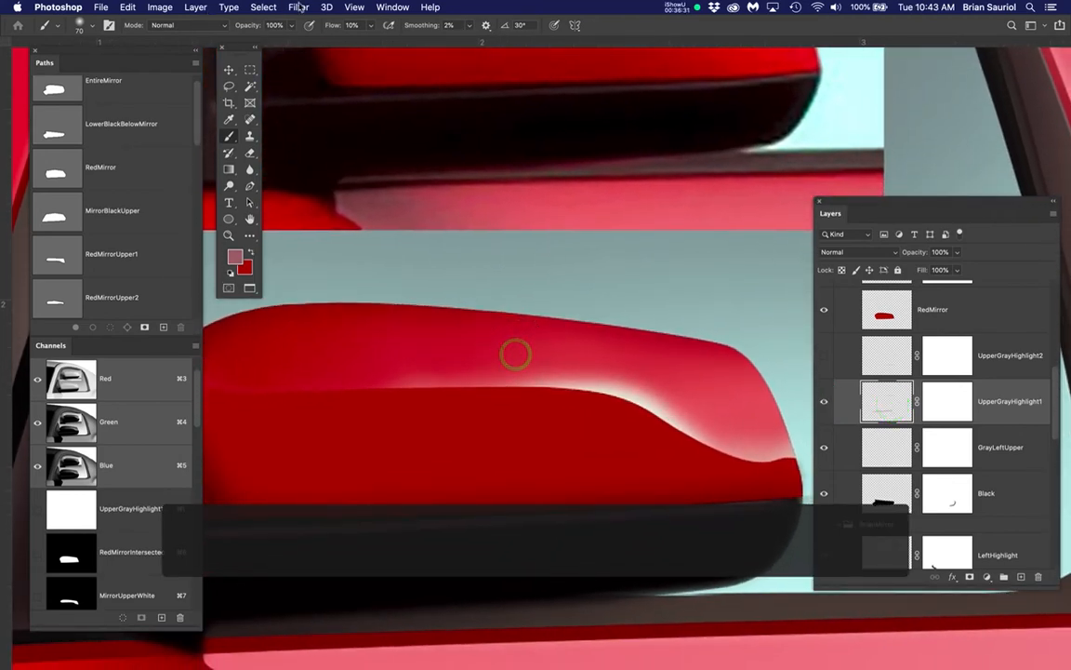
{"action": "left_click", "coordinate": [298, 8]}
{"action": "mouse_move", "coordinate": [382, 162]}
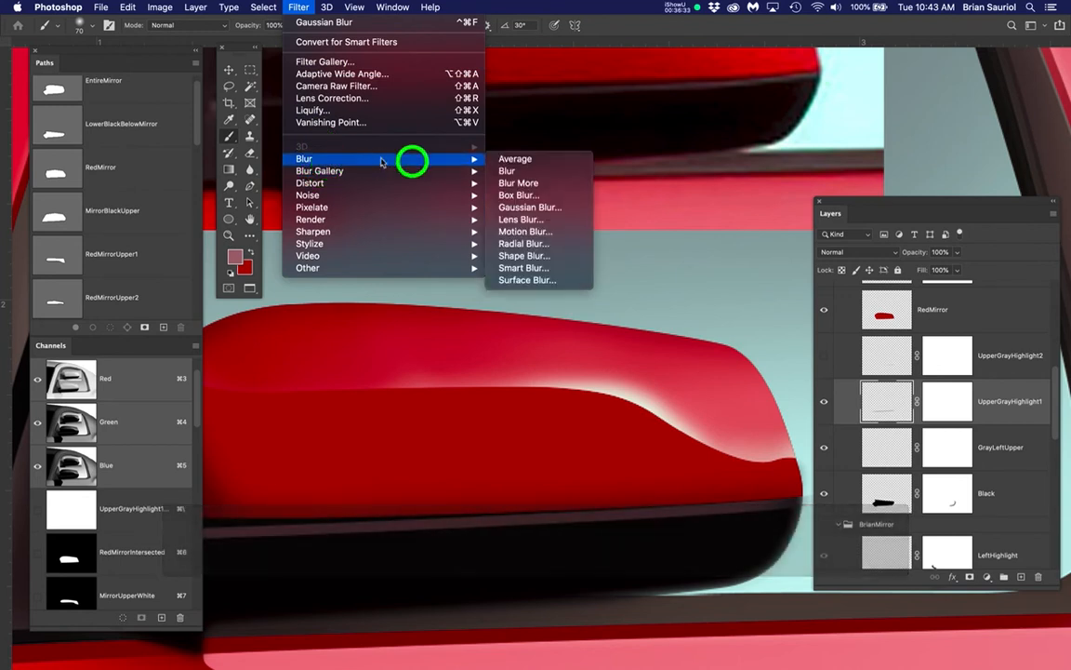
{"action": "left_click", "coordinate": [529, 206]}
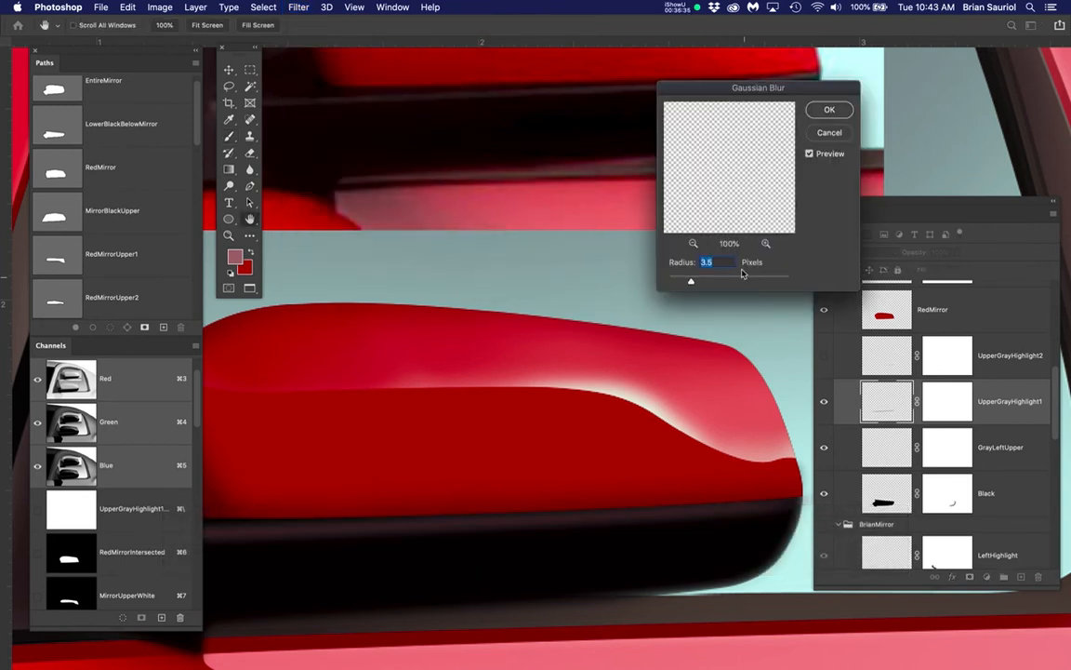
{"action": "left_click_drag", "start_coordinate": [691, 286], "coordinate": [684, 282]}
{"action": "left_click", "coordinate": [830, 112]}
{"action": "key", "text": "b"}
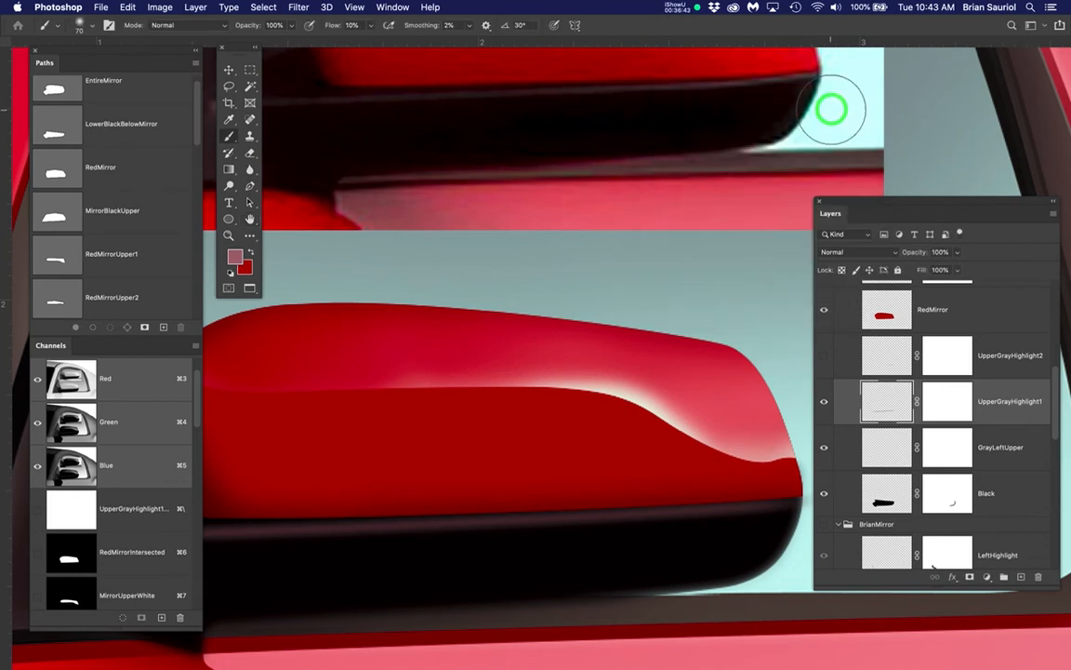
{"action": "left_click_drag", "start_coordinate": [426, 459], "coordinate": [445, 435]}
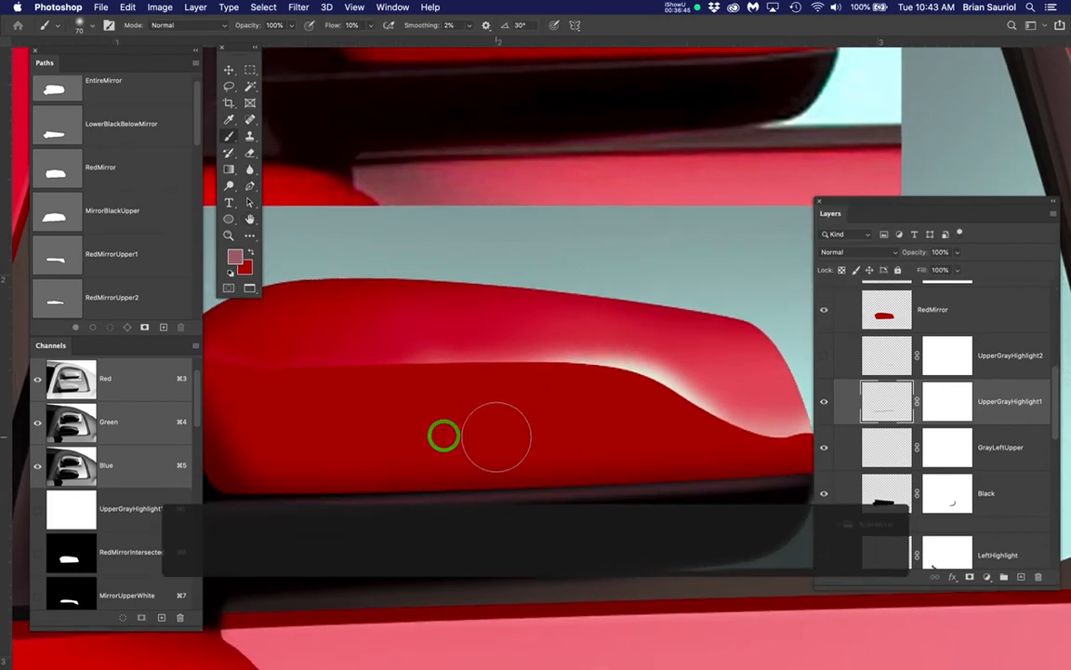
{"action": "scroll", "coordinate": [500, 434], "scroll_direction": "down", "scroll_amount": 3}
{"action": "scroll", "coordinate": [499, 434], "scroll_direction": "down", "scroll_amount": 2}
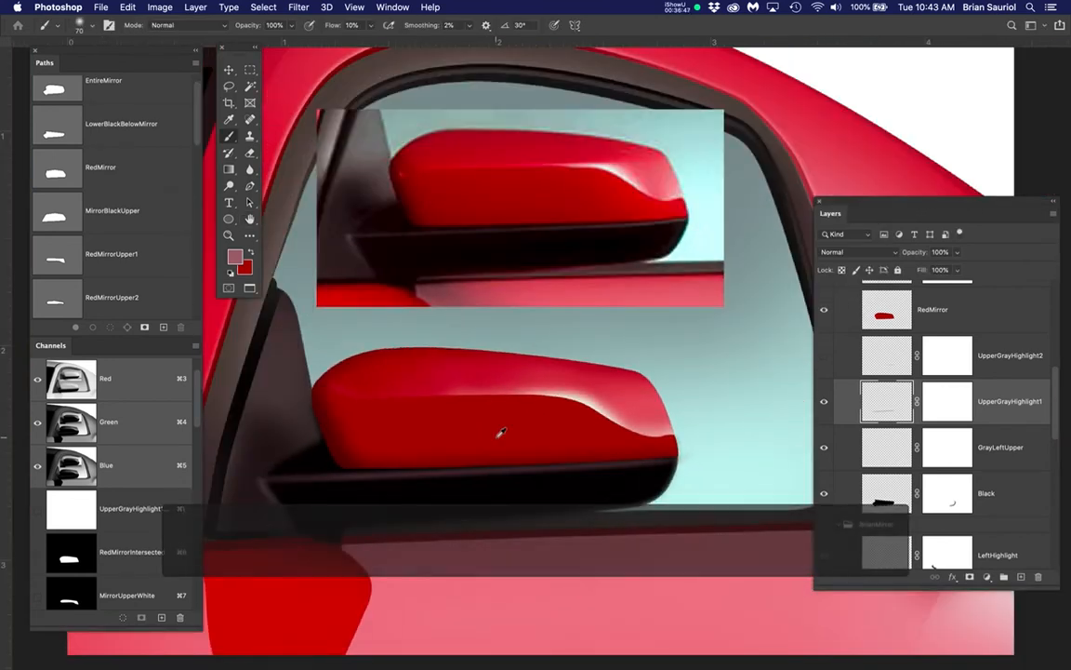
{"action": "scroll", "coordinate": [693, 479], "scroll_direction": "up", "scroll_amount": 5}
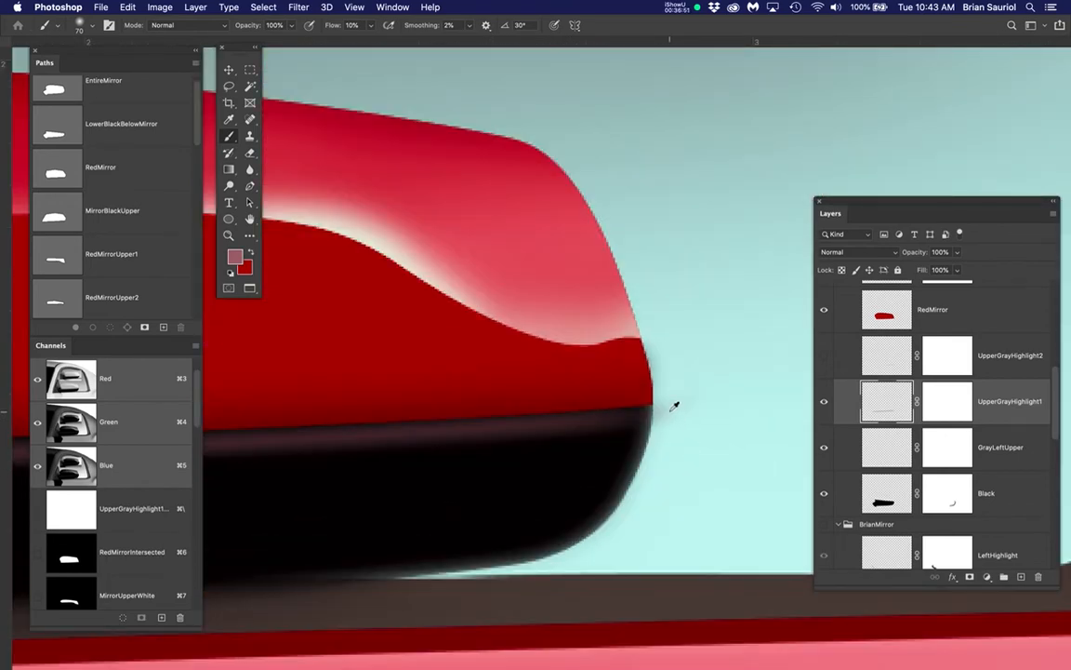
Paint black on the UpperGrayHighlight1 layer mask to hide the highlight spilling past the black base's right end
{"action": "left_click", "coordinate": [949, 406]}
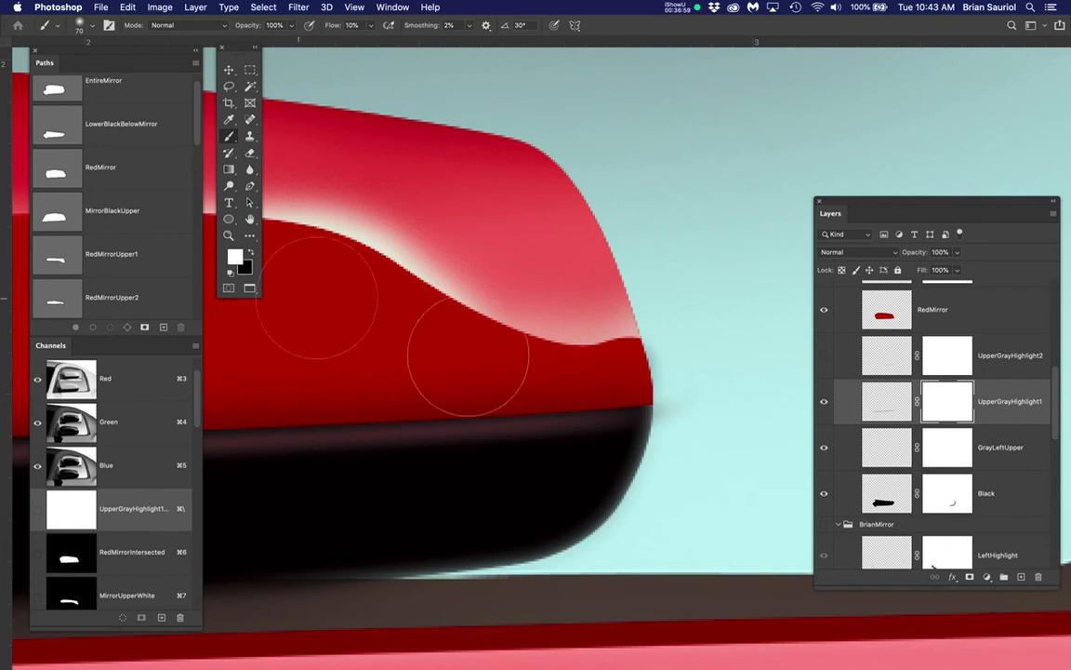
{"action": "key", "text": "x"}
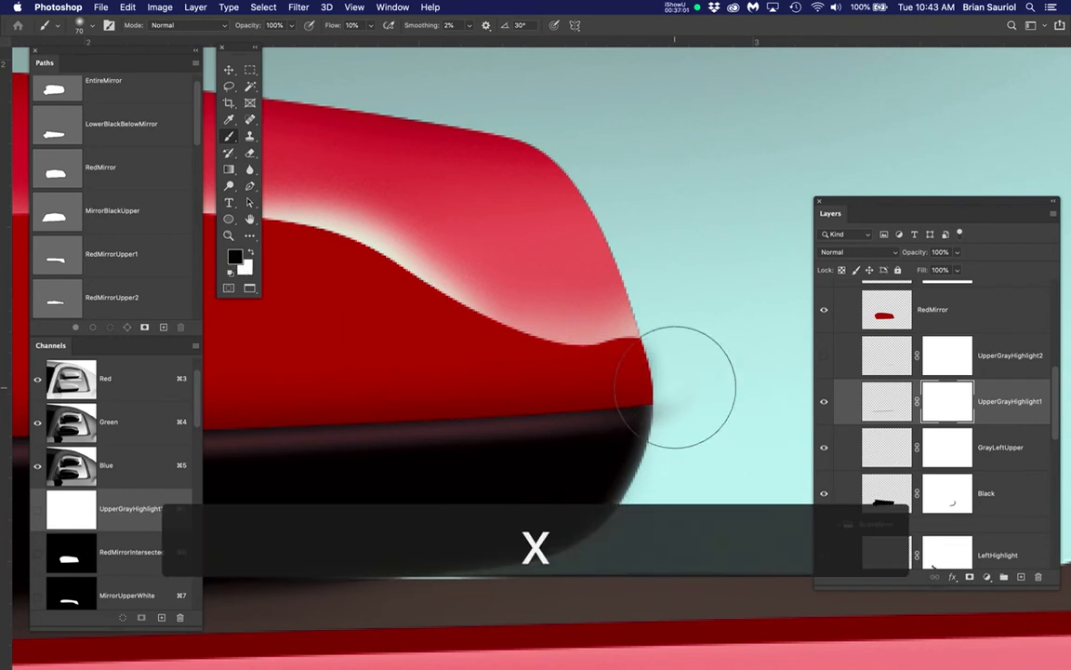
{"action": "mouse_move", "coordinate": [694, 382]}
{"action": "left_mouse_down"}
{"action": "mouse_move", "coordinate": [690, 420]}
{"action": "mouse_move", "coordinate": [713, 387]}
{"action": "left_mouse_up"}
{"action": "mouse_move", "coordinate": [699, 442]}
{"action": "left_mouse_down"}
{"action": "mouse_move", "coordinate": [686, 432]}
{"action": "mouse_move", "coordinate": [724, 355]}
{"action": "mouse_move", "coordinate": [766, 320]}
{"action": "left_mouse_up"}
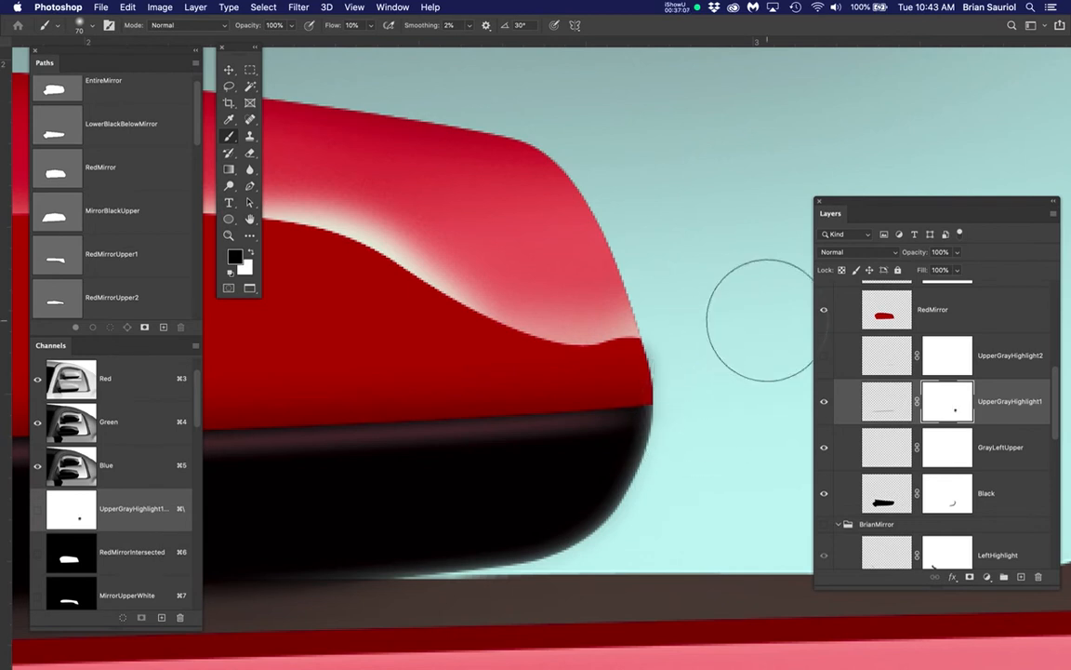
Show the UpperGrayHighlight2 layer and target its pixels instead of the UpperGrayHighlight1 mask
{"action": "scroll", "coordinate": [500, 410], "scroll_direction": "down", "scroll_amount": 3}
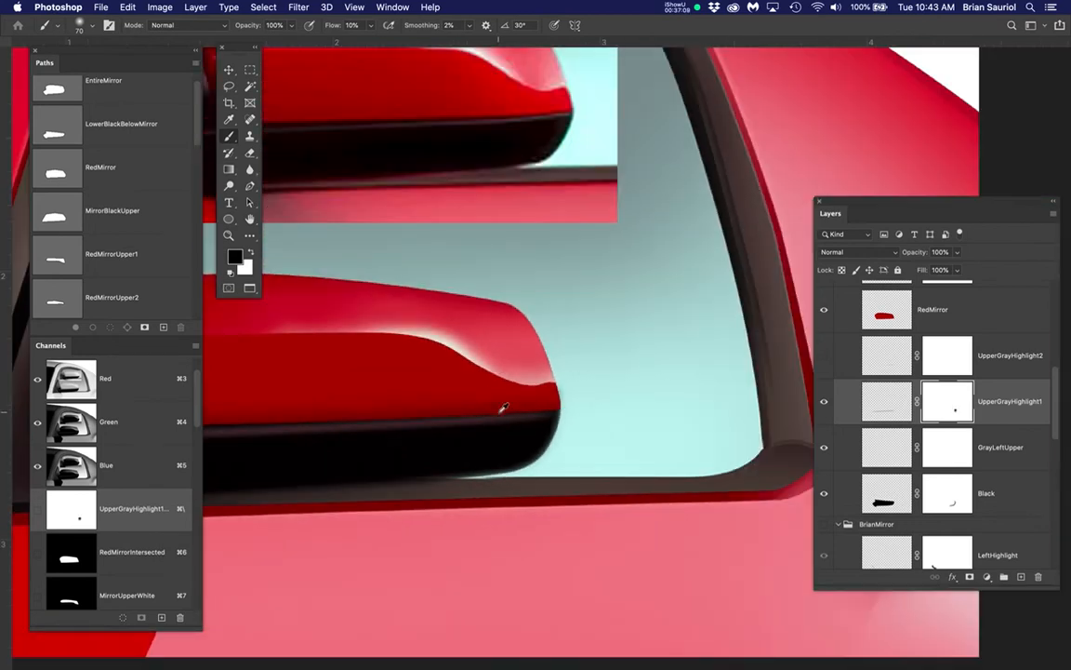
{"action": "left_click_drag", "start_coordinate": [519, 434], "coordinate": [641, 412]}
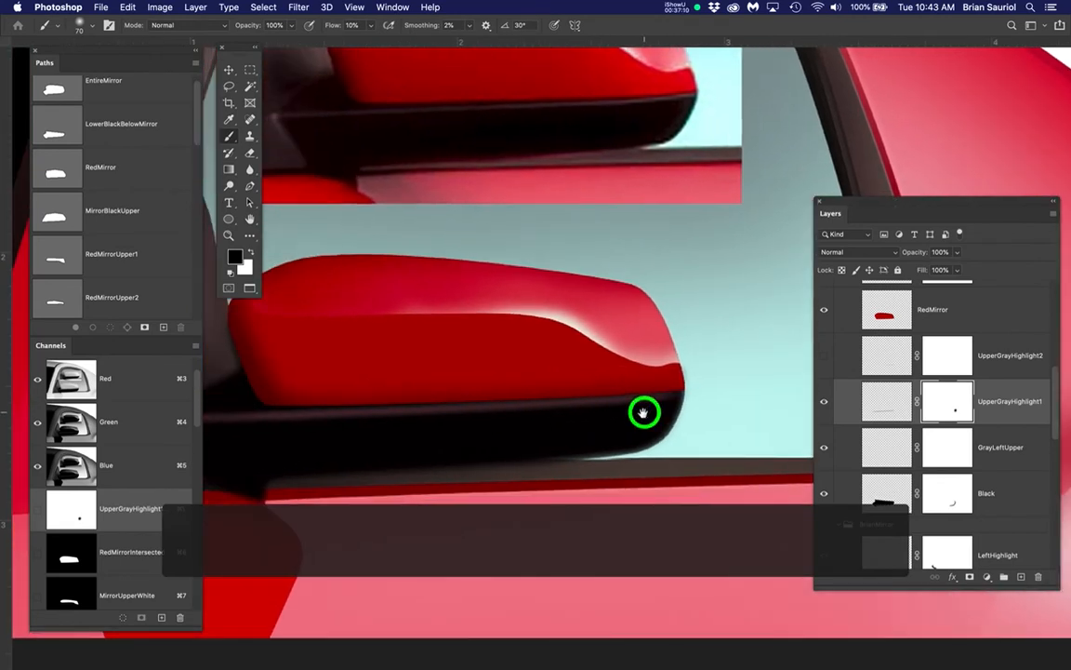
{"action": "left_click", "coordinate": [824, 355]}
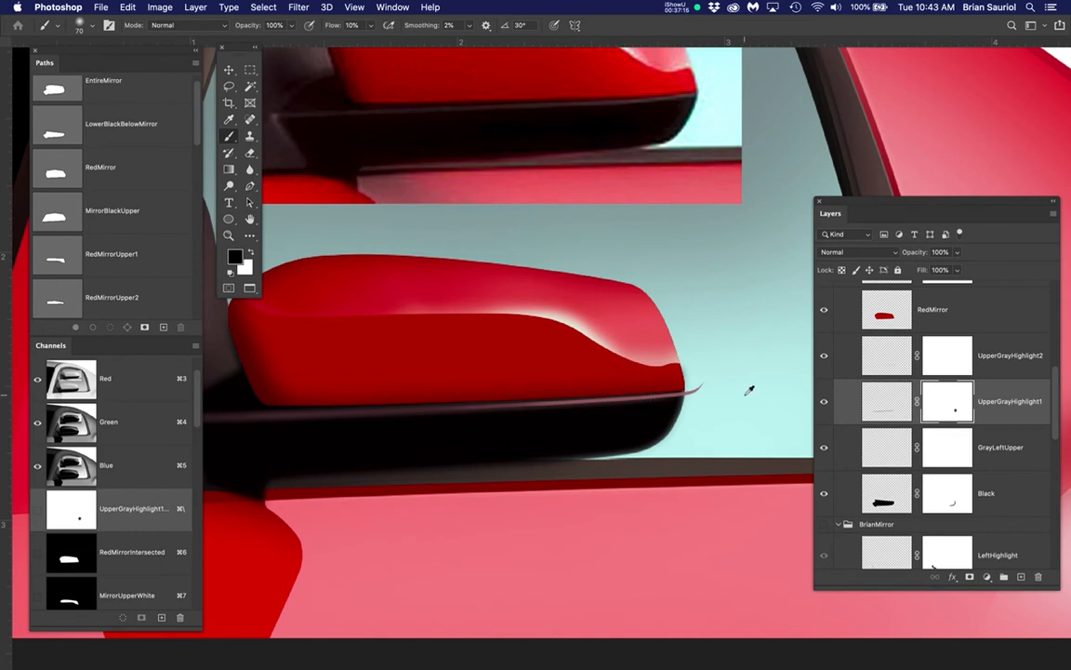
{"action": "scroll", "coordinate": [749, 391], "scroll_direction": "up", "scroll_amount": 1}
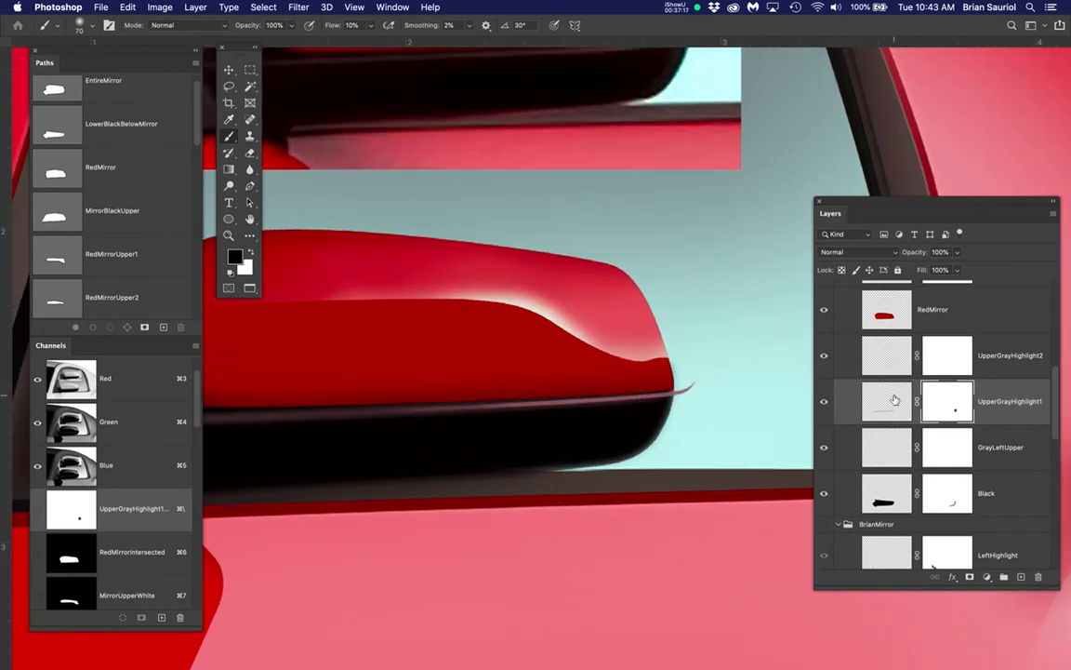
{"action": "left_click", "coordinate": [887, 356]}
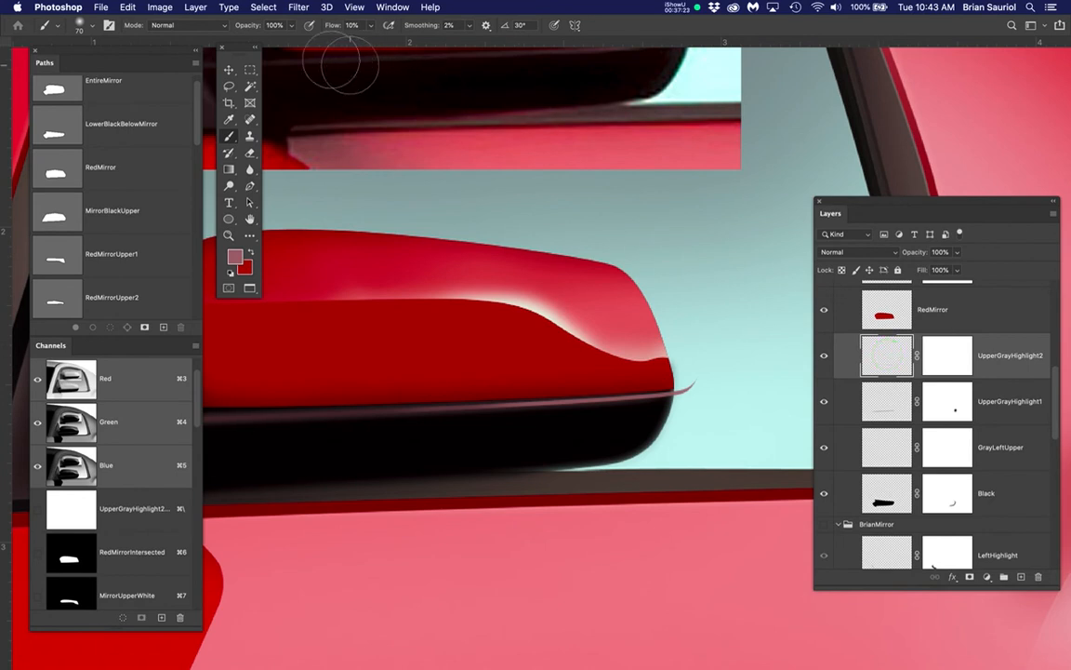
{"action": "left_click", "coordinate": [296, 8]}
{"action": "left_click", "coordinate": [307, 173]}
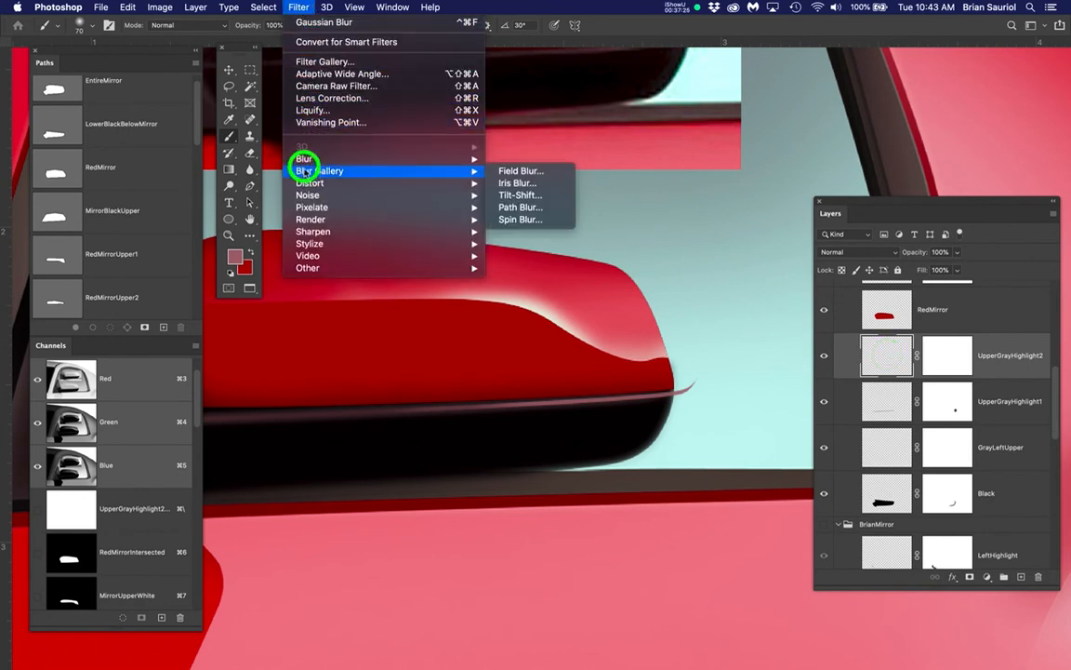
{"action": "left_click", "coordinate": [307, 160]}
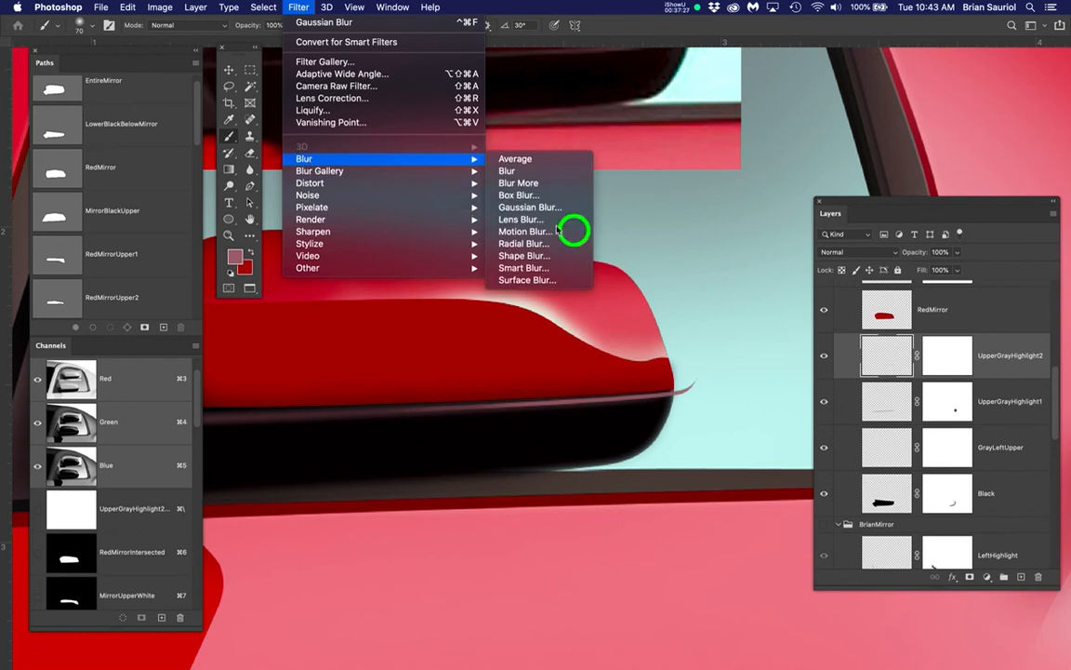
{"action": "left_click", "coordinate": [678, 251]}
Check for hidden selection edges and clear any active selection before filtering UpperGrayHighlight2
{"action": "key", "text": "super+h"}
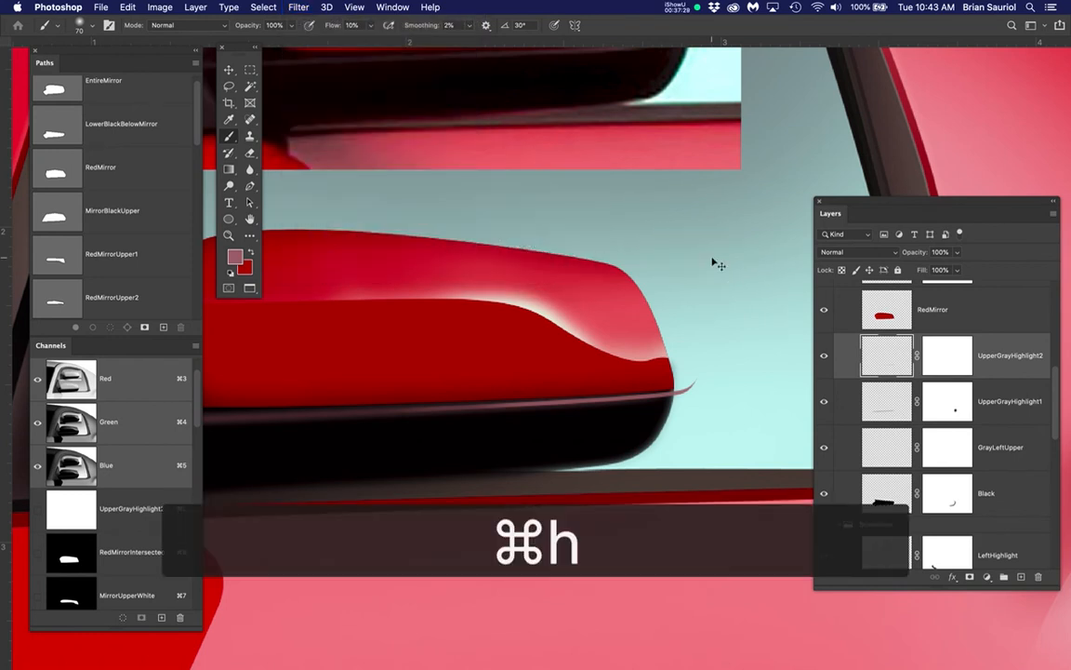
{"action": "key", "text": "super+h"}
{"action": "key", "text": "super+h"}
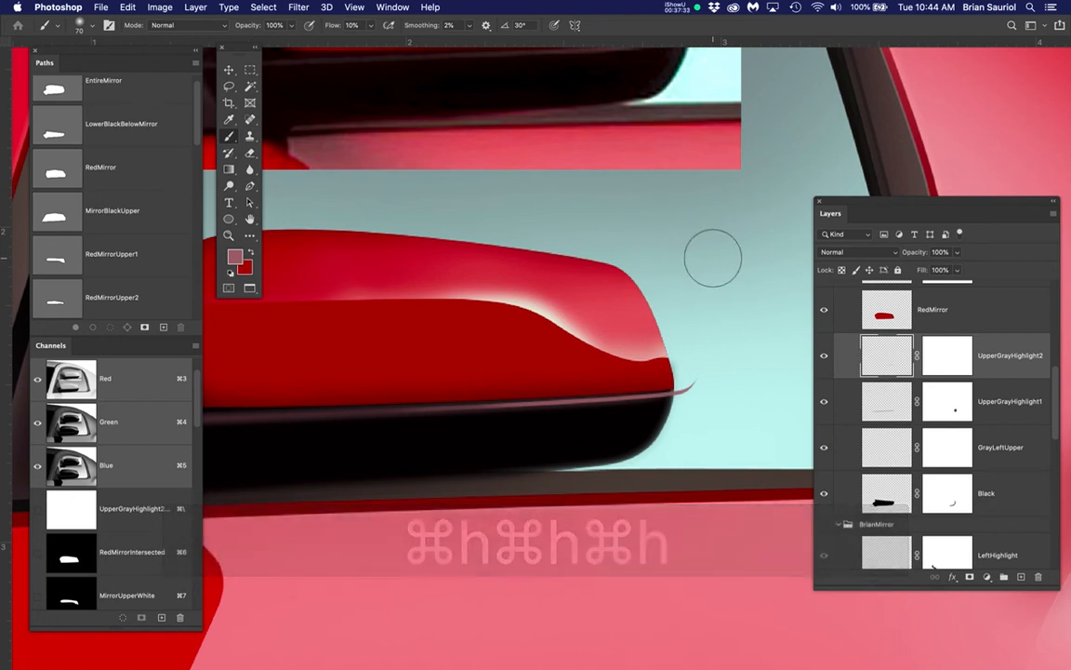
{"action": "key", "text": "super+d"}
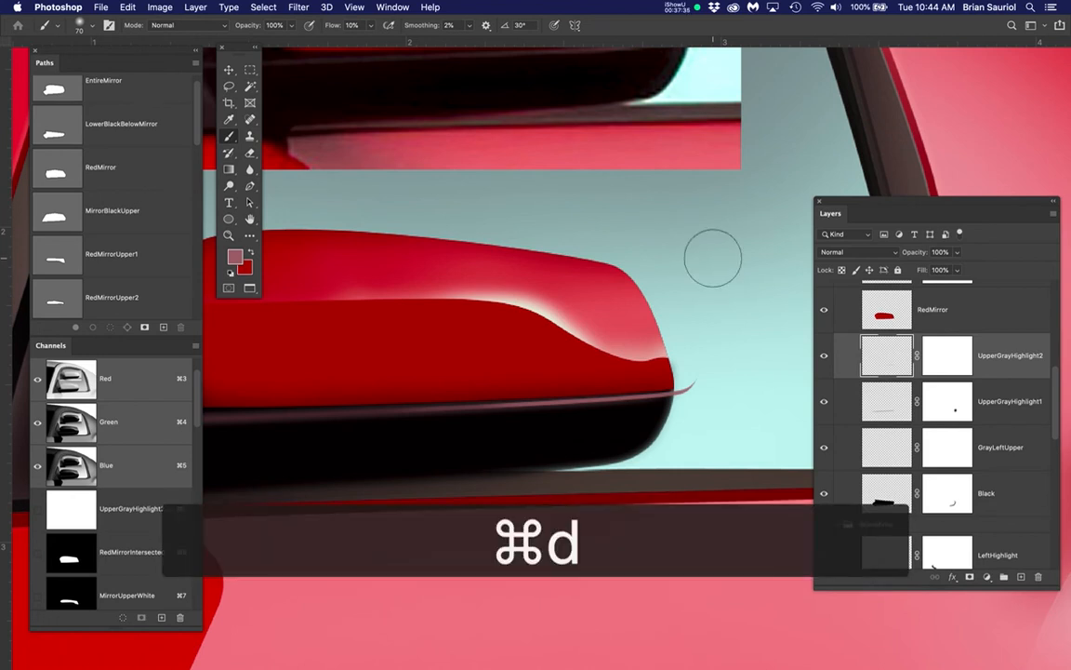
Soften the lighter highlight strip on UpperGrayHighlight2 using Gaussian Blur with a small radius
{"action": "left_click", "coordinate": [884, 354], "text": "super"}
{"action": "left_click_drag", "start_coordinate": [299, 7], "coordinate": [536, 207]}
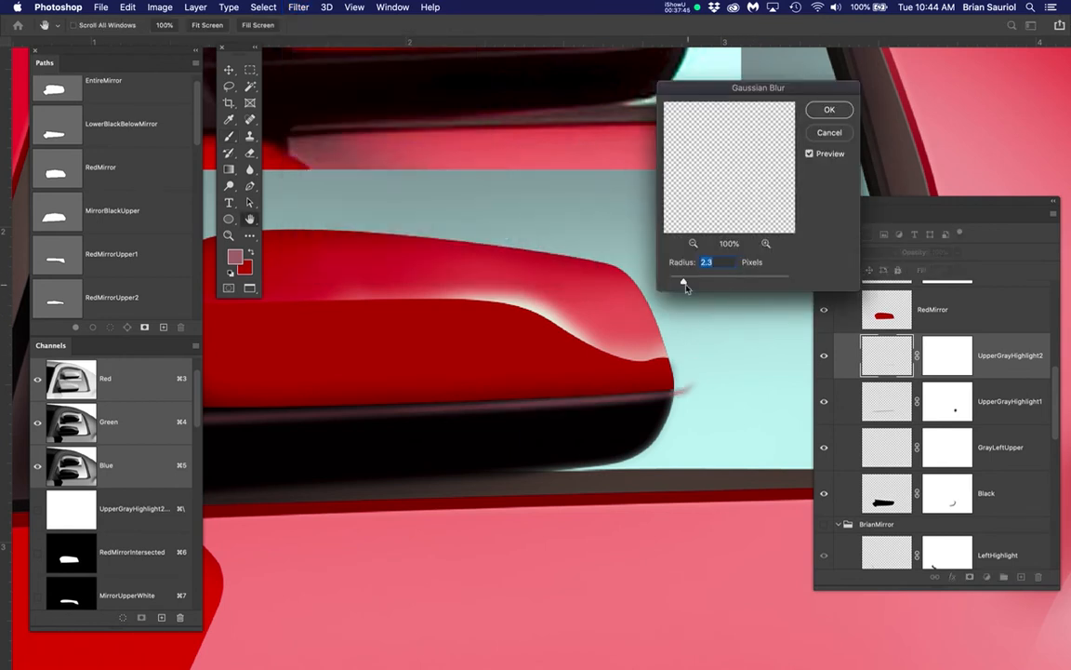
{"action": "left_click_drag", "start_coordinate": [684, 287], "coordinate": [680, 282]}
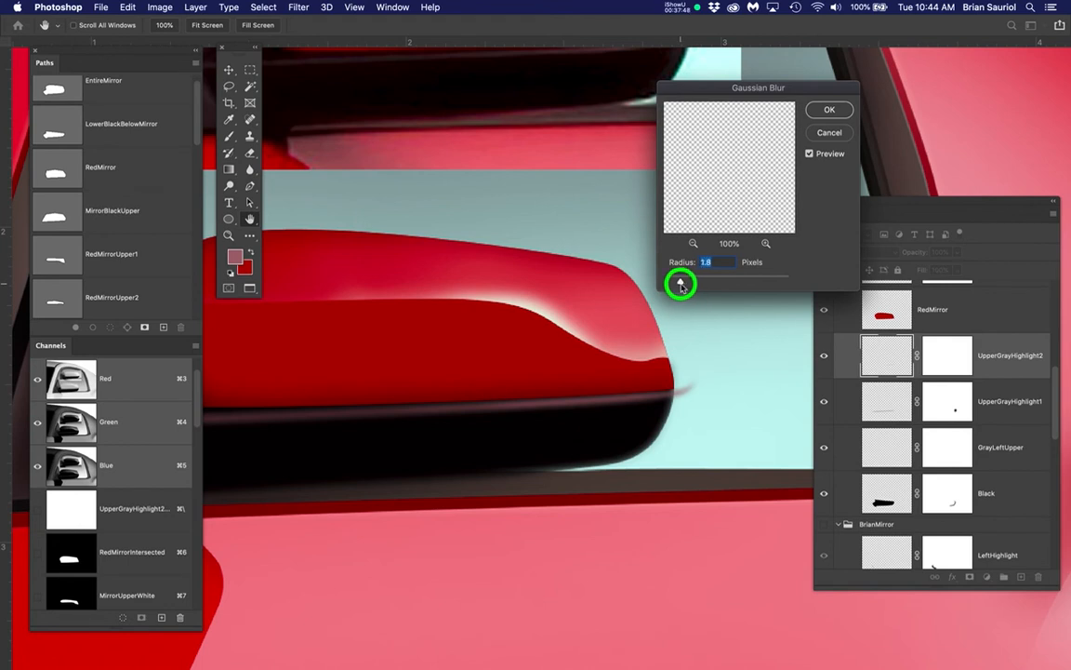
{"action": "left_click", "coordinate": [829, 110]}
Mask the UpperGrayHighlight2 highlight spilling past the base's right end, painting black on its layer mask with a 30-pixel brush
{"action": "key", "text": "b"}
{"action": "scroll", "coordinate": [725, 386], "scroll_direction": "up", "scroll_amount": 3}
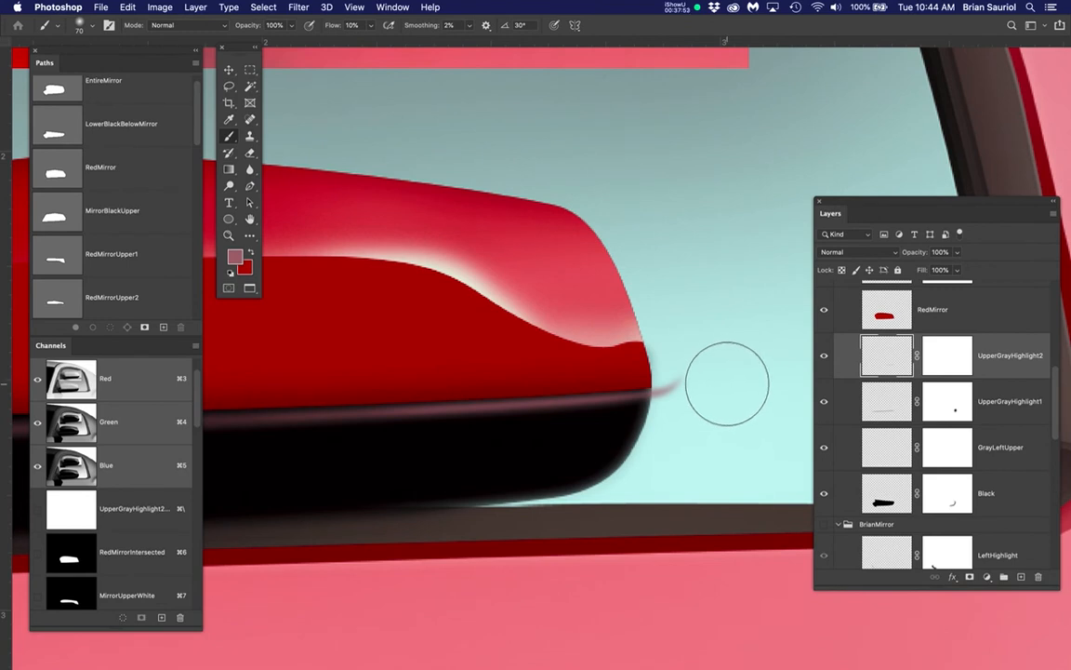
{"action": "left_click", "coordinate": [949, 358]}
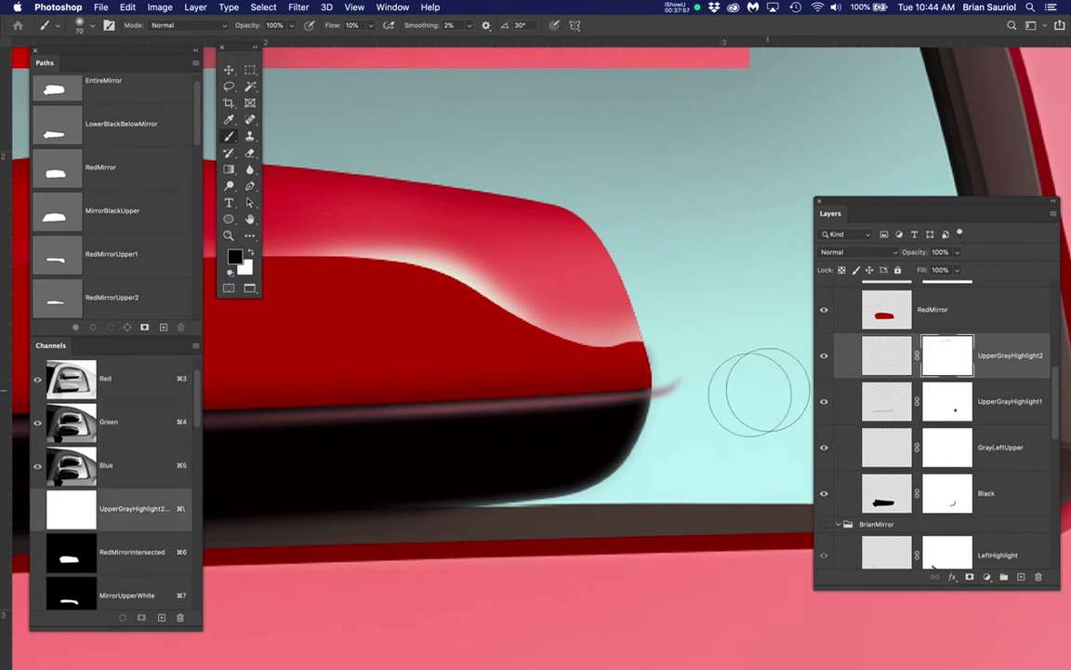
{"action": "key", "text": "bracketleft"}
{"action": "key", "text": "bracketleft"}
{"action": "key", "text": "bracketleft"}
{"action": "key", "text": "bracketleft"}
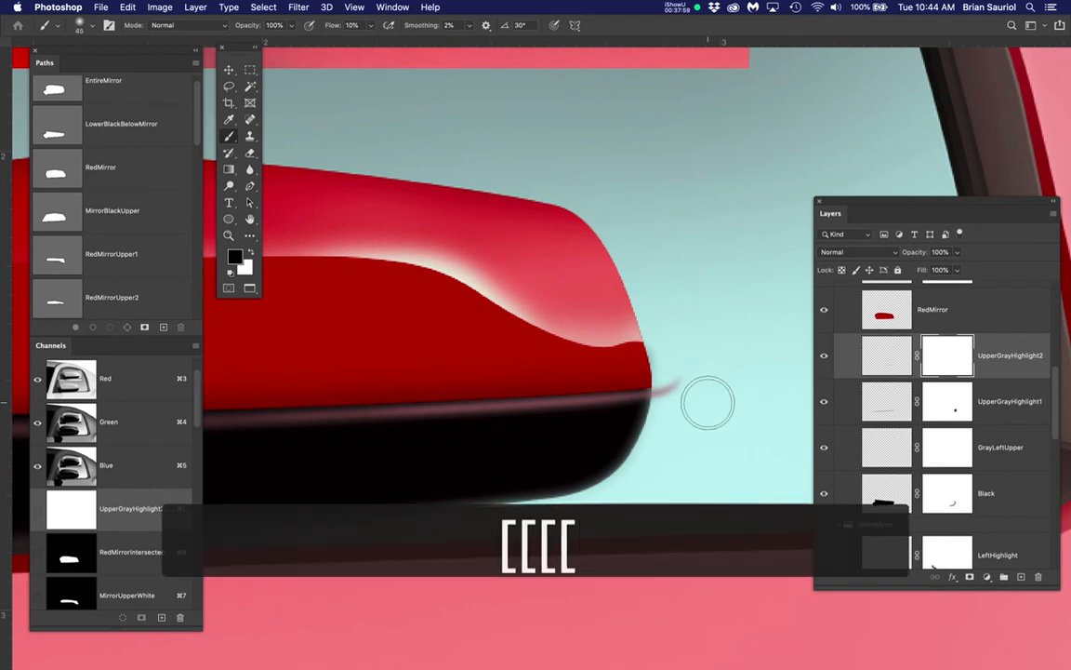
{"action": "key", "text": "bracketleft"}
{"action": "key", "text": "bracketleft"}
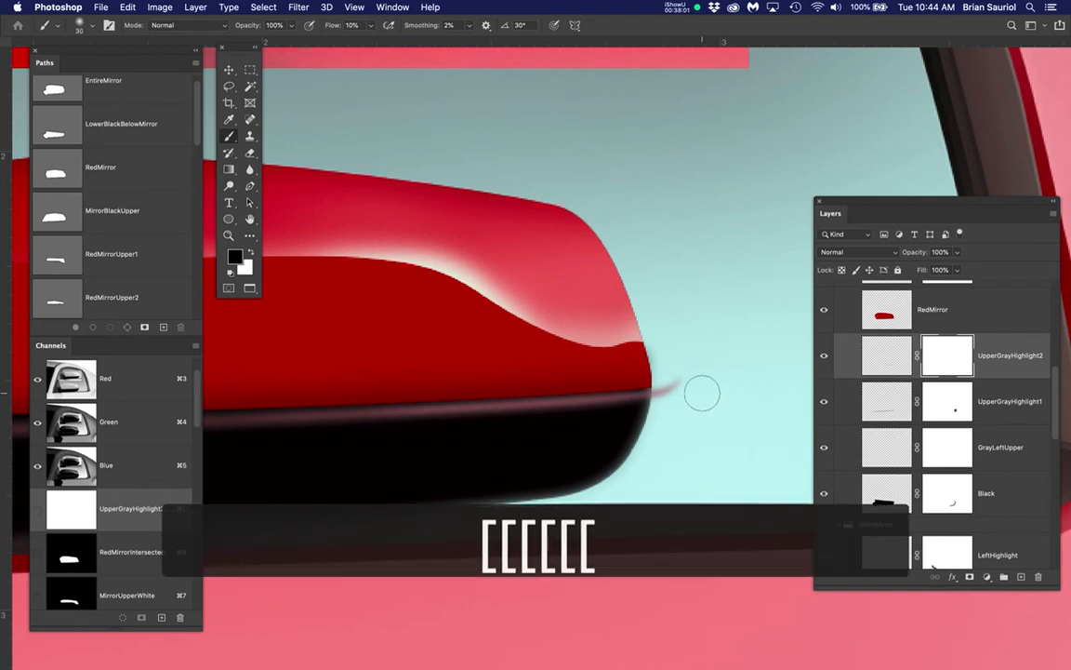
{"action": "mouse_move", "coordinate": [703, 365]}
{"action": "left_mouse_down"}
{"action": "mouse_move", "coordinate": [669, 387]}
{"action": "mouse_move", "coordinate": [677, 367]}
{"action": "mouse_move", "coordinate": [691, 372]}
{"action": "mouse_move", "coordinate": [678, 363]}
{"action": "mouse_move", "coordinate": [667, 381]}
{"action": "mouse_move", "coordinate": [669, 365]}
{"action": "mouse_move", "coordinate": [656, 399]}
{"action": "mouse_move", "coordinate": [688, 336]}
{"action": "left_mouse_up"}
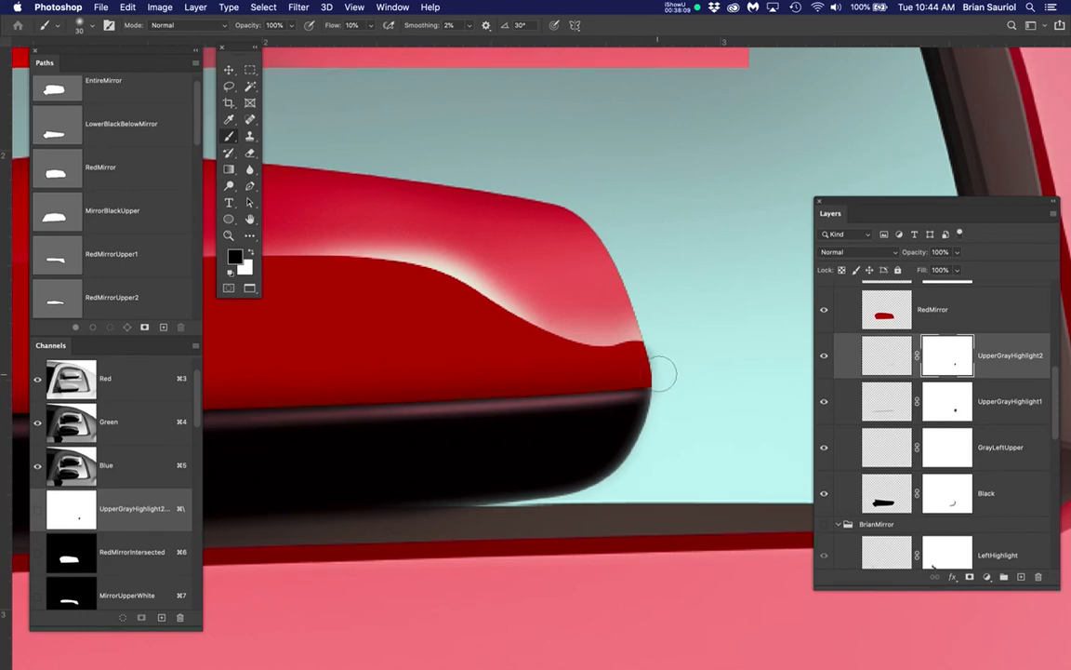
Restore the highlight just inside the base's right end, painting white on the UpperGrayHighlight2 mask with a 15-pixel brush
{"action": "scroll", "coordinate": [662, 374], "scroll_direction": "up", "scroll_amount": 6}
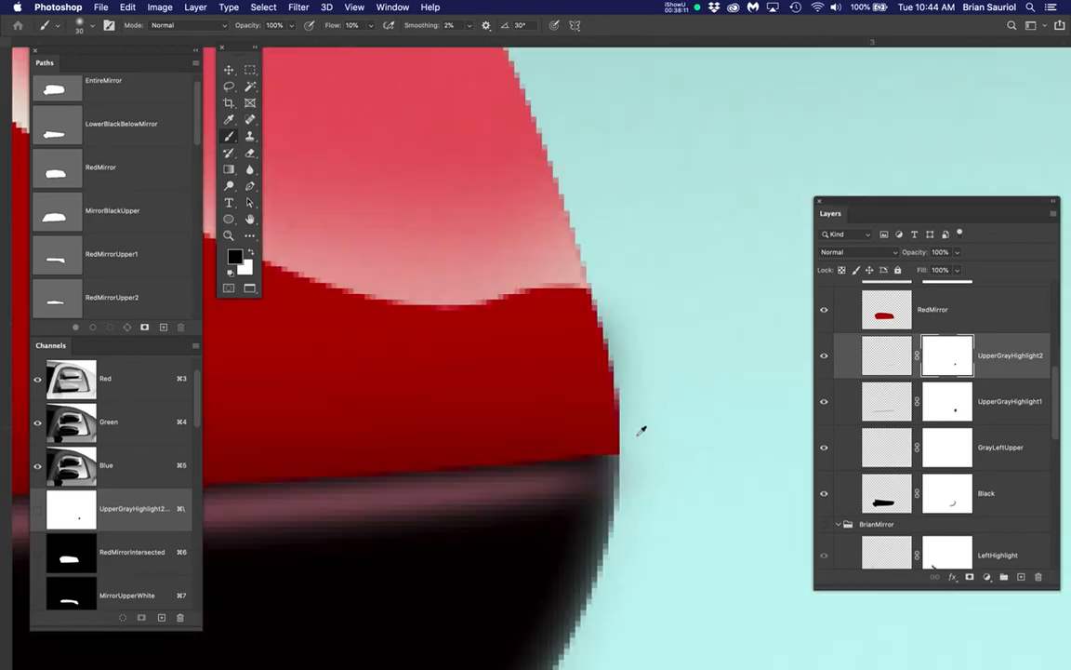
{"action": "scroll", "coordinate": [640, 430], "scroll_direction": "down", "scroll_amount": 6}
{"action": "mouse_move", "coordinate": [639, 433]}
{"action": "left_mouse_down"}
{"action": "mouse_move", "coordinate": [628, 464]}
{"action": "mouse_move", "coordinate": [648, 440]}
{"action": "mouse_move", "coordinate": [645, 456]}
{"action": "mouse_move", "coordinate": [590, 482]}
{"action": "mouse_move", "coordinate": [605, 456]}
{"action": "mouse_move", "coordinate": [587, 438]}
{"action": "mouse_move", "coordinate": [614, 456]}
{"action": "mouse_move", "coordinate": [644, 448]}
{"action": "left_mouse_up"}
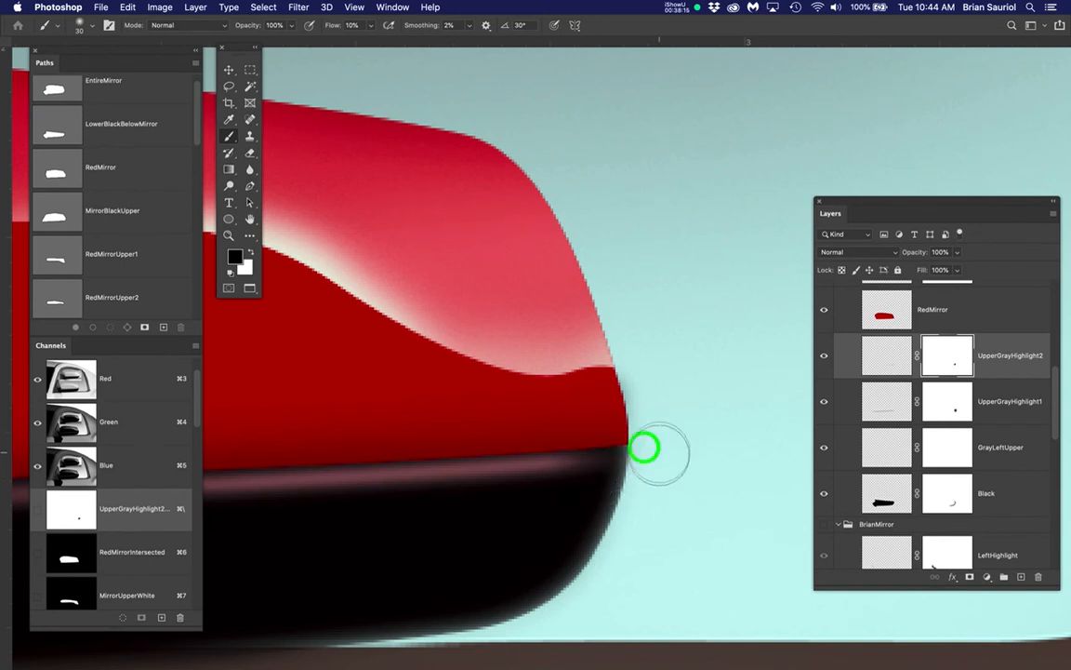
{"action": "scroll", "coordinate": [644, 447], "scroll_direction": "up", "scroll_amount": 4}
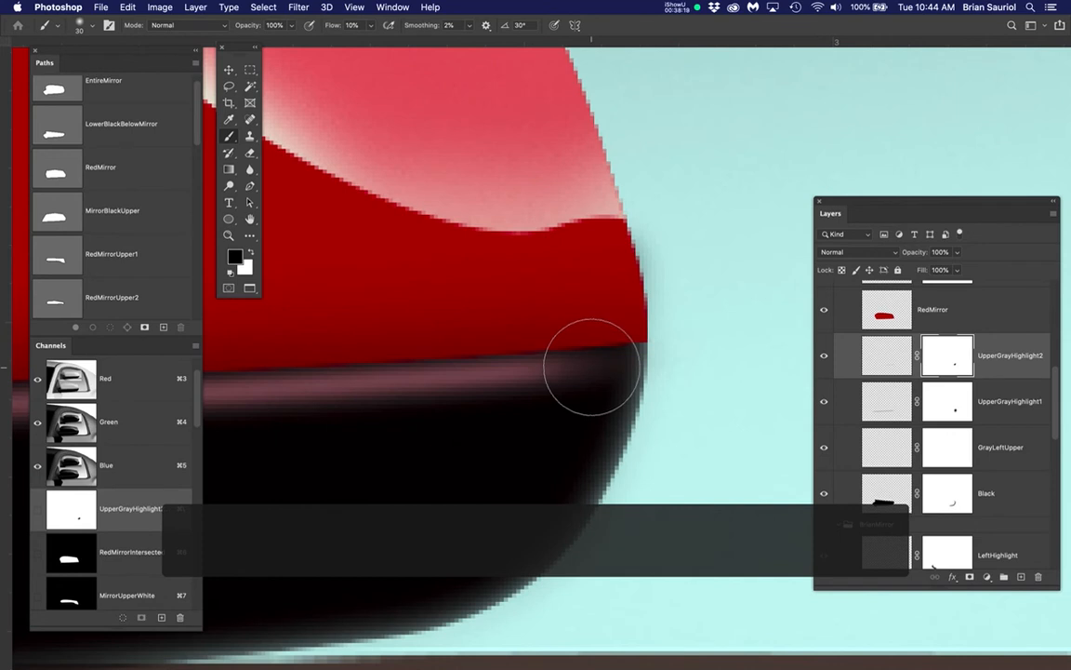
{"action": "key", "text": "x"}
{"action": "key", "text": "bracketleft"}
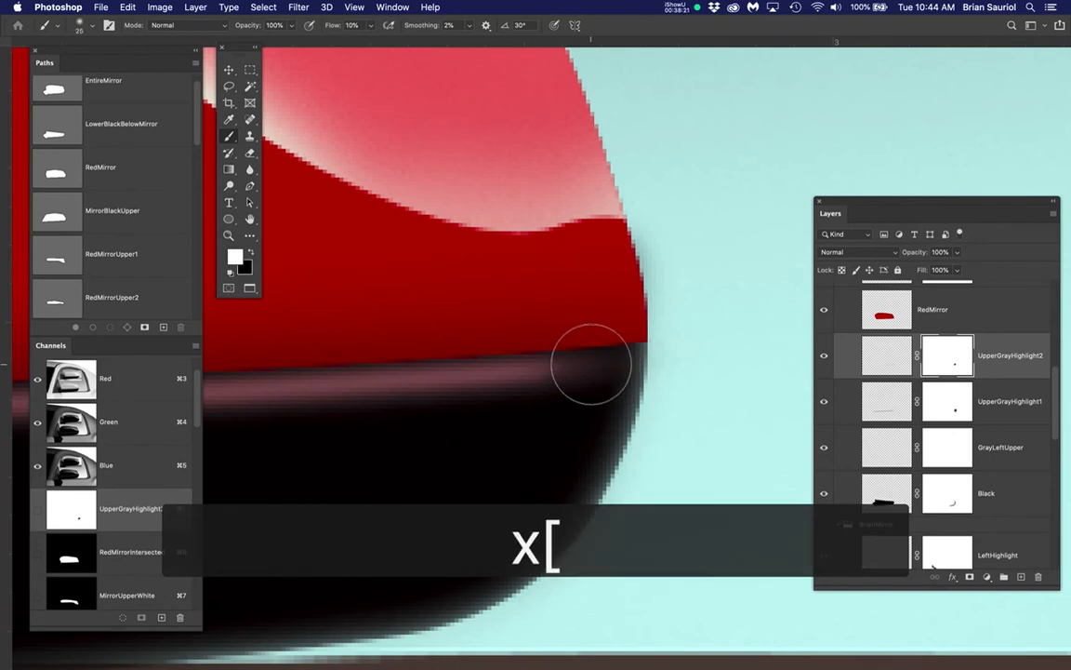
{"action": "key", "text": "bracketleft"}
{"action": "key", "text": "bracketleft"}
{"action": "left_click_drag", "start_coordinate": [592, 363], "coordinate": [626, 364]}
{"action": "mouse_move", "coordinate": [595, 372]}
{"action": "left_mouse_down"}
{"action": "mouse_move", "coordinate": [538, 378]}
{"action": "mouse_move", "coordinate": [624, 359]}
{"action": "left_mouse_up"}
{"action": "mouse_move", "coordinate": [592, 365]}
{"action": "left_mouse_down"}
{"action": "mouse_move", "coordinate": [517, 364]}
{"action": "mouse_move", "coordinate": [635, 357]}
{"action": "mouse_move", "coordinate": [650, 439]}
{"action": "left_mouse_up"}
{"action": "scroll", "coordinate": [520, 364], "scroll_direction": "down", "scroll_amount": 10}
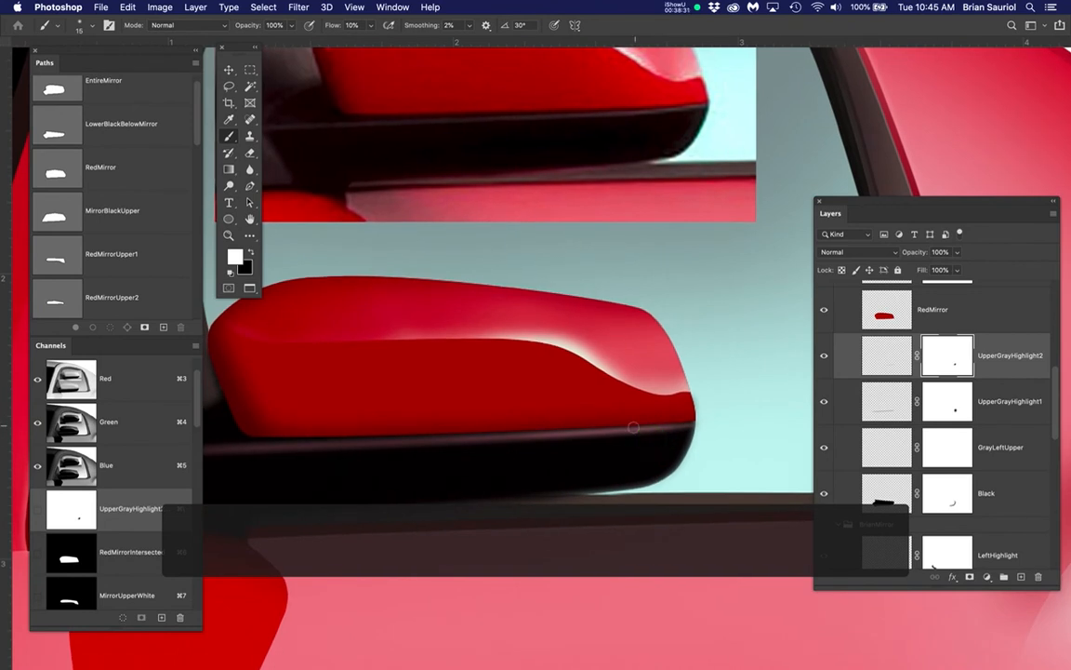
{"action": "left_click_drag", "start_coordinate": [607, 418], "coordinate": [636, 473]}
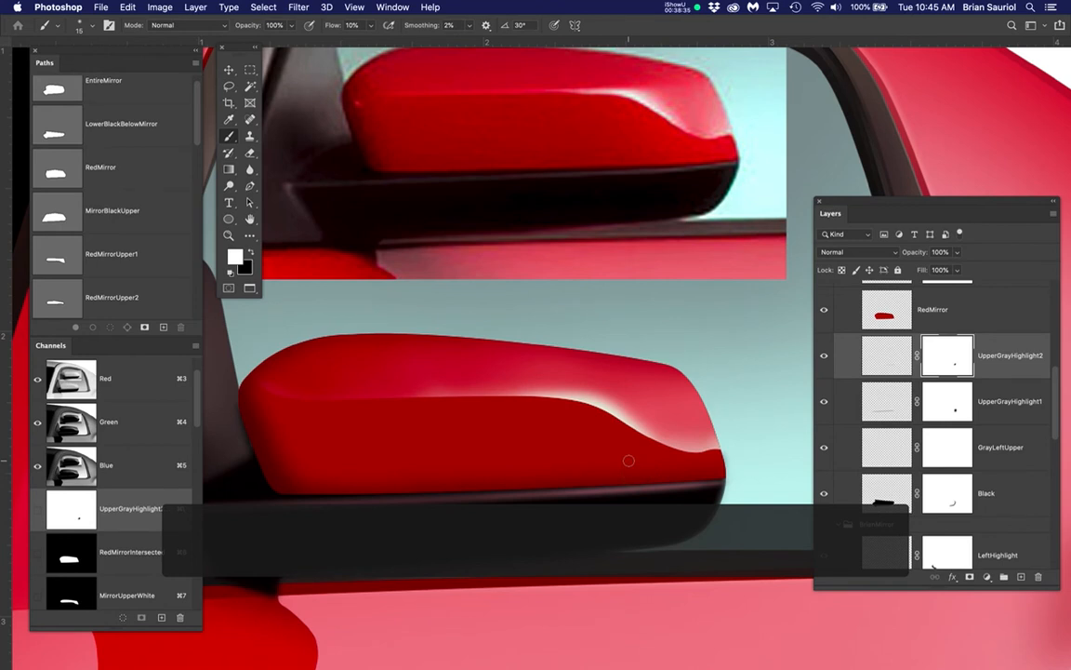
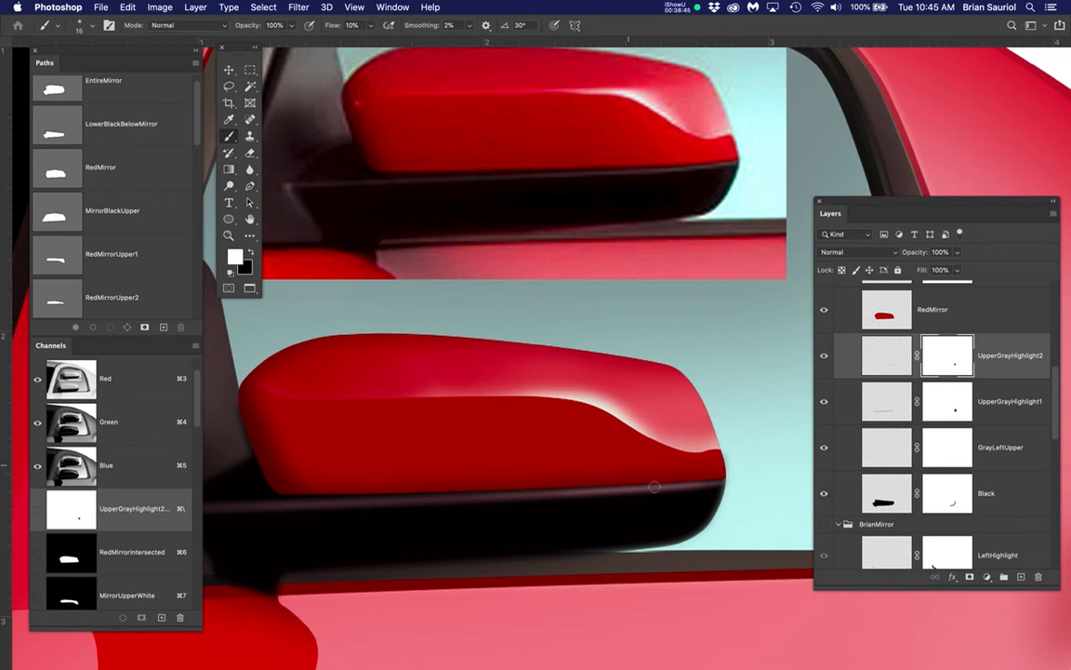
Enlarge the brush to 50 pixels and lower the UpperGrayHighlight2 layer's opacity to 55%
{"action": "key", "text": "bracketright"}
{"action": "key", "text": "bracketright"}
{"action": "key", "text": "bracketright"}
{"action": "key", "text": "bracketright"}
{"action": "key", "text": "bracketright"}
{"action": "key", "text": "bracketright"}
{"action": "key", "text": "bracketright"}
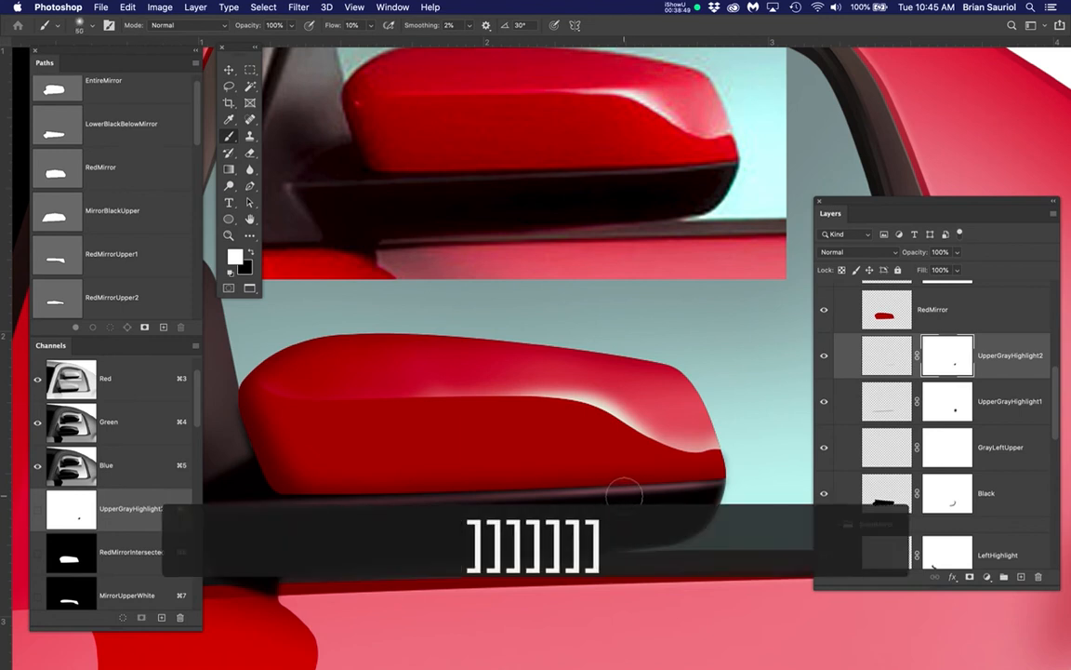
{"action": "scroll", "coordinate": [753, 452], "scroll_direction": "up", "scroll_amount": 2}
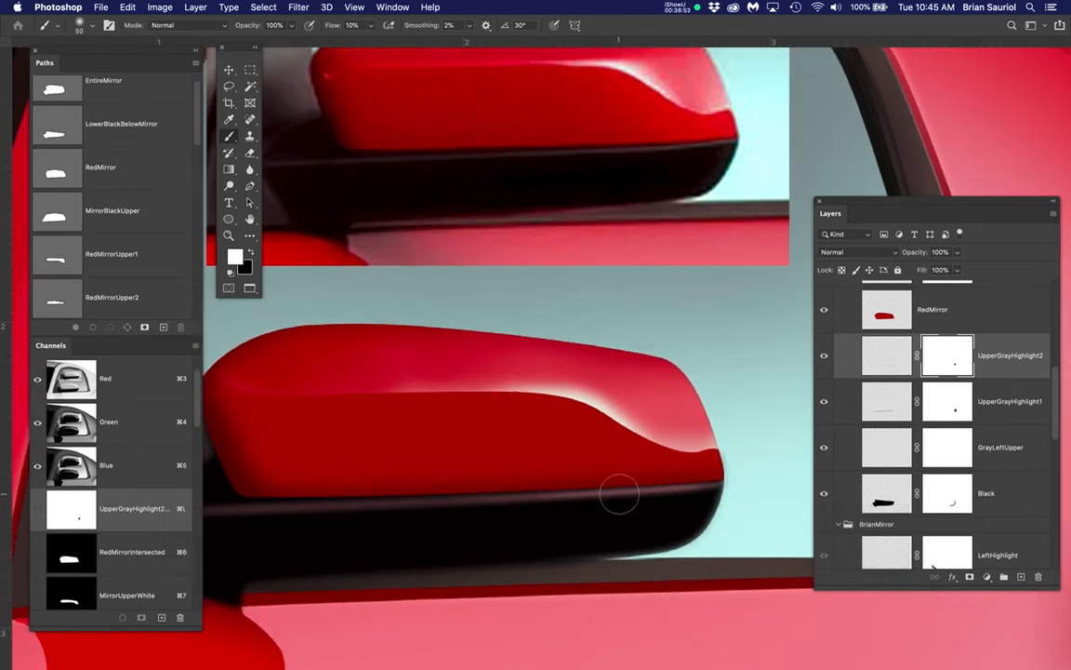
{"action": "left_click", "coordinate": [897, 354]}
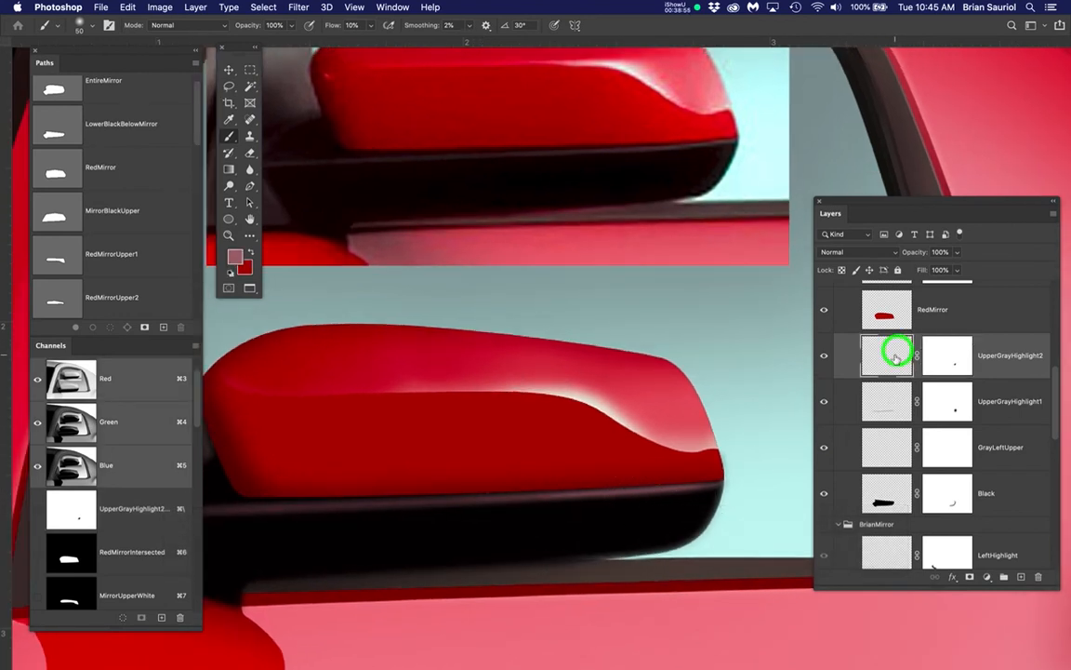
{"action": "mouse_move", "coordinate": [958, 252]}
{"action": "left_mouse_down"}
{"action": "mouse_move", "coordinate": [957, 263]}
{"action": "mouse_move", "coordinate": [930, 270]}
{"action": "left_mouse_up"}
{"action": "scroll", "coordinate": [476, 429], "scroll_direction": "down", "scroll_amount": 2}
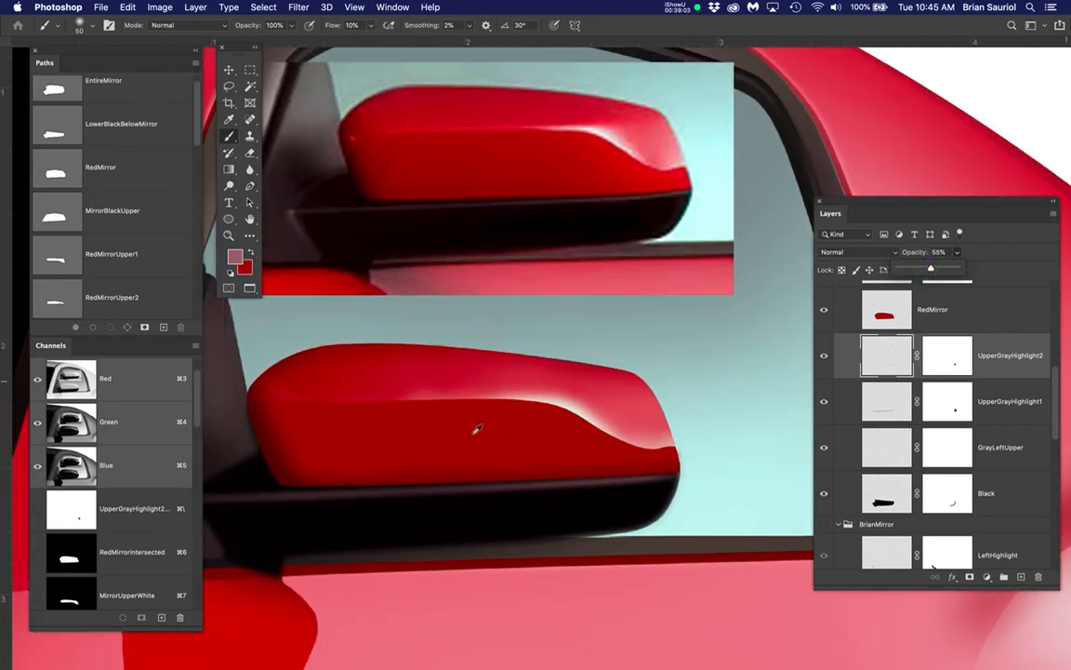
{"action": "scroll", "coordinate": [476, 429], "scroll_direction": "down", "scroll_amount": 2}
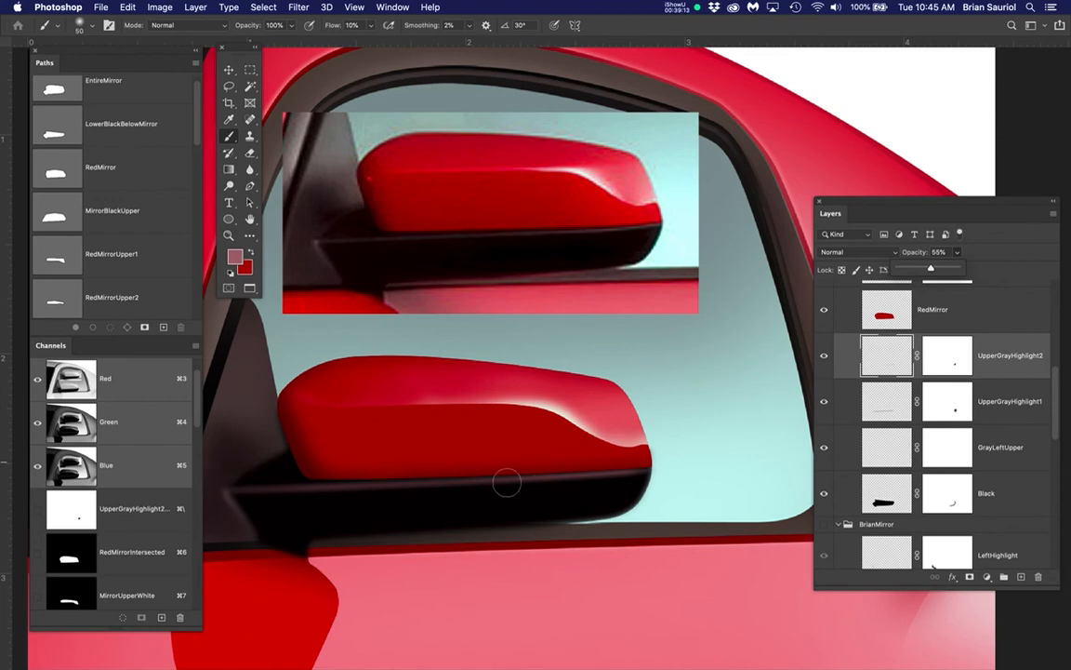
Examine the left end of the black base in the reference, select the GrayLeftUpper layer and reposition the Layers panel
{"action": "key", "text": "space"}
{"action": "left_click_drag", "start_coordinate": [392, 321], "coordinate": [543, 369]}
{"action": "scroll", "coordinate": [531, 258], "scroll_direction": "up", "scroll_amount": 2}
{"action": "scroll", "coordinate": [531, 258], "scroll_direction": "up", "scroll_amount": 2}
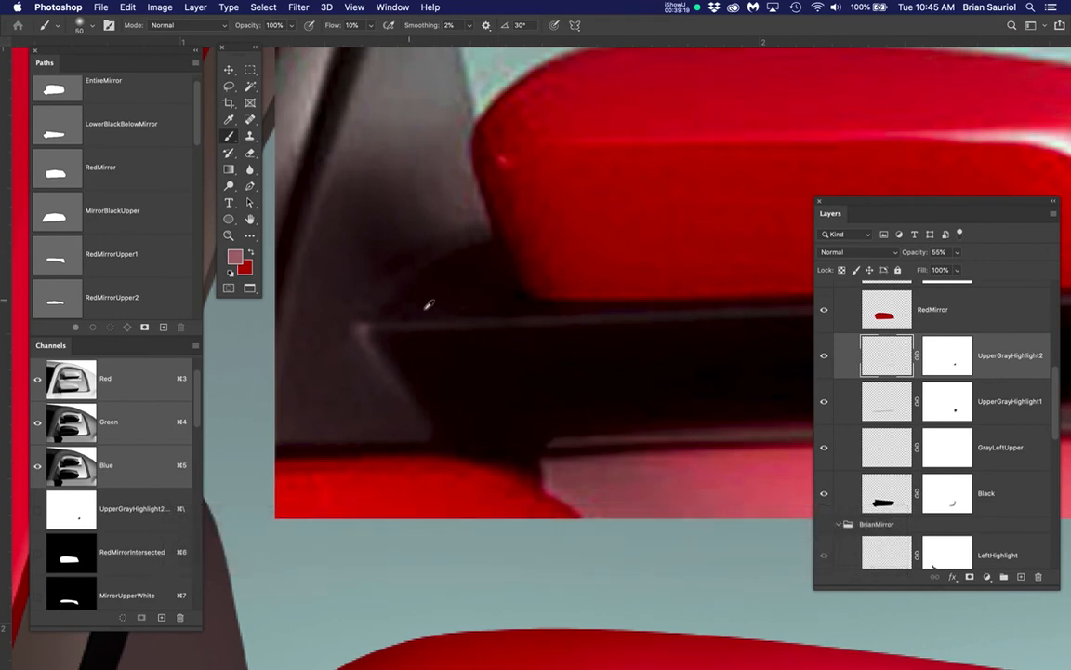
{"action": "left_click", "coordinate": [875, 441]}
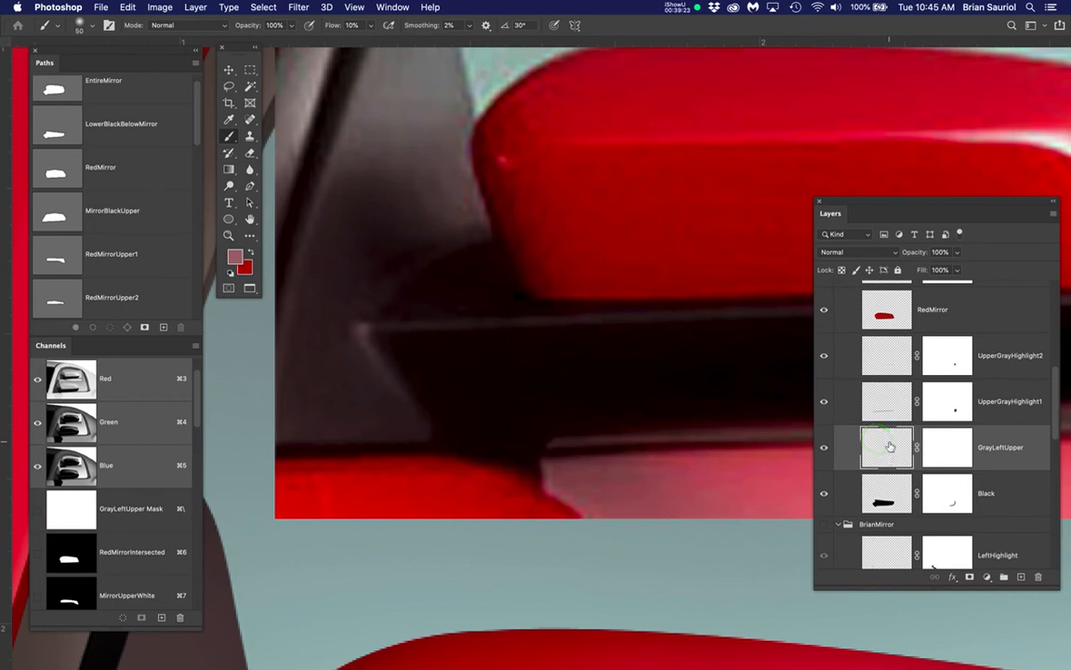
{"action": "left_click_drag", "start_coordinate": [853, 209], "coordinate": [839, 145]}
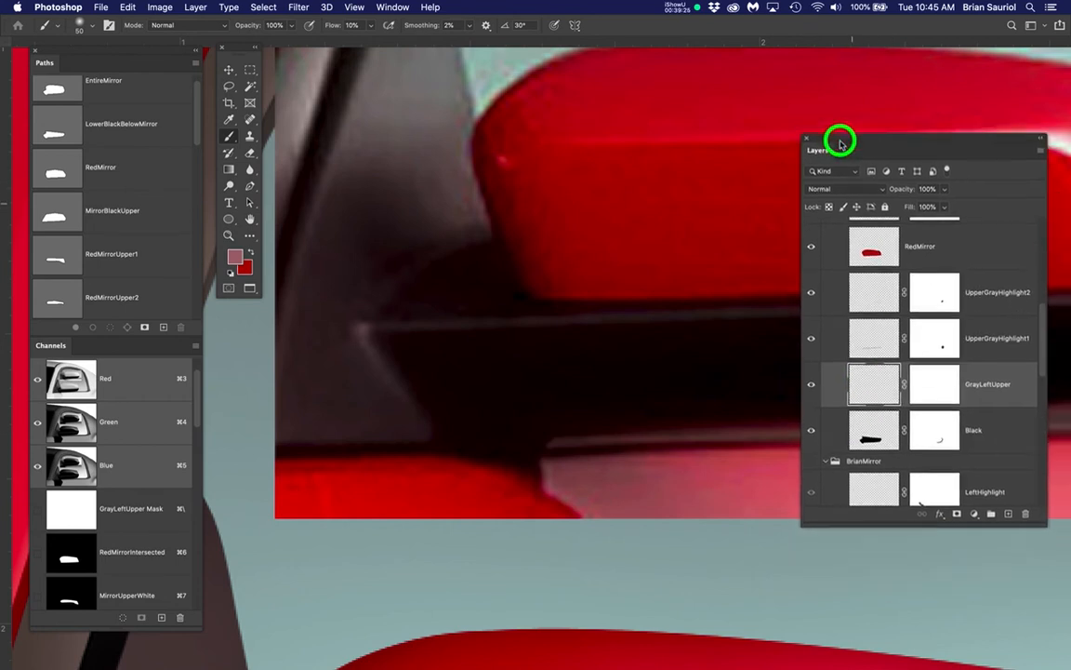
Hide the StudentMirror group, extend the Layers panel to list more layers, and show the BrianMirror group for comparison
{"action": "scroll", "coordinate": [826, 251], "scroll_direction": "up", "scroll_amount": 3}
{"action": "scroll", "coordinate": [827, 251], "scroll_direction": "up", "scroll_amount": 2}
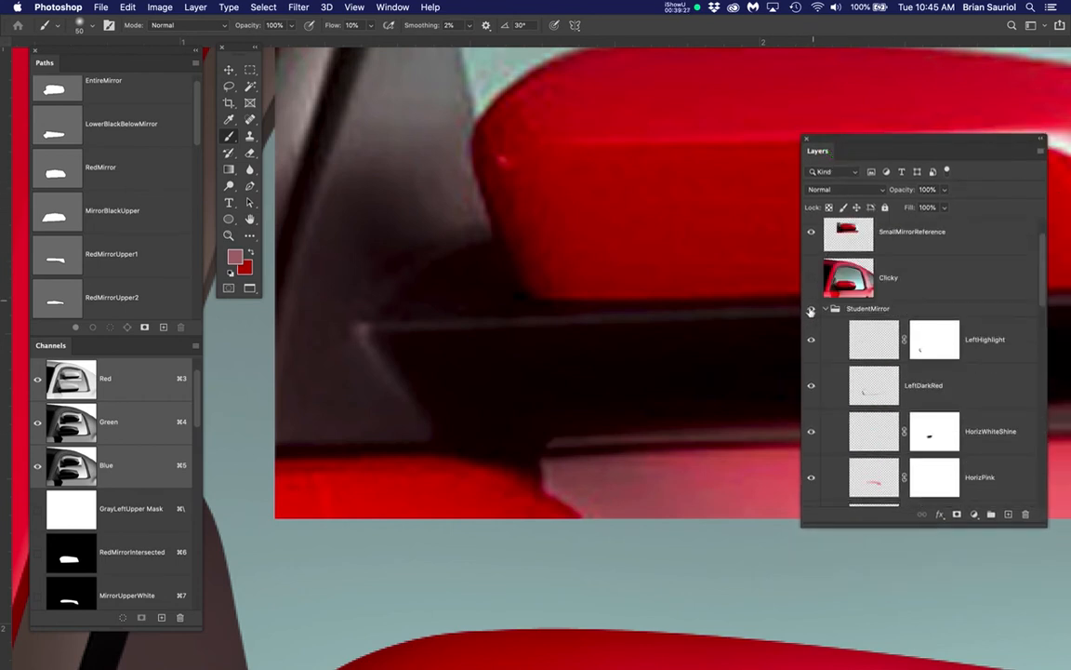
{"action": "left_click", "coordinate": [809, 308]}
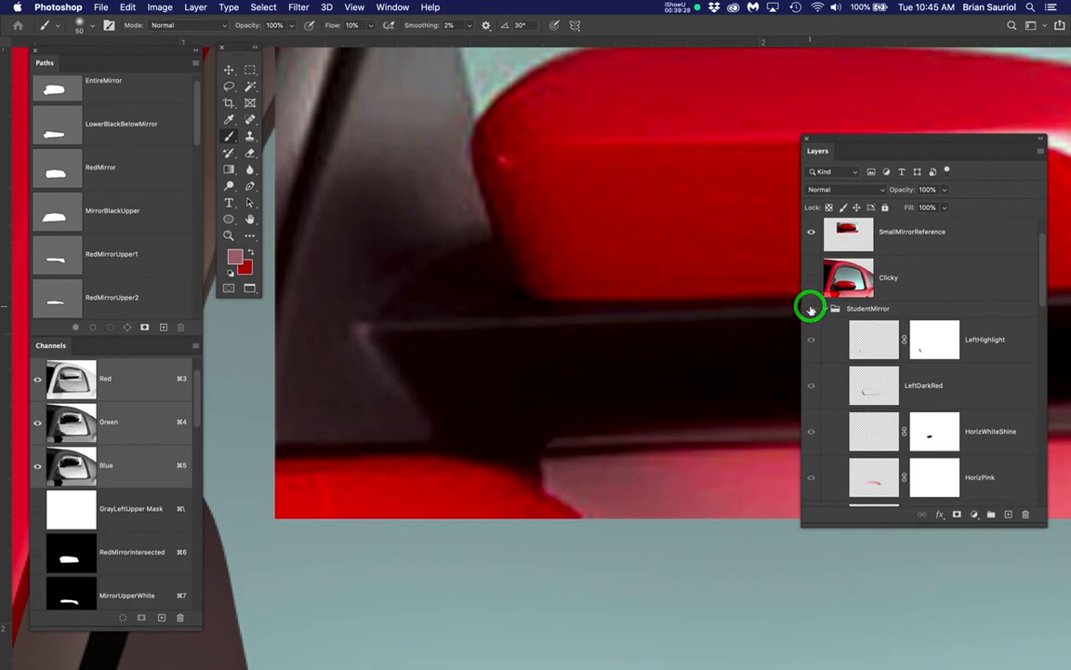
{"action": "scroll", "coordinate": [589, 416], "scroll_direction": "down", "scroll_amount": 3}
{"action": "left_click_drag", "start_coordinate": [616, 449], "coordinate": [528, 321]}
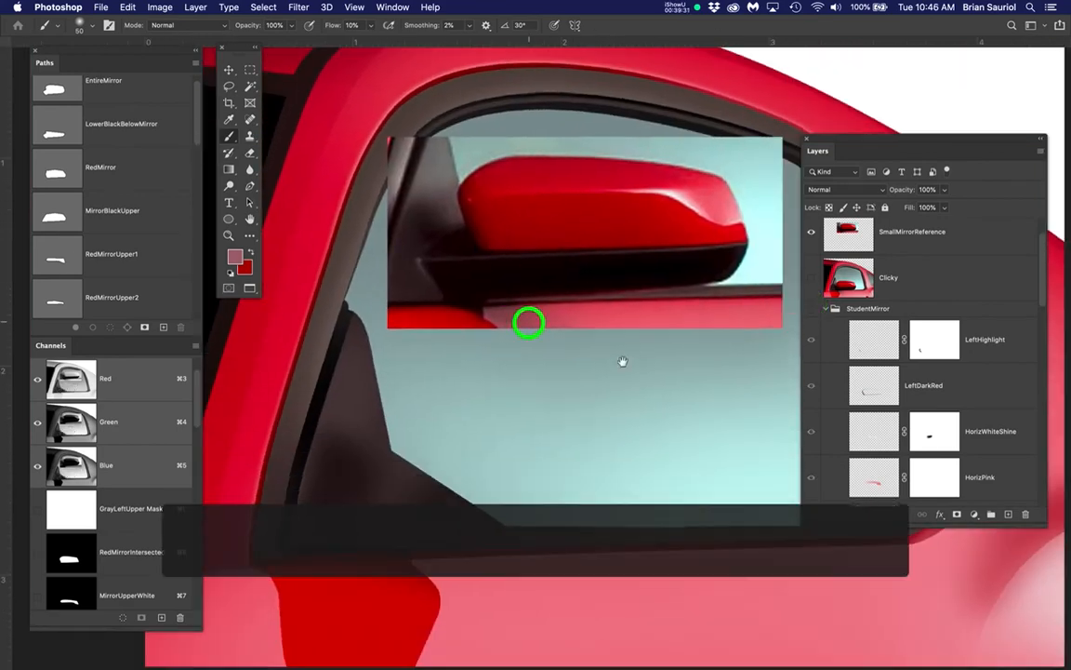
{"action": "scroll", "coordinate": [949, 420], "scroll_direction": "down", "scroll_amount": 3}
{"action": "scroll", "coordinate": [950, 421], "scroll_direction": "down", "scroll_amount": 2}
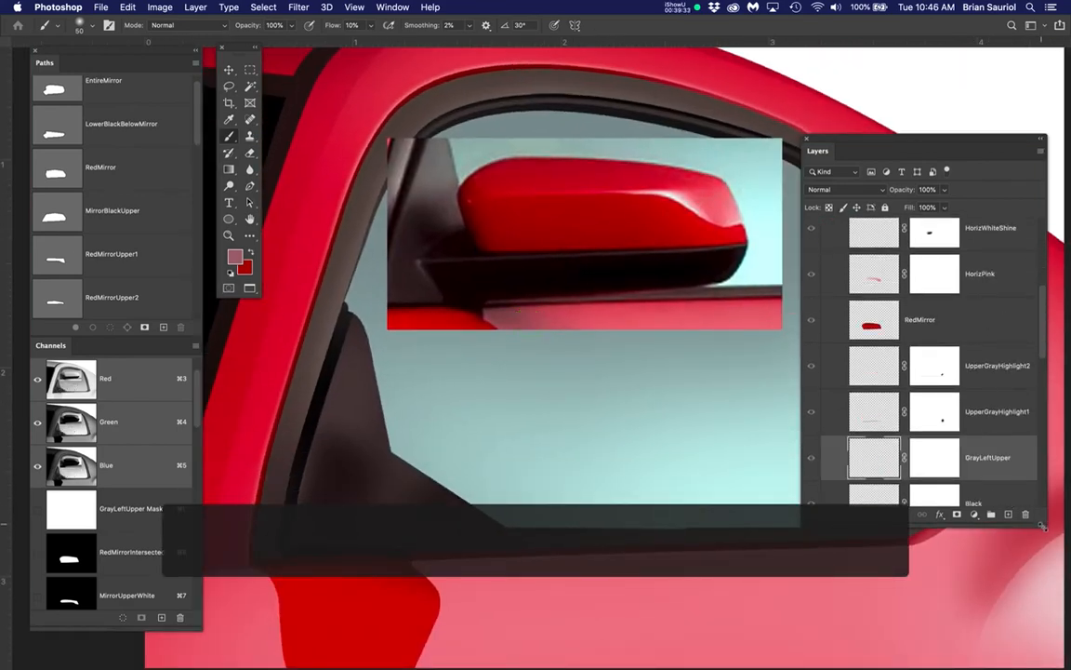
{"action": "left_click_drag", "start_coordinate": [1041, 525], "coordinate": [1046, 653]}
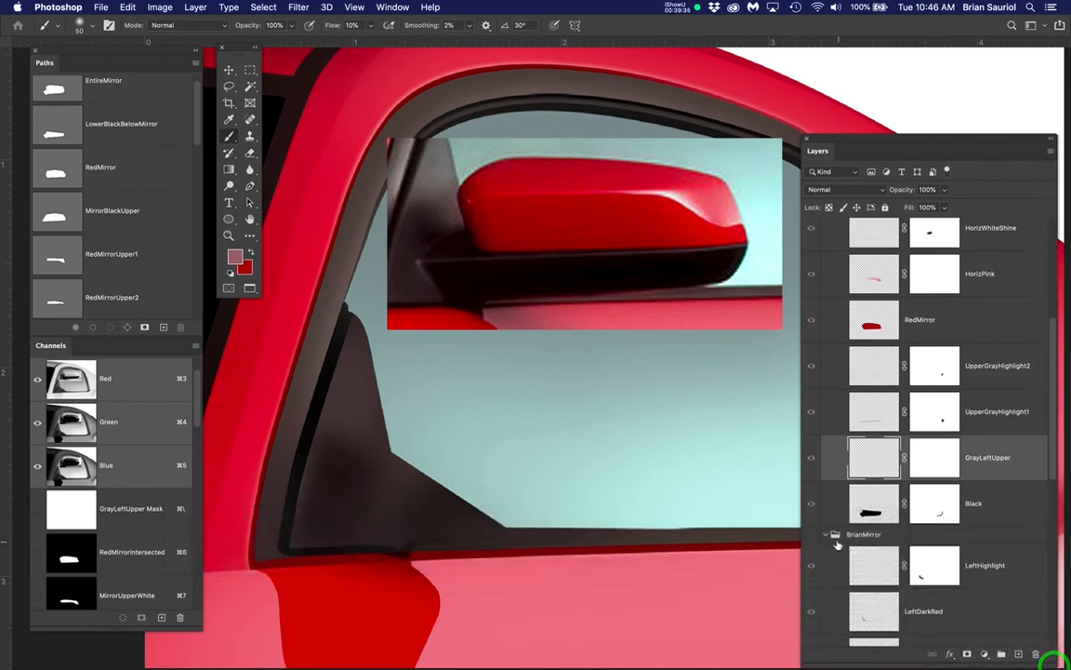
{"action": "left_click", "coordinate": [811, 535]}
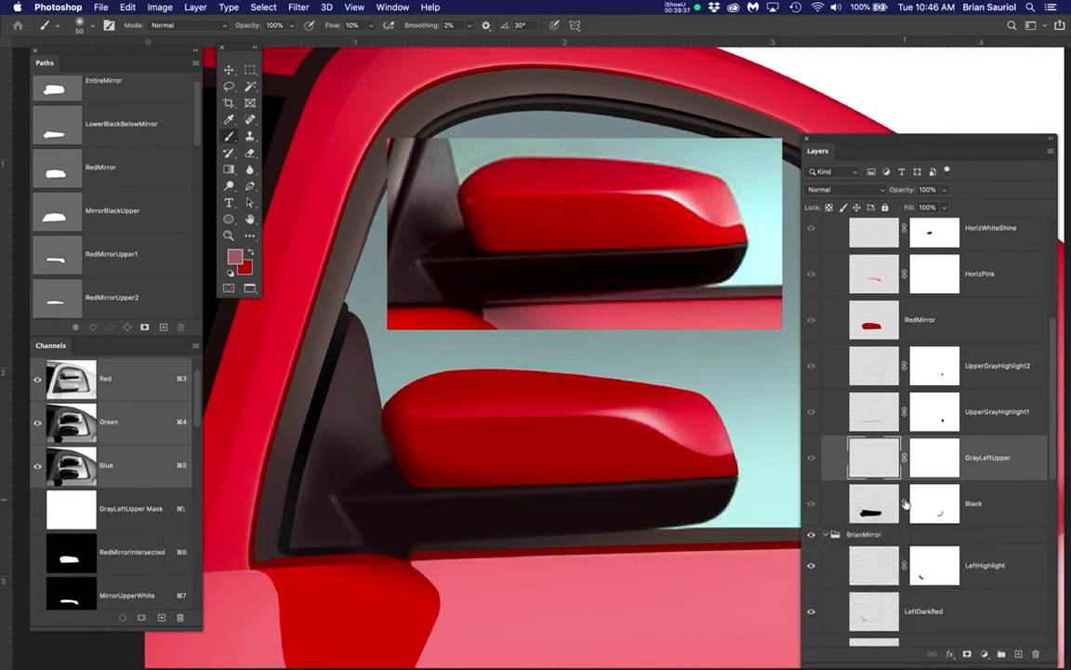
Show BrianMirror's UpperGrayHighlight2 and GrayLeftUpper layers, toggling GrayLeftUpper to compare its effect beside the red mirror's left end
{"action": "scroll", "coordinate": [906, 503], "scroll_direction": "down", "scroll_amount": 2}
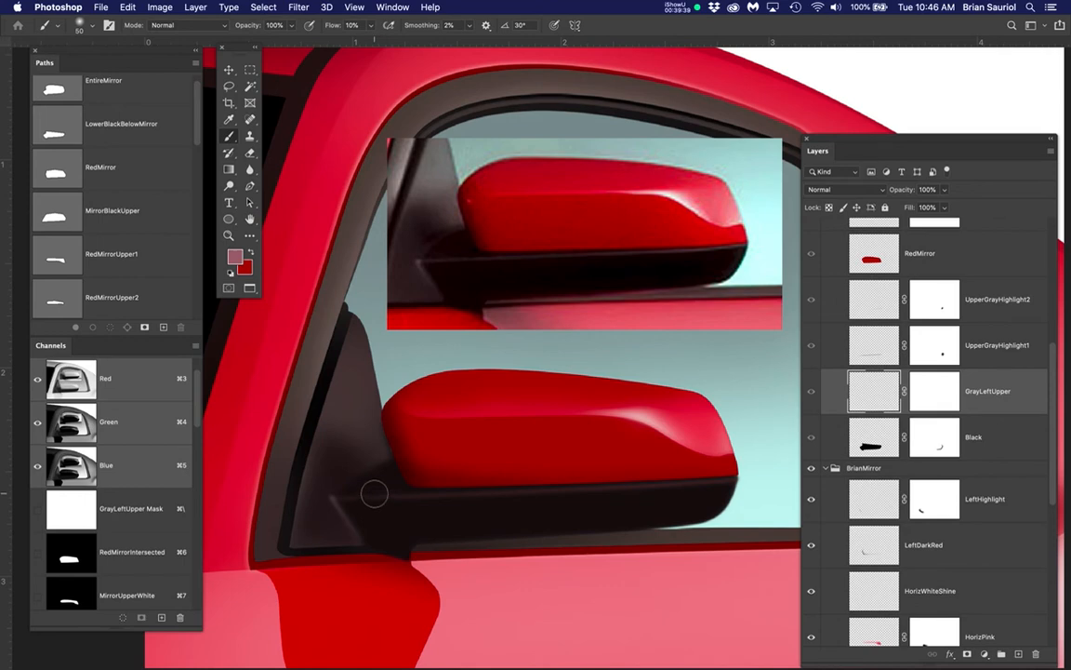
{"action": "scroll", "coordinate": [374, 494], "scroll_direction": "up", "scroll_amount": 5}
{"action": "scroll", "coordinate": [950, 546], "scroll_direction": "down", "scroll_amount": 7}
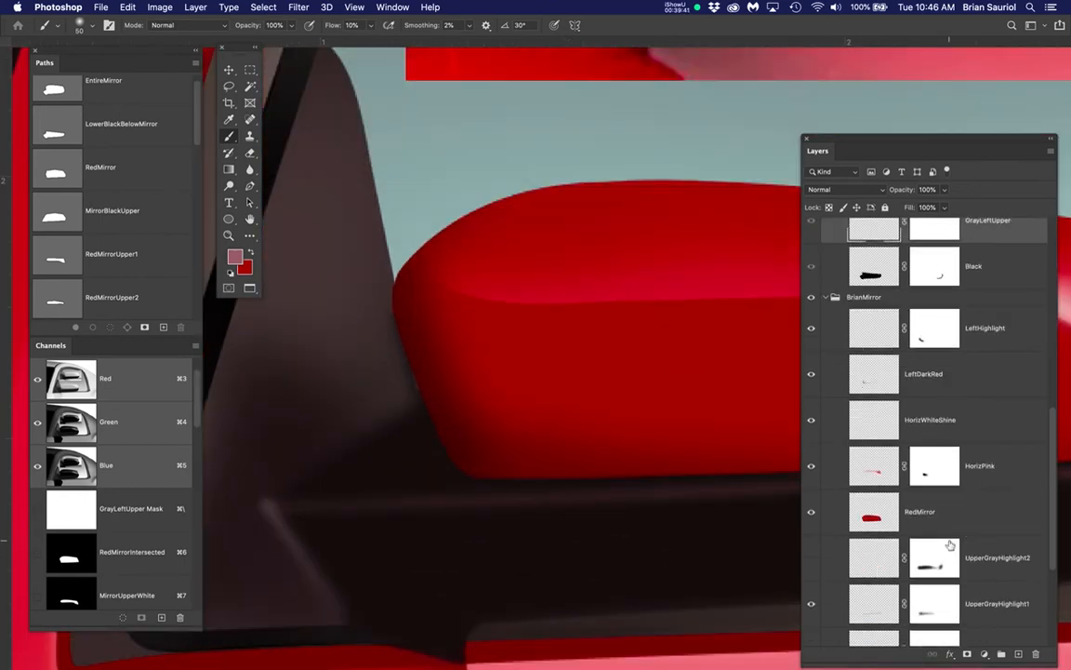
{"action": "scroll", "coordinate": [821, 533], "scroll_direction": "down", "scroll_amount": 2}
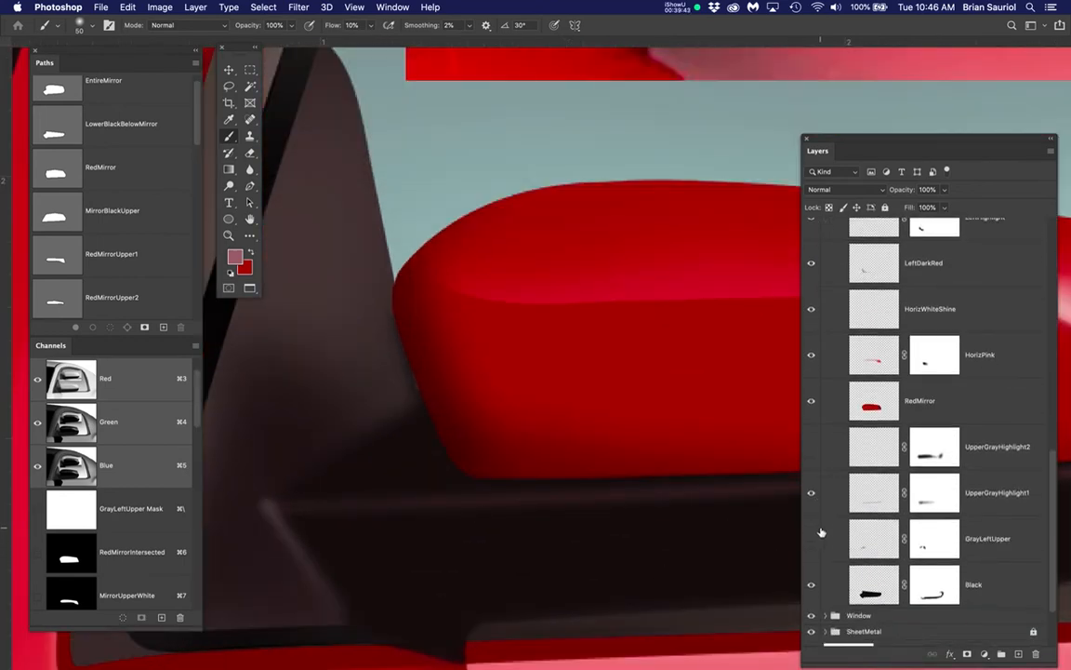
{"action": "left_click", "coordinate": [811, 447]}
{"action": "left_click", "coordinate": [811, 540]}
{"action": "scroll", "coordinate": [424, 494], "scroll_direction": "up", "scroll_amount": 2}
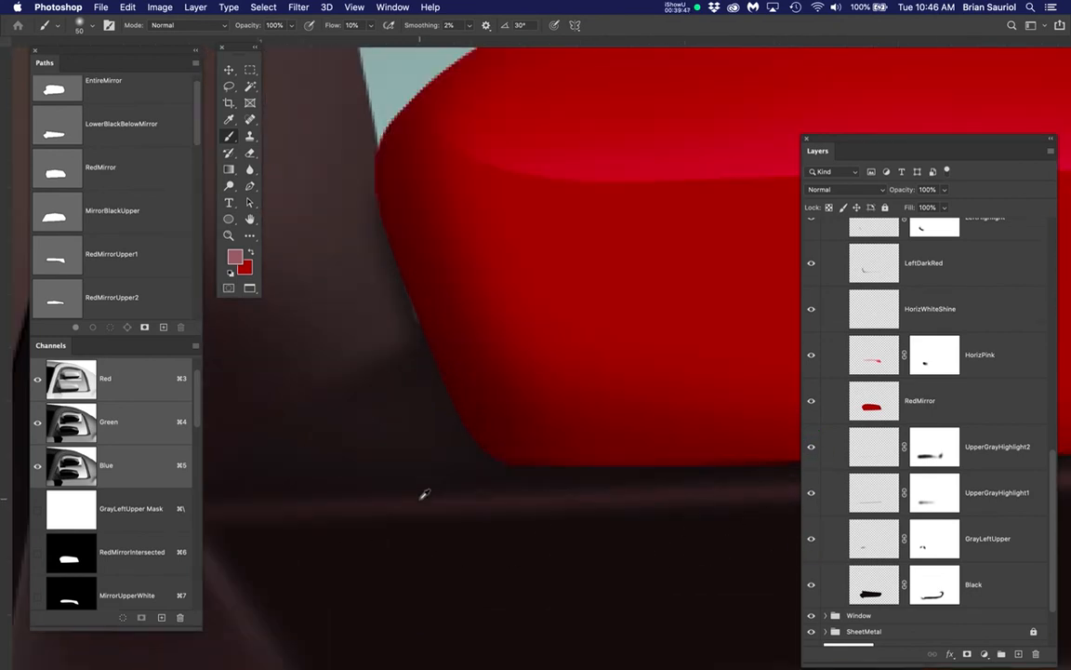
{"action": "left_click", "coordinate": [811, 540]}
{"action": "left_click", "coordinate": [811, 540]}
{"action": "left_click", "coordinate": [811, 539]}
{"action": "left_click", "coordinate": [812, 539]}
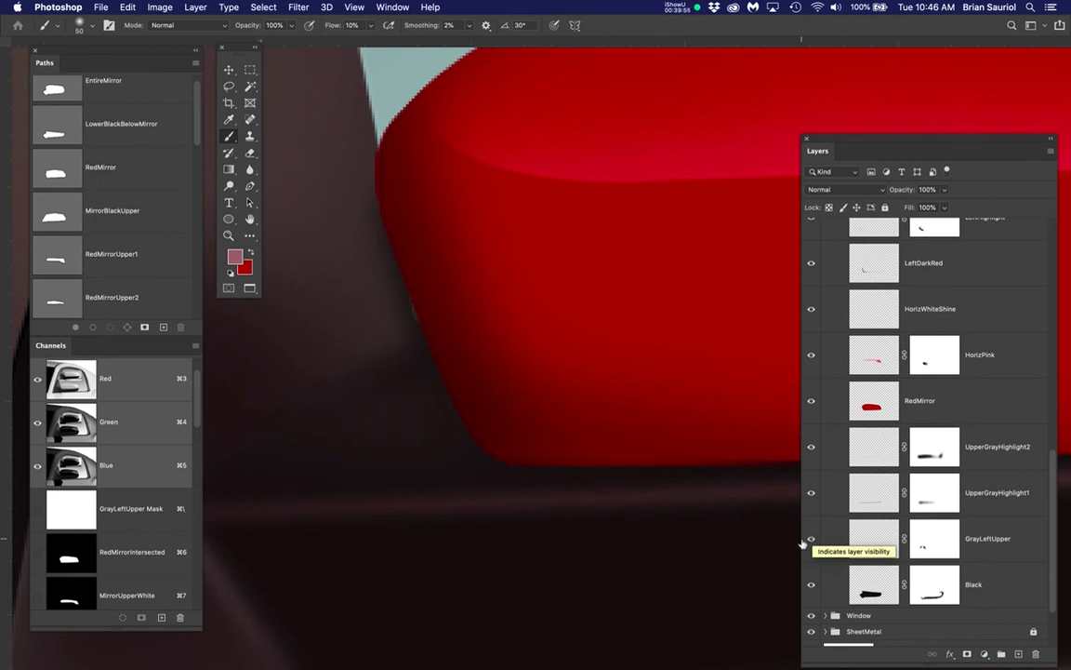
Sample the dark gray beside the base's upper left highlight in BrianMirror as the brush's foreground color
{"action": "key", "text": "b"}
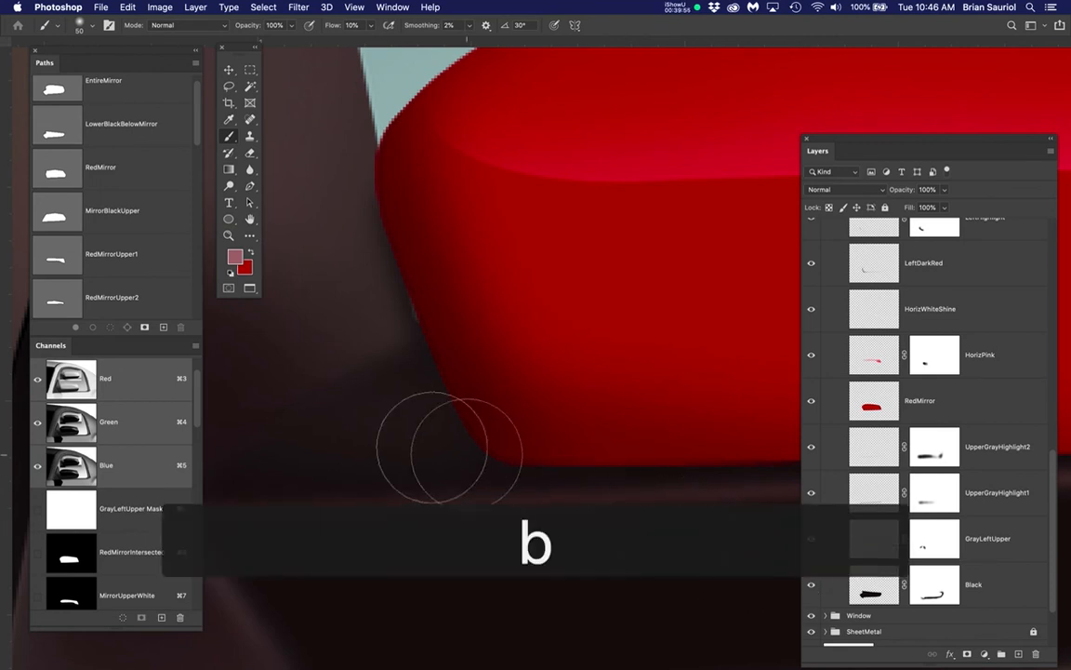
{"action": "left_click", "coordinate": [427, 503], "text": "alt"}
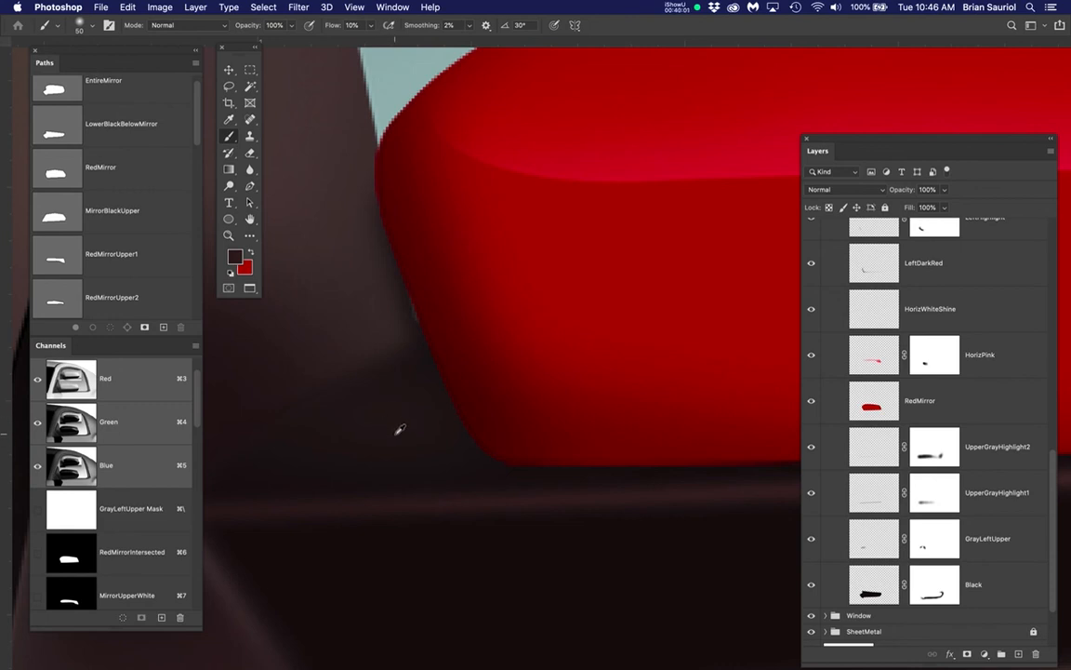
{"action": "scroll", "coordinate": [400, 428], "scroll_direction": "down", "scroll_amount": 10}
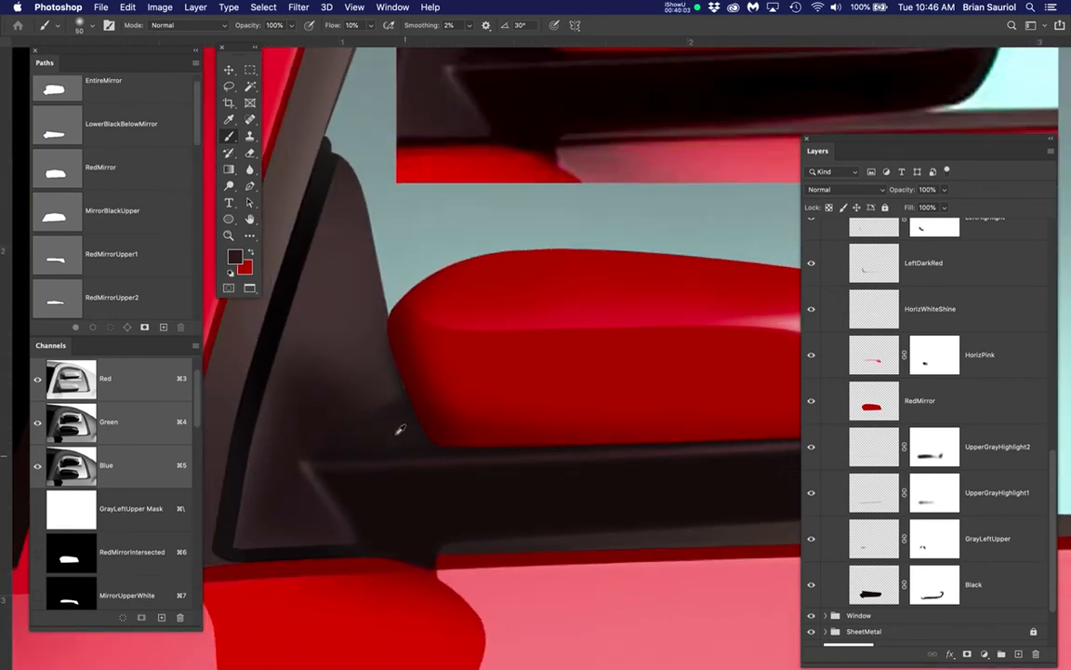
Compare BrianMirror's left end with the reference, hide the BrianMirror group and show the StudentMirror group again
{"action": "key", "text": "space"}
{"action": "left_click_drag", "start_coordinate": [476, 361], "coordinate": [470, 553]}
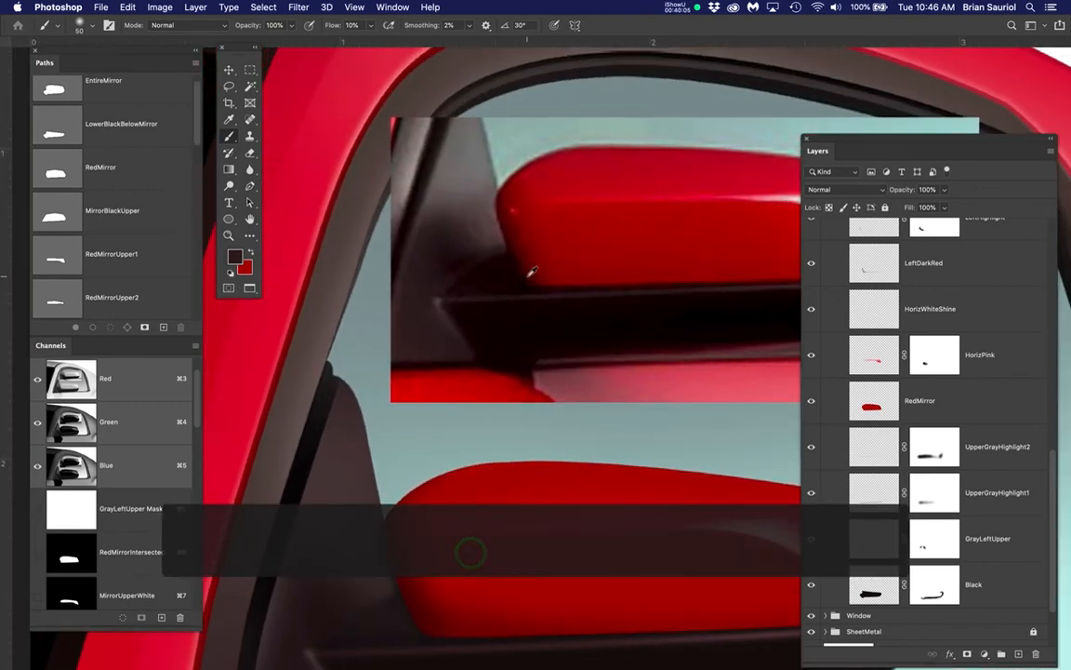
{"action": "scroll", "coordinate": [531, 271], "scroll_direction": "up", "scroll_amount": 3}
{"action": "scroll", "coordinate": [531, 271], "scroll_direction": "down", "scroll_amount": 5}
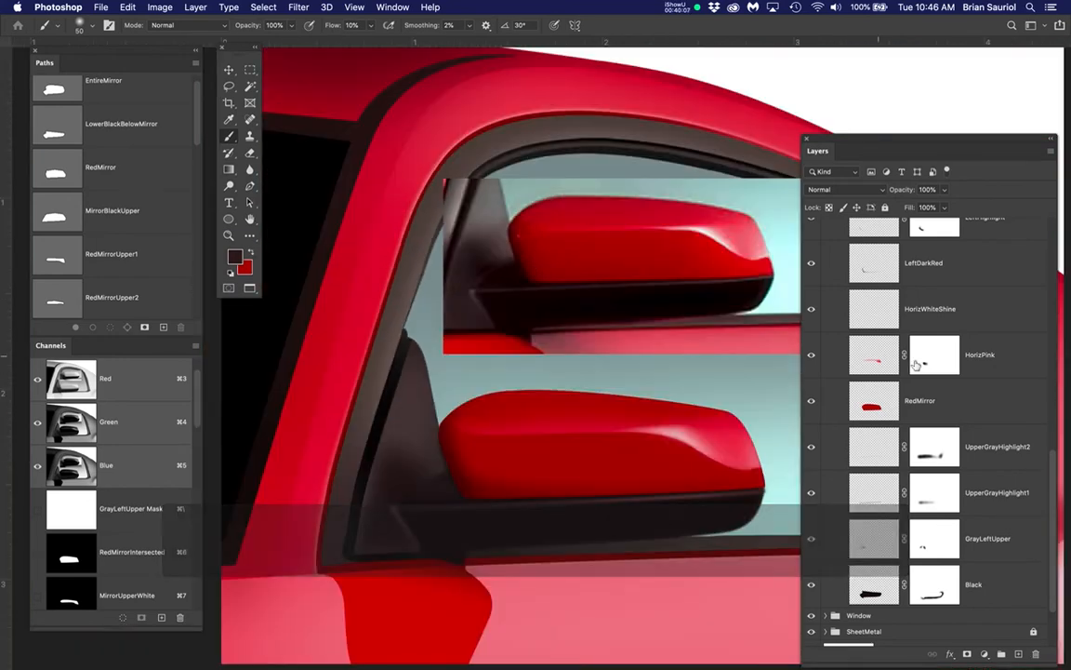
{"action": "scroll", "coordinate": [909, 366], "scroll_direction": "up", "scroll_amount": 3}
{"action": "scroll", "coordinate": [897, 367], "scroll_direction": "up", "scroll_amount": 3}
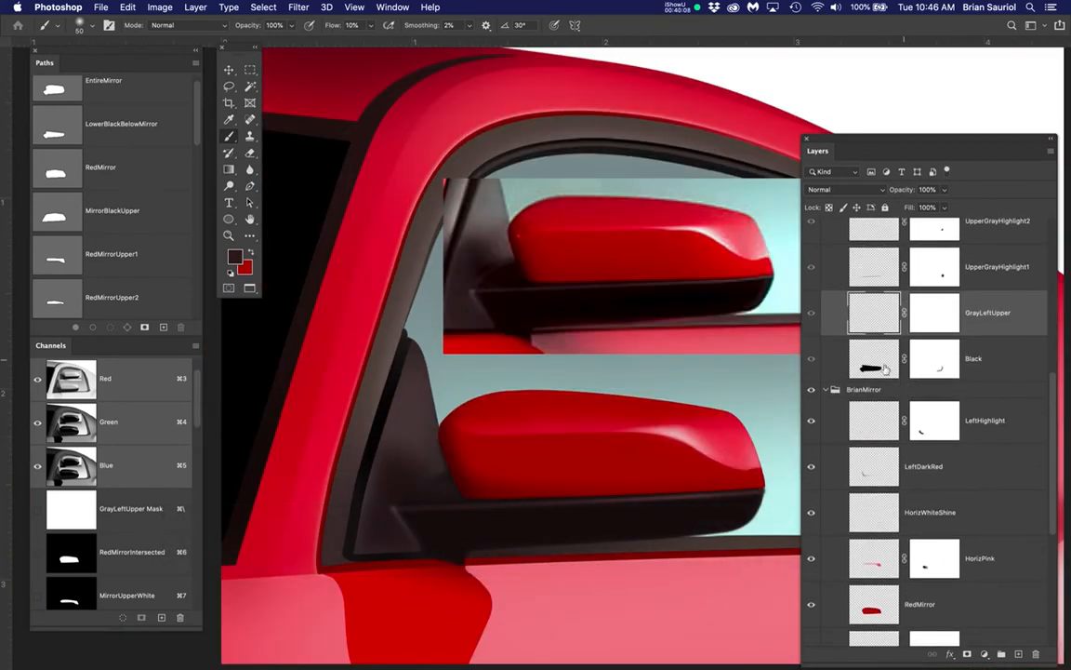
{"action": "left_click", "coordinate": [811, 391]}
{"action": "scroll", "coordinate": [886, 416], "scroll_direction": "up", "scroll_amount": 3}
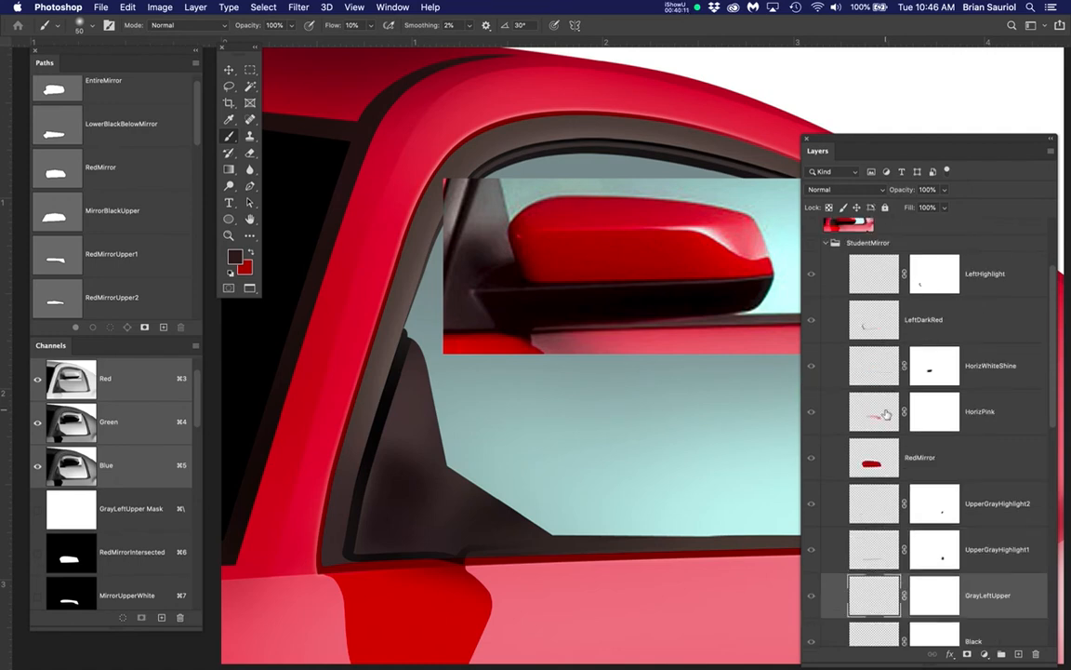
{"action": "left_click", "coordinate": [811, 309]}
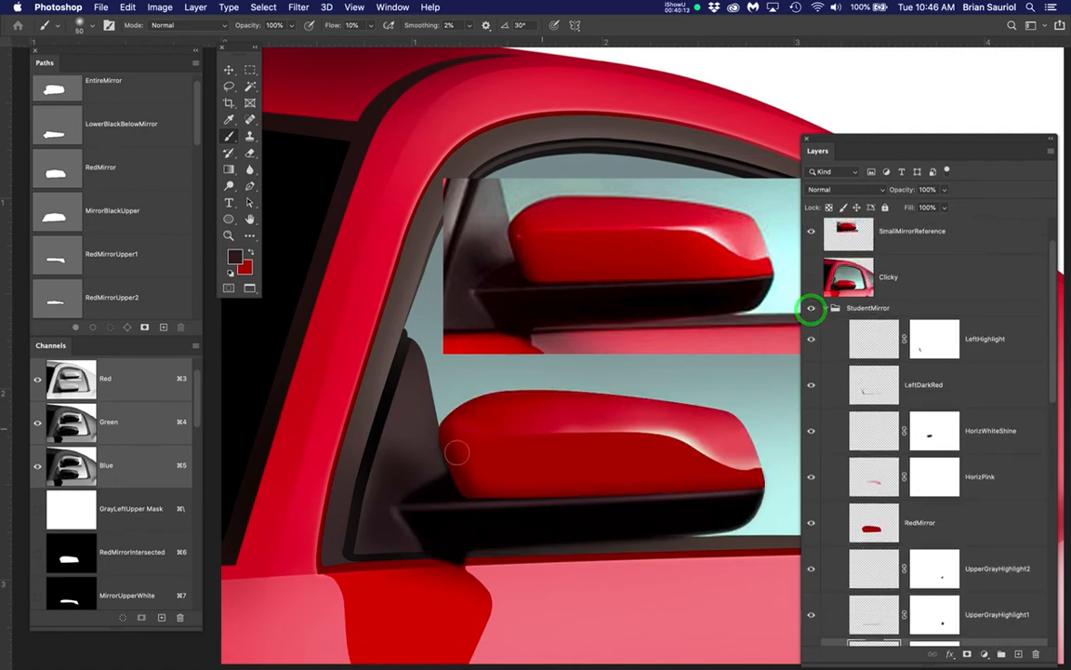
Toggle the StudentMirror RedMirror layer's visibility to check the black area beneath the mirror's lower left corner
{"action": "scroll", "coordinate": [429, 481], "scroll_direction": "up", "scroll_amount": 3}
{"action": "scroll", "coordinate": [428, 481], "scroll_direction": "up", "scroll_amount": 2}
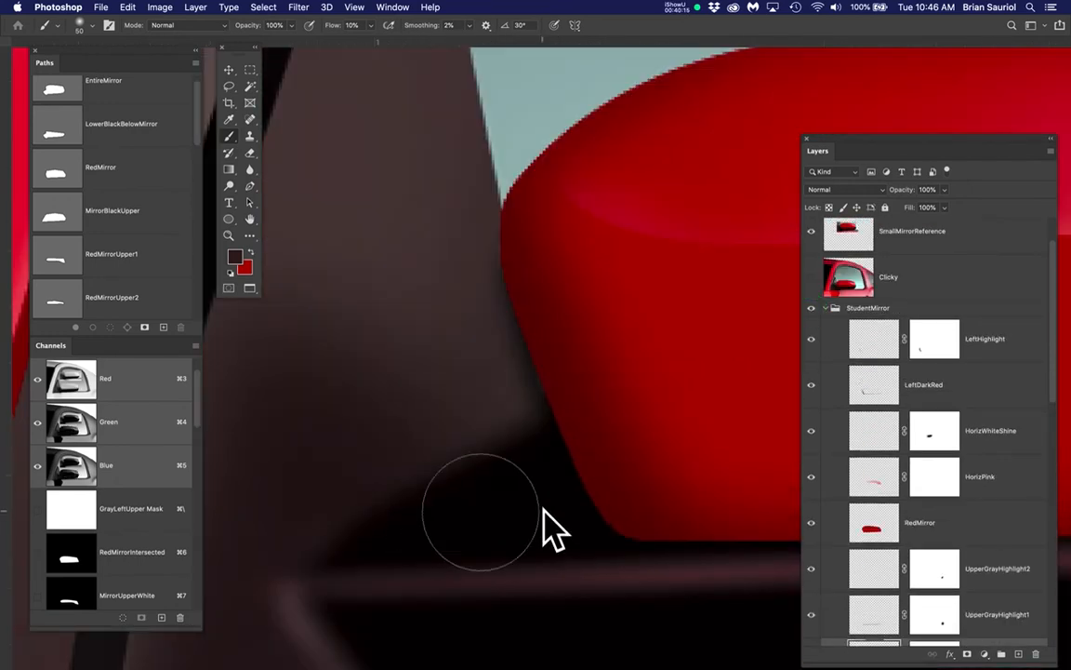
{"action": "left_click_drag", "start_coordinate": [518, 512], "coordinate": [526, 328]}
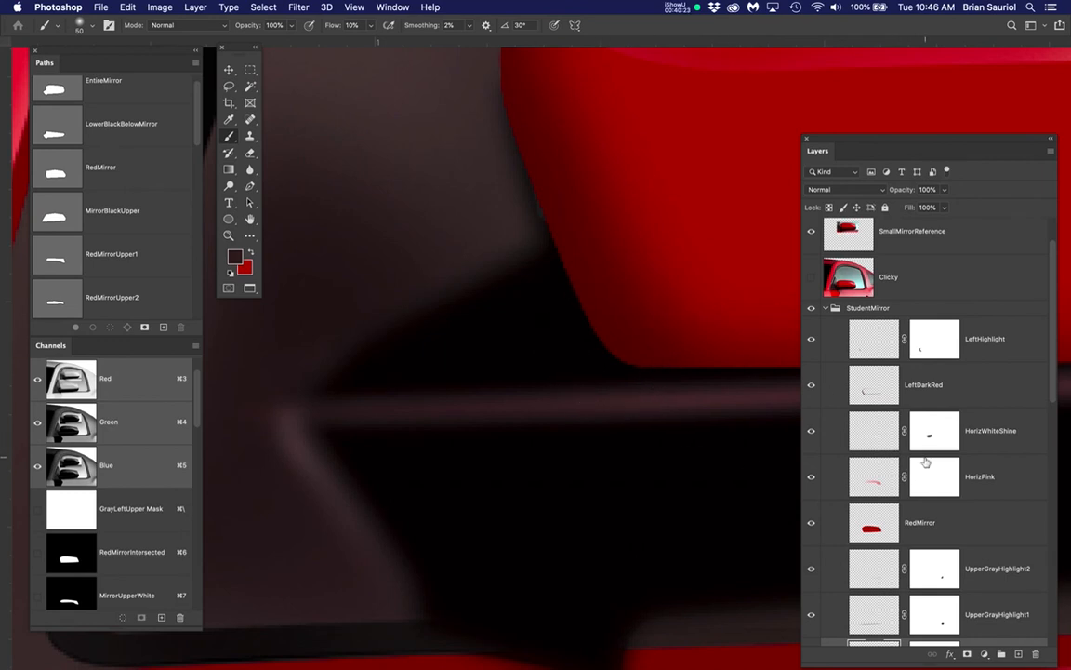
{"action": "scroll", "coordinate": [926, 460], "scroll_direction": "down", "scroll_amount": 5}
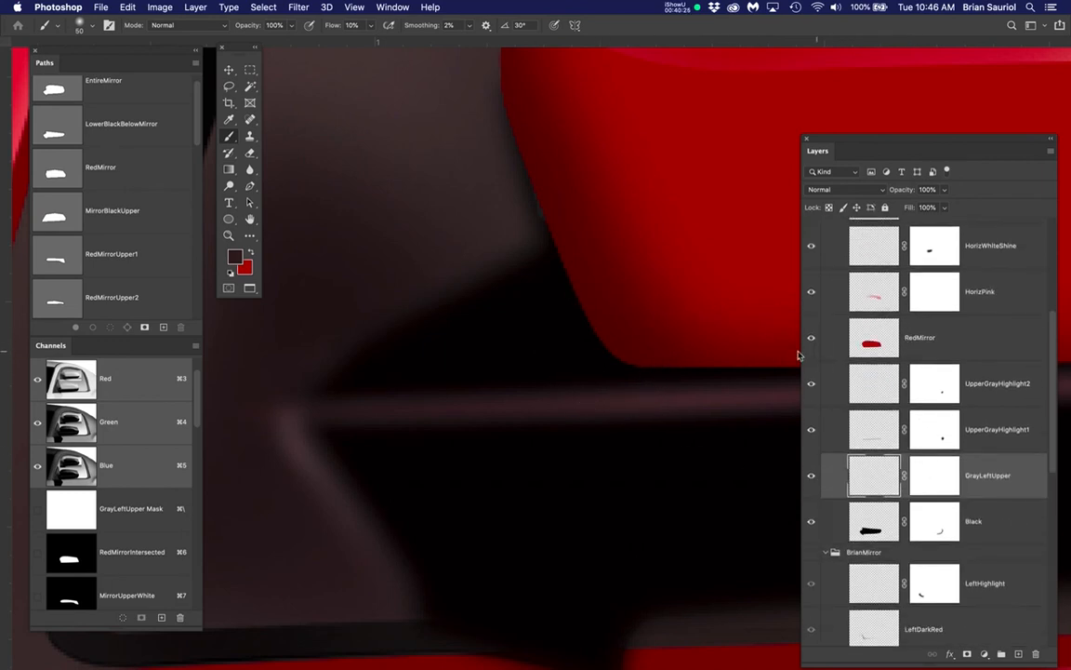
{"action": "left_click", "coordinate": [813, 341]}
{"action": "left_click", "coordinate": [814, 341]}
Paint the sampled dark gray on GrayLeftUpper over the black area above the base's left highlight, using a 40-pixel brush
{"action": "left_click", "coordinate": [928, 338]}
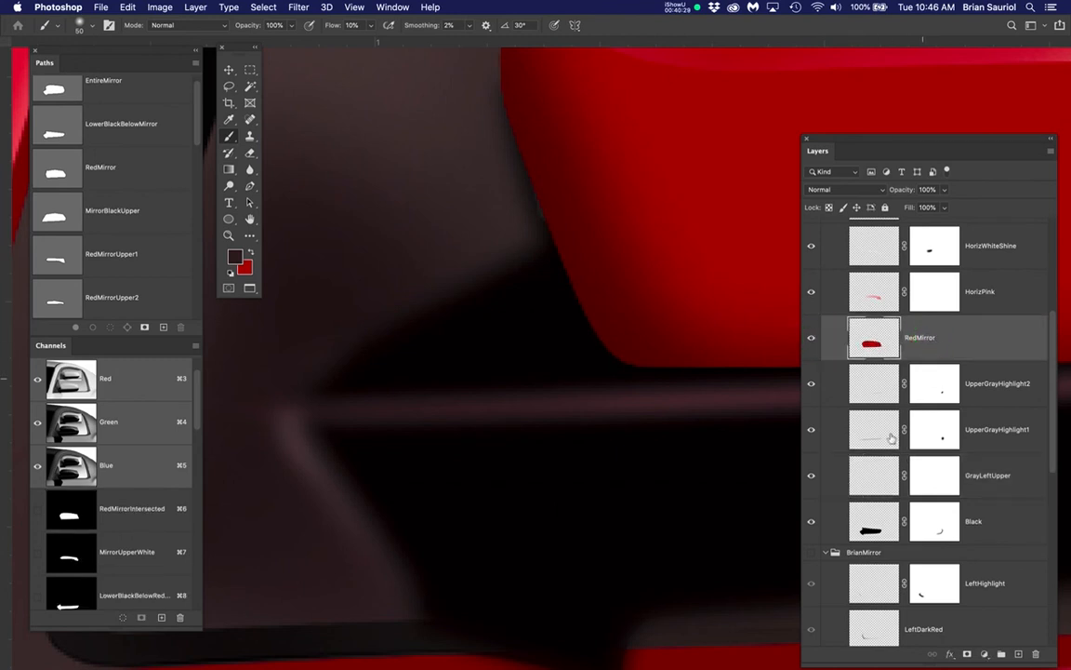
{"action": "left_click", "coordinate": [881, 476]}
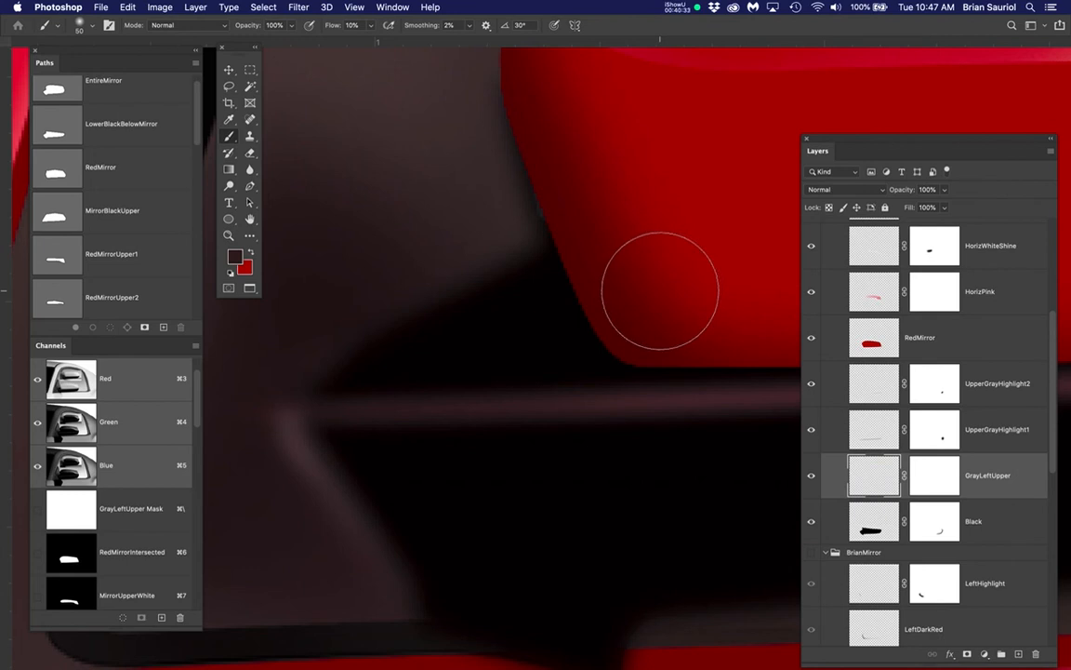
{"action": "mouse_move", "coordinate": [660, 291]}
{"action": "left_mouse_down"}
{"action": "mouse_move", "coordinate": [679, 289]}
{"action": "mouse_move", "coordinate": [468, 326]}
{"action": "mouse_move", "coordinate": [651, 285]}
{"action": "mouse_move", "coordinate": [418, 361]}
{"action": "mouse_move", "coordinate": [679, 346]}
{"action": "mouse_move", "coordinate": [455, 361]}
{"action": "mouse_move", "coordinate": [584, 224]}
{"action": "left_mouse_up"}
{"action": "key", "text": "bracketleft"}
{"action": "key", "text": "bracketleft"}
{"action": "mouse_move", "coordinate": [605, 231]}
{"action": "left_mouse_down"}
{"action": "mouse_move", "coordinate": [552, 260]}
{"action": "mouse_move", "coordinate": [447, 353]}
{"action": "left_mouse_up"}
{"action": "mouse_move", "coordinate": [450, 352]}
{"action": "left_mouse_down"}
{"action": "mouse_move", "coordinate": [552, 272]}
{"action": "mouse_move", "coordinate": [628, 234]}
{"action": "left_mouse_up"}
{"action": "mouse_move", "coordinate": [627, 237]}
{"action": "left_mouse_down"}
{"action": "mouse_move", "coordinate": [448, 364]}
{"action": "mouse_move", "coordinate": [390, 375]}
{"action": "left_mouse_up"}
{"action": "mouse_move", "coordinate": [392, 375]}
{"action": "left_mouse_down"}
{"action": "mouse_move", "coordinate": [645, 356]}
{"action": "mouse_move", "coordinate": [683, 331]}
{"action": "left_mouse_up"}
{"action": "left_click_drag", "start_coordinate": [682, 332], "coordinate": [418, 363]}
{"action": "mouse_move", "coordinate": [416, 364]}
{"action": "left_mouse_down"}
{"action": "mouse_move", "coordinate": [577, 236]}
{"action": "mouse_move", "coordinate": [561, 297]}
{"action": "mouse_move", "coordinate": [428, 364]}
{"action": "mouse_move", "coordinate": [623, 343]}
{"action": "mouse_move", "coordinate": [655, 349]}
{"action": "left_mouse_up"}
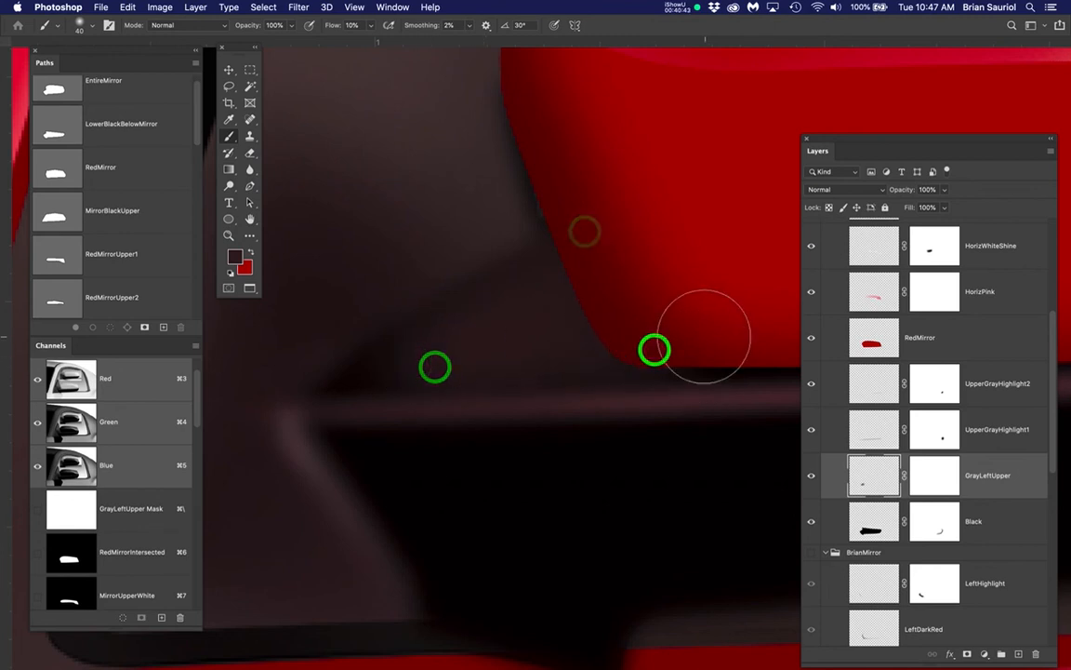
Lower the GrayLeftUpper layer's opacity to 64% and extend the dark gray toward the black area's left tip
{"action": "left_click", "coordinate": [877, 467]}
{"action": "left_click", "coordinate": [944, 189]}
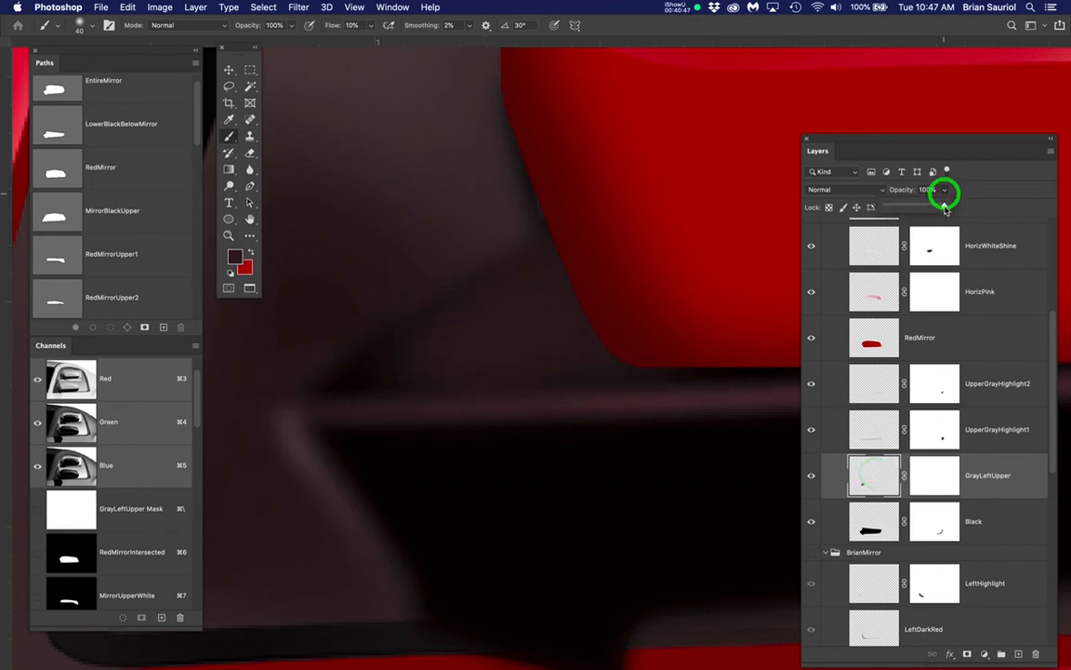
{"action": "mouse_move", "coordinate": [945, 208]}
{"action": "left_mouse_down"}
{"action": "mouse_move", "coordinate": [912, 202]}
{"action": "mouse_move", "coordinate": [923, 206]}
{"action": "left_mouse_up"}
{"action": "left_click_drag", "start_coordinate": [395, 353], "coordinate": [324, 374]}
{"action": "left_click", "coordinate": [390, 340]}
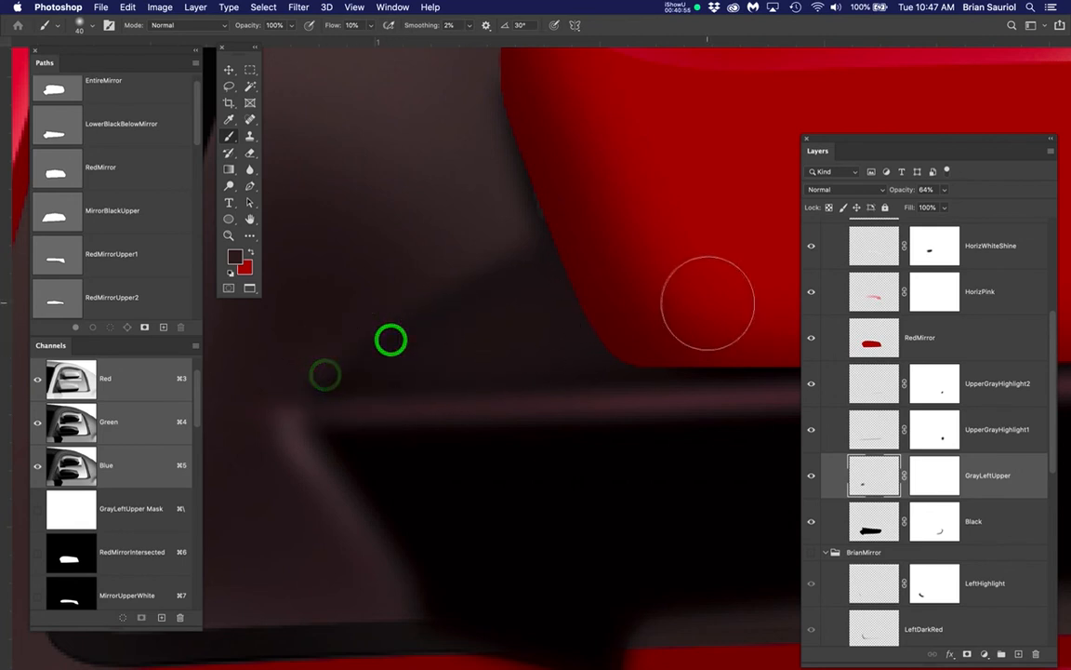
Select the StudentMirror LeftHighlight layer and show the Clicky reference layer over the painted mirror
{"action": "scroll", "coordinate": [614, 286], "scroll_direction": "down", "scroll_amount": 3}
{"action": "scroll", "coordinate": [614, 286], "scroll_direction": "down", "scroll_amount": 3}
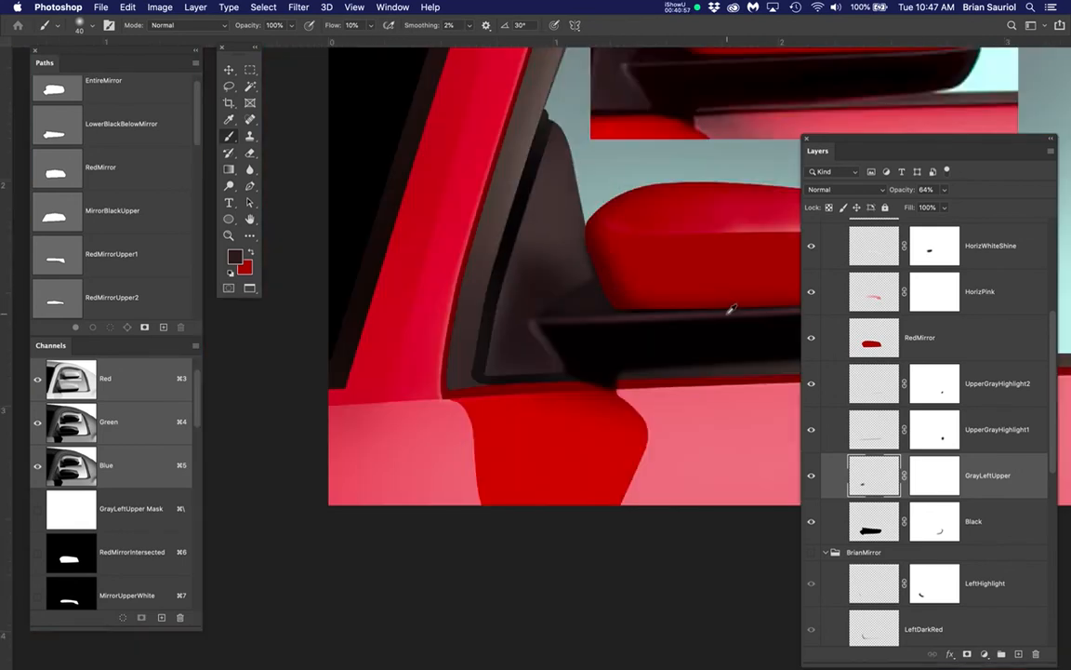
{"action": "left_click_drag", "start_coordinate": [732, 309], "coordinate": [519, 437]}
{"action": "left_click_drag", "start_coordinate": [735, 419], "coordinate": [689, 422]}
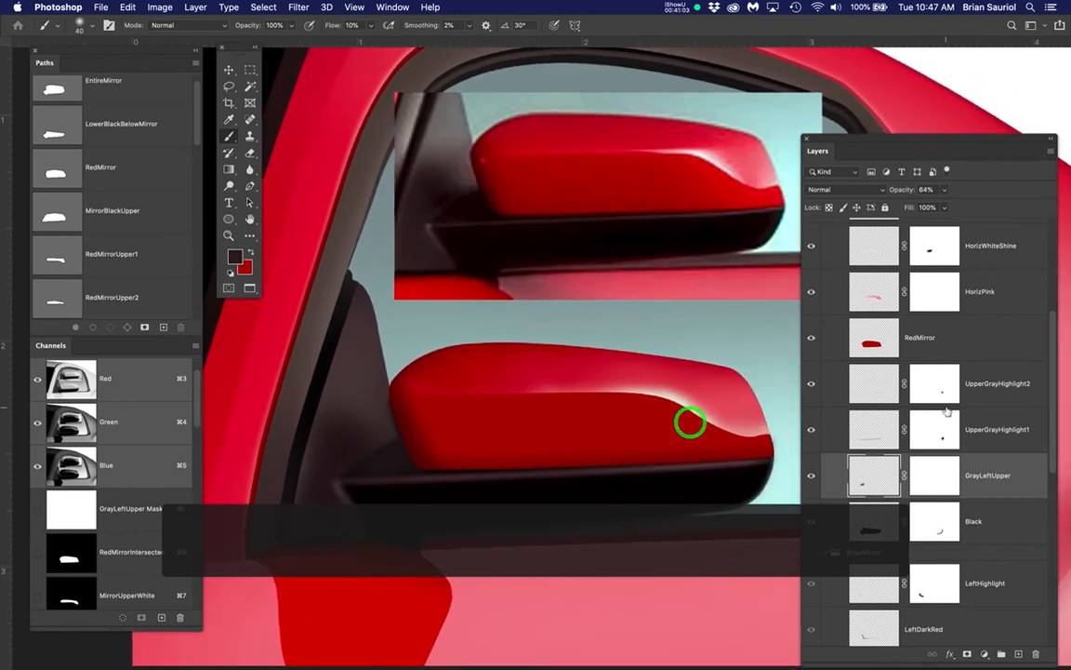
{"action": "scroll", "coordinate": [942, 402], "scroll_direction": "up", "scroll_amount": 2}
{"action": "scroll", "coordinate": [942, 402], "scroll_direction": "up", "scroll_amount": 3}
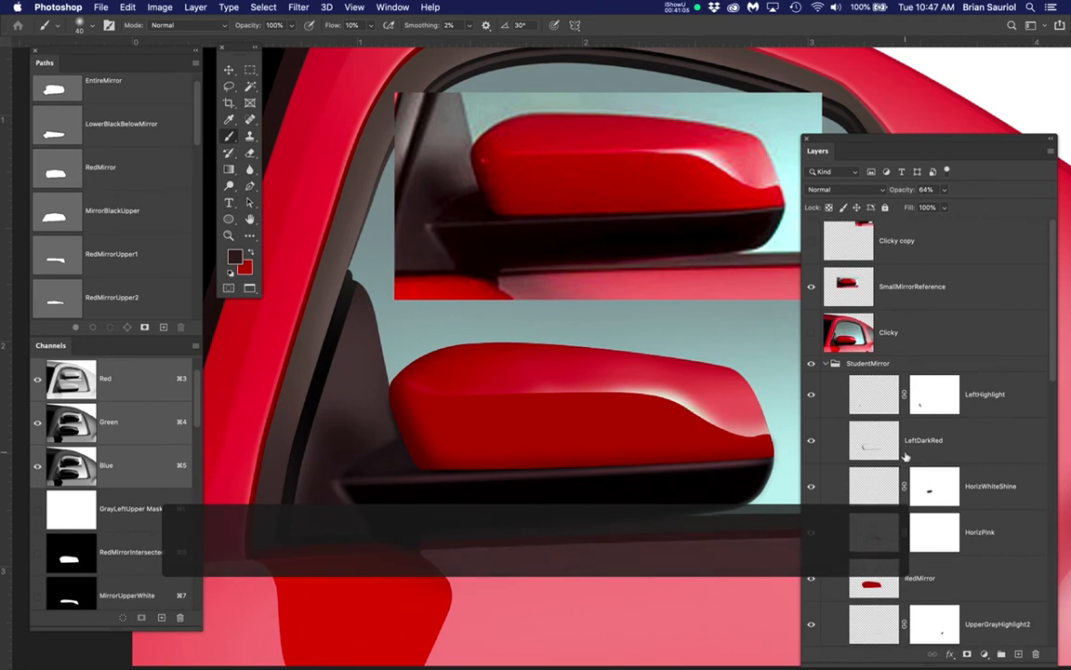
{"action": "left_click", "coordinate": [873, 396]}
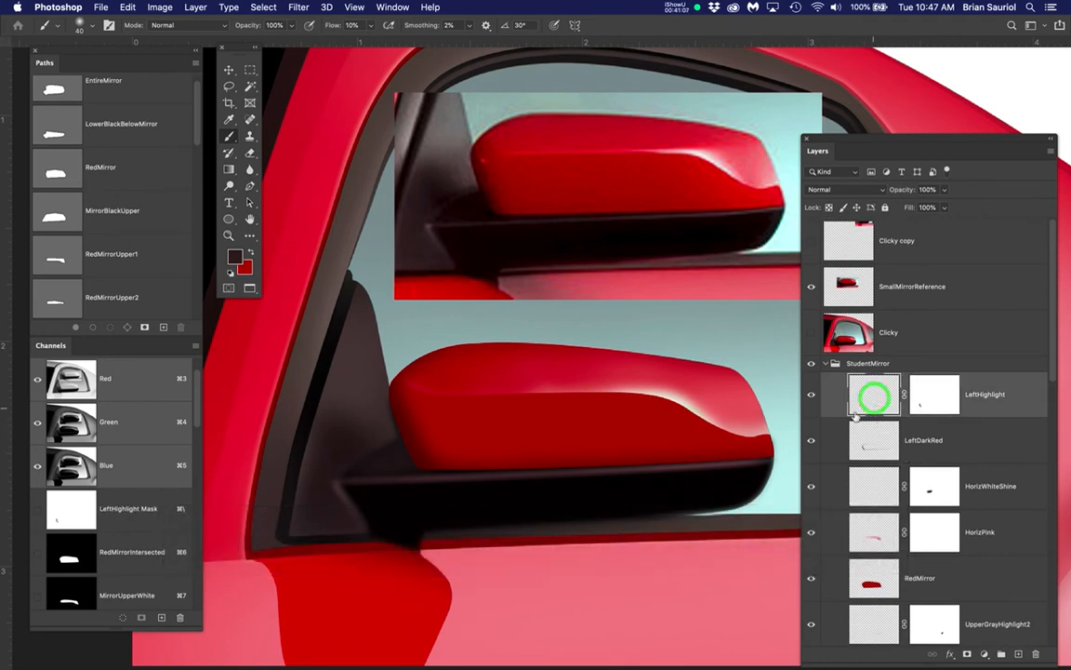
{"action": "left_click", "coordinate": [811, 335]}
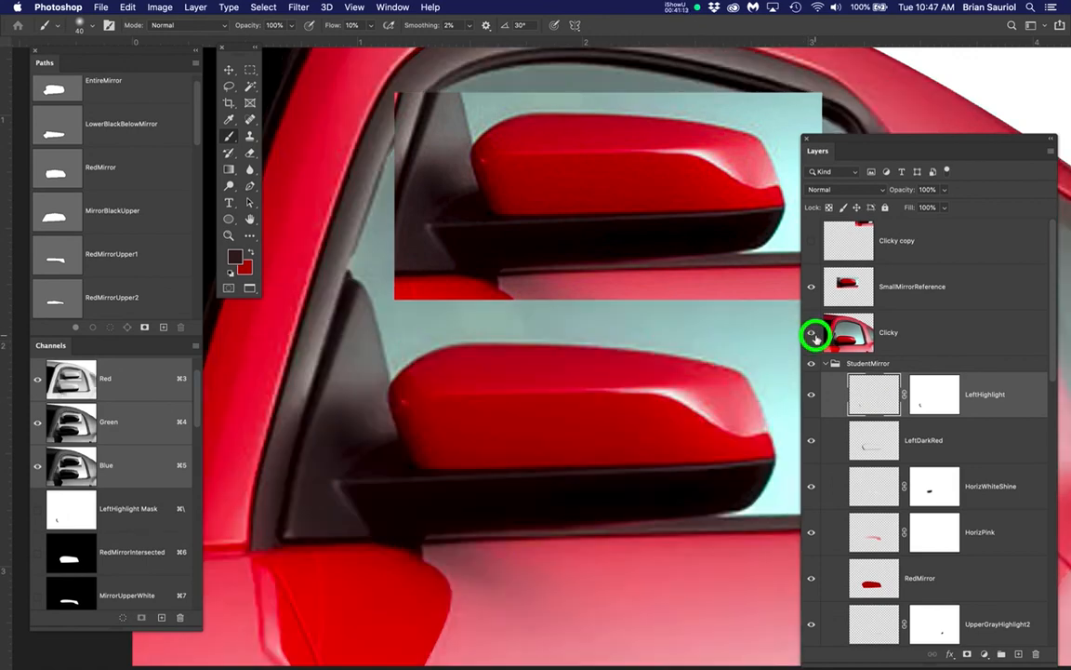
{"action": "left_click", "coordinate": [813, 337]}
{"action": "left_click", "coordinate": [812, 337]}
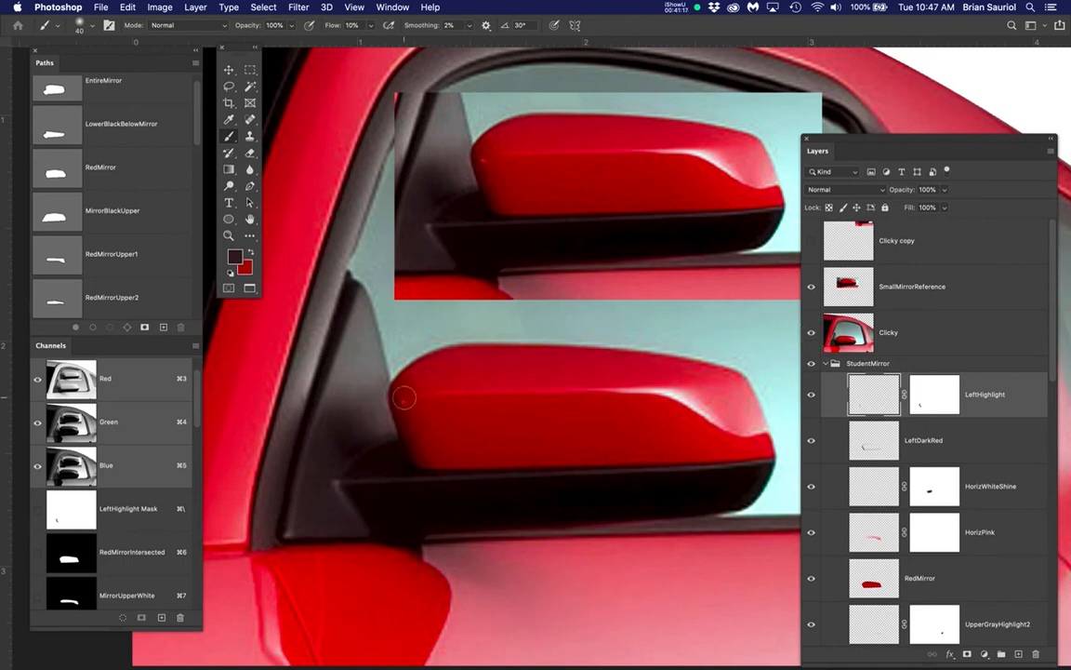
Sample the pinkish spot at the reference mirror's left end and lighten the foreground color to e06b60 for the Brush
{"action": "scroll", "coordinate": [407, 402], "scroll_direction": "up", "scroll_amount": 15}
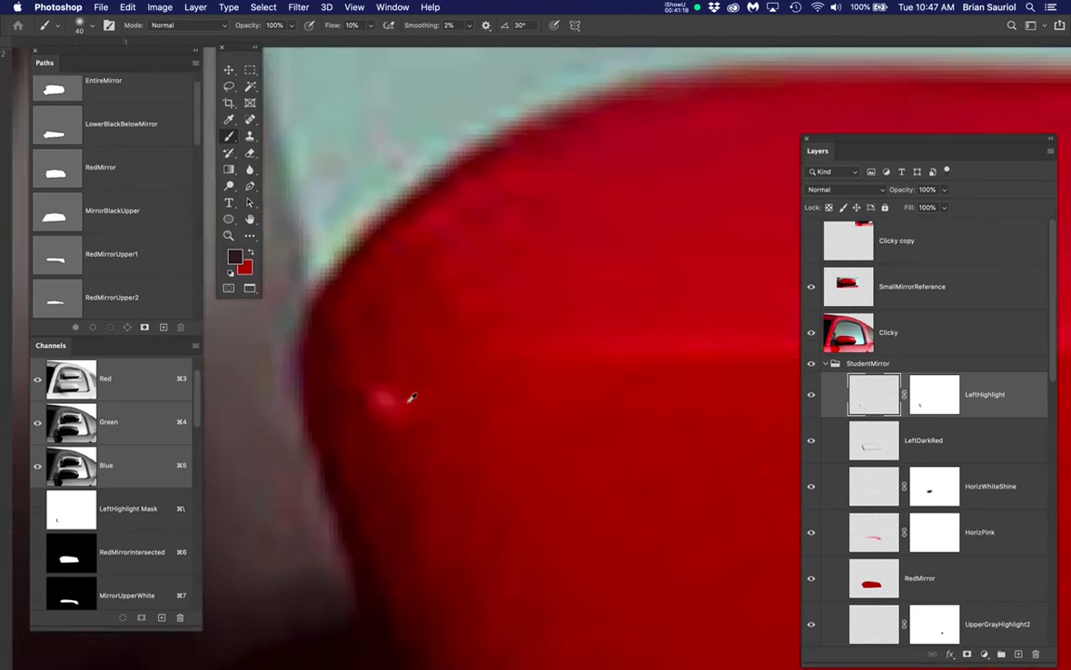
{"action": "scroll", "coordinate": [347, 406], "scroll_direction": "down", "scroll_amount": 2}
{"action": "left_click_drag", "start_coordinate": [397, 410], "coordinate": [497, 416]}
{"action": "key", "text": "b"}
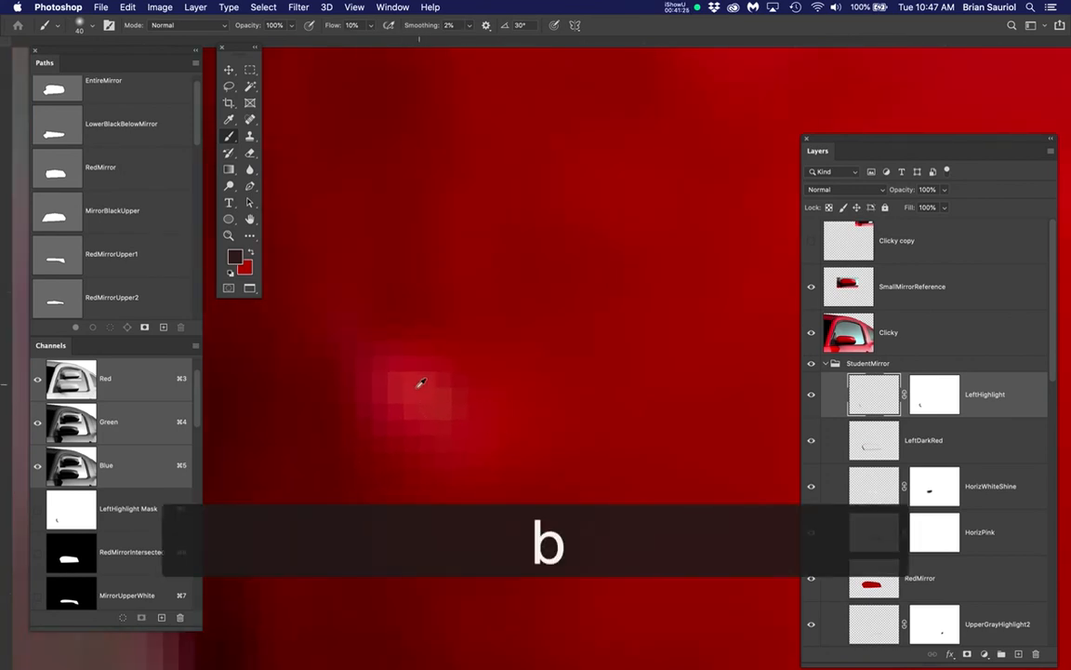
{"action": "left_click", "coordinate": [409, 394], "text": "alt"}
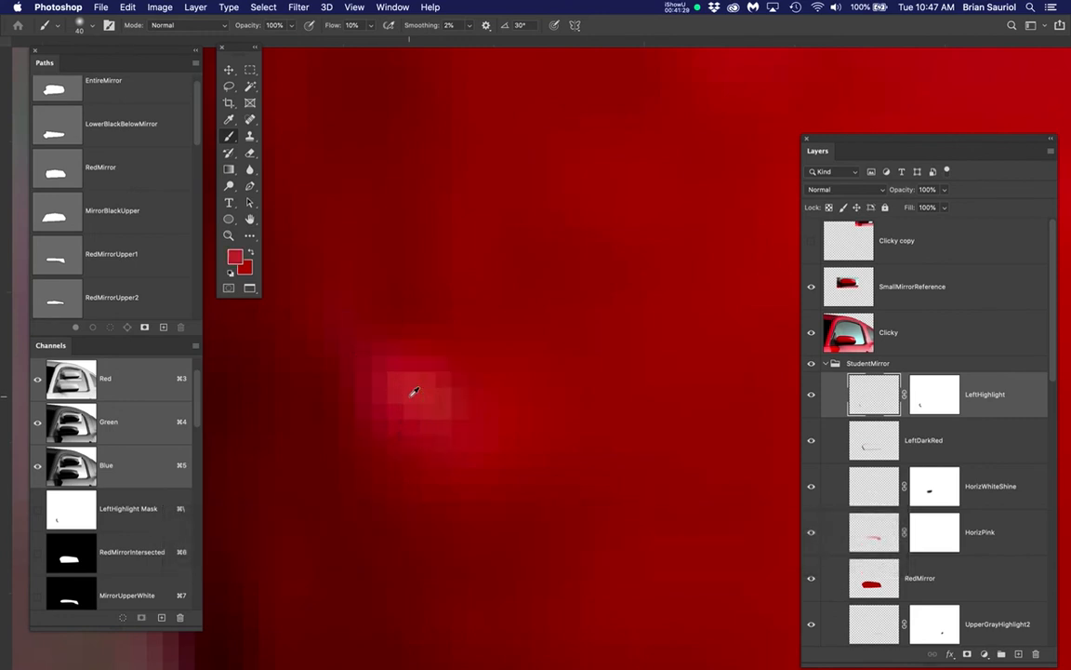
{"action": "left_click", "coordinate": [235, 261]}
{"action": "left_click", "coordinate": [686, 201]}
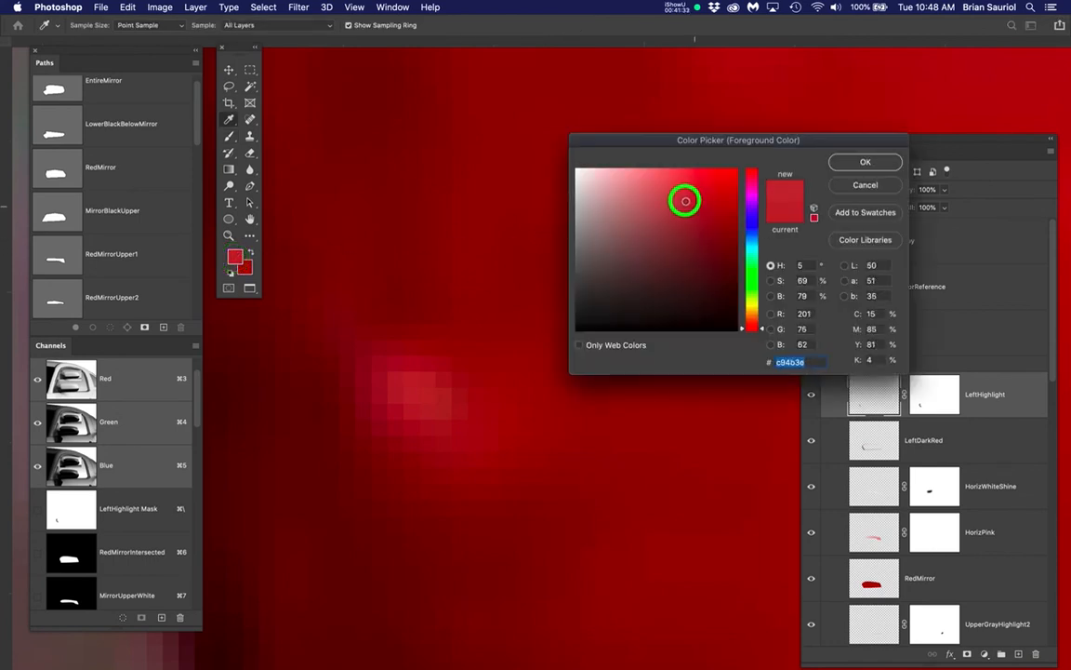
{"action": "left_click_drag", "start_coordinate": [685, 201], "coordinate": [667, 187]}
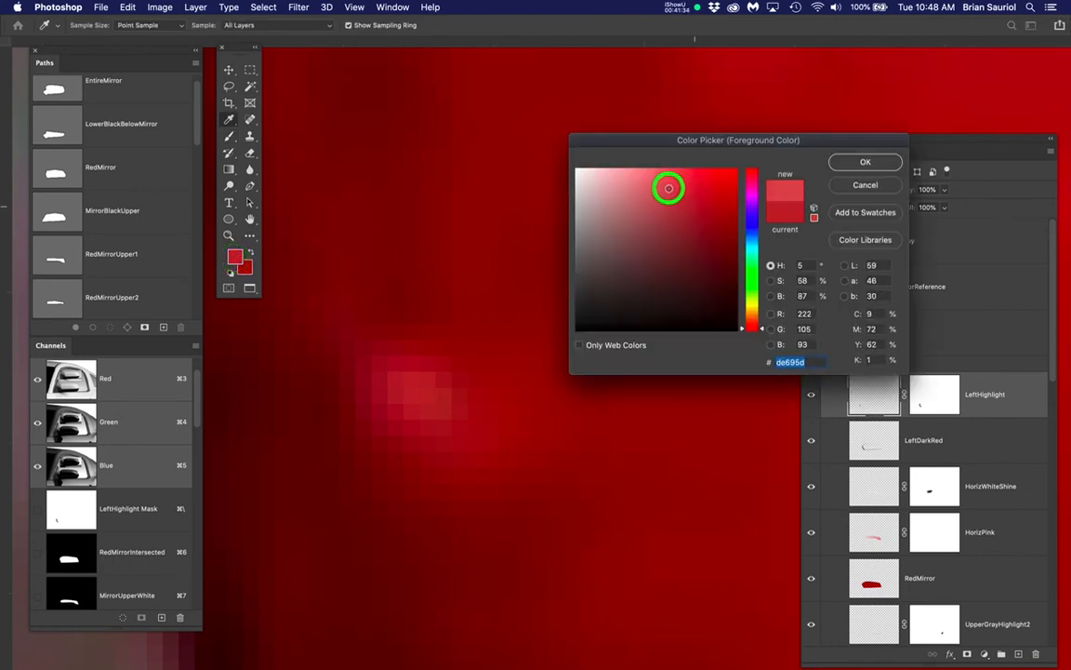
{"action": "left_click", "coordinate": [845, 163]}
{"action": "key", "text": "b"}
Toggle the Clicky layer with LeftHighlight active to compare the mirror's left end with the reference highlight spot
{"action": "key", "text": "super+minus"}
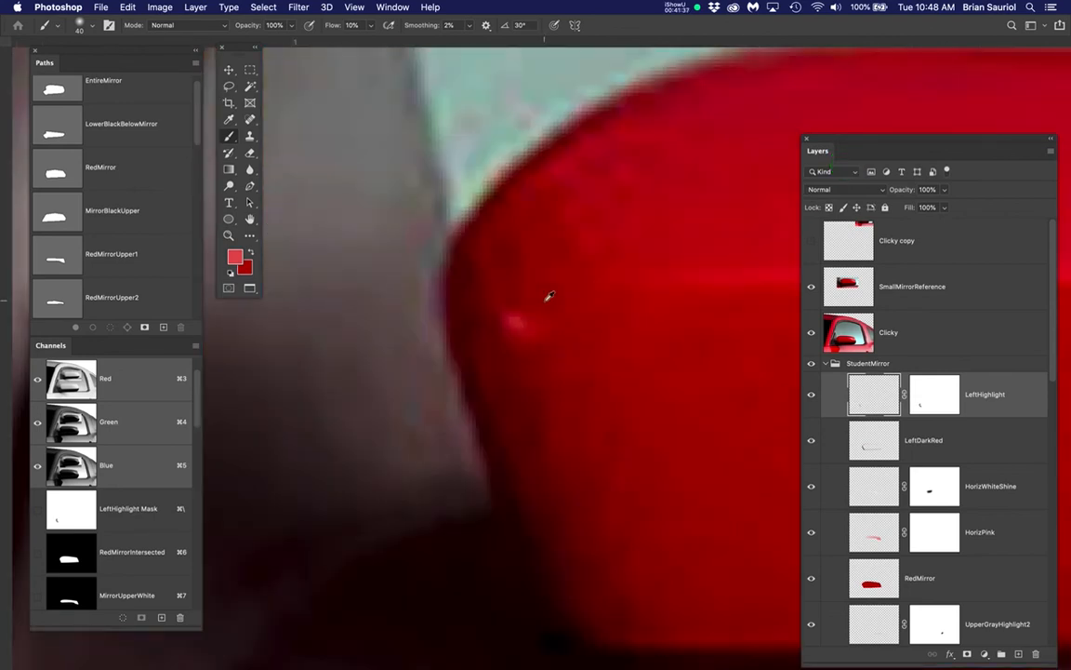
{"action": "scroll", "coordinate": [548, 297], "scroll_direction": "down", "scroll_amount": 2}
{"action": "key", "text": "space"}
{"action": "left_click_drag", "start_coordinate": [595, 340], "coordinate": [491, 333]}
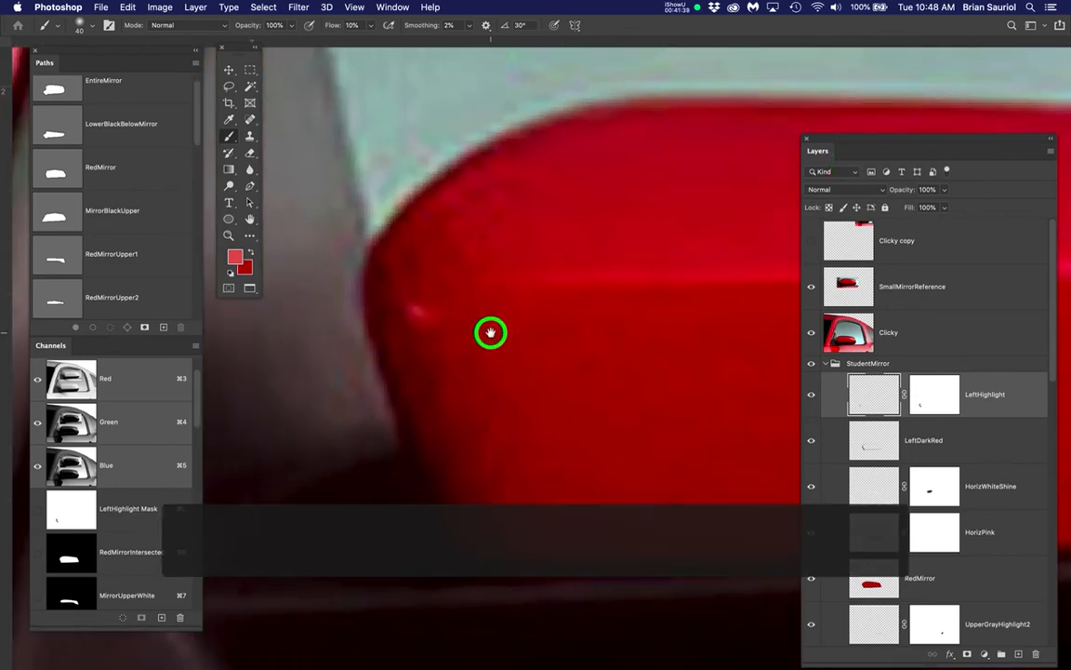
{"action": "left_click", "coordinate": [866, 396]}
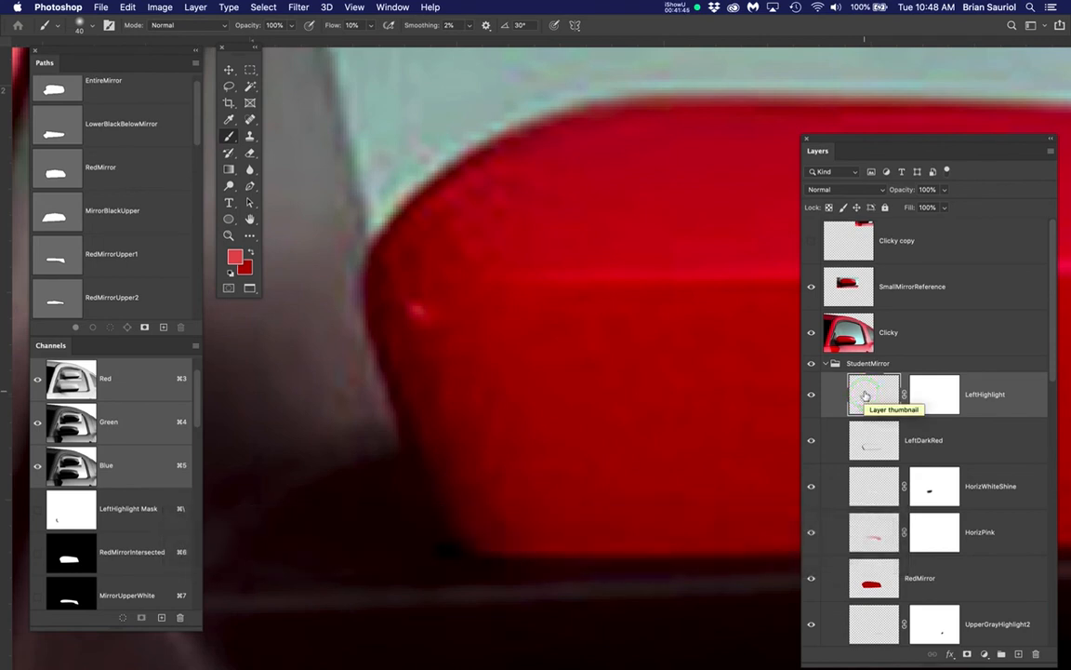
{"action": "left_click", "coordinate": [811, 335]}
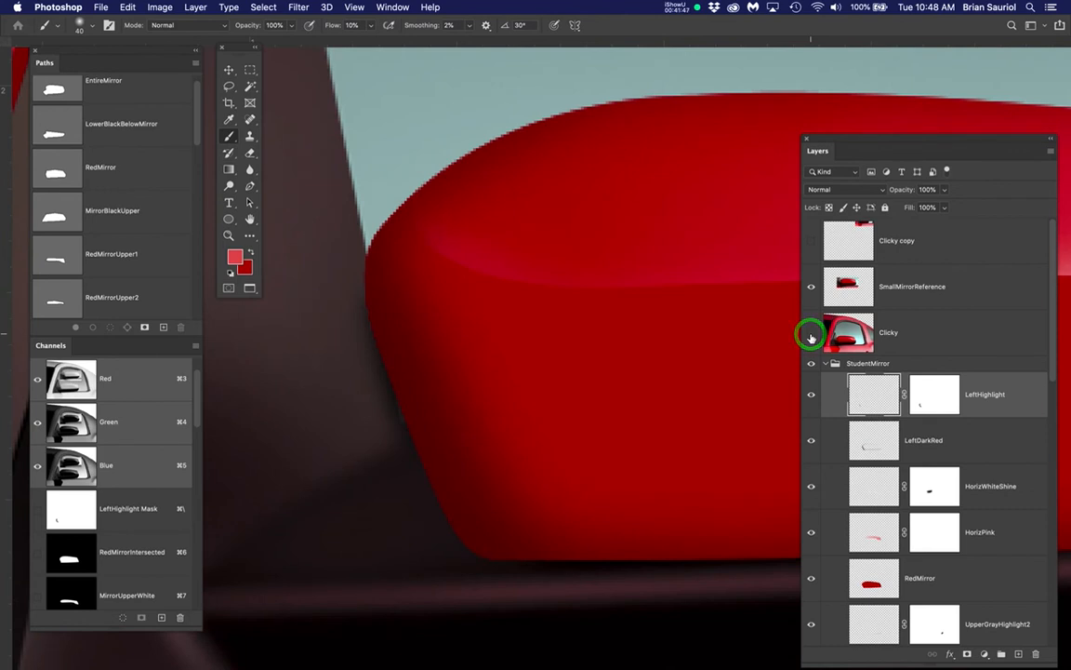
{"action": "left_click", "coordinate": [811, 335]}
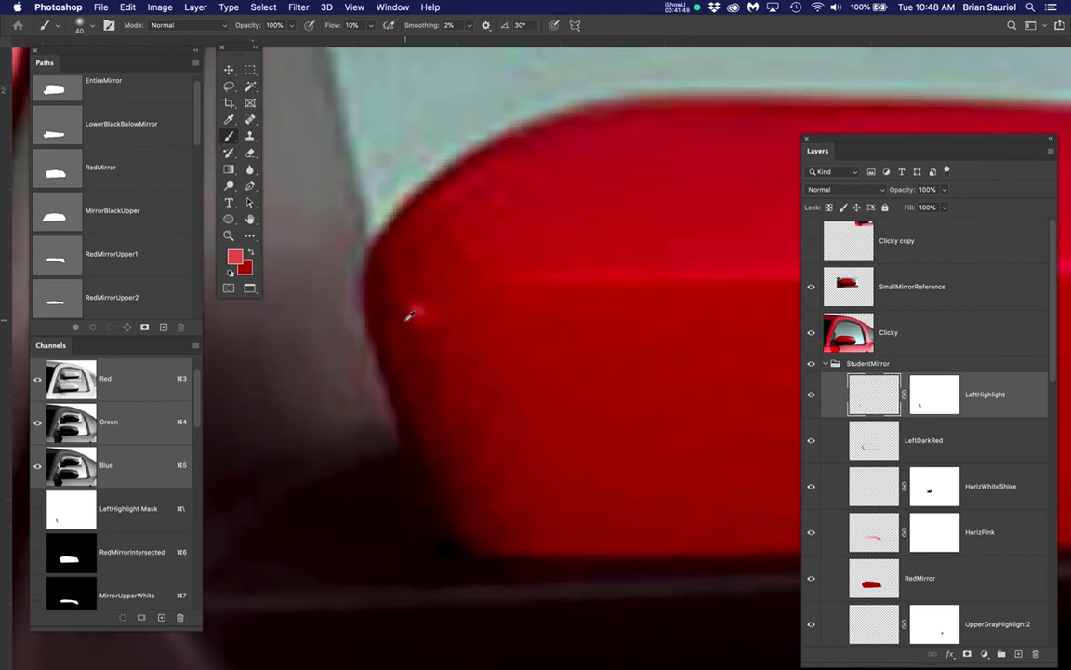
Paint the light red over the reference highlight spot on the LeftHighlight layer, using a 20-pixel brush
{"action": "scroll", "coordinate": [409, 316], "scroll_direction": "up", "scroll_amount": 5}
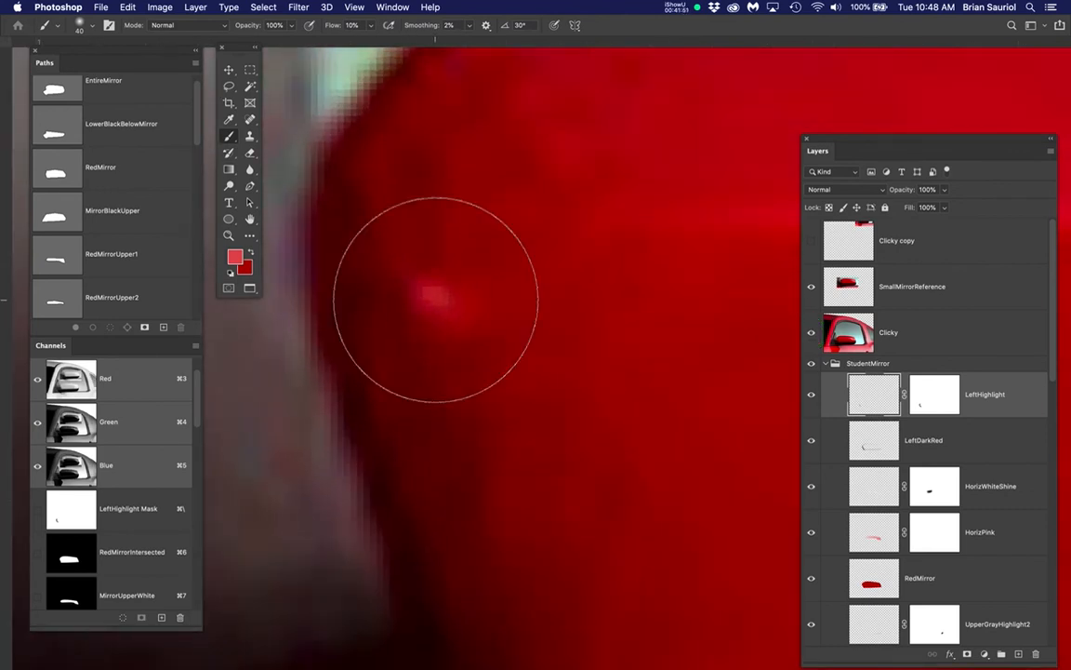
{"action": "key", "text": "bracketleft"}
{"action": "key", "text": "bracketleft"}
{"action": "key", "text": "bracketleft"}
{"action": "key", "text": "bracketleft"}
{"action": "key", "text": "bracketleft"}
{"action": "key", "text": "bracketleft"}
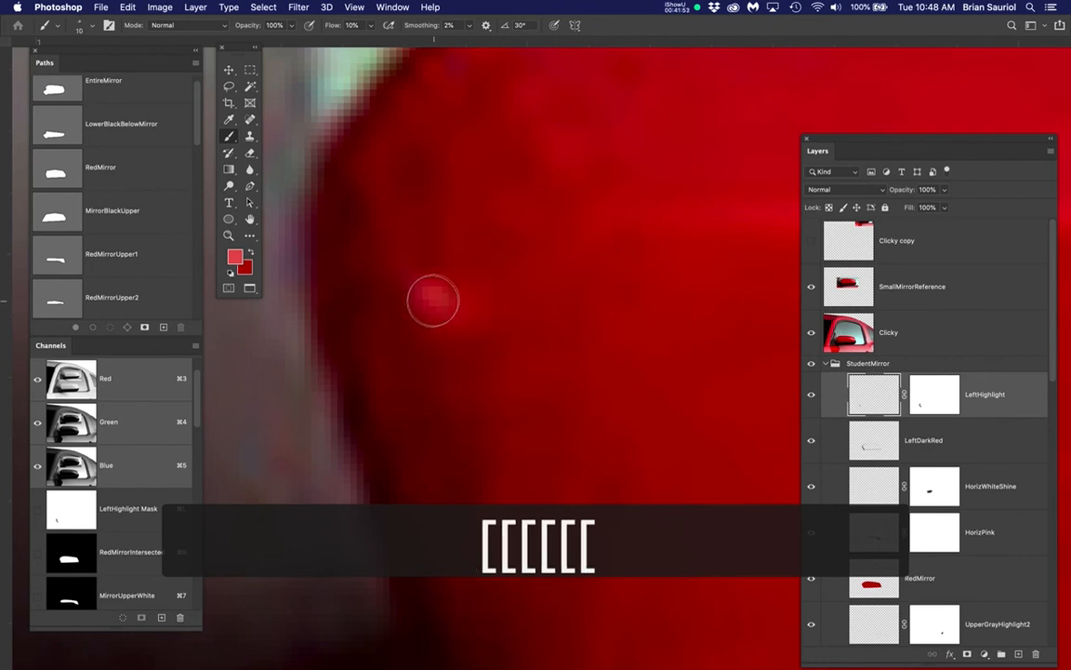
{"action": "key", "text": "bracketright"}
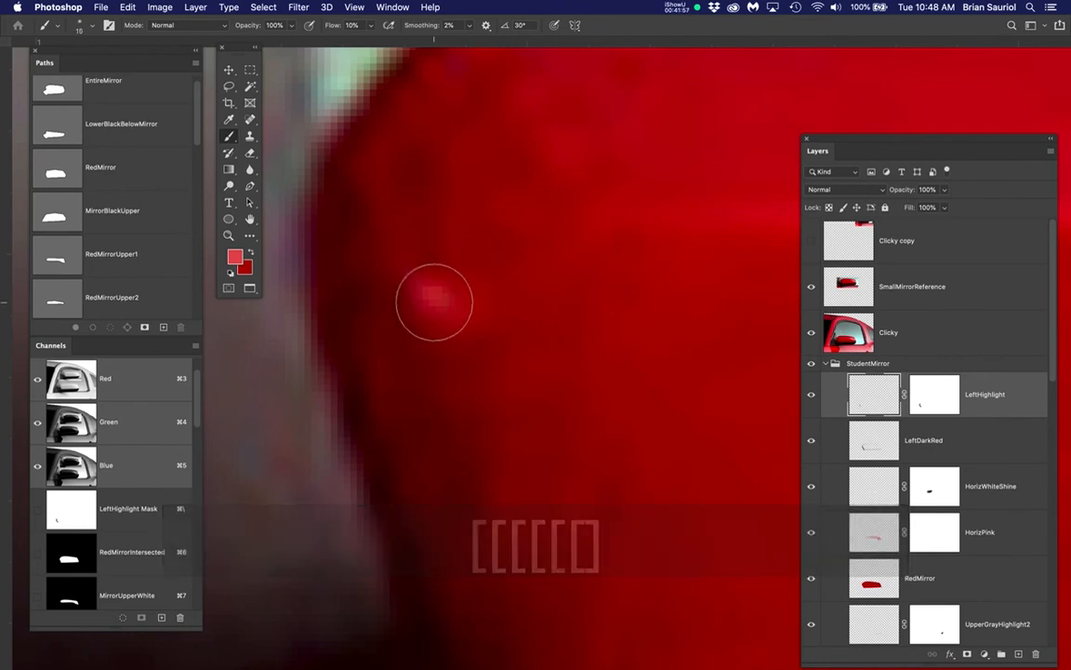
{"action": "key", "text": "bracketright"}
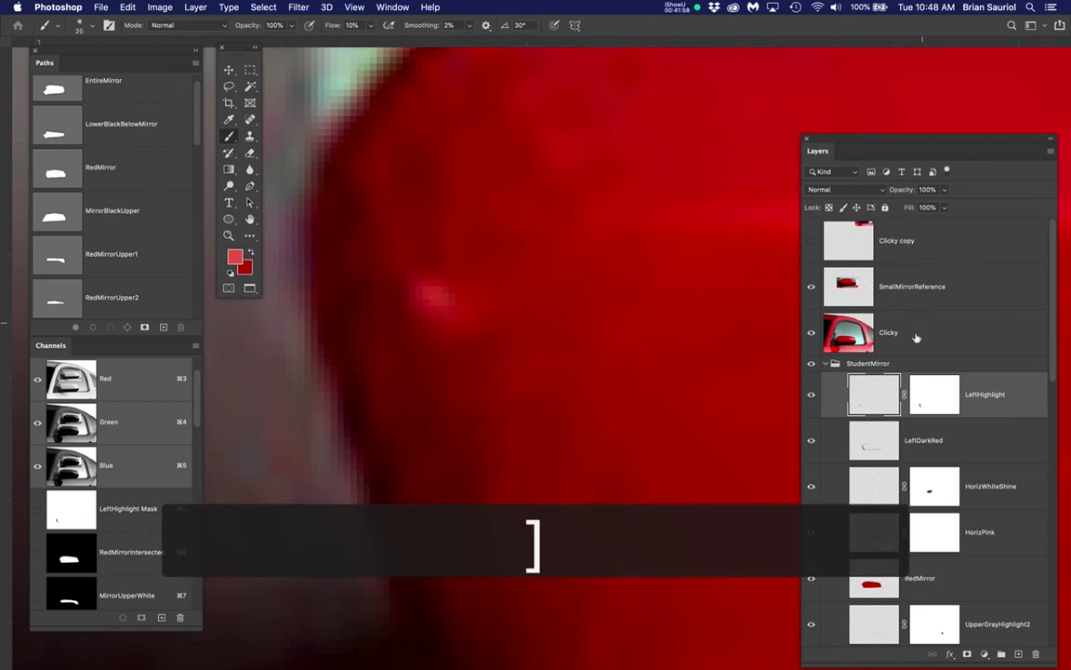
{"action": "left_click", "coordinate": [871, 392]}
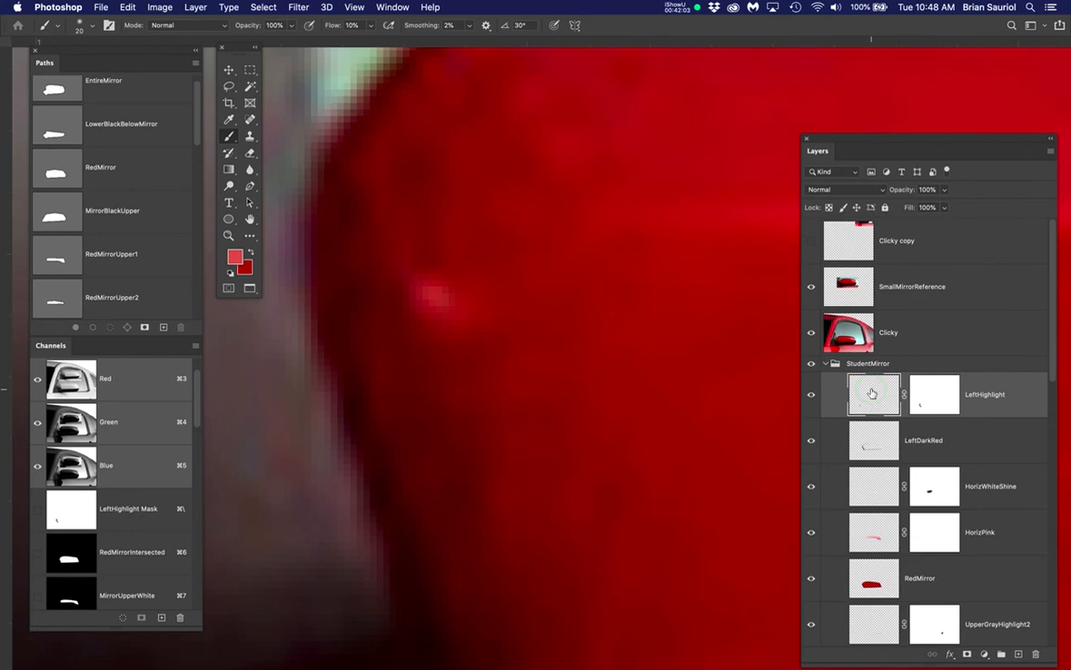
{"action": "left_click", "coordinate": [430, 300]}
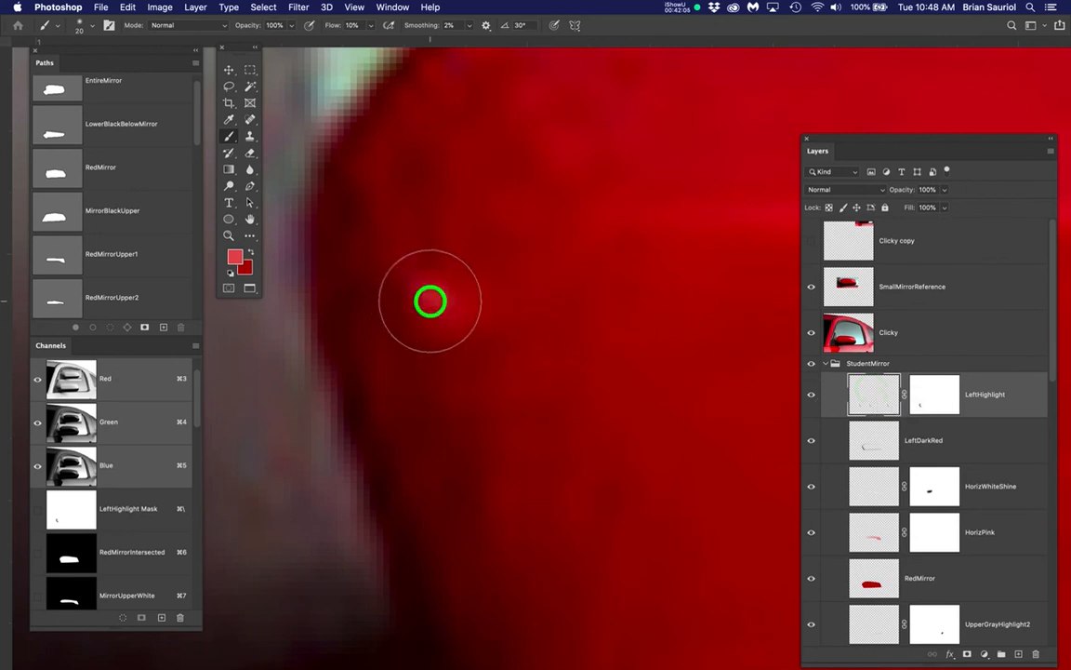
{"action": "left_click", "coordinate": [430, 300]}
{"action": "left_click", "coordinate": [432, 301]}
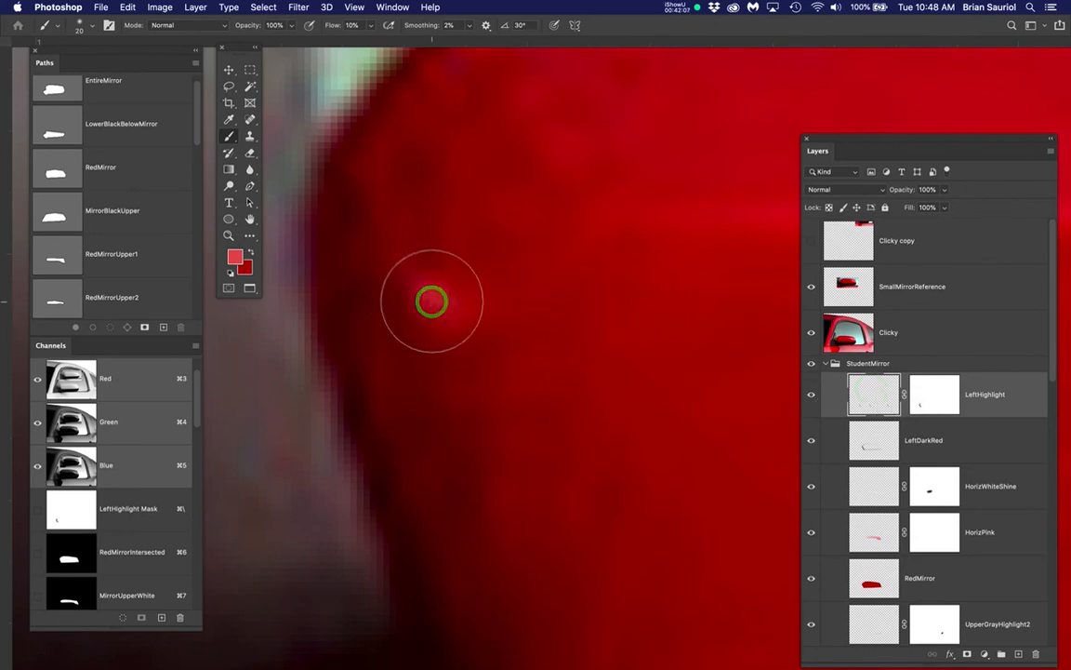
{"action": "left_click", "coordinate": [432, 301]}
Toggle the Clicky and LeftHighlight layers' visibility to check the painted highlight spot
{"action": "left_click", "coordinate": [811, 333]}
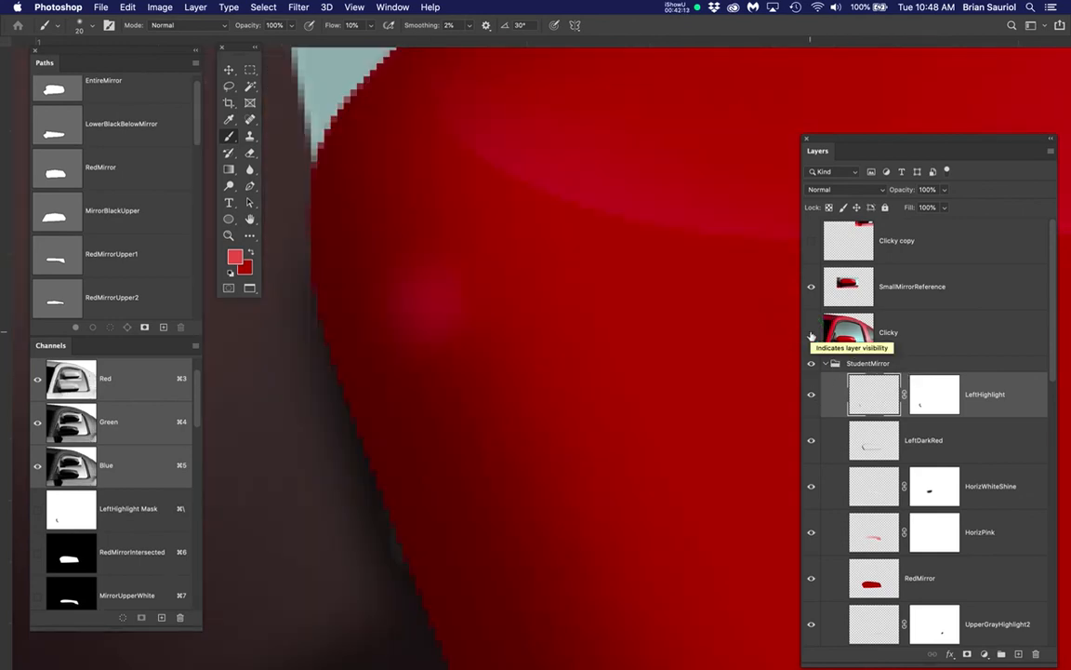
{"action": "left_click", "coordinate": [811, 394]}
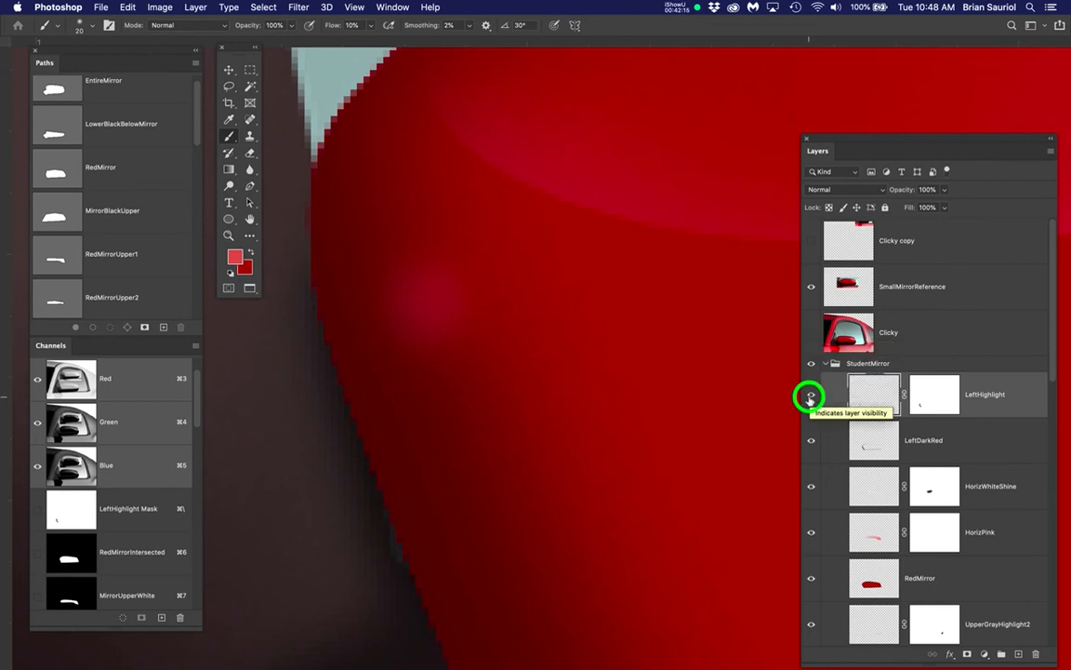
{"action": "left_click", "coordinate": [811, 394]}
{"action": "left_click", "coordinate": [810, 339]}
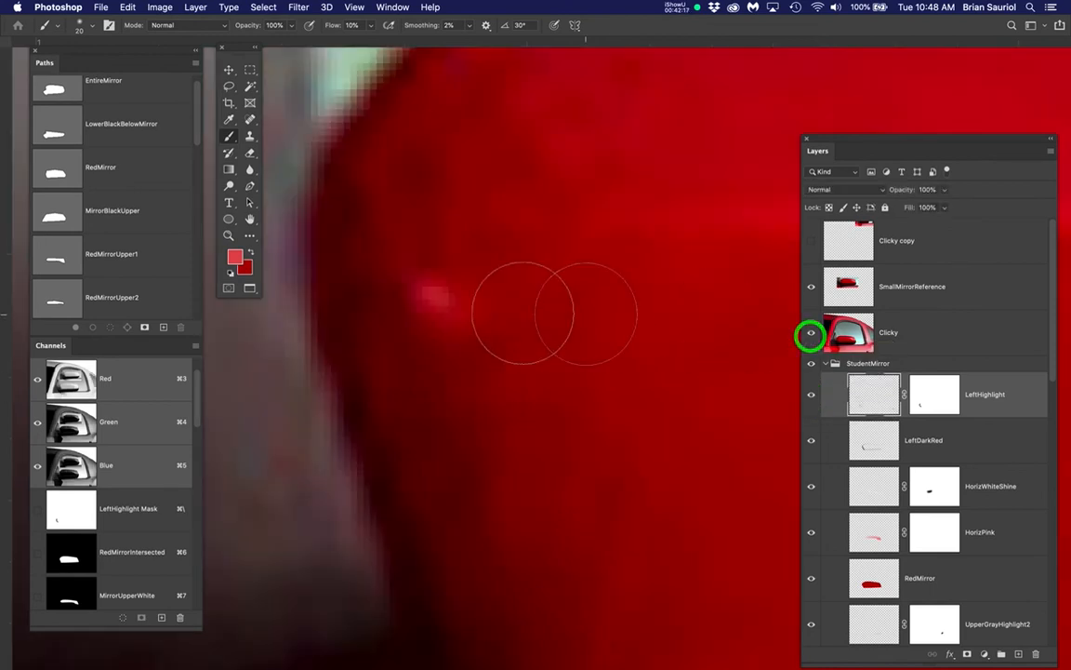
Reduce the brush to 8 pixels and paint a brighter center into the highlight spot on LeftHighlight
{"action": "left_click", "coordinate": [438, 303]}
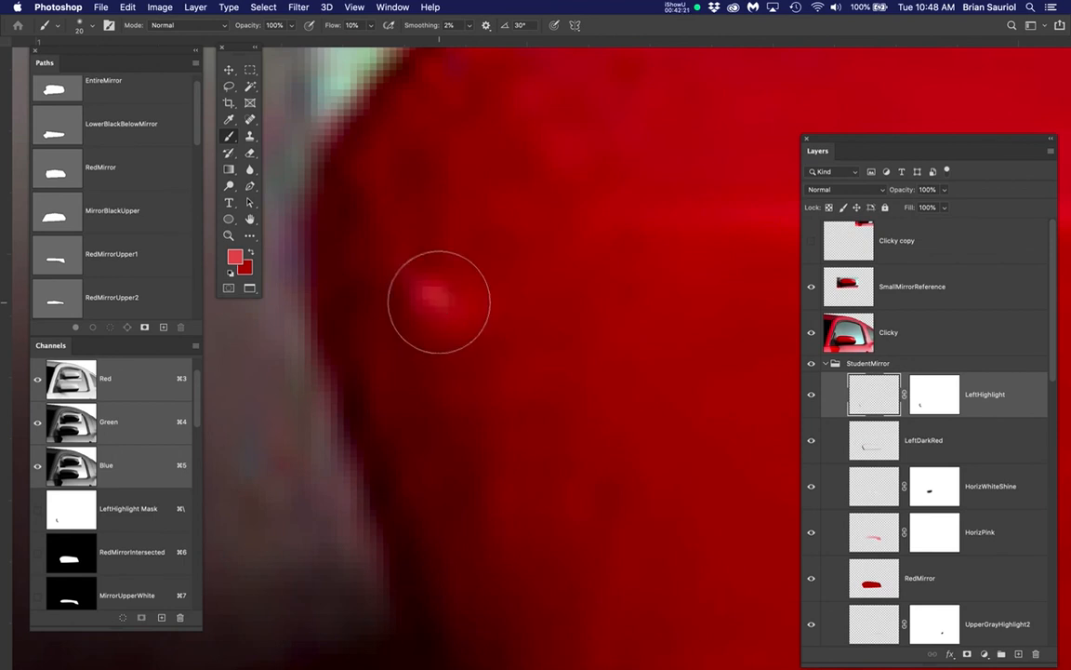
{"action": "key", "text": "bracketleft"}
{"action": "key", "text": "bracketleft"}
{"action": "key", "text": "bracketleft"}
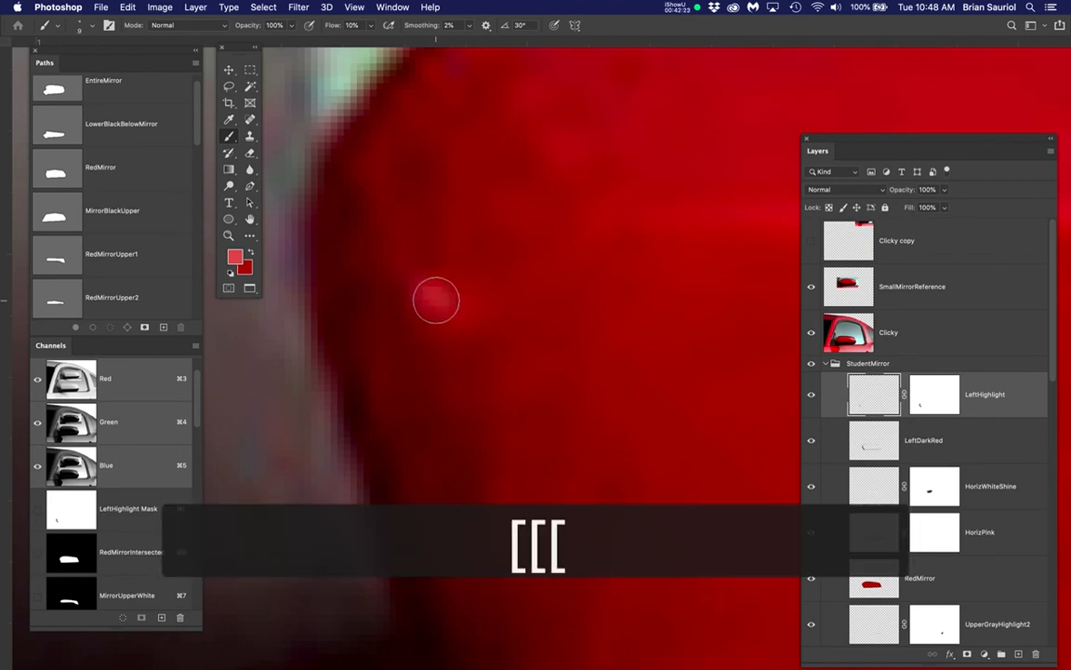
{"action": "key", "text": "bracketleft"}
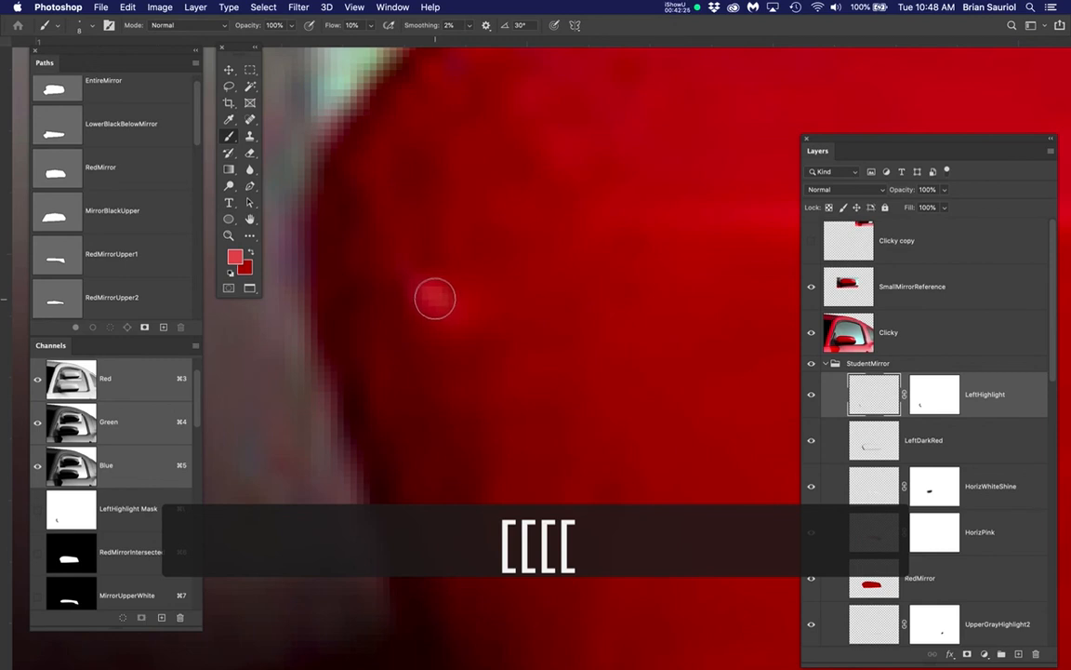
{"action": "left_click", "coordinate": [435, 298]}
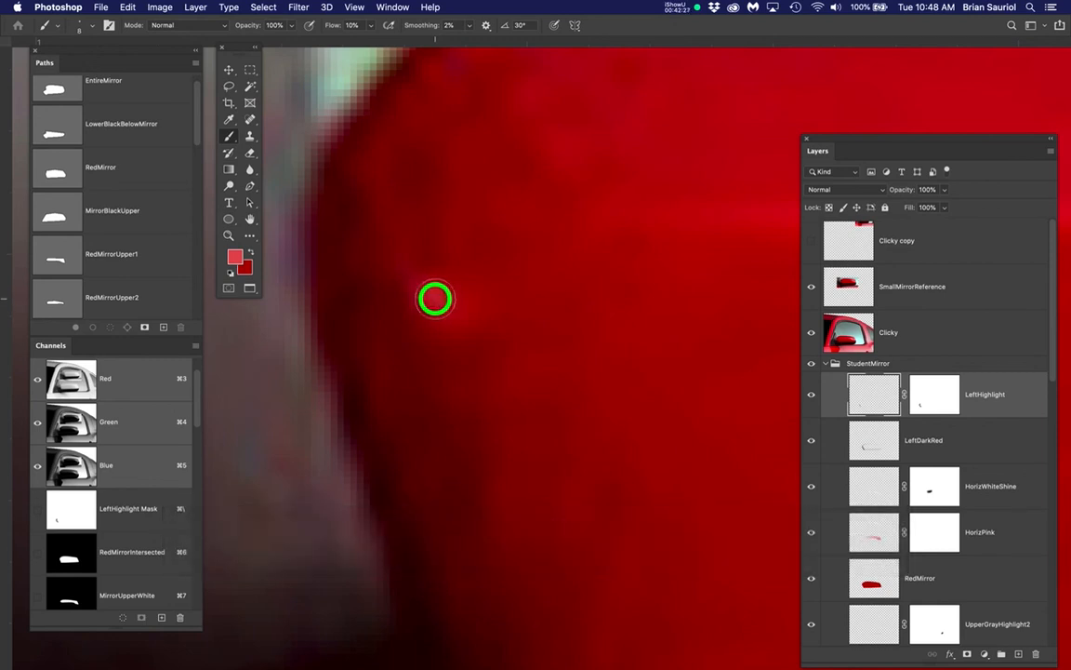
Hide the Clicky layer and compare the painted highlight spot with the small mirror reference
{"action": "left_click", "coordinate": [812, 332]}
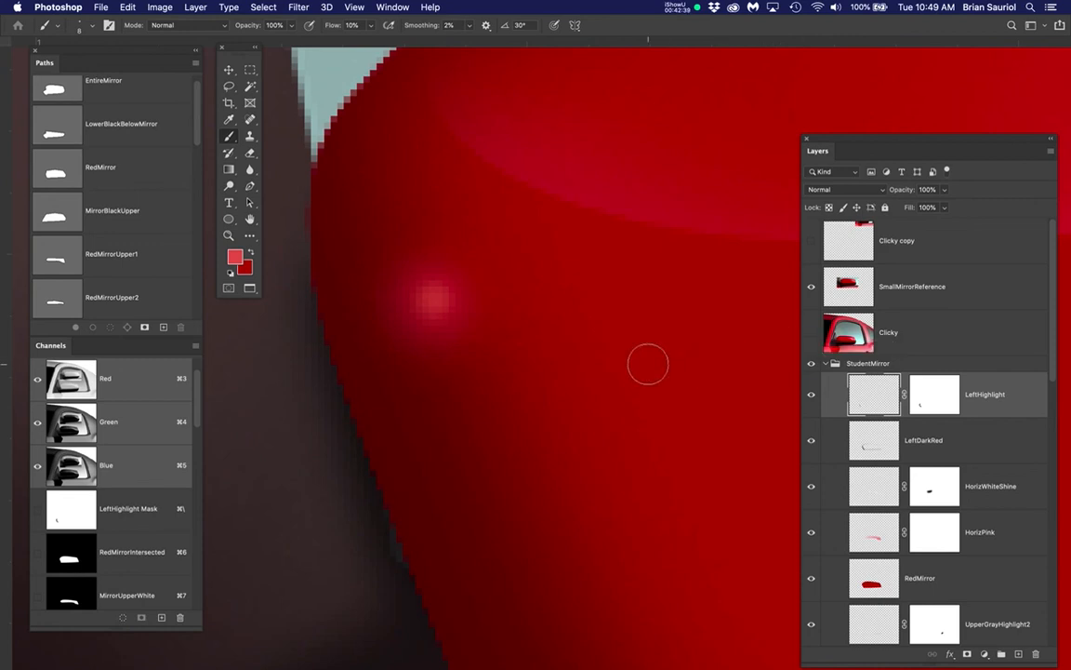
{"action": "scroll", "coordinate": [648, 364], "scroll_direction": "down", "scroll_amount": 6}
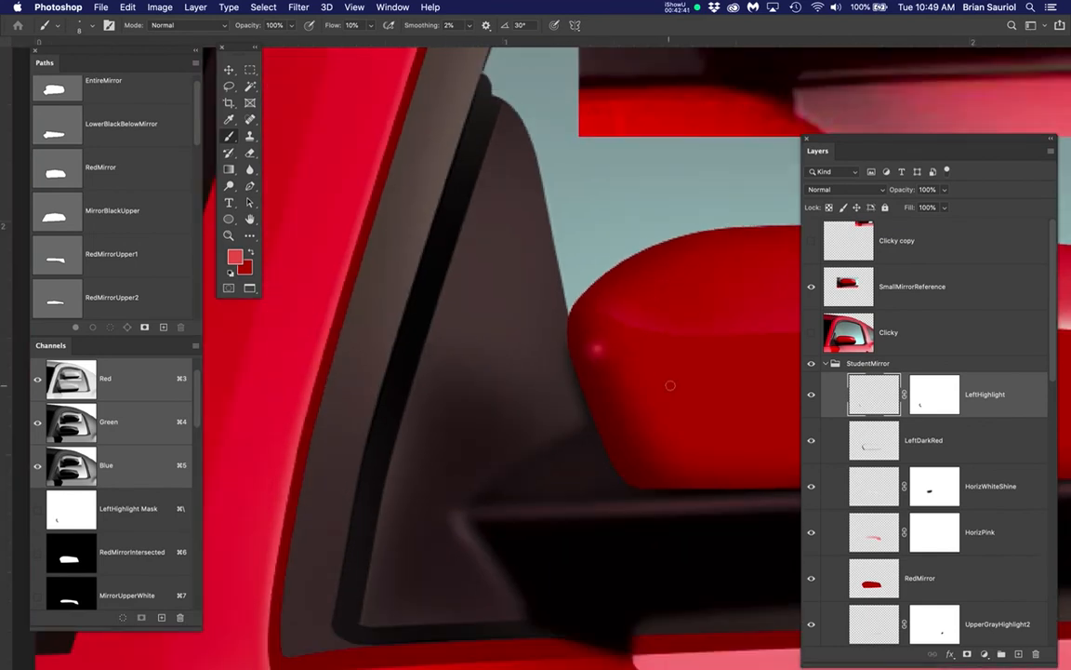
{"action": "left_click_drag", "start_coordinate": [676, 380], "coordinate": [429, 443]}
{"action": "scroll", "coordinate": [477, 414], "scroll_direction": "down", "scroll_amount": 4}
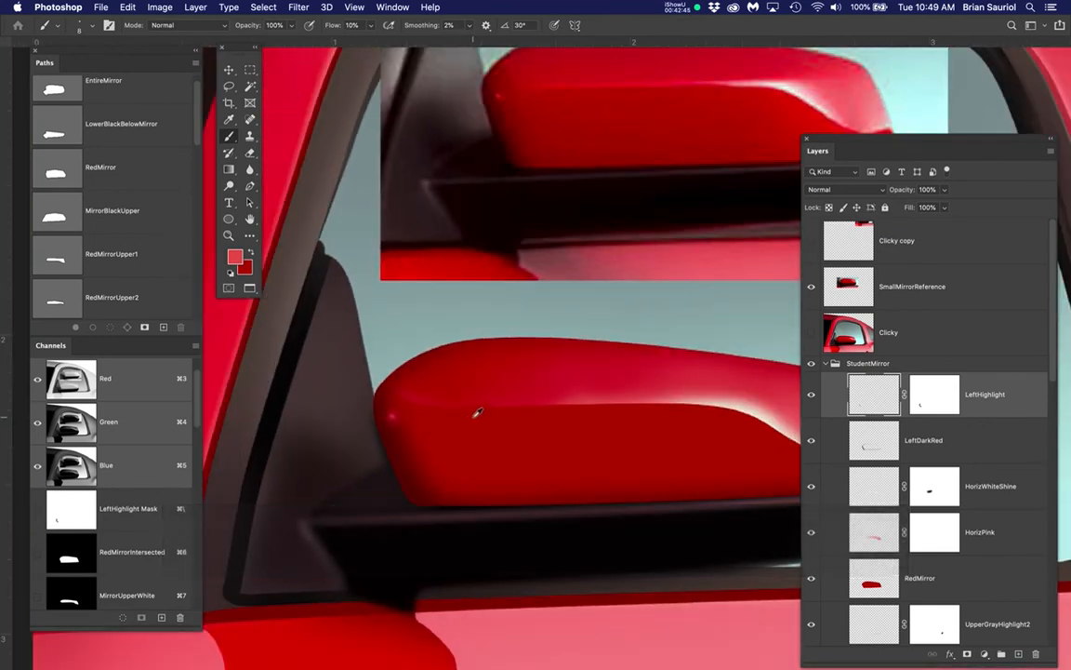
{"action": "scroll", "coordinate": [379, 390], "scroll_direction": "up", "scroll_amount": 1}
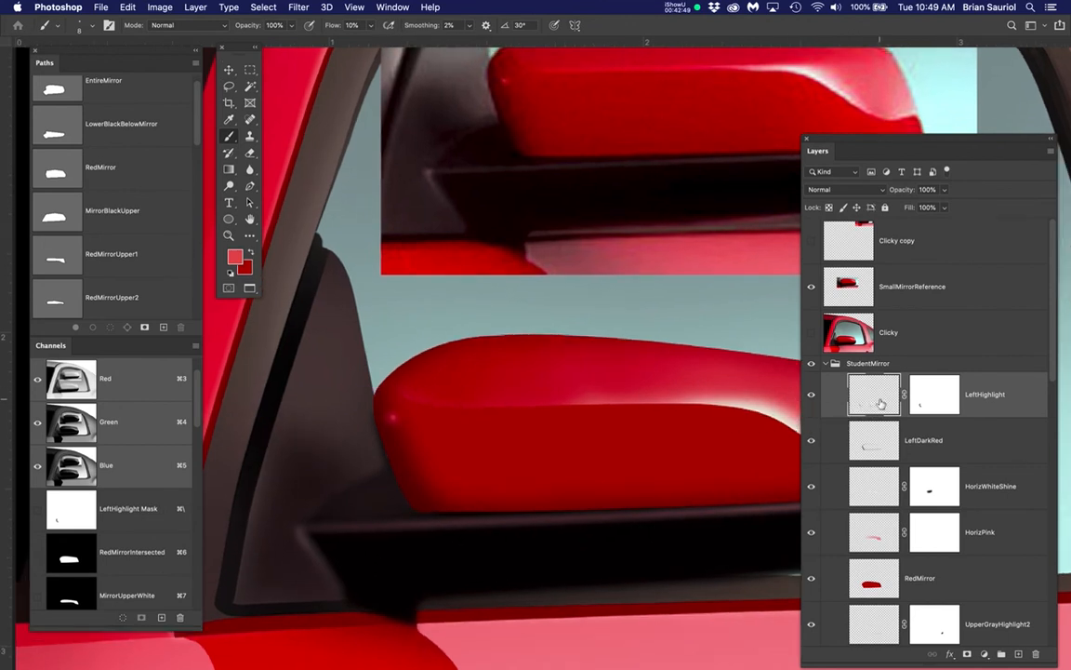
Paint black over the left highlight spot on the LeftHighlight layer's mask with a 45-pixel brush to tone it down
{"action": "left_click", "coordinate": [941, 396]}
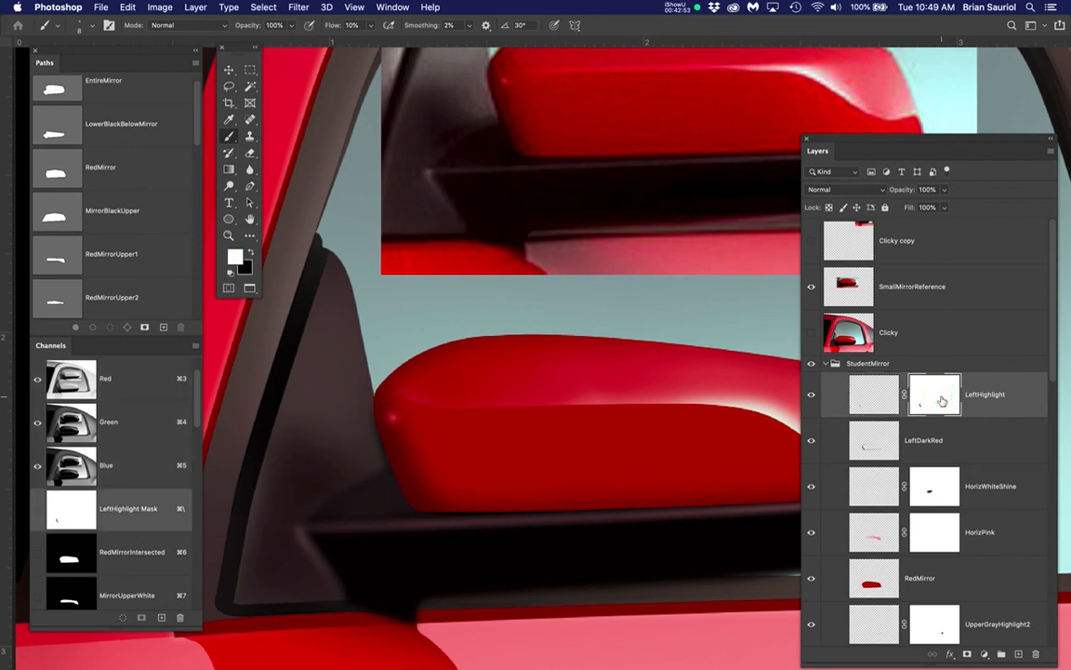
{"action": "scroll", "coordinate": [354, 431], "scroll_direction": "up", "scroll_amount": 1}
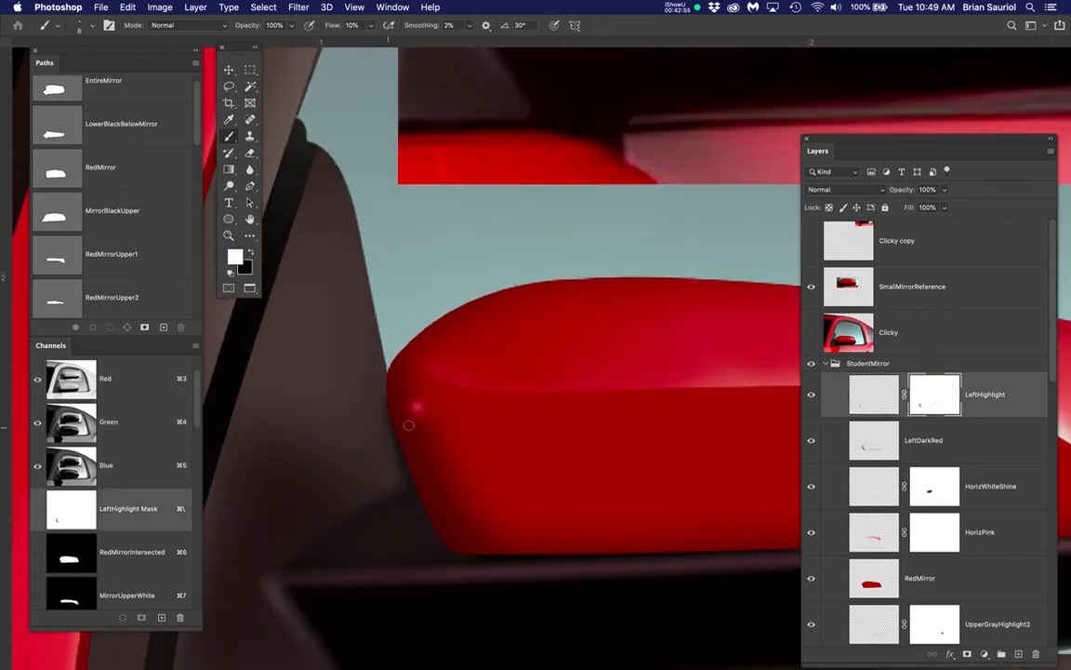
{"action": "key", "text": "bracketright"}
{"action": "key", "text": "bracketright"}
{"action": "key", "text": "bracketright"}
{"action": "key", "text": "bracketright"}
{"action": "key", "text": "bracketright"}
{"action": "key", "text": "bracketright"}
{"action": "key", "text": "bracketright"}
{"action": "key", "text": "bracketright"}
{"action": "key", "text": "bracketright"}
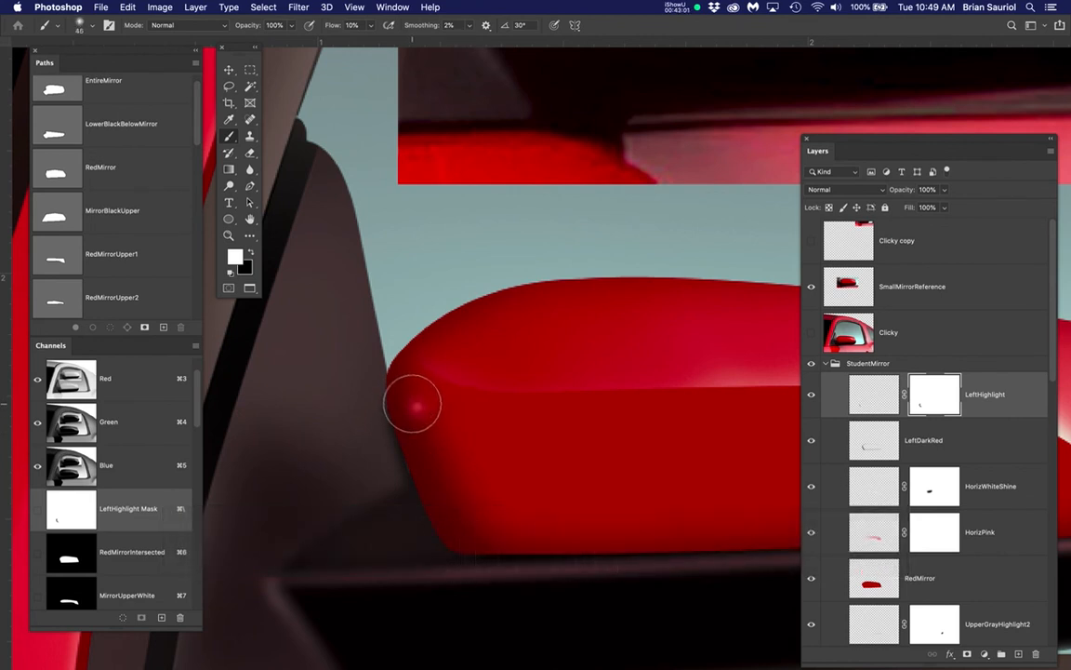
{"action": "key", "text": "x"}
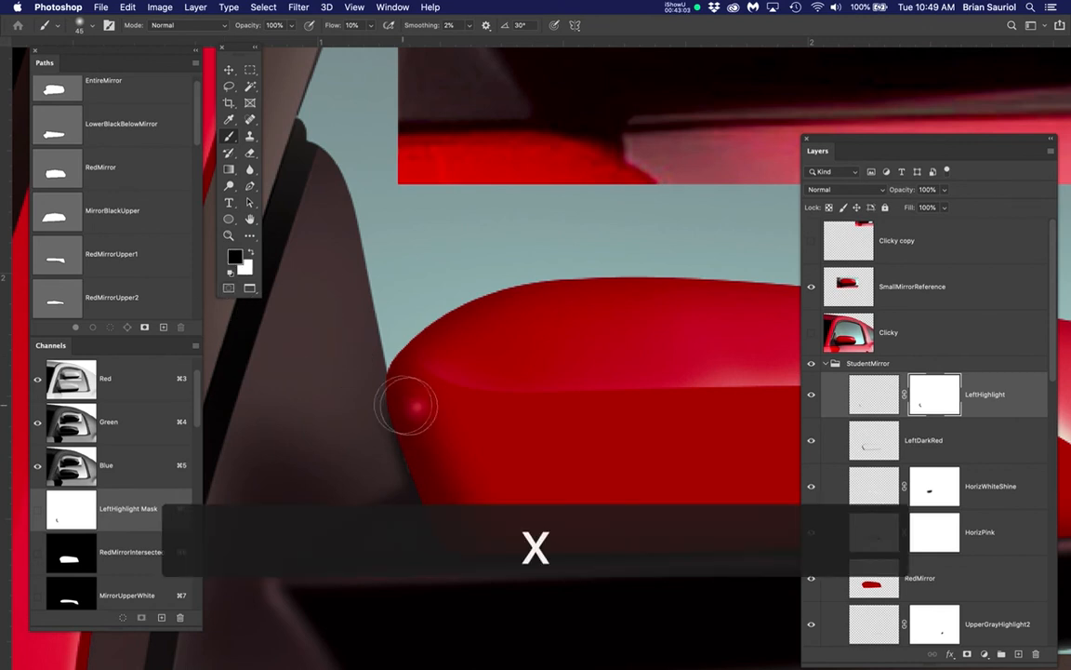
{"action": "left_click", "coordinate": [418, 407], "text": "super"}
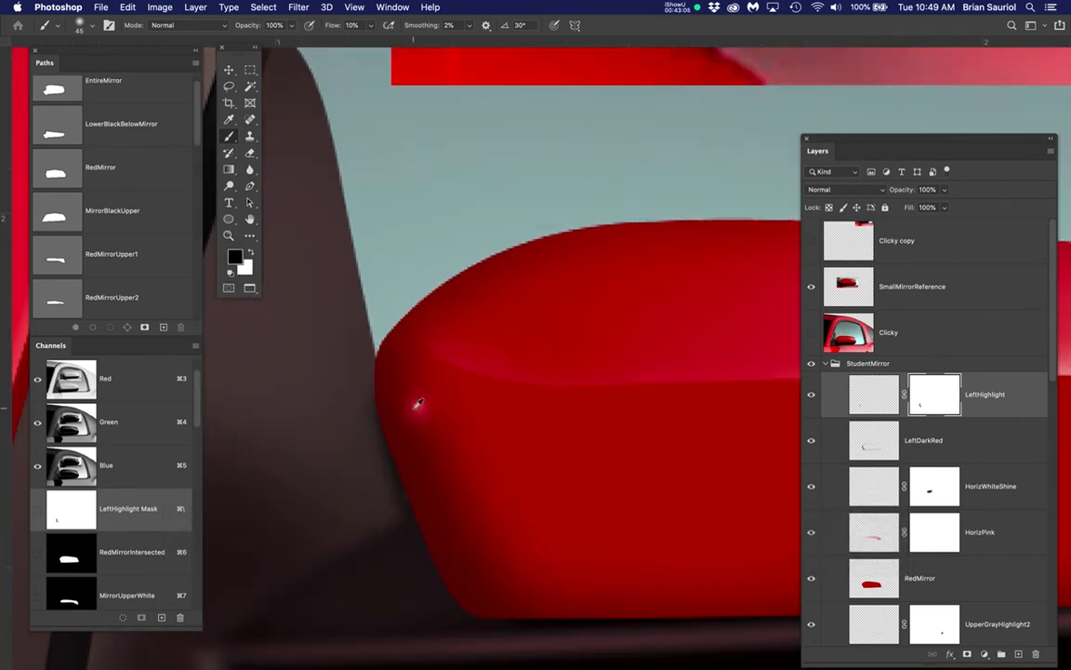
{"action": "left_click", "coordinate": [414, 407]}
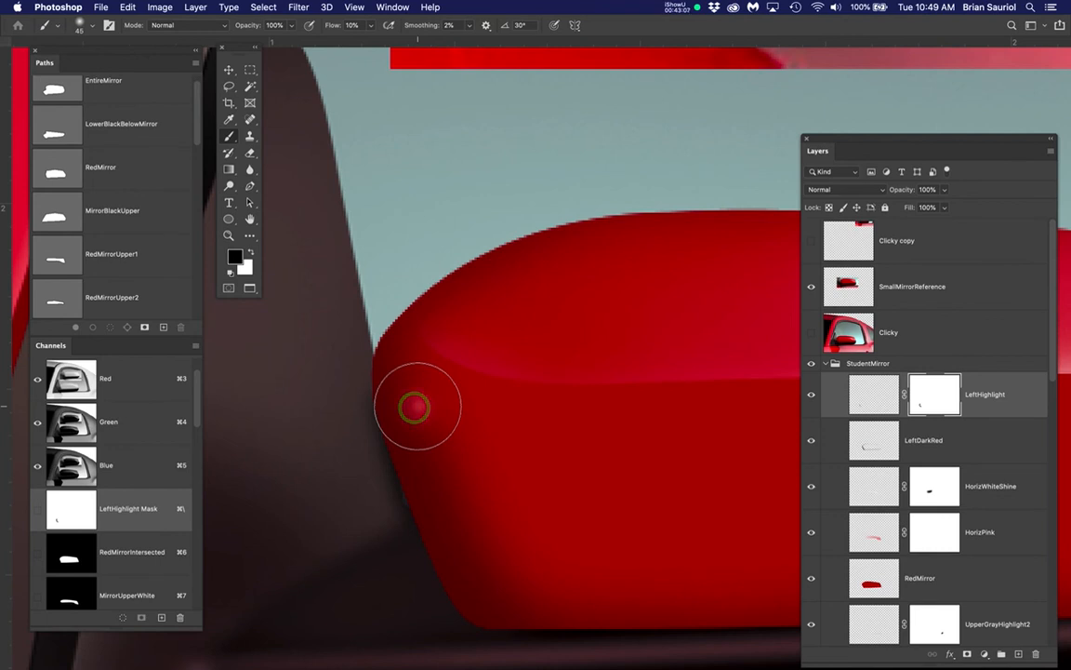
{"action": "scroll", "coordinate": [347, 412], "scroll_direction": "down", "scroll_amount": 5}
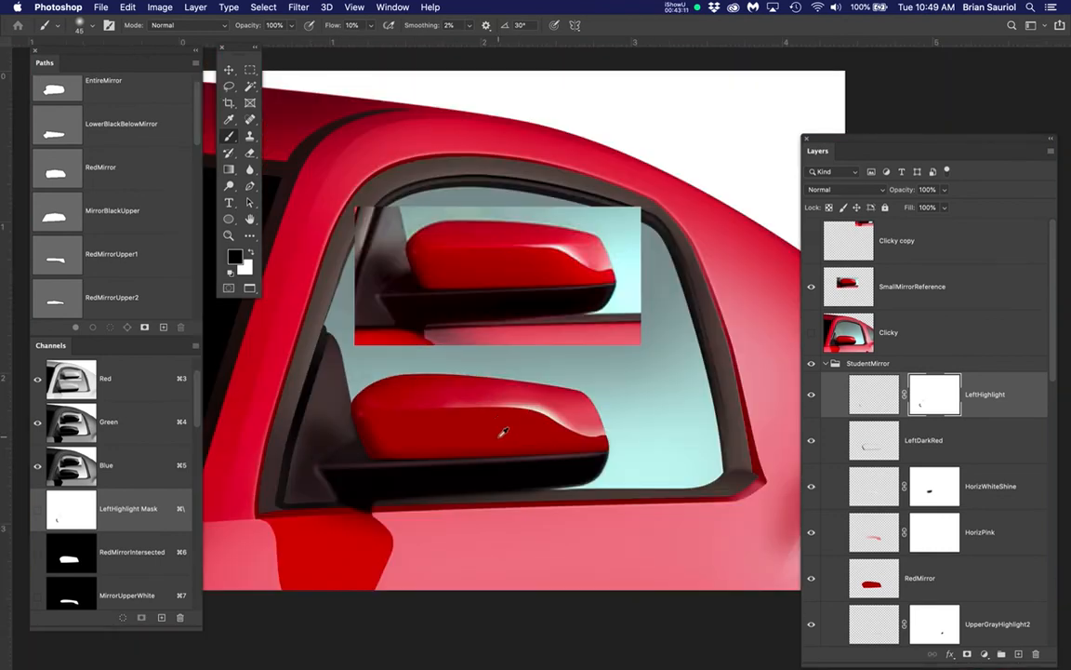
Add a new layer in the StudentMirror group and place it directly beneath the Black layer
{"action": "scroll", "coordinate": [503, 433], "scroll_direction": "up", "scroll_amount": 2}
{"action": "left_click_drag", "start_coordinate": [532, 456], "coordinate": [578, 430]}
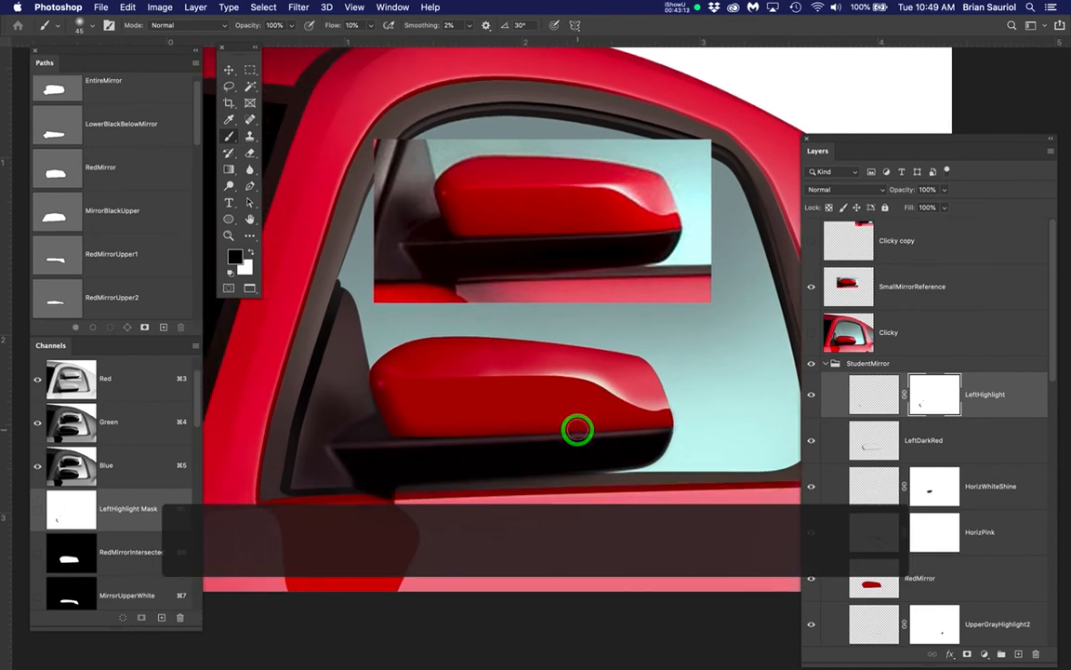
{"action": "scroll", "coordinate": [576, 429], "scroll_direction": "up", "scroll_amount": 1}
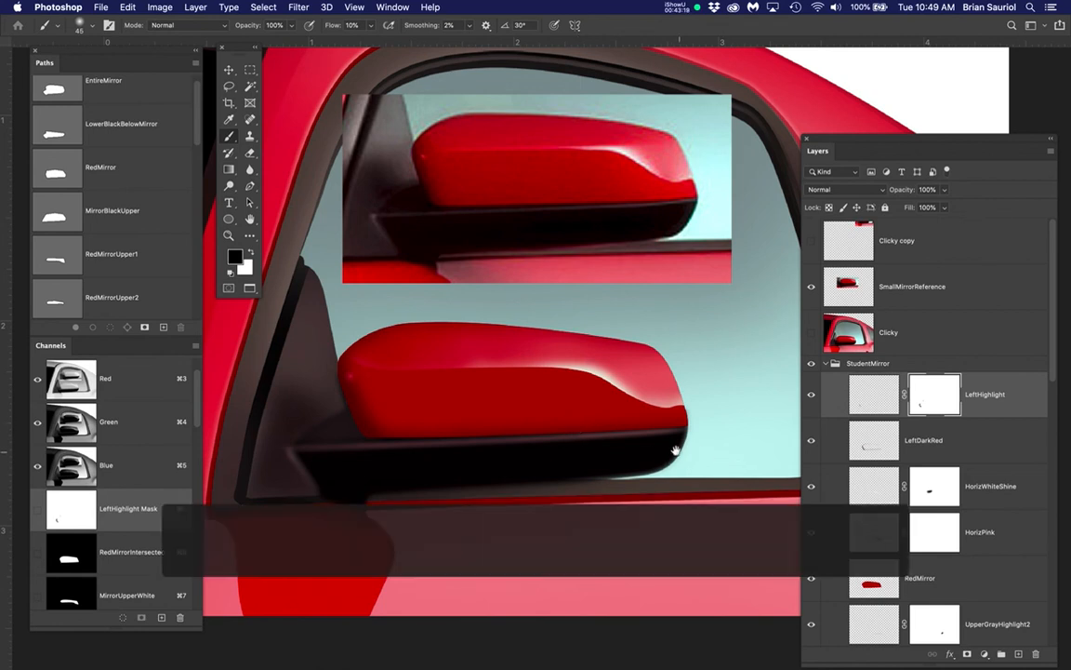
{"action": "left_click_drag", "start_coordinate": [674, 445], "coordinate": [647, 396]}
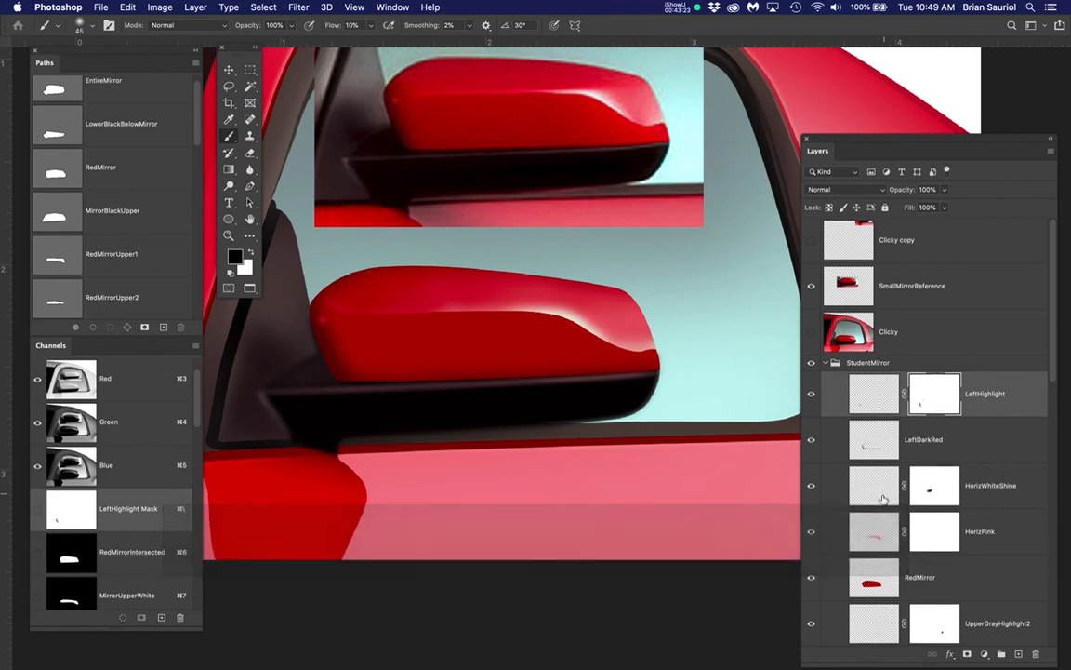
{"action": "scroll", "coordinate": [885, 502], "scroll_direction": "down", "scroll_amount": 7}
{"action": "scroll", "coordinate": [883, 502], "scroll_direction": "down", "scroll_amount": 2}
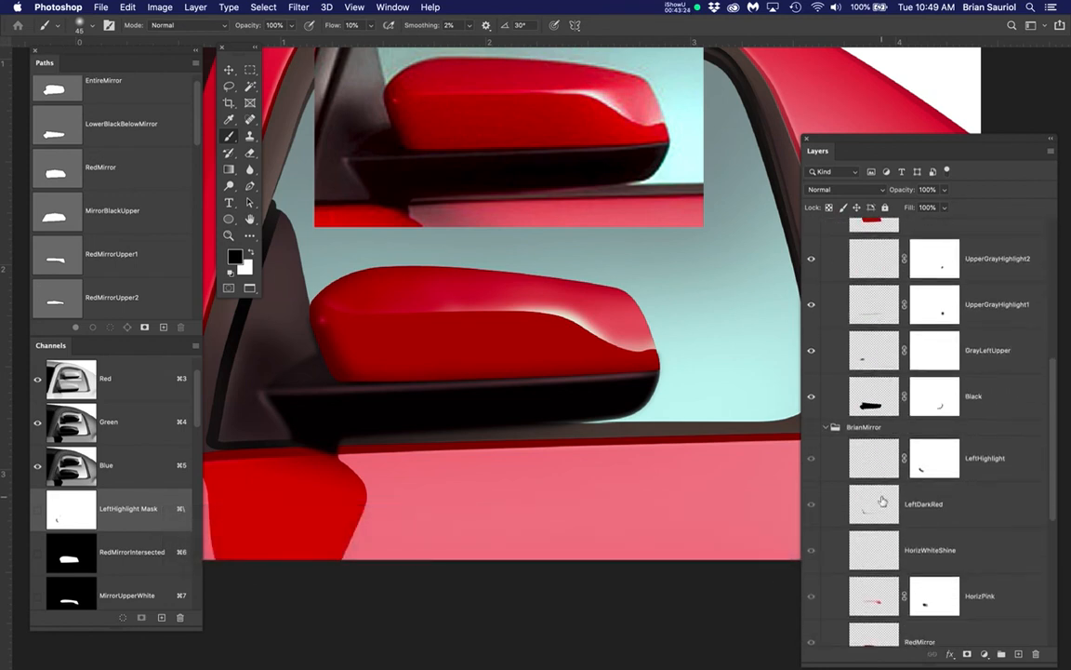
{"action": "left_click", "coordinate": [878, 397]}
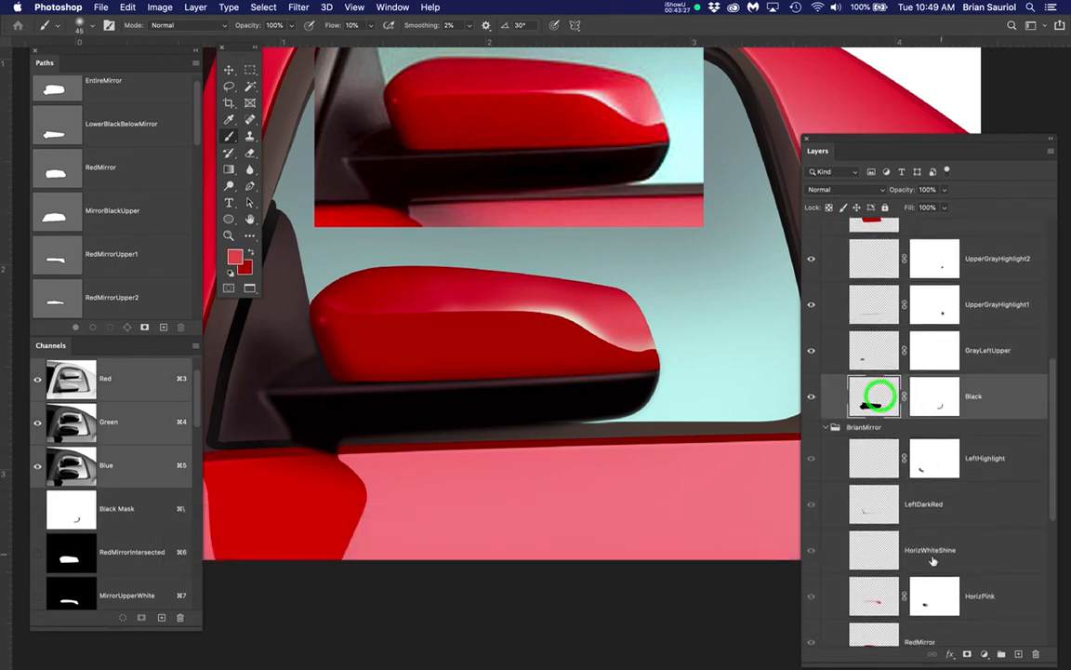
{"action": "left_click", "coordinate": [1018, 654]}
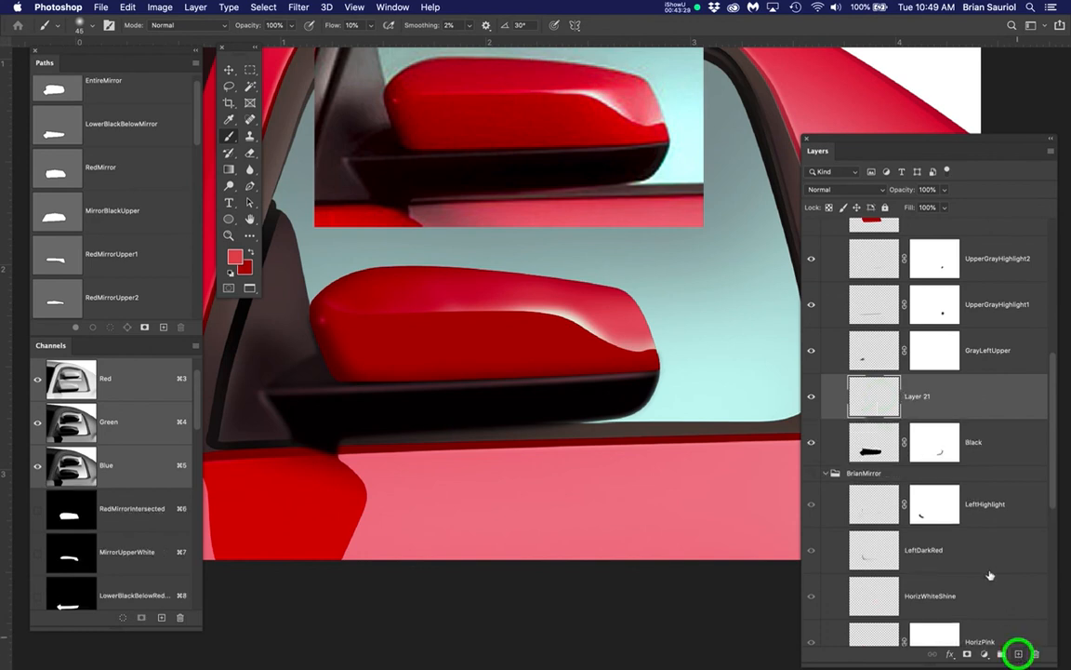
{"action": "left_click_drag", "start_coordinate": [874, 396], "coordinate": [865, 467]}
{"action": "left_click_drag", "start_coordinate": [865, 469], "coordinate": [897, 413]}
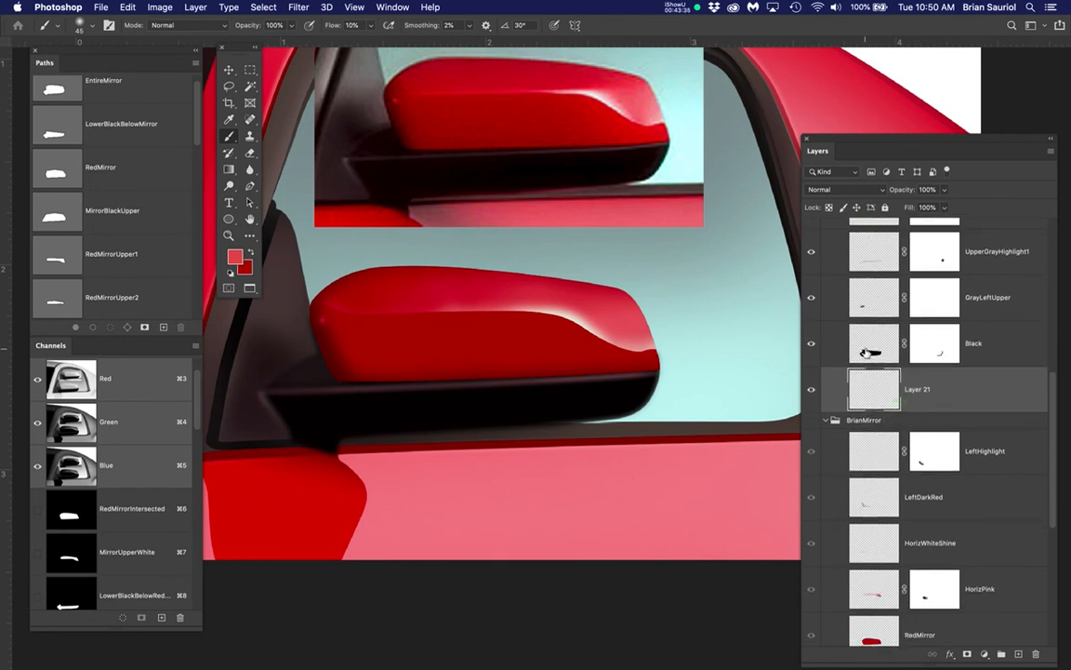
Load the Black layer's outline as a selection, fill it with black sampled from the mirror base on the new layer, and deselect
{"action": "left_click", "coordinate": [865, 352], "text": "super"}
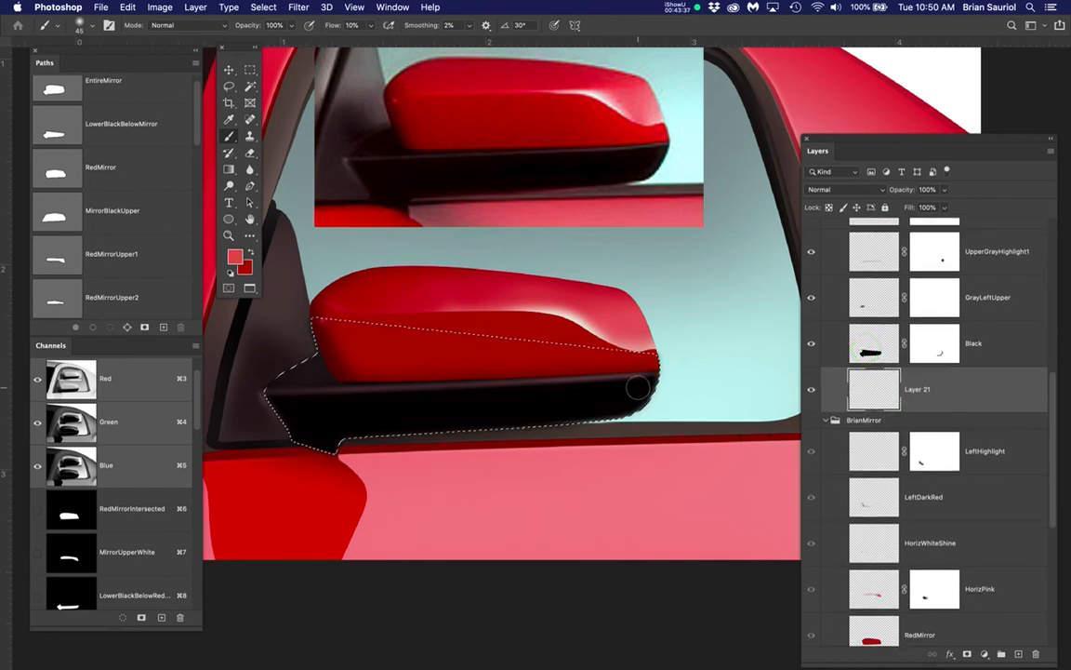
{"action": "left_click", "coordinate": [873, 344], "text": "super"}
{"action": "left_click", "coordinate": [874, 344], "text": "super"}
{"action": "key", "text": "b"}
{"action": "left_click", "coordinate": [619, 405], "text": "alt"}
{"action": "key", "text": "alt+BackSpace"}
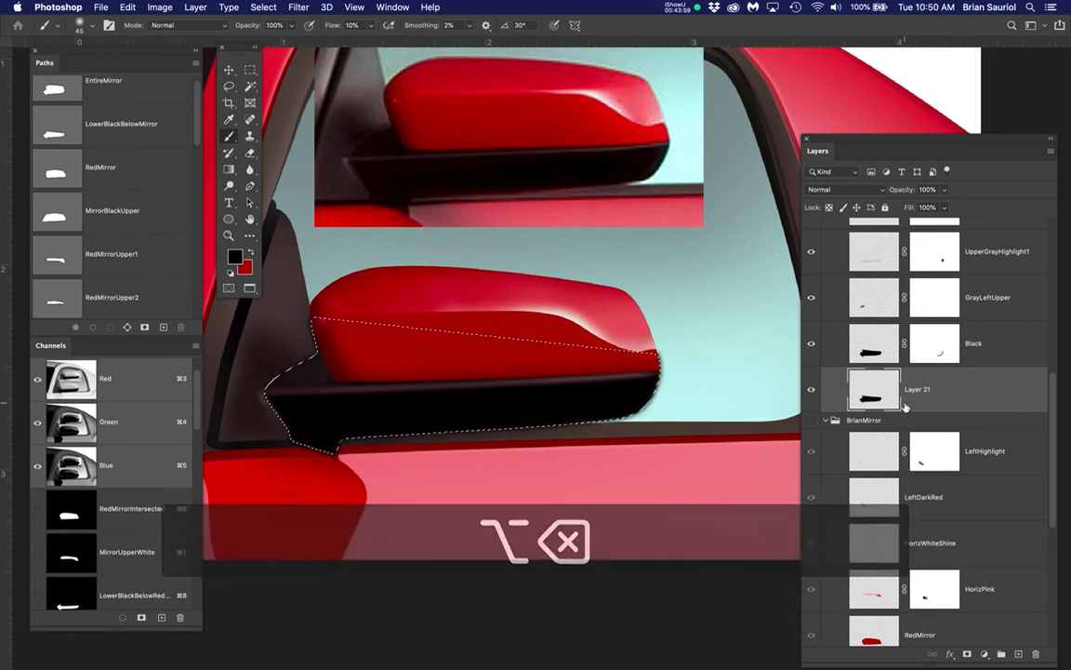
{"action": "key", "text": "super+d"}
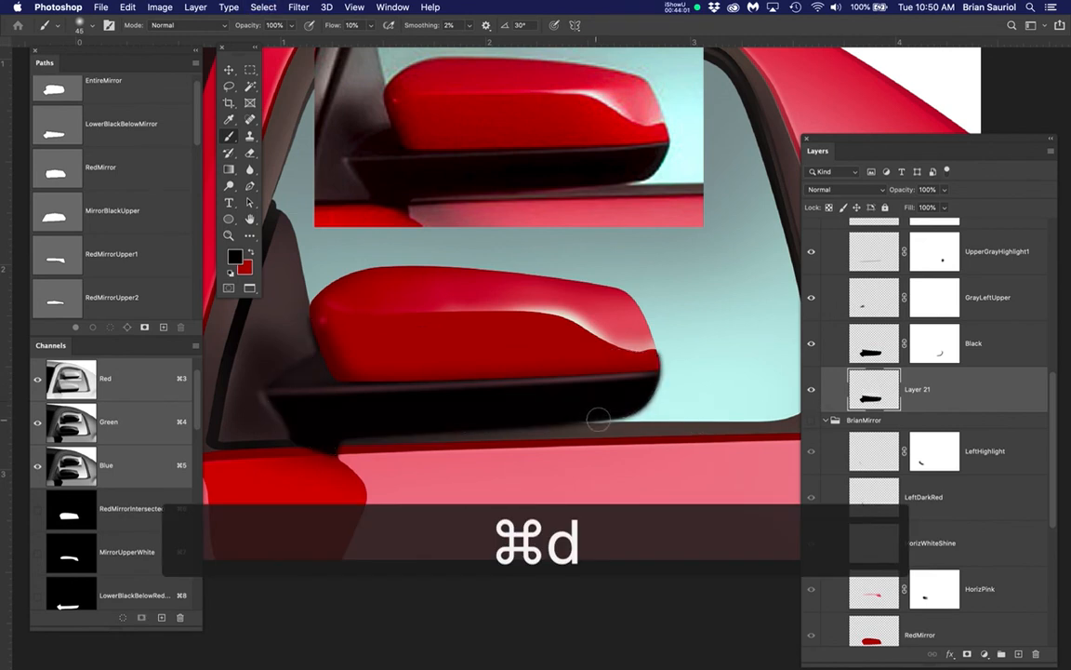
Toggle the Black layer's visibility to compare it with the filled copy beneath it
{"action": "scroll", "coordinate": [598, 420], "scroll_direction": "up", "scroll_amount": 3}
{"action": "left_click", "coordinate": [879, 396]}
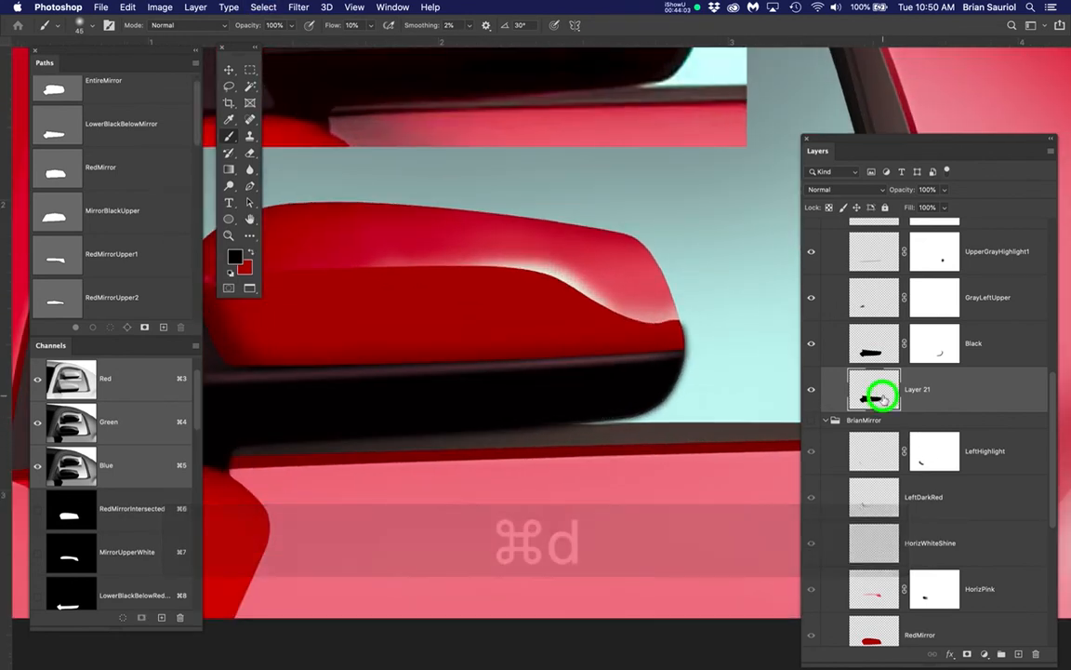
{"action": "left_click", "coordinate": [810, 344]}
{"action": "left_click", "coordinate": [810, 344]}
Apply a Gaussian Blur with a 6.4-pixel radius to Layer 21 to make a soft shadow around the mirror base
{"action": "left_click", "coordinate": [870, 393]}
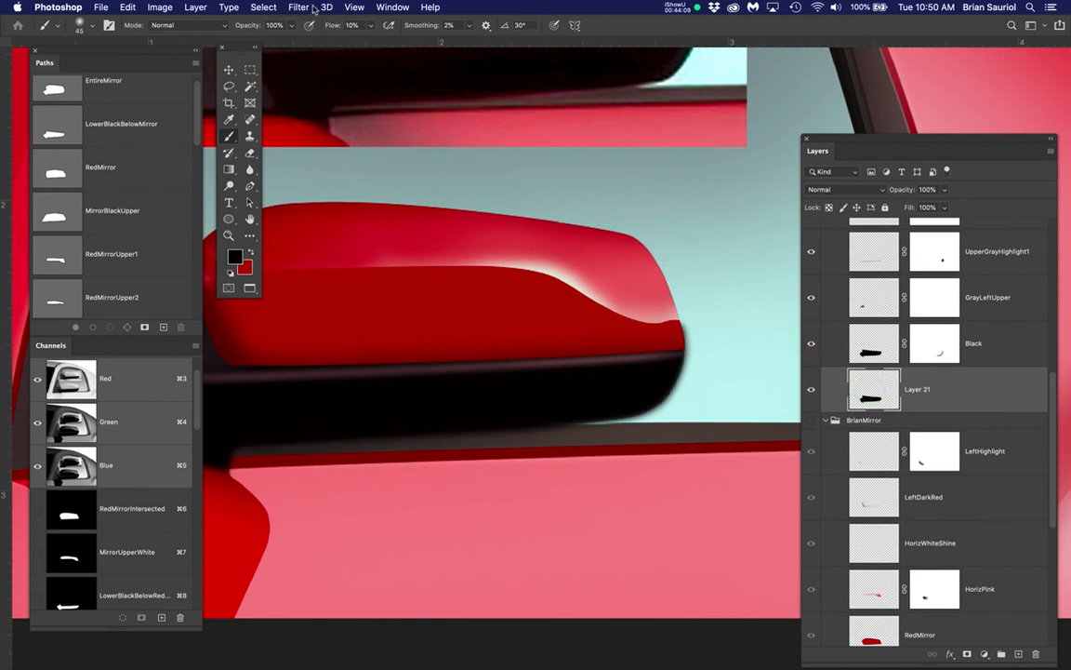
{"action": "left_click_drag", "start_coordinate": [299, 8], "coordinate": [508, 173]}
{"action": "left_click", "coordinate": [355, 8]}
{"action": "left_click_drag", "start_coordinate": [355, 7], "coordinate": [519, 206]}
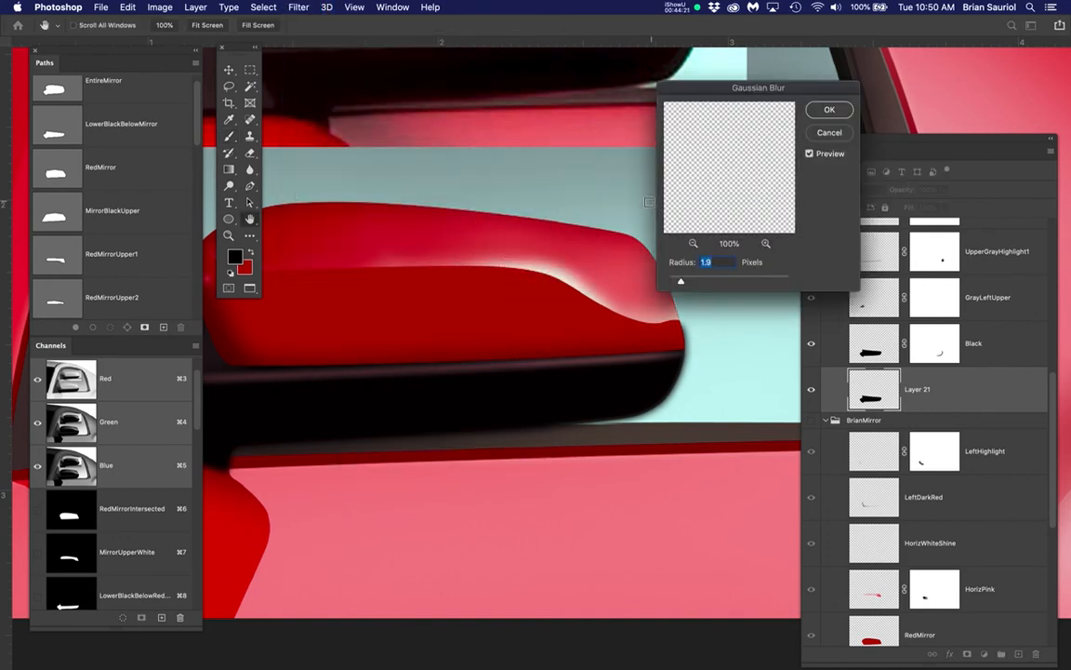
{"action": "left_click_drag", "start_coordinate": [682, 282], "coordinate": [706, 282]}
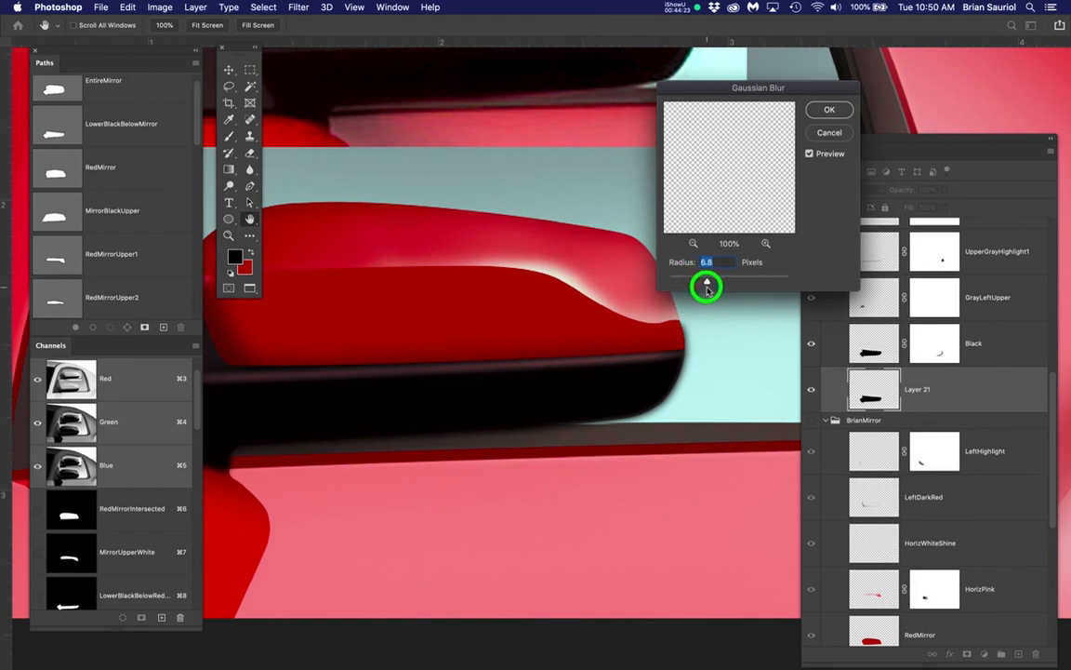
{"action": "left_click", "coordinate": [828, 109]}
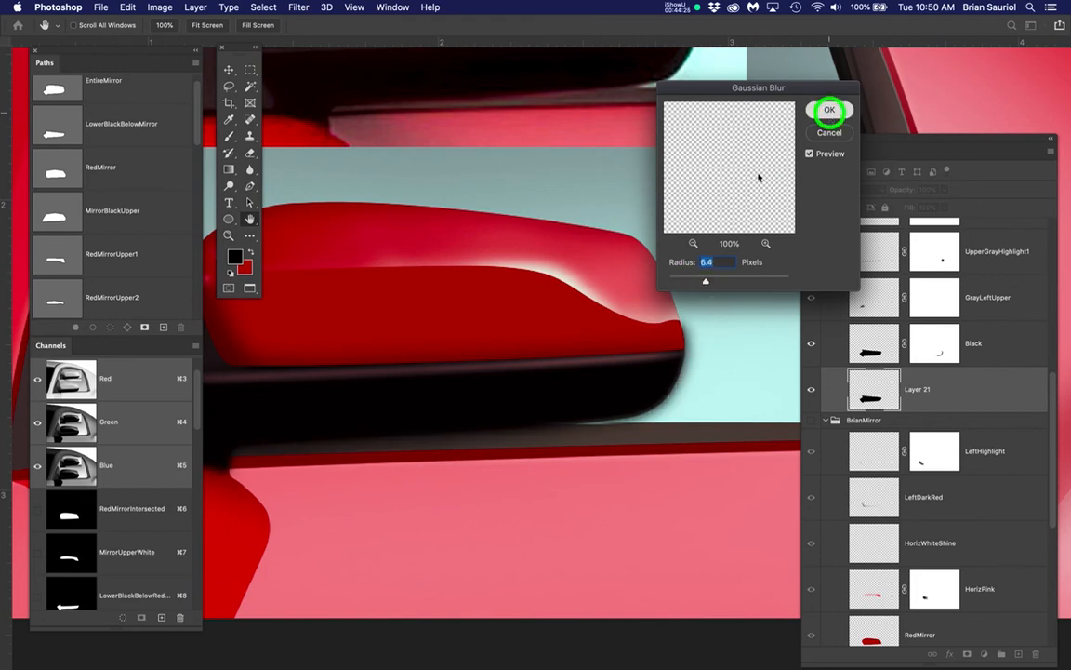
{"action": "key", "text": "b"}
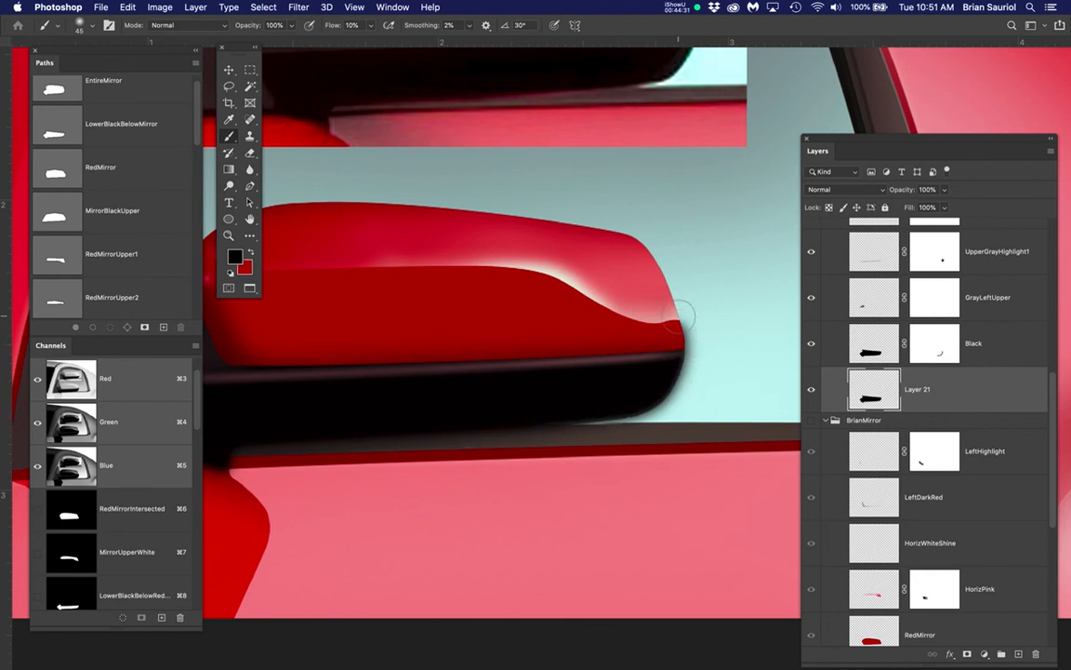
Identify the layer that holds the shadow at the mirror's right edge by choosing Layer 21 from the layers beneath that spot
{"action": "scroll", "coordinate": [675, 377], "scroll_direction": "up", "scroll_amount": 2}
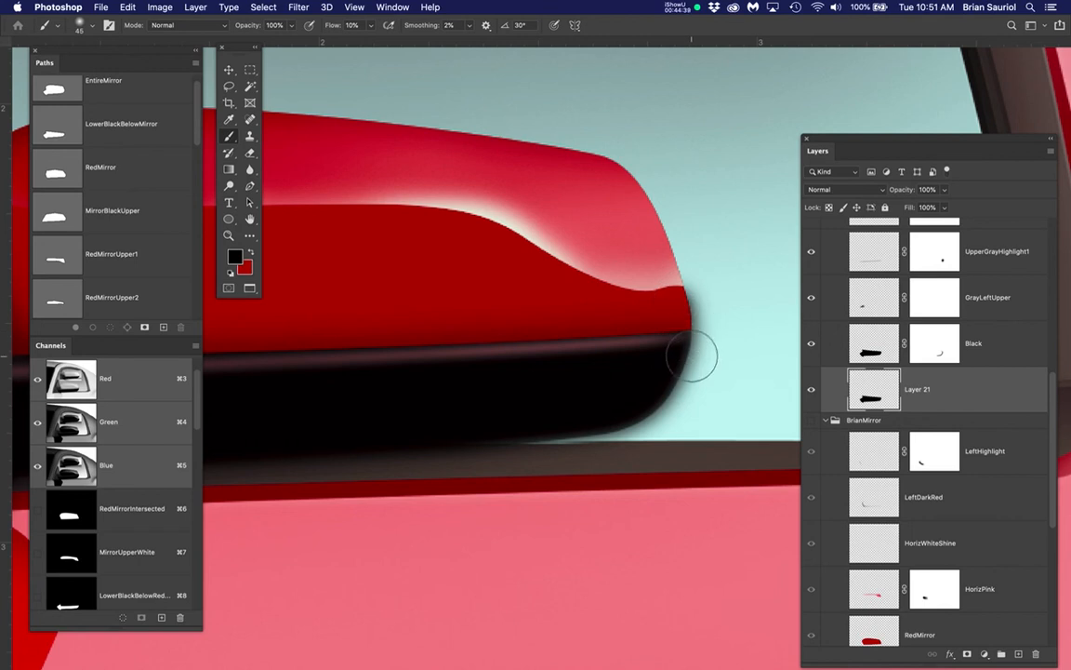
{"action": "scroll", "coordinate": [695, 340], "scroll_direction": "up", "scroll_amount": 2}
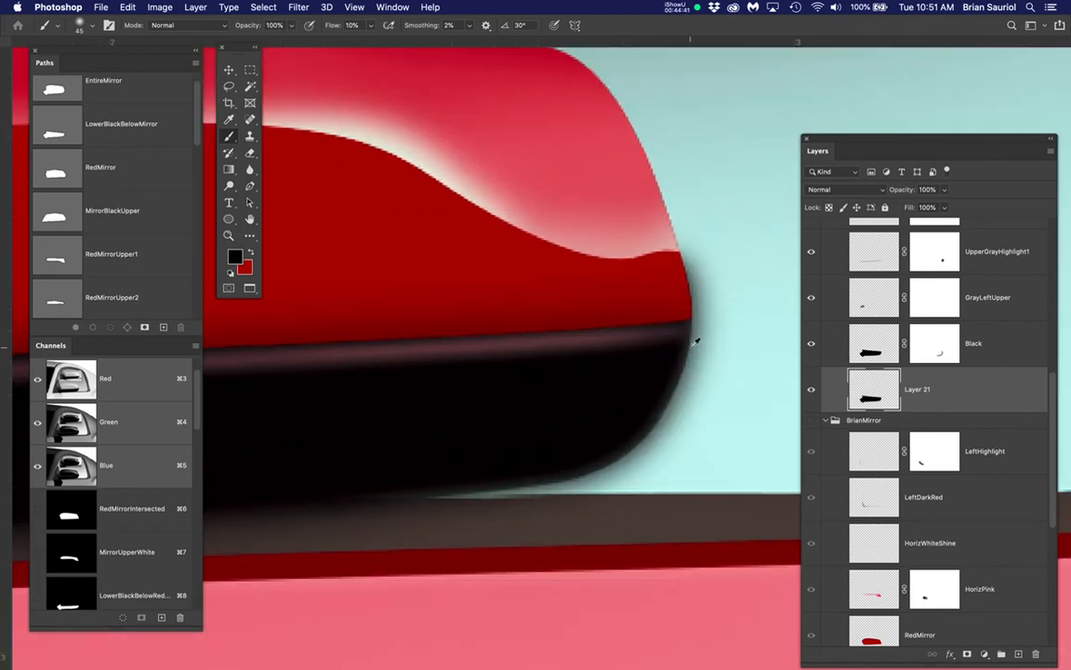
{"action": "key", "text": "v"}
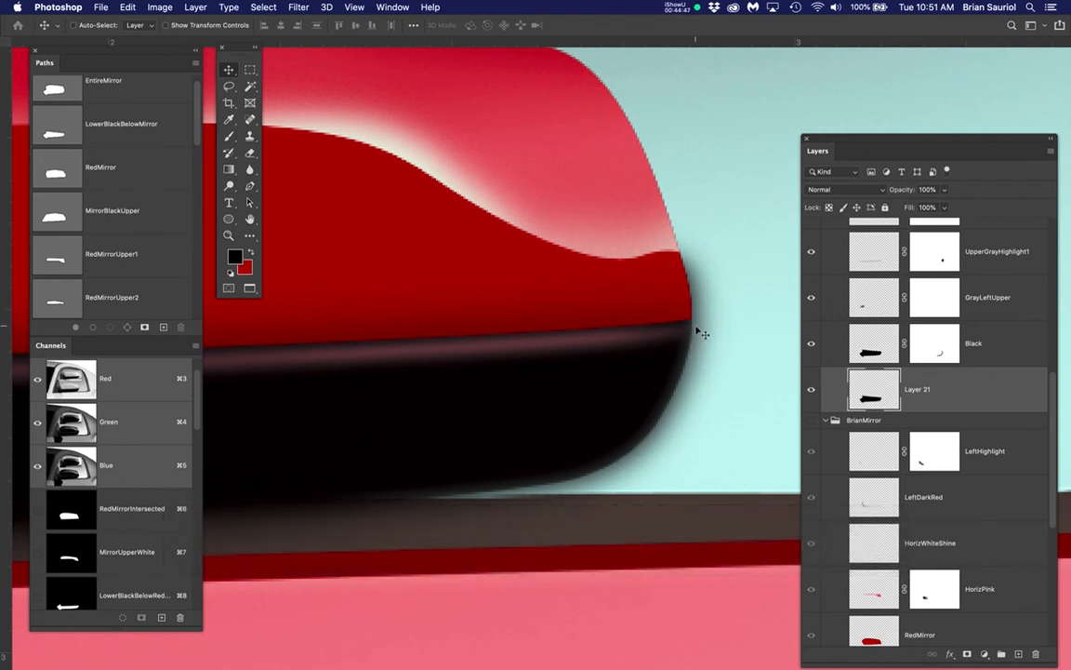
{"action": "key", "text": "super"}
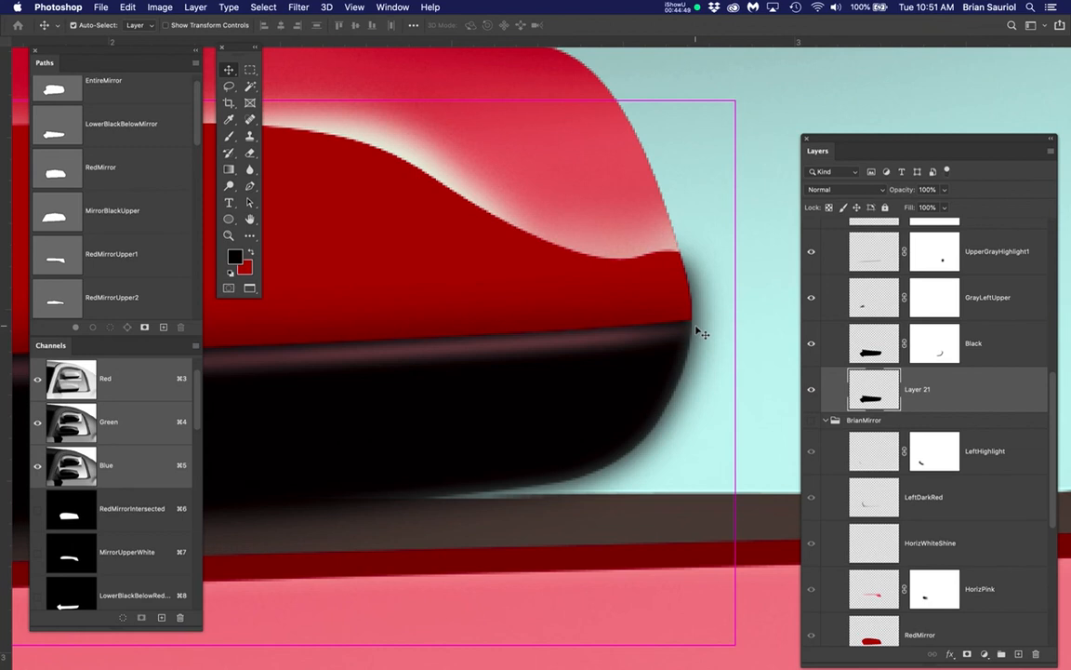
{"action": "key", "text": "super+d"}
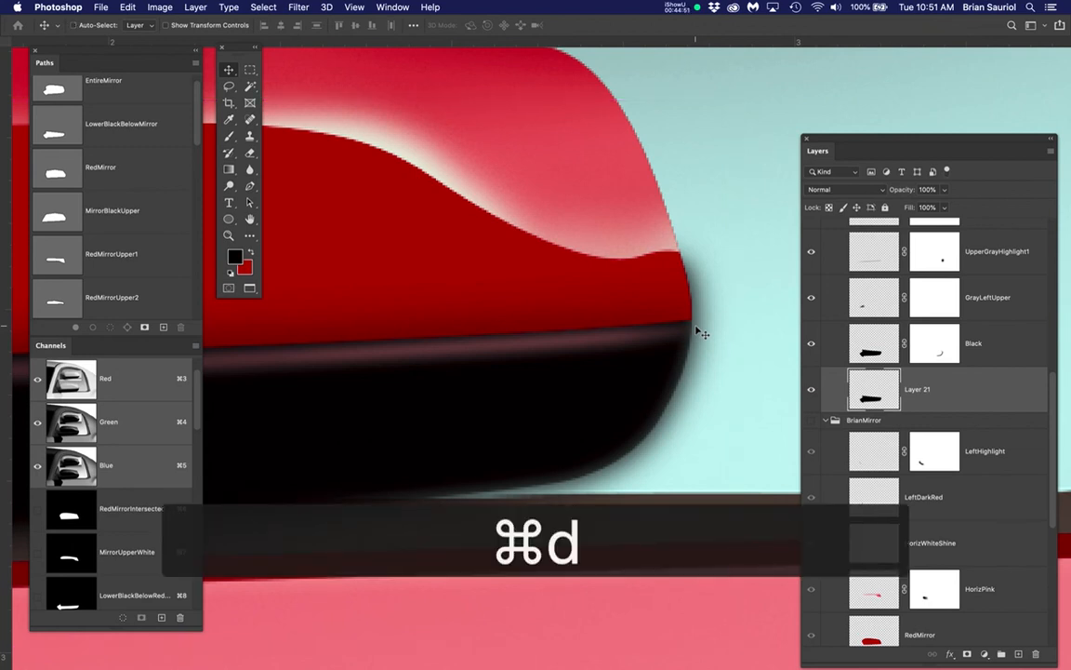
{"action": "right_click", "coordinate": [696, 331]}
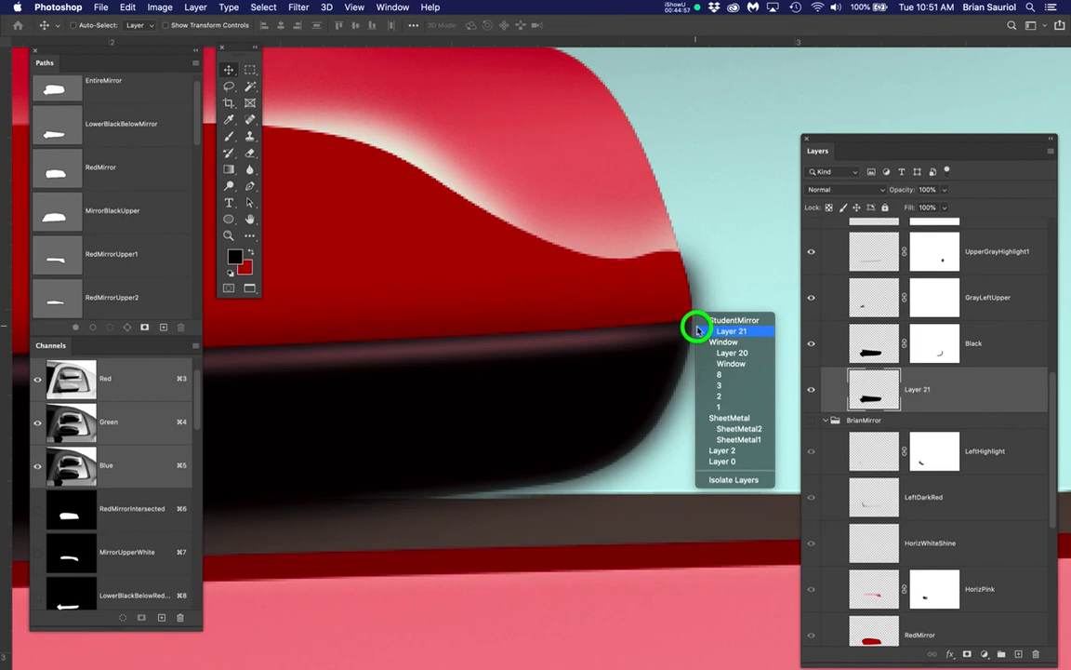
{"action": "left_click", "coordinate": [698, 330]}
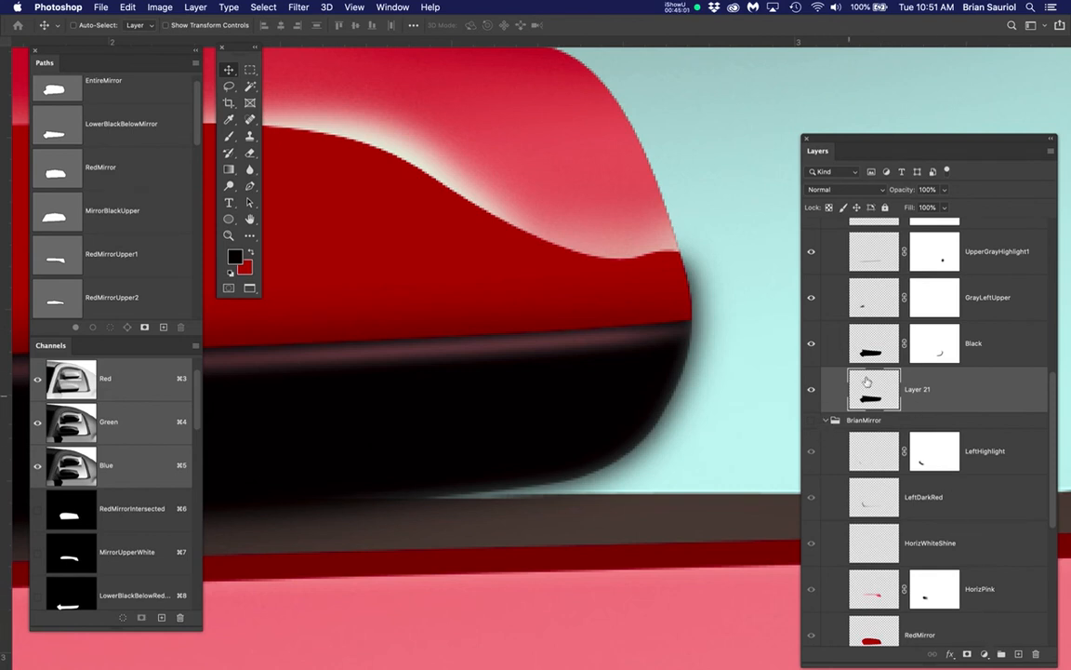
Collapse the StudentMirror and BrianMirror groups, and select Layer 21 directly from the shadow at the mirror's right edge
{"action": "scroll", "coordinate": [856, 372], "scroll_direction": "up", "scroll_amount": 10}
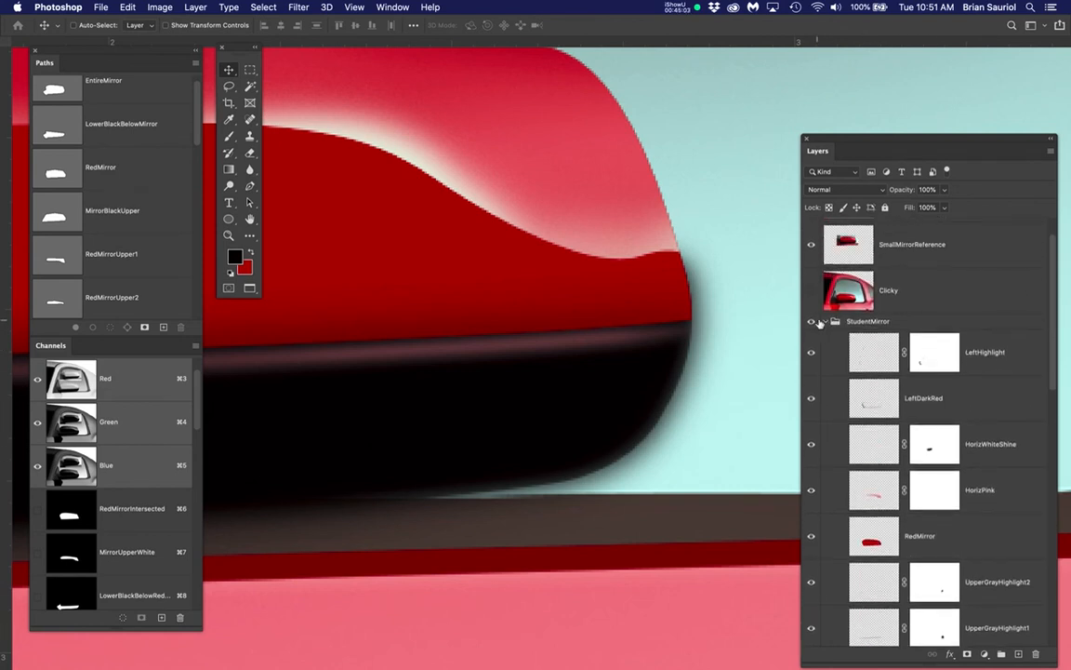
{"action": "left_click", "coordinate": [819, 321]}
{"action": "left_click", "coordinate": [824, 340]}
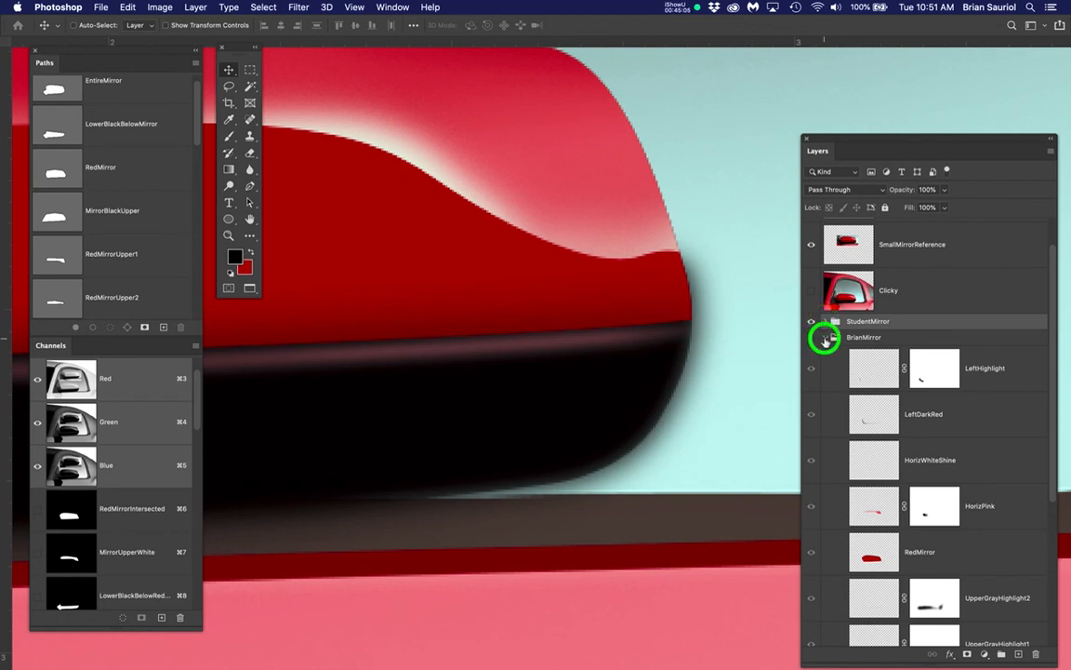
{"action": "right_click", "coordinate": [694, 302]}
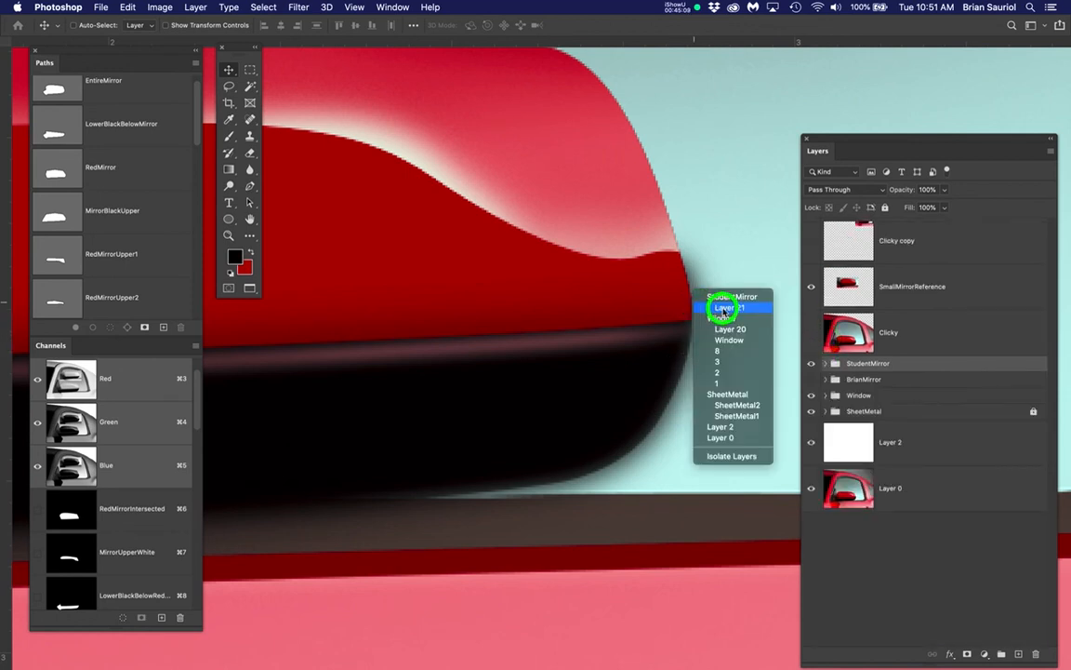
{"action": "left_click", "coordinate": [725, 308]}
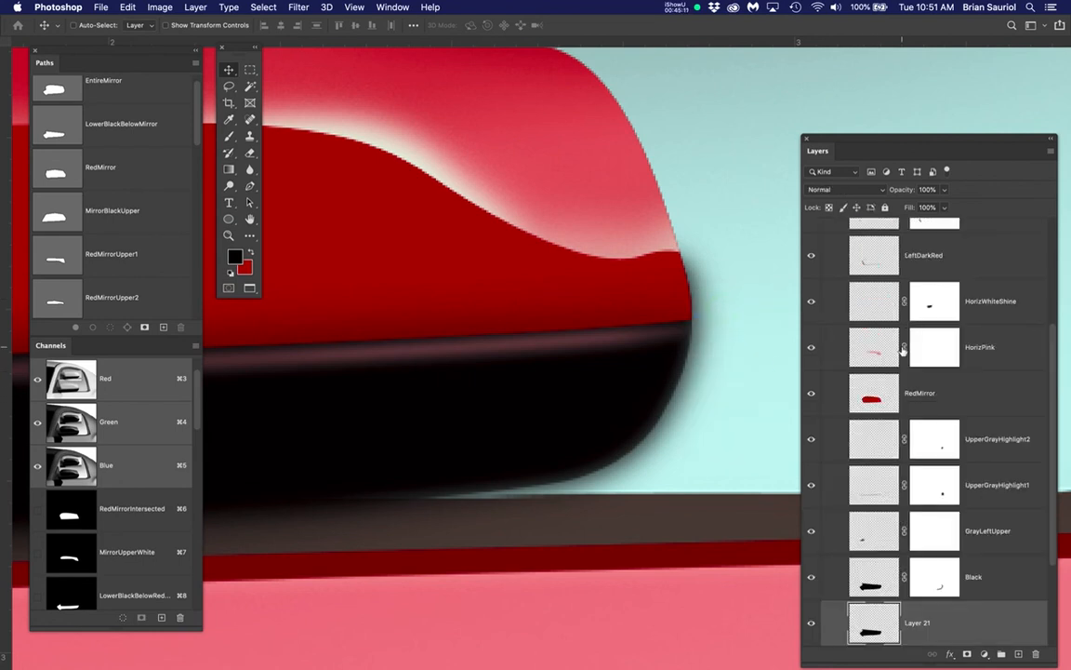
{"action": "scroll", "coordinate": [902, 351], "scroll_direction": "down", "scroll_amount": 3}
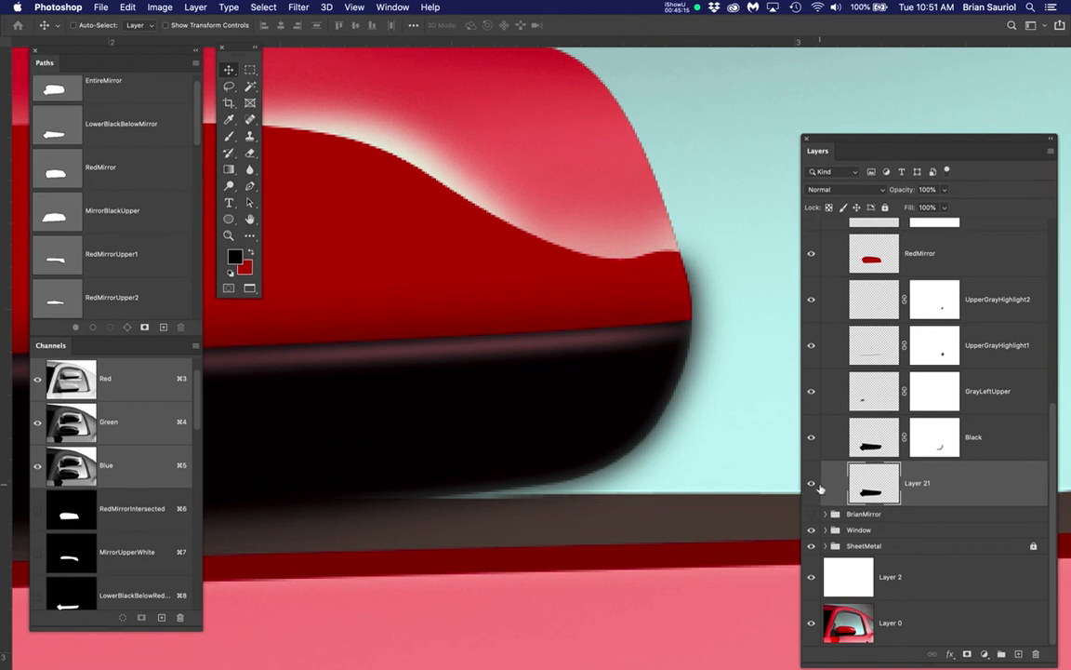
Toggle Layer 21's visibility to compare the mirror with and without its shadow, and add a layer mask to Layer 21
{"action": "left_click", "coordinate": [812, 484]}
{"action": "left_click", "coordinate": [812, 484]}
{"action": "left_click", "coordinate": [967, 655]}
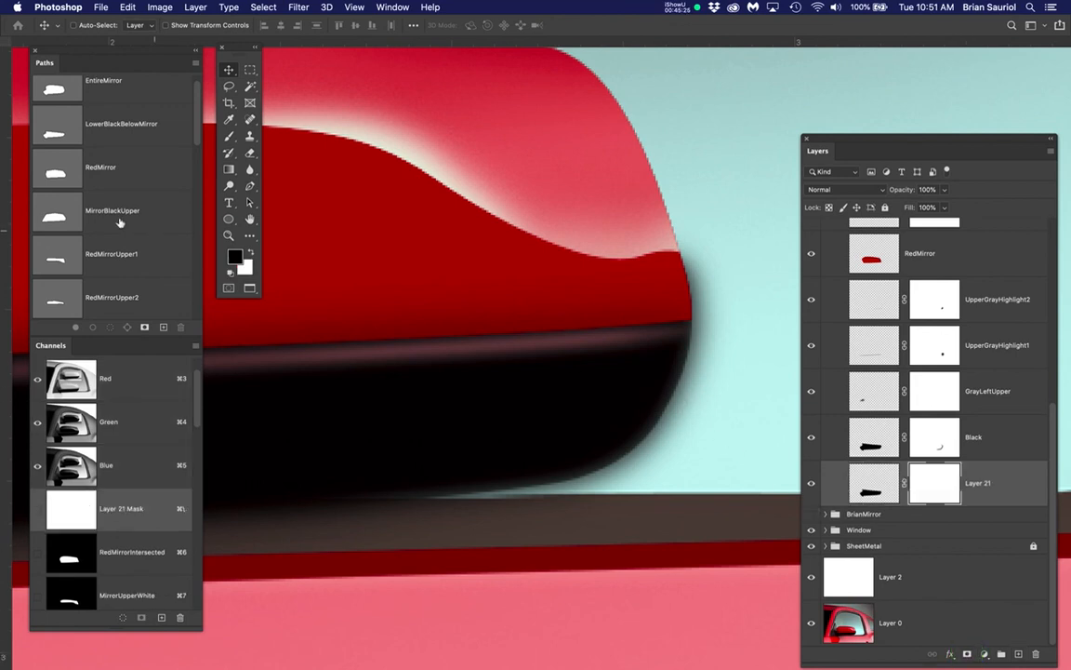
Load the EntireMirror path as a selection, invert it to cover the area outside the mirror, and hide the selection edges
{"action": "left_click", "coordinate": [56, 89], "text": "super"}
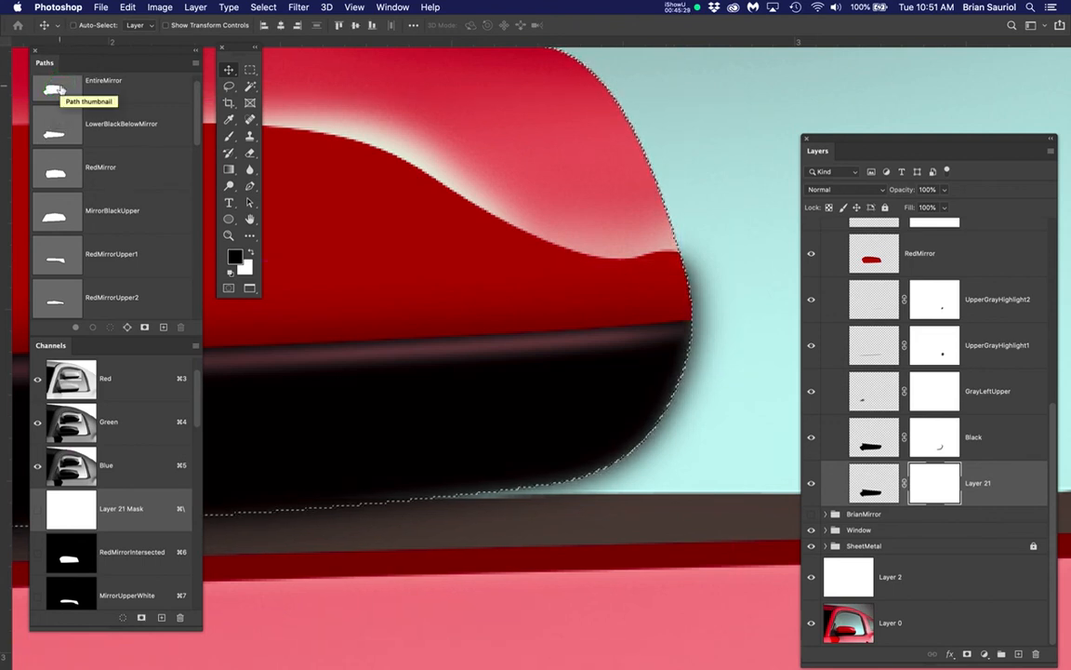
{"action": "left_click", "coordinate": [261, 7]}
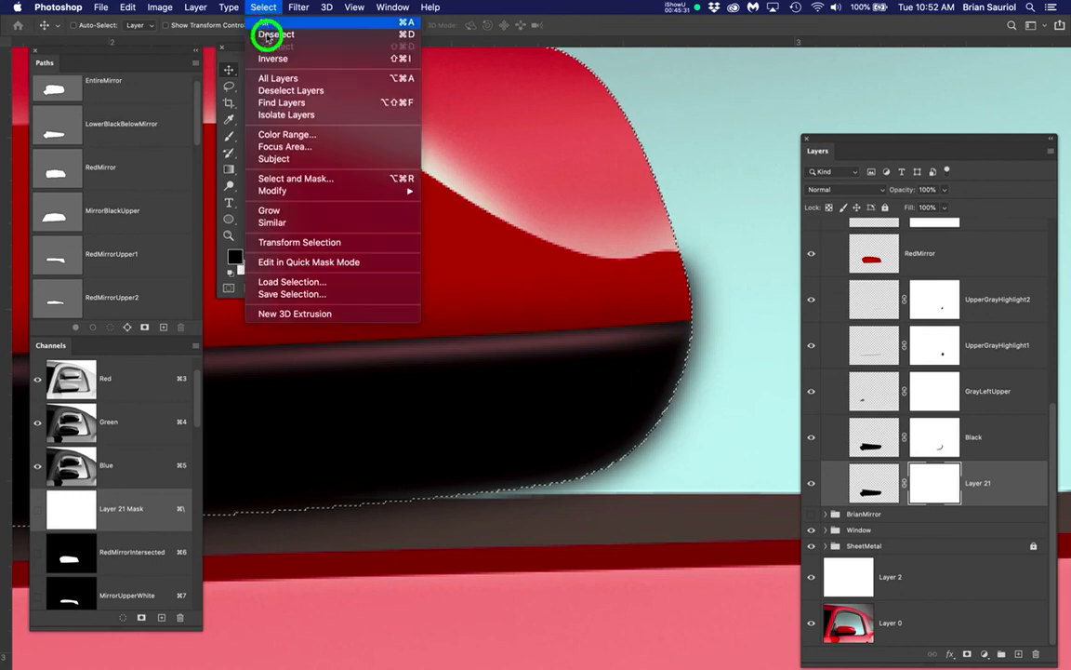
{"action": "left_click", "coordinate": [325, 60]}
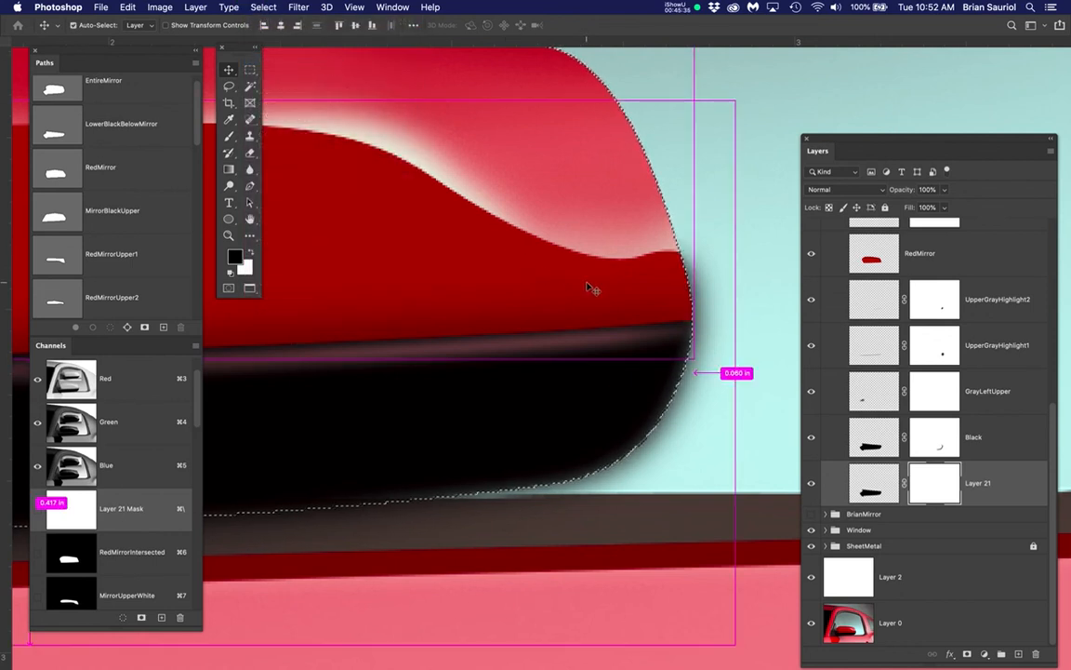
{"action": "key", "text": "super+h"}
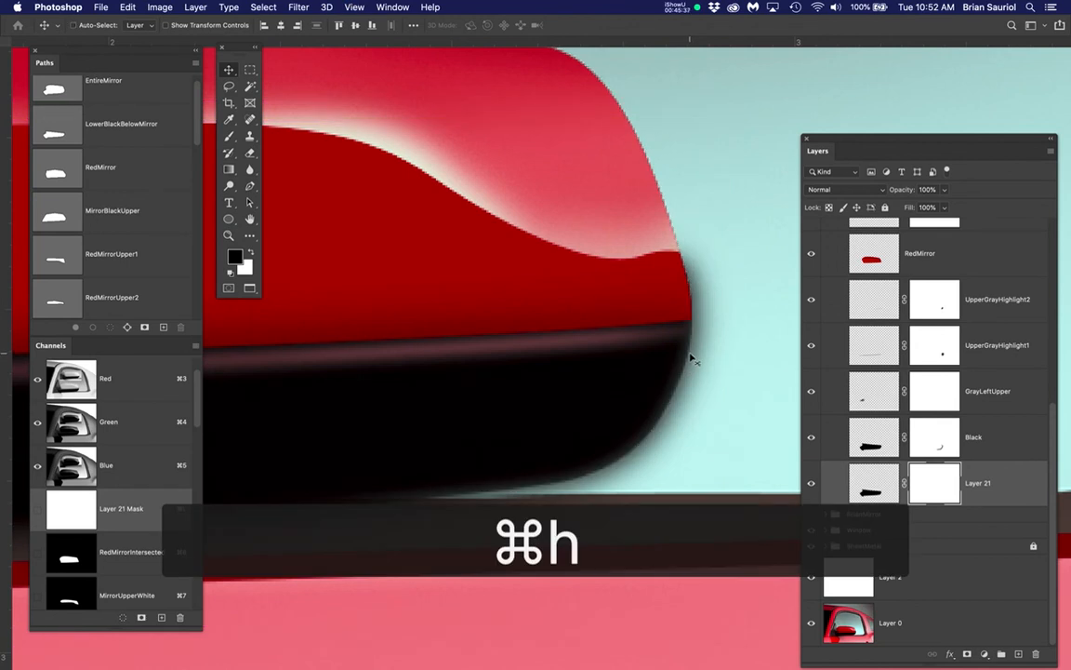
Brush black at 10% flow on Layer 21's mask to fade the shadow just outside the mirror's lower right edge
{"action": "key", "text": "b"}
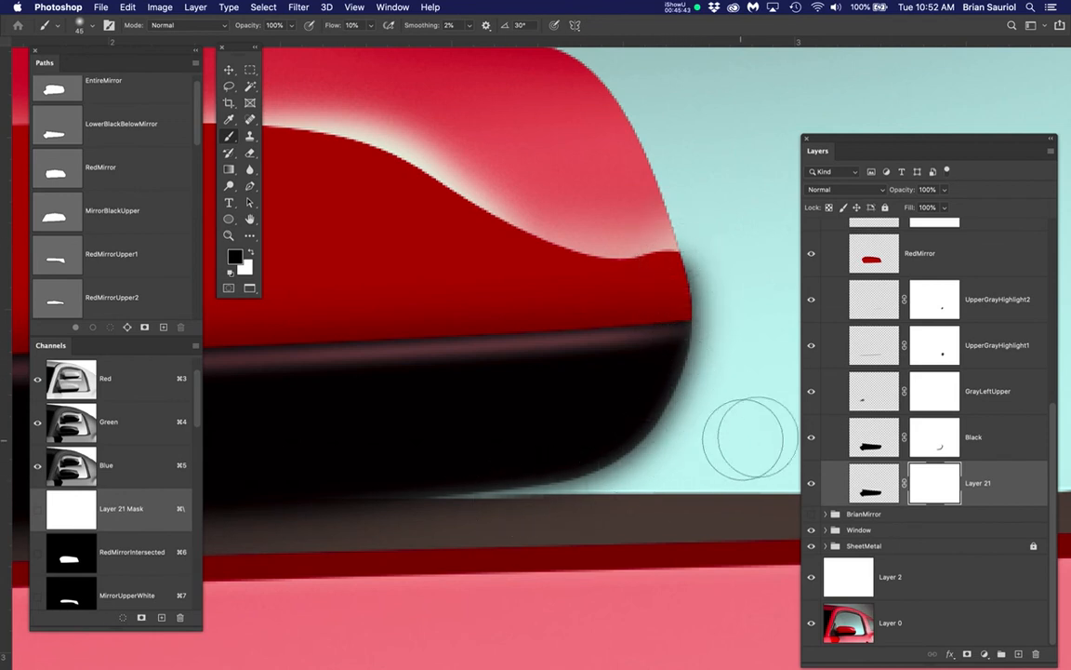
{"action": "left_click", "coordinate": [939, 490]}
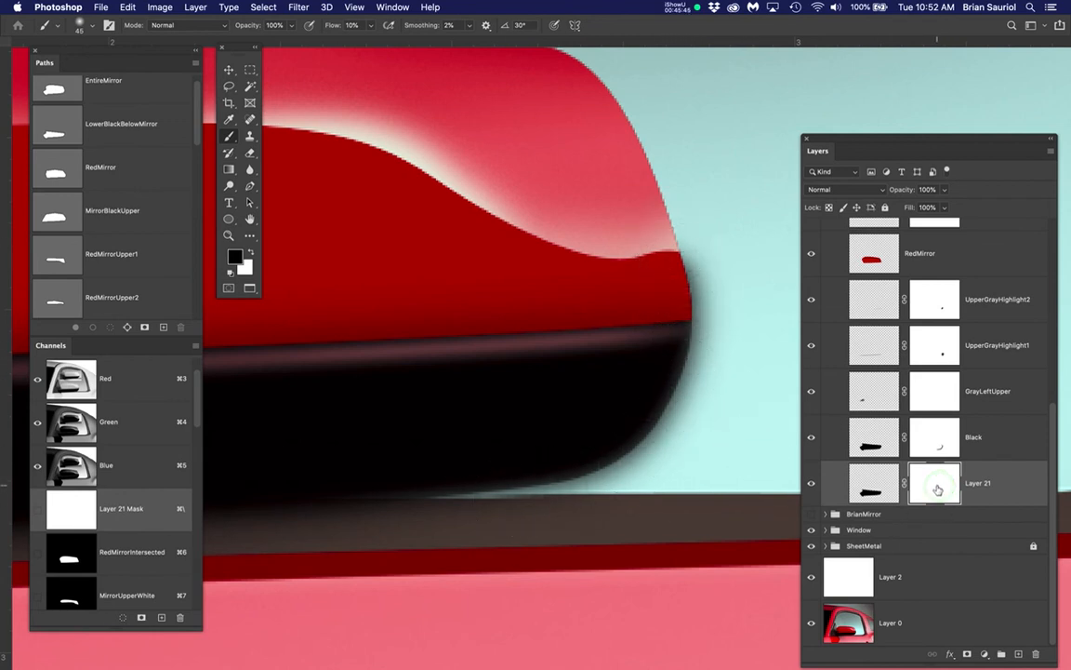
{"action": "mouse_move", "coordinate": [693, 339]}
{"action": "left_mouse_down"}
{"action": "mouse_move", "coordinate": [696, 265]}
{"action": "mouse_move", "coordinate": [672, 239]}
{"action": "mouse_move", "coordinate": [665, 366]}
{"action": "mouse_move", "coordinate": [648, 394]}
{"action": "mouse_move", "coordinate": [588, 440]}
{"action": "mouse_move", "coordinate": [437, 514]}
{"action": "mouse_move", "coordinate": [378, 505]}
{"action": "mouse_move", "coordinate": [568, 451]}
{"action": "mouse_move", "coordinate": [604, 457]}
{"action": "mouse_move", "coordinate": [665, 268]}
{"action": "mouse_move", "coordinate": [675, 321]}
{"action": "mouse_move", "coordinate": [557, 495]}
{"action": "mouse_move", "coordinate": [700, 301]}
{"action": "mouse_move", "coordinate": [646, 314]}
{"action": "left_mouse_up"}
Examine the faded shadow on the whole mirror against the small reference image above it
{"action": "scroll", "coordinate": [596, 322], "scroll_direction": "down", "scroll_amount": 5}
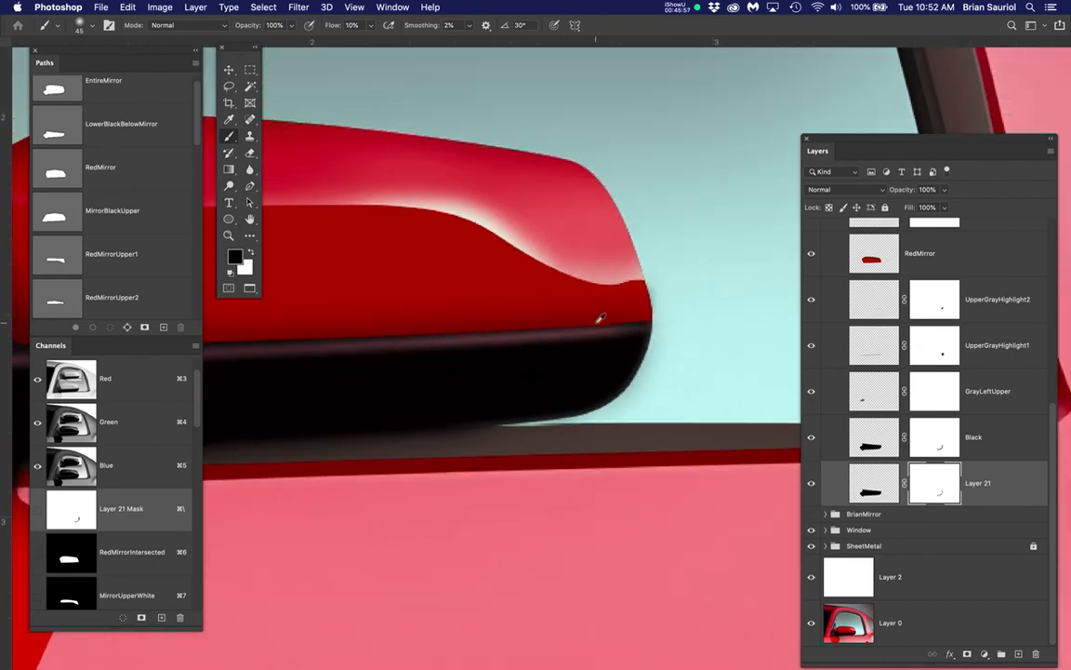
{"action": "left_click_drag", "start_coordinate": [600, 351], "coordinate": [651, 359]}
{"action": "scroll", "coordinate": [623, 354], "scroll_direction": "down", "scroll_amount": 3}
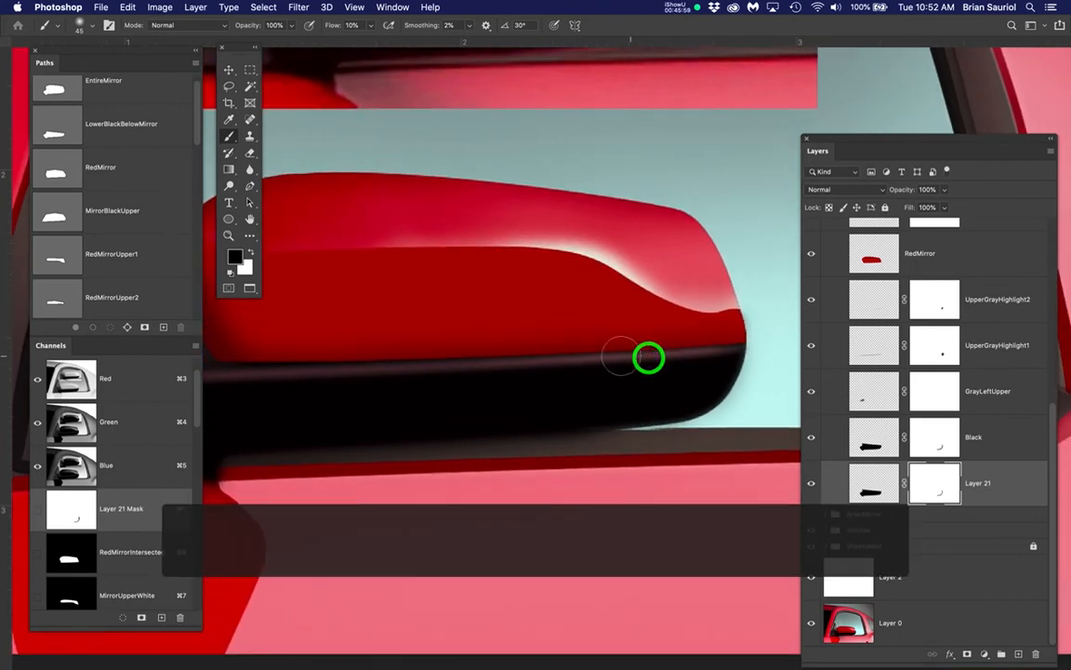
{"action": "left_click_drag", "start_coordinate": [586, 363], "coordinate": [605, 352]}
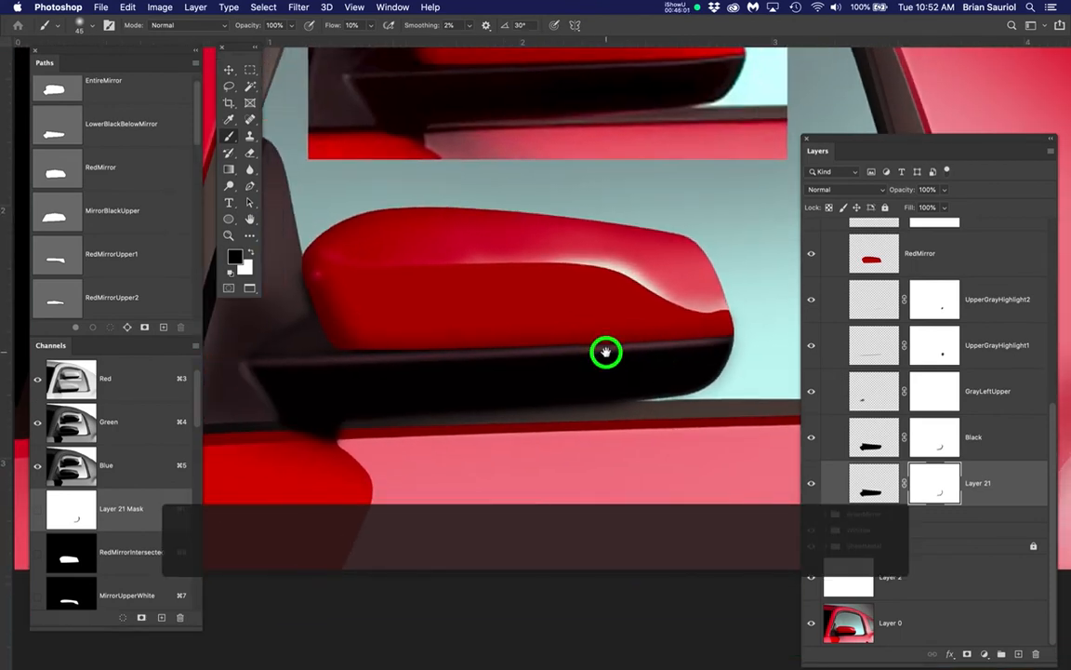
{"action": "scroll", "coordinate": [605, 351], "scroll_direction": "down", "scroll_amount": 1}
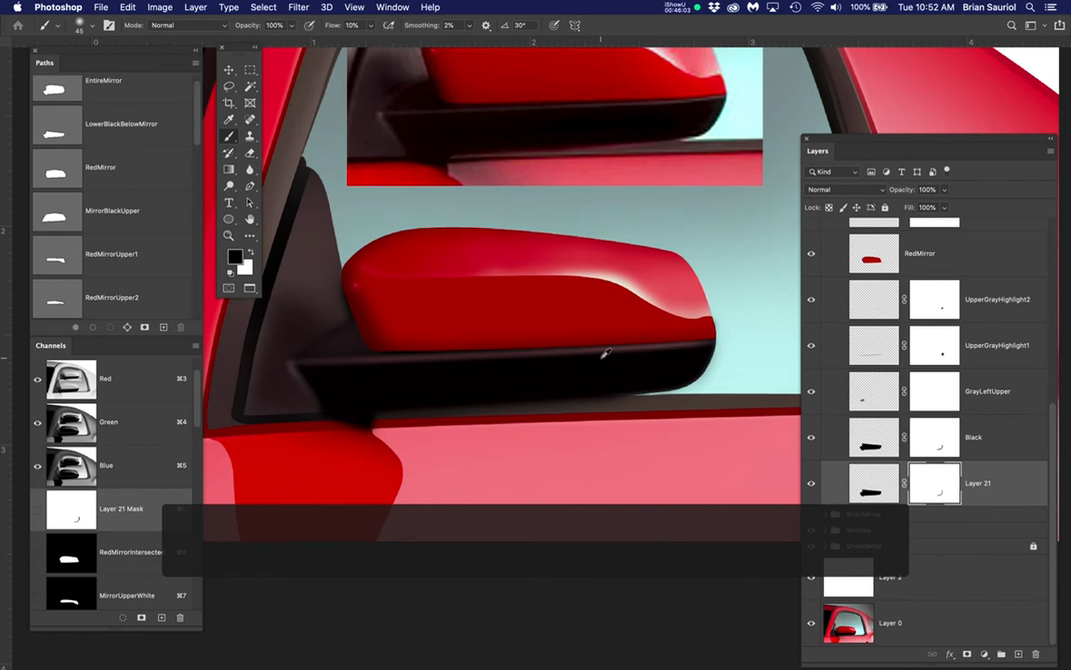
{"action": "scroll", "coordinate": [606, 351], "scroll_direction": "down", "scroll_amount": 1}
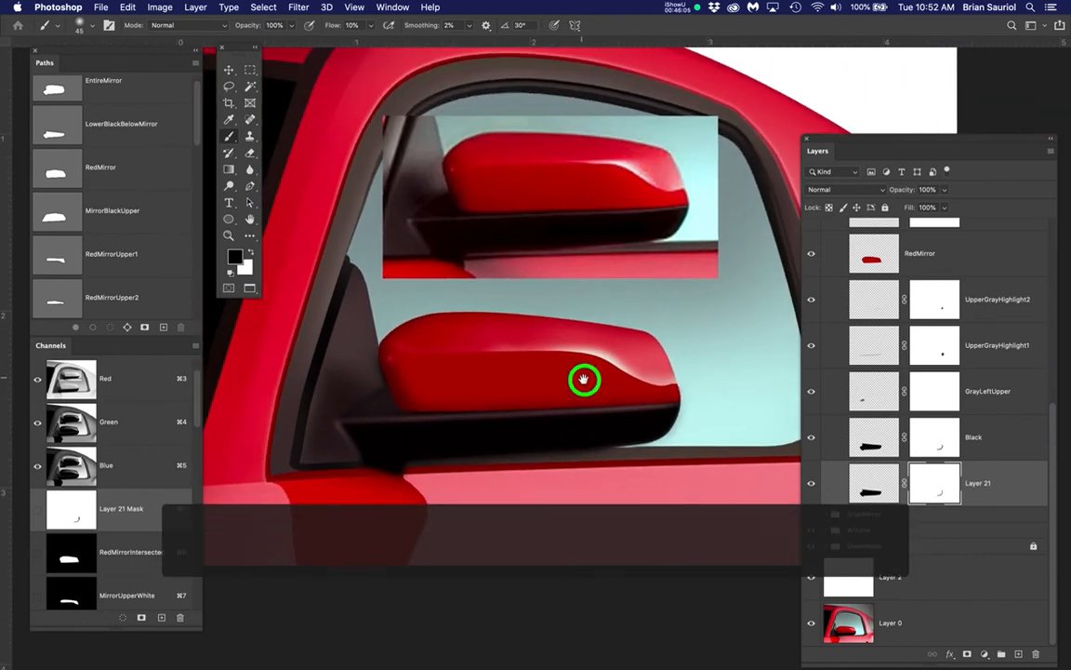
{"action": "left_click_drag", "start_coordinate": [595, 320], "coordinate": [586, 379]}
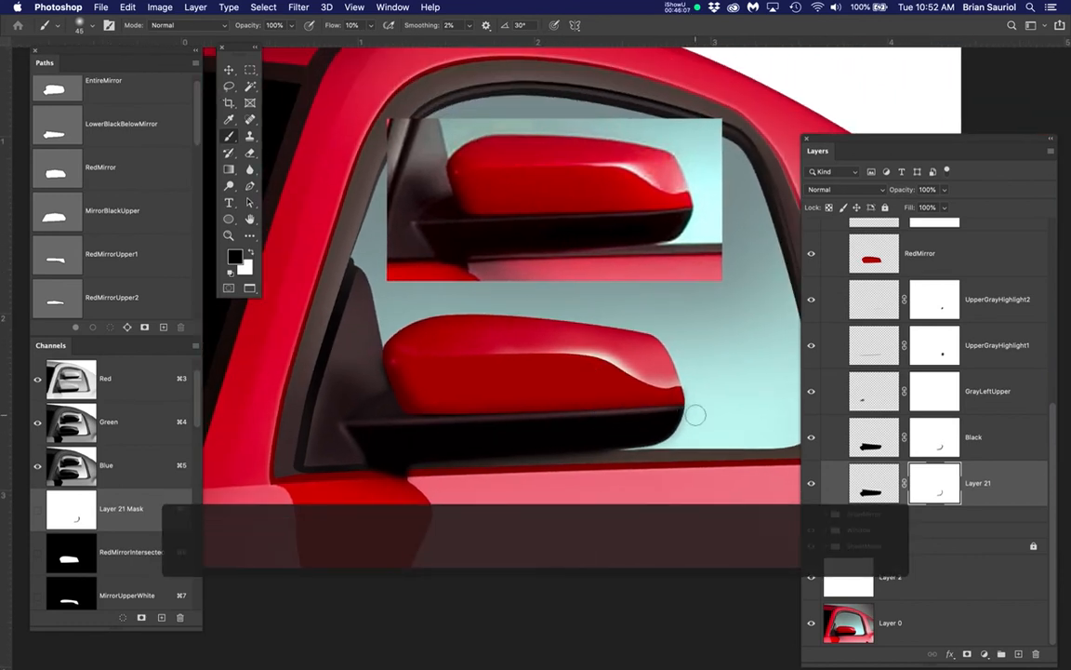
Review the StudentMirror group's layers from LeftHighlight down to Layer 21, and select the BrianMirror group
{"action": "scroll", "coordinate": [924, 366], "scroll_direction": "up", "scroll_amount": 5}
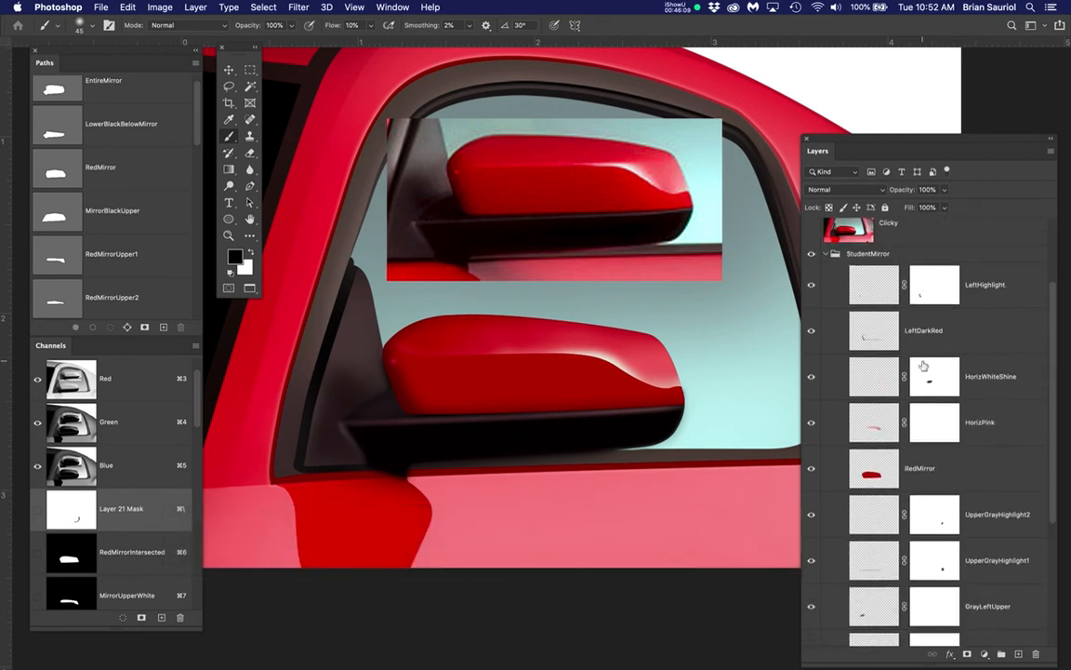
{"action": "scroll", "coordinate": [916, 368], "scroll_direction": "up", "scroll_amount": 2}
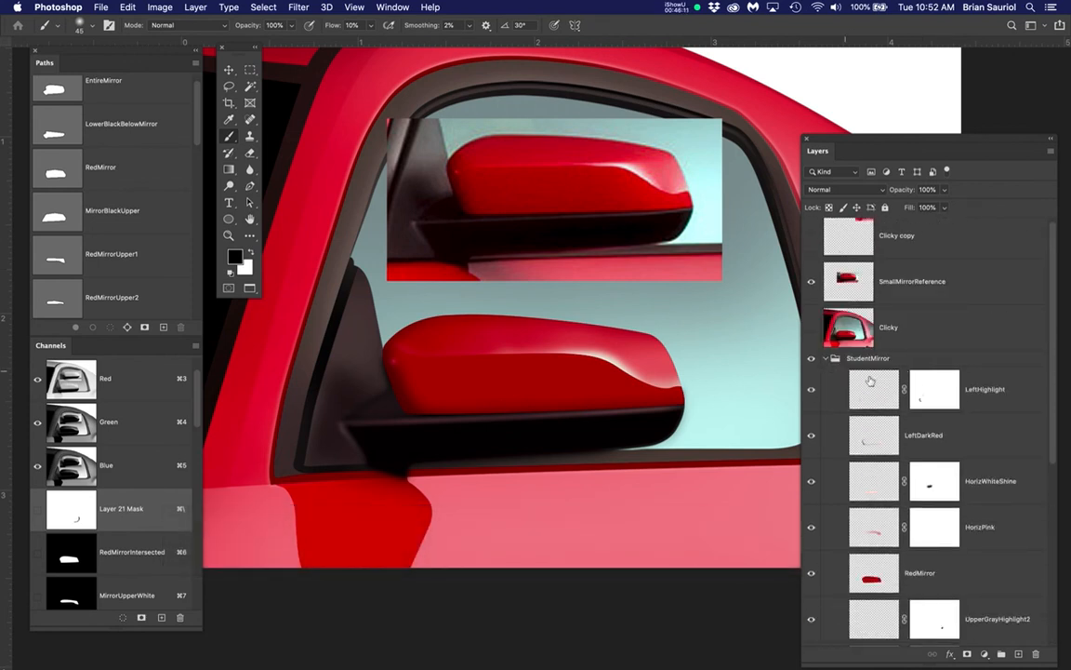
{"action": "scroll", "coordinate": [872, 383], "scroll_direction": "down", "scroll_amount": 2}
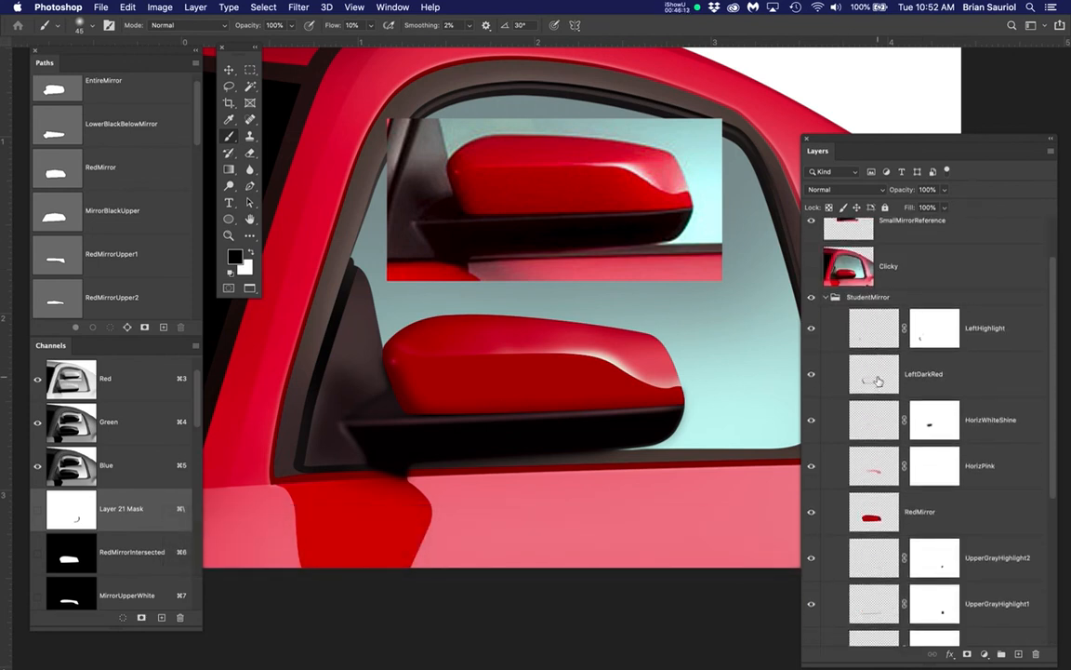
{"action": "scroll", "coordinate": [877, 380], "scroll_direction": "down", "scroll_amount": 8}
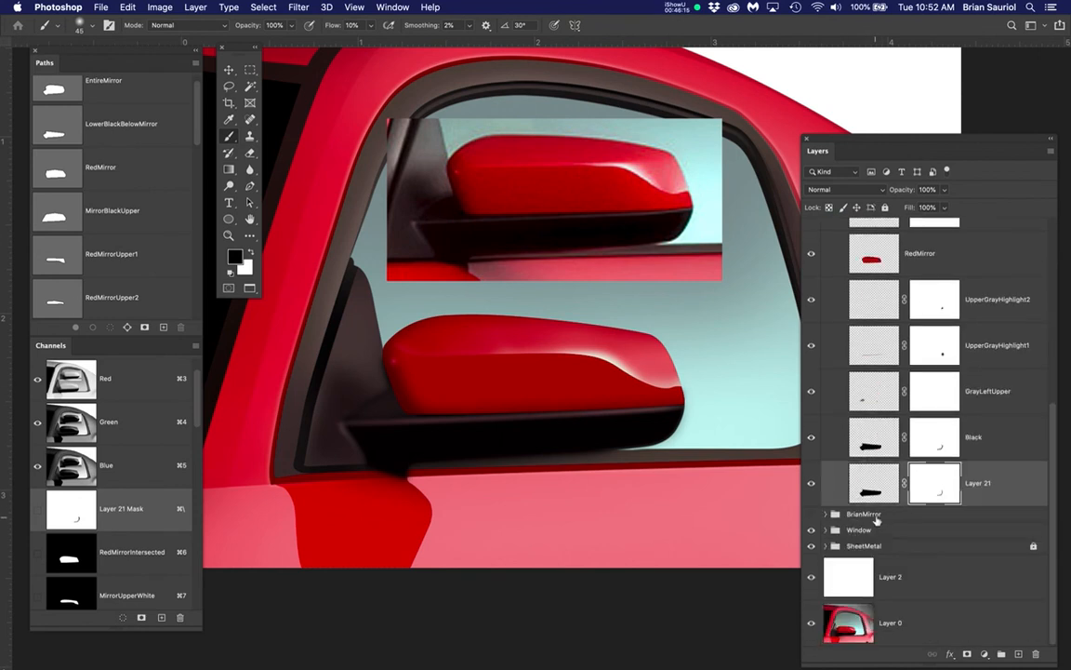
{"action": "left_click", "coordinate": [876, 517]}
{"action": "scroll", "coordinate": [925, 454], "scroll_direction": "up", "scroll_amount": 5}
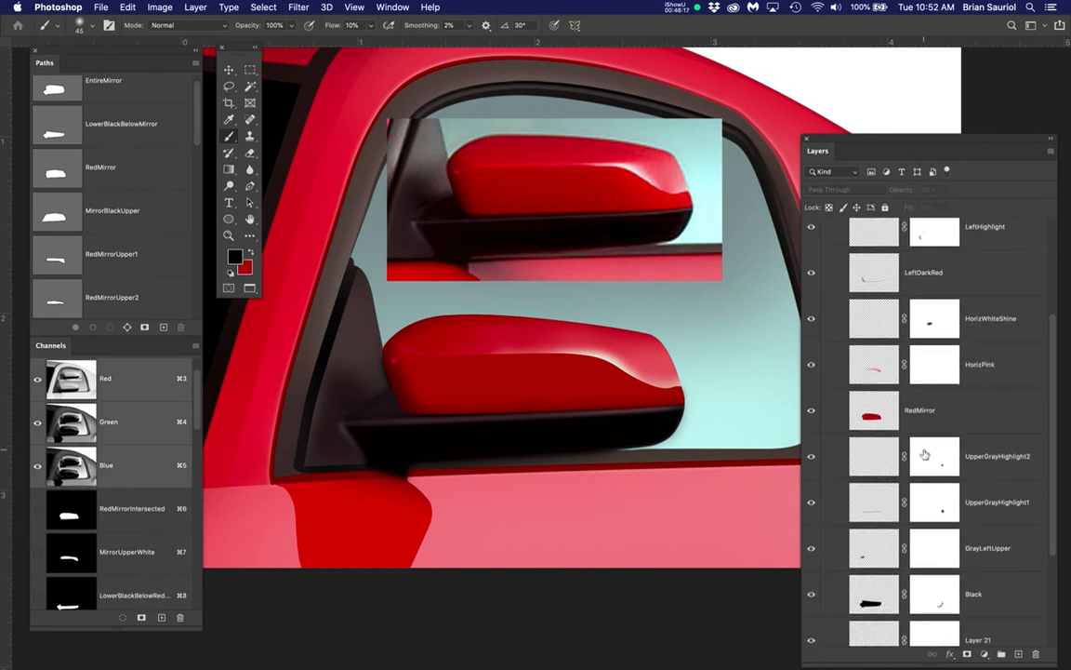
{"action": "scroll", "coordinate": [920, 428], "scroll_direction": "up", "scroll_amount": 4}
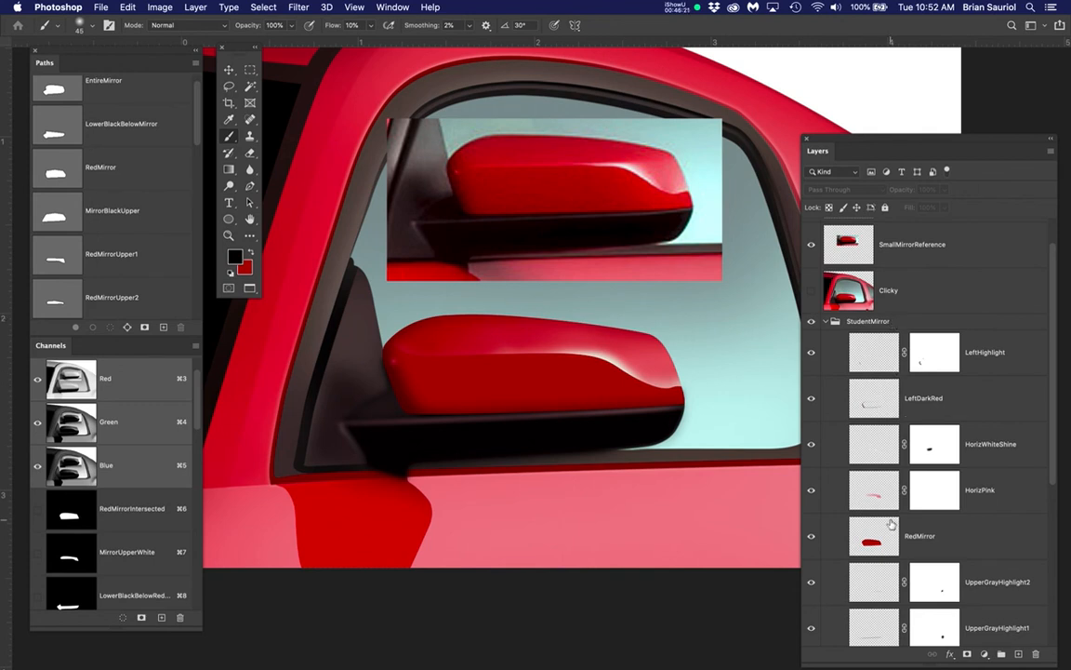
{"action": "scroll", "coordinate": [930, 434], "scroll_direction": "down", "scroll_amount": 6}
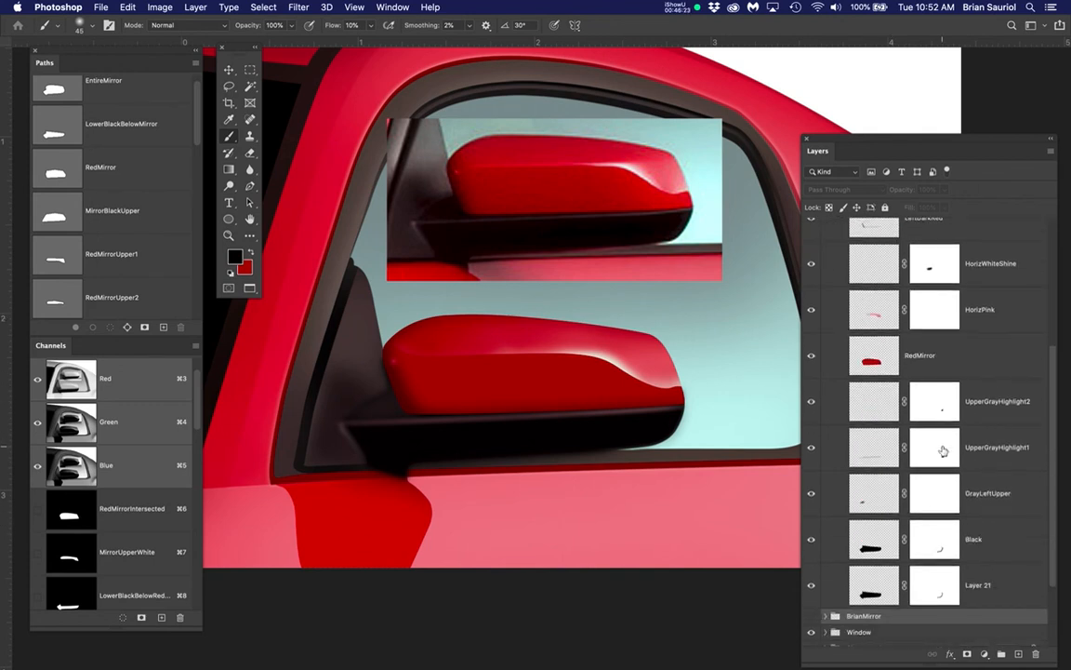